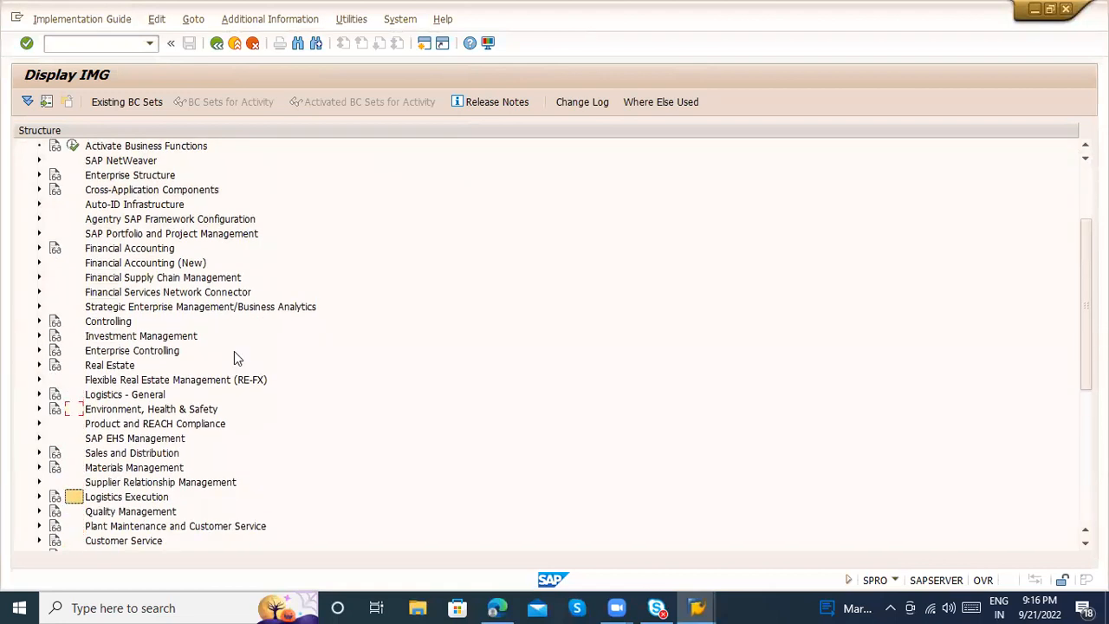
{"action": "scroll", "coordinate": [233, 355], "scroll_direction": "down", "scroll_amount": 2}
Expand Materials Management and its Valuation and Account Assignment node in the implementation guide
{"action": "key", "text": "Right"}
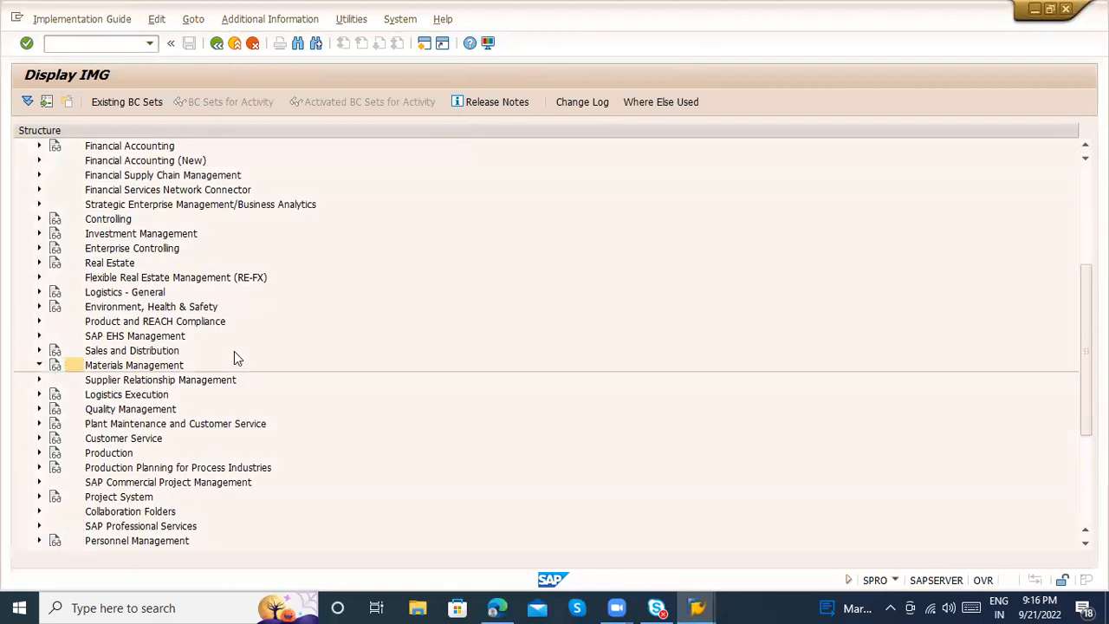
{"action": "key", "text": "Down"}
{"action": "key", "text": "Down"}
{"action": "key", "text": "Down"}
{"action": "key", "text": "Down"}
{"action": "key", "text": "Down"}
Expand Account Determination and its Account Determination Without Wizard node under Valuation and Account Assignment
{"action": "key", "text": "Down"}
{"action": "key", "text": "Down"}
{"action": "key", "text": "Right"}
{"action": "key", "text": "Down"}
{"action": "key", "text": "Down"}
{"action": "key", "text": "Down"}
{"action": "key", "text": "Up"}
{"action": "key", "text": "Down"}
{"action": "key", "text": "Down"}
{"action": "key", "text": "Right"}
Open the Group Together Valuation Areas activity under Account Determination Without Wizard
{"action": "key", "text": "Down"}
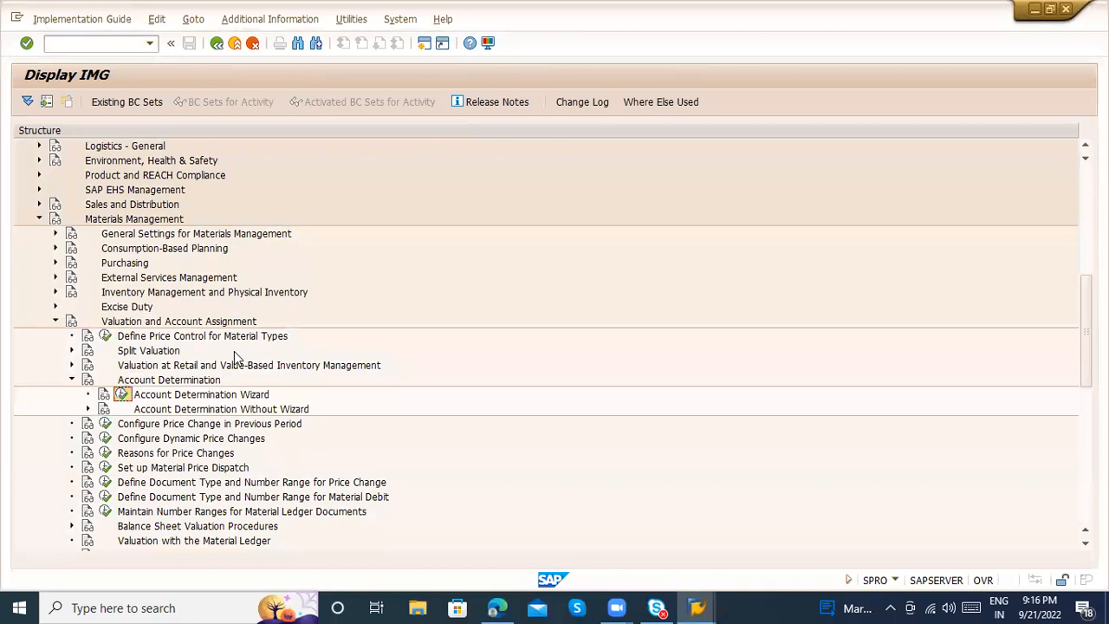
{"action": "key", "text": "Down"}
{"action": "key", "text": "Right"}
{"action": "key", "text": "Down"}
{"action": "key", "text": "Down"}
{"action": "key", "text": "Down"}
{"action": "key", "text": "Down"}
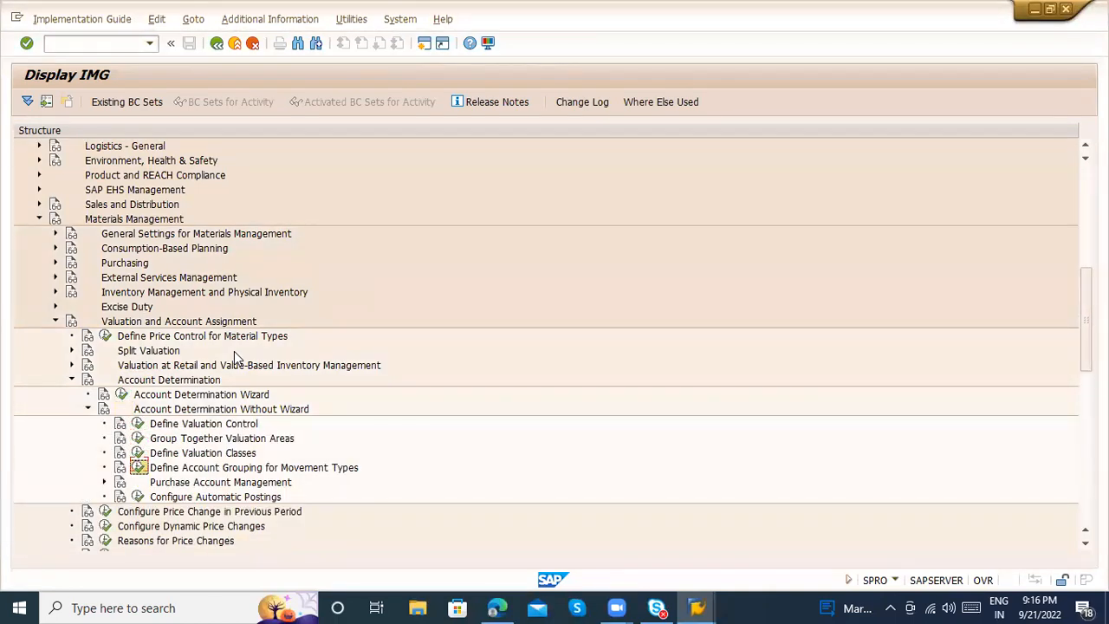
{"action": "key", "text": "Up"}
{"action": "key", "text": "Up"}
{"action": "key", "text": "Up"}
{"action": "key", "text": "Down"}
{"action": "key", "text": "Return"}
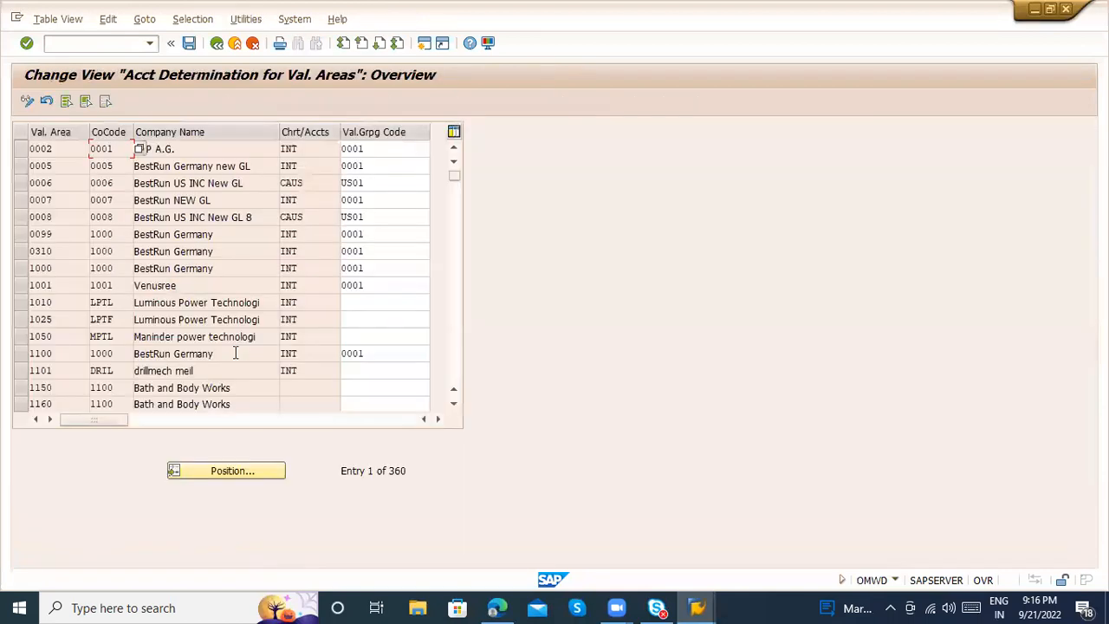
Position the valuation area list at 1000, switch to MIP, and locate the rows of company code MIPL
{"action": "left_click", "coordinate": [235, 469]}
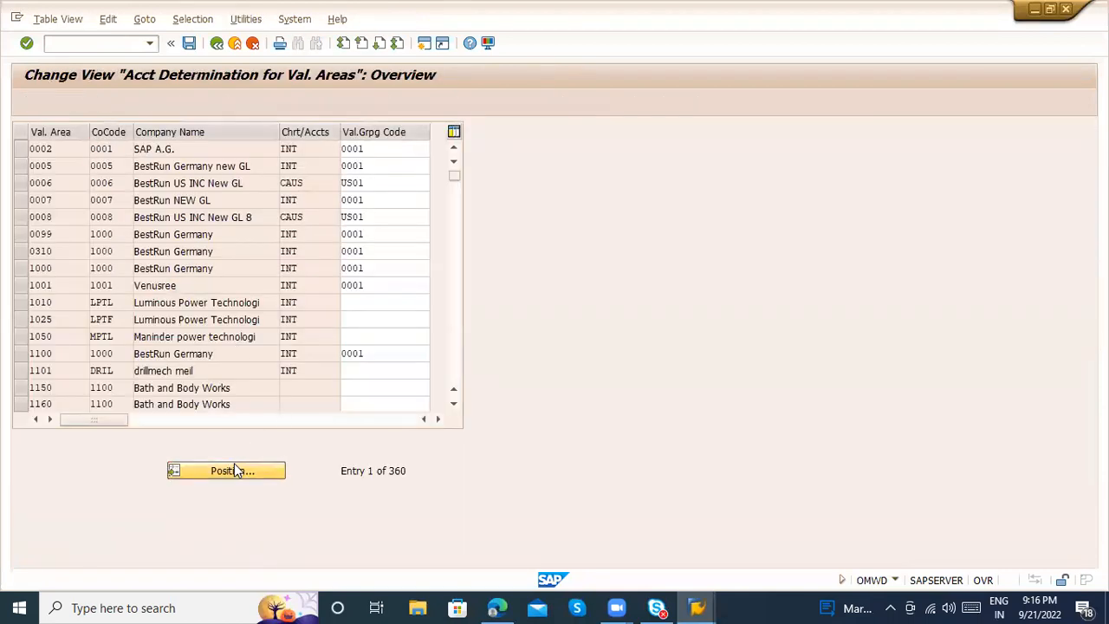
{"action": "type", "text": "1000"}
{"action": "key", "text": "Return"}
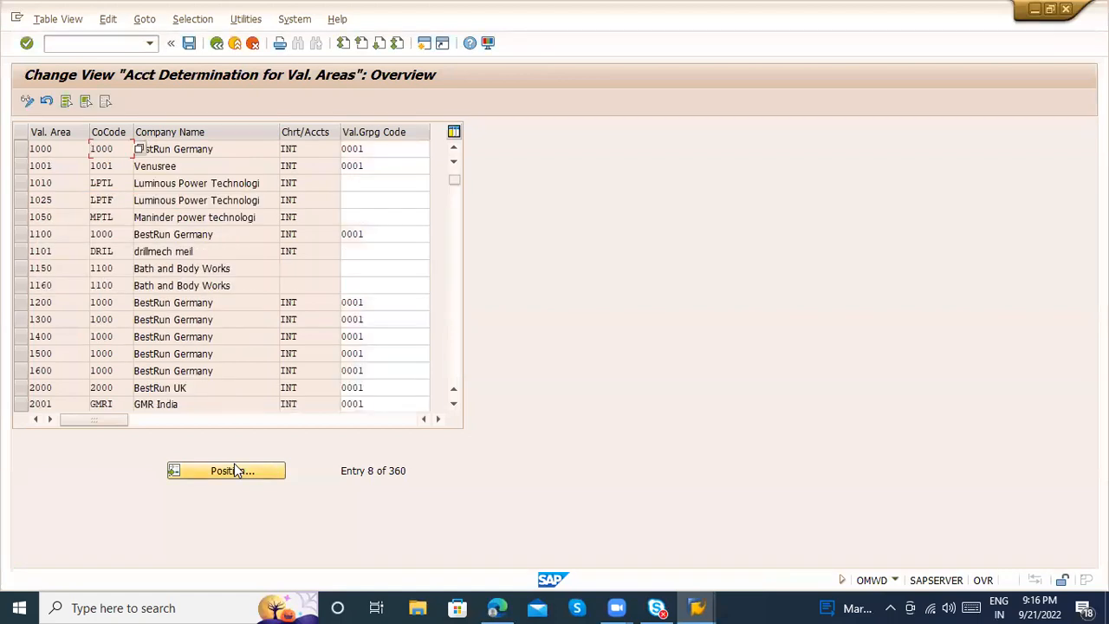
{"action": "left_click", "coordinate": [253, 478]}
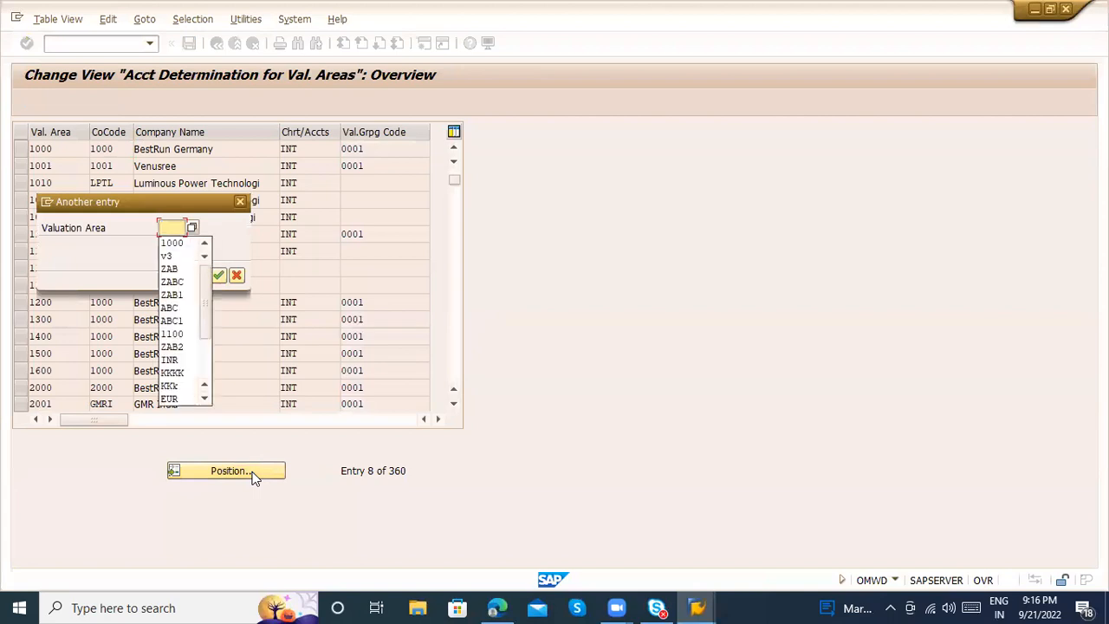
{"action": "type", "text": "MKP"}
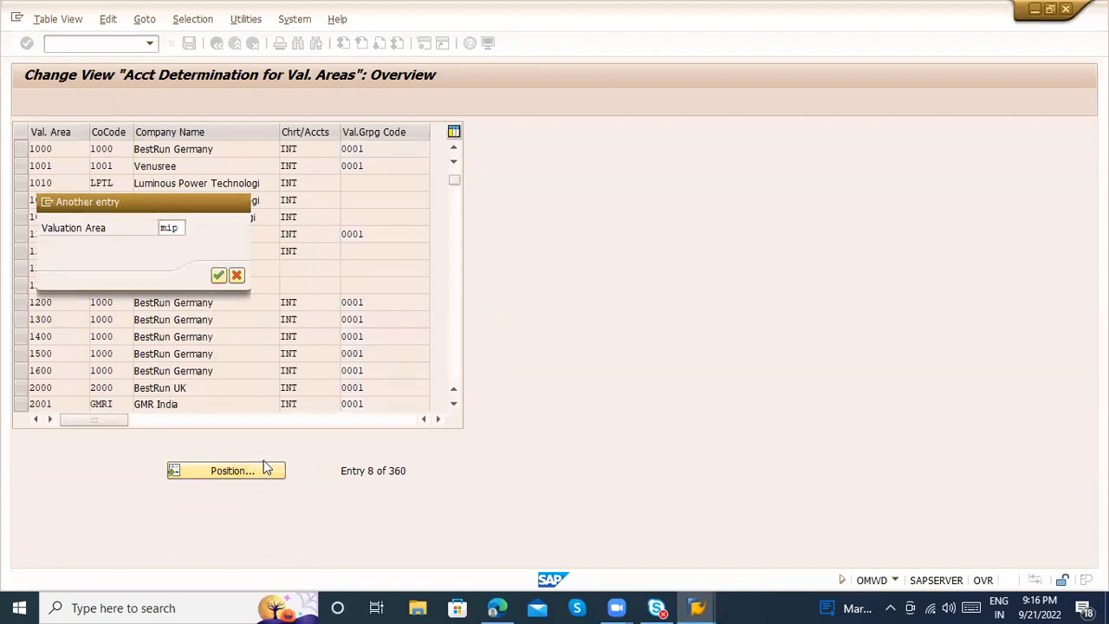
{"action": "key", "text": "Return"}
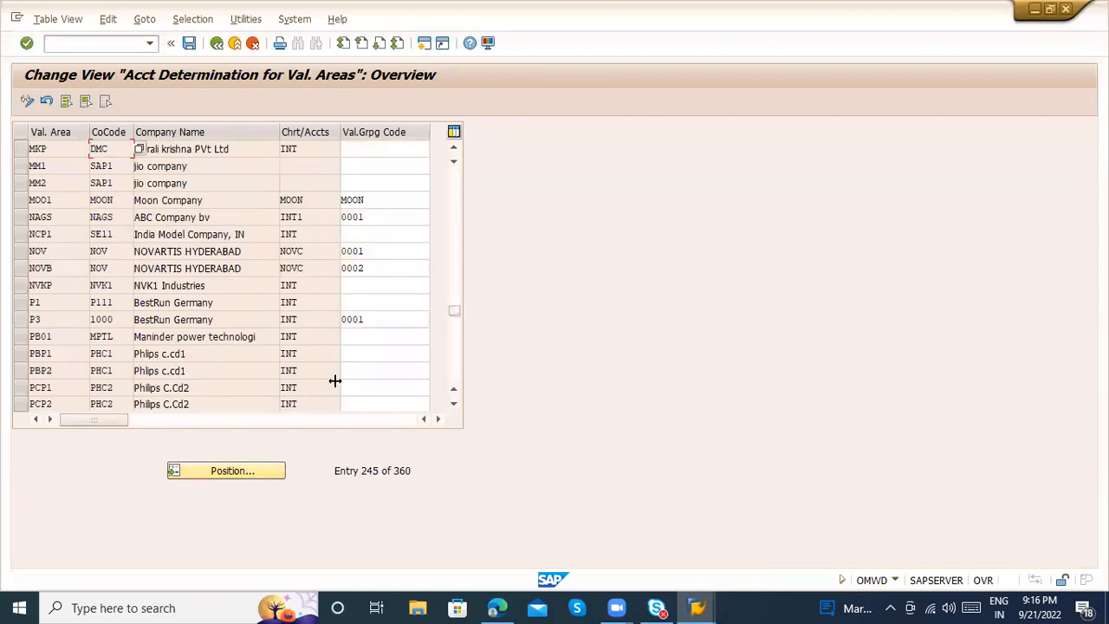
{"action": "left_click", "coordinate": [454, 149]}
{"action": "left_click", "coordinate": [454, 149]}
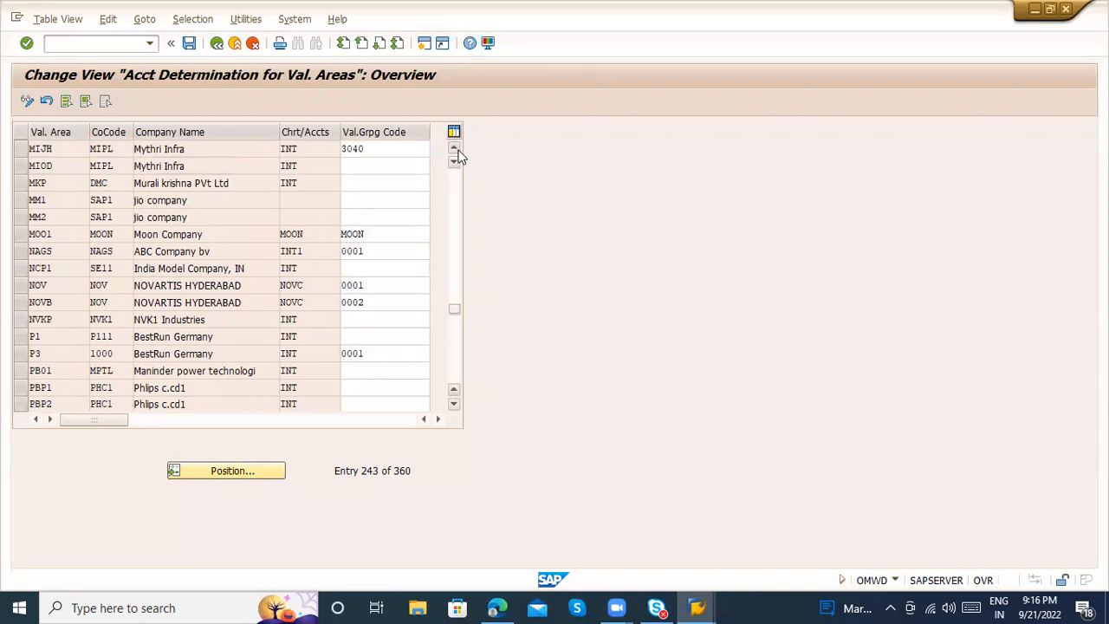
{"action": "left_click", "coordinate": [454, 149]}
{"action": "left_click", "coordinate": [108, 185]}
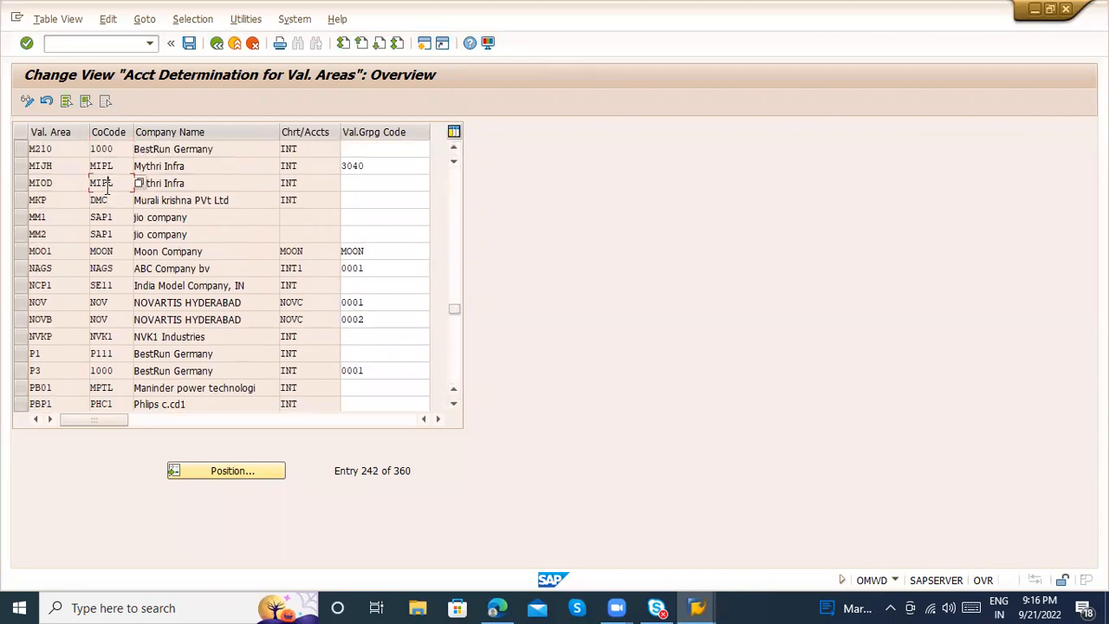
{"action": "left_click", "coordinate": [103, 165]}
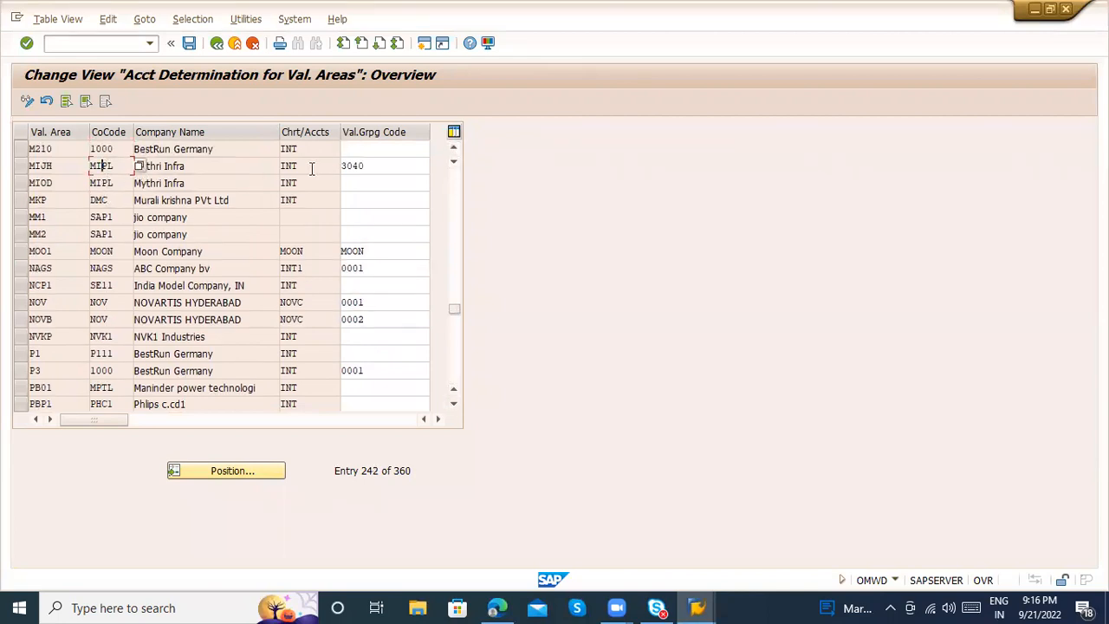
Set the valuation grouping code of valuation area MIOD to 3040 and save with the customizing request
{"action": "left_click", "coordinate": [359, 181]}
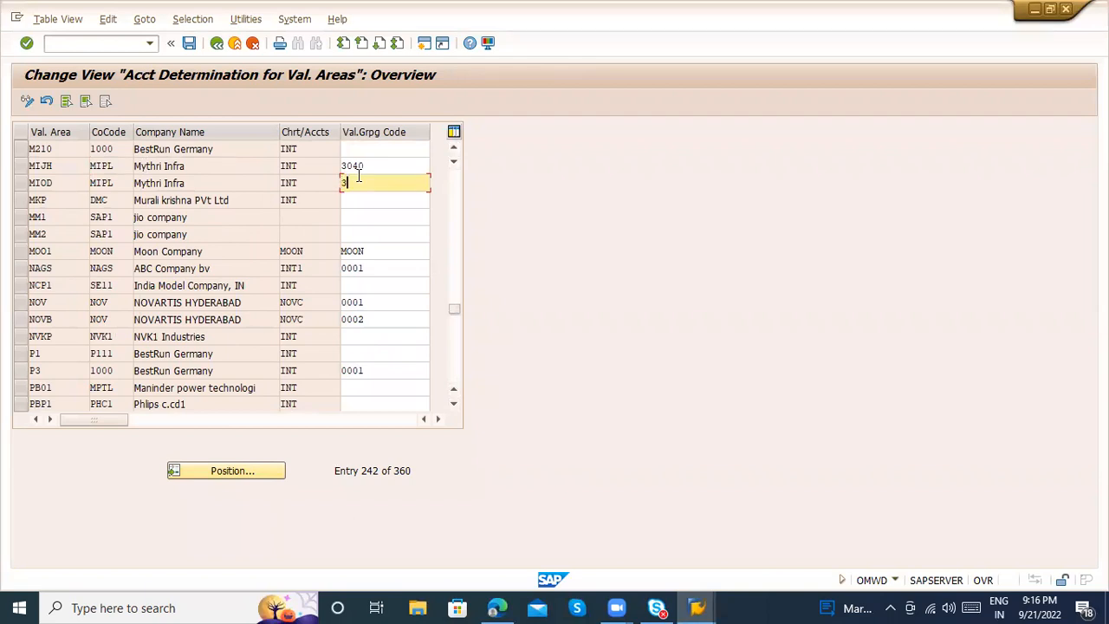
{"action": "type", "text": "3040"}
{"action": "key", "text": "ctrl+s"}
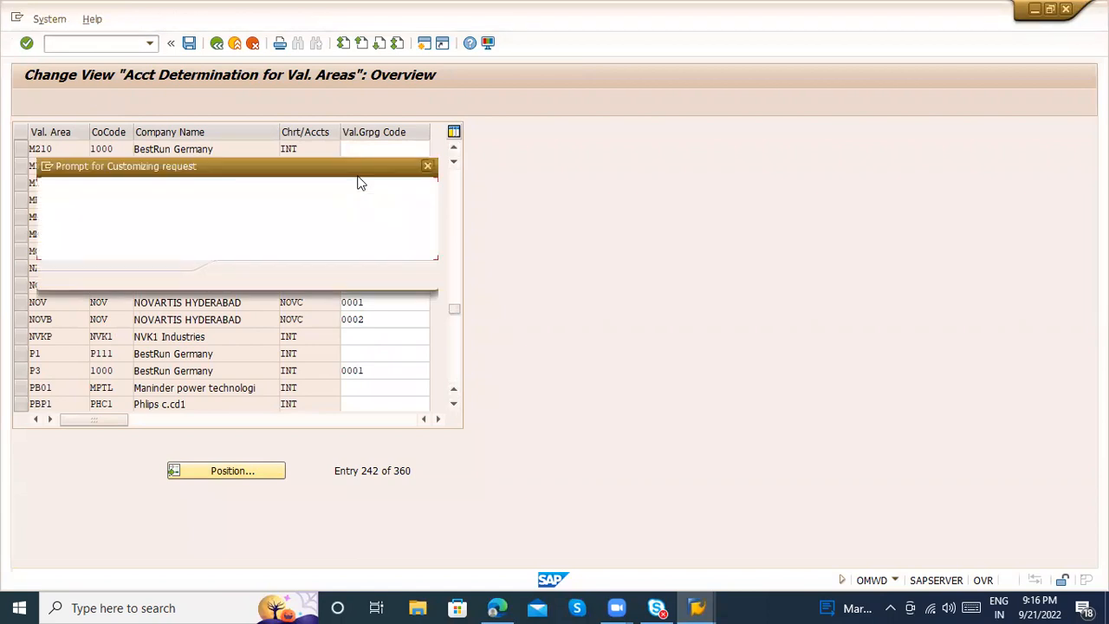
{"action": "key", "text": "Return"}
Set the valuation grouping code of valuation areas MIJH and MIOD to 0001 and save
{"action": "left_click", "coordinate": [381, 166]}
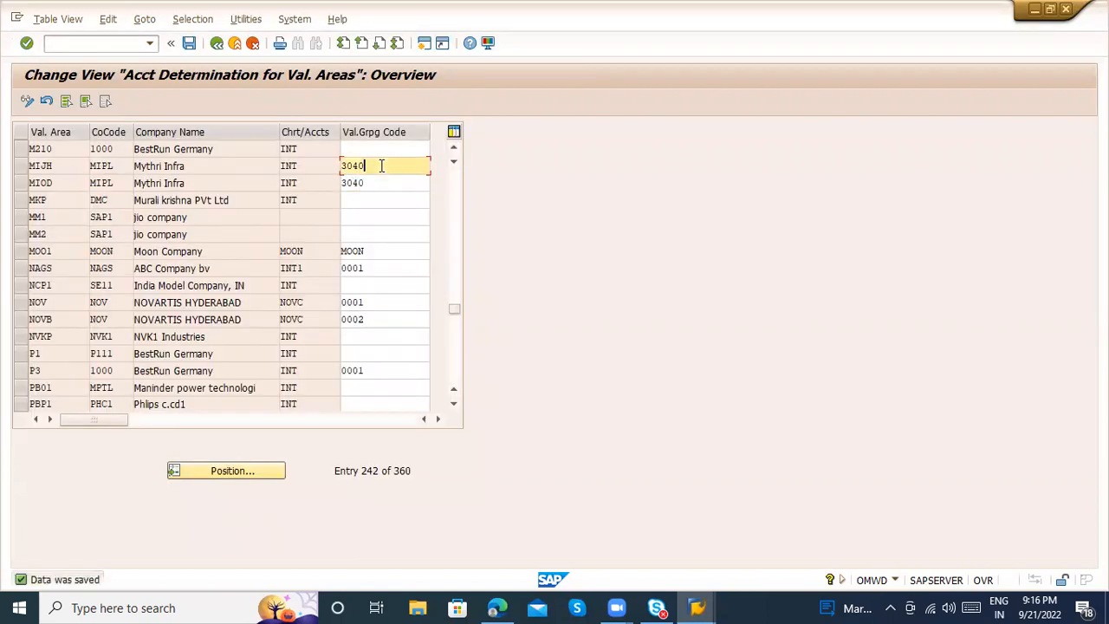
{"action": "key", "text": "BackSpace"}
{"action": "key", "text": "BackSpace"}
{"action": "key", "text": "Tab"}
{"action": "key", "text": "BackSpace"}
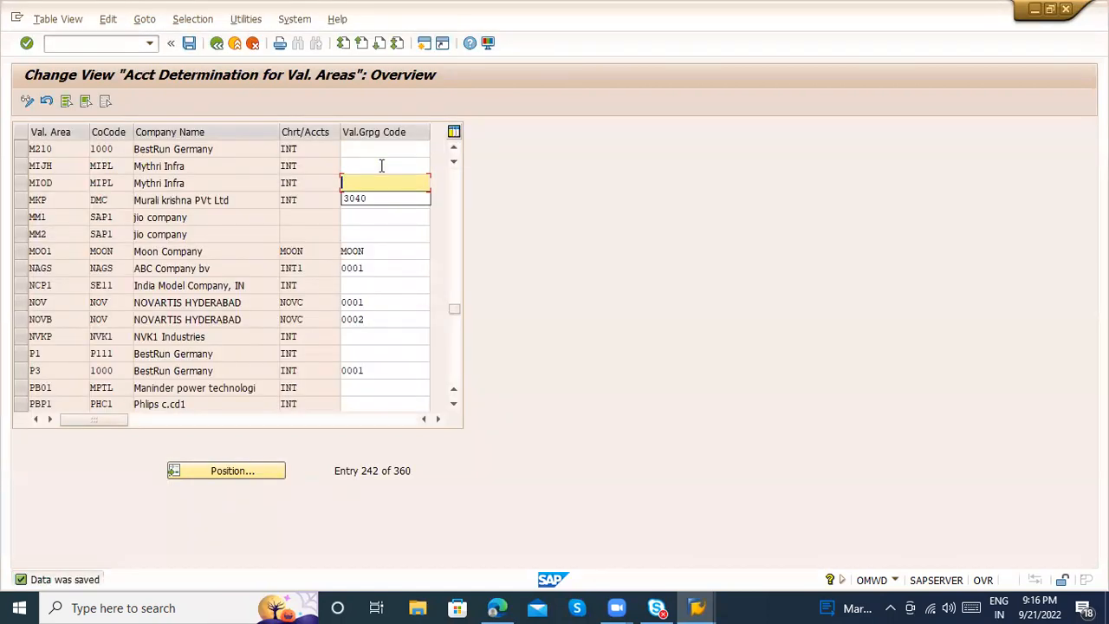
{"action": "left_click", "coordinate": [381, 166]}
{"action": "type", "text": "0001"}
{"action": "key", "text": "Return"}
{"action": "left_click", "coordinate": [365, 182]}
{"action": "type", "text": "0001"}
{"action": "key", "text": "Return"}
{"action": "key", "text": "ctrl+s"}
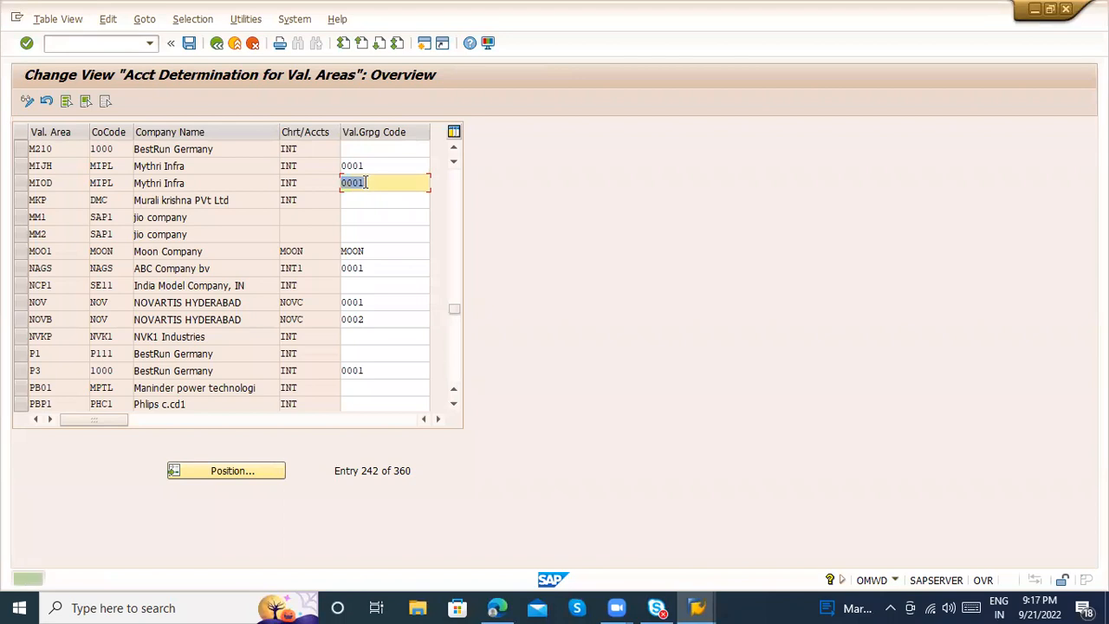
Review the grouping codes of other valuation areas, including area 1000, and return to the implementation guide
{"action": "left_click", "coordinate": [456, 244]}
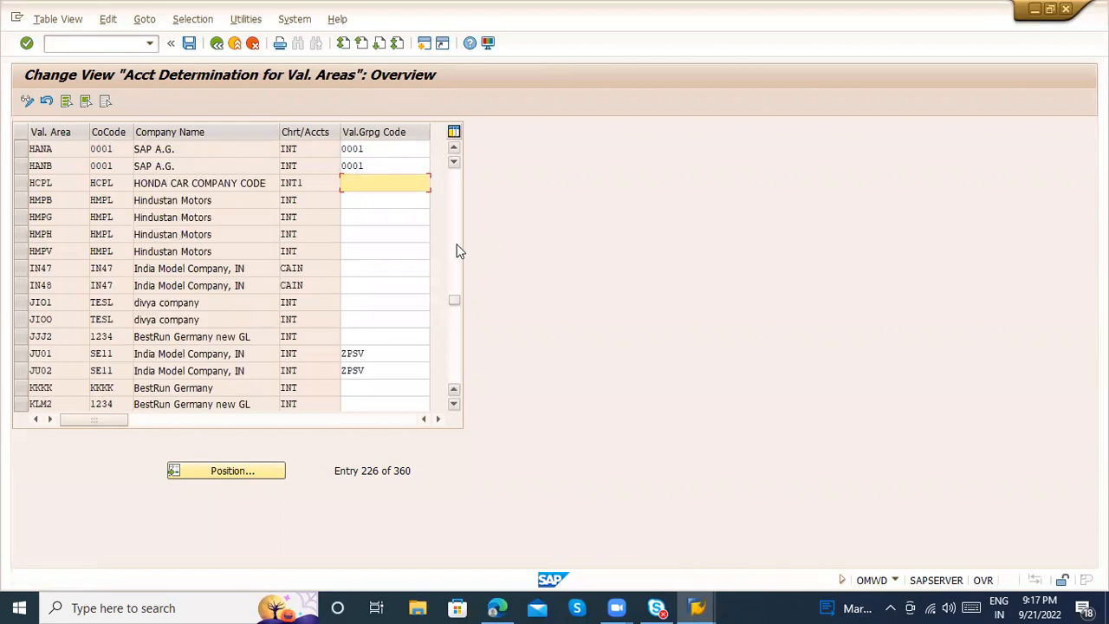
{"action": "left_click", "coordinate": [456, 241]}
{"action": "left_click", "coordinate": [456, 224]}
{"action": "left_click", "coordinate": [456, 225]}
{"action": "left_click", "coordinate": [456, 225]}
{"action": "left_click", "coordinate": [457, 217]}
{"action": "left_click", "coordinate": [456, 211]}
{"action": "left_click", "coordinate": [457, 210]}
{"action": "left_click", "coordinate": [457, 211]}
{"action": "left_click", "coordinate": [459, 212]}
{"action": "left_click", "coordinate": [458, 212]}
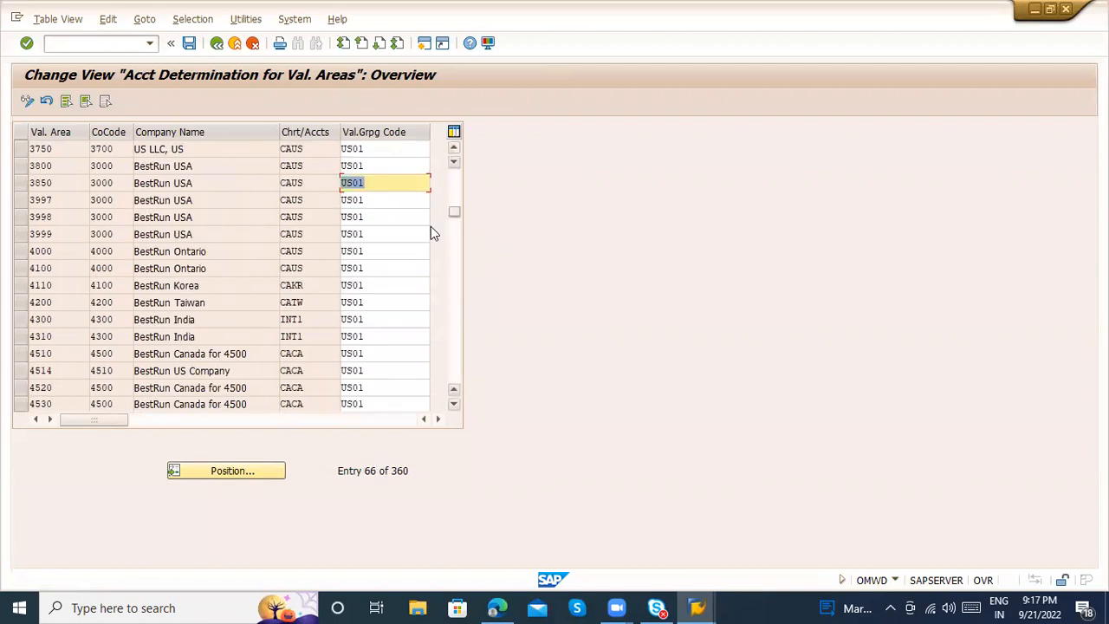
{"action": "left_click", "coordinate": [231, 478]}
{"action": "type", "text": "1000"}
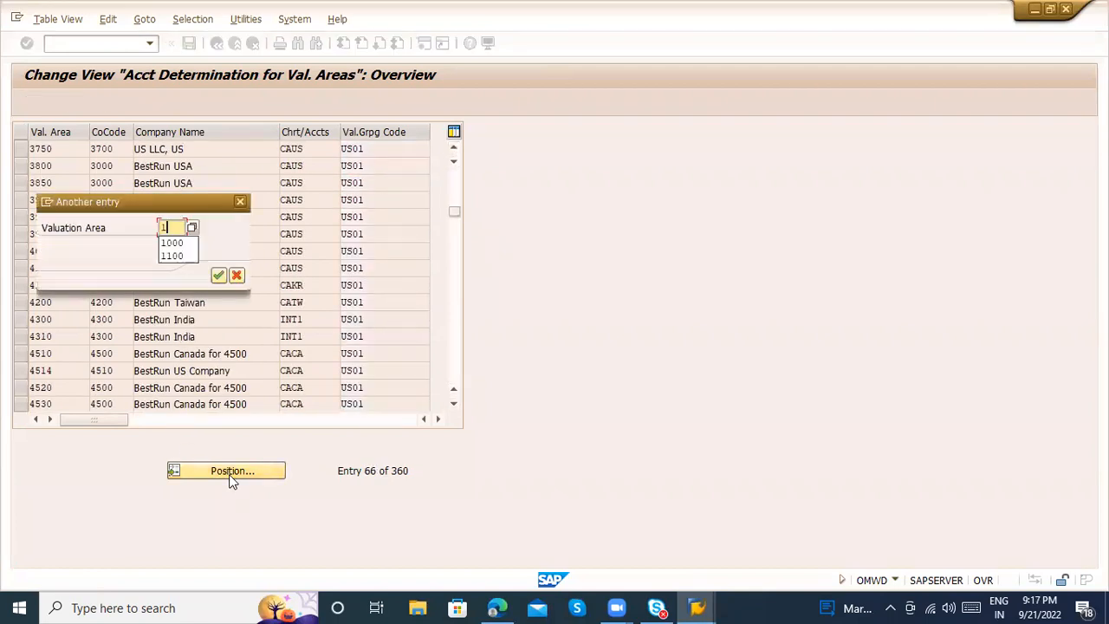
{"action": "key", "text": "Return"}
{"action": "left_click", "coordinate": [217, 43]}
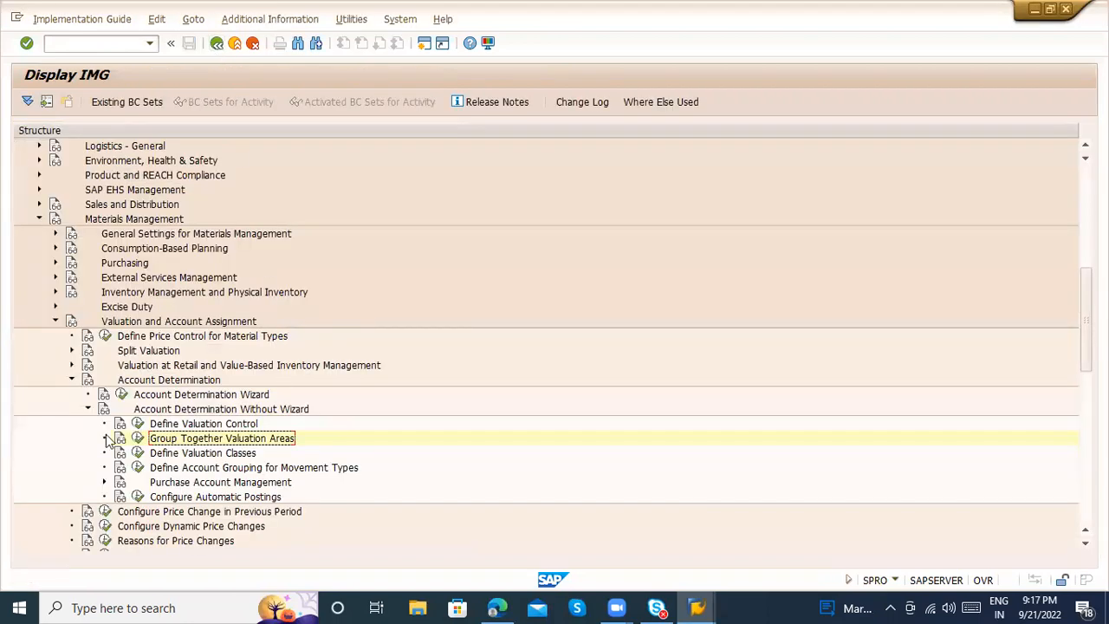
Switch to the goods receipt session, restart transaction MIGO and load the recent purchase order for the KING PIN material
{"action": "key", "text": "alt+Tab"}
{"action": "key", "text": "alt+Tab"}
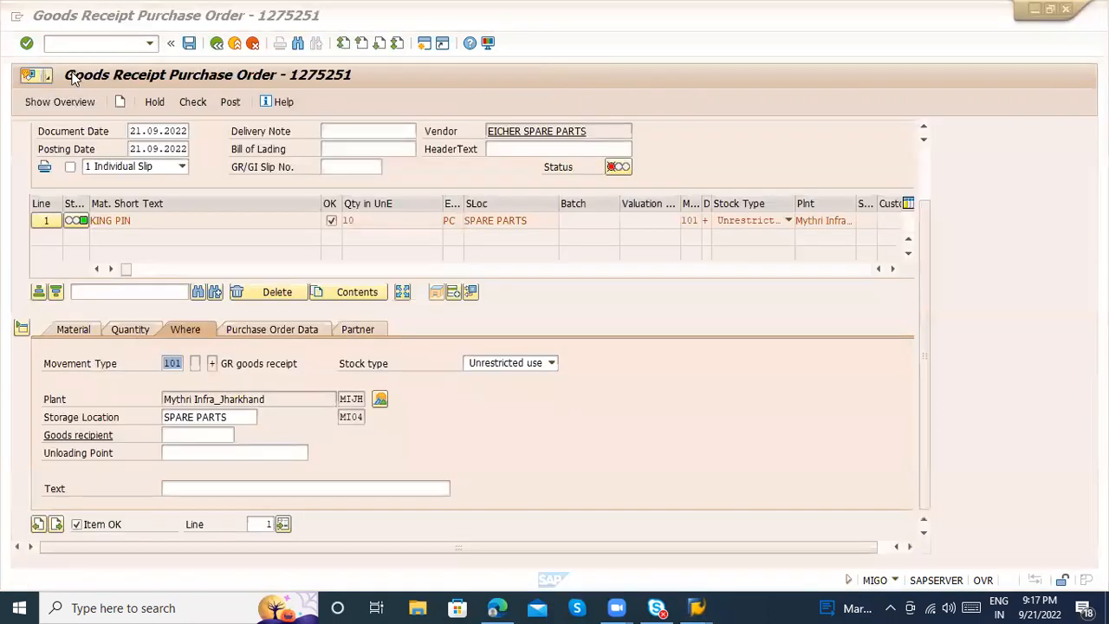
{"action": "type", "text": "/nmigo"}
{"action": "key", "text": "Return"}
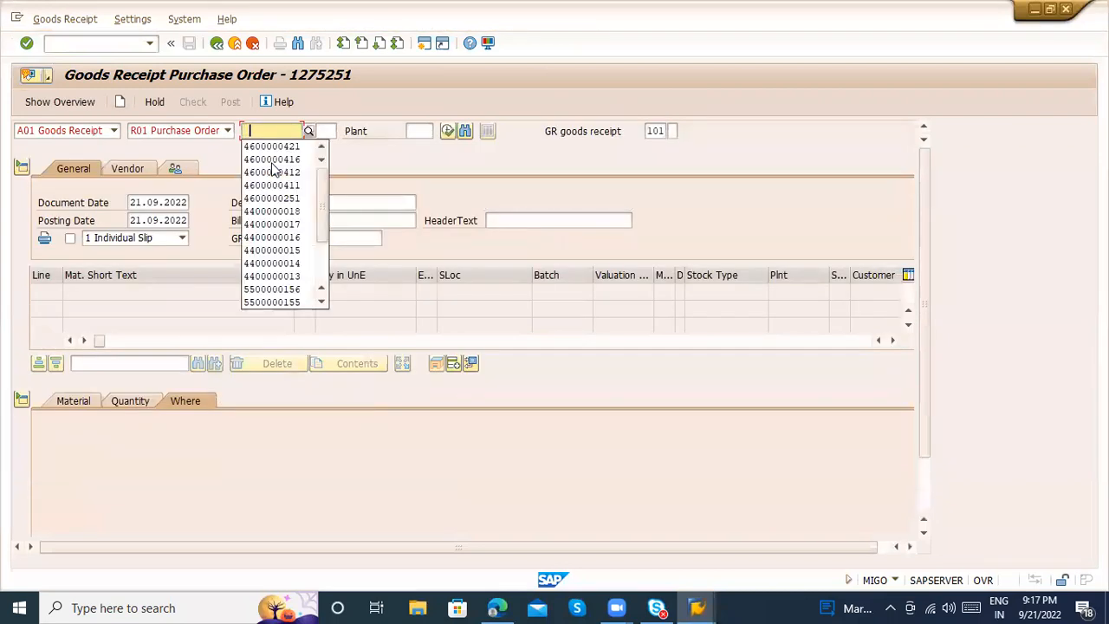
{"action": "key", "text": "Down"}
{"action": "key", "text": "Return"}
{"action": "key", "text": "Return"}
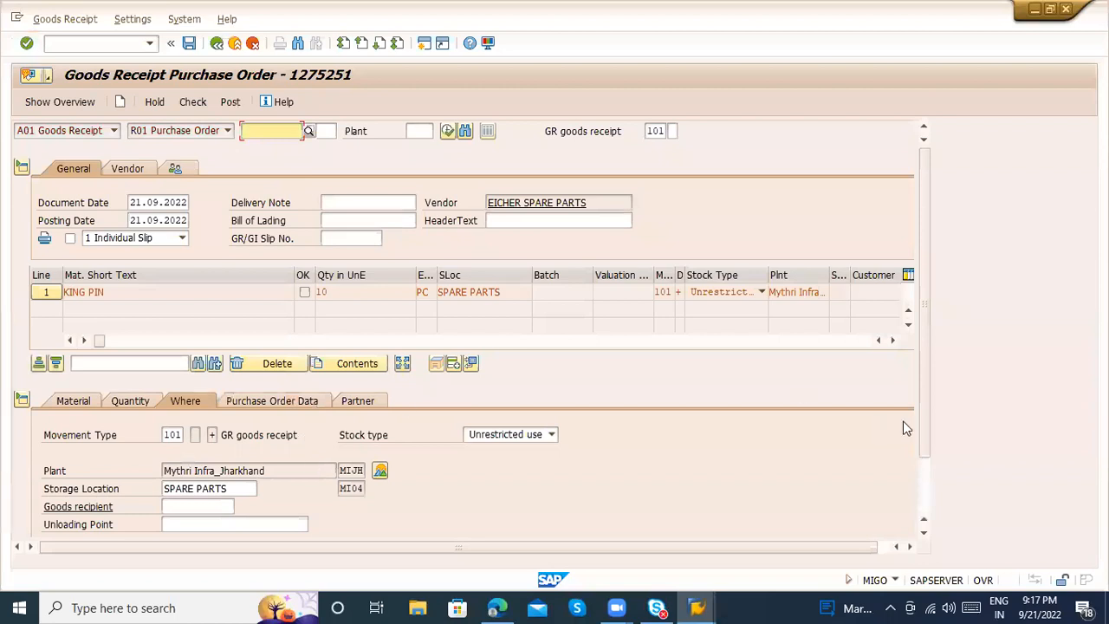
Mark the KING PIN item as OK and try to post the goods receipt
{"action": "scroll", "coordinate": [925, 481], "scroll_direction": "down", "scroll_amount": 3}
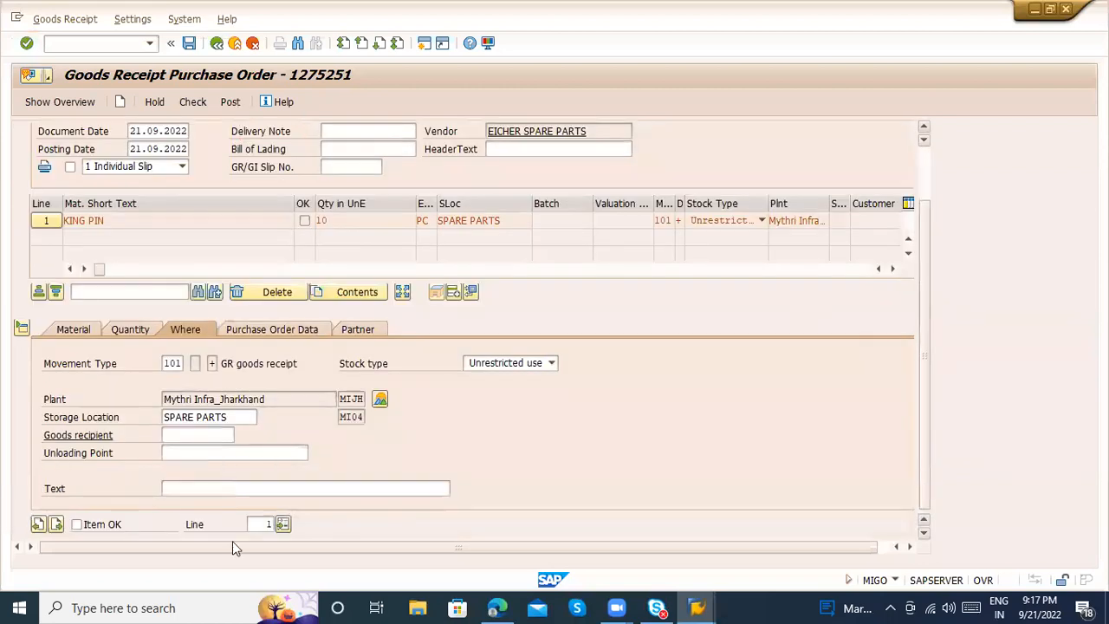
{"action": "left_click", "coordinate": [79, 524]}
{"action": "left_click", "coordinate": [227, 102]}
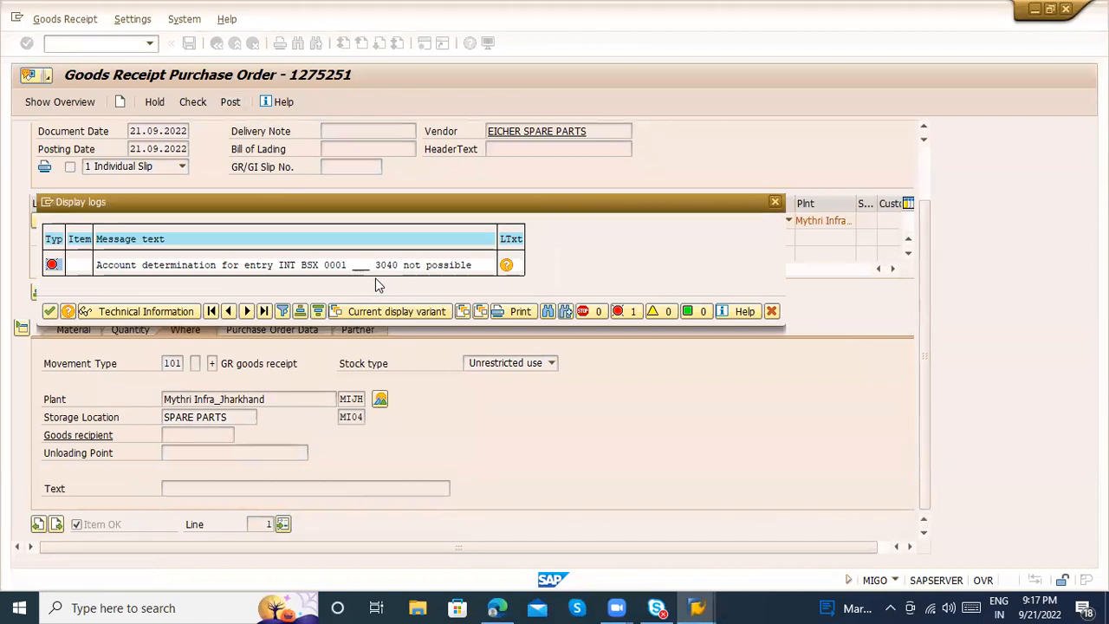
Switch back to the implementation guide session, recheck the Group Together Valuation Areas activity and leave it
{"action": "key", "text": "alt+Tab"}
{"action": "key", "text": "alt+Tab"}
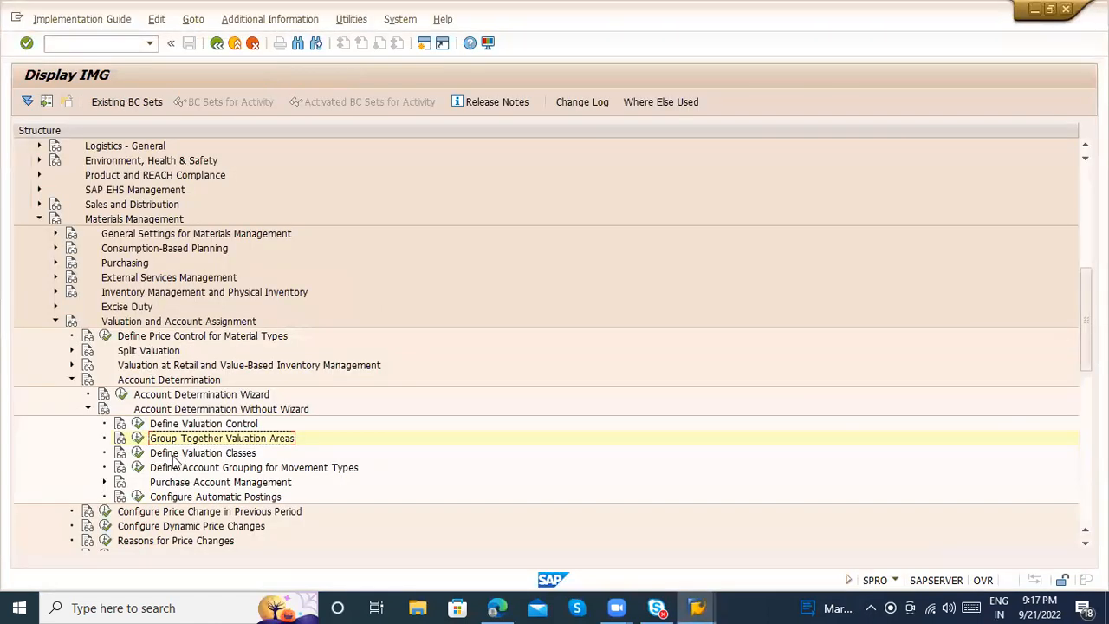
{"action": "left_click", "coordinate": [138, 440]}
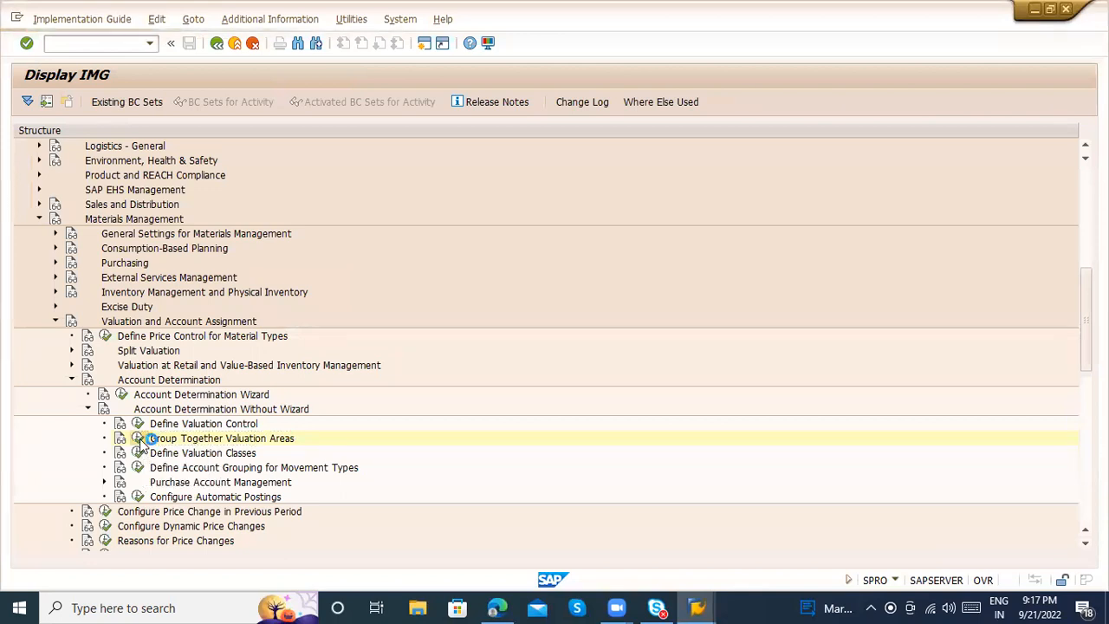
{"action": "left_click", "coordinate": [217, 44]}
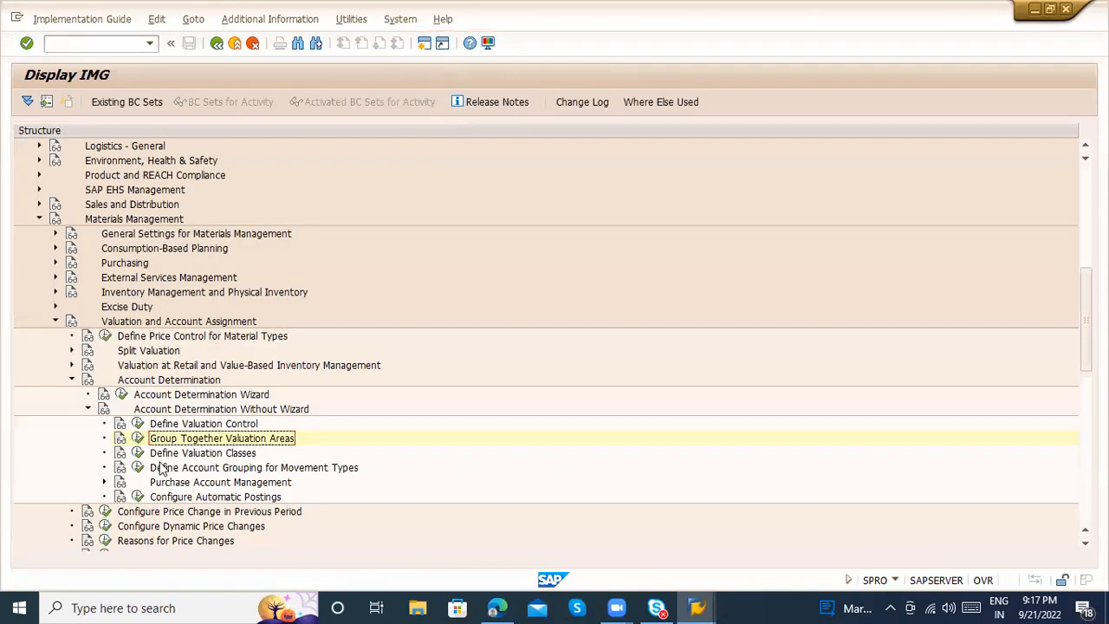
Open Configure Automatic Postings, cancel the valuation area check, and display the BSX inventory posting accounts for chart of accounts INT
{"action": "left_click", "coordinate": [104, 483]}
{"action": "left_click", "coordinate": [103, 483]}
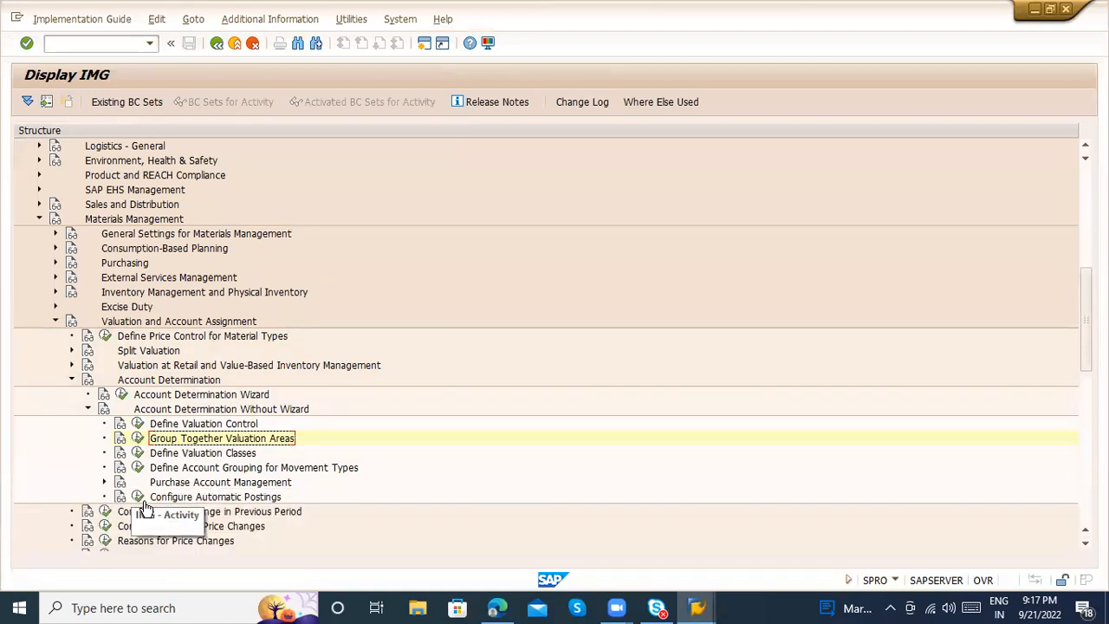
{"action": "left_click", "coordinate": [137, 497]}
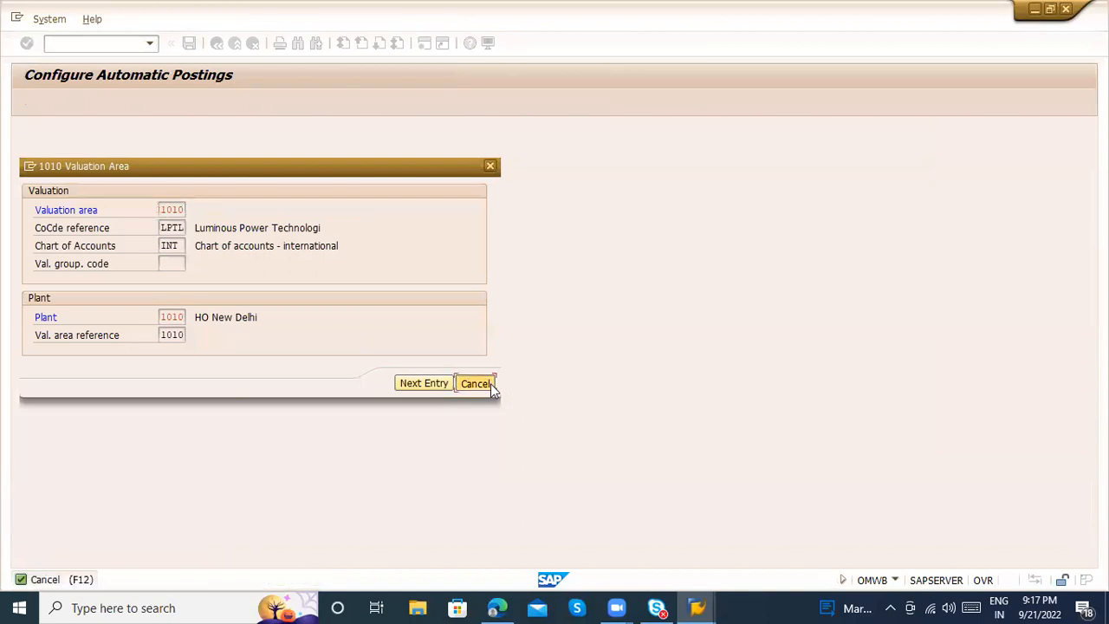
{"action": "left_click", "coordinate": [486, 384]}
{"action": "left_click", "coordinate": [96, 110]}
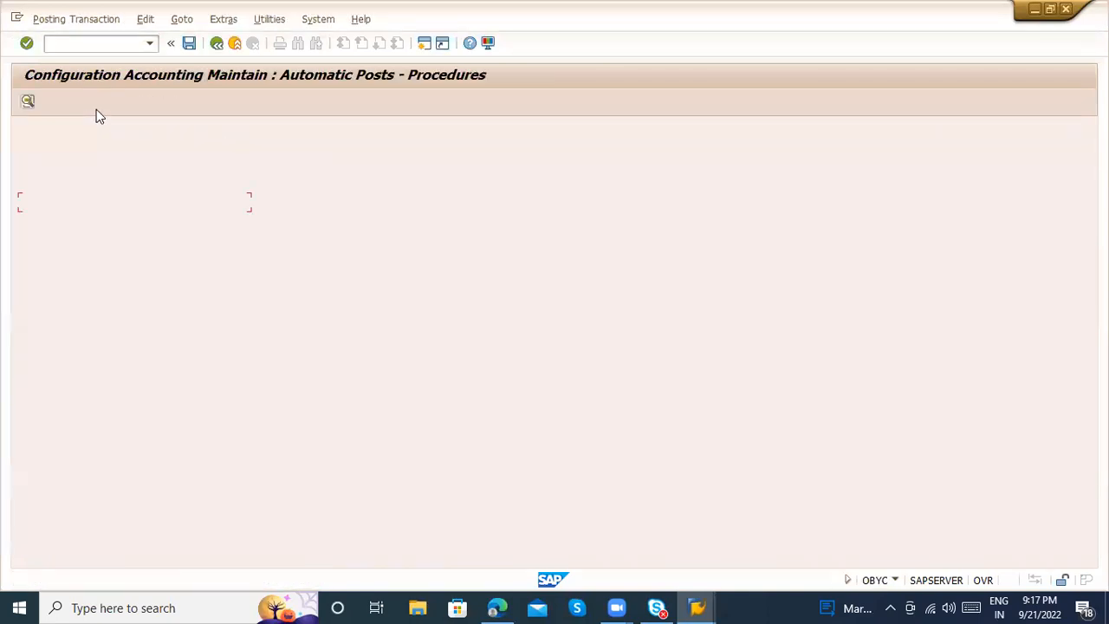
{"action": "double_click", "coordinate": [271, 371]}
{"action": "key", "text": "Return"}
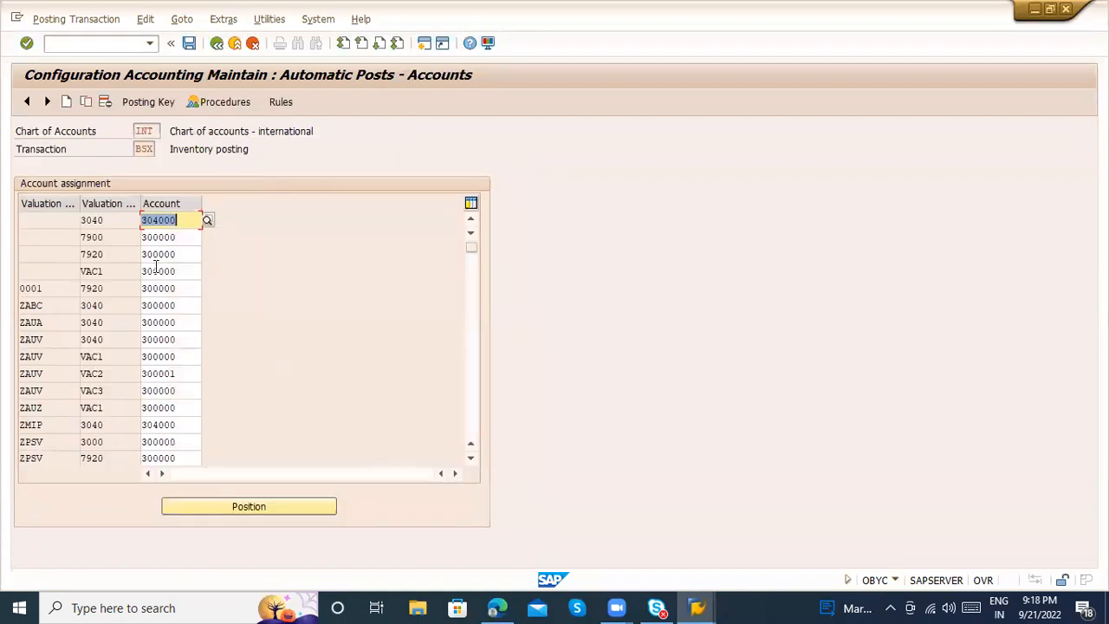
Copy the 3040 valuation class entry without a grouping code to grouping code 0001, keeping account 304000
{"action": "left_click", "coordinate": [73, 220]}
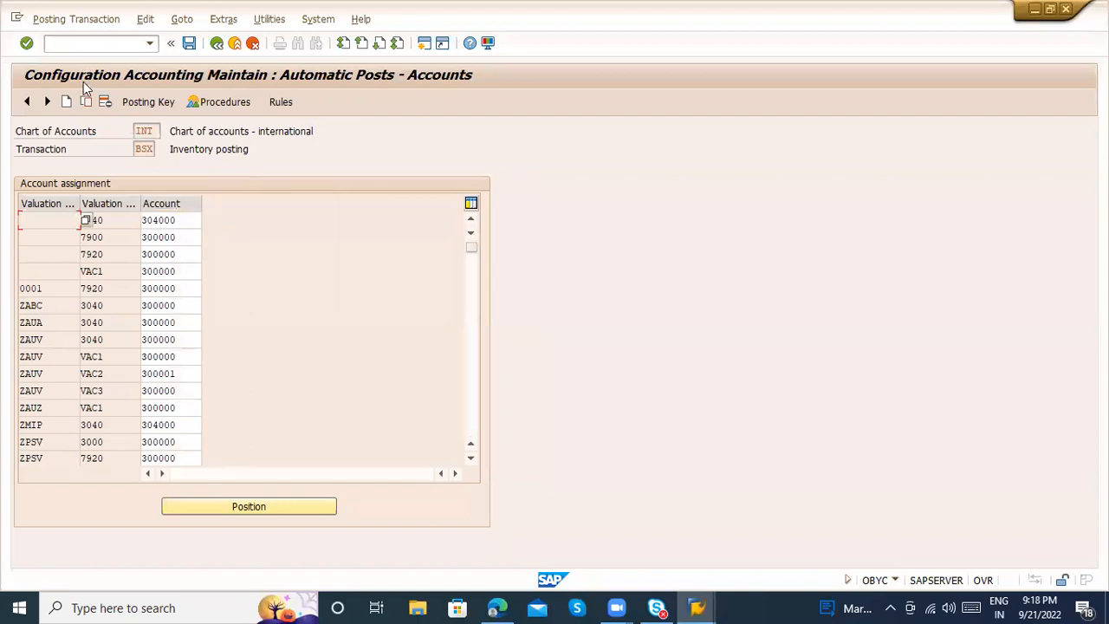
{"action": "left_click", "coordinate": [86, 101]}
{"action": "type", "text": "0001"}
{"action": "key", "text": "Return"}
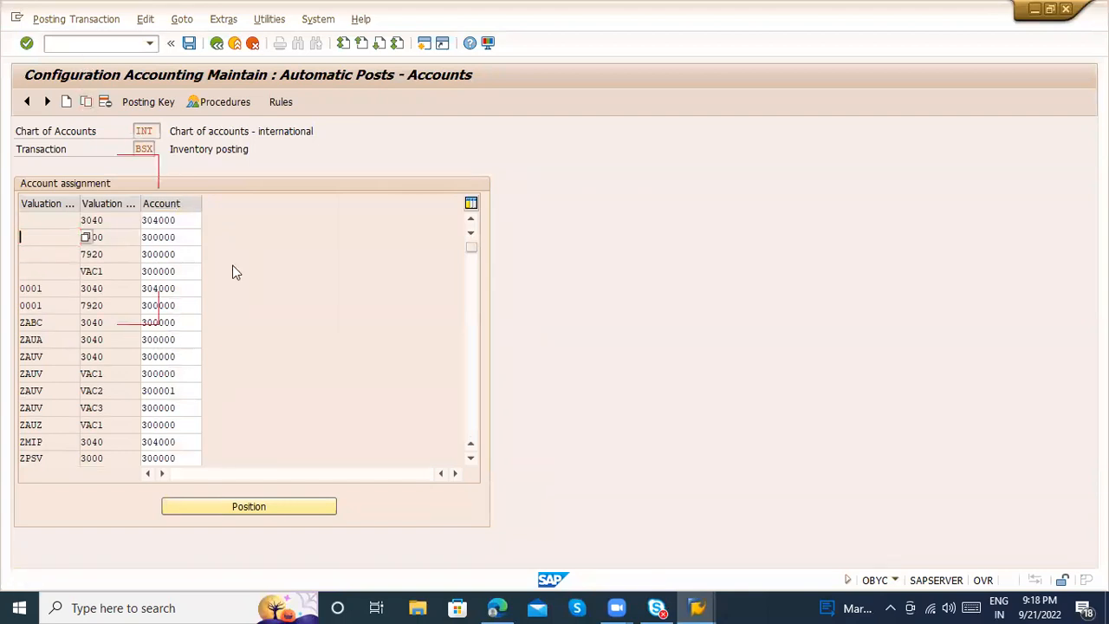
Save the BSX account assignments and try again to post the goods receipt in its own session
{"action": "key", "text": "ctrl+s"}
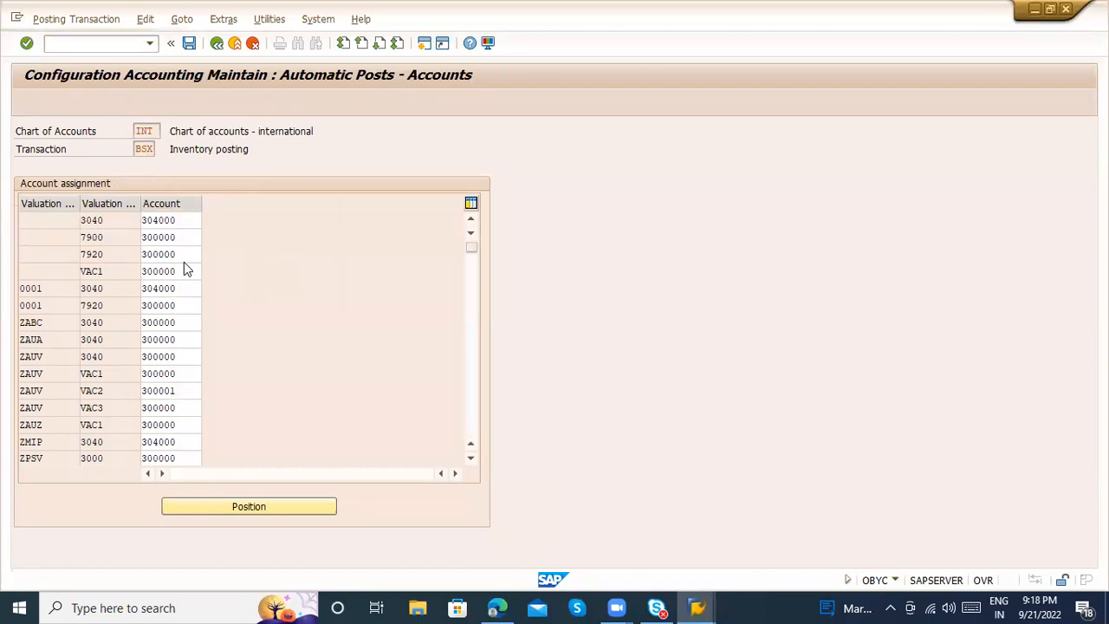
{"action": "key", "text": "Return"}
{"action": "key", "text": "alt+Tab"}
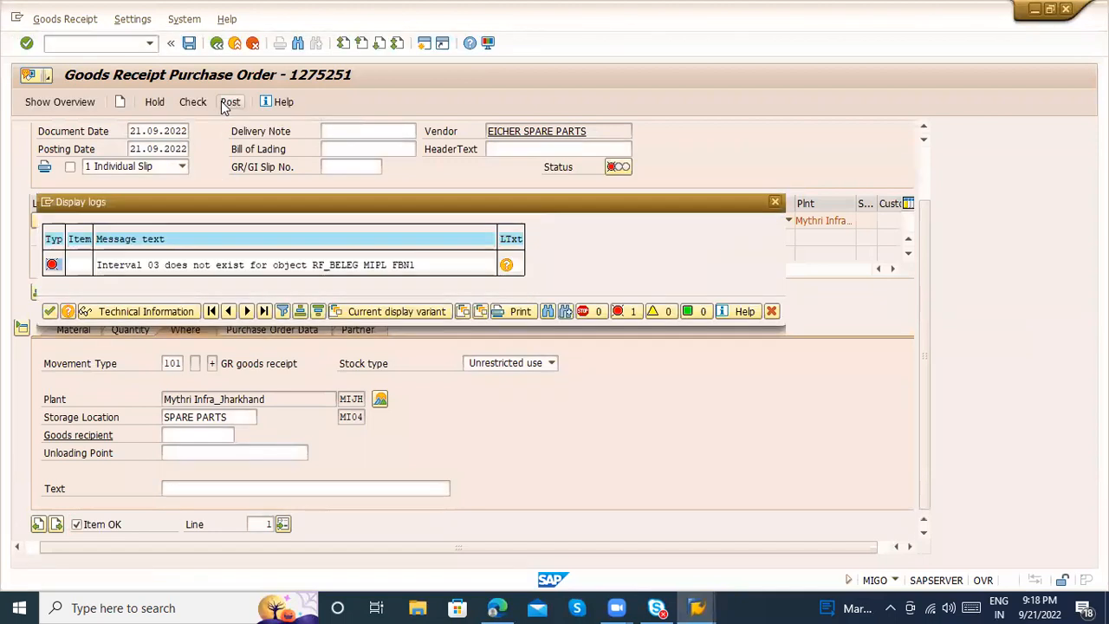
{"action": "key", "text": "alt+Tab"}
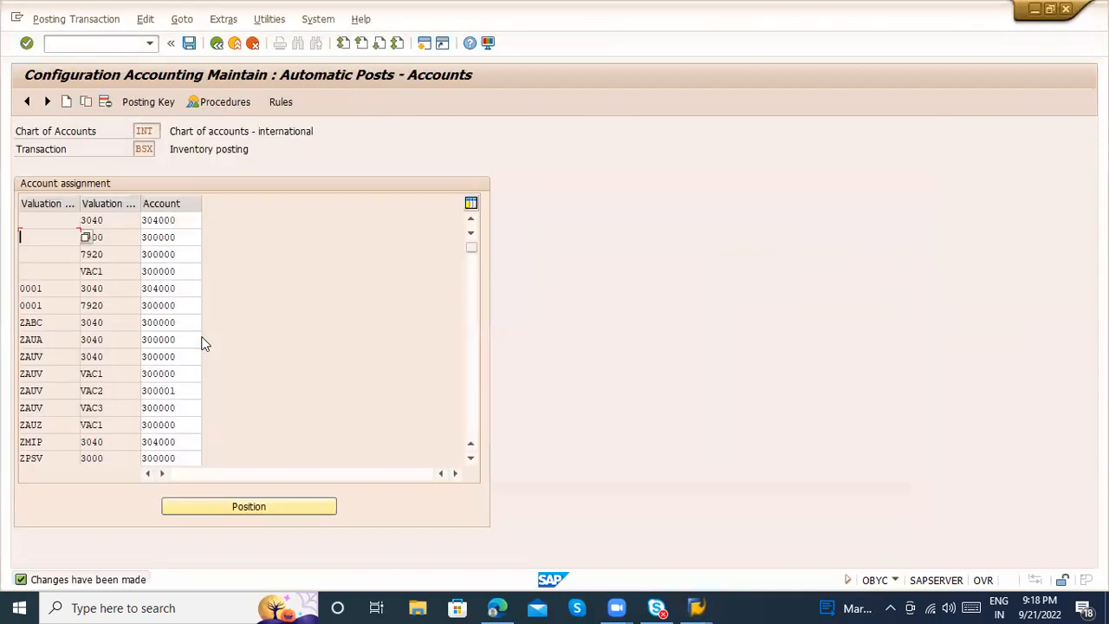
Leave the automatic posting configuration, reopen it through transaction OBYC and display the BSX inventory posting accounts for chart of accounts INT
{"action": "left_click", "coordinate": [233, 45]}
{"action": "left_click", "coordinate": [234, 44]}
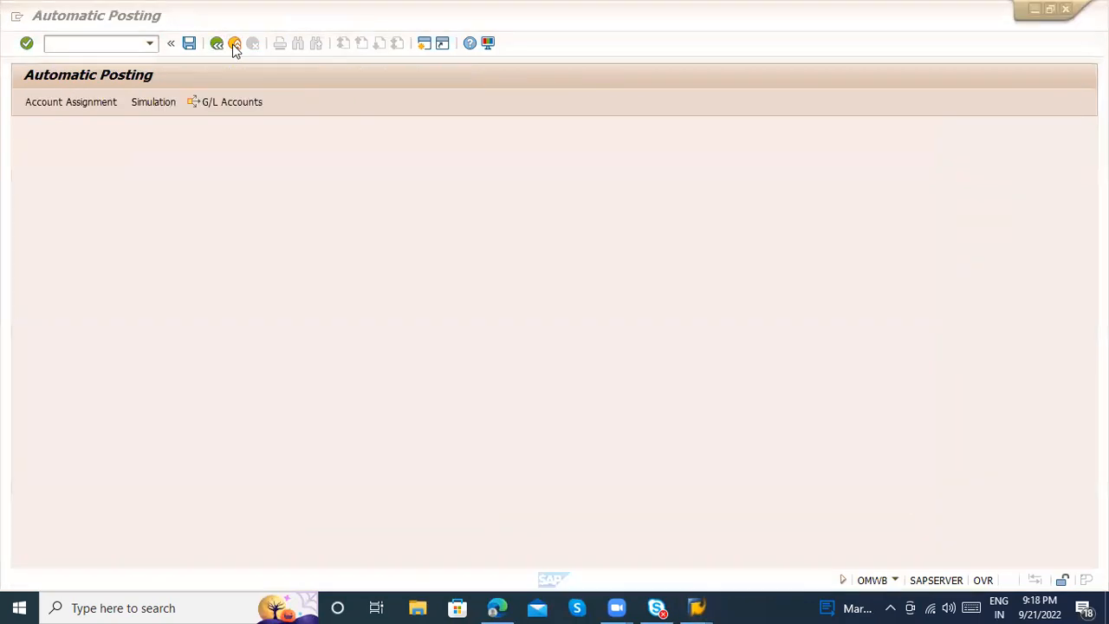
{"action": "key", "text": "alt+Tab"}
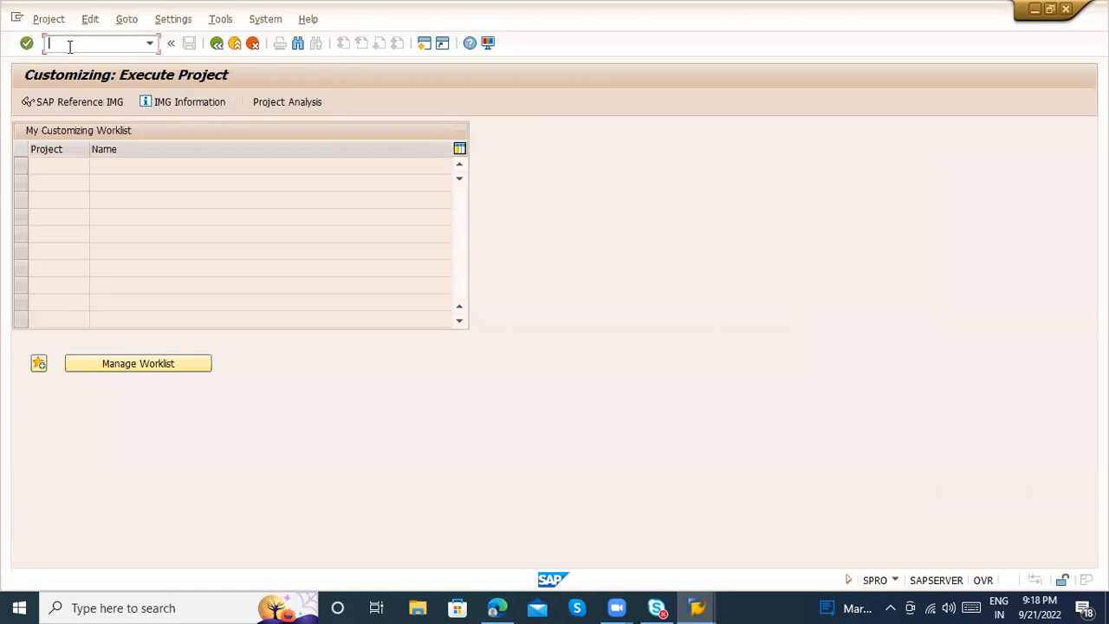
{"action": "key", "text": "Return"}
{"action": "key", "text": "alt+Tab"}
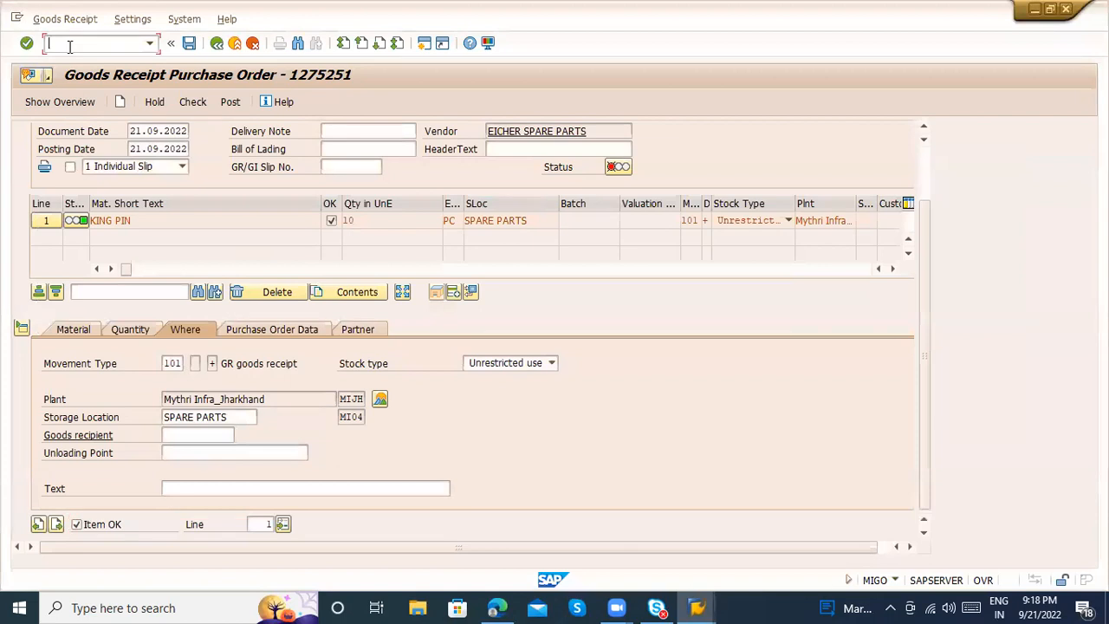
{"action": "key", "text": "alt+Tab"}
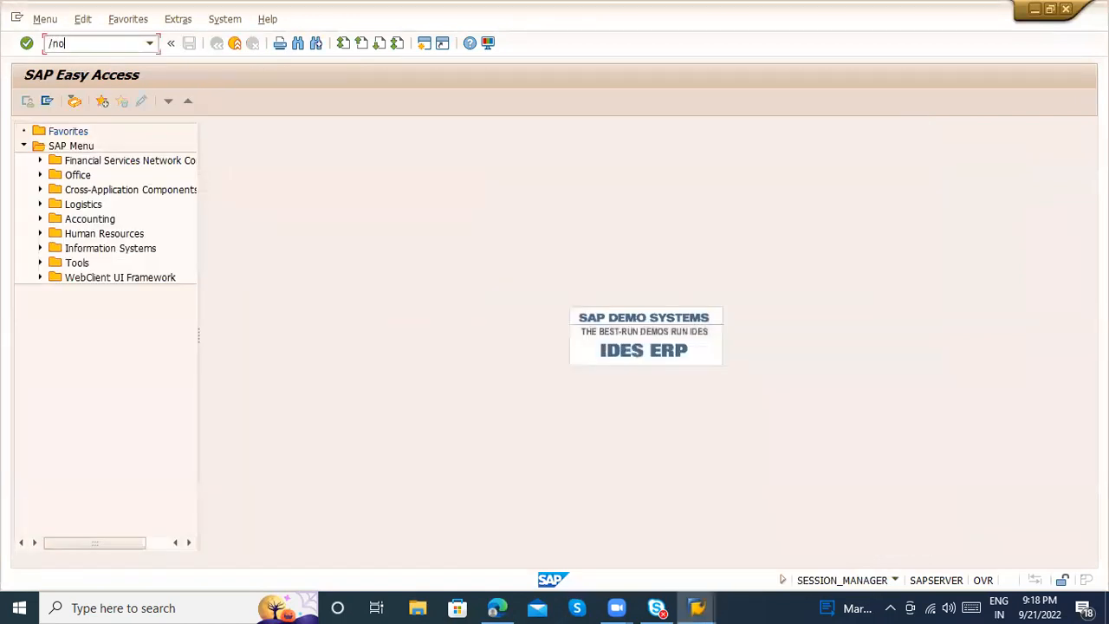
{"action": "key", "text": "Return"}
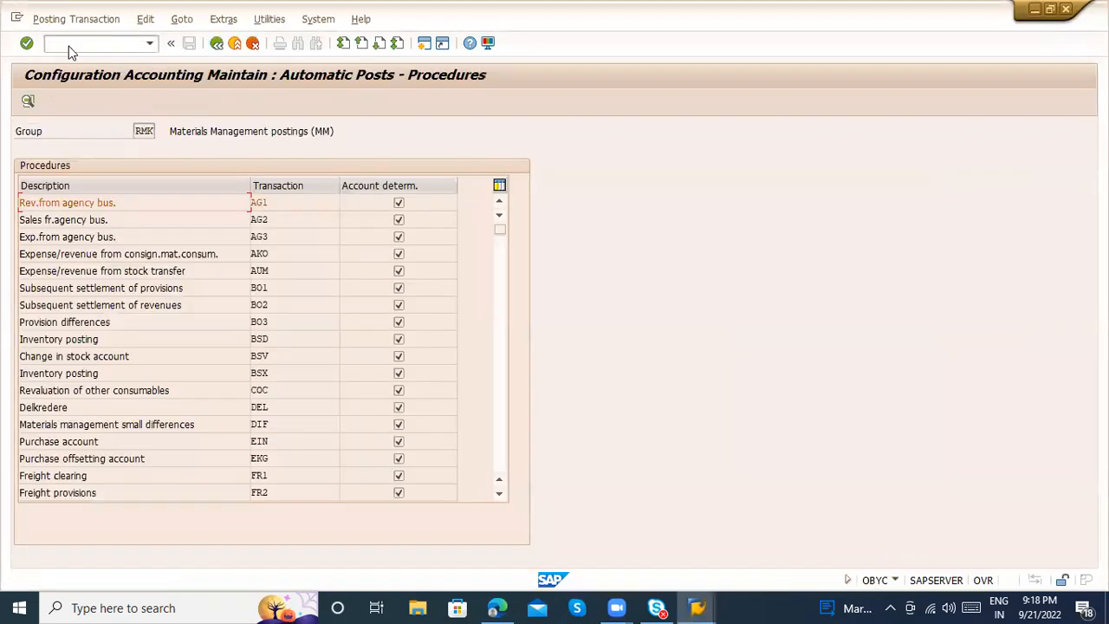
{"action": "double_click", "coordinate": [271, 372]}
{"action": "key", "text": "Return"}
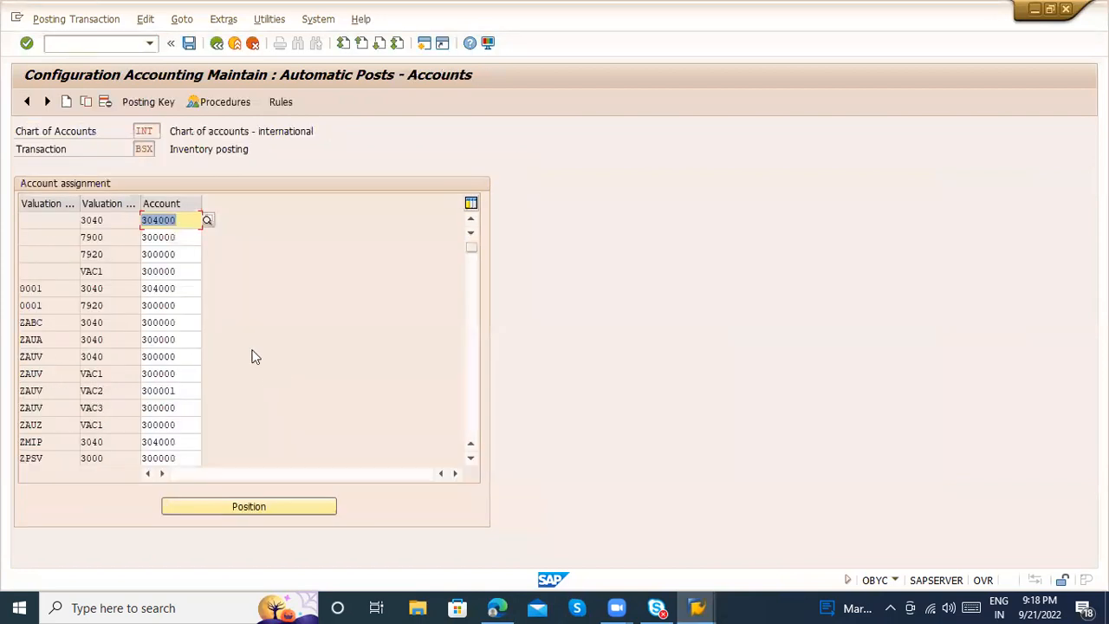
Copy the 3040 valuation class entry without a grouping code to grouping code 3040 with account 304000, and save
{"action": "left_click", "coordinate": [97, 219]}
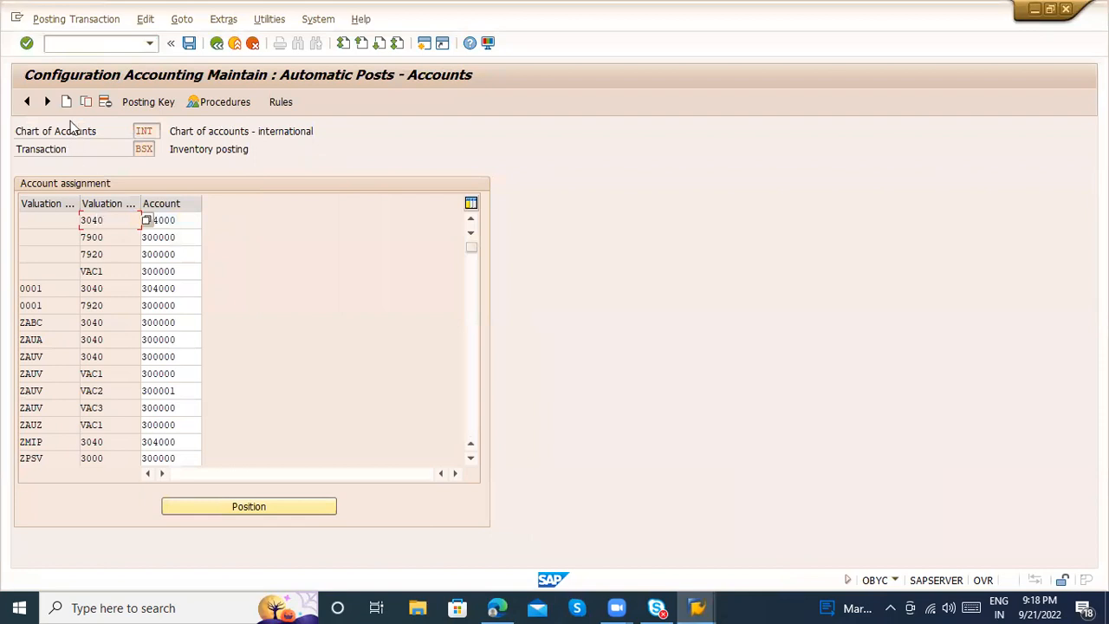
{"action": "left_click", "coordinate": [83, 105]}
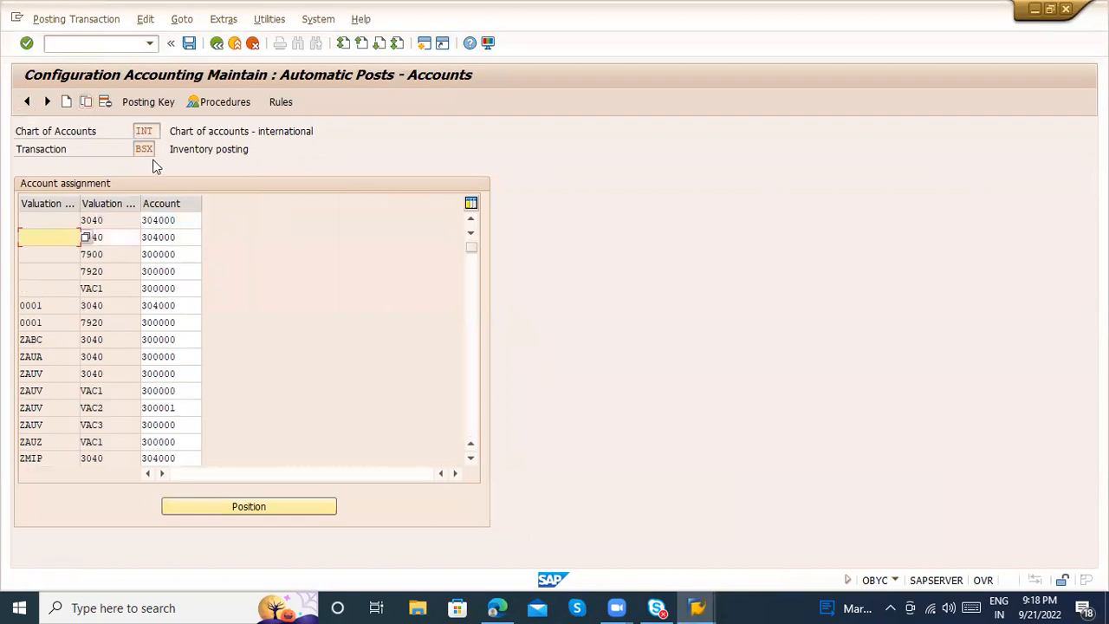
{"action": "key", "text": "Tab"}
{"action": "key", "text": "Tab"}
{"action": "key", "text": "ctrl+s"}
{"action": "key", "text": "Return"}
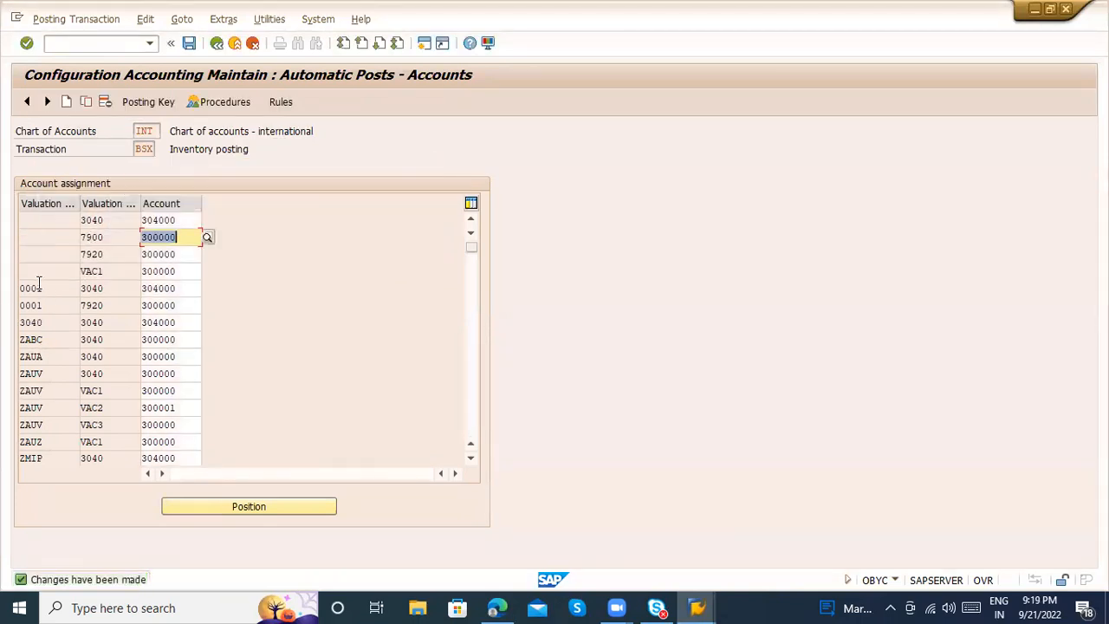
Compare the grouping code 0001 and 3040 entries in the BSX account list and return to the procedures list
{"action": "left_click", "coordinate": [47, 287]}
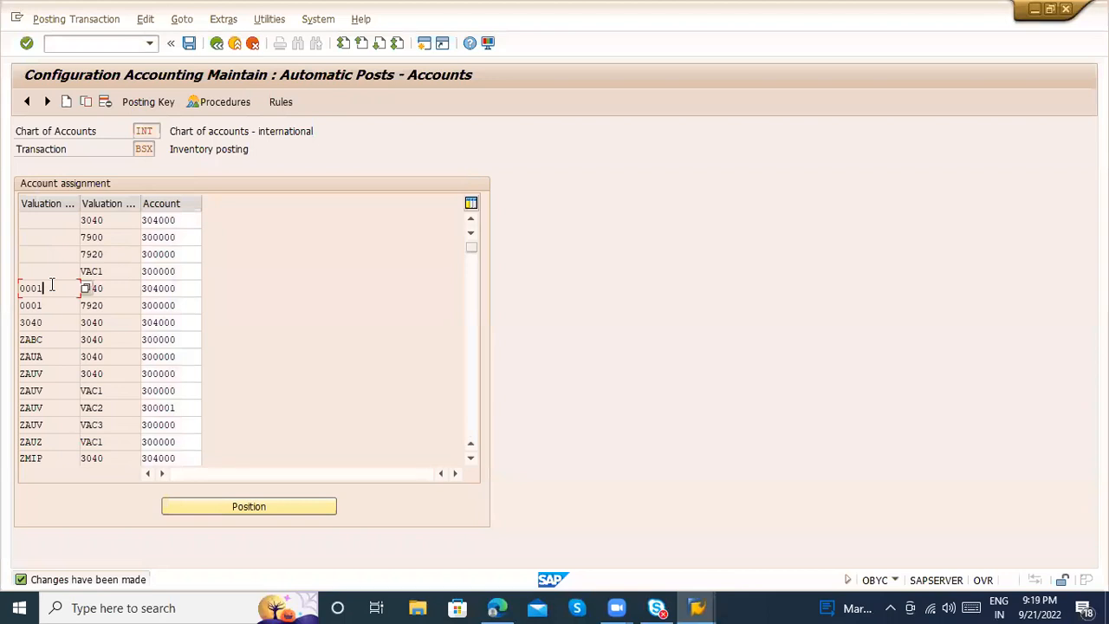
{"action": "left_click", "coordinate": [52, 322]}
{"action": "left_click", "coordinate": [59, 302]}
{"action": "left_click", "coordinate": [68, 288]}
{"action": "left_click", "coordinate": [52, 319]}
{"action": "left_click", "coordinate": [218, 45]}
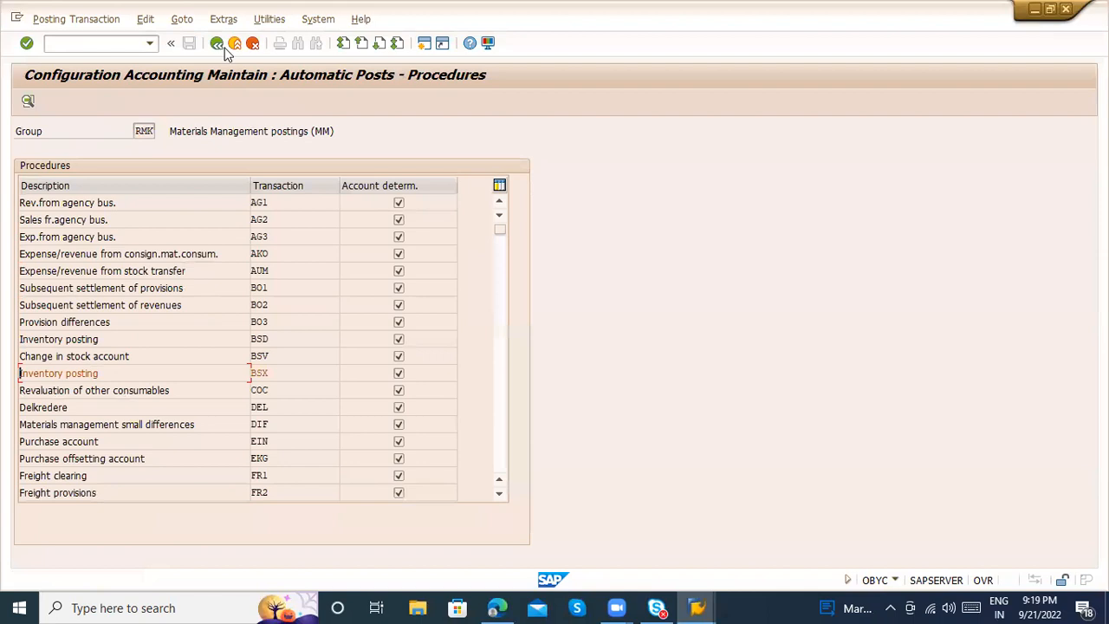
Switch to the goods receipt session and exit the KING PIN goods receipt without saving the document
{"action": "key", "text": "alt+Tab"}
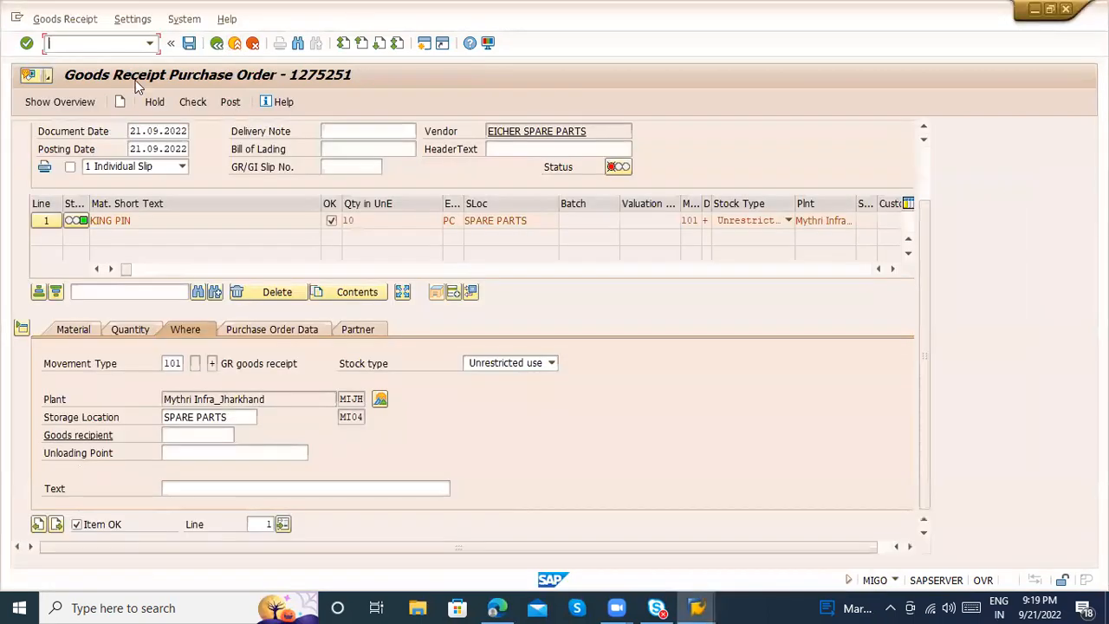
{"action": "left_click", "coordinate": [234, 44]}
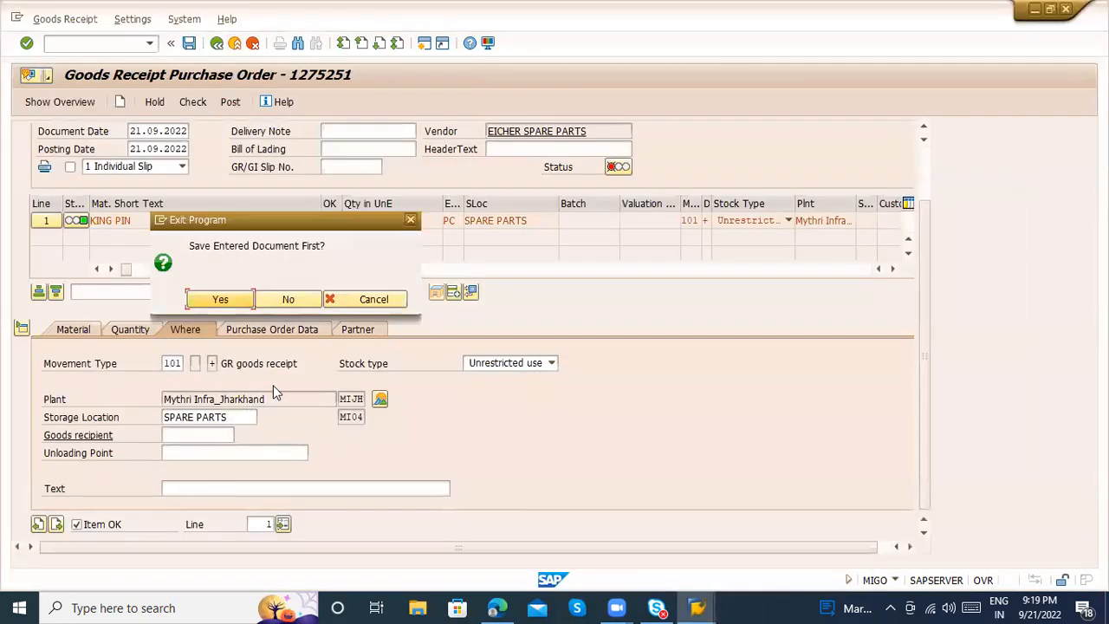
{"action": "left_click", "coordinate": [291, 299]}
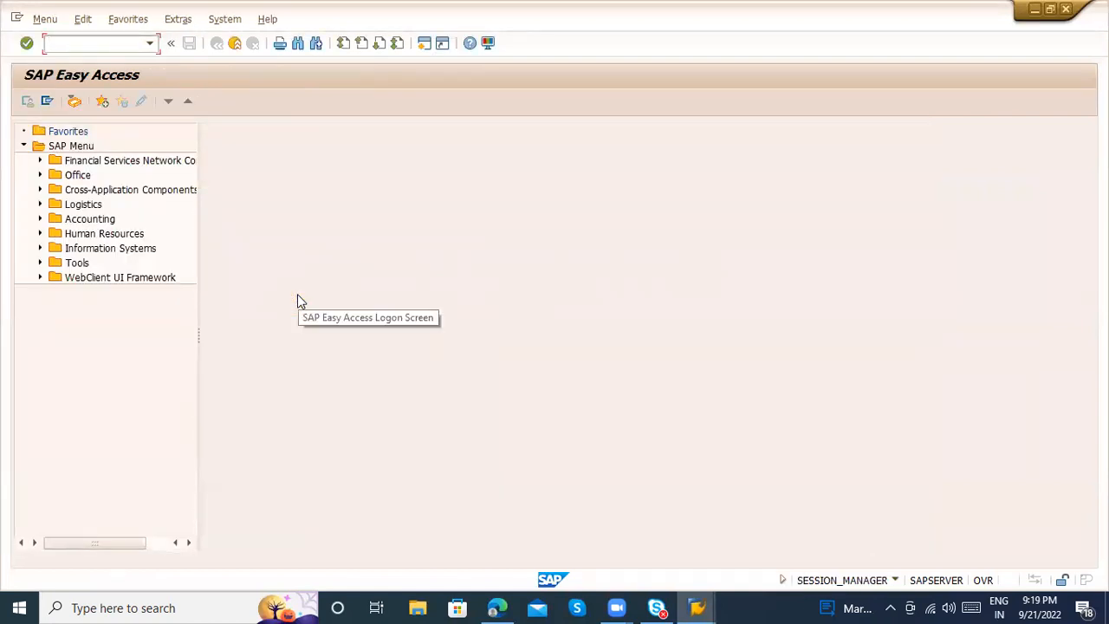
{"action": "key", "text": "alt+Tab"}
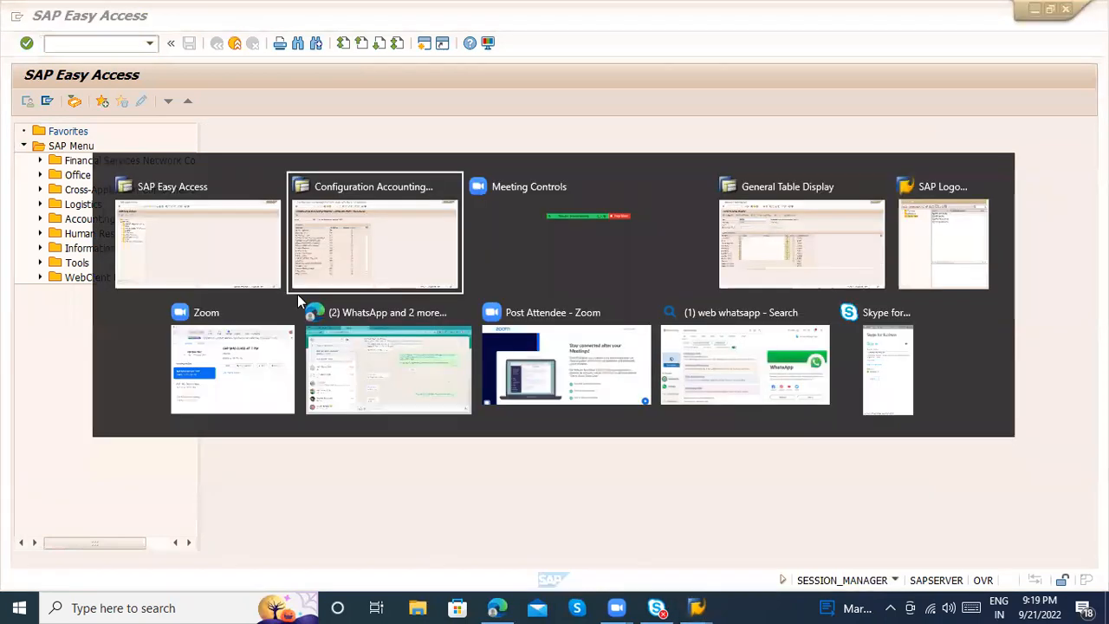
{"action": "key", "text": "alt+Tab"}
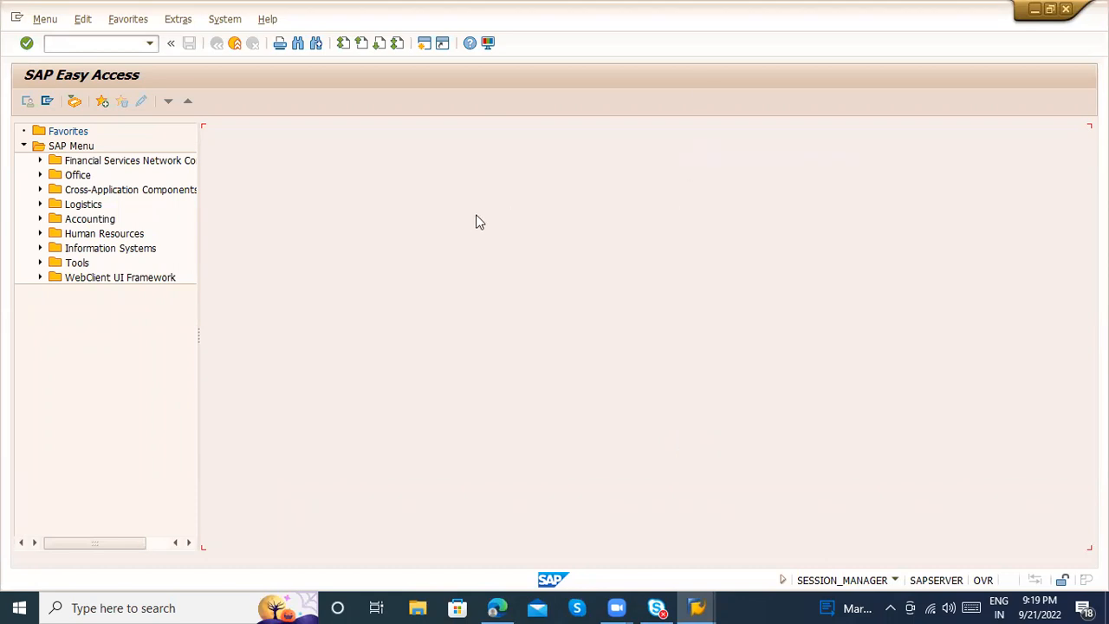
Open transaction MIGO, load the KING PIN purchase order again and check its storage location
{"action": "left_click", "coordinate": [75, 38]}
{"action": "type", "text": "/nm"}
{"action": "key", "text": "BackSpace"}
{"action": "key", "text": "BackSpace"}
{"action": "key", "text": "BackSpace"}
{"action": "type", "text": "/nmigo"}
{"action": "key", "text": "Return"}
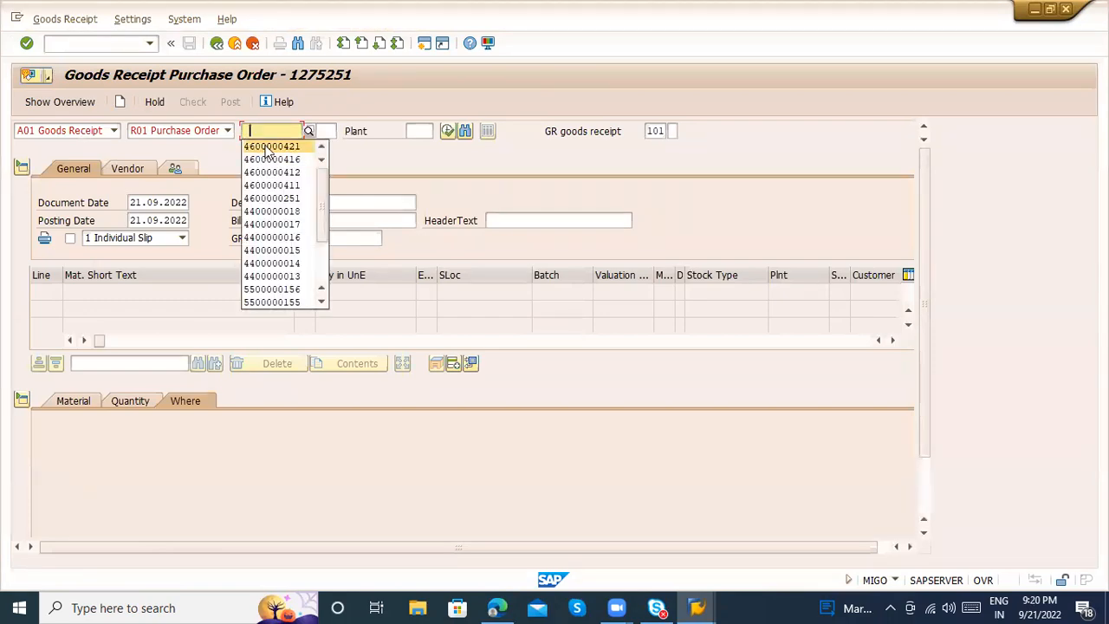
{"action": "left_click", "coordinate": [271, 147]}
{"action": "key", "text": "Return"}
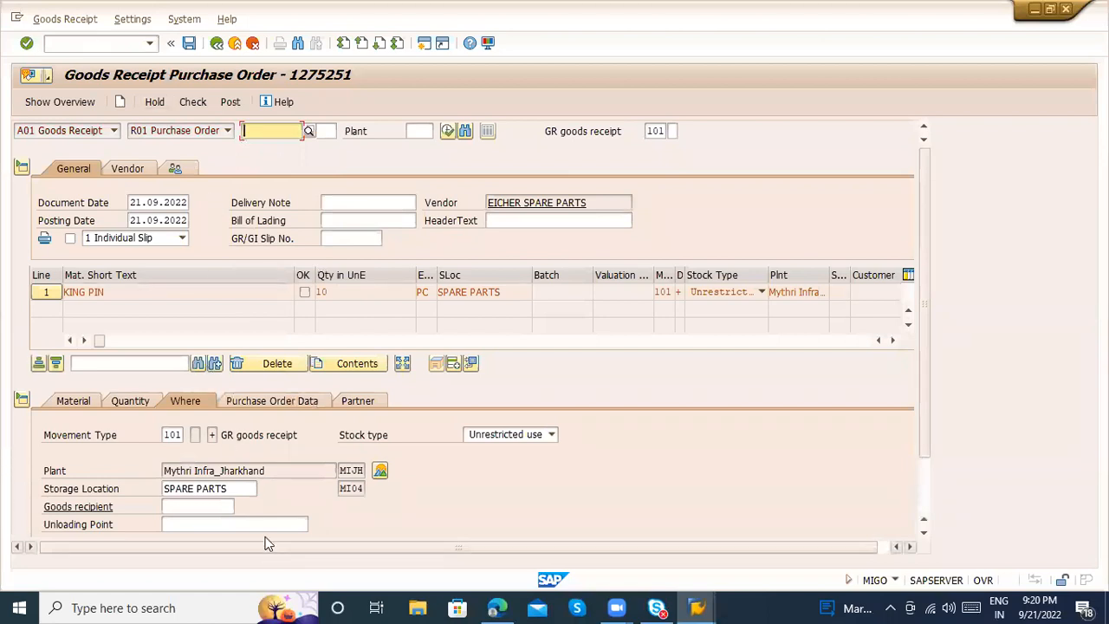
{"action": "left_click", "coordinate": [351, 488]}
Look at the Create Purchase Order screen in transaction ME21N and return to the SAP Easy Access screen
{"action": "left_click", "coordinate": [71, 43]}
{"action": "type", "text": "/nme"}
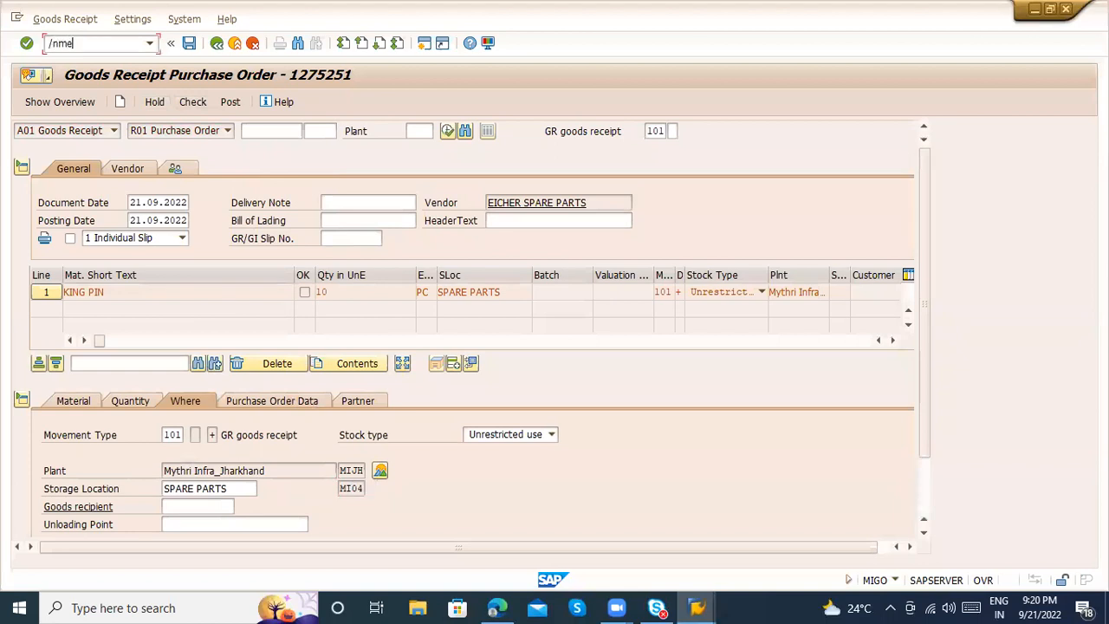
{"action": "key", "text": "BackSpace"}
{"action": "type", "text": "igo"}
{"action": "key", "text": "Return"}
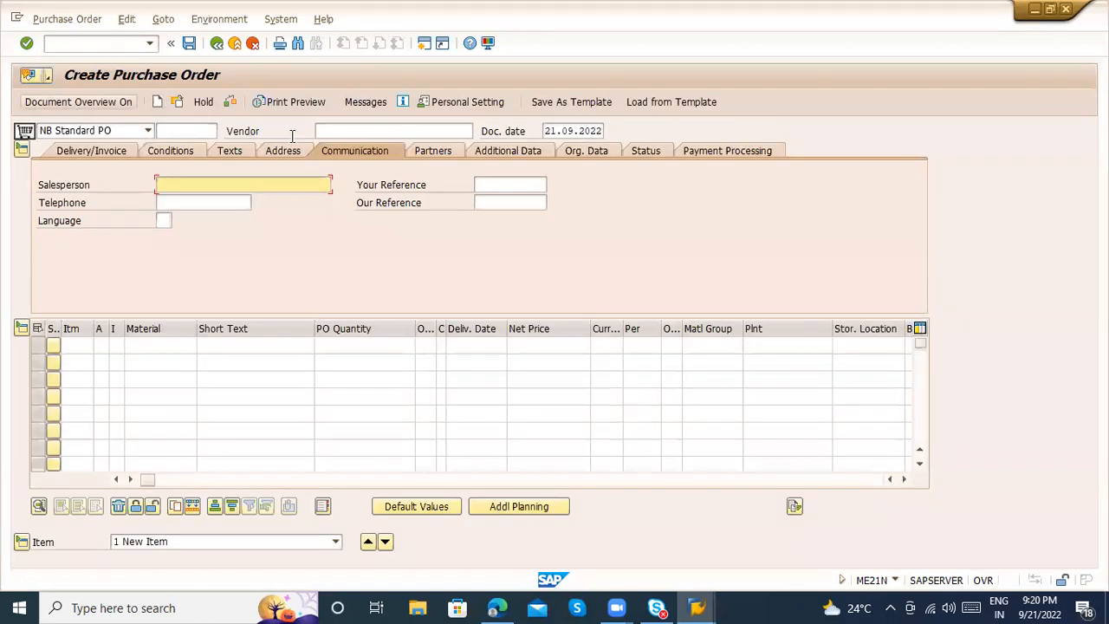
{"action": "left_click", "coordinate": [363, 131]}
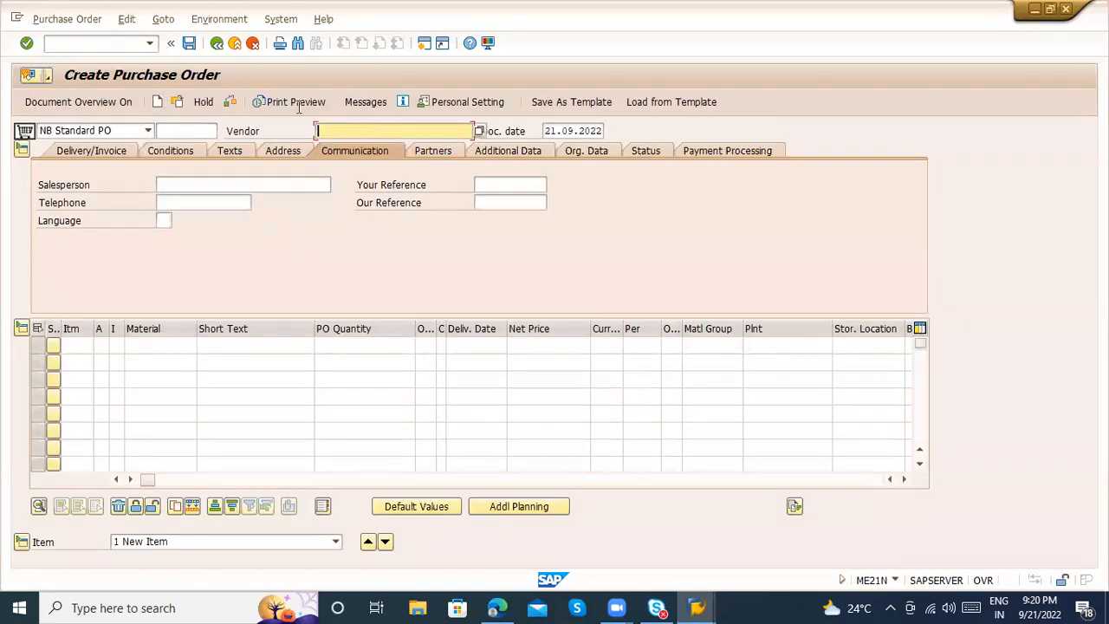
{"action": "left_click", "coordinate": [230, 44]}
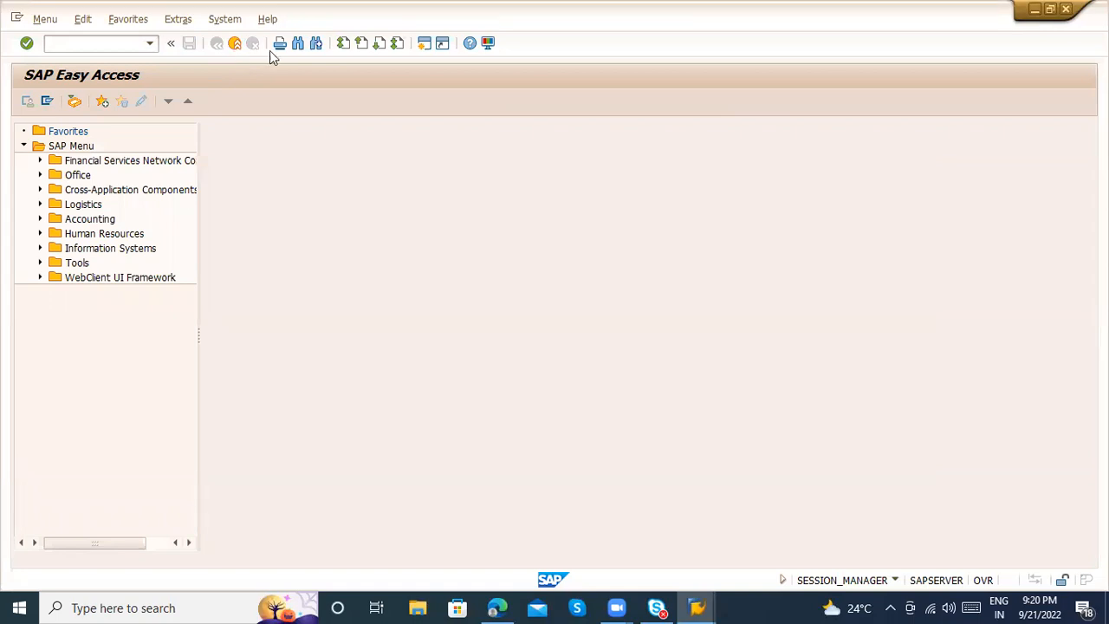
Switch to Word 2013, close the activation wizard and open the recent document MM_9PM
{"action": "key", "text": "super"}
{"action": "type", "text": "word"}
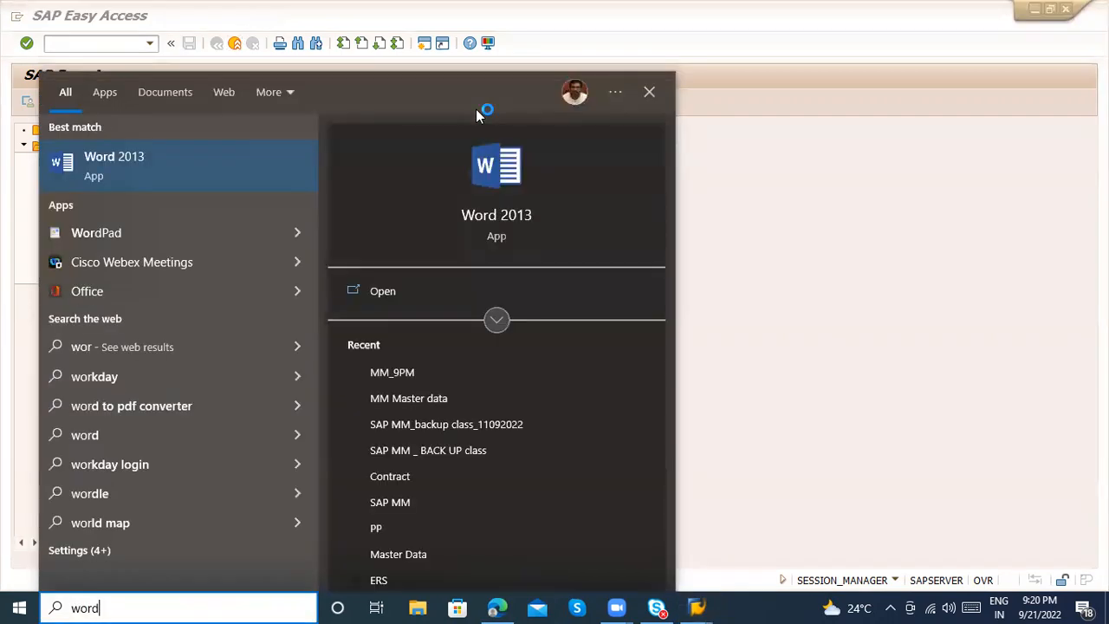
{"action": "key", "text": "Return"}
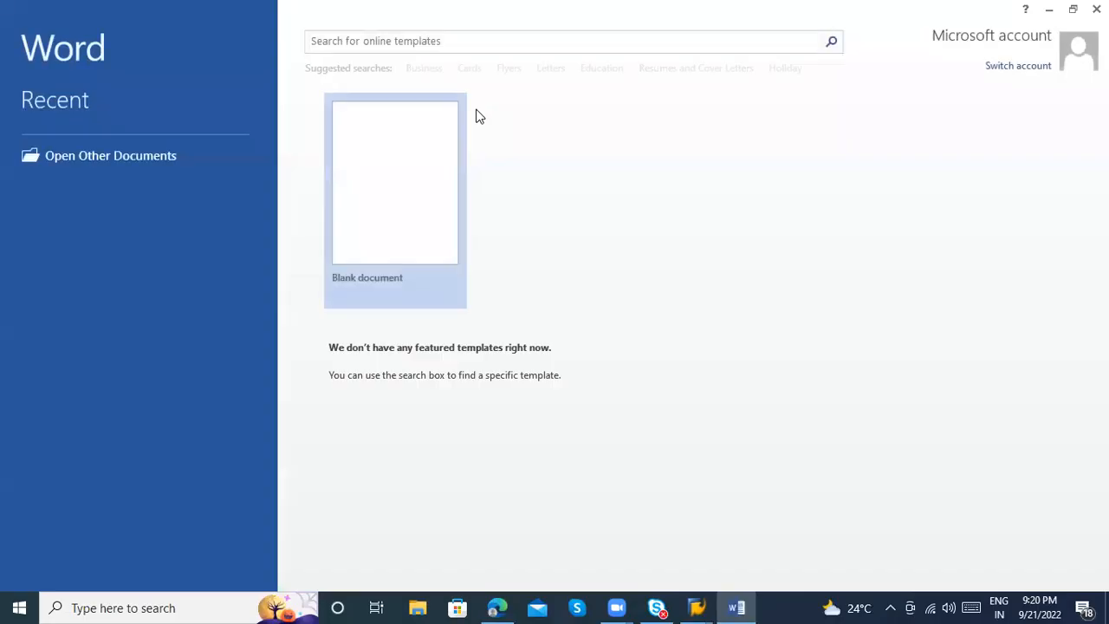
{"action": "left_click", "coordinate": [730, 463]}
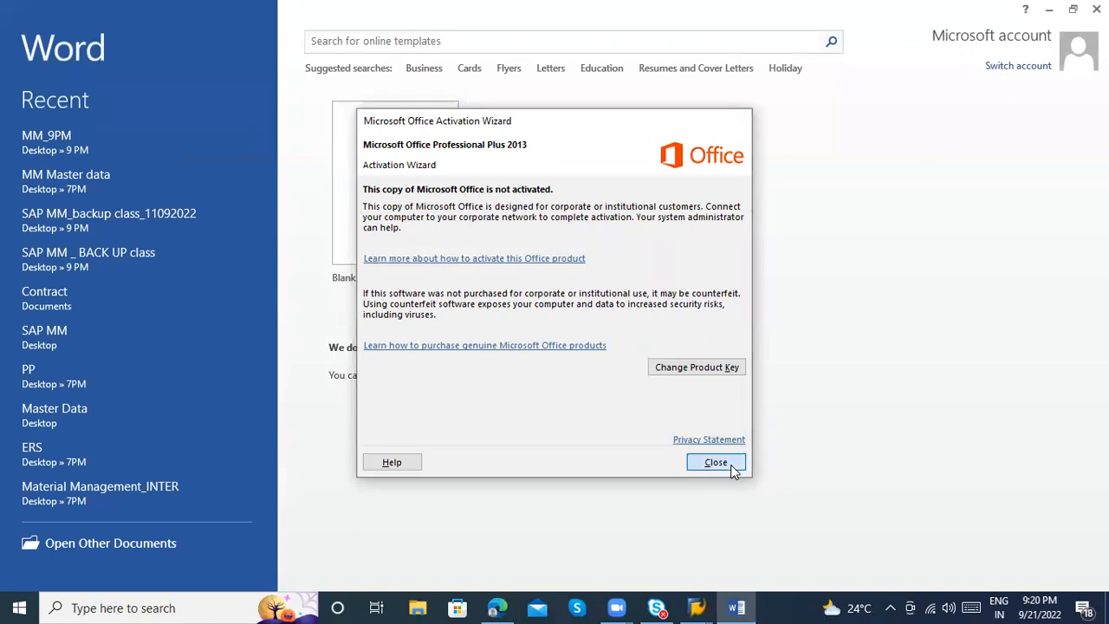
{"action": "left_click", "coordinate": [104, 154]}
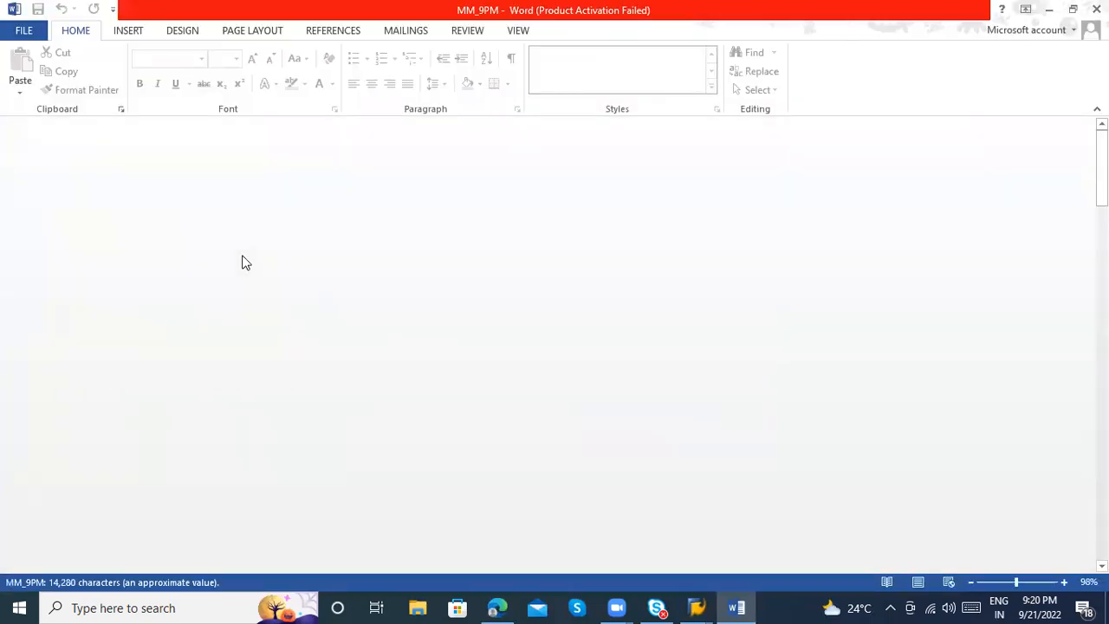
Add the line "How many ways we can create Purchase order :" below the average price at the end of the document
{"action": "left_click_drag", "start_coordinate": [1101, 132], "coordinate": [1101, 535]}
{"action": "left_click", "coordinate": [318, 487]}
{"action": "key", "text": "Return"}
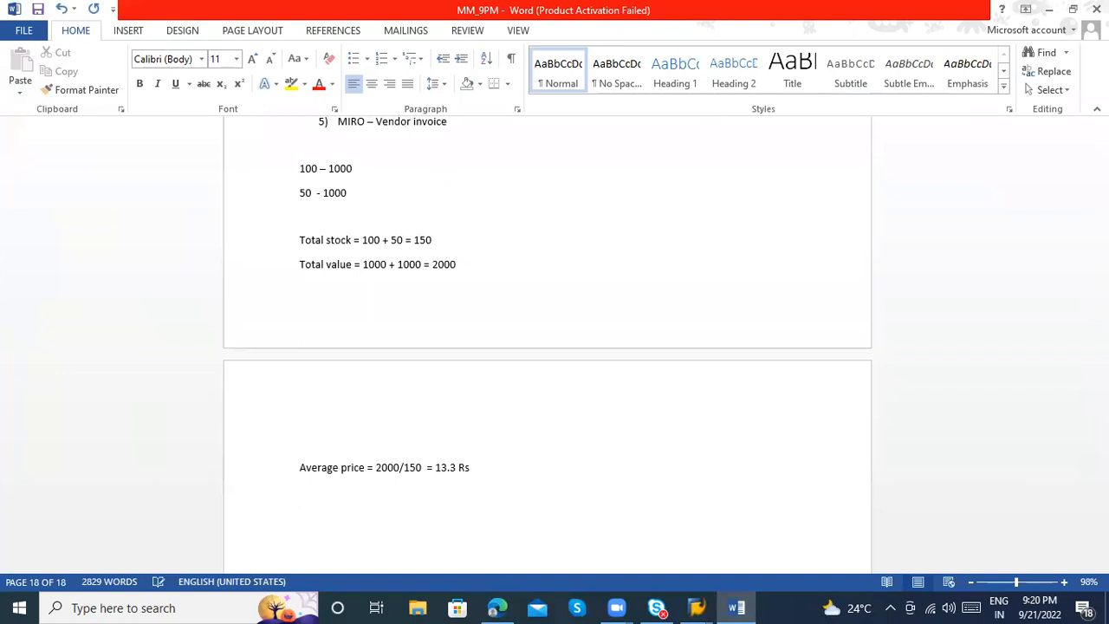
{"action": "type", "text": "How many ways we can"}
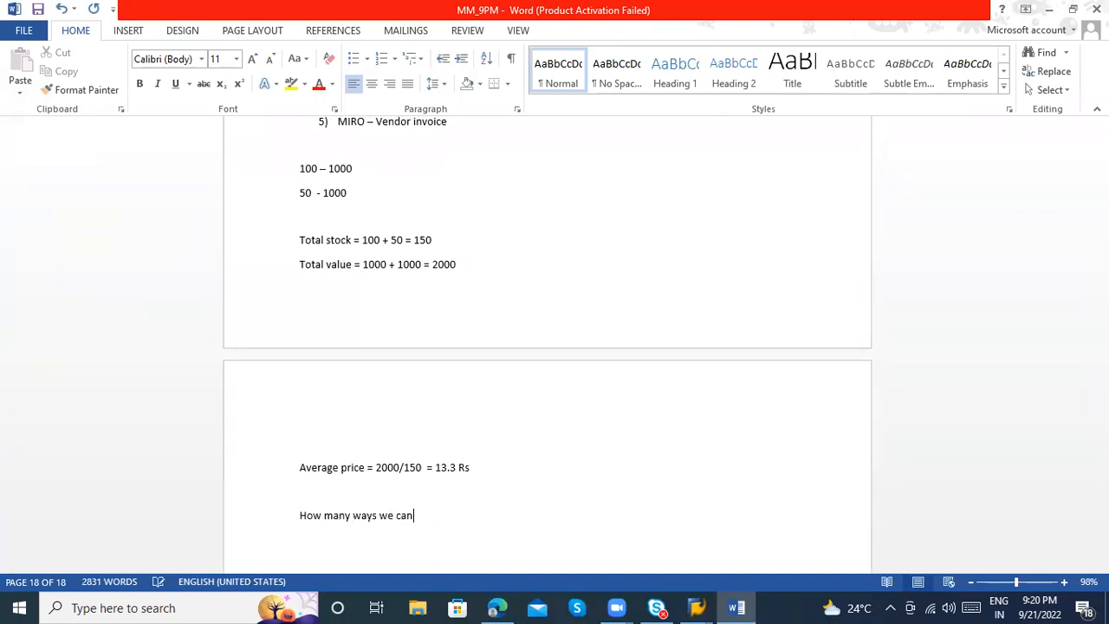
{"action": "type", "text": " create Purchase order :"}
{"action": "key", "text": "Return"}
Start a numbered list under the question with the first item "Manual Creation of Purchase order"
{"action": "type", "text": "1"}
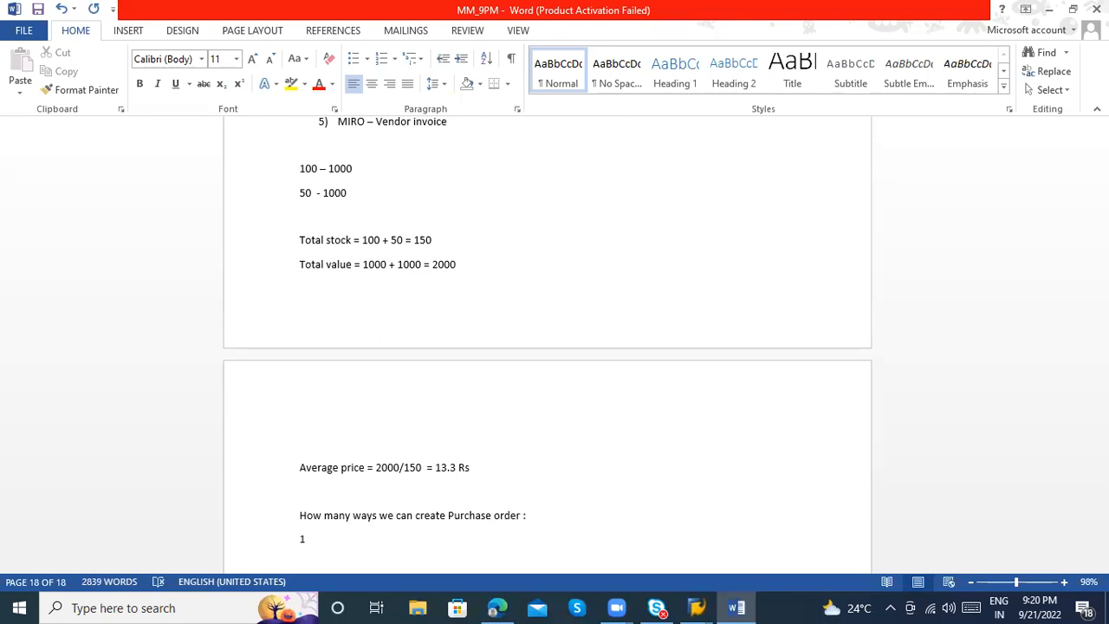
{"action": "type", "text": ") Manual"}
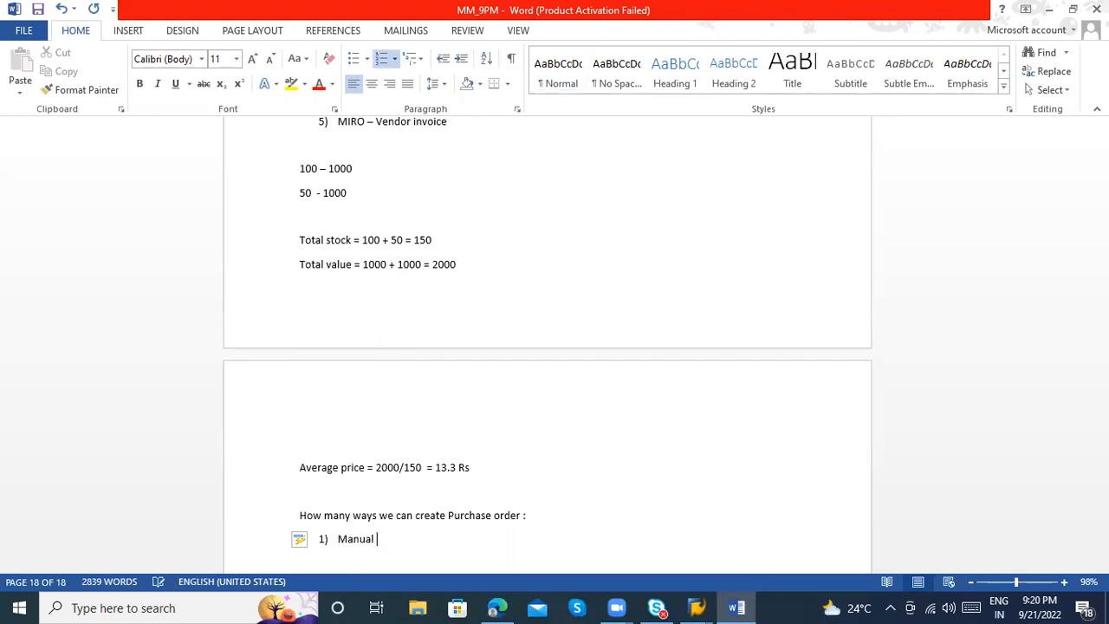
{"action": "type", "text": " Creation of Purchase order"}
{"action": "key", "text": "Return"}
Enter "From PR, you can create Purchase order" as the second list item and start a third item
{"action": "type", "text": "PR"}
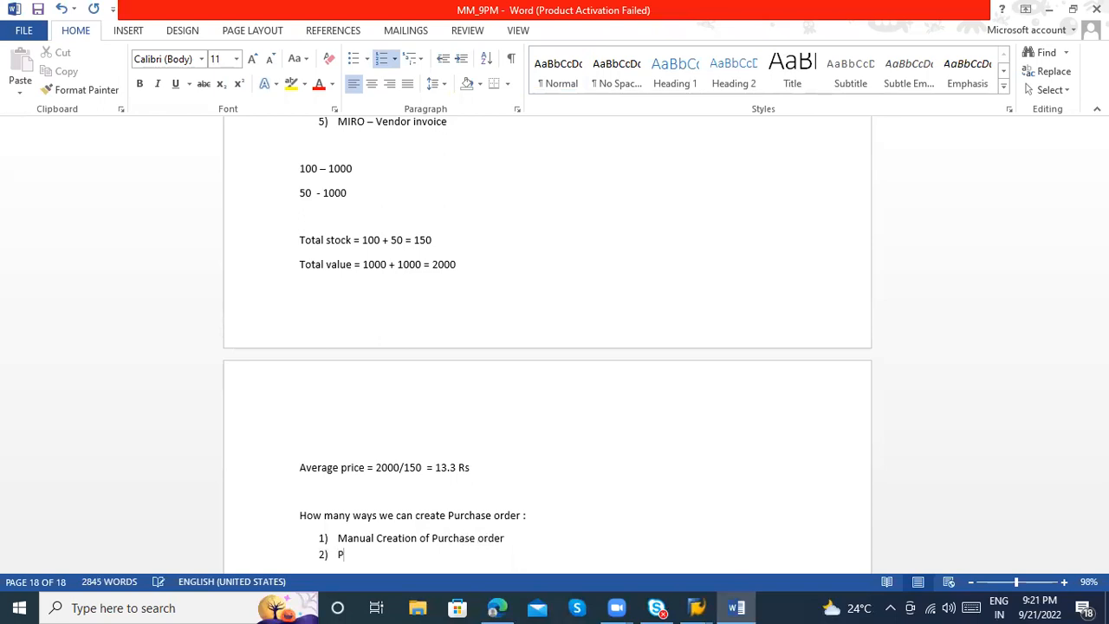
{"action": "key", "text": "BackSpace"}
{"action": "key", "text": "BackSpace"}
{"action": "type", "text": "From PR, you can create Purchase order"}
{"action": "key", "text": "Return"}
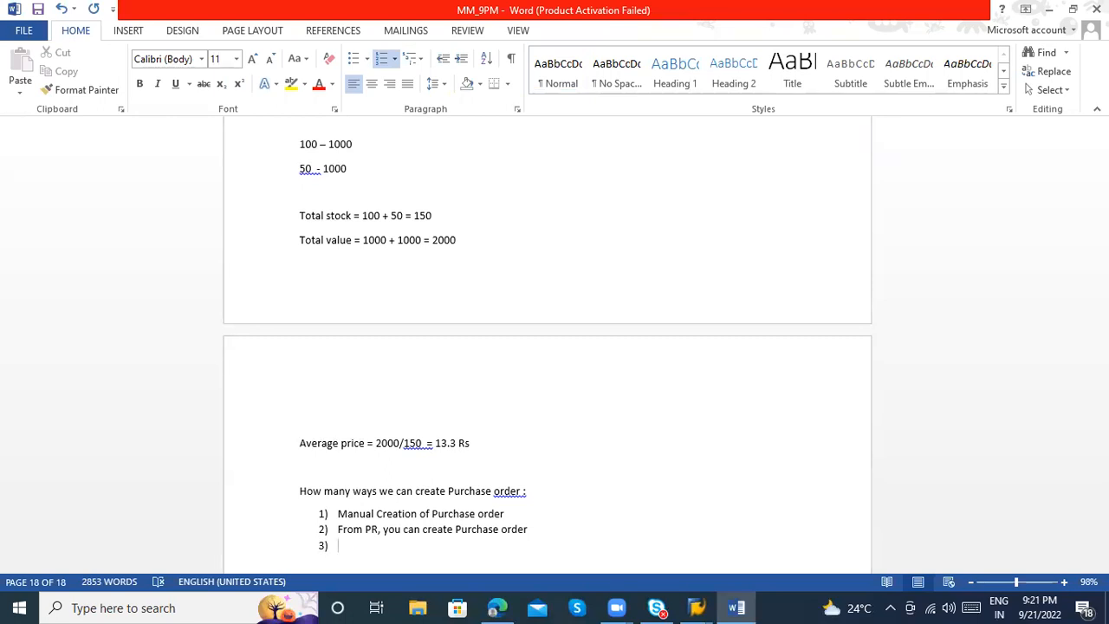
Enter "With reference of Quotation, you can create PO" as the third list item and start a fourth item
{"action": "type", "text": "With"}
{"action": "key", "text": "BackSpace"}
{"action": "key", "text": "BackSpace"}
{"action": "type", "text": "rt"}
{"action": "key", "text": "BackSpace"}
{"action": "key", "text": "BackSpace"}
{"action": "type", "text": "th rege"}
{"action": "key", "text": "BackSpace"}
{"action": "key", "text": "BackSpace"}
{"action": "type", "text": "fere nce"}
{"action": "key", "text": "BackSpace"}
{"action": "key", "text": "BackSpace"}
{"action": "key", "text": "BackSpace"}
{"action": "key", "text": "BackSpace"}
{"action": "type", "text": "nce of R"}
{"action": "key", "text": "BackSpace"}
{"action": "type", "text": "QUo"}
{"action": "key", "text": "BackSpace"}
{"action": "key", "text": "BackSpace"}
{"action": "type", "text": "uotation,"}
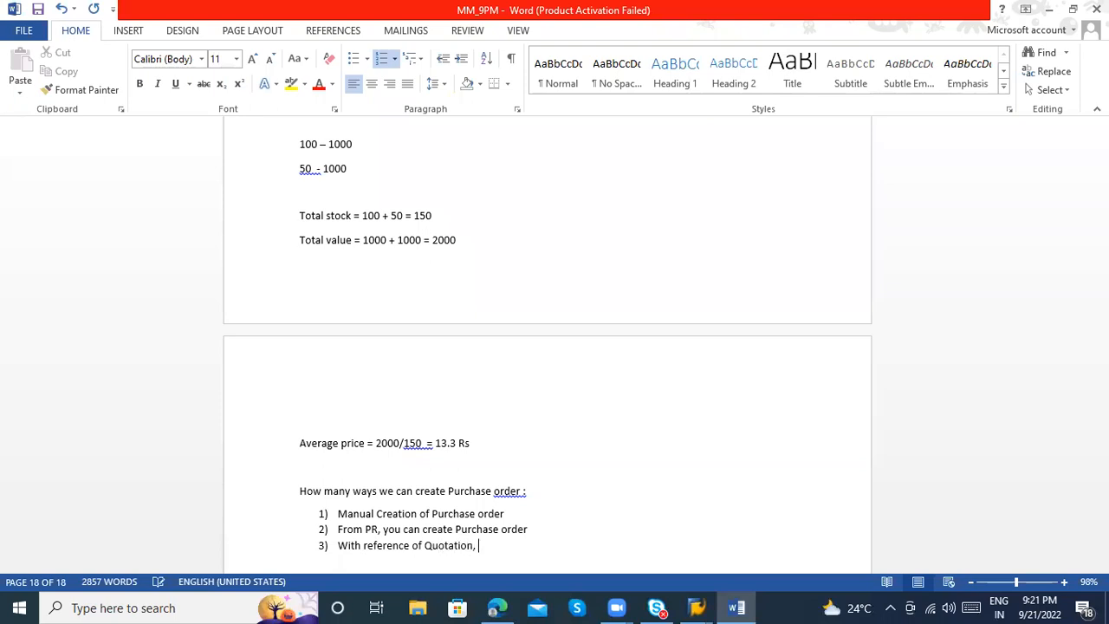
{"action": "type", "text": " youc an"}
{"action": "key", "text": "BackSpace"}
{"action": "key", "text": "BackSpace"}
{"action": "key", "text": "BackSpace"}
{"action": "key", "text": "BackSpace"}
{"action": "type", "text": "can PO"}
{"action": "key", "text": "BackSpace"}
{"action": "key", "text": "BackSpace"}
{"action": "key", "text": "BackSpace"}
{"action": "type", "text": "create PO"}
{"action": "key", "text": "Return"}
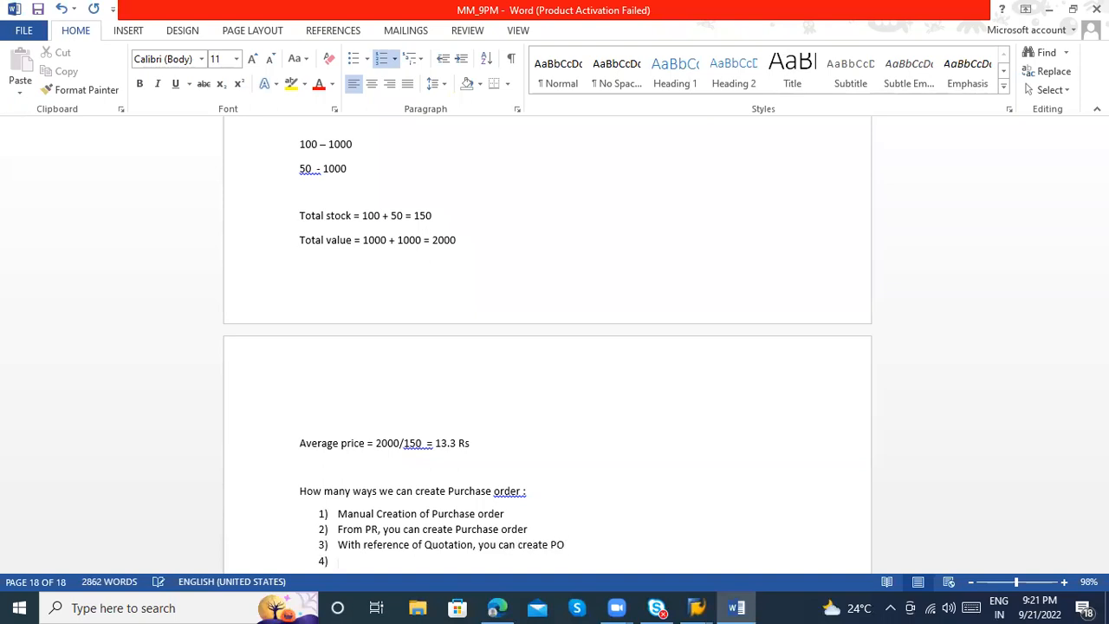
Enter "With reference of Contract , you can create PO" as the fourth list item and start a fifth item
{"action": "type", "text": "Ei"}
{"action": "key", "text": "BackSpace"}
{"action": "key", "text": "BackSpace"}
{"action": "type", "text": "With refere"}
{"action": "type", "text": "nce of "}
{"action": "type", "text": "P"}
{"action": "key", "text": "BackSpace"}
{"action": "type", "text": "Contract ,"}
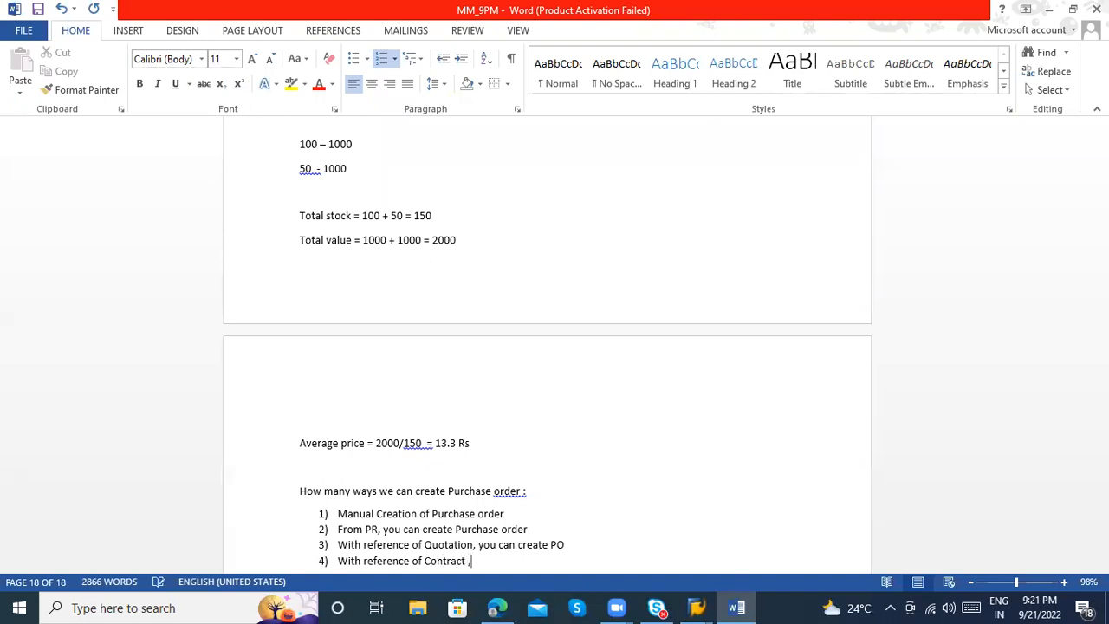
{"action": "type", "text": " you can create PO"}
{"action": "key", "text": "Return"}
Enter "With reference of existing Purchase order , you can create PO" as the fifth list item
{"action": "type", "text": "Wit"}
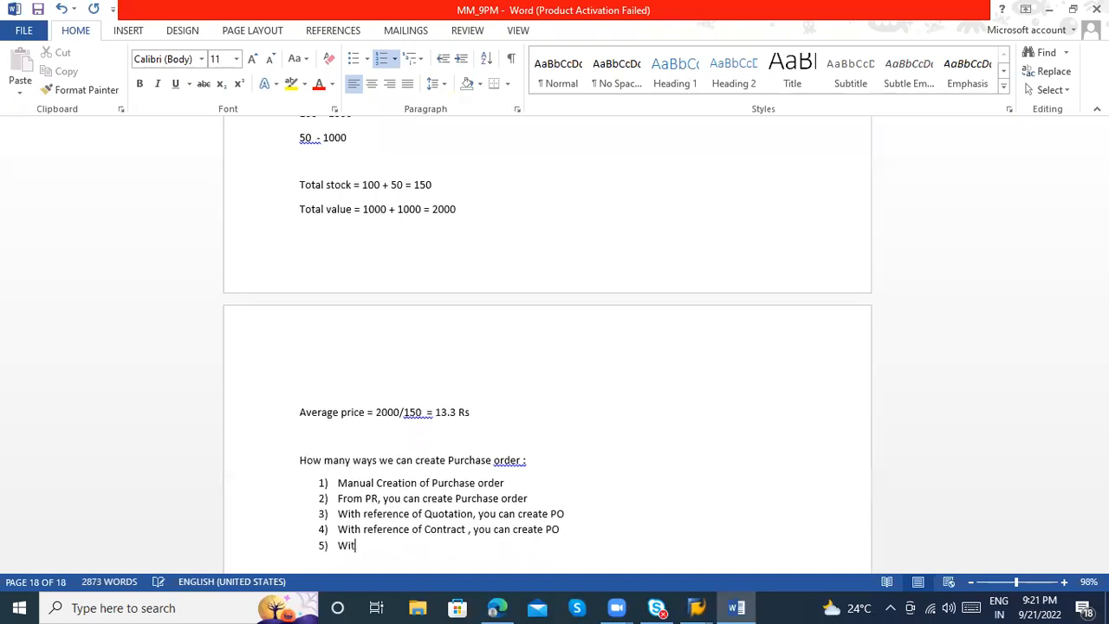
{"action": "type", "text": "h reference of existing Purcha"}
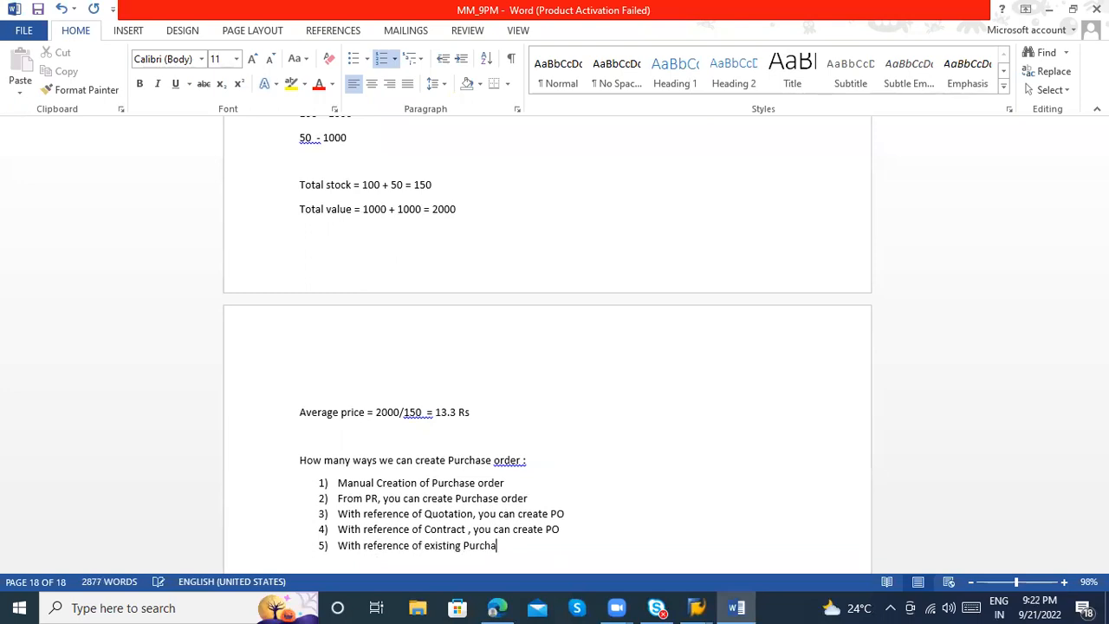
{"action": "type", "text": "se order , you can create PO"}
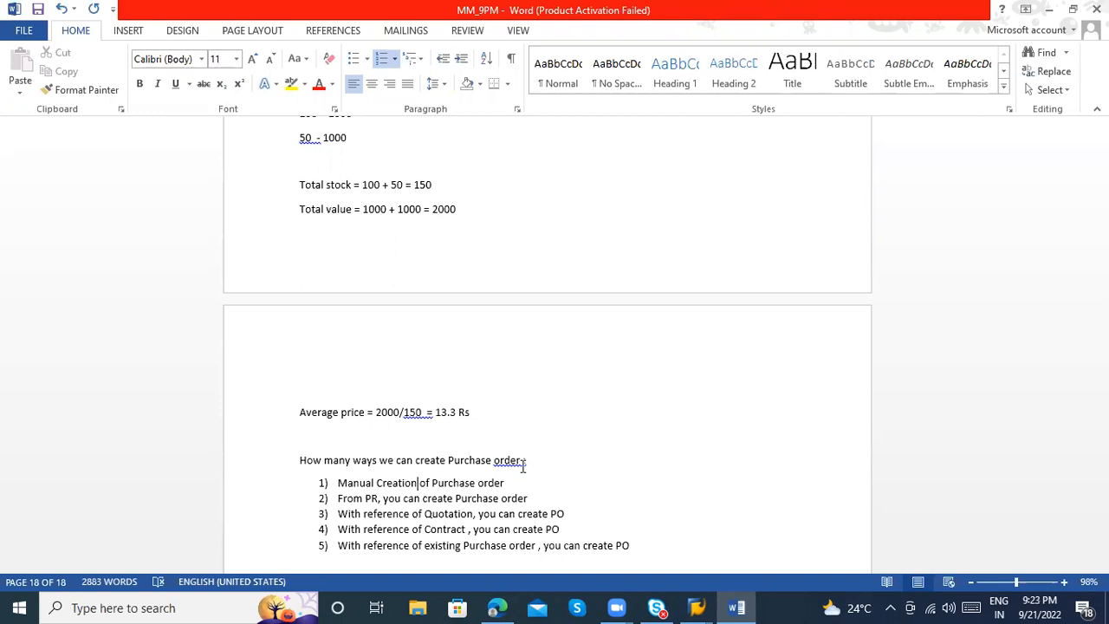
Add a run of hyphens after the manual creation item and after the PR item in the list
{"action": "left_click", "coordinate": [517, 483]}
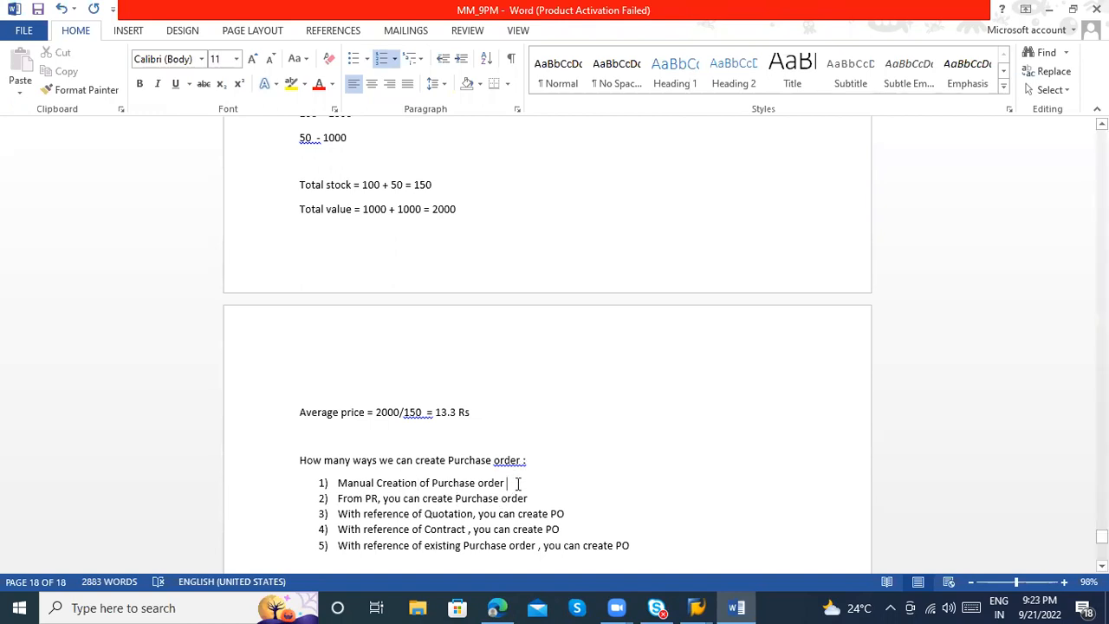
{"action": "type", "text": "----"}
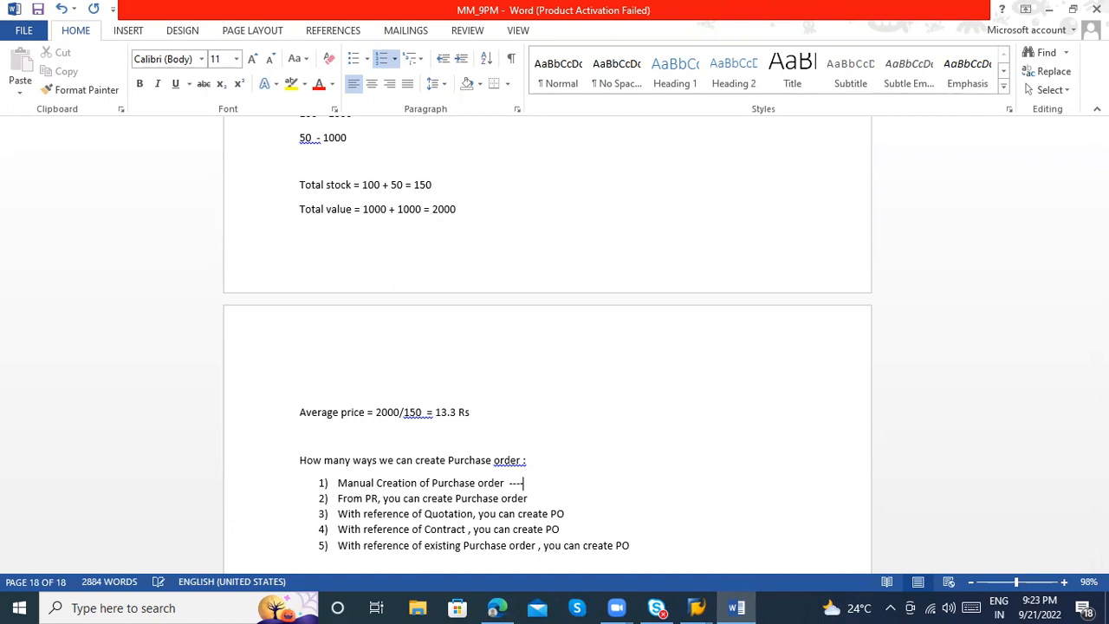
{"action": "type", "text": "-----"}
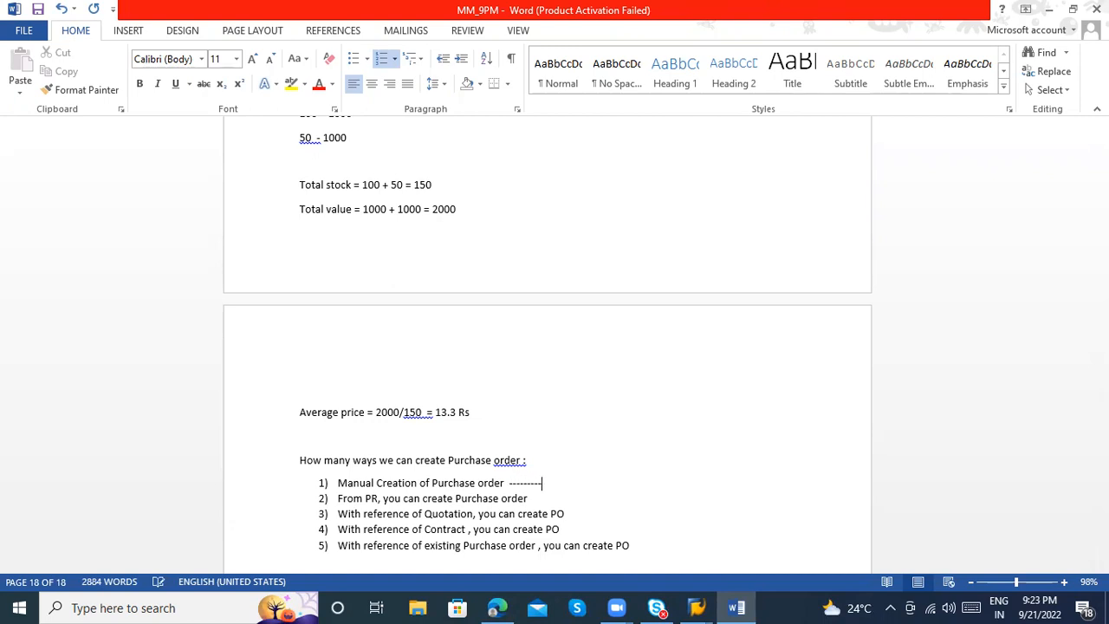
{"action": "left_click", "coordinate": [538, 499]}
{"action": "type", "text": "=-"}
{"action": "key", "text": "BackSpace"}
{"action": "key", "text": "BackSpace"}
{"action": "type", "text": "-------"}
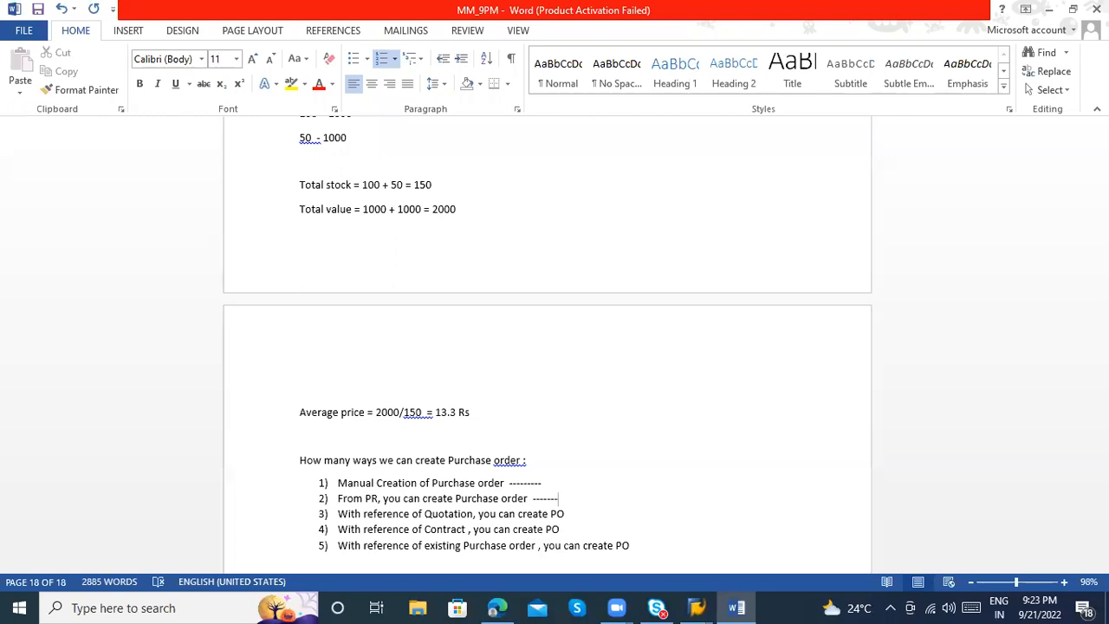
Add a run of hyphens after the Quotation item and after the Contract item in the list
{"action": "left_click", "coordinate": [355, 501]}
{"action": "left_click", "coordinate": [622, 486]}
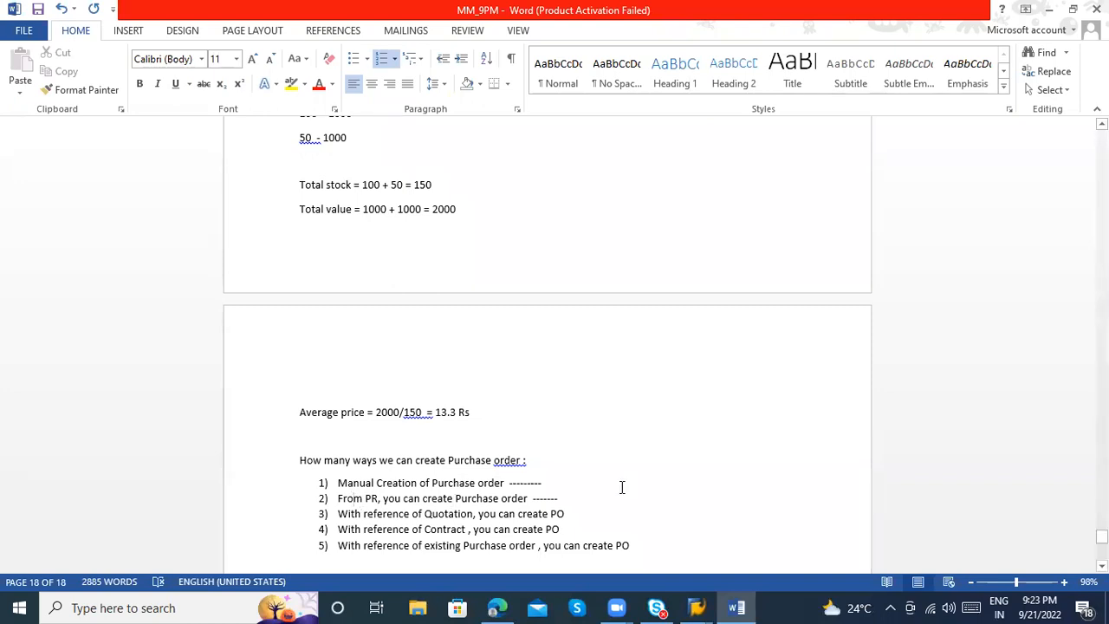
{"action": "left_click", "coordinate": [578, 512]}
{"action": "type", "text": "------"}
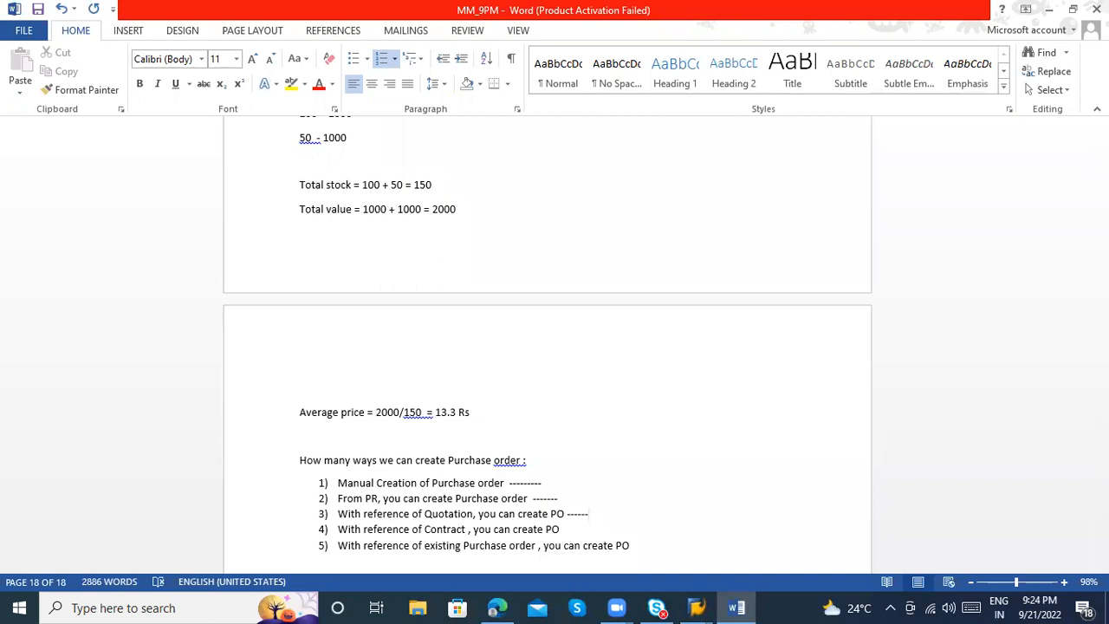
{"action": "left_click", "coordinate": [565, 526]}
{"action": "type", "text": "-------"}
Add a single hyphen after the existing Purchase order item at the end of the list
{"action": "left_click", "coordinate": [470, 531]}
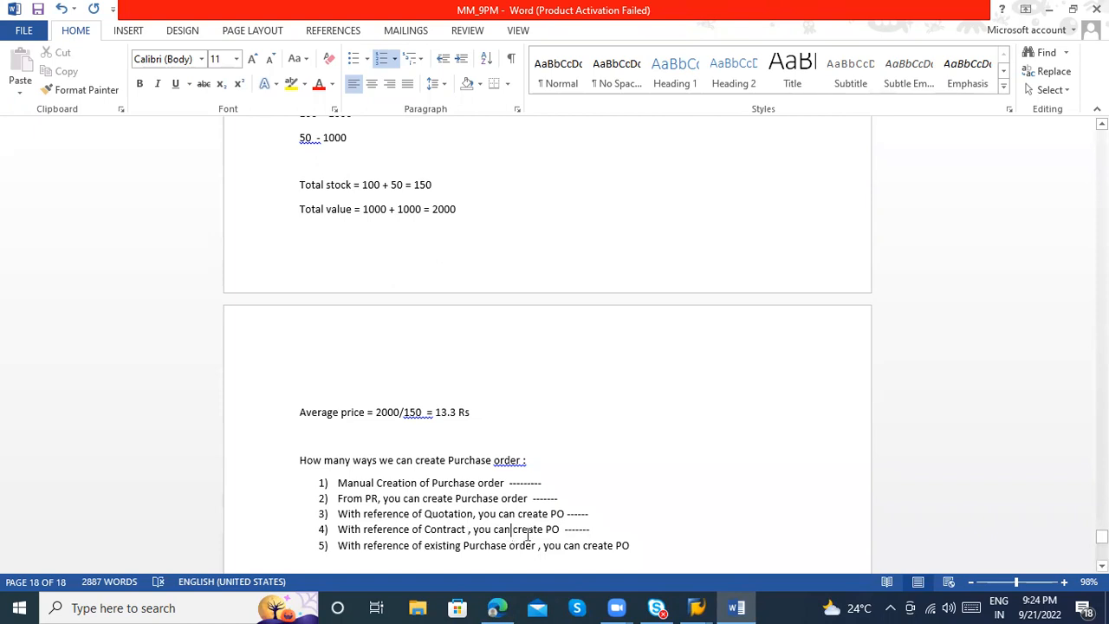
{"action": "left_click", "coordinate": [602, 529]}
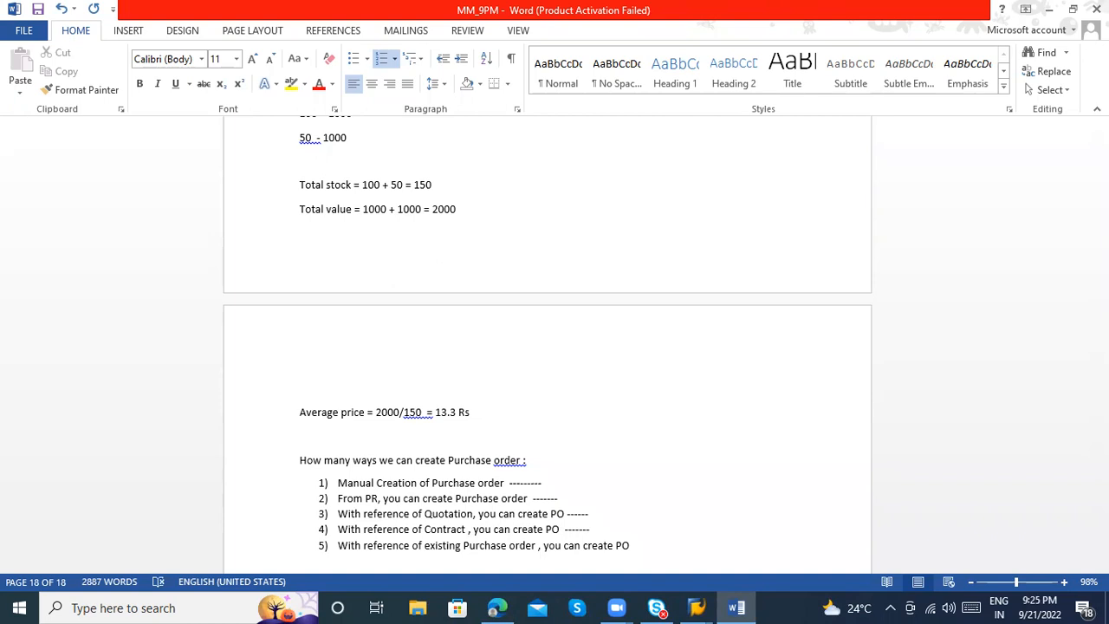
{"action": "left_click", "coordinate": [413, 529]}
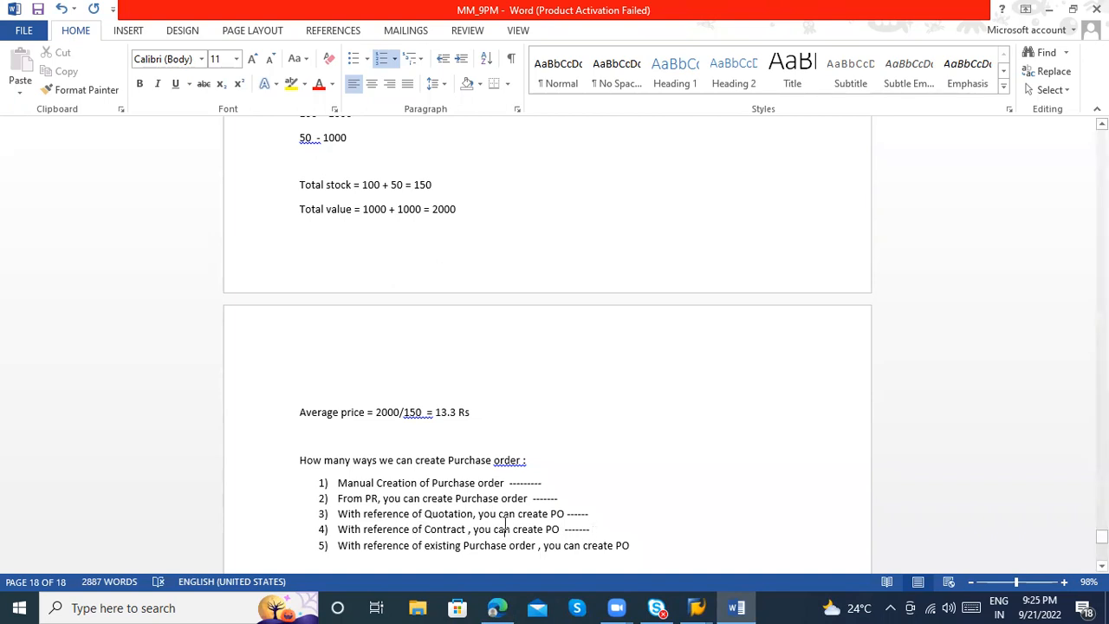
{"action": "left_click", "coordinate": [665, 544]}
{"action": "type", "text": "-"}
{"action": "scroll", "coordinate": [446, 511], "scroll_direction": "down", "scroll_amount": 1}
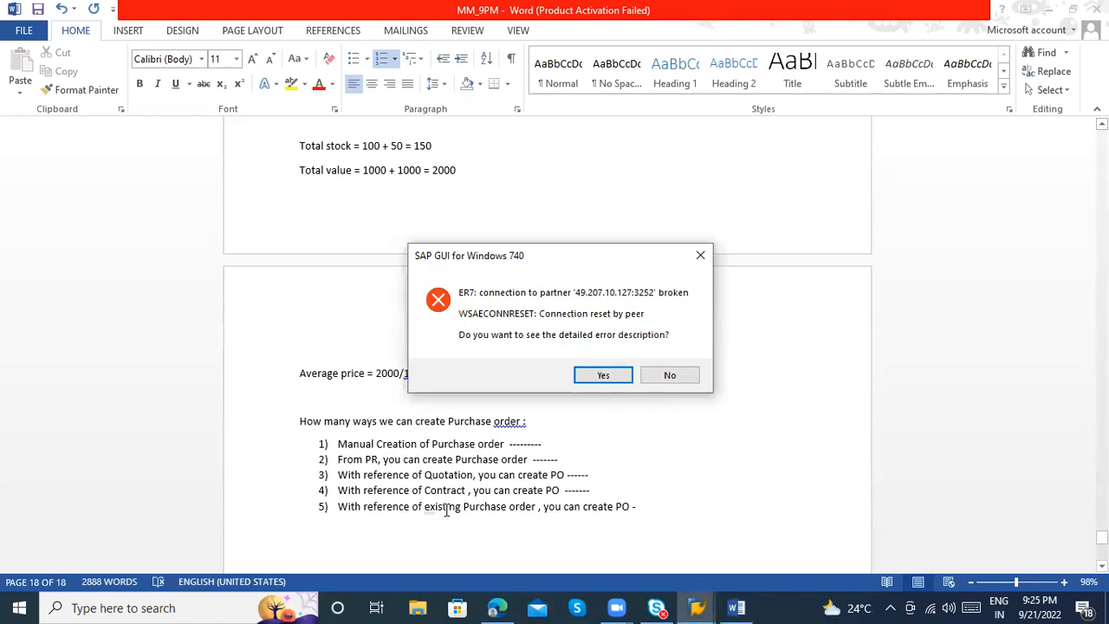
Decline the details of the SAP connection error, switch to SAP Logon and open the 9PM IDEAS connection
{"action": "key", "text": "Right"}
{"action": "key", "text": "Return"}
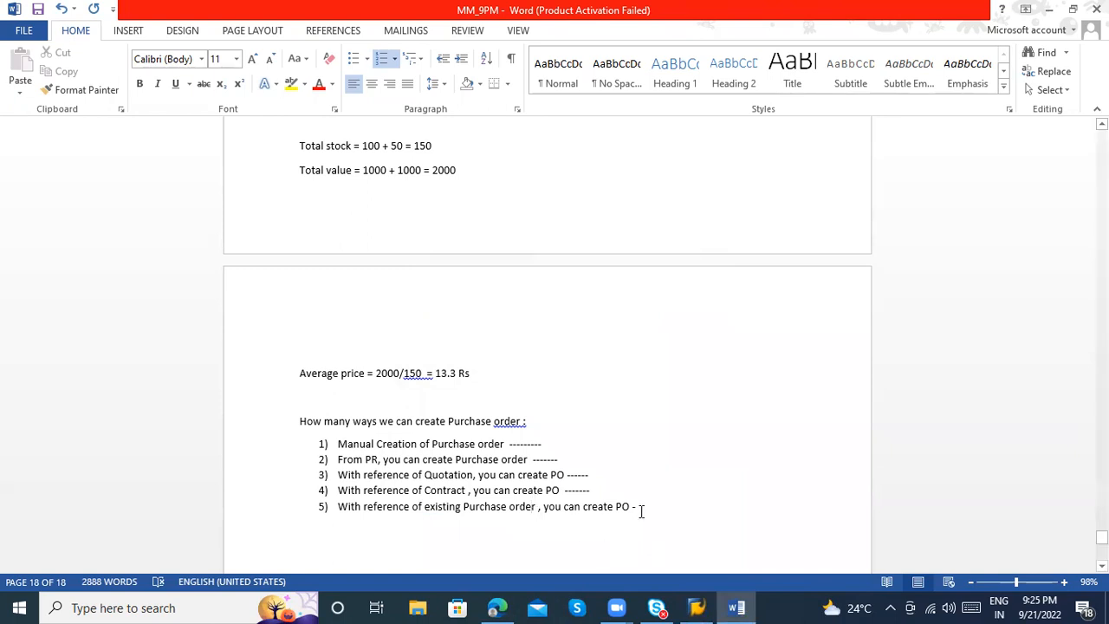
{"action": "left_click", "coordinate": [715, 605]}
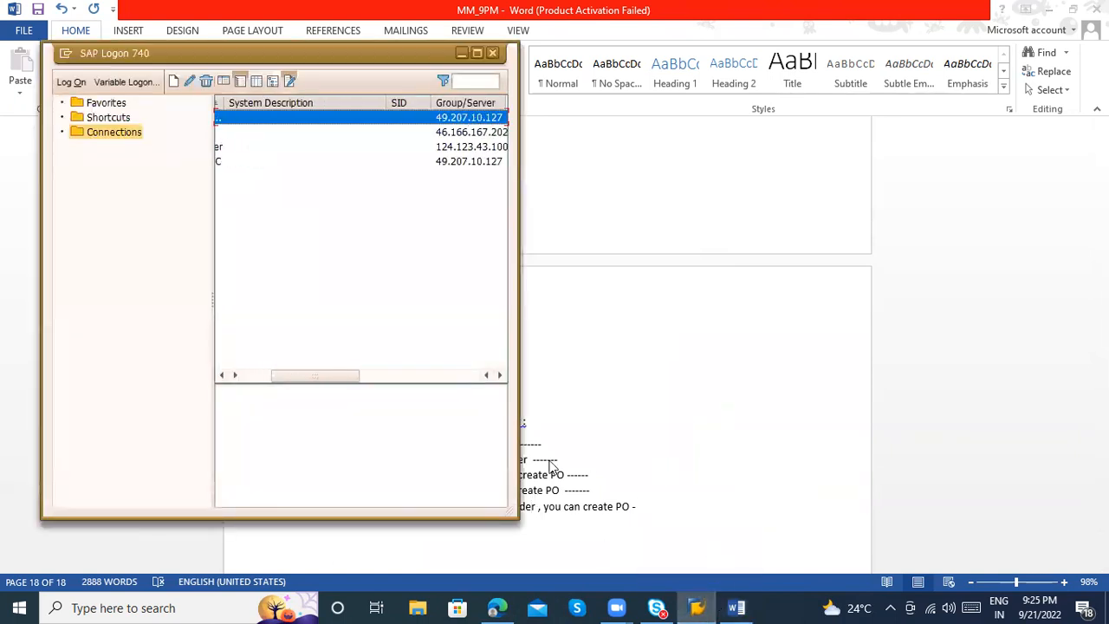
{"action": "left_click", "coordinate": [257, 376]}
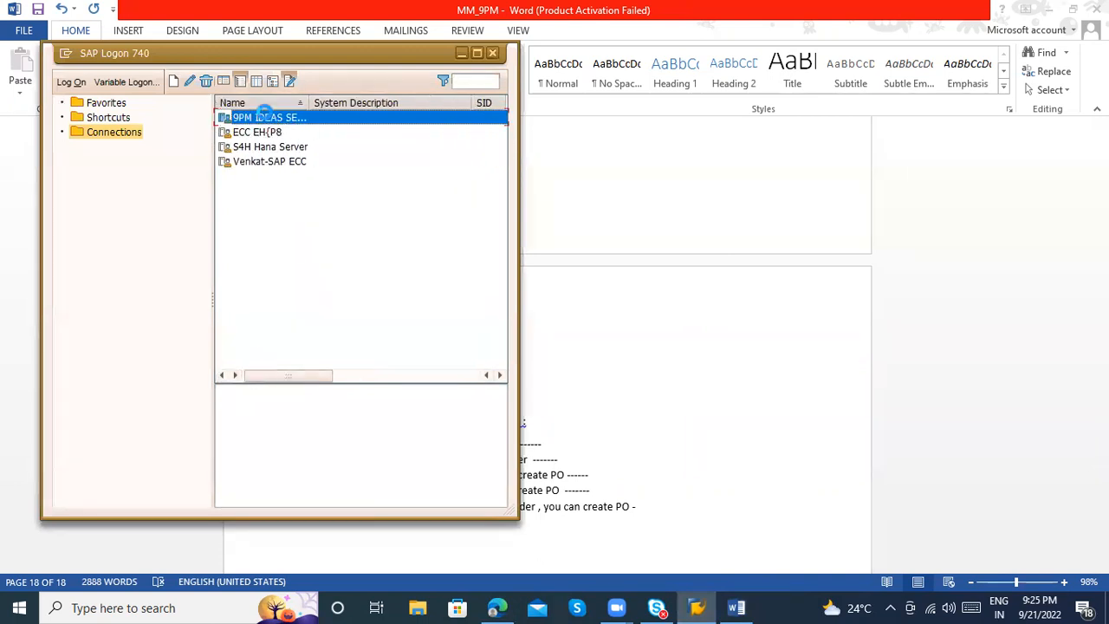
{"action": "double_click", "coordinate": [267, 119]}
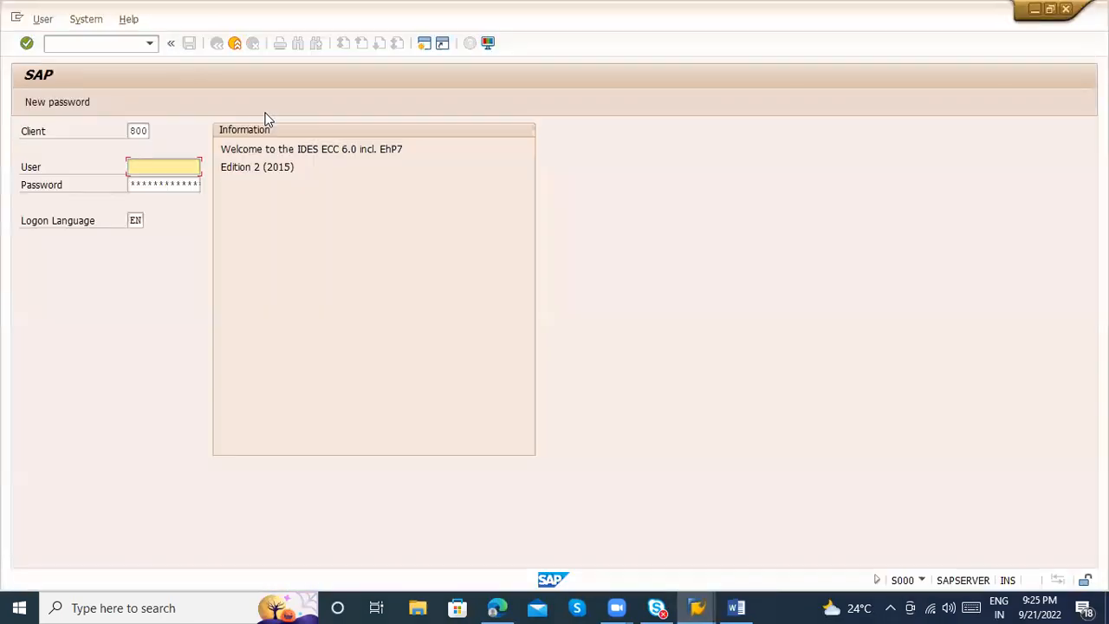
Log on to SAP client 800 with the saved user ID and the account password
{"action": "key", "text": "space"}
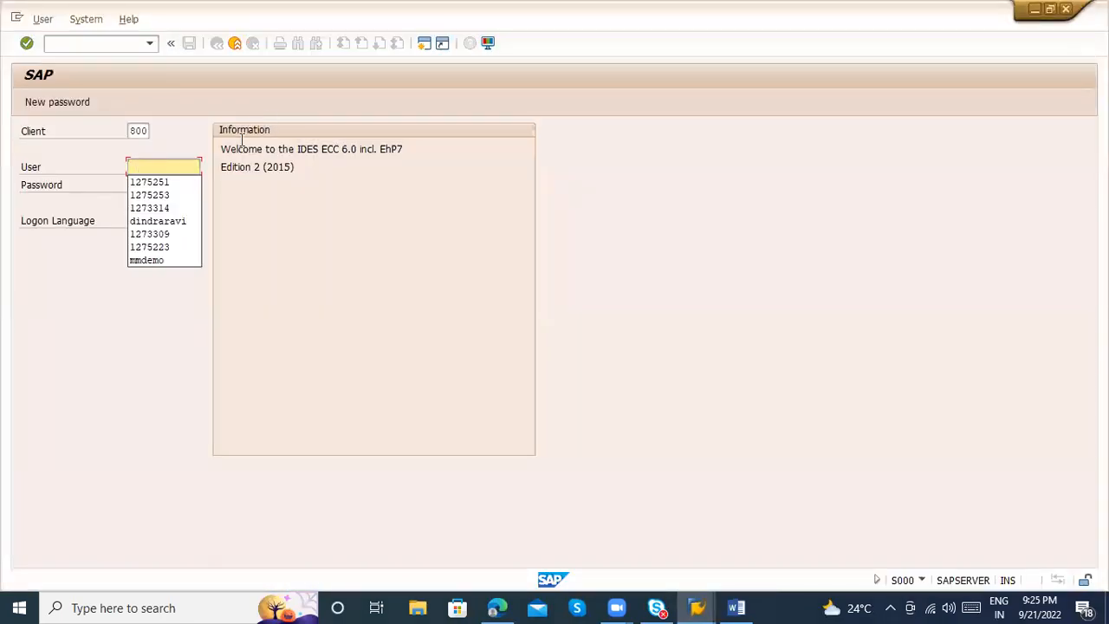
{"action": "key", "text": "Down"}
{"action": "key", "text": "Tab"}
{"action": "type", "text": "*****"}
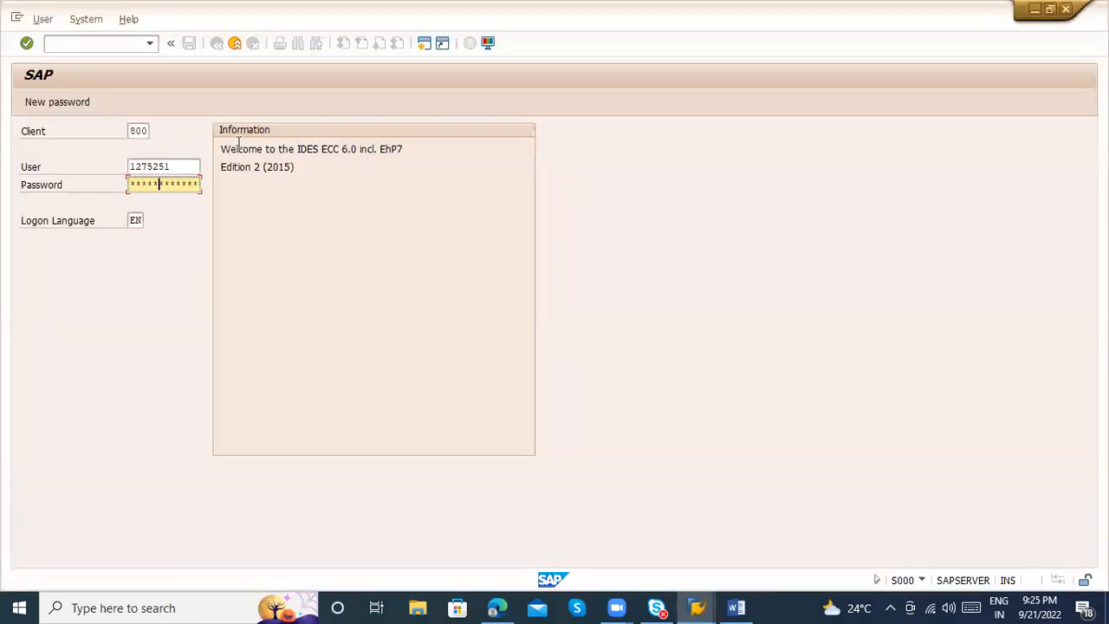
{"action": "type", "text": "***"}
{"action": "key", "text": "Return"}
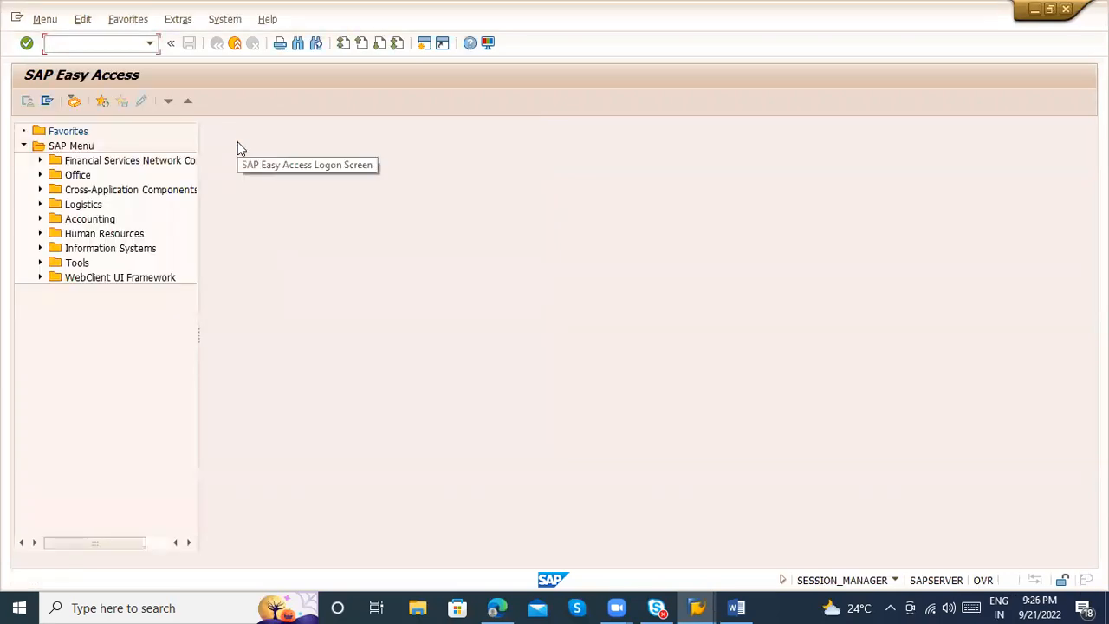
Switch to Word, end the numbered list and add the line "Purchase order creation :" below it
{"action": "key", "text": "alt+Tab"}
{"action": "key", "text": "alt+Tab"}
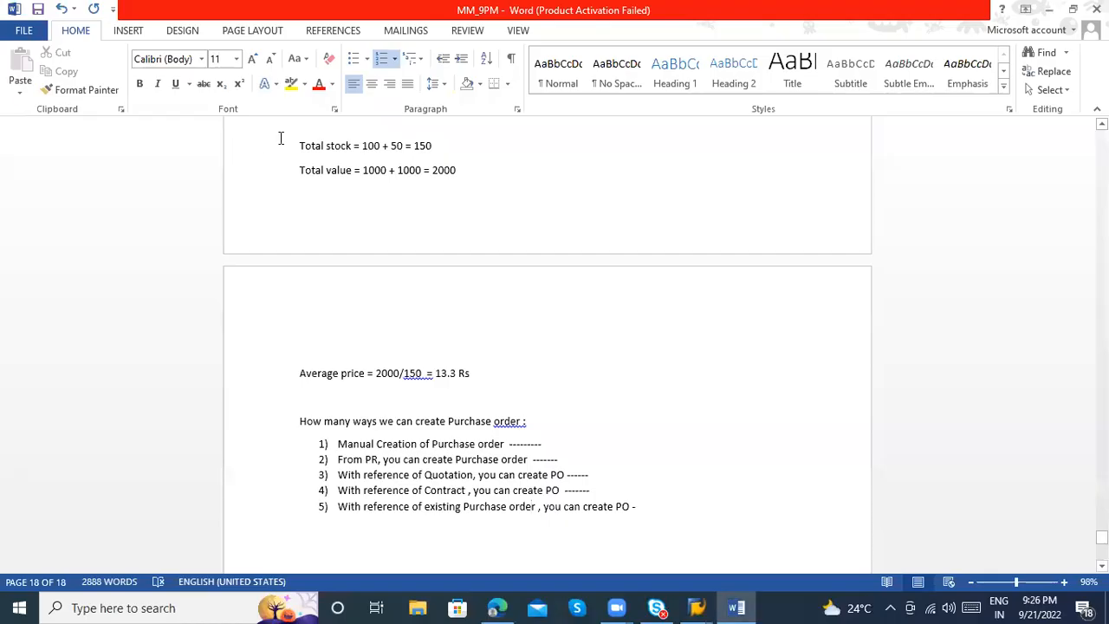
{"action": "key", "text": "Return"}
{"action": "key", "text": "Return"}
{"action": "key", "text": "Return"}
{"action": "type", "text": "Purc"}
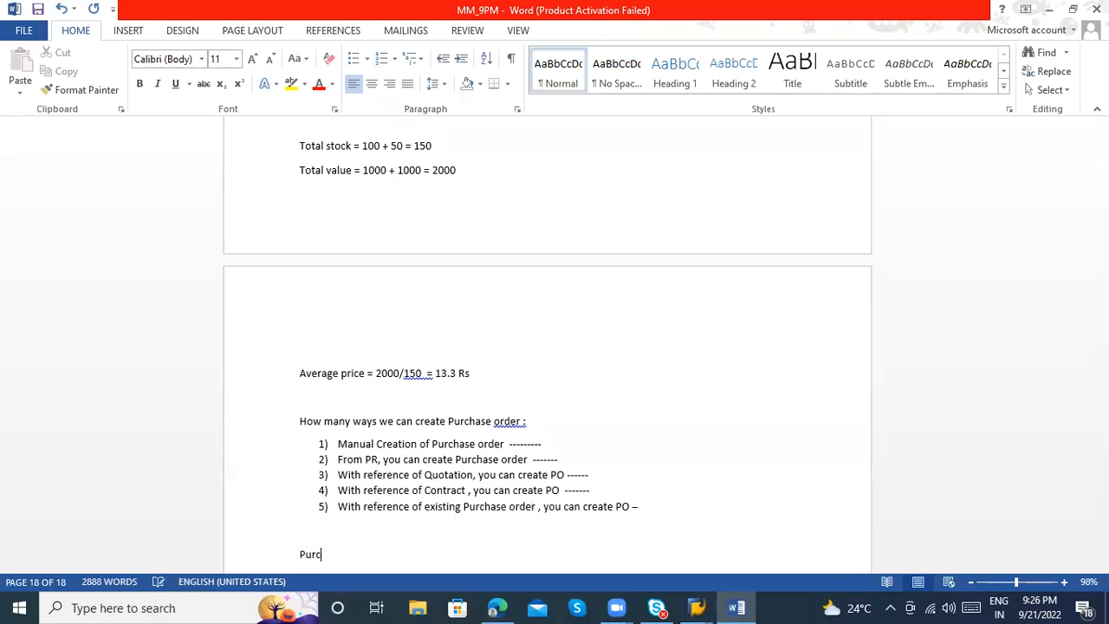
{"action": "type", "text": "hase order creation :"}
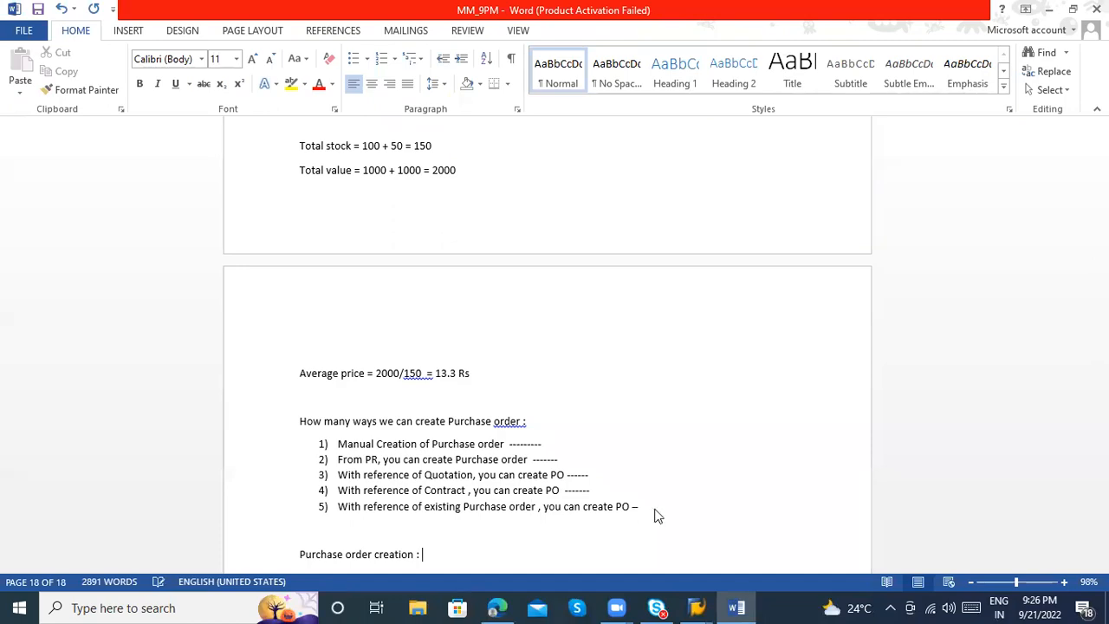
Switch to SAP and start transaction ME21N for creating a purchase order
{"action": "key", "text": "alt+Tab"}
{"action": "type", "text": "Me21n"}
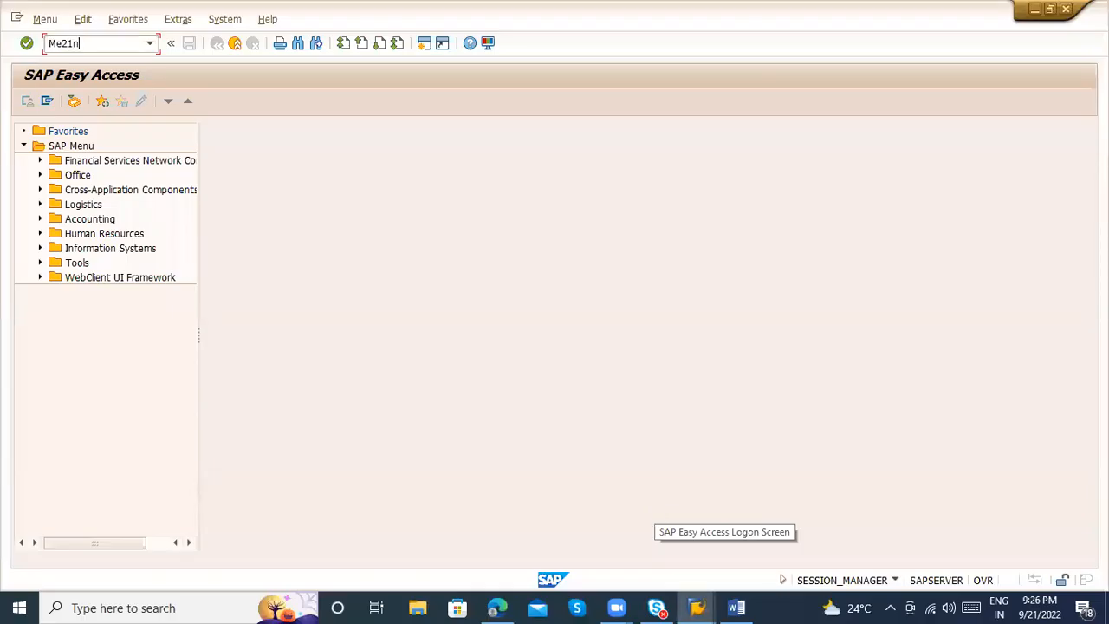
{"action": "key", "text": "Return"}
Switch to Word, enter the transaction code ME21n after "Purchase order creation :" and start a new line
{"action": "key", "text": "alt+Tab"}
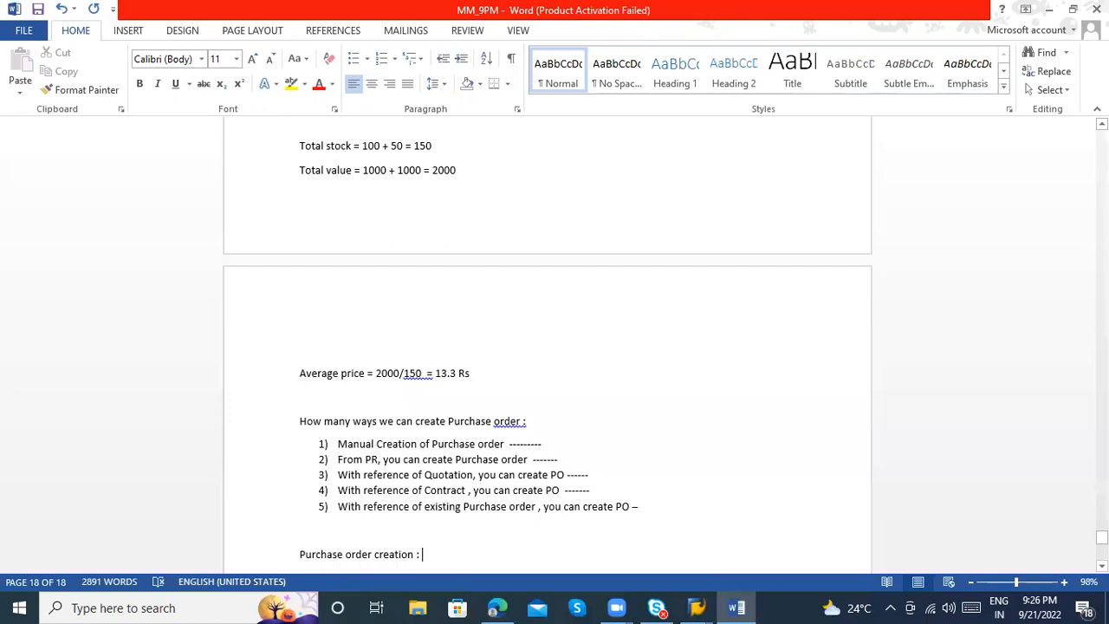
{"action": "type", "text": "ME21N"}
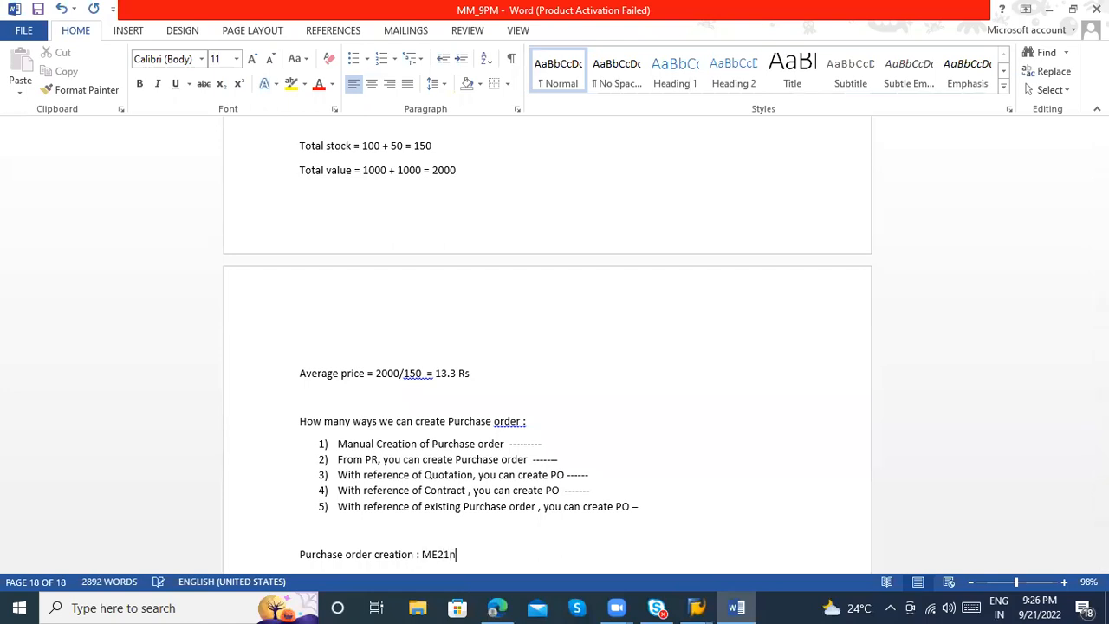
{"action": "key", "text": "Return"}
Switch to SAP and go through the purchase order's vendor, material, PO quantity, plant, storage location and delivery date fields
{"action": "key", "text": "alt+Tab"}
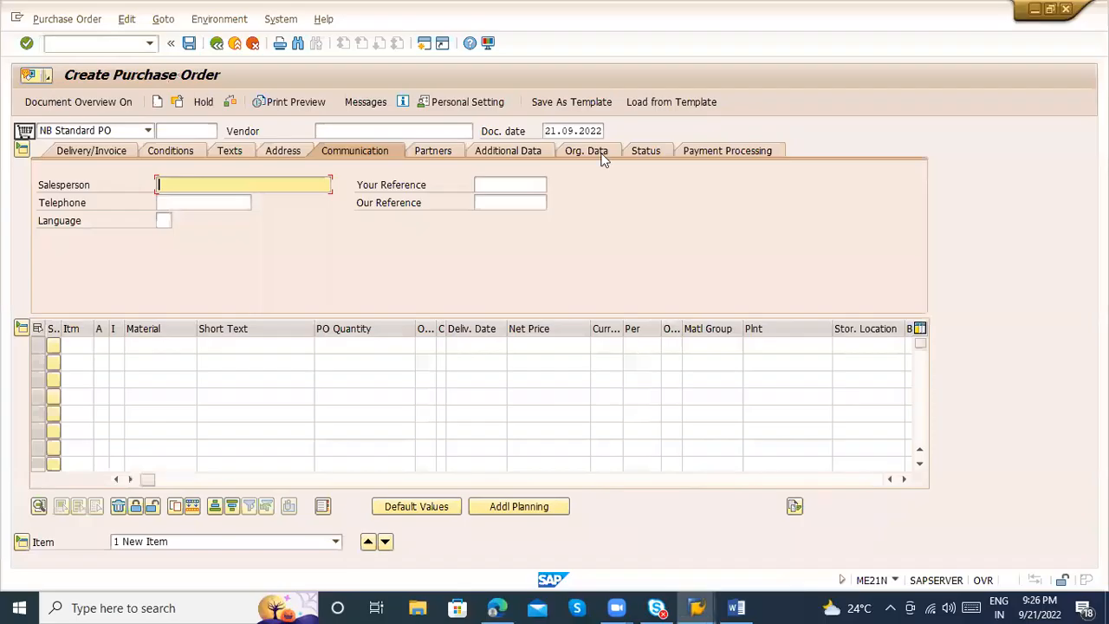
{"action": "left_click", "coordinate": [318, 130]}
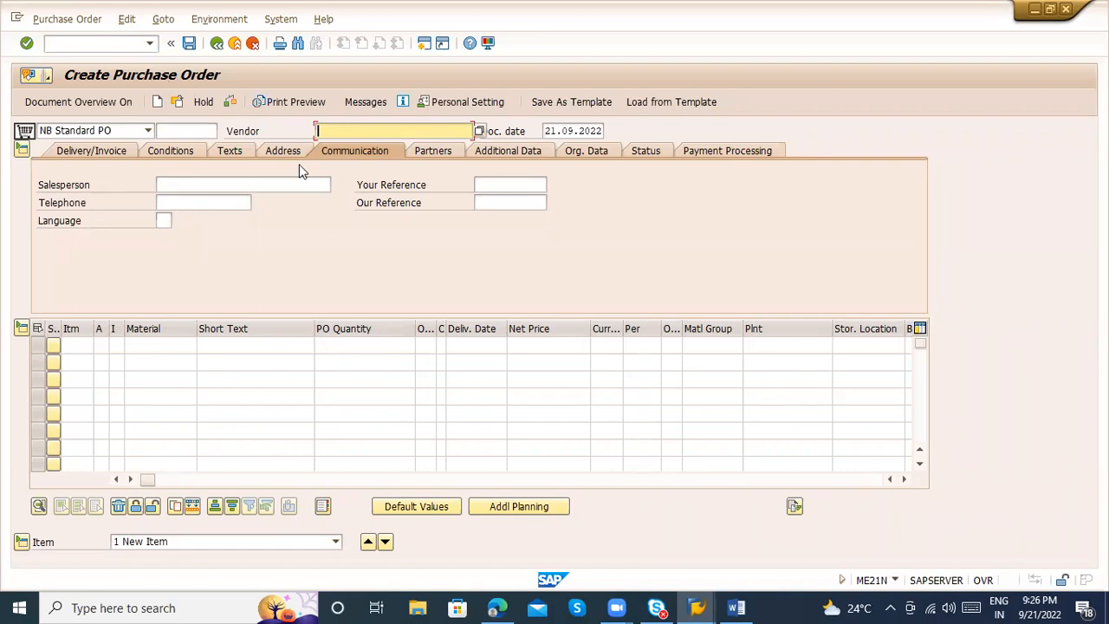
{"action": "left_click", "coordinate": [143, 347]}
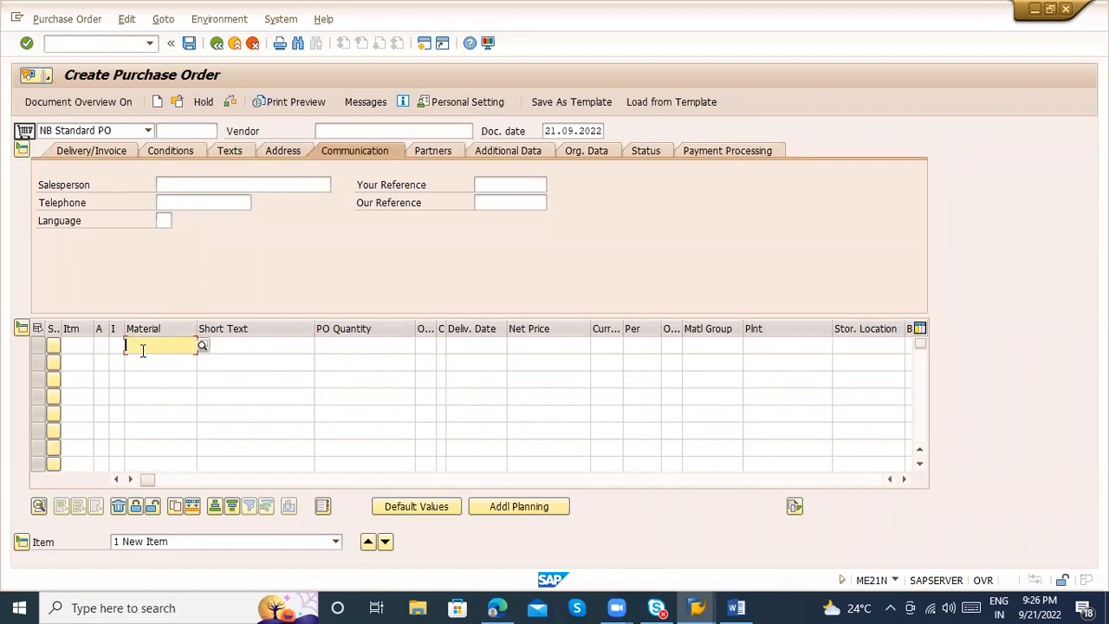
{"action": "left_click", "coordinate": [375, 348]}
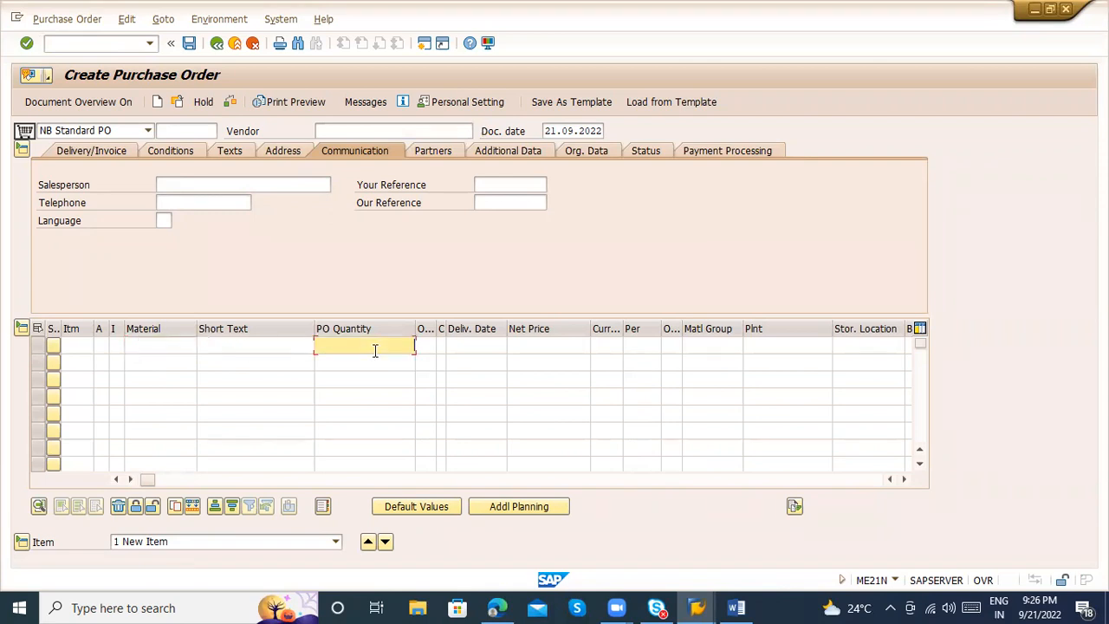
{"action": "left_click", "coordinate": [788, 345]}
{"action": "left_click", "coordinate": [859, 346]}
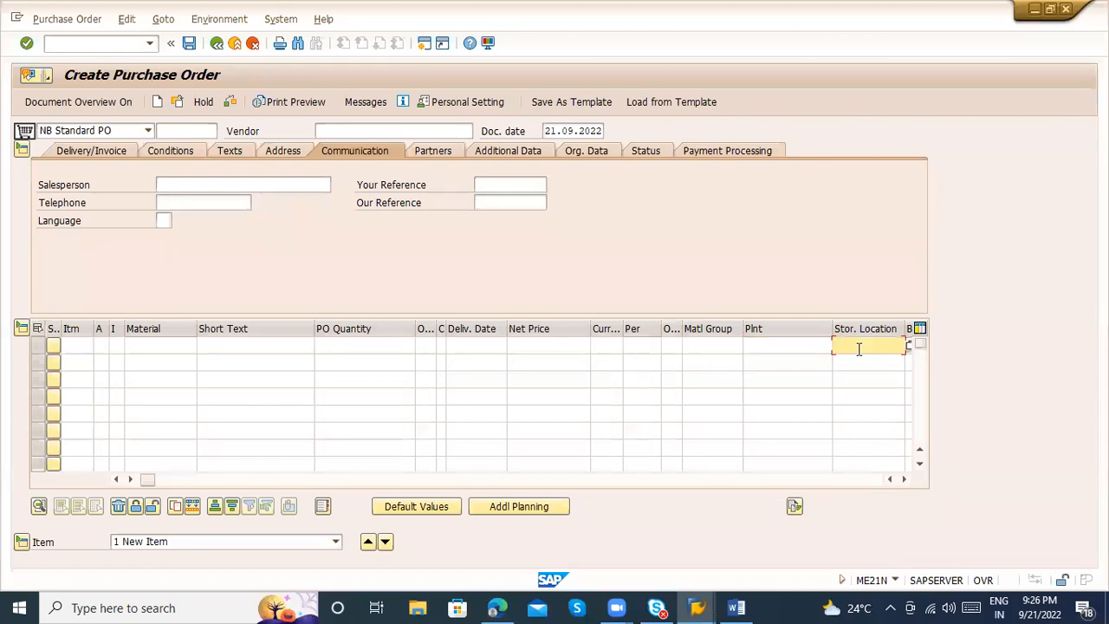
{"action": "left_click", "coordinate": [463, 346]}
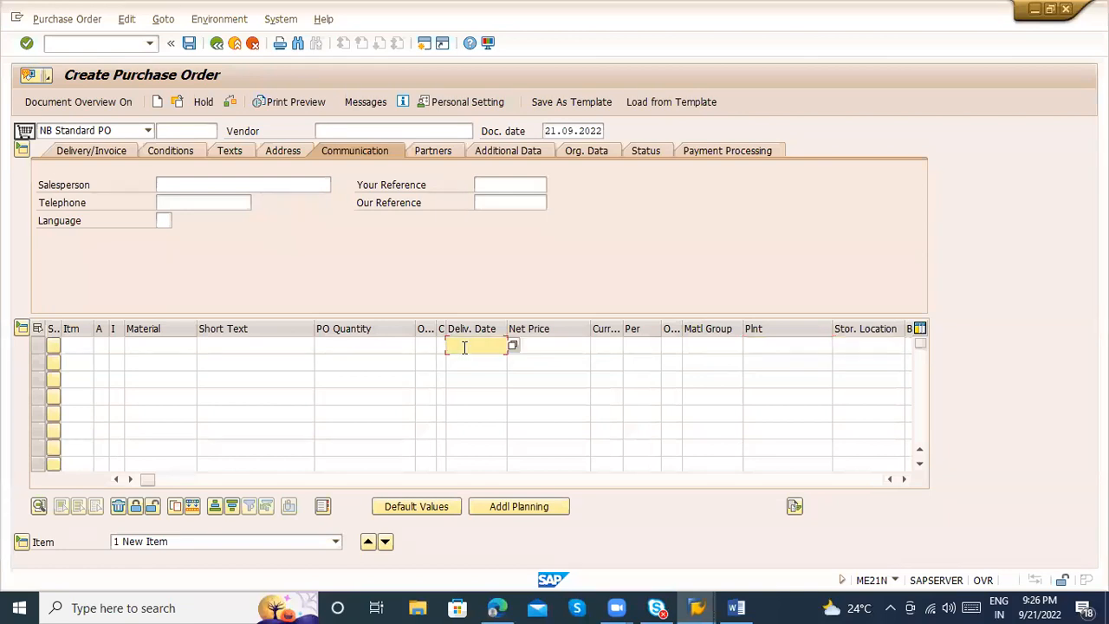
{"action": "left_click", "coordinate": [174, 346]}
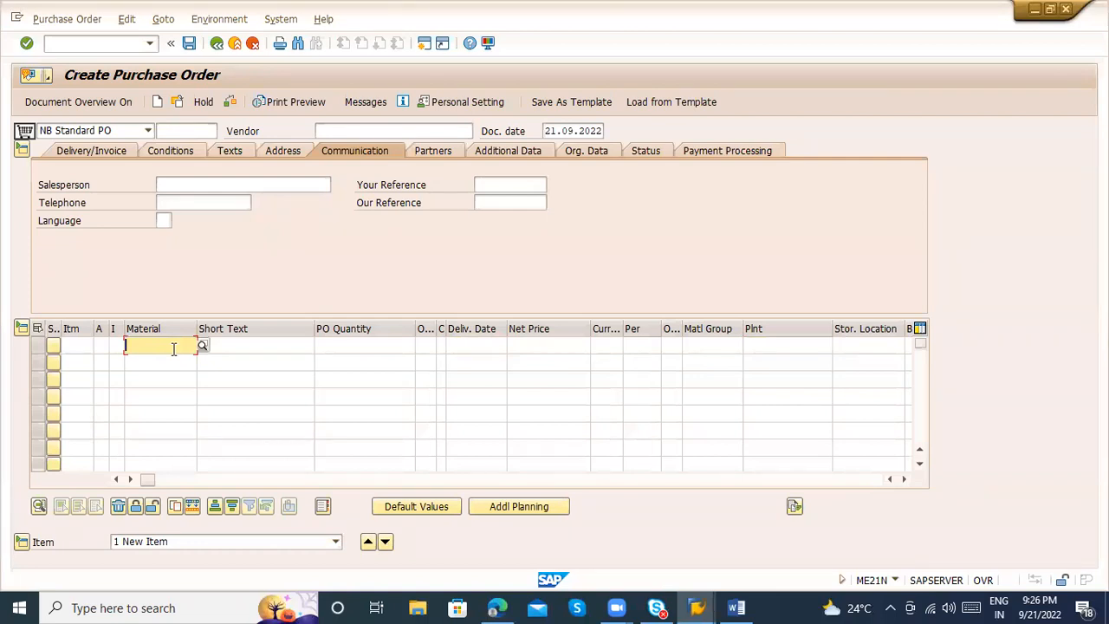
{"action": "left_click", "coordinate": [364, 131]}
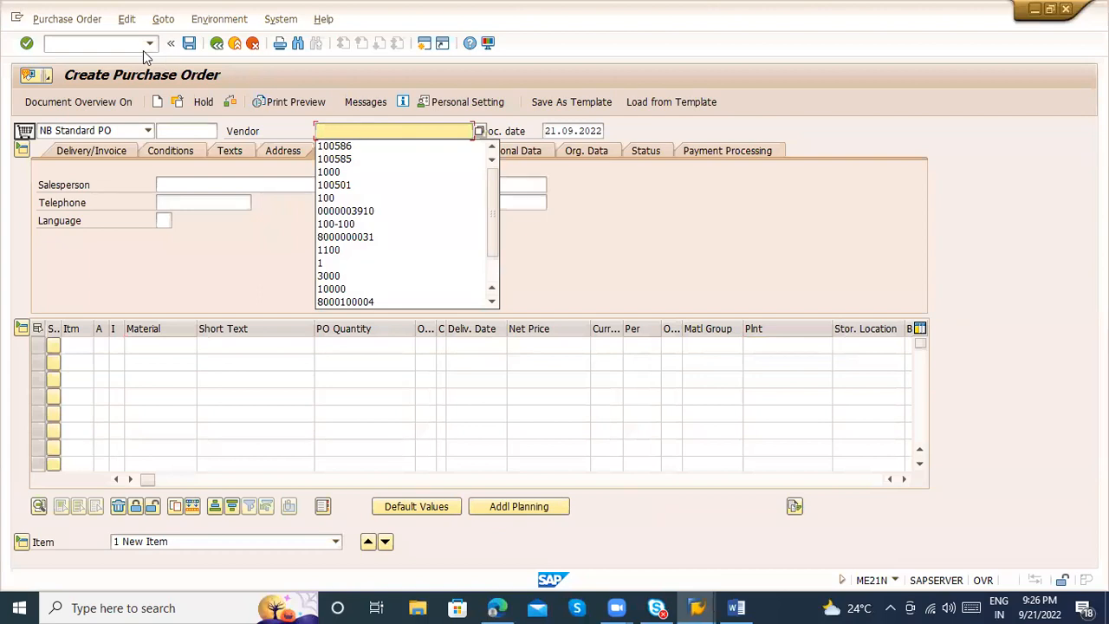
{"action": "left_click", "coordinate": [96, 43]}
{"action": "type", "text": "/nme21n"}
{"action": "key", "text": "Return"}
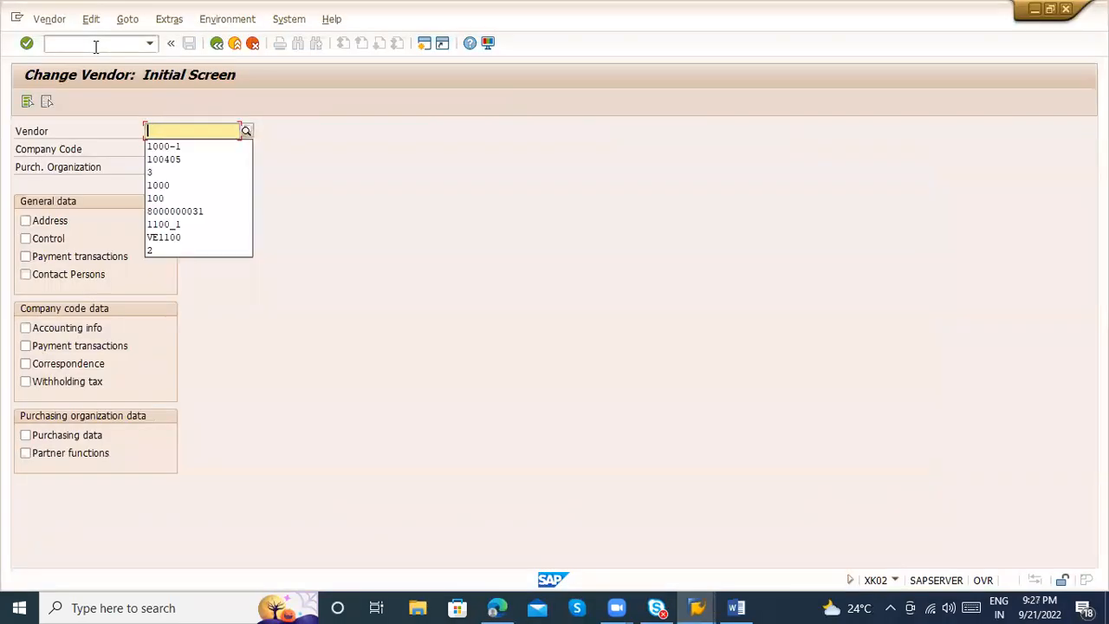
Start transaction MKVZ for the list of purchasing vendors
{"action": "left_click", "coordinate": [86, 41]}
{"action": "type", "text": "/nmk"}
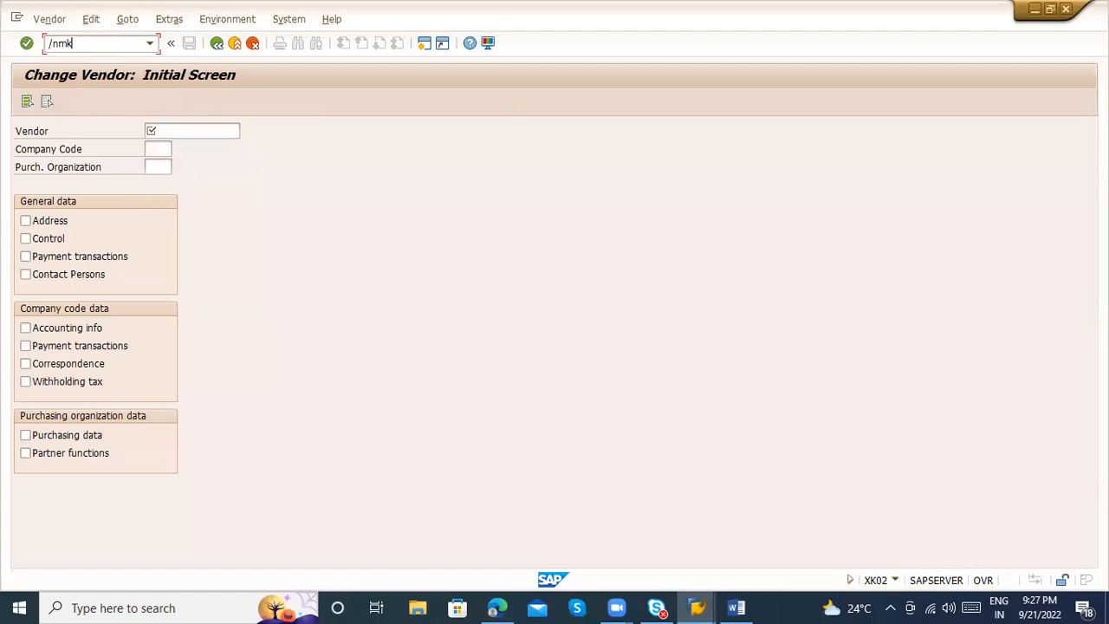
{"action": "type", "text": "vz"}
{"action": "key", "text": "Return"}
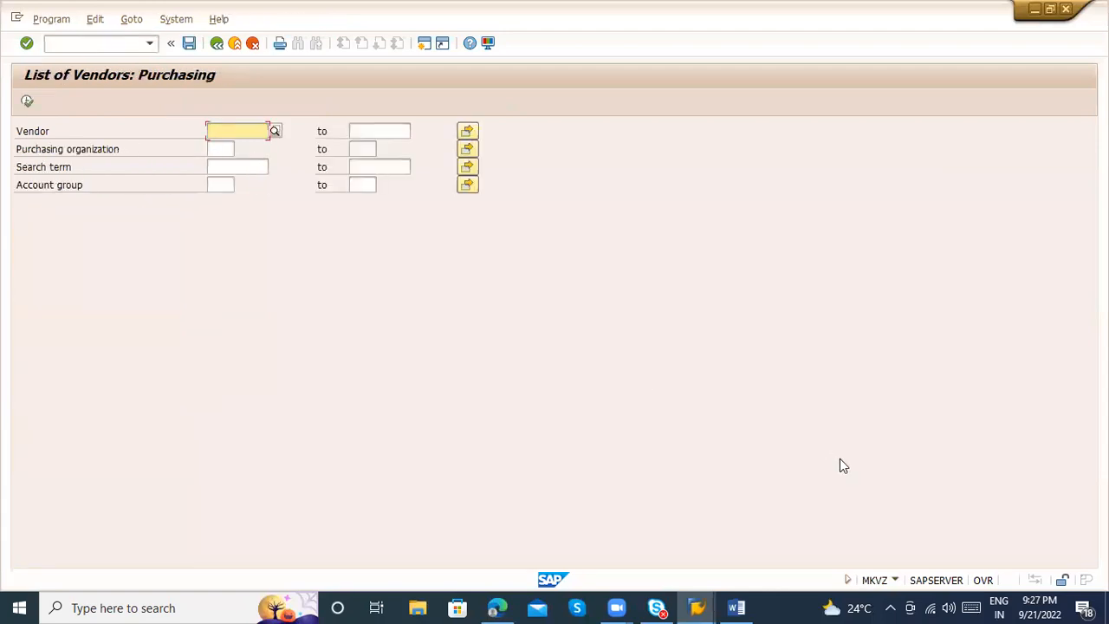
List the vendors assigned to purchasing organization ZAB1 (P.Org Bangalore)
{"action": "left_click", "coordinate": [219, 148]}
{"action": "type", "text": "ZAB"}
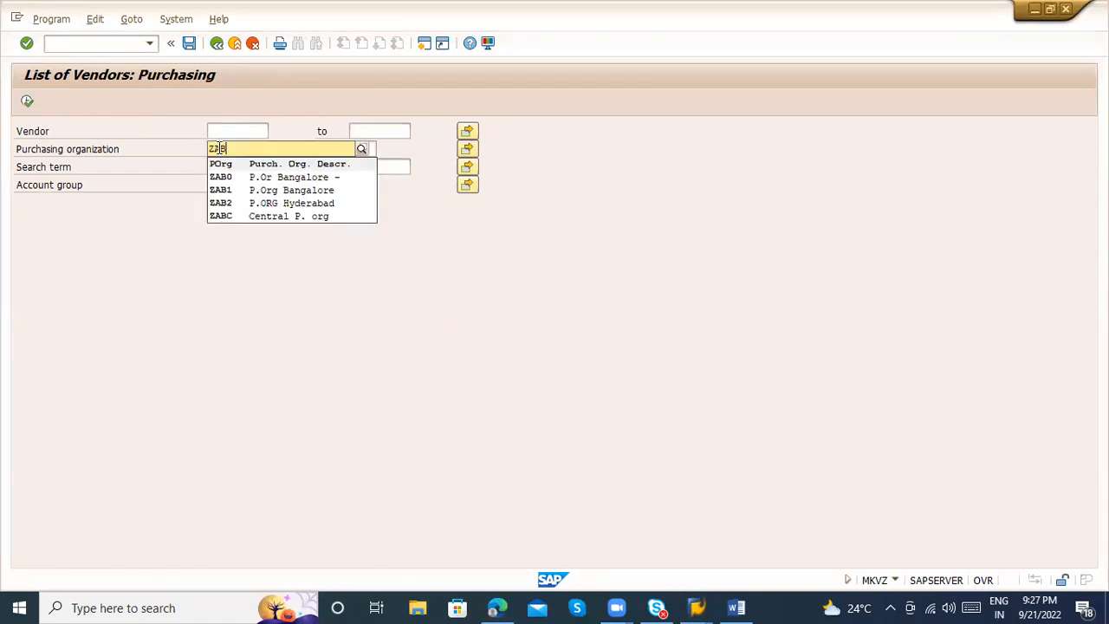
{"action": "key", "text": "Down"}
{"action": "key", "text": "Down"}
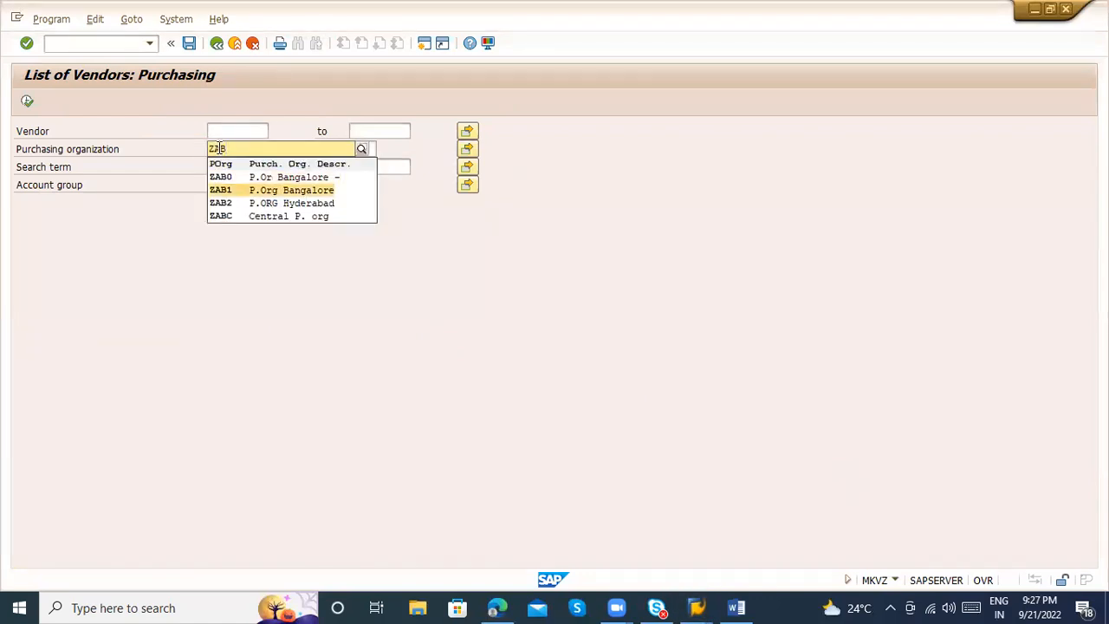
{"action": "key", "text": "Return"}
{"action": "left_click", "coordinate": [29, 103]}
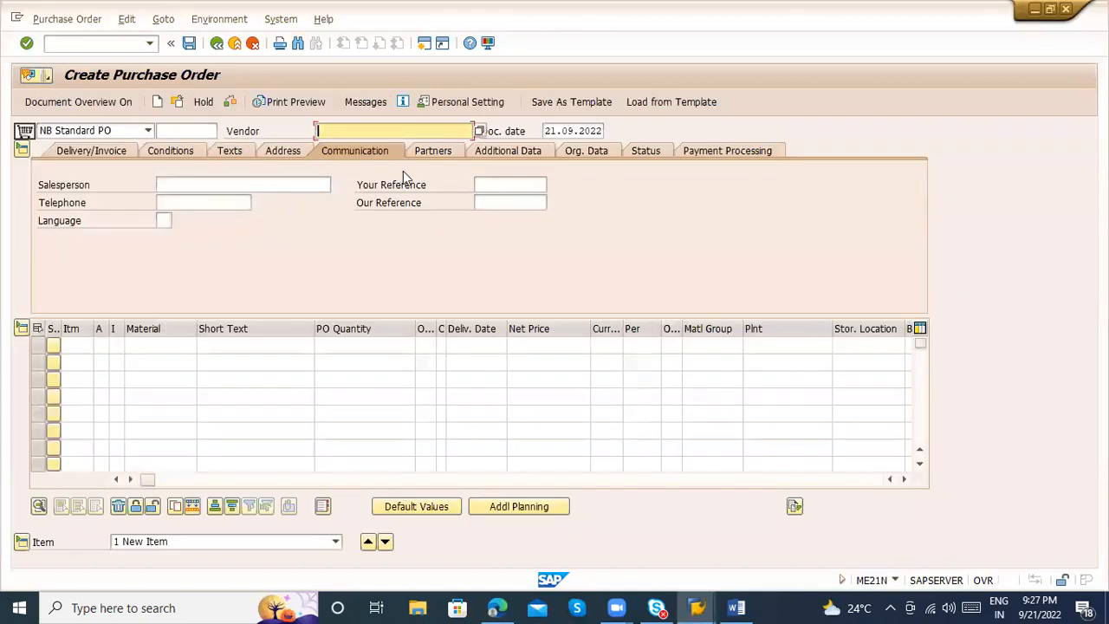
Return to transaction ME21N and enter the vendor number of PACKAGING SUPPLIER as the purchase order's vendor
{"action": "type", "text": "100587"}
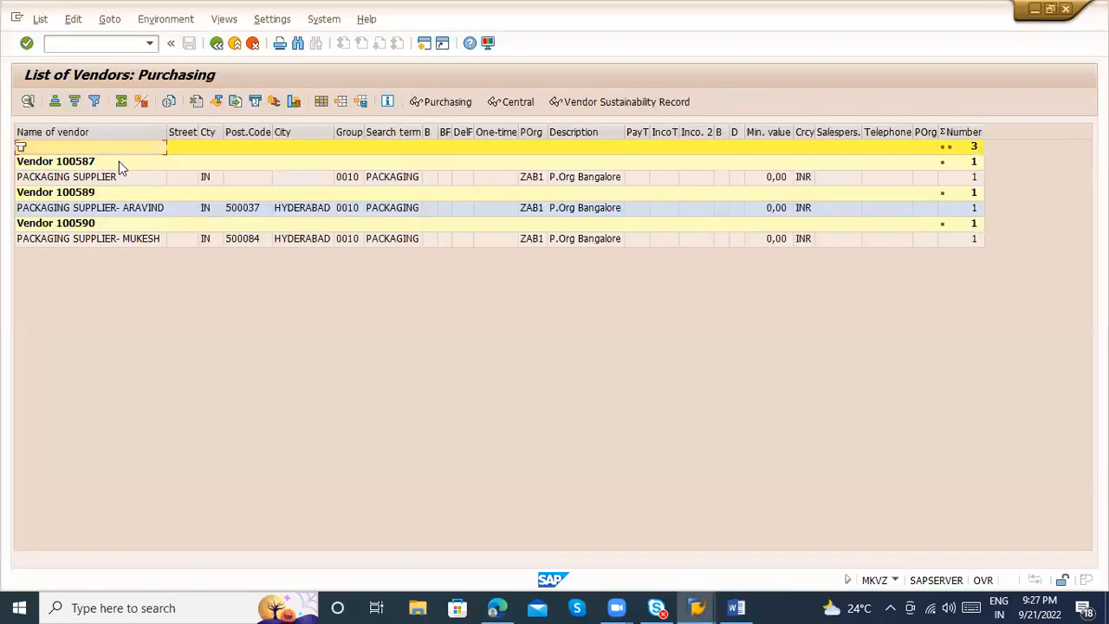
{"action": "left_click", "coordinate": [86, 179]}
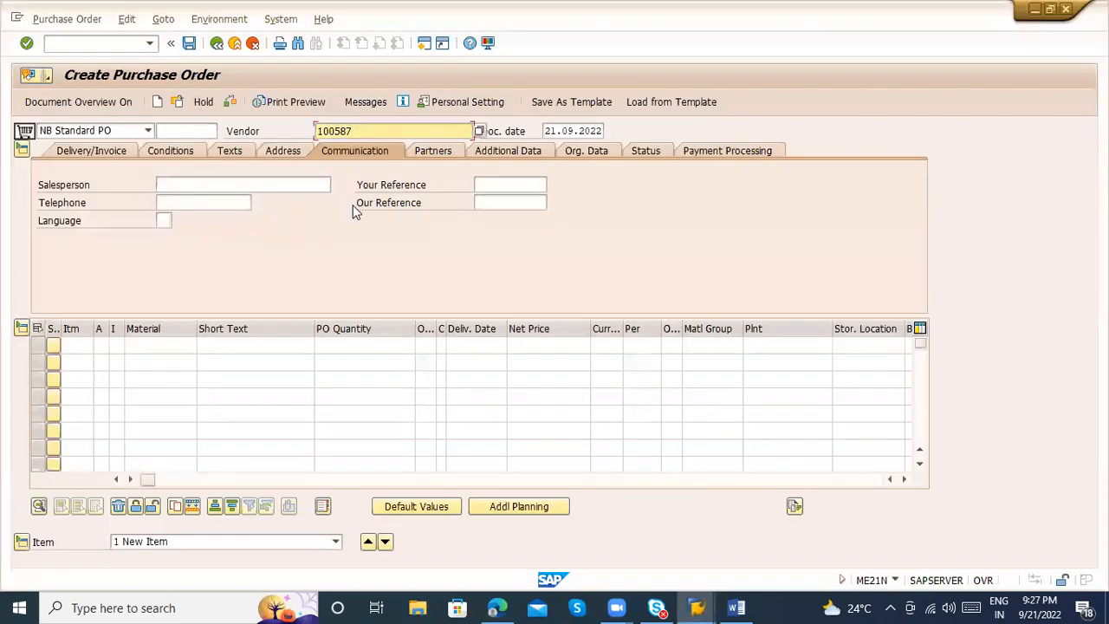
{"action": "key", "text": "Return"}
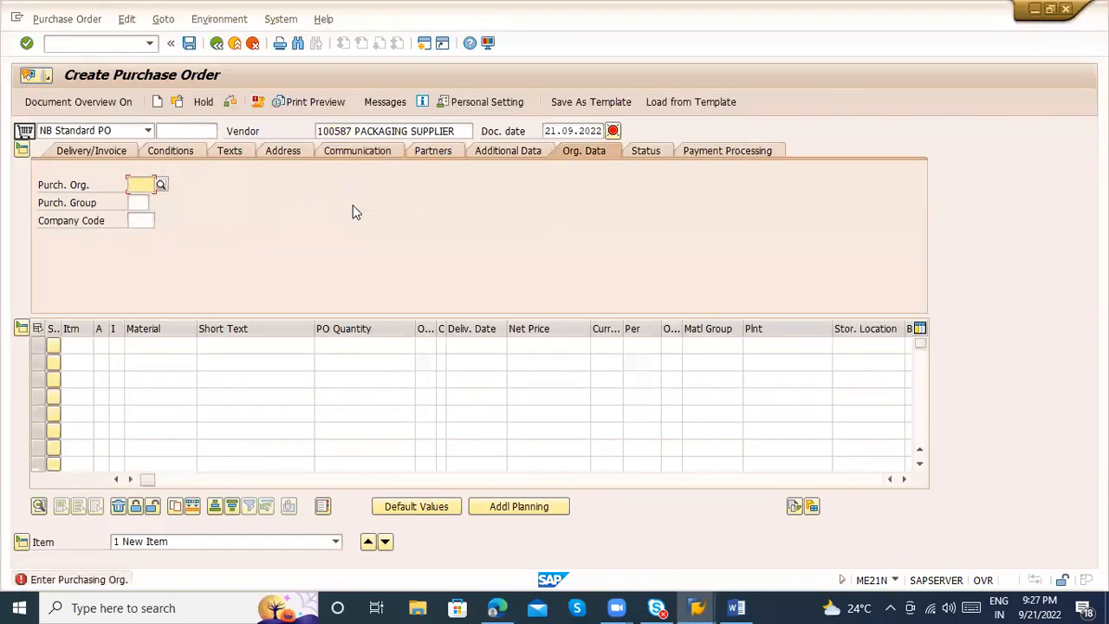
{"action": "left_click_drag", "start_coordinate": [354, 131], "coordinate": [457, 131]}
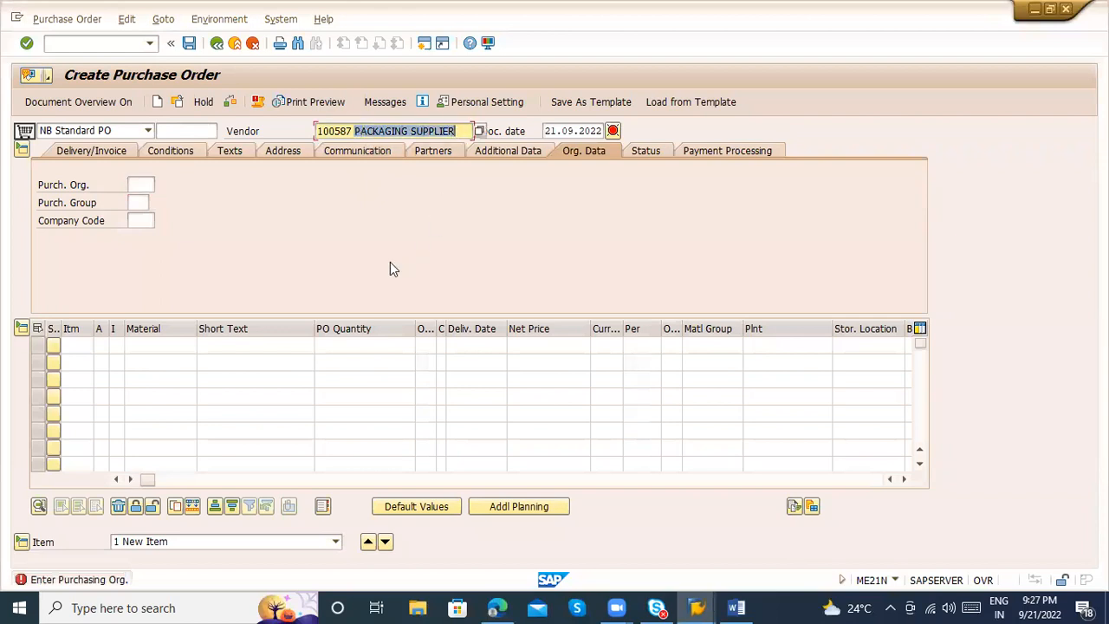
Set the purchase order's payment terms to 0001, payable immediately due net, in the delivery and invoice data
{"action": "left_click", "coordinate": [117, 153]}
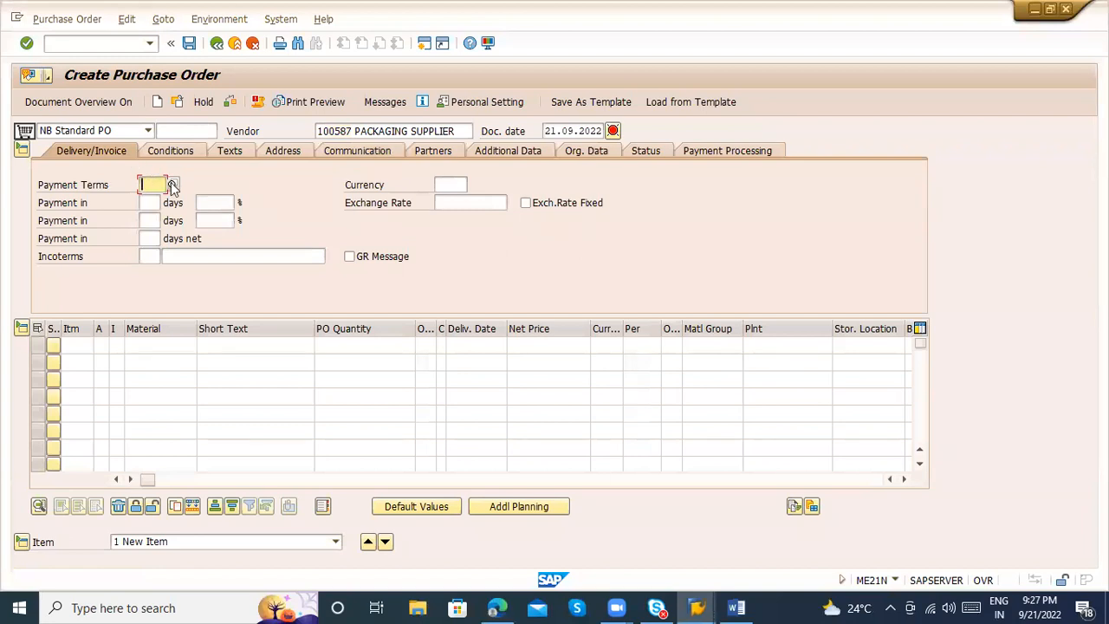
{"action": "left_click", "coordinate": [173, 186]}
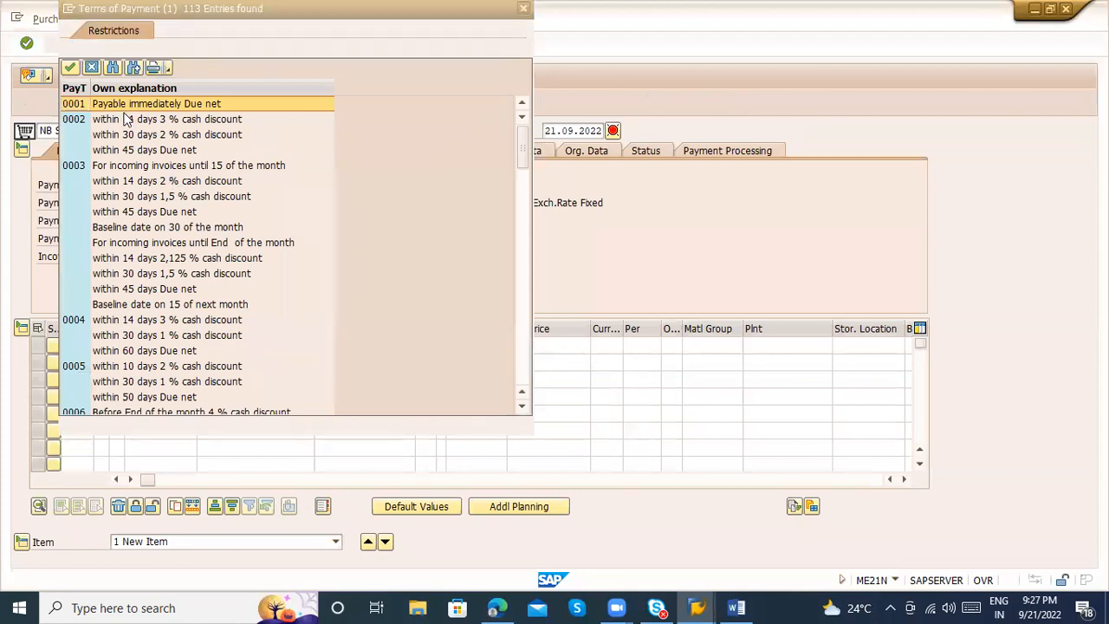
{"action": "double_click", "coordinate": [116, 105]}
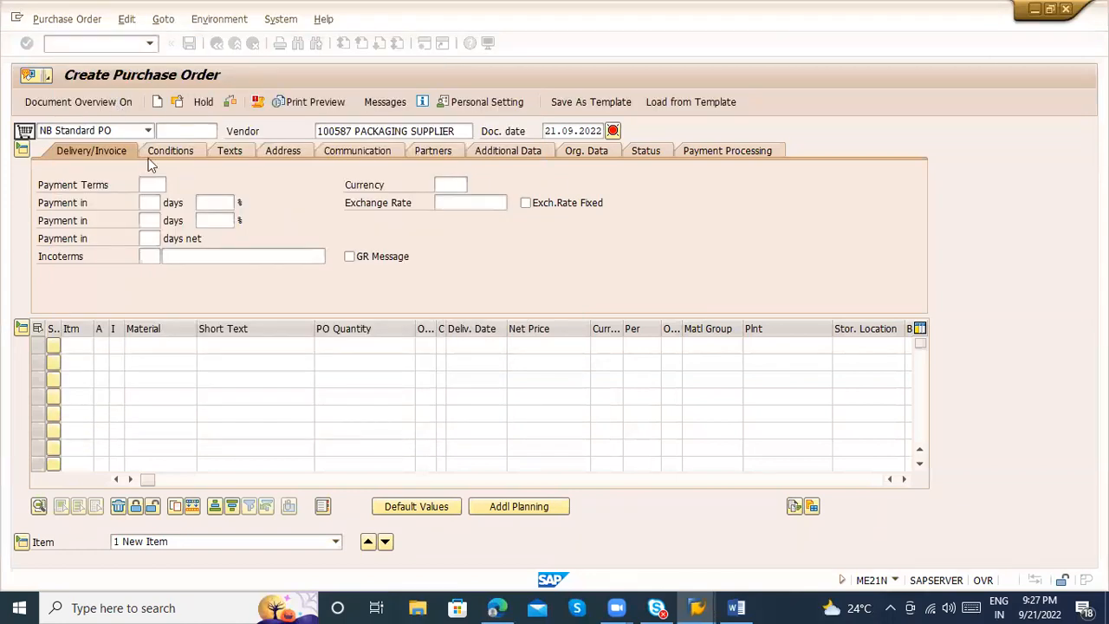
{"action": "key", "text": "Return"}
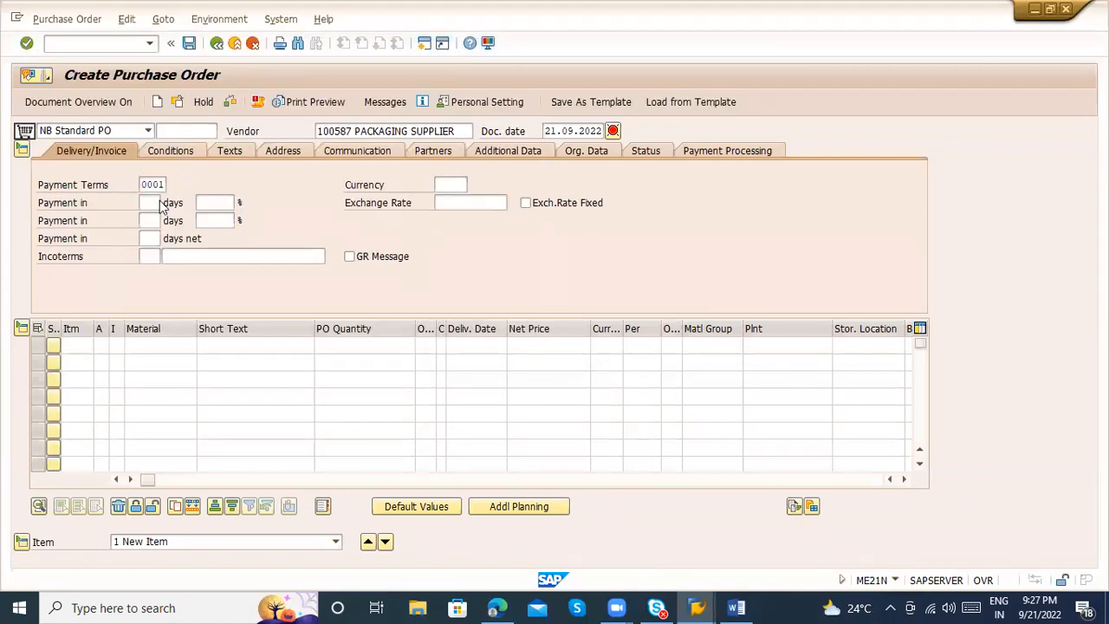
Go through the Incoterms available for the purchase order, including the freight, insurance and border delivery options
{"action": "left_click", "coordinate": [104, 154]}
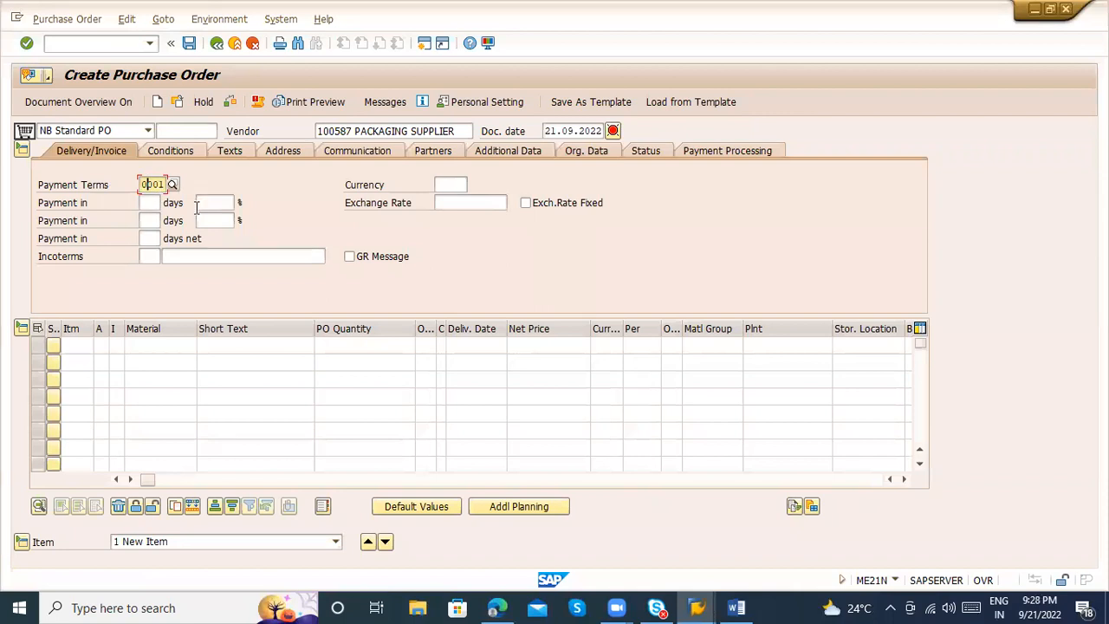
{"action": "left_click", "coordinate": [151, 256]}
{"action": "left_click", "coordinate": [167, 258]}
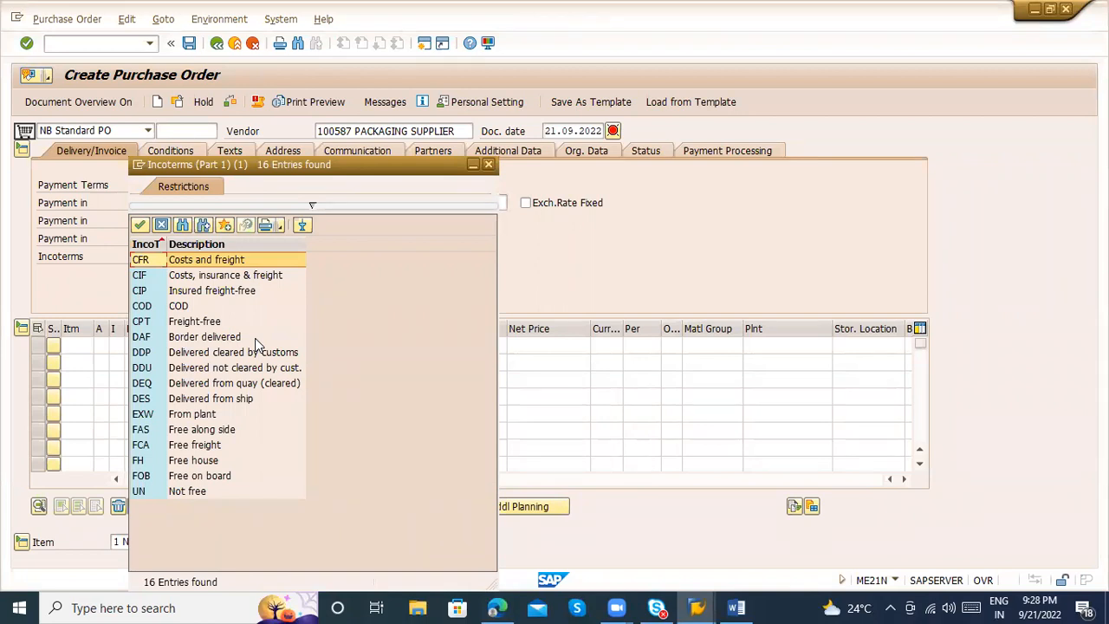
{"action": "left_click", "coordinate": [179, 446]}
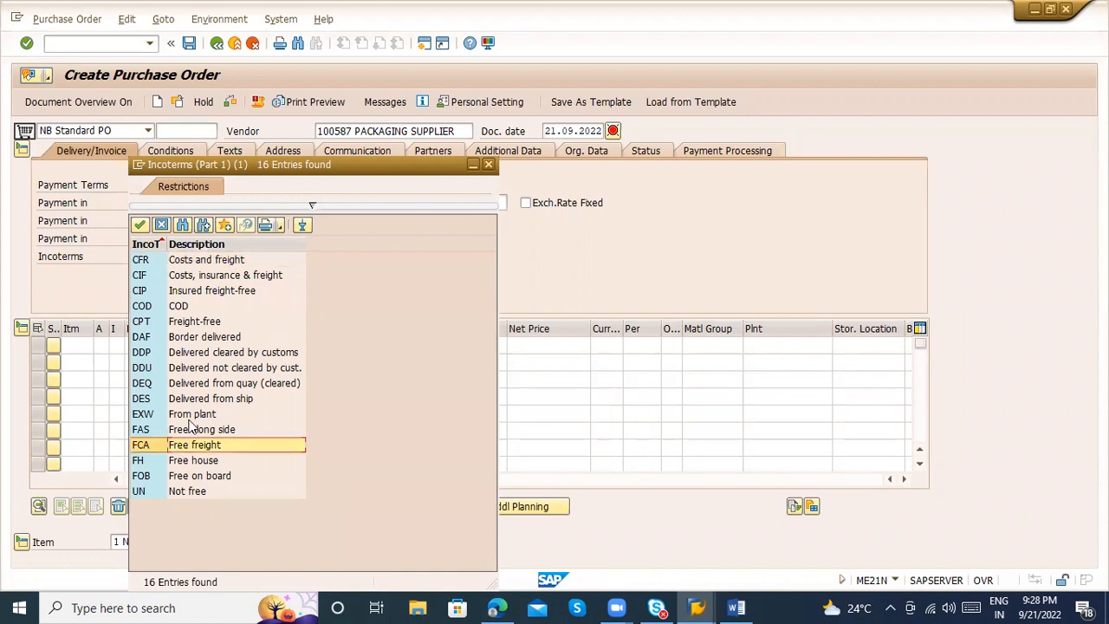
{"action": "left_click", "coordinate": [205, 325]}
{"action": "left_click", "coordinate": [205, 294]}
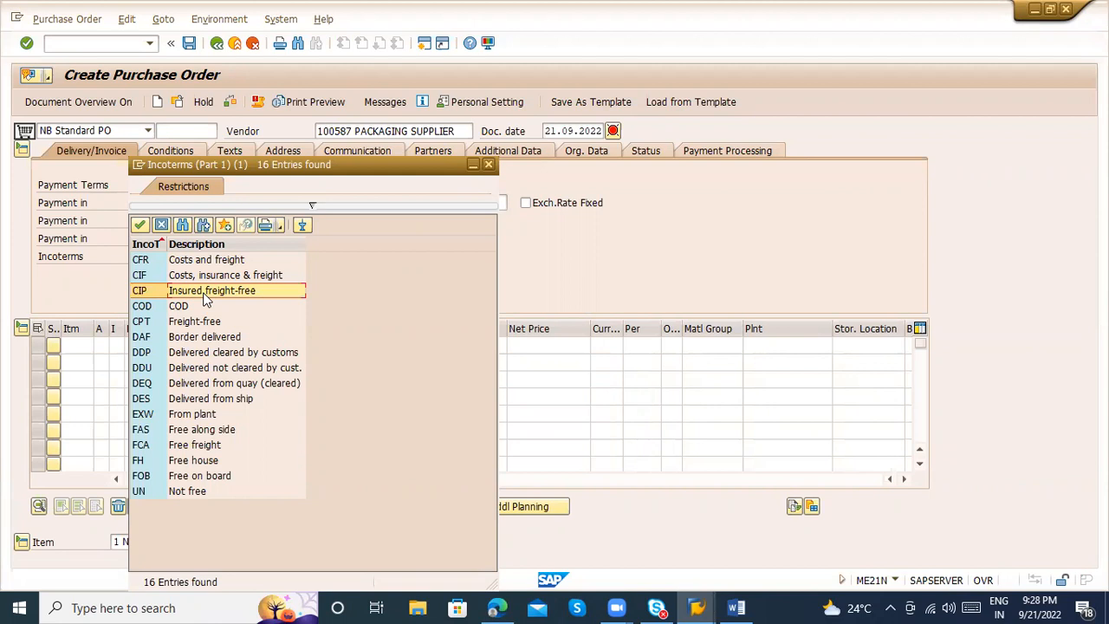
{"action": "left_click", "coordinate": [214, 277]}
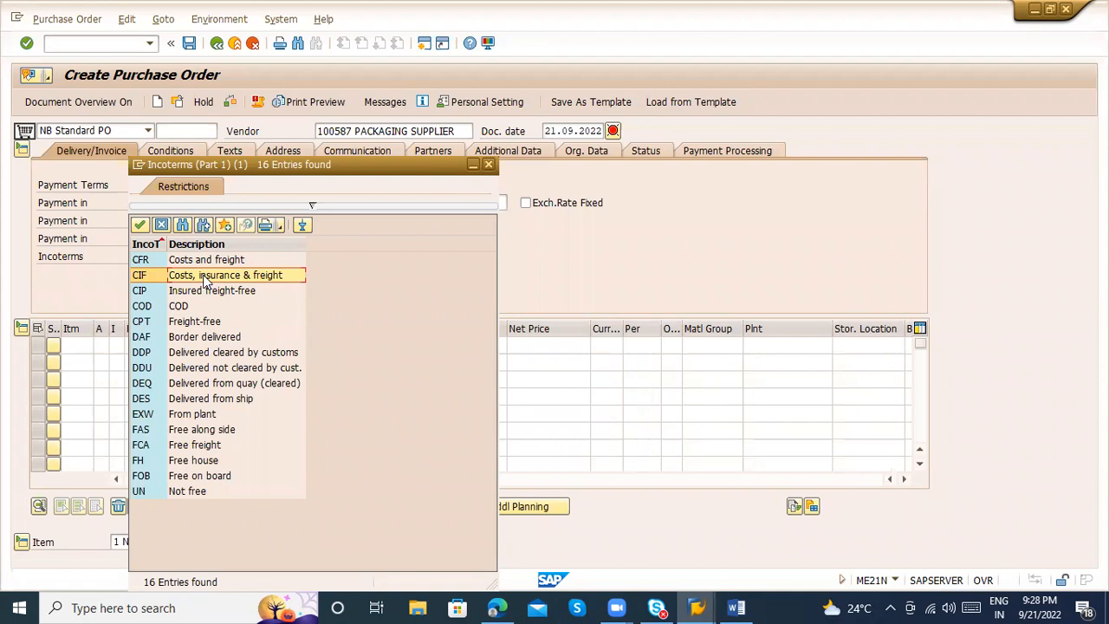
{"action": "left_click", "coordinate": [186, 263]}
{"action": "left_click", "coordinate": [193, 279]}
{"action": "left_click", "coordinate": [185, 340]}
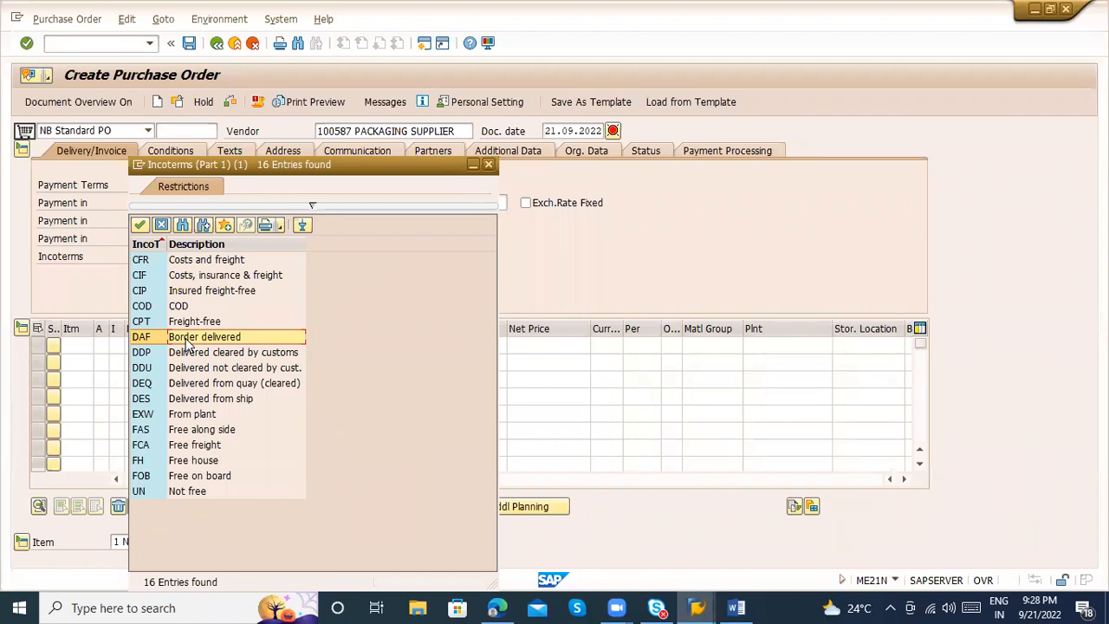
{"action": "left_click", "coordinate": [188, 322]}
Set the Incoterms to CIF with the description "Cost insurance freight" and confirm the header data
{"action": "left_click", "coordinate": [197, 277]}
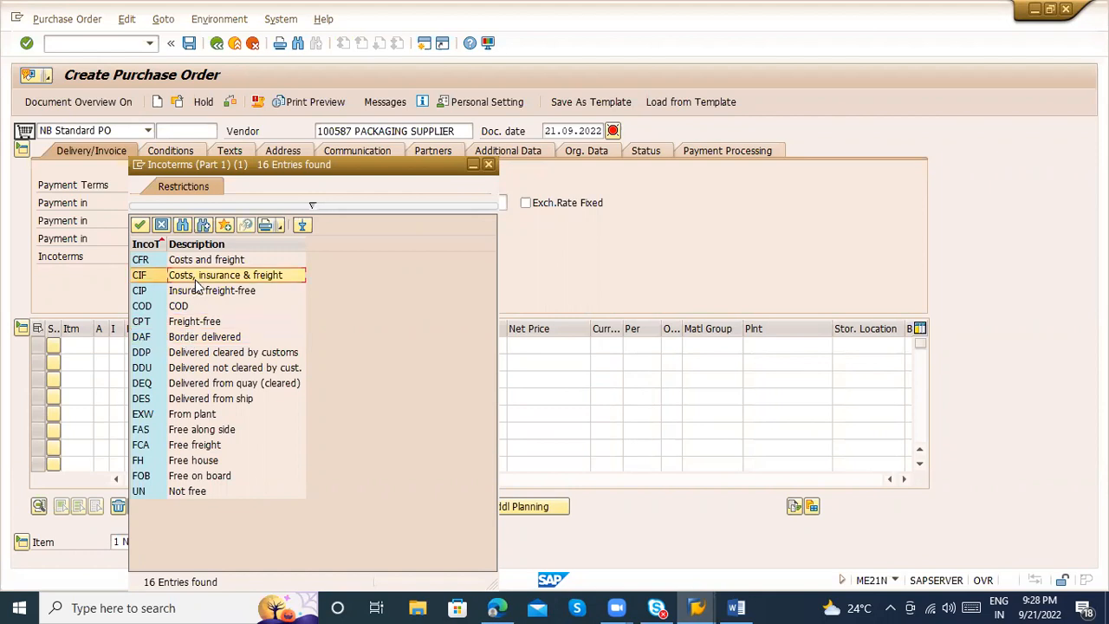
{"action": "key", "text": "Return"}
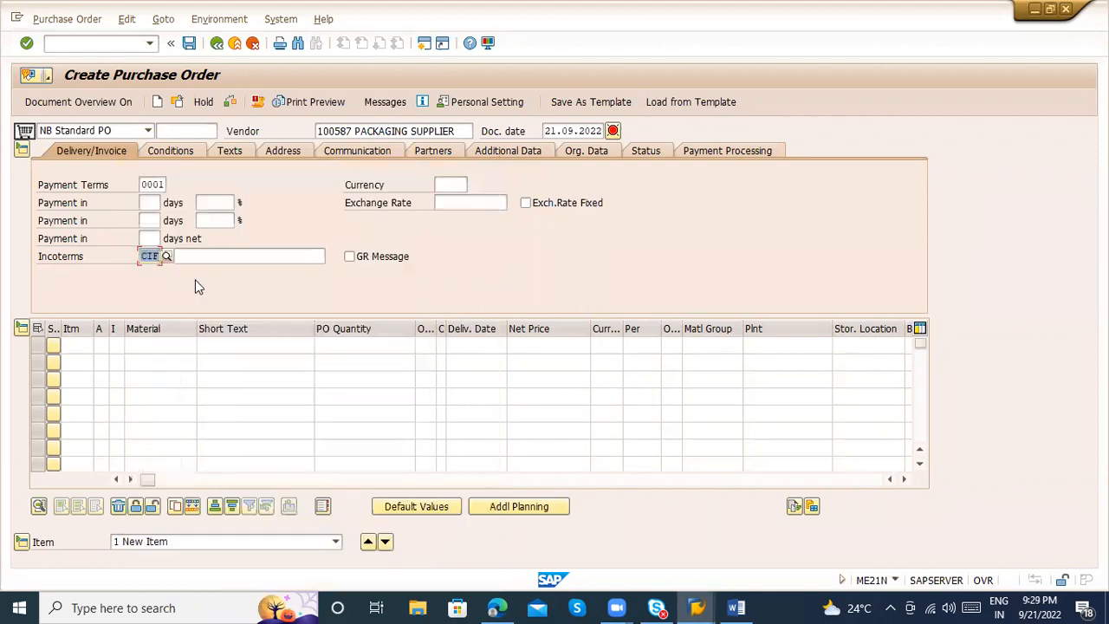
{"action": "key", "text": "Tab"}
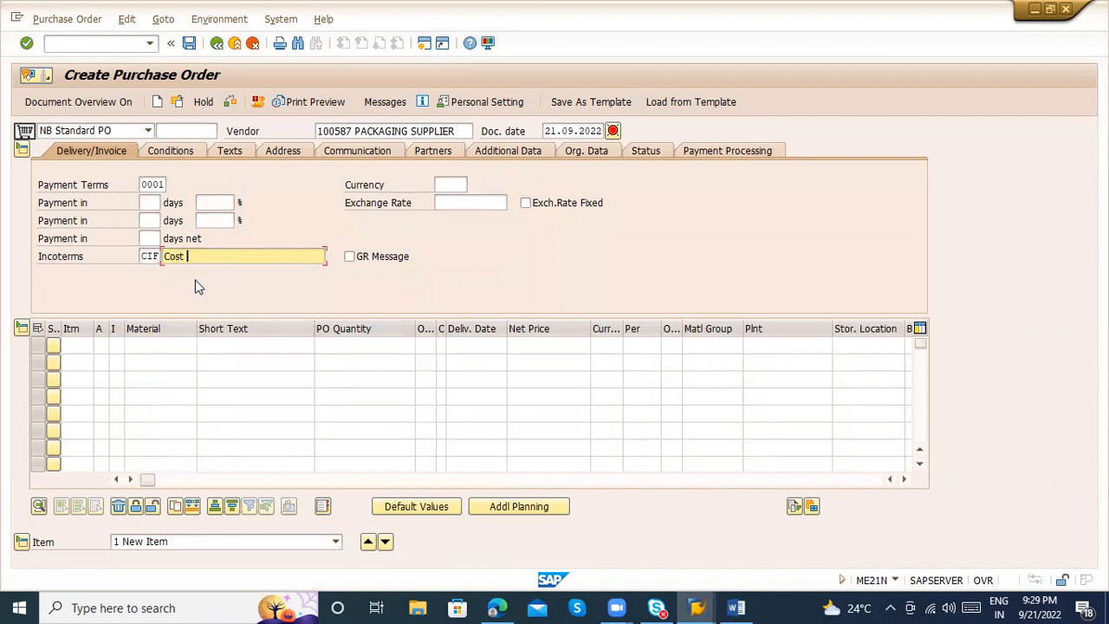
{"action": "type", "text": "Cost insurance freight"}
{"action": "key", "text": "Return"}
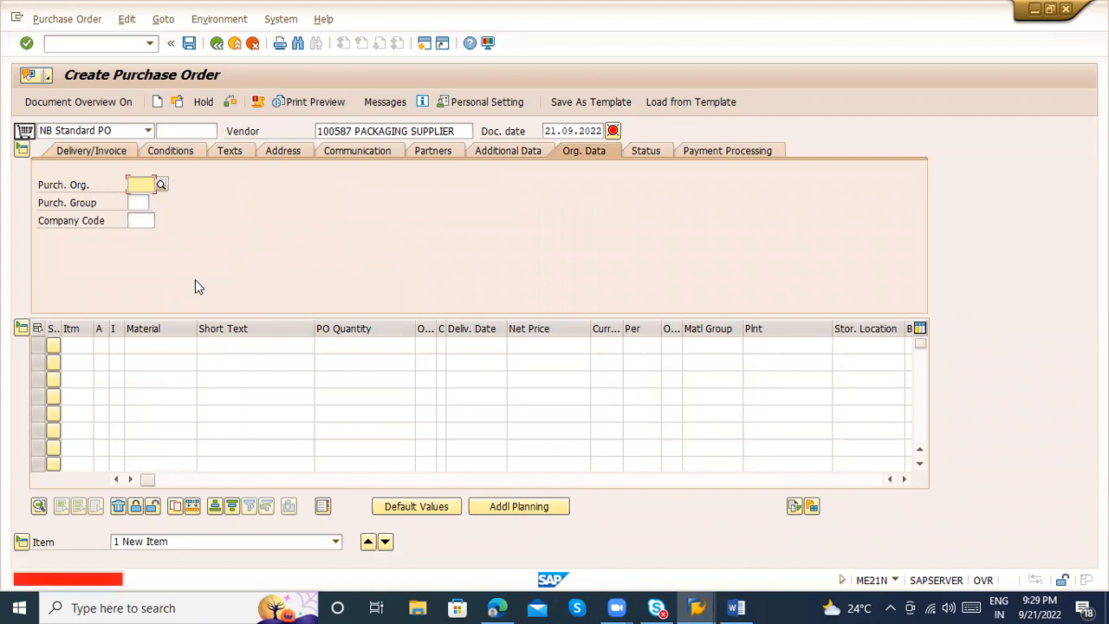
Set the purchase order's purchasing organization to ZAB1 in the organizational data
{"action": "left_click", "coordinate": [136, 186]}
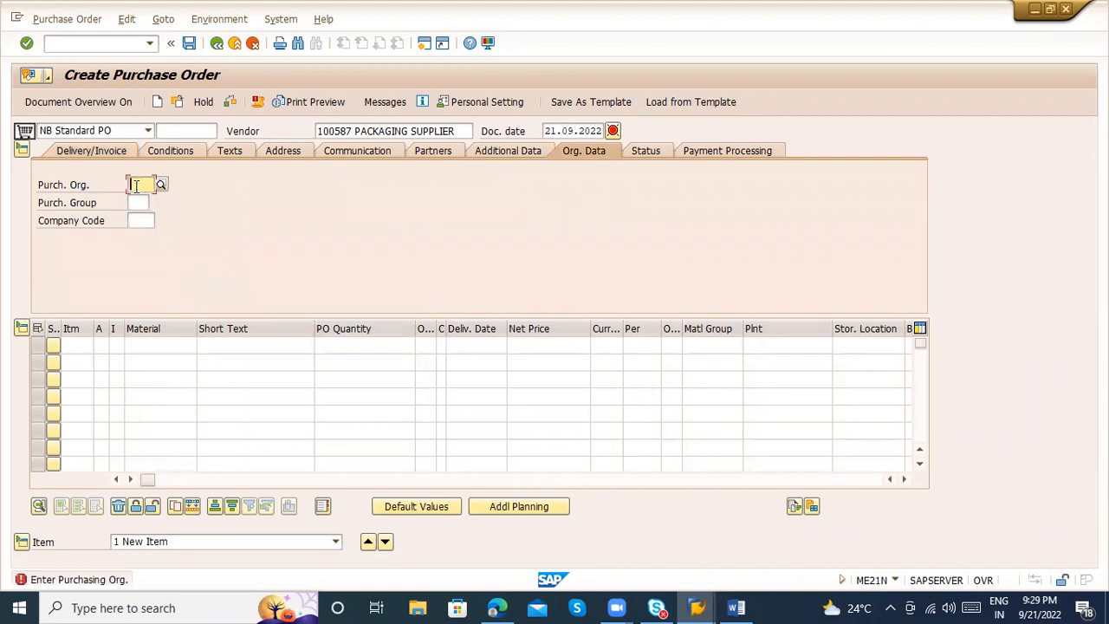
{"action": "type", "text": "ZAB"}
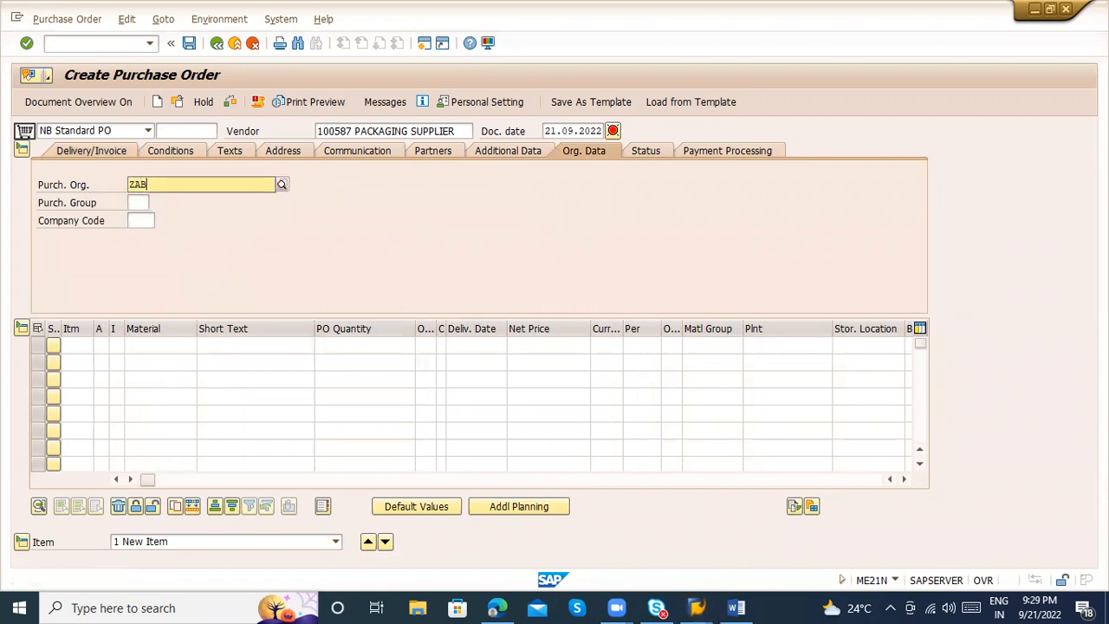
{"action": "key", "text": "Down"}
{"action": "key", "text": "Down"}
{"action": "key", "text": "Return"}
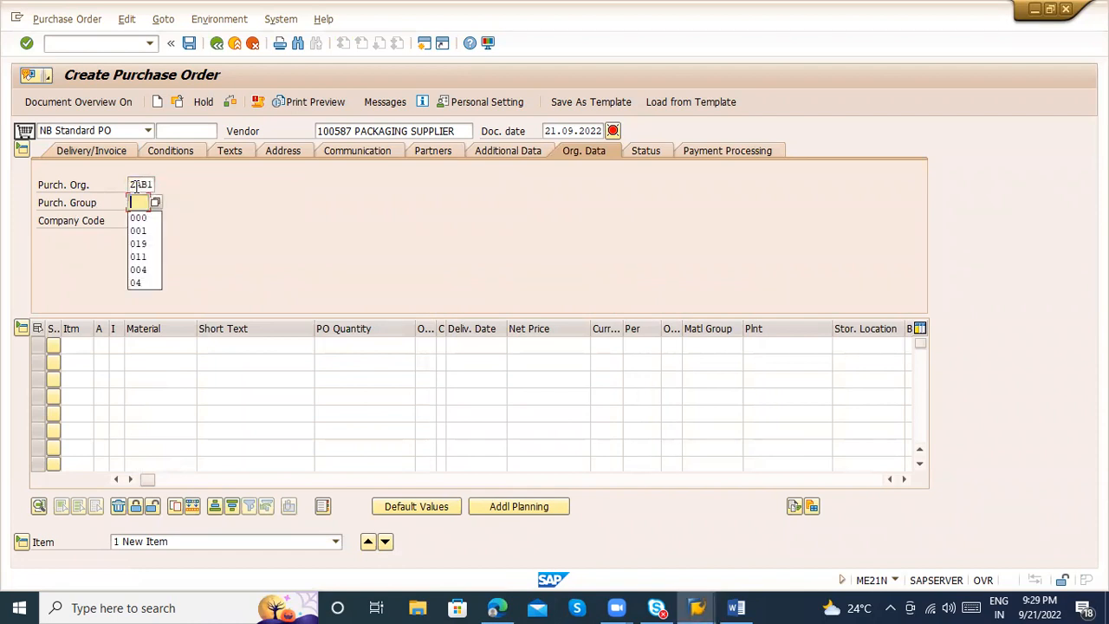
{"action": "type", "text": "AB"}
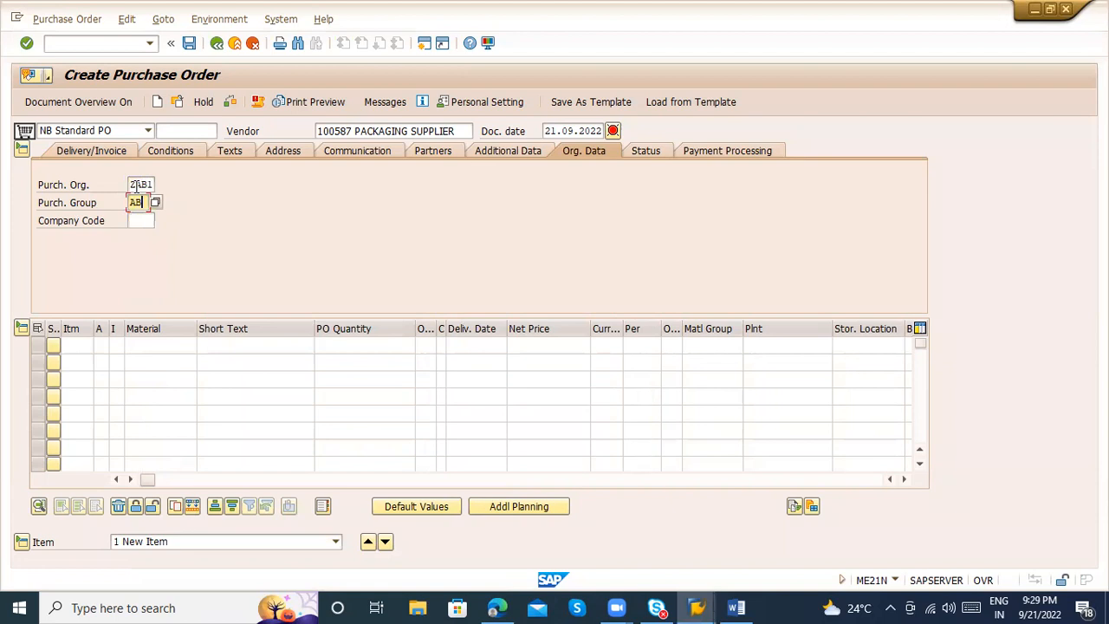
{"action": "key", "text": "BackSpace"}
{"action": "key", "text": "BackSpace"}
{"action": "type", "text": "ZAB"}
{"action": "key", "text": "BackSpace"}
{"action": "key", "text": "BackSpace"}
{"action": "key", "text": "BackSpace"}
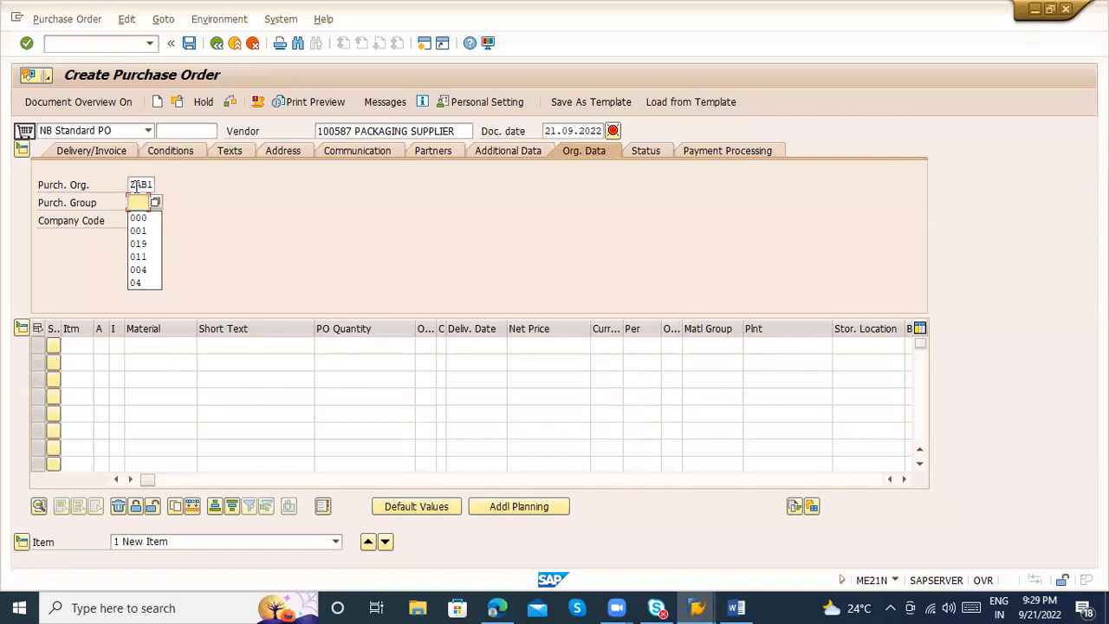
{"action": "type", "text": "999"}
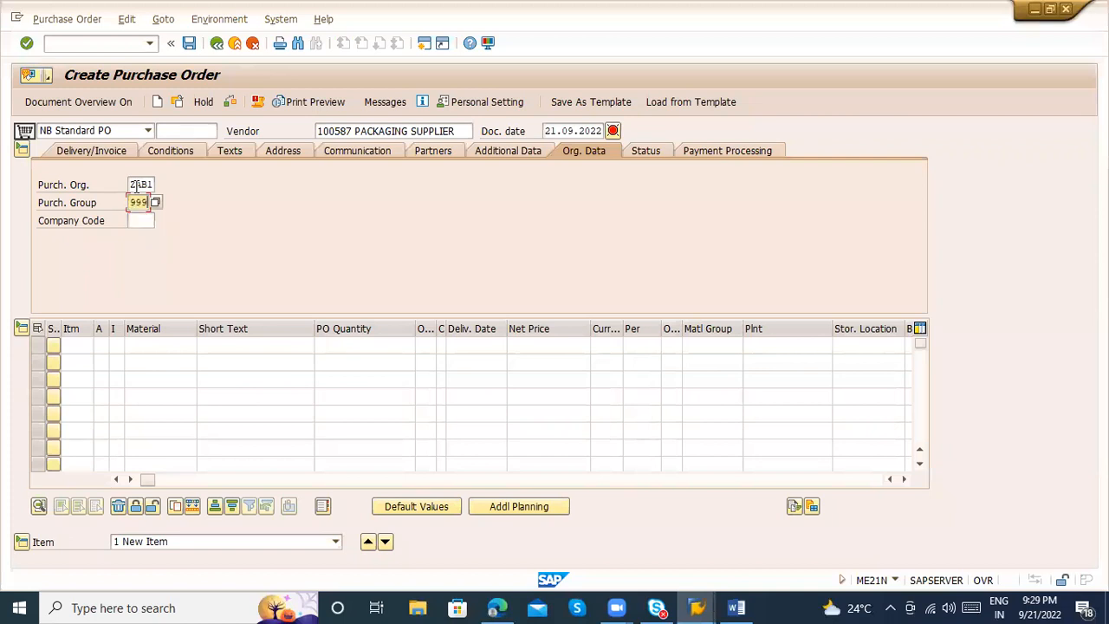
{"action": "key", "text": "BackSpace"}
{"action": "key", "text": "BackSpace"}
{"action": "key", "text": "BackSpace"}
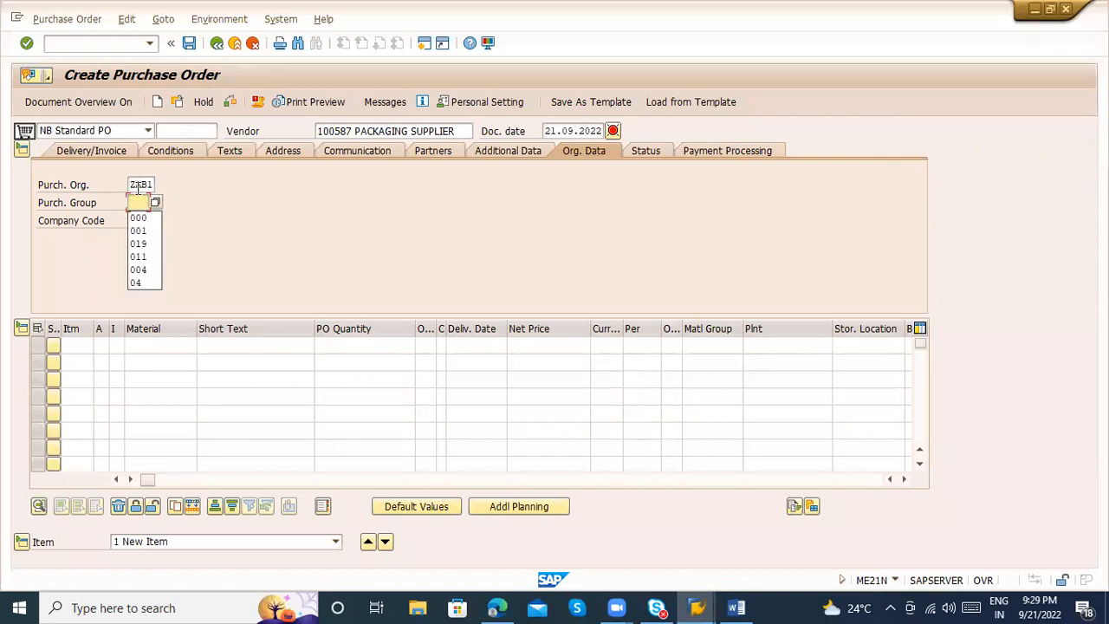
Set the purchase order's purchasing group to 999 GIRLS WEAR from the list of available groups
{"action": "left_click", "coordinate": [156, 198]}
{"action": "left_click", "coordinate": [154, 202]}
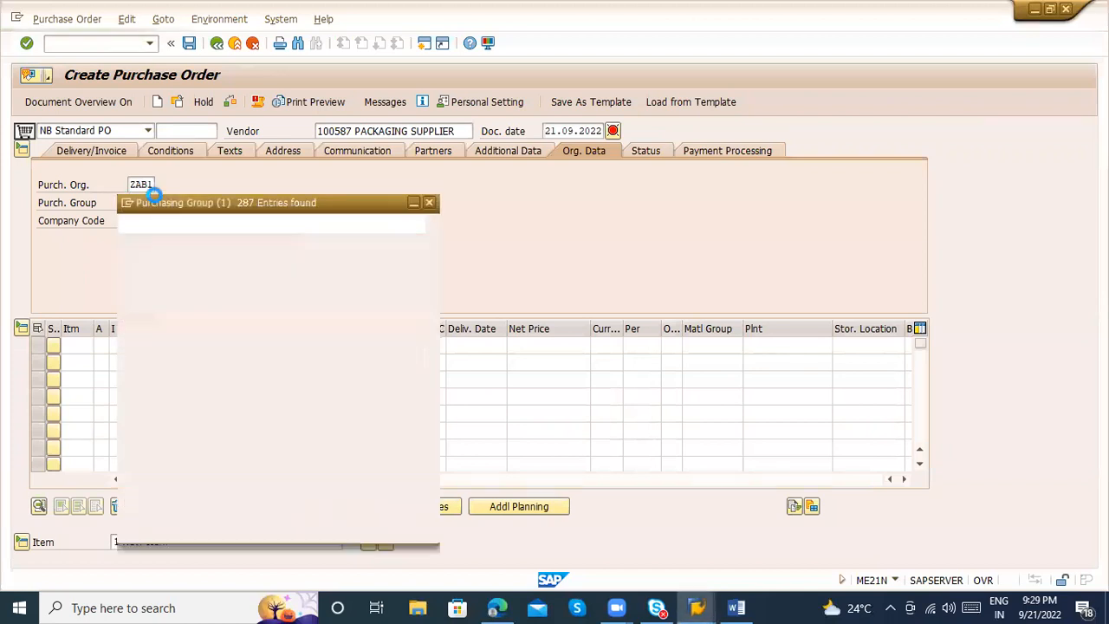
{"action": "scroll", "coordinate": [425, 511], "scroll_direction": "down", "scroll_amount": 20}
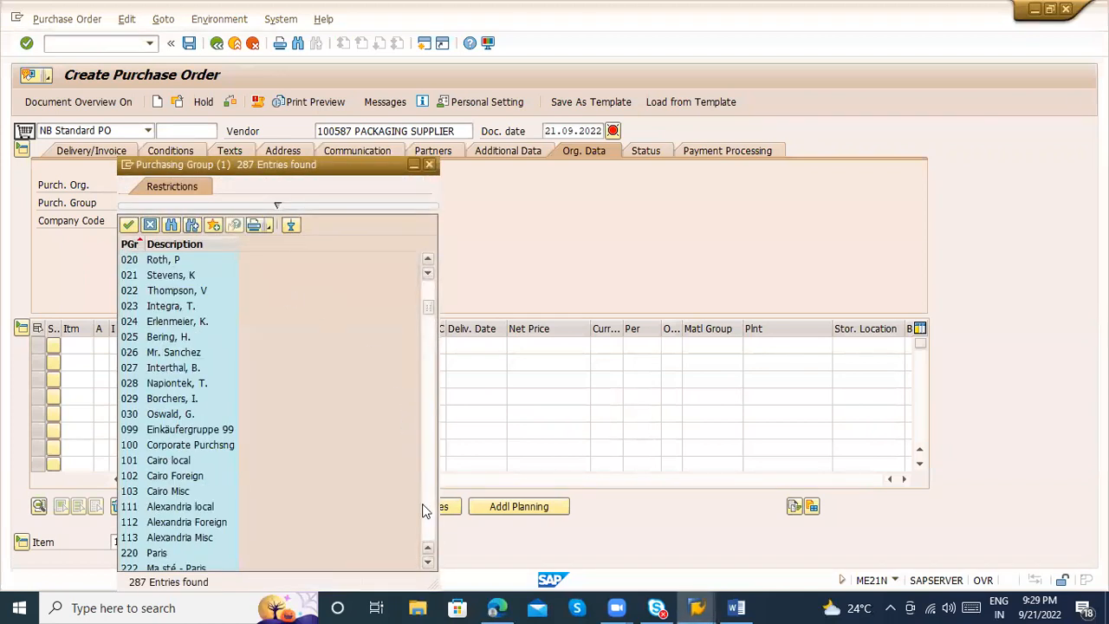
{"action": "scroll", "coordinate": [426, 520], "scroll_direction": "down", "scroll_amount": 15}
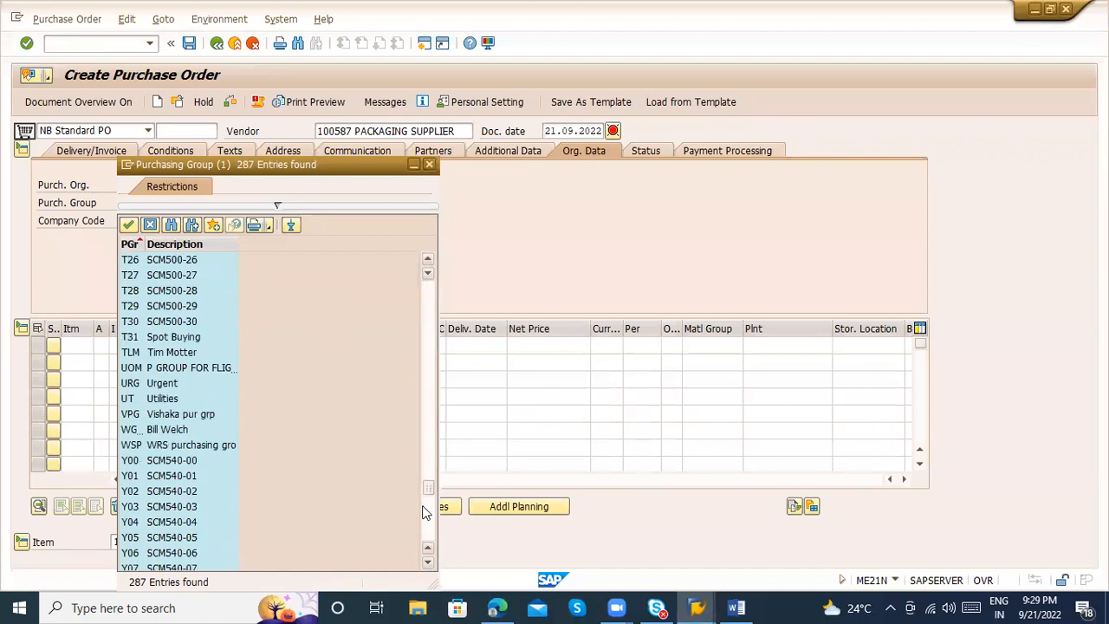
{"action": "scroll", "coordinate": [427, 534], "scroll_direction": "down", "scroll_amount": 4}
{"action": "left_click_drag", "start_coordinate": [427, 535], "coordinate": [429, 384]}
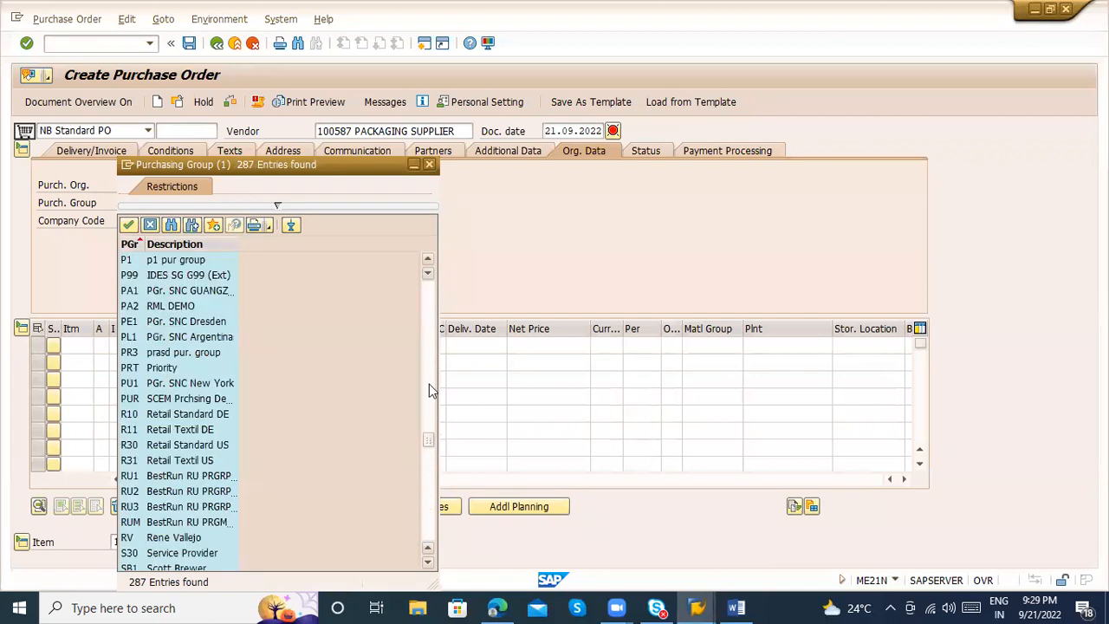
{"action": "left_click", "coordinate": [429, 390]}
{"action": "left_click", "coordinate": [429, 390]}
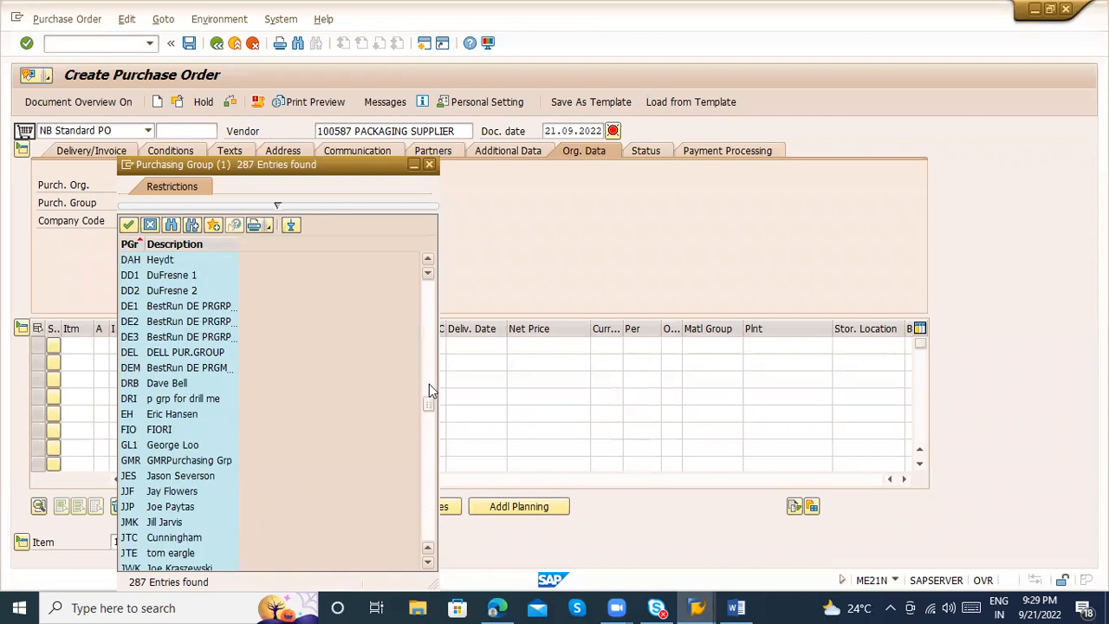
{"action": "left_click", "coordinate": [431, 367]}
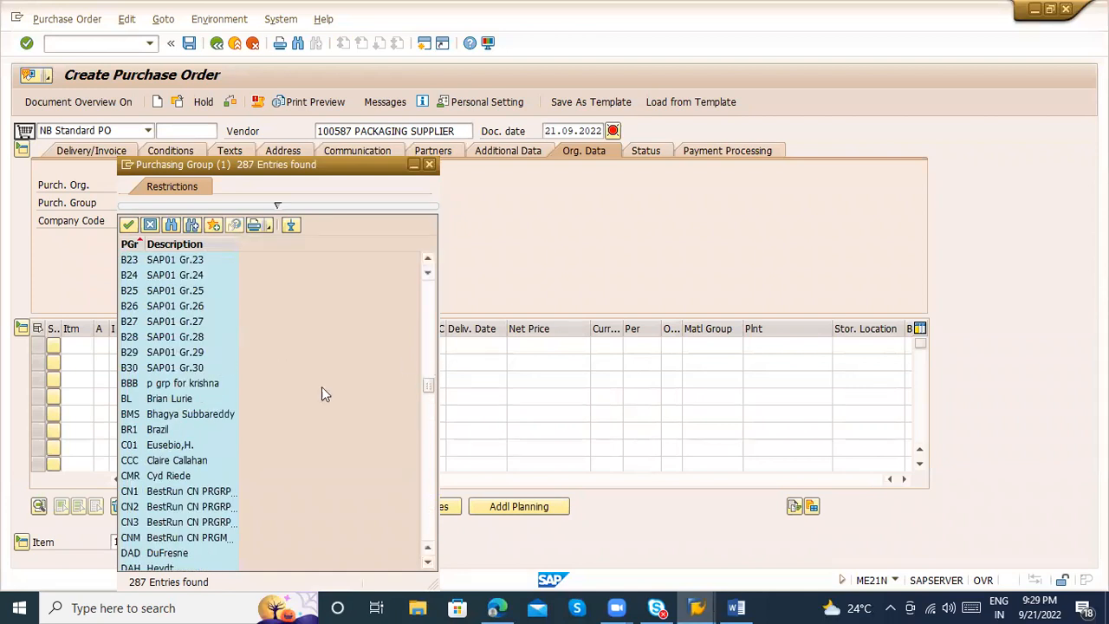
{"action": "left_click", "coordinate": [428, 351]}
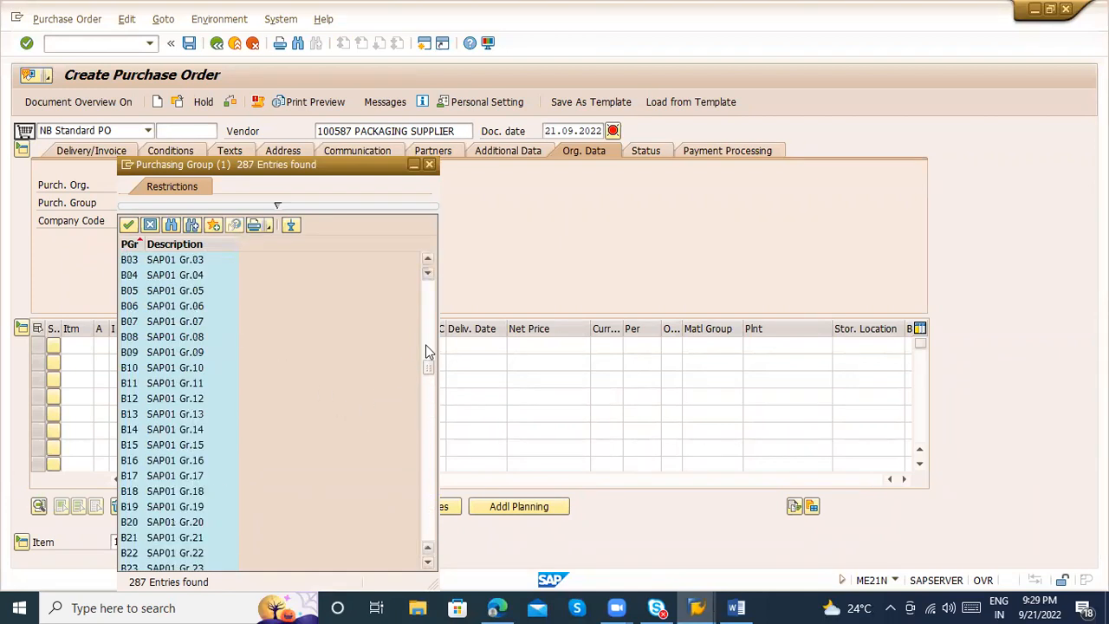
{"action": "left_click", "coordinate": [429, 327]}
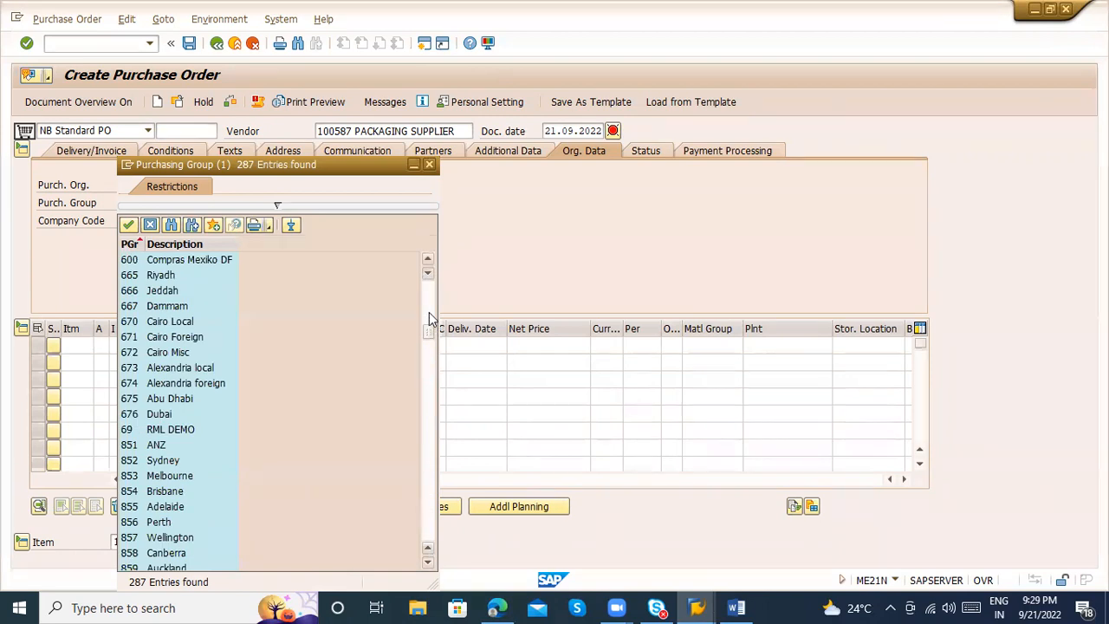
{"action": "left_click", "coordinate": [429, 361]}
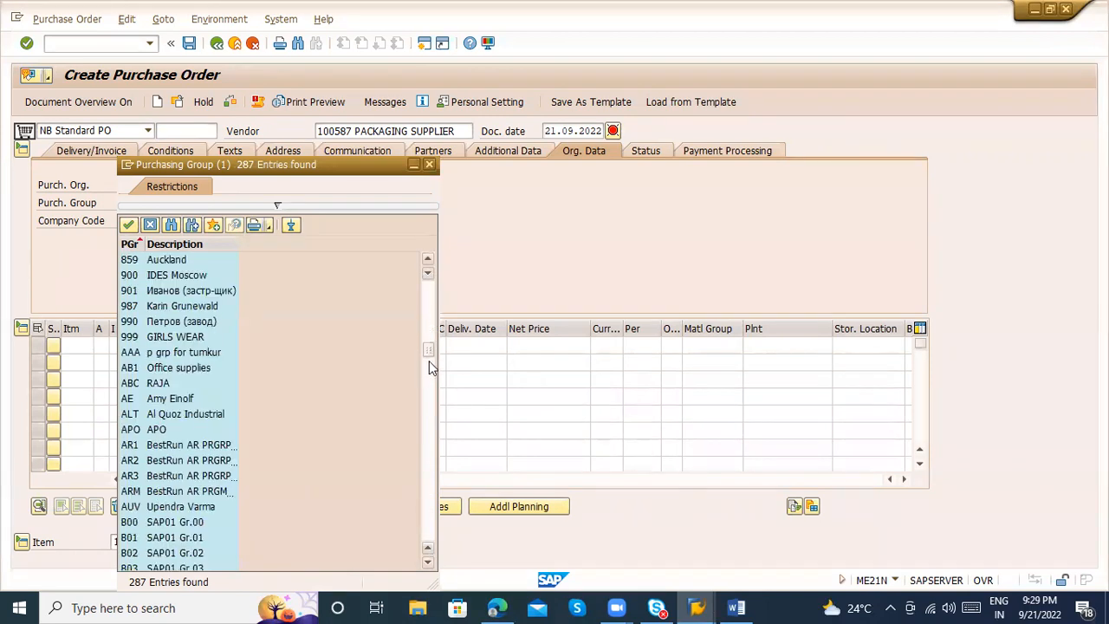
{"action": "double_click", "coordinate": [151, 338]}
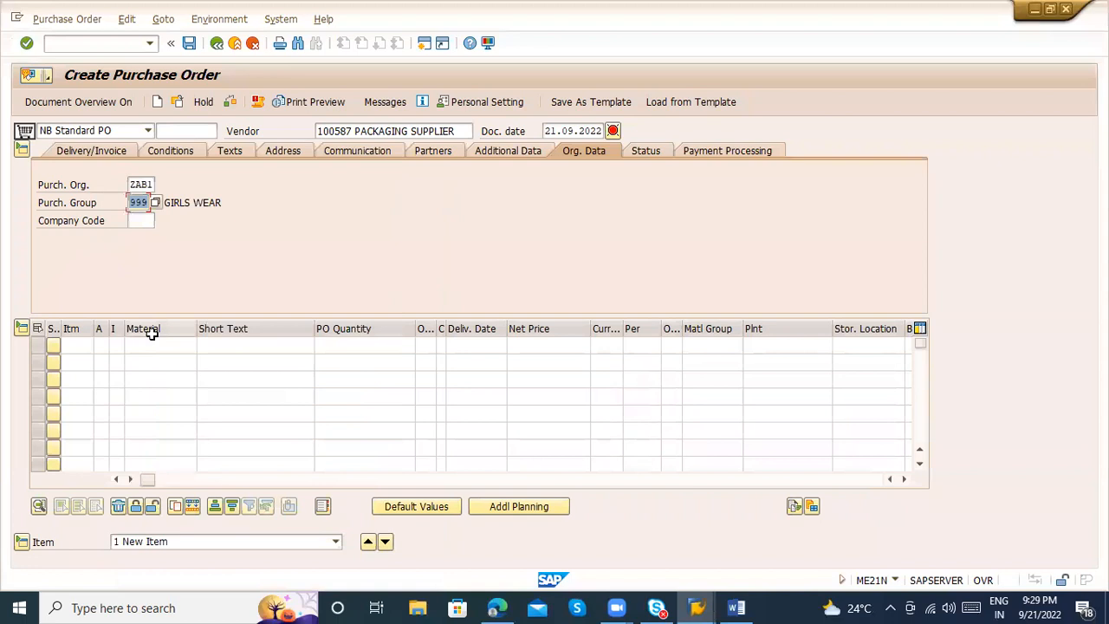
{"action": "key", "text": "Return"}
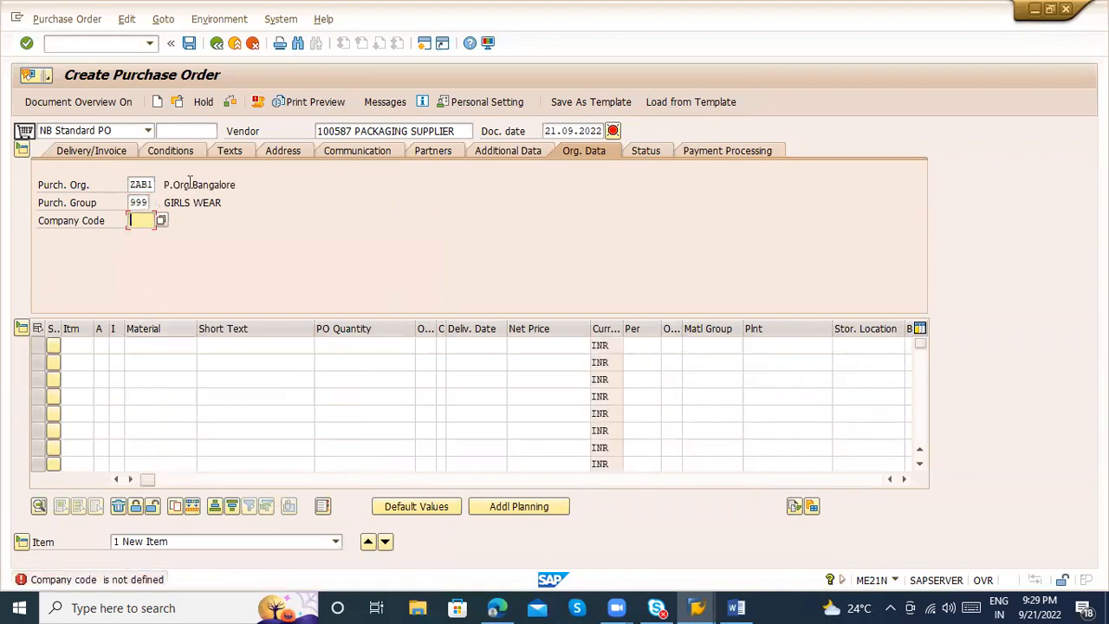
{"action": "type", "text": "ZAB"}
{"action": "key", "text": "BackSpace"}
{"action": "key", "text": "BackSpace"}
{"action": "key", "text": "BackSpace"}
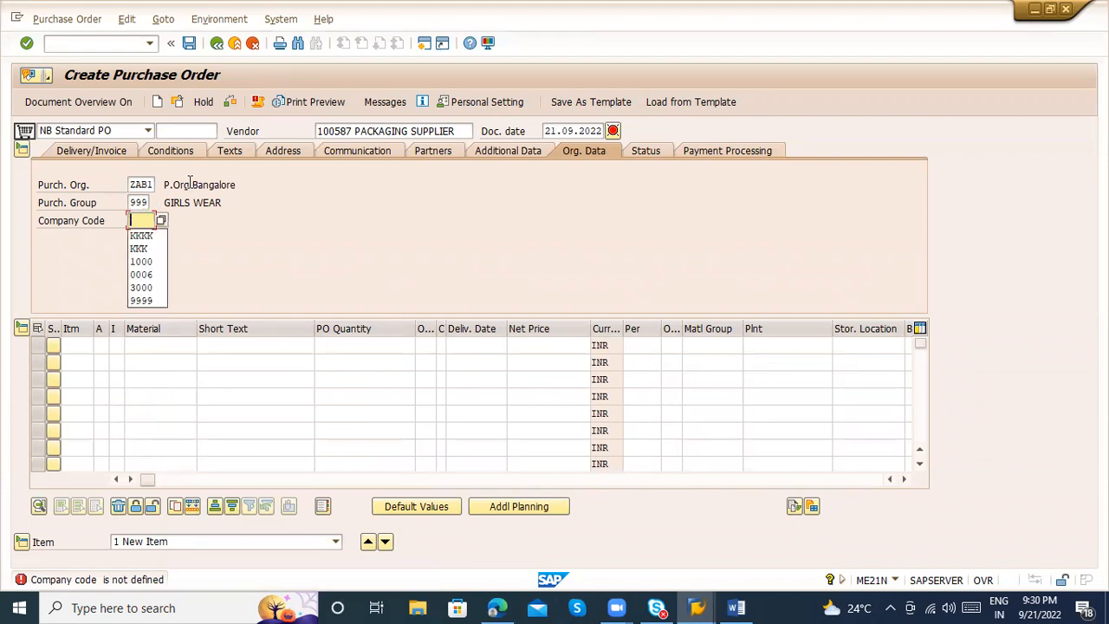
{"action": "type", "text": "AB"}
{"action": "key", "text": "BackSpace"}
{"action": "key", "text": "BackSpace"}
{"action": "type", "text": "ZA"}
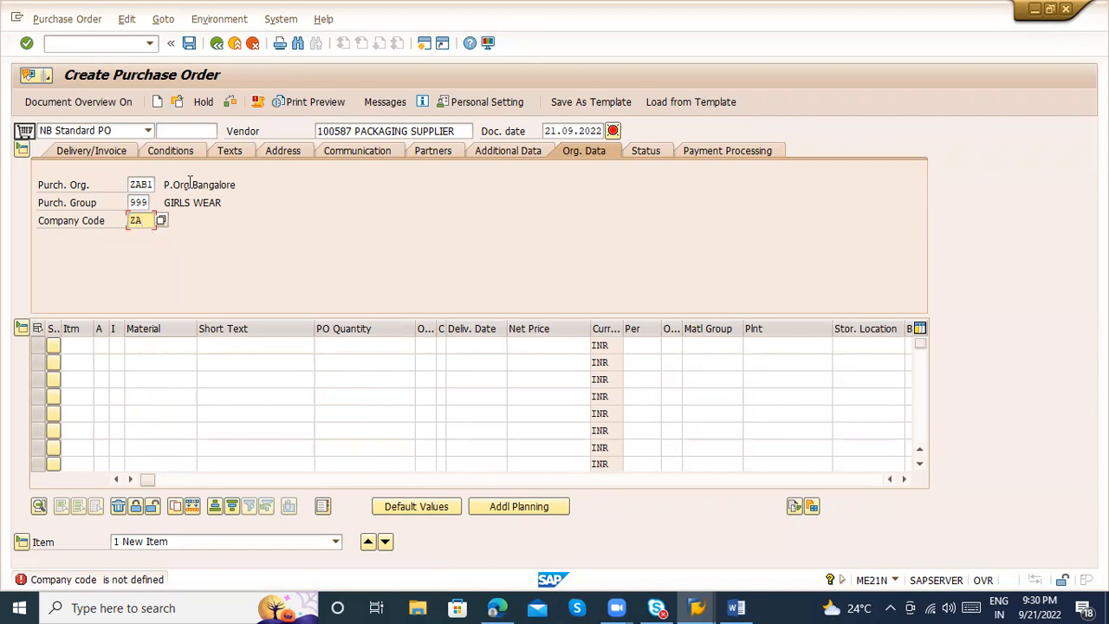
{"action": "key", "text": "BackSpace"}
{"action": "key", "text": "BackSpace"}
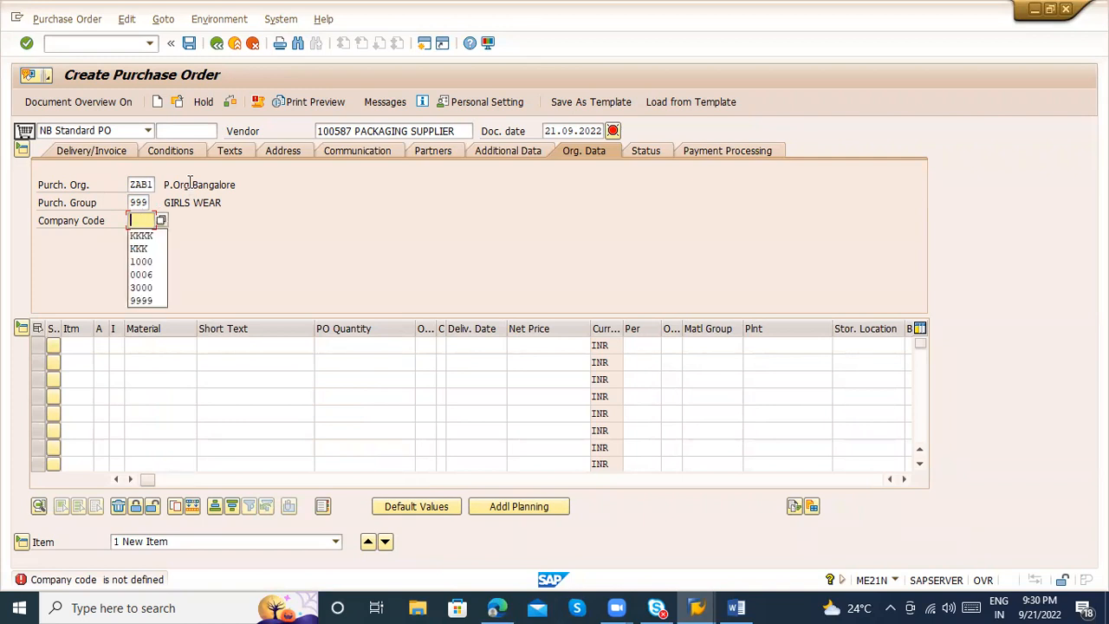
Set the company code in the organizational data to ZXYZ, sm01 company
{"action": "left_click", "coordinate": [160, 220]}
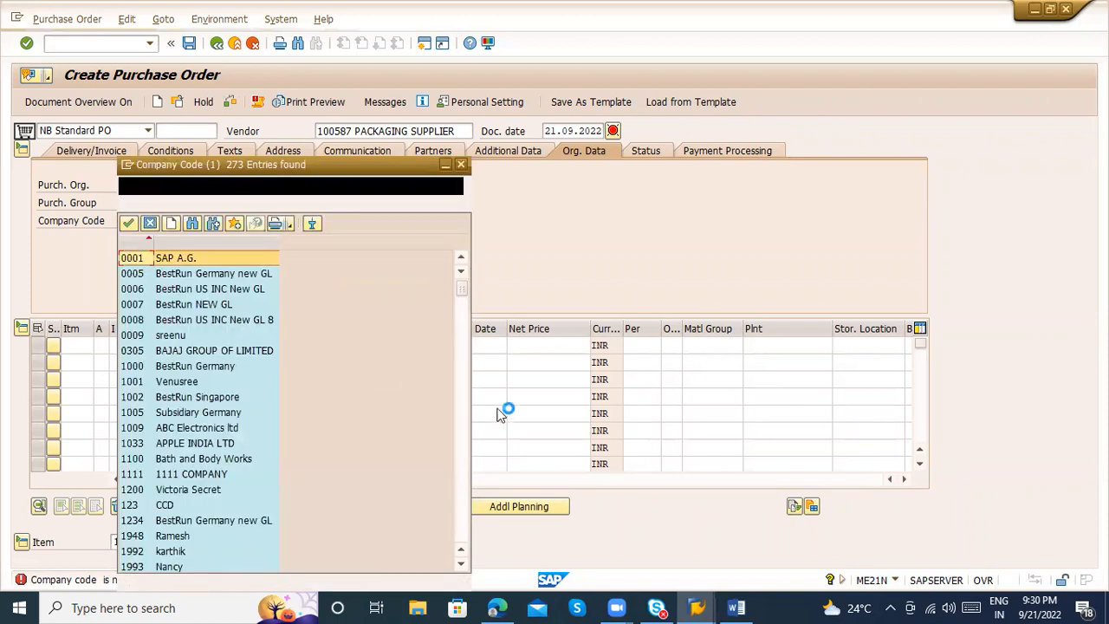
{"action": "scroll", "coordinate": [463, 439], "scroll_direction": "down", "scroll_amount": 10}
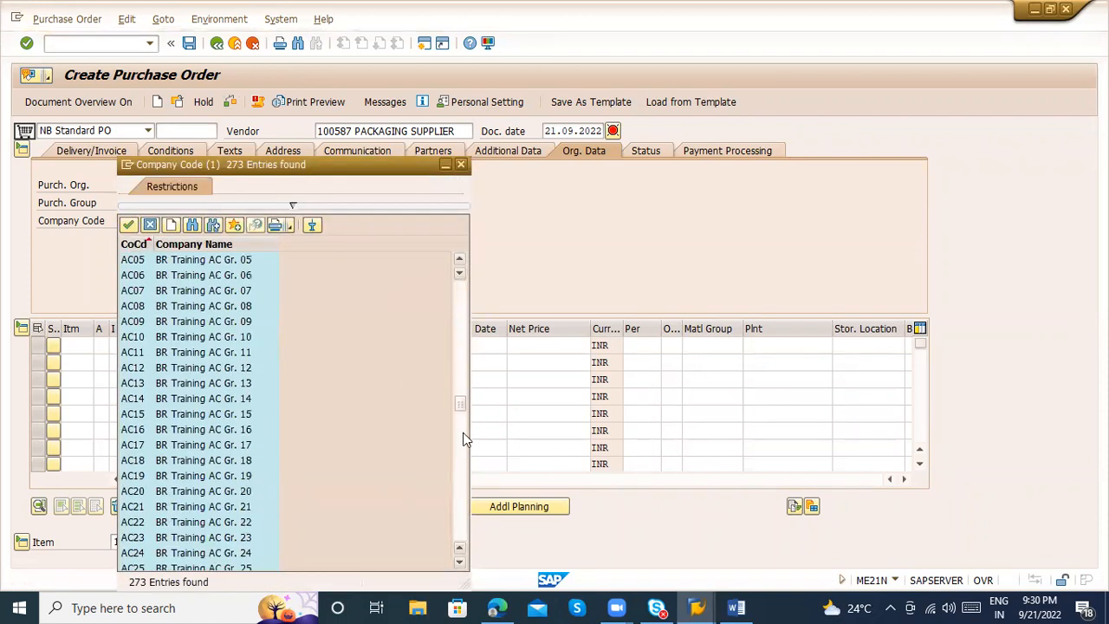
{"action": "left_click_drag", "start_coordinate": [460, 404], "coordinate": [461, 570]}
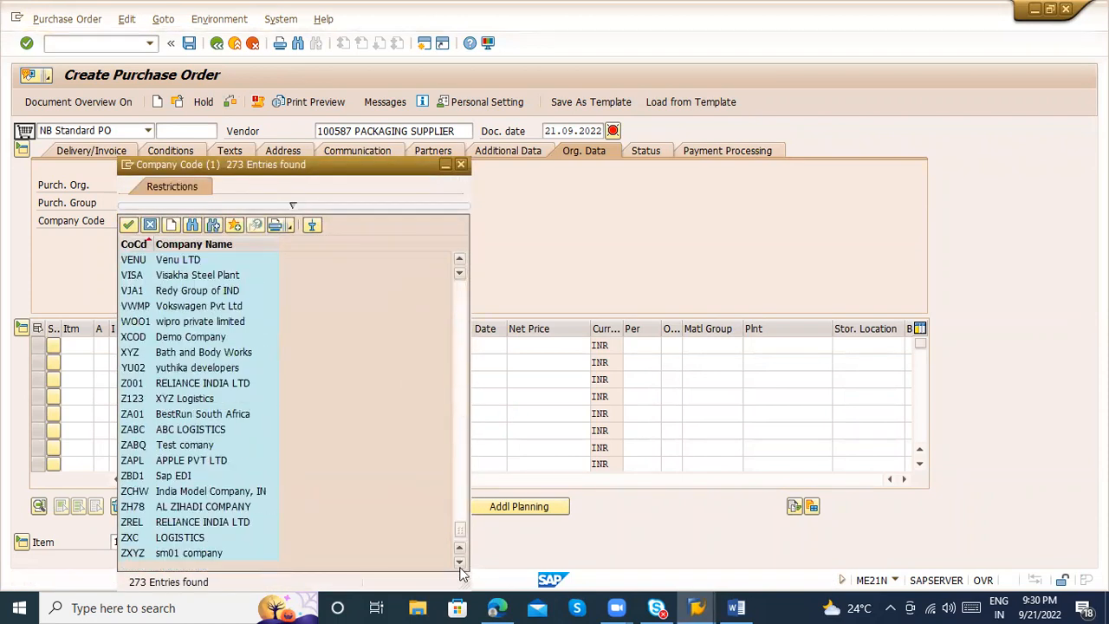
{"action": "double_click", "coordinate": [242, 552]}
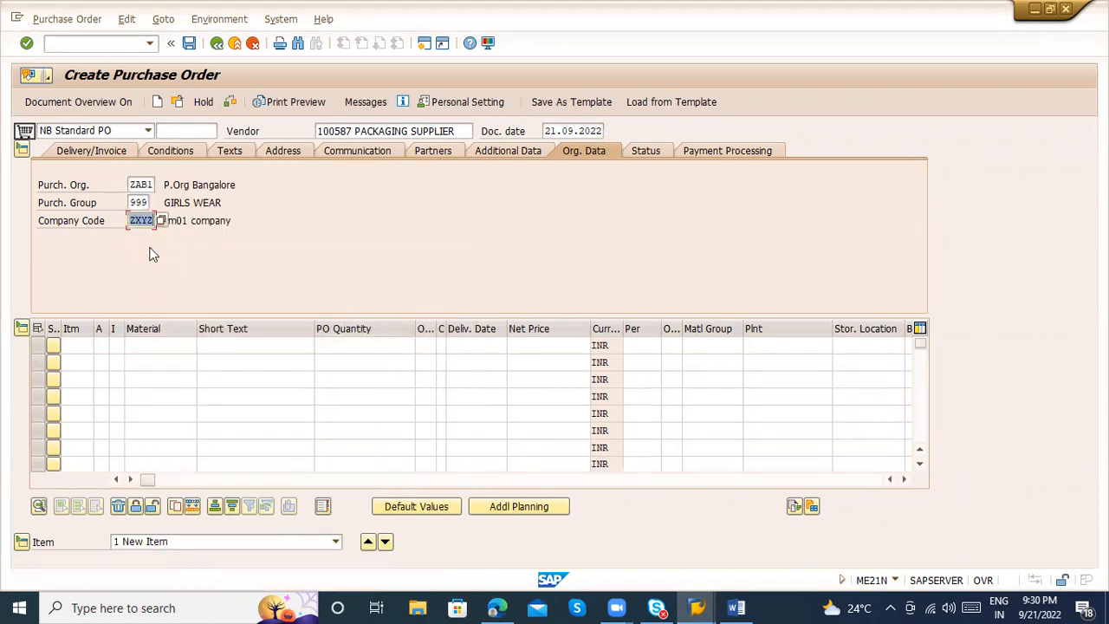
{"action": "left_click", "coordinate": [148, 217]}
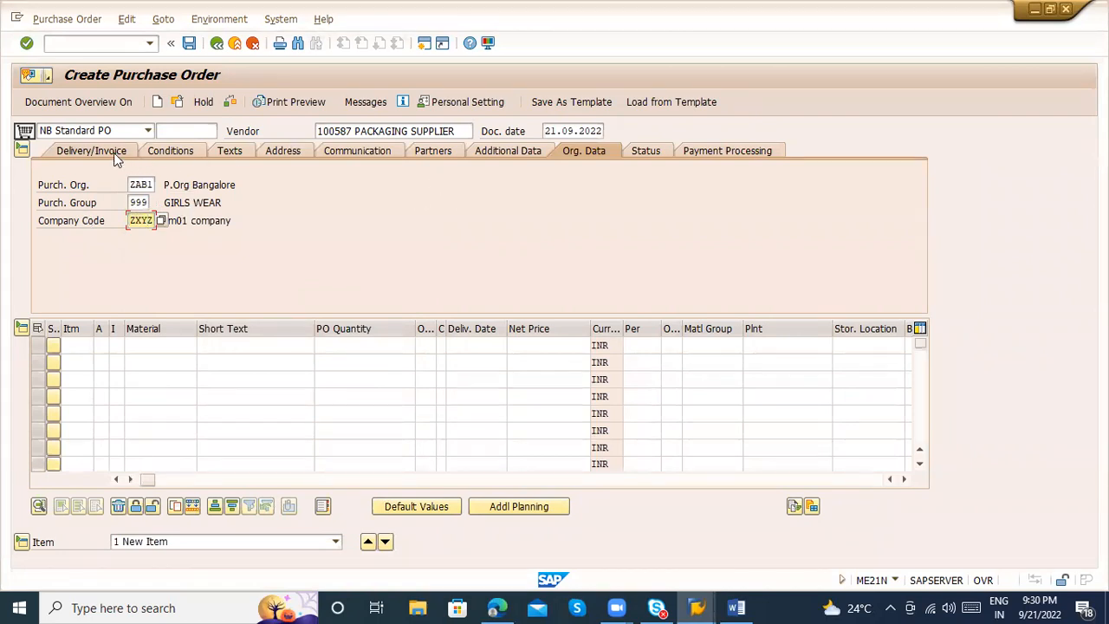
Review the purchase order's header text and header note, the vendor's address details and the communication data
{"action": "left_click", "coordinate": [223, 152]}
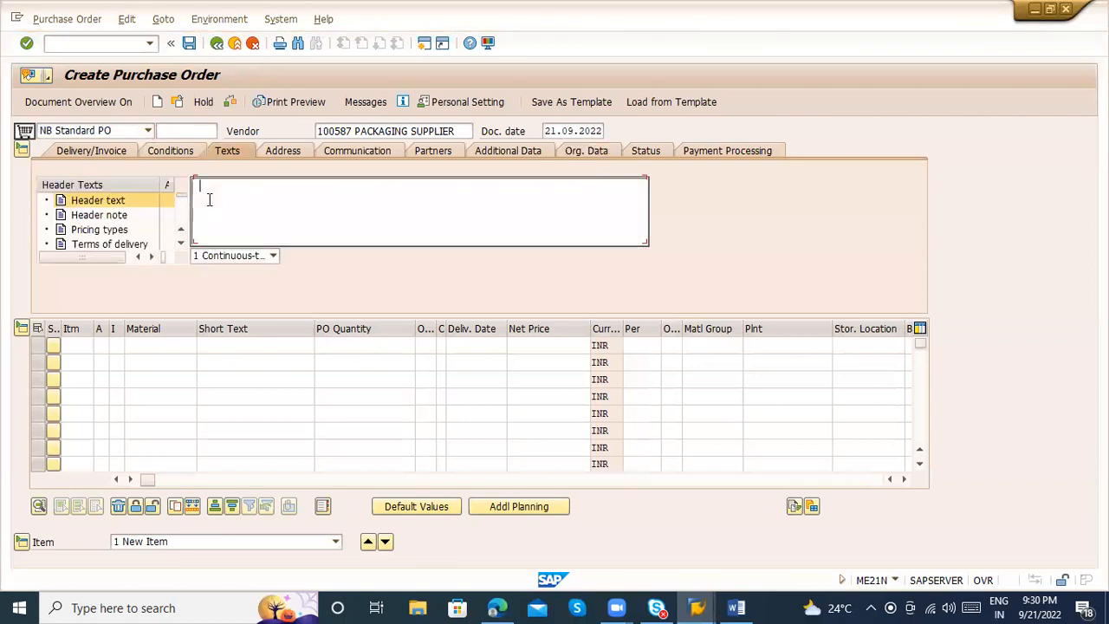
{"action": "left_click", "coordinate": [108, 217]}
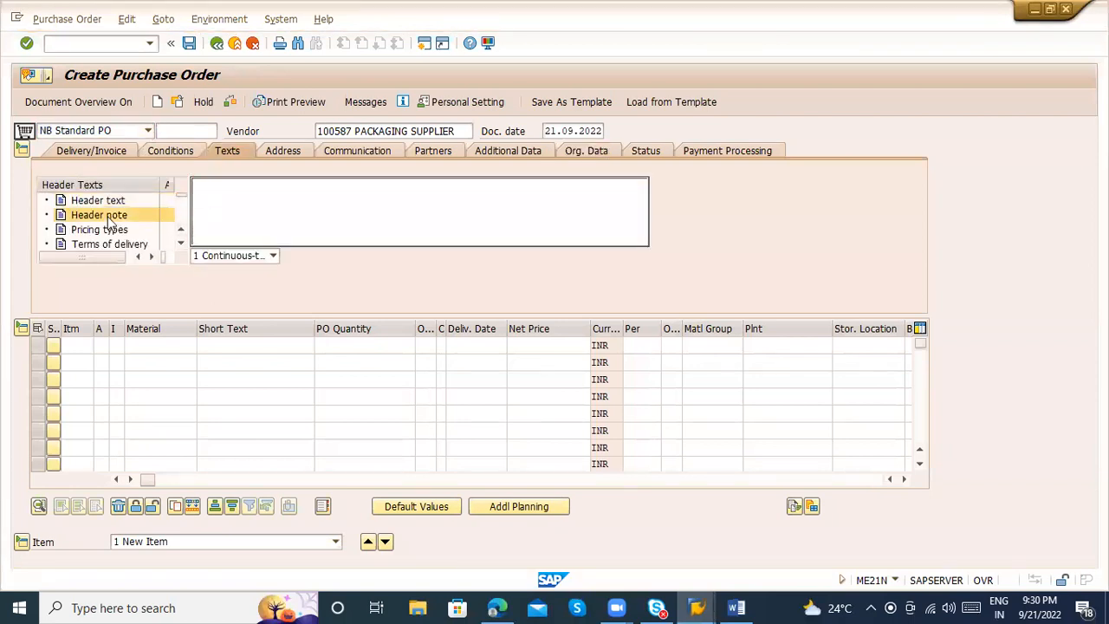
{"action": "left_click", "coordinate": [225, 224]}
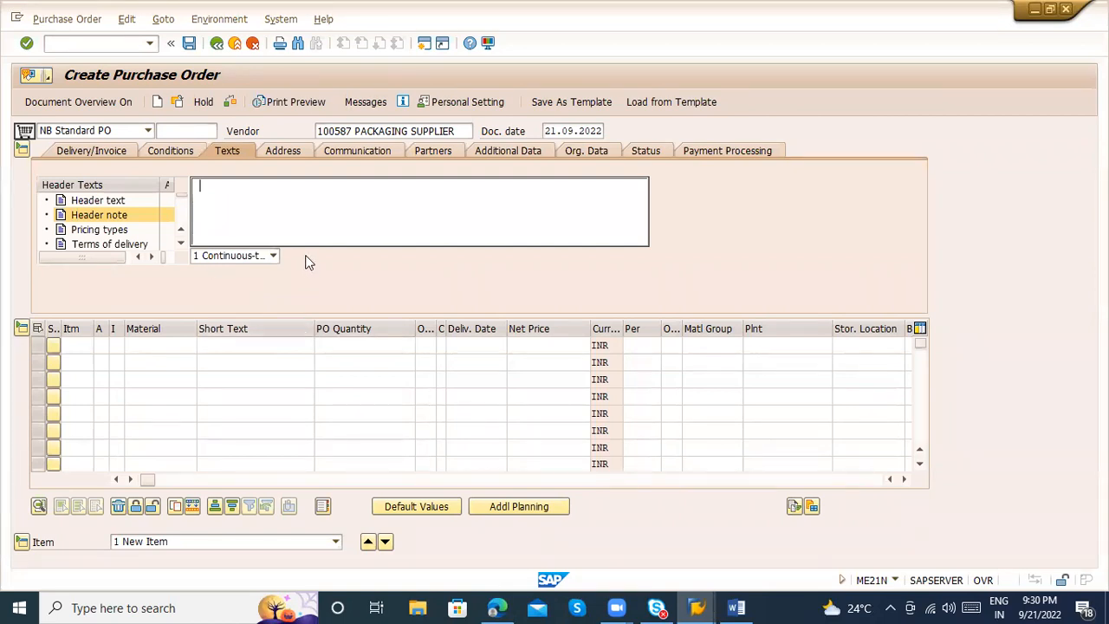
{"action": "left_click", "coordinate": [292, 153]}
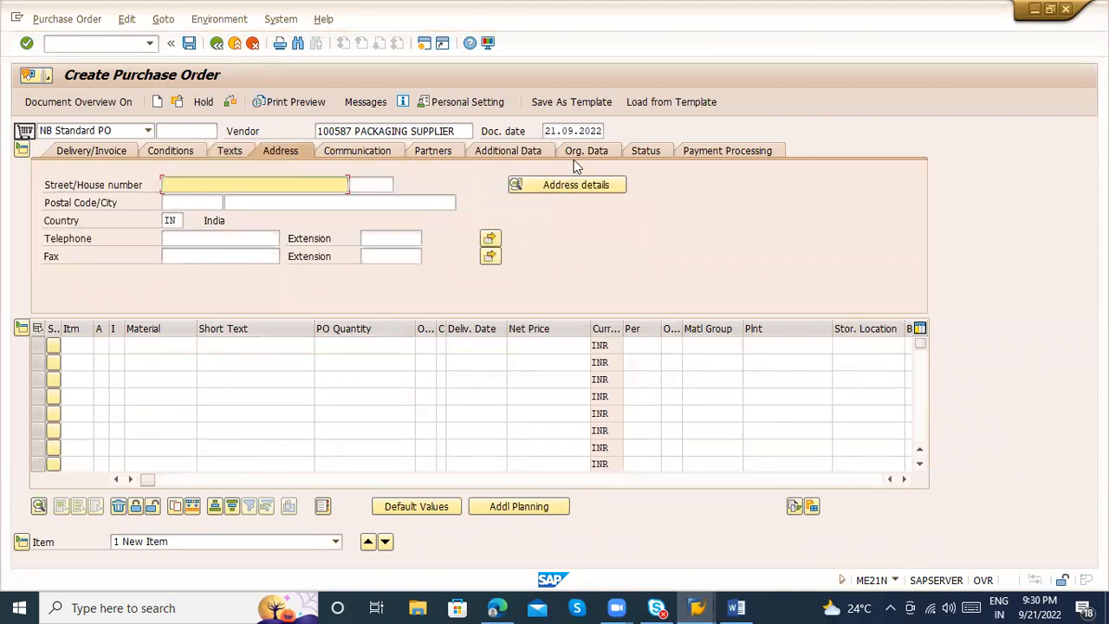
{"action": "left_click", "coordinate": [569, 184]}
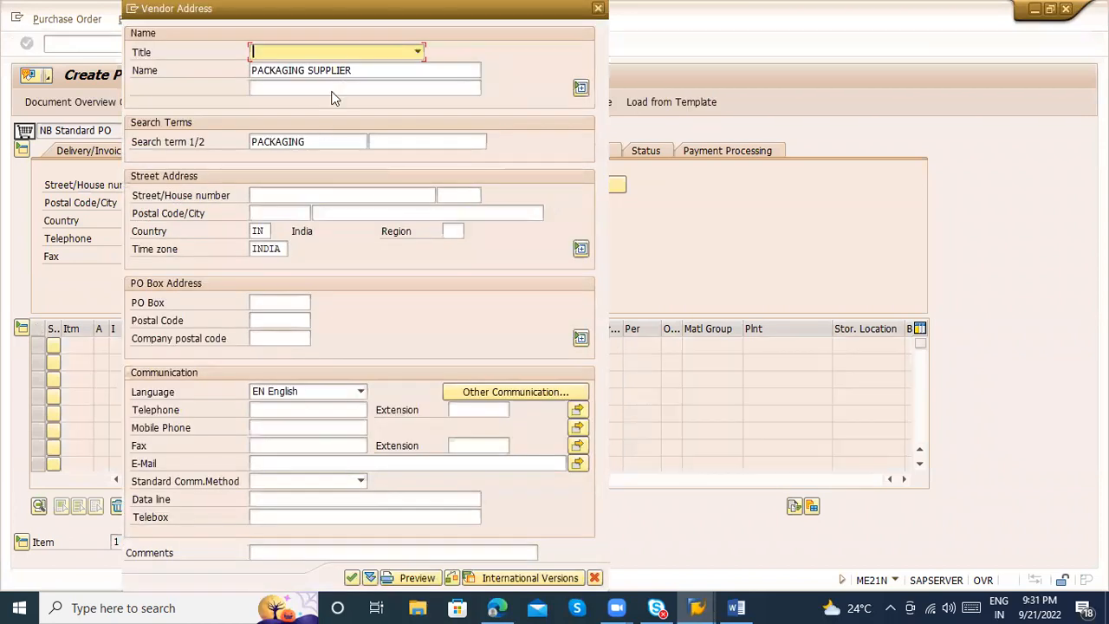
{"action": "left_click", "coordinate": [344, 79]}
{"action": "key", "text": "Return"}
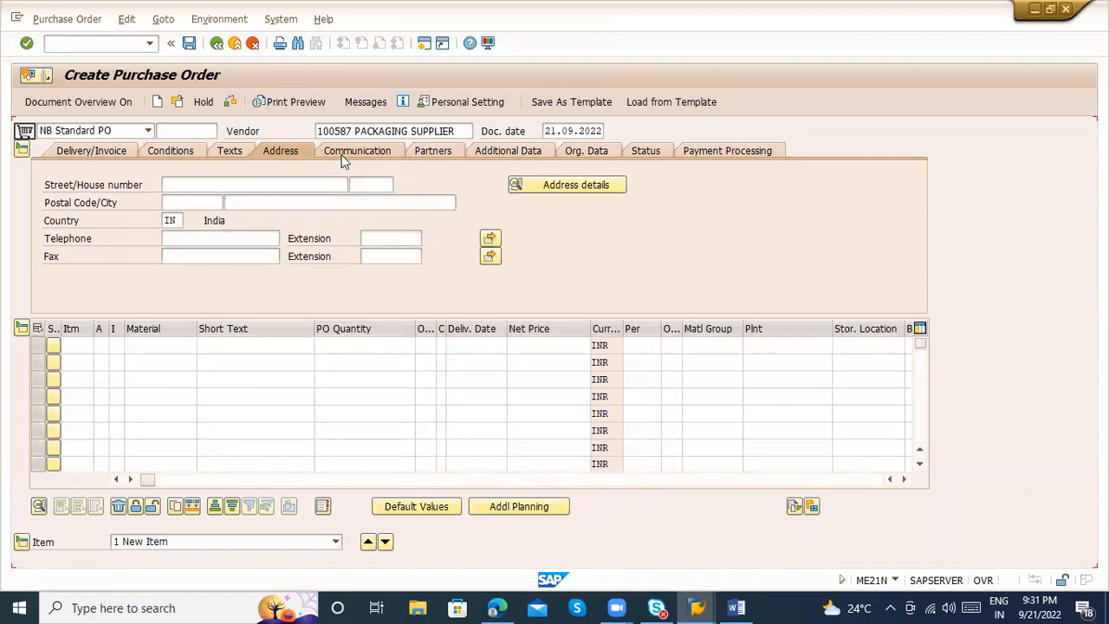
{"action": "left_click", "coordinate": [344, 156]}
{"action": "left_click", "coordinate": [204, 205]}
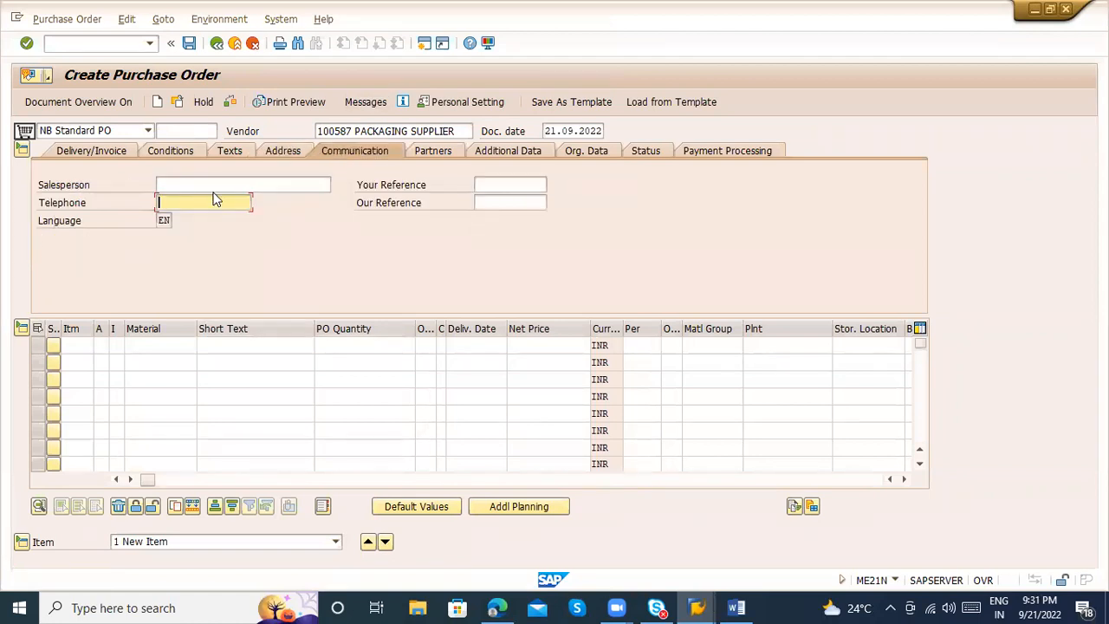
Add a goods supplier partner to the purchase order with function GS and number 100588
{"action": "left_click", "coordinate": [424, 149]}
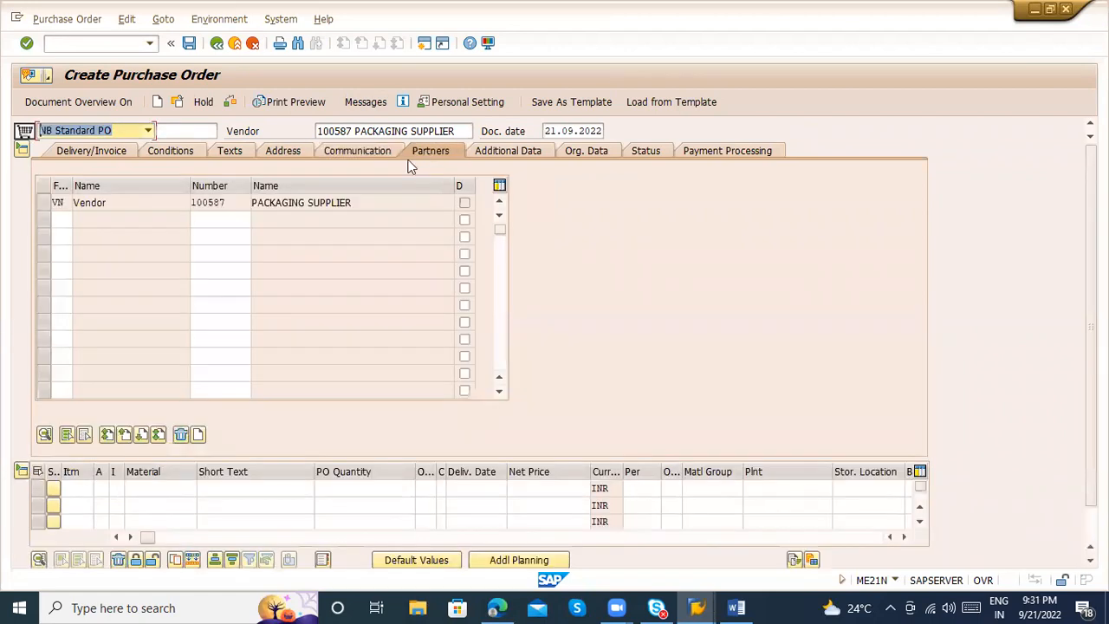
{"action": "left_click", "coordinate": [61, 221]}
{"action": "left_click", "coordinate": [62, 237]}
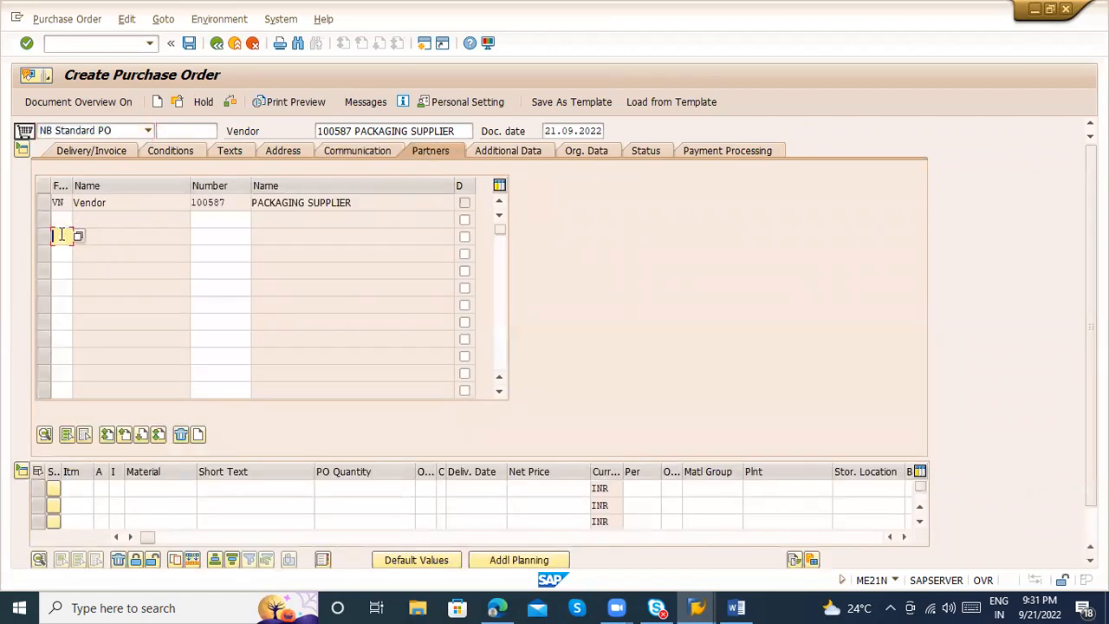
{"action": "left_click", "coordinate": [62, 251]}
{"action": "left_click", "coordinate": [61, 272]}
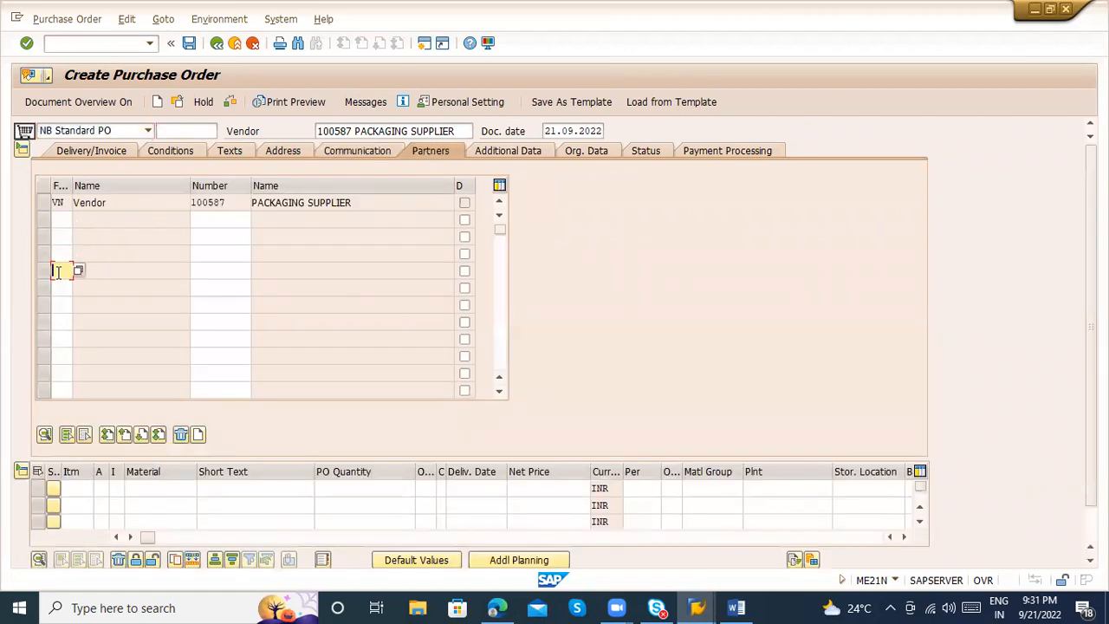
{"action": "left_click", "coordinate": [64, 219]}
{"action": "left_click_drag", "start_coordinate": [107, 202], "coordinate": [64, 207]}
{"action": "left_click", "coordinate": [57, 219]}
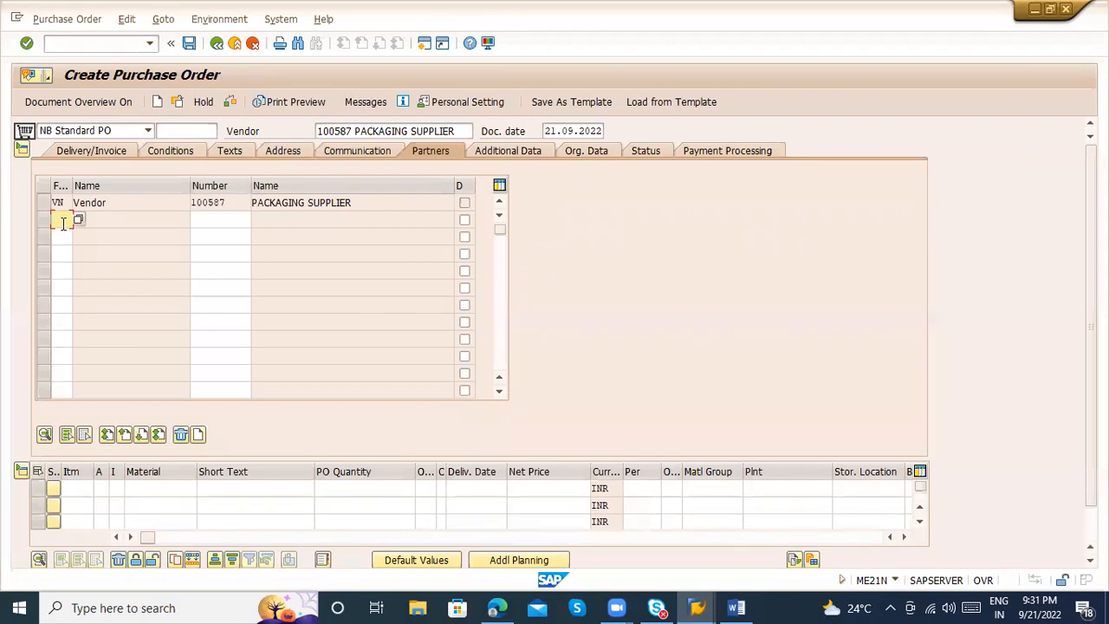
{"action": "type", "text": "GS"}
{"action": "key", "text": "Tab"}
{"action": "type", "text": "100588"}
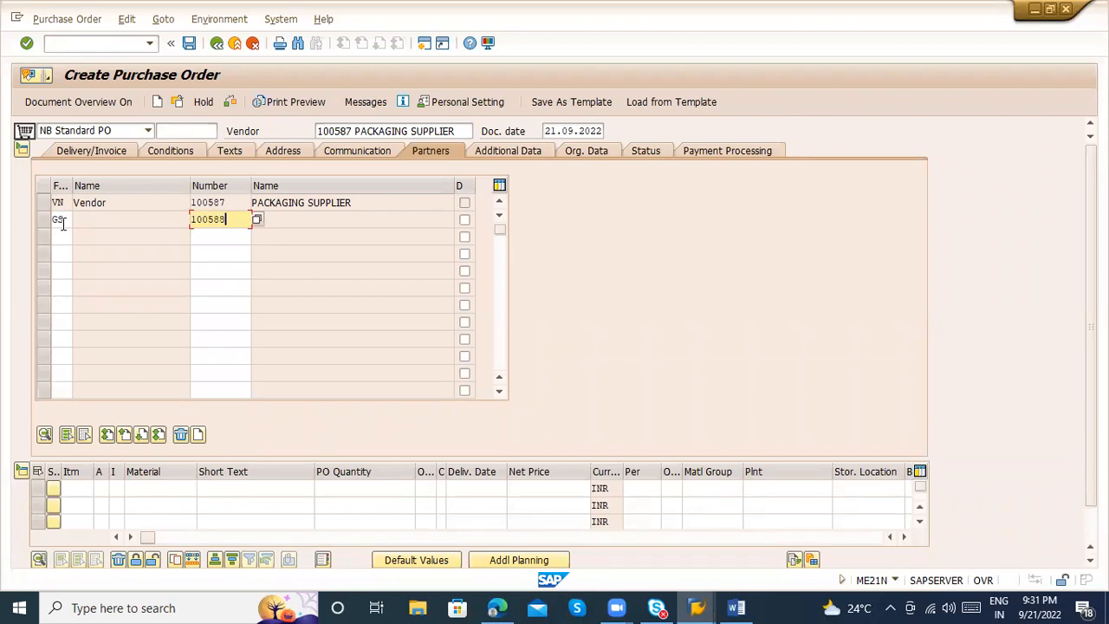
{"action": "key", "text": "Return"}
{"action": "left_click", "coordinate": [233, 221]}
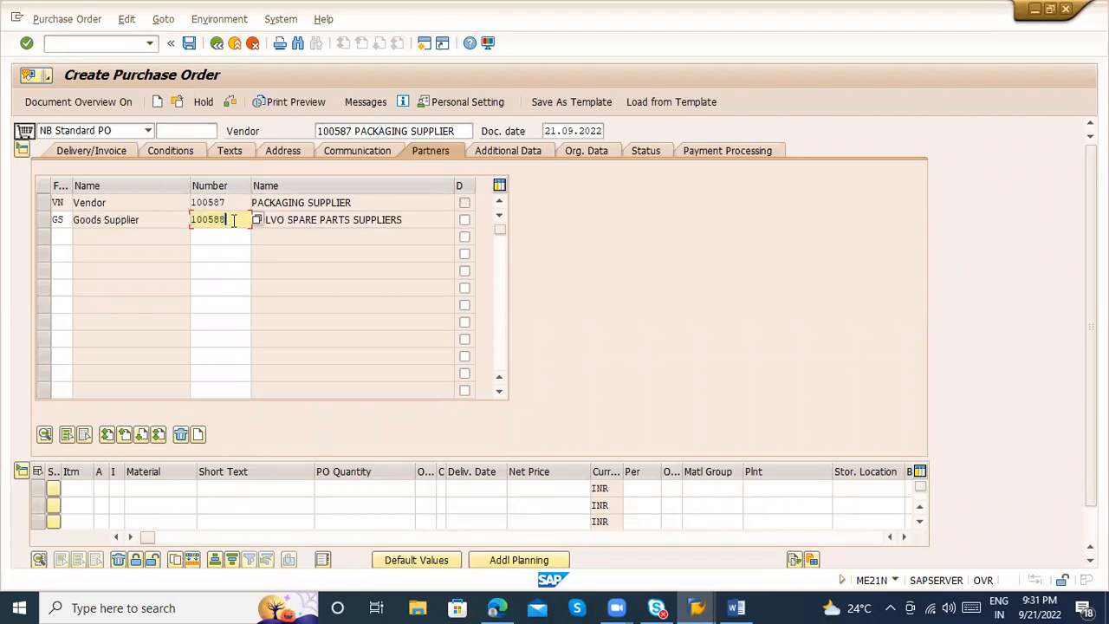
{"action": "left_click", "coordinate": [137, 219]}
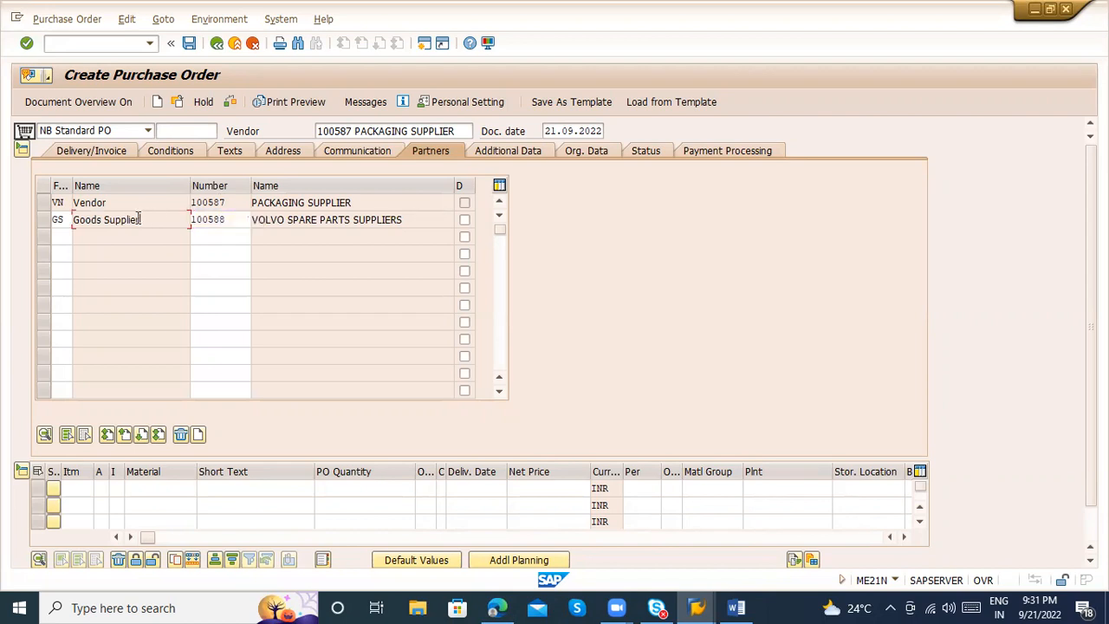
{"action": "left_click", "coordinate": [234, 220]}
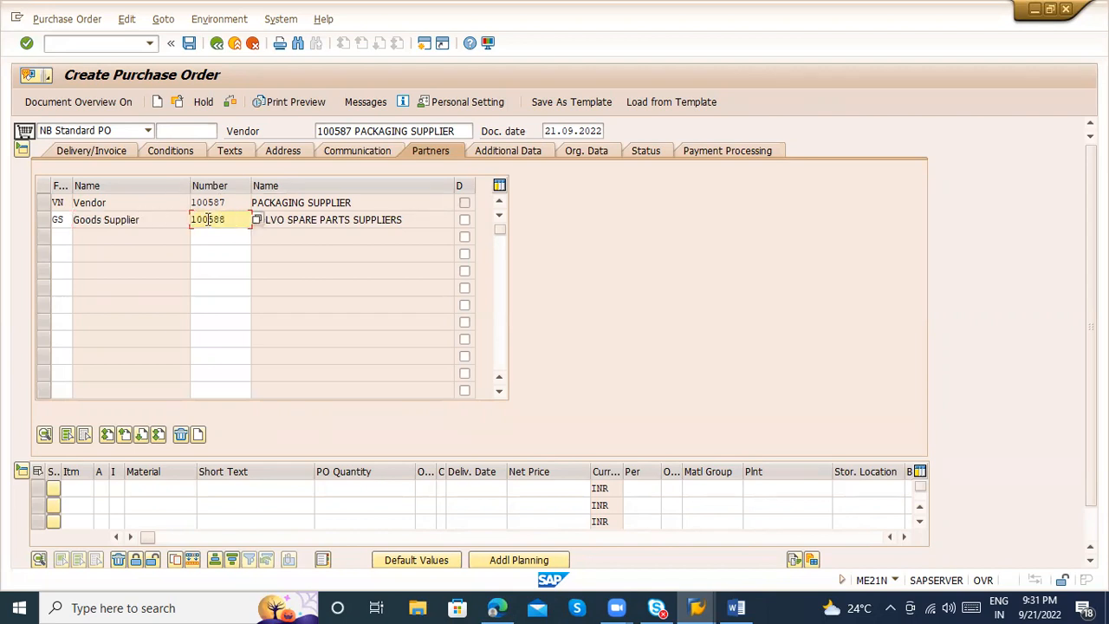
{"action": "left_click", "coordinate": [233, 202]}
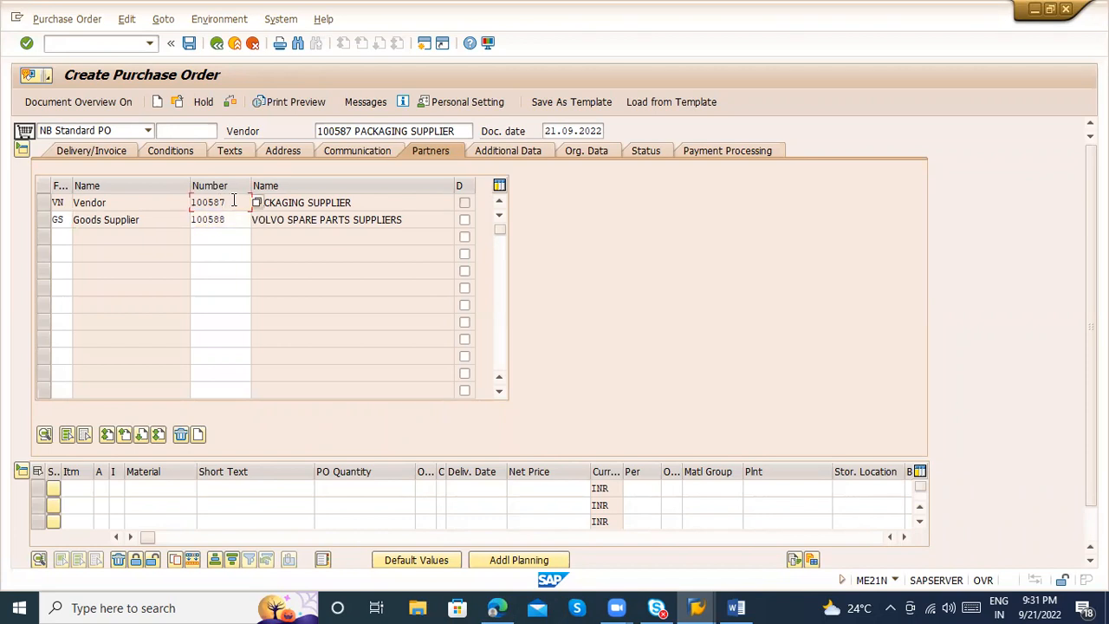
Add an invoicing partner to the purchase order with function IP and number 100589
{"action": "left_click", "coordinate": [227, 217]}
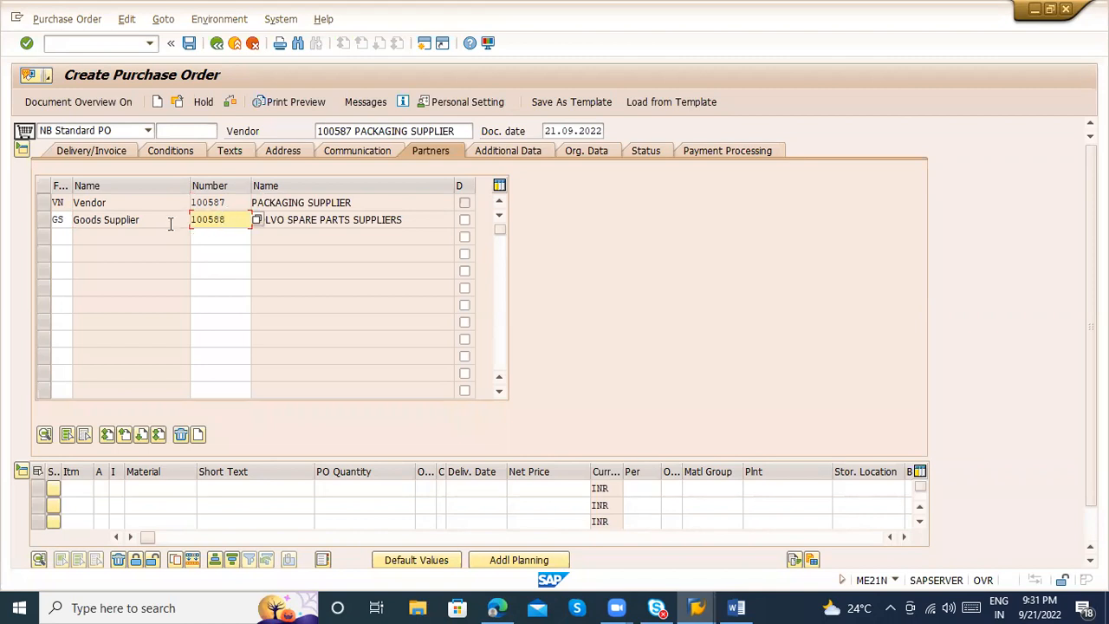
{"action": "left_click", "coordinate": [62, 235]}
{"action": "type", "text": "IP"}
{"action": "key", "text": "Tab"}
{"action": "type", "text": "100589"}
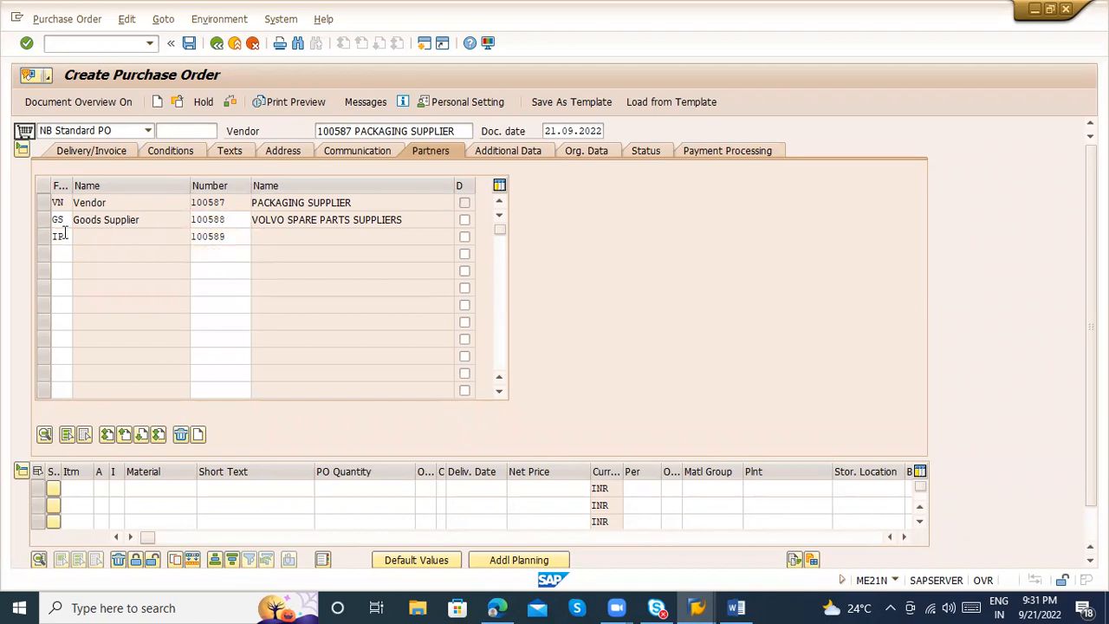
{"action": "key", "text": "Return"}
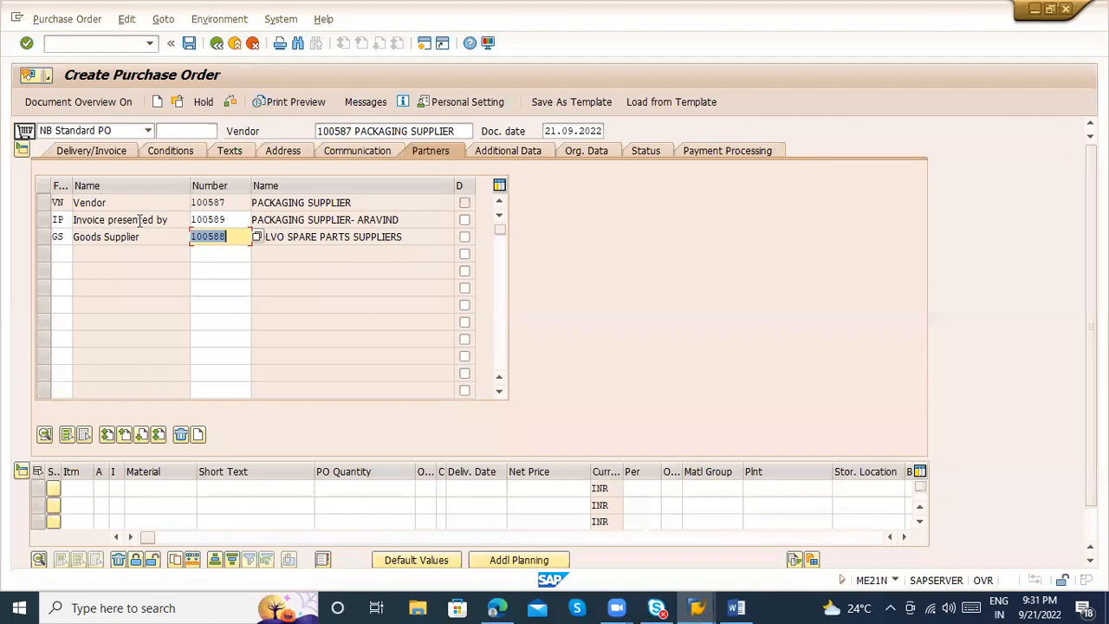
{"action": "left_click_drag", "start_coordinate": [173, 219], "coordinate": [76, 219]}
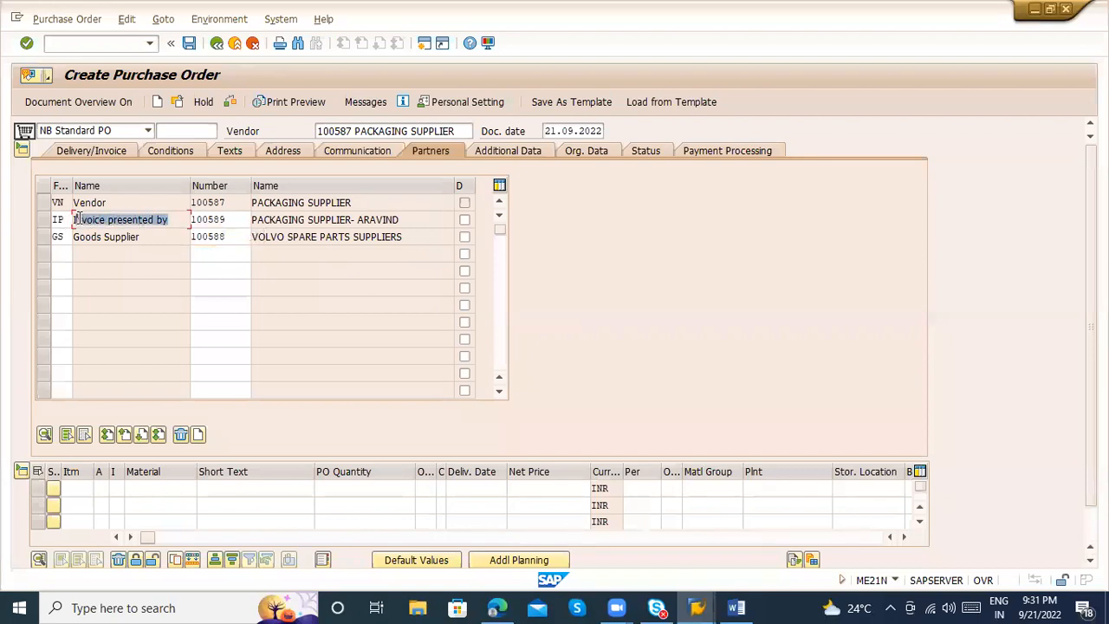
{"action": "left_click", "coordinate": [231, 219]}
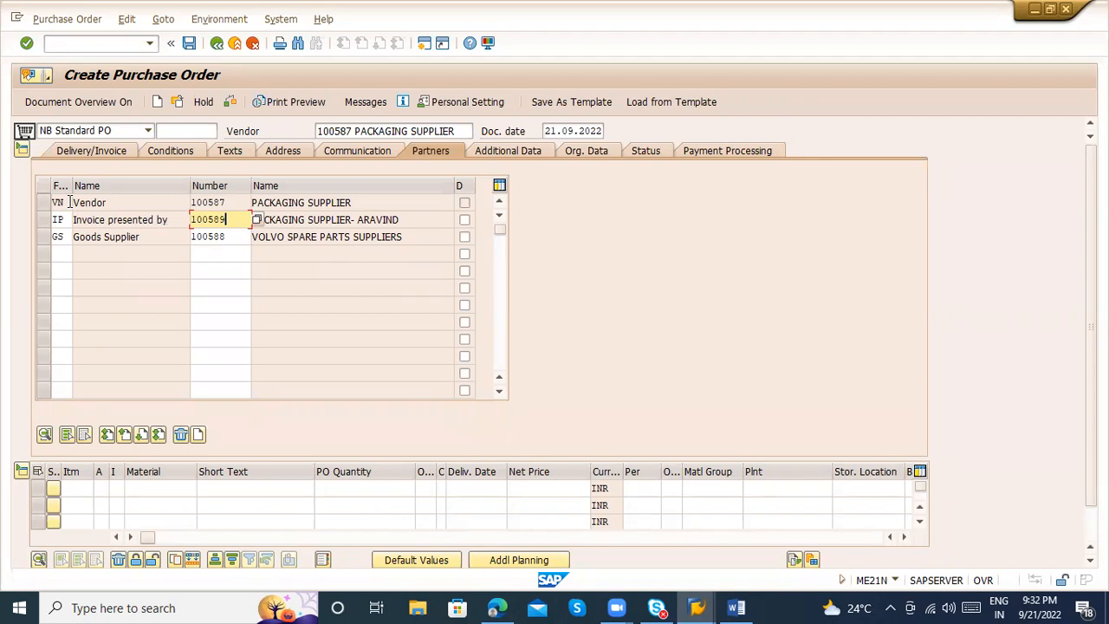
{"action": "left_click", "coordinate": [57, 253]}
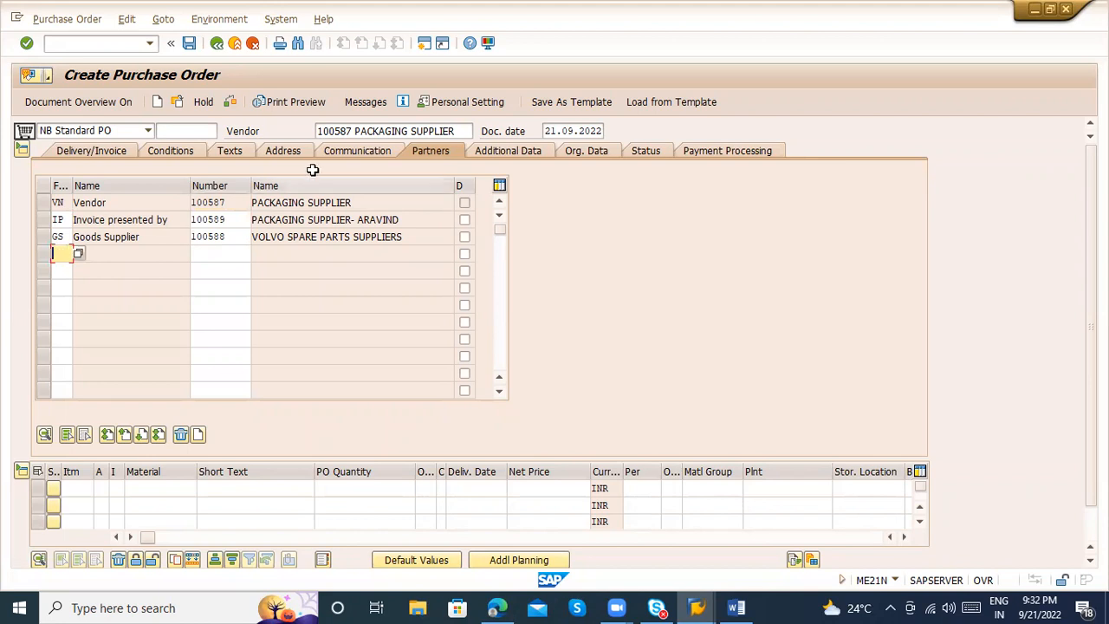
Review the header's organizational data and status figures, and go to the material of the first item line
{"action": "left_click", "coordinate": [591, 151]}
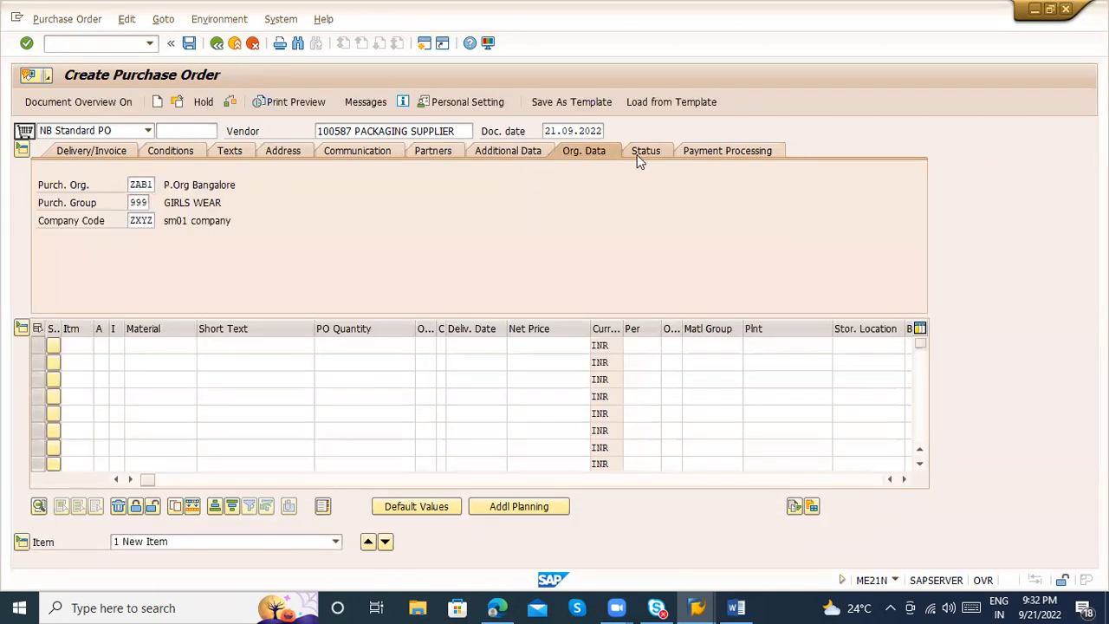
{"action": "left_click", "coordinate": [641, 153]}
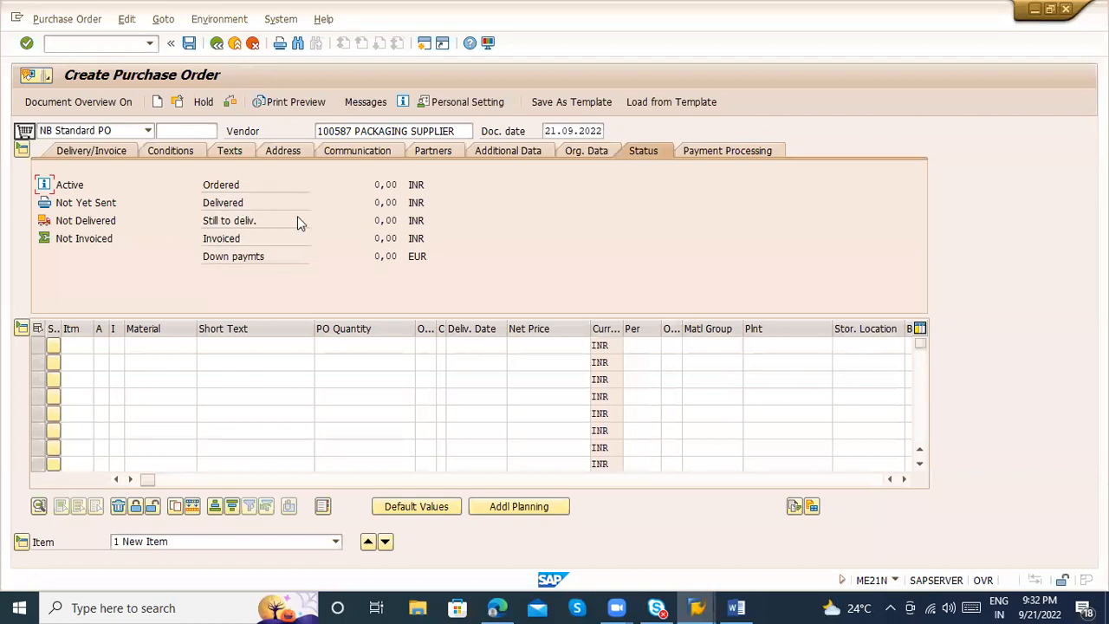
{"action": "left_click", "coordinate": [154, 346]}
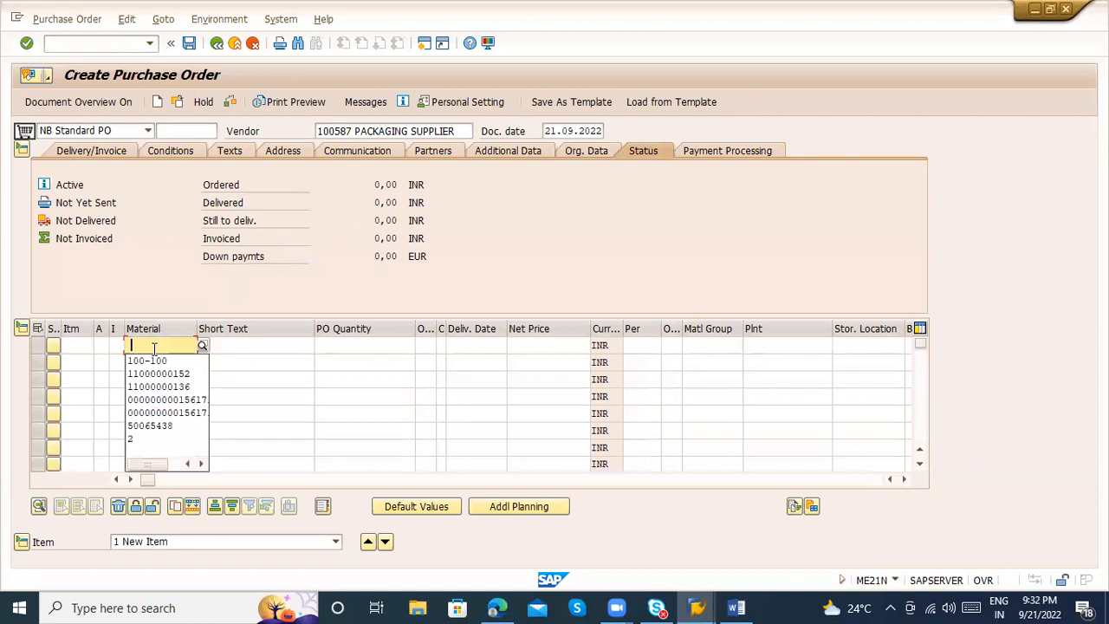
{"action": "key", "text": "BackSpace"}
Run the MM60 materials list for plant ZAB1 in a new session and take material number 50065896 from it
{"action": "left_click", "coordinate": [73, 44]}
{"action": "type", "text": "/omm60"}
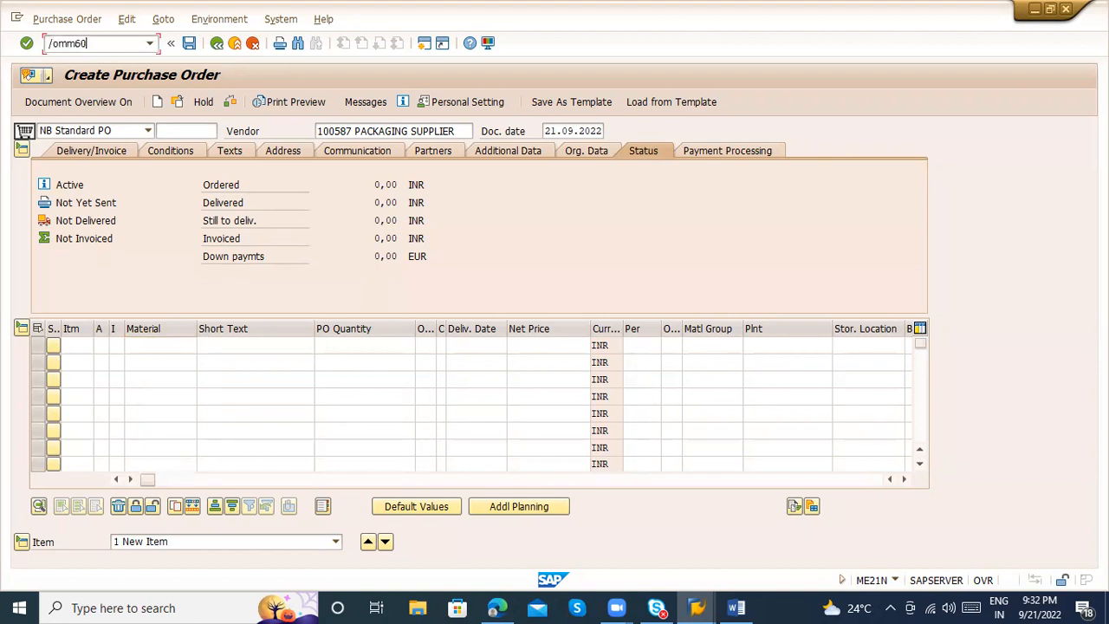
{"action": "key", "text": "Return"}
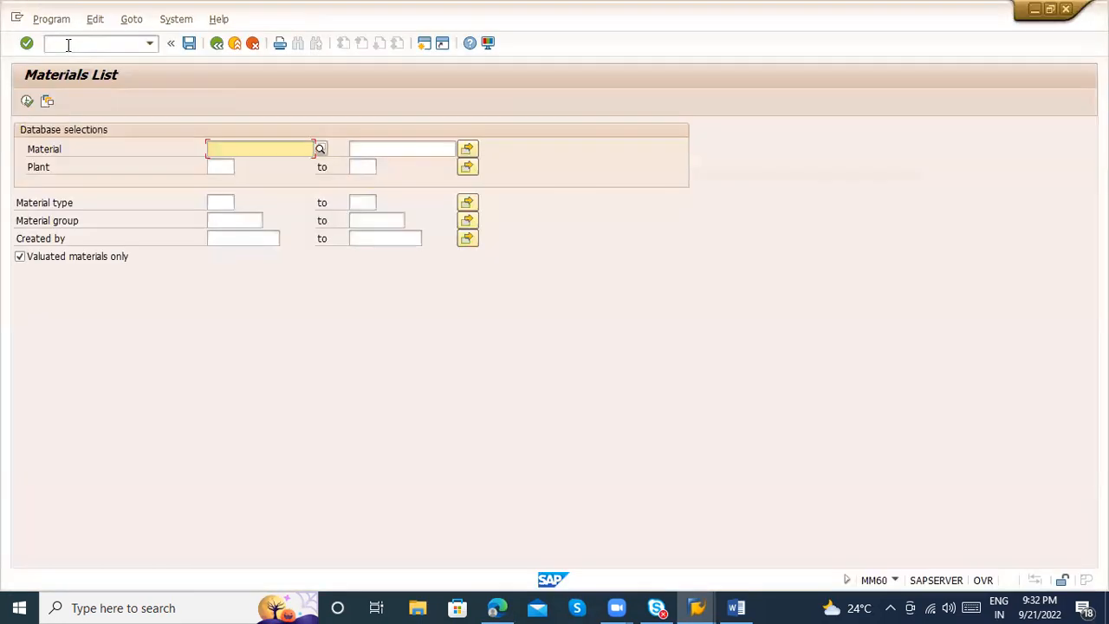
{"action": "left_click", "coordinate": [221, 163]}
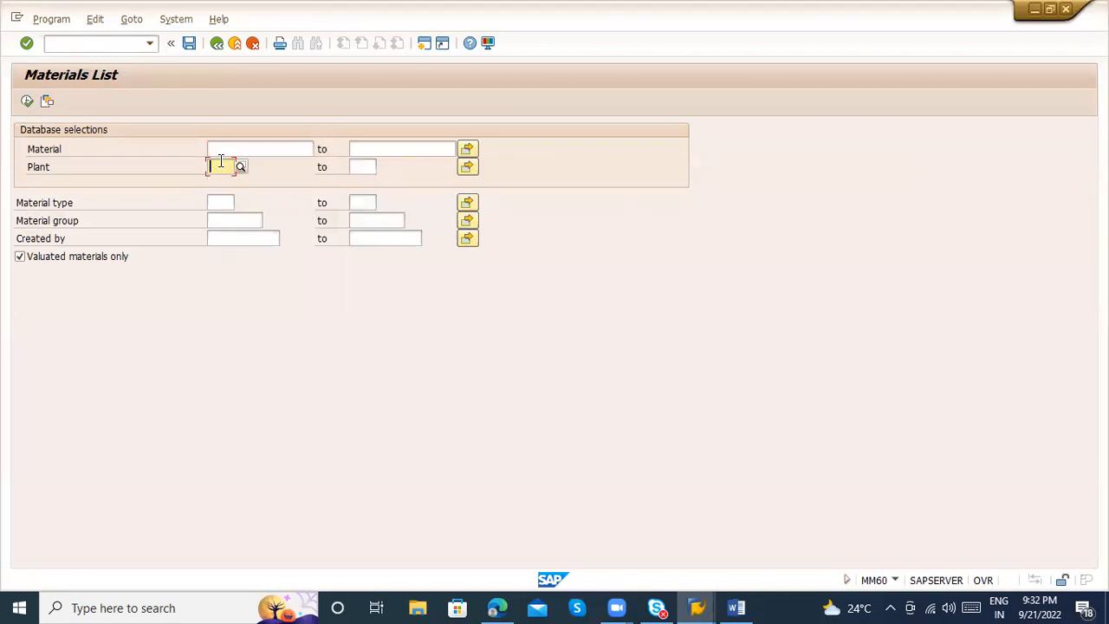
{"action": "type", "text": "ZAB1"}
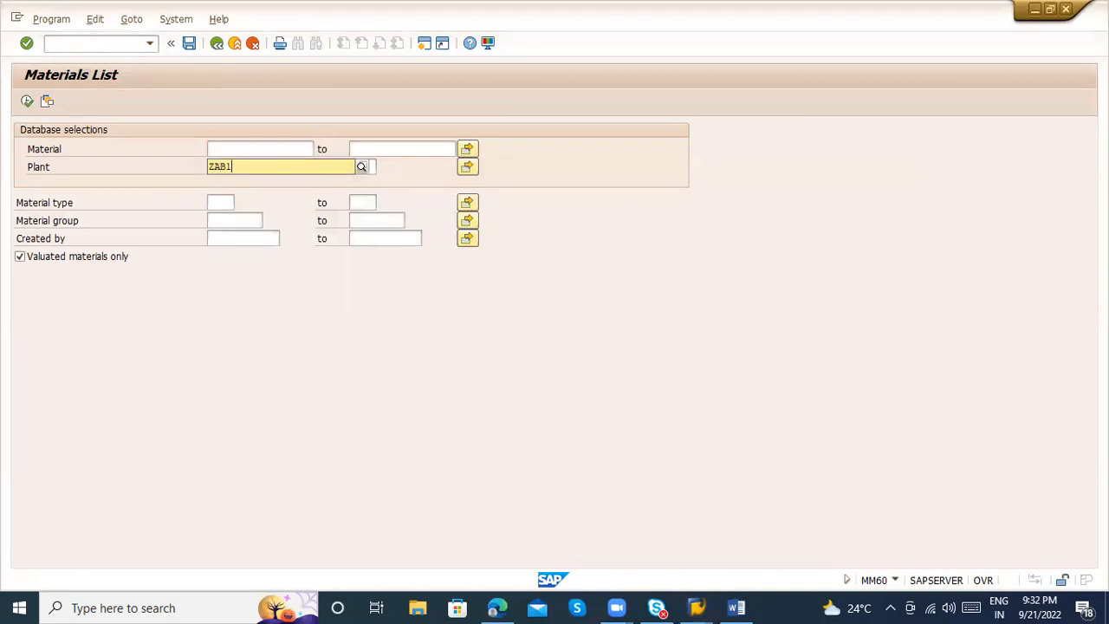
{"action": "left_click", "coordinate": [257, 197]}
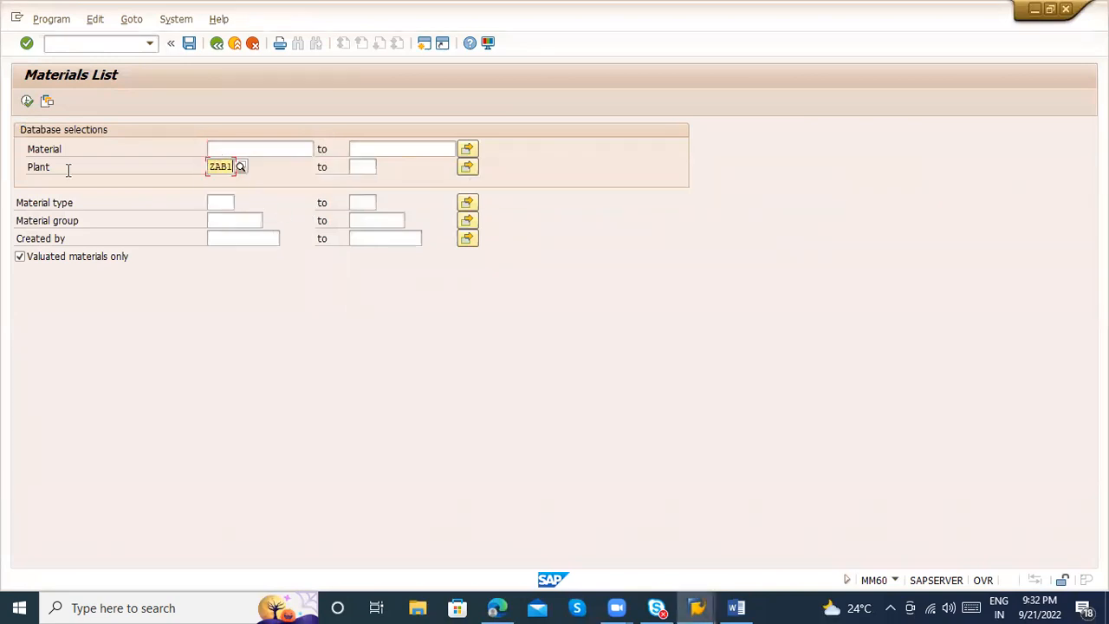
{"action": "left_click", "coordinate": [27, 100]}
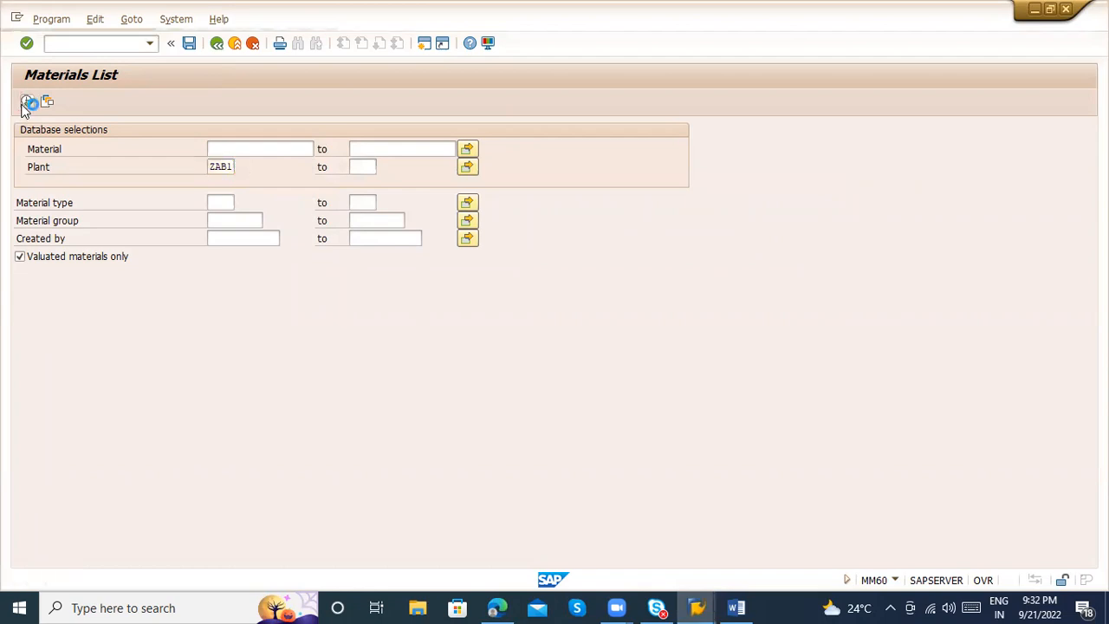
{"action": "left_click", "coordinate": [41, 149]}
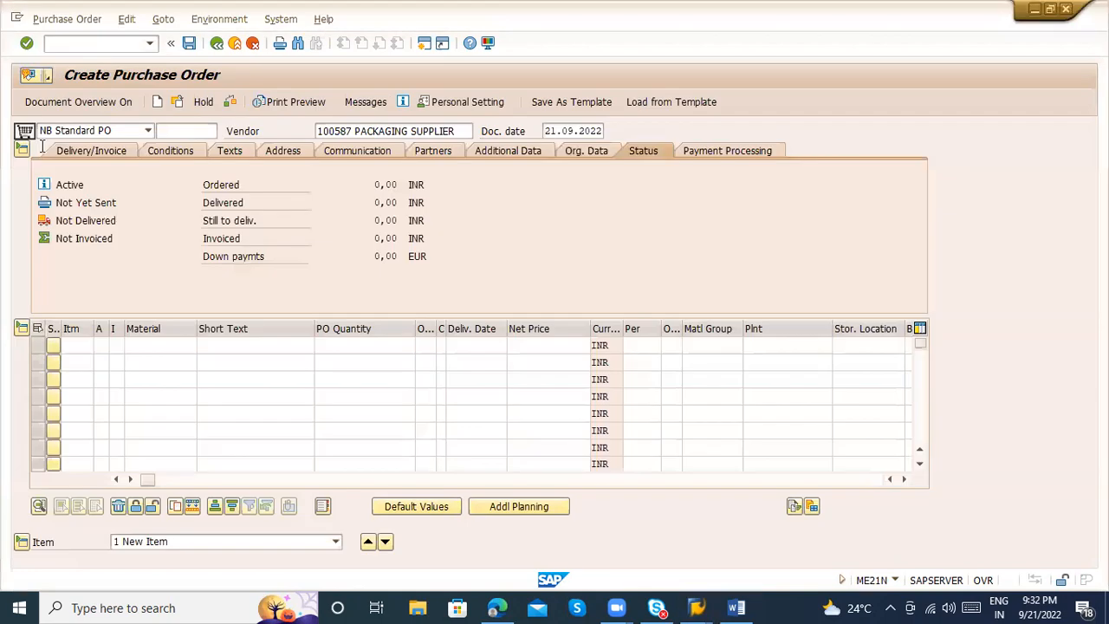
Enter the first order item with material 50065896, plant ZAB1 and a quantity of 100
{"action": "type", "text": "50065896"}
{"action": "key", "text": "Return"}
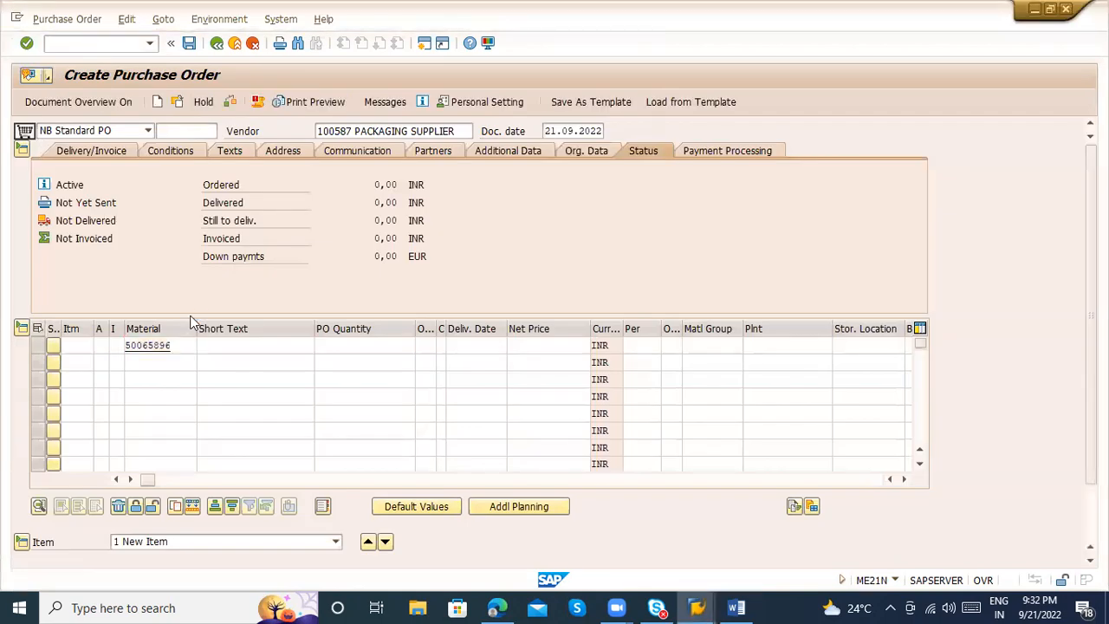
{"action": "type", "text": "ZABC"}
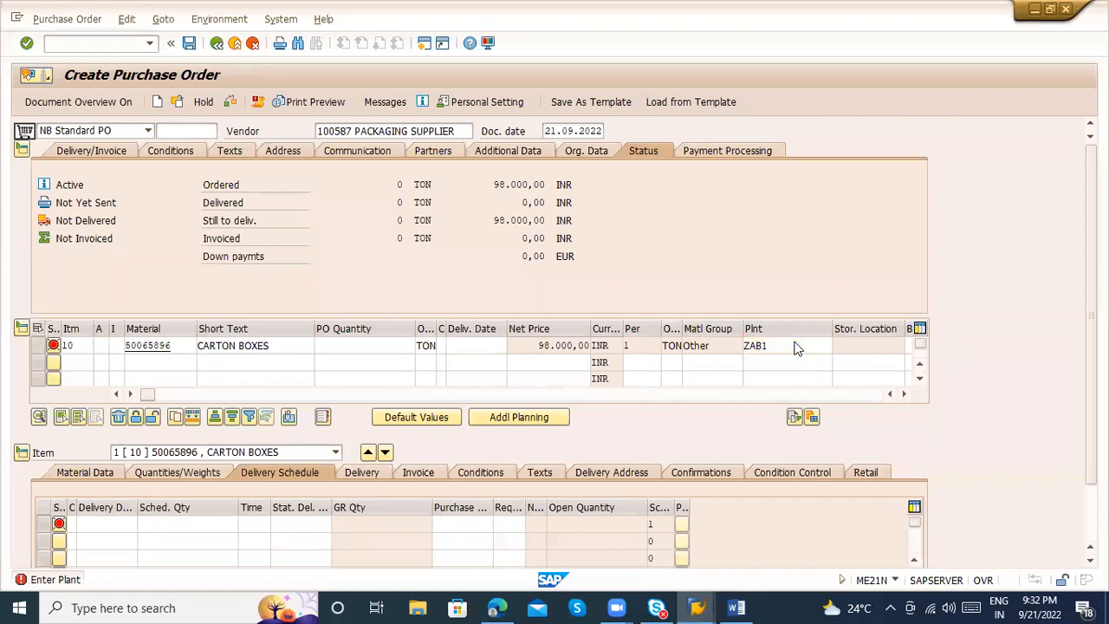
{"action": "key", "text": "Return"}
{"action": "left_click", "coordinate": [766, 356]}
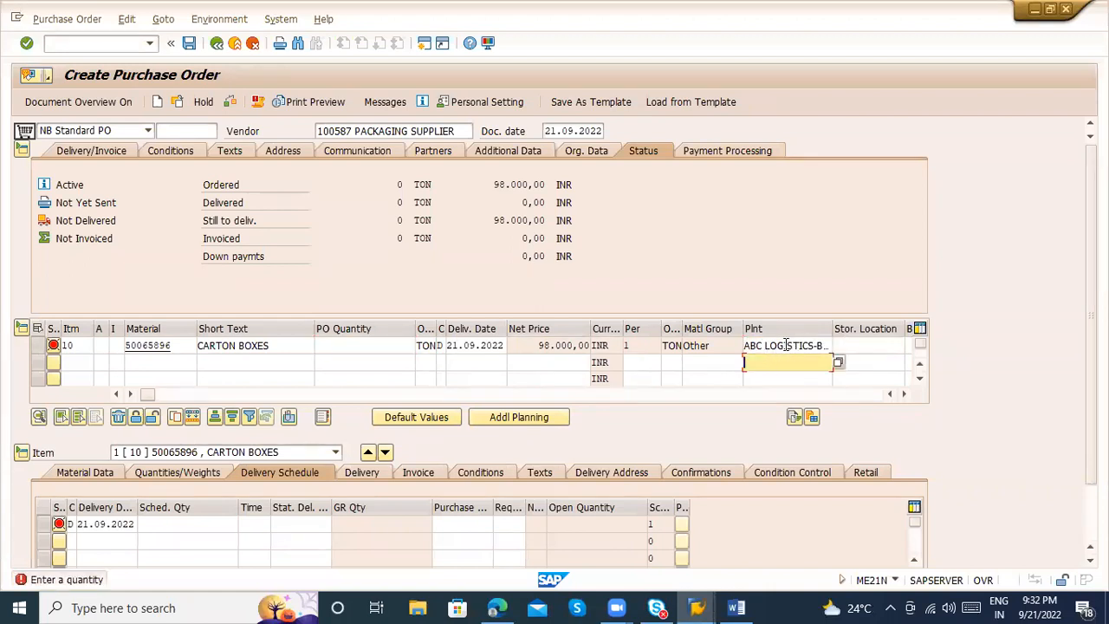
{"action": "left_click", "coordinate": [378, 343]}
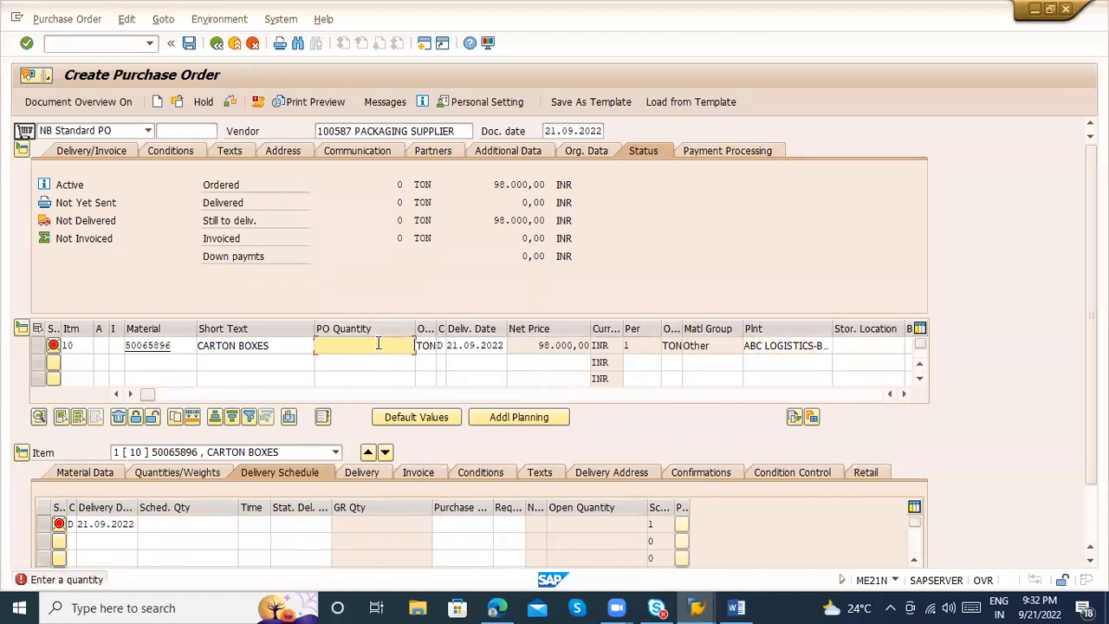
{"action": "type", "text": "100"}
{"action": "key", "text": "Return"}
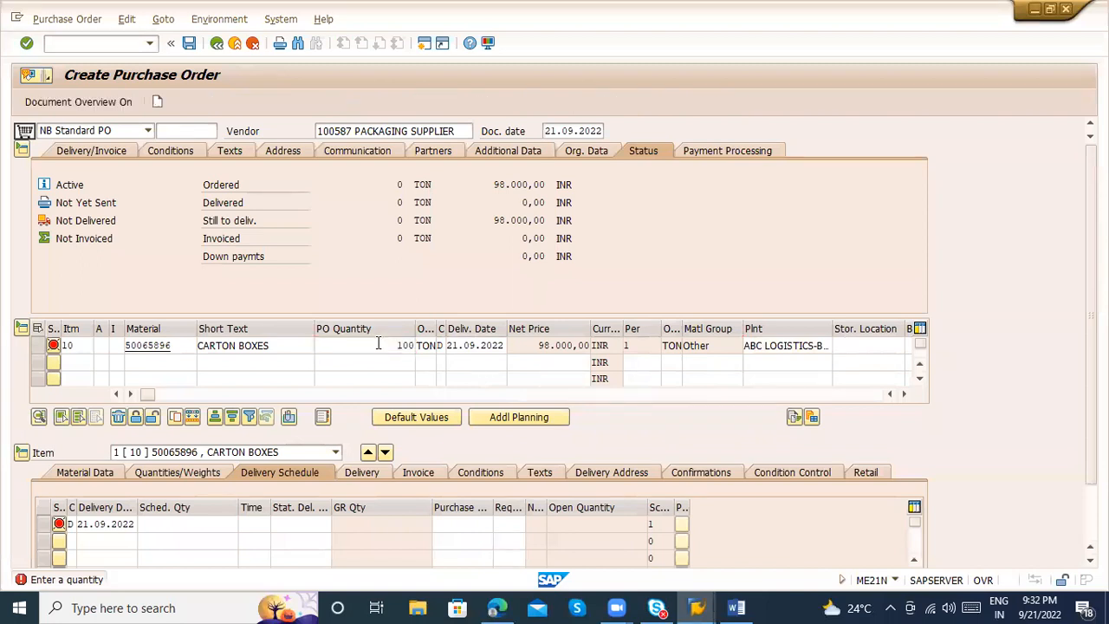
Compare the item's order quantity with the ordered, delivered, still-to-deliver and invoiced quantities in the header status
{"action": "double_click", "coordinate": [399, 344]}
{"action": "left_click", "coordinate": [400, 345]}
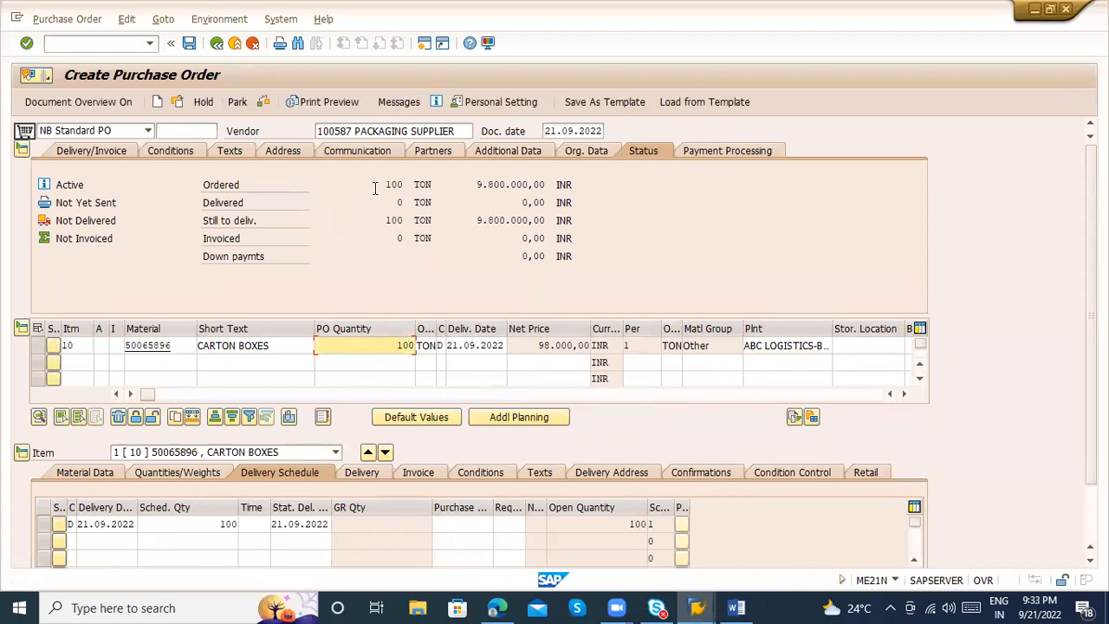
{"action": "left_click", "coordinate": [378, 333]}
{"action": "left_click", "coordinate": [371, 328]}
{"action": "double_click", "coordinate": [399, 344]}
{"action": "left_click_drag", "start_coordinate": [383, 183], "coordinate": [412, 181]}
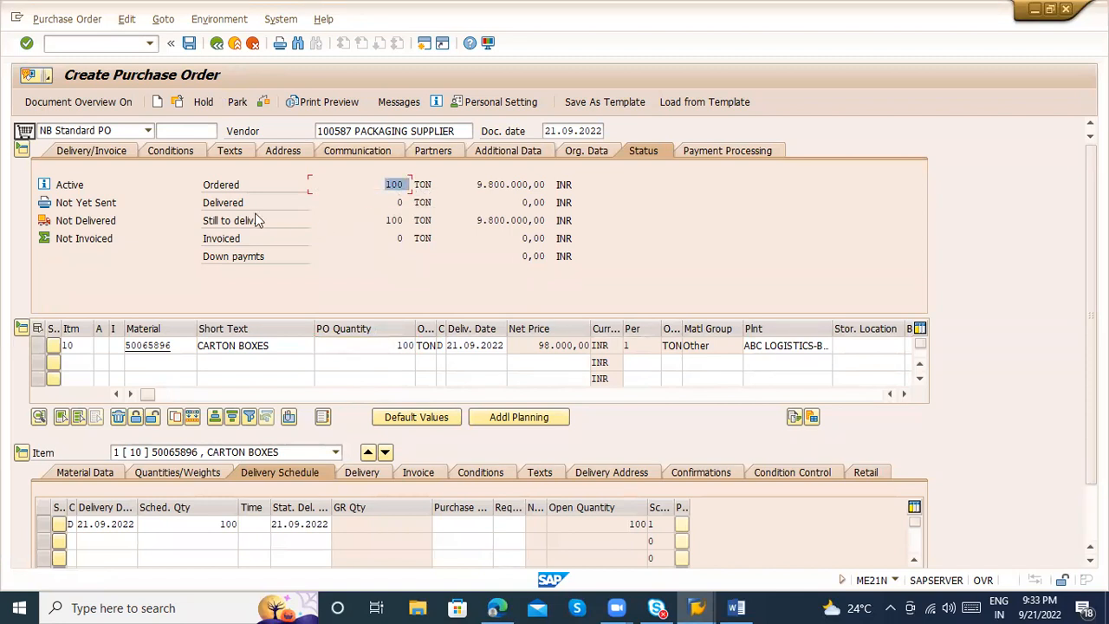
{"action": "left_click", "coordinate": [390, 220]}
{"action": "left_click", "coordinate": [377, 199]}
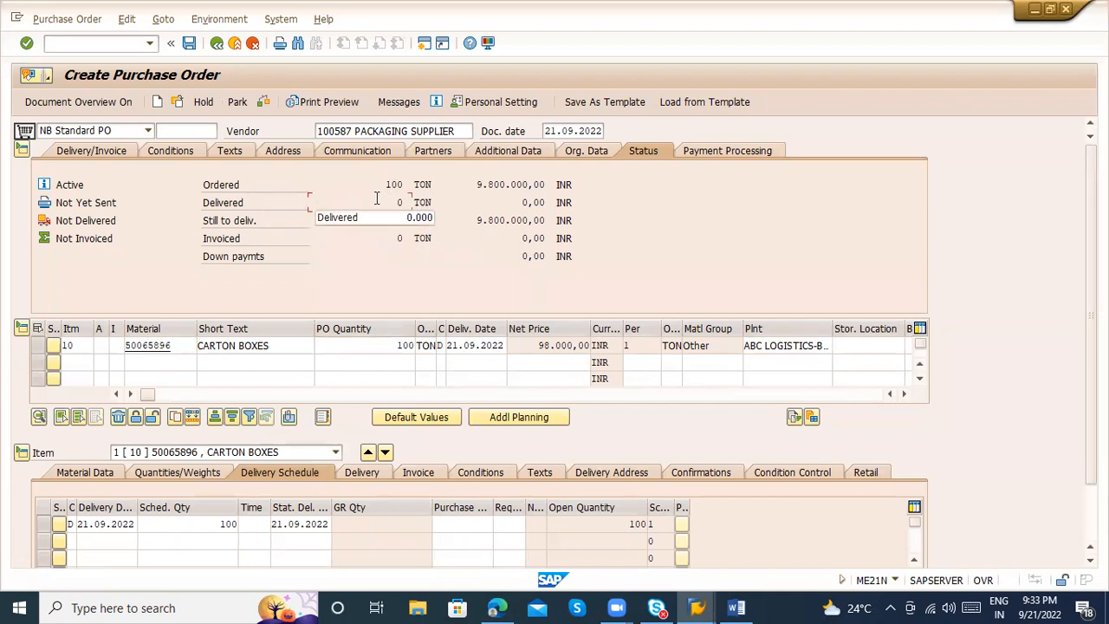
{"action": "left_click", "coordinate": [376, 235]}
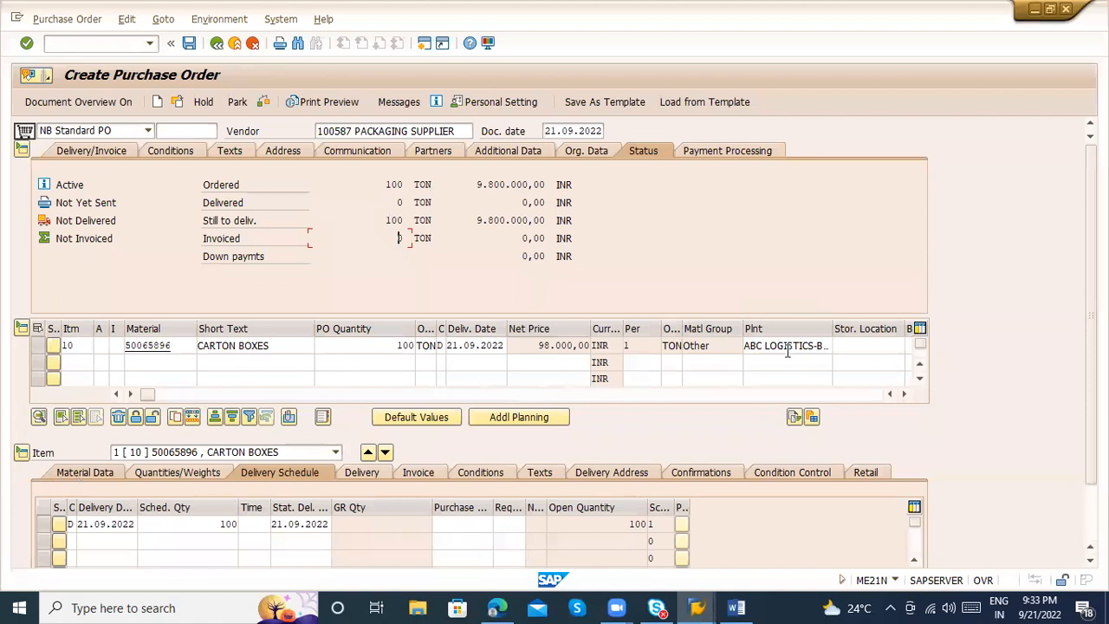
Examine the first item line and the selection list of items in the item details
{"action": "scroll", "coordinate": [1090, 346], "scroll_direction": "down", "scroll_amount": 2}
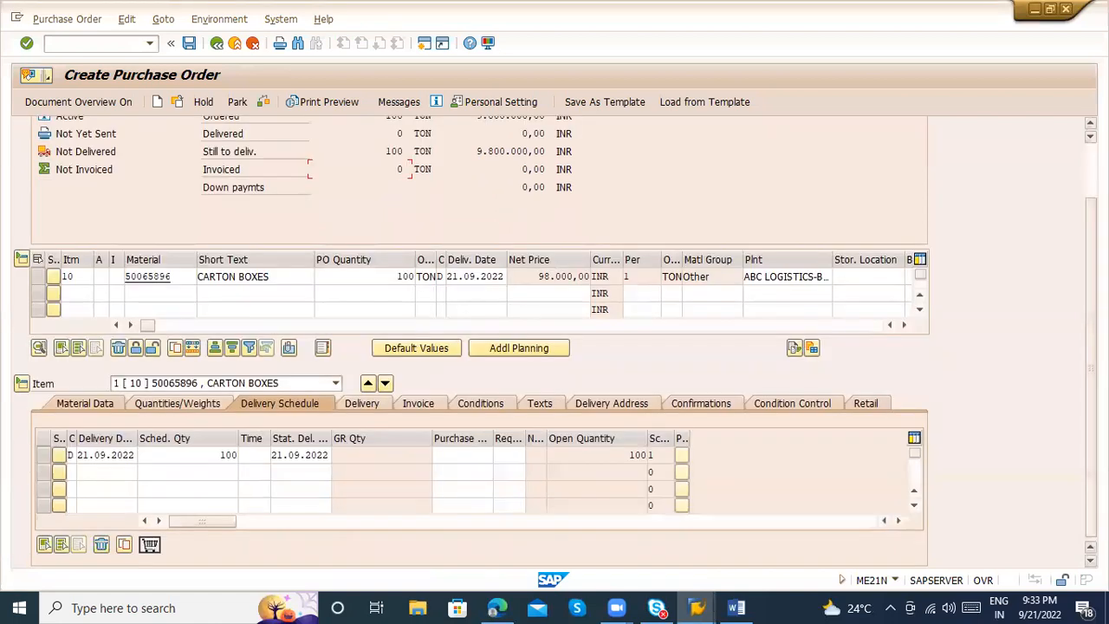
{"action": "left_click", "coordinate": [38, 276]}
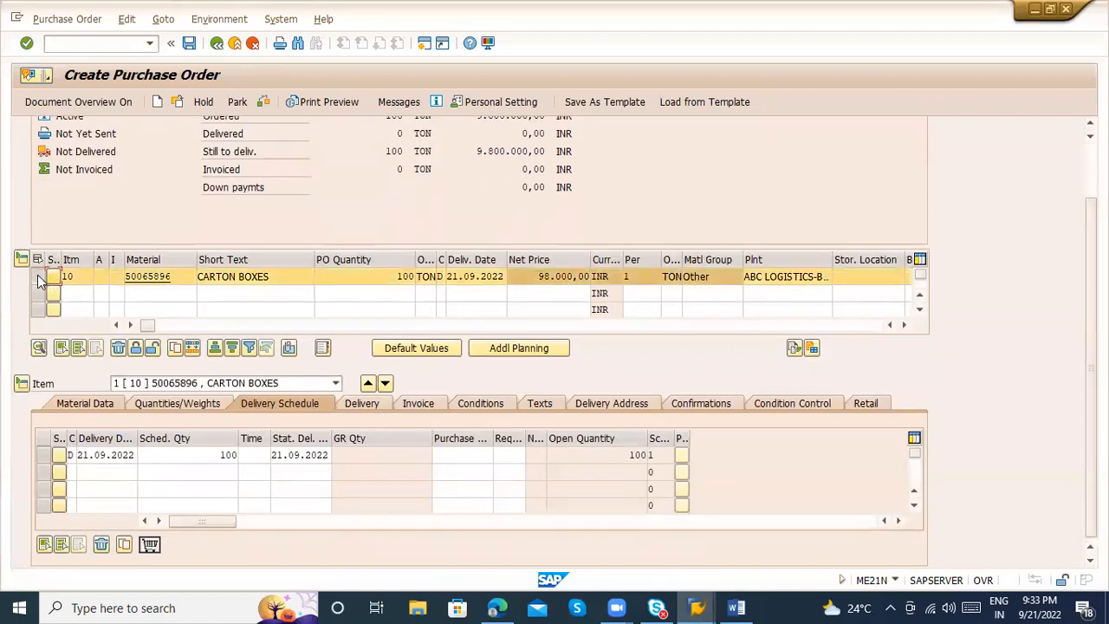
{"action": "left_click", "coordinate": [37, 276]}
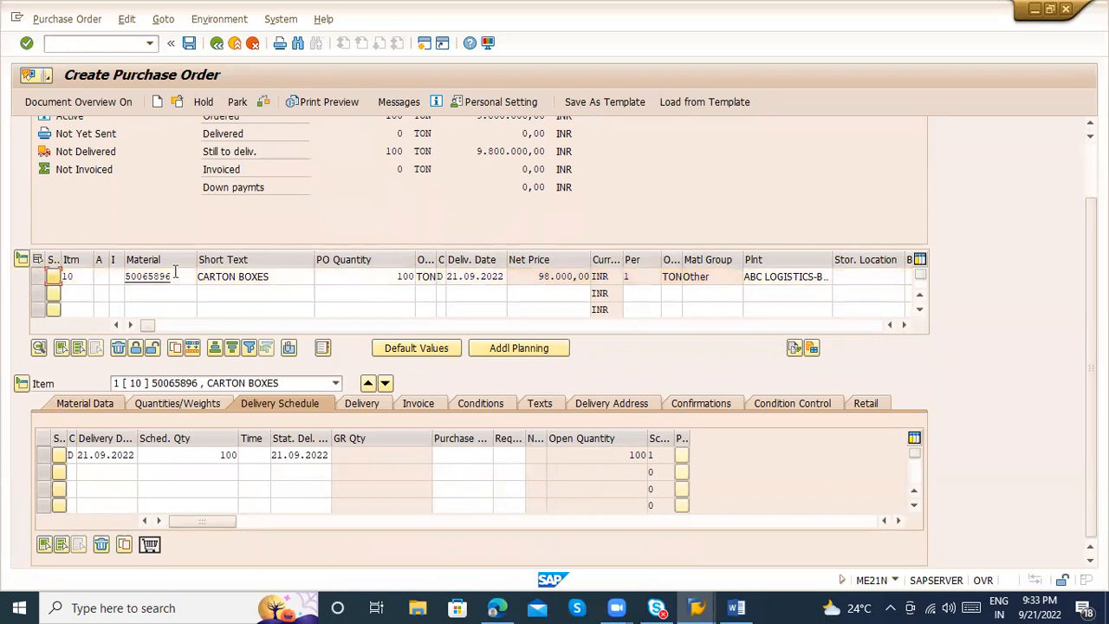
{"action": "left_click_drag", "start_coordinate": [175, 273], "coordinate": [111, 275]}
{"action": "left_click", "coordinate": [172, 384]}
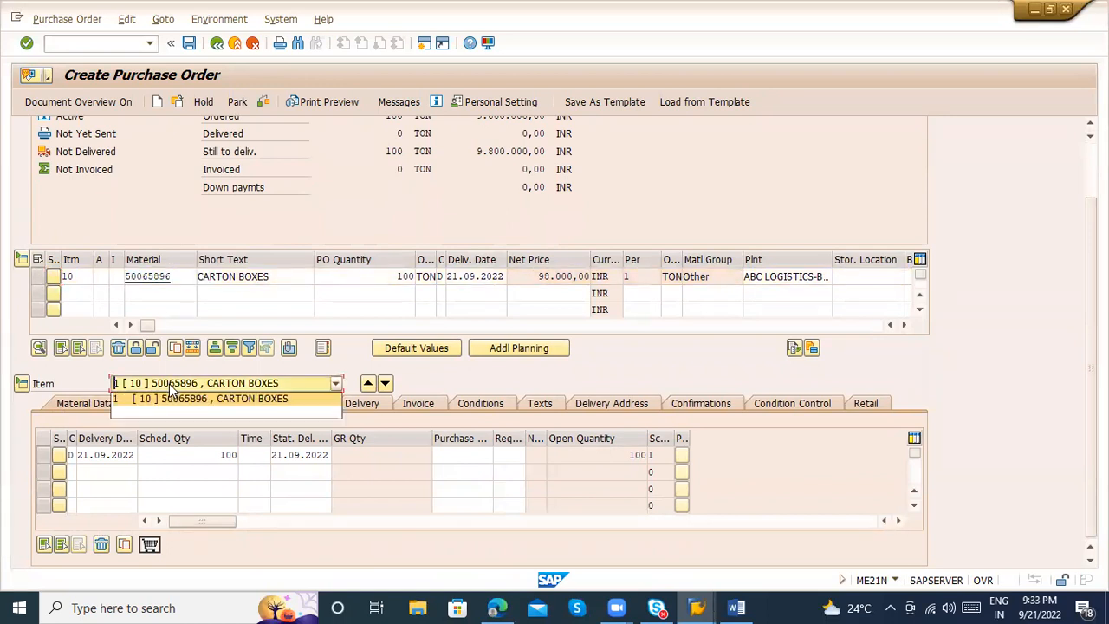
Add a second order item with material 50065896 and plant ZAB1
{"action": "left_click", "coordinate": [139, 299]}
{"action": "left_click", "coordinate": [133, 293]}
{"action": "key", "text": "Down"}
{"action": "key", "text": "Down"}
{"action": "key", "text": "Up"}
{"action": "key", "text": "Return"}
{"action": "key", "text": "Tab"}
{"action": "key", "text": "Tab"}
{"action": "key", "text": "Tab"}
{"action": "key", "text": "Tab"}
{"action": "key", "text": "Tab"}
{"action": "key", "text": "Tab"}
{"action": "key", "text": "Tab"}
{"action": "key", "text": "Tab"}
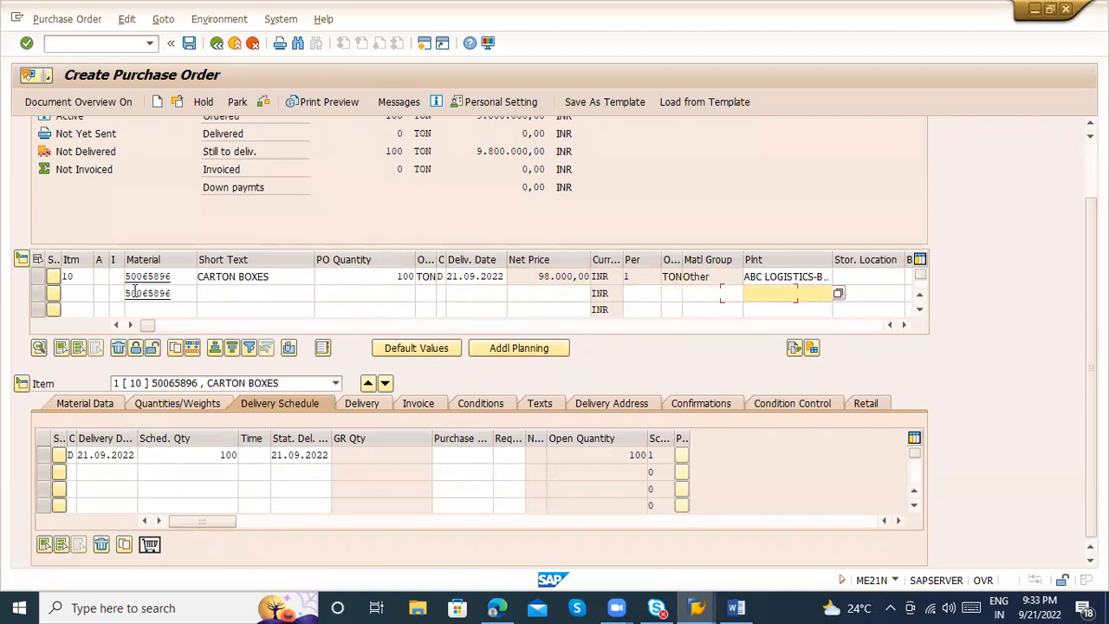
{"action": "key", "text": "Down"}
{"action": "key", "text": "Down"}
{"action": "key", "text": "Return"}
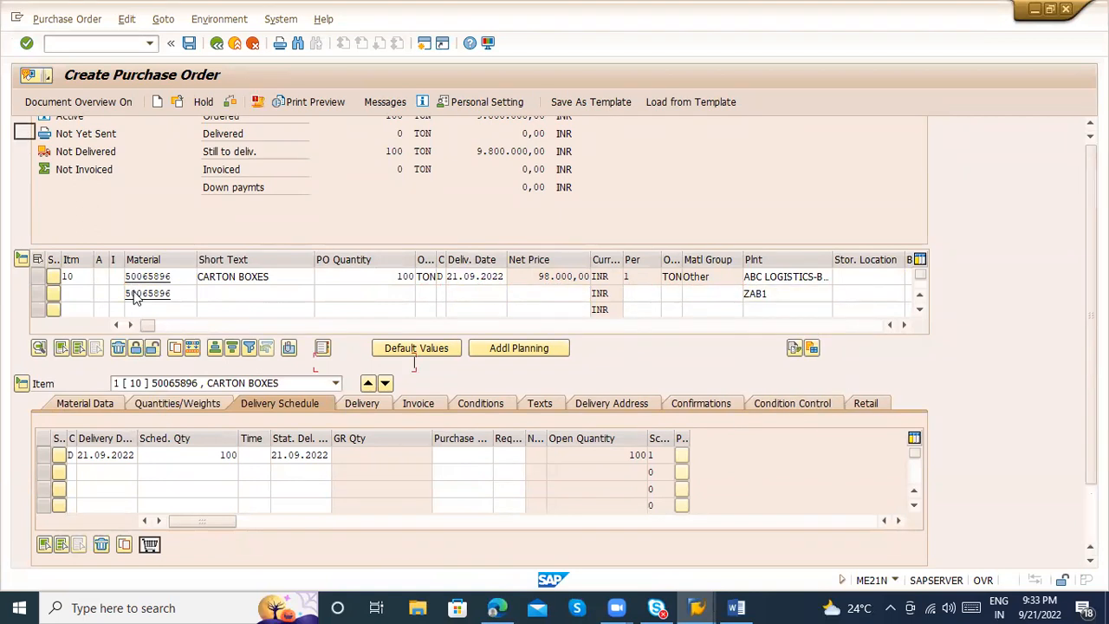
Set the second item's order quantity to 120 and view the selection list of items in the item details
{"action": "key", "text": "Return"}
{"action": "type", "text": "12"}
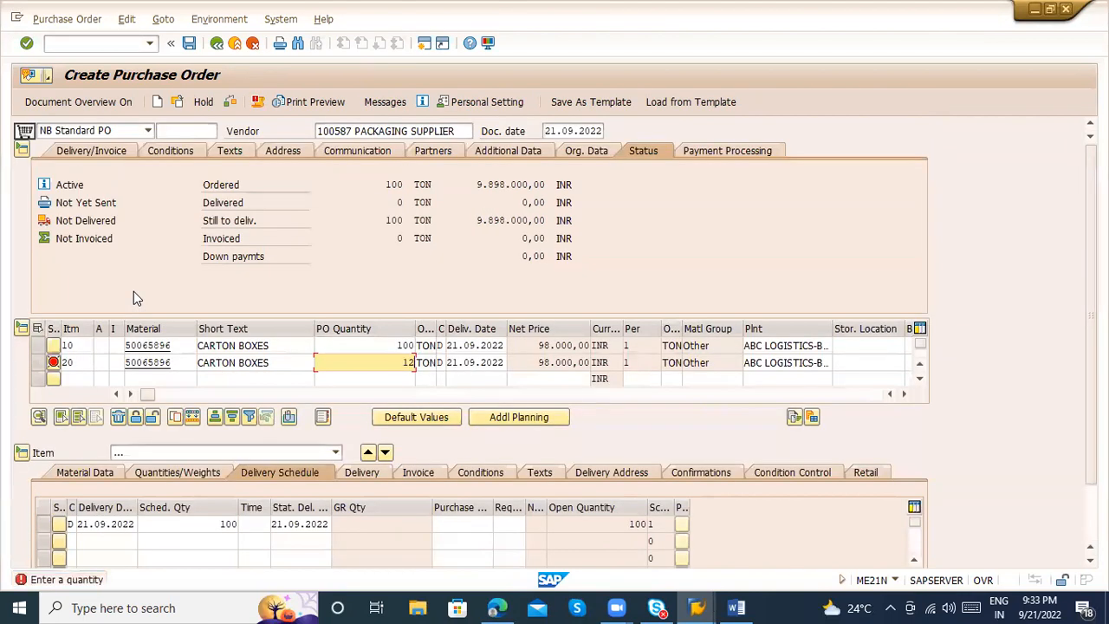
{"action": "type", "text": "0"}
{"action": "key", "text": "Return"}
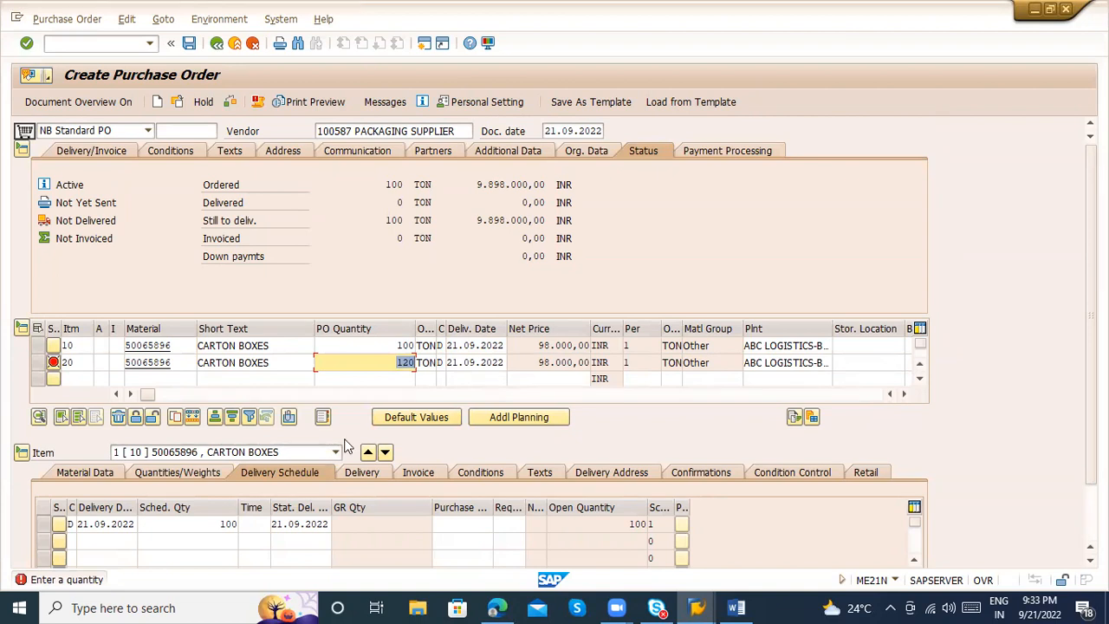
{"action": "left_click", "coordinate": [271, 454]}
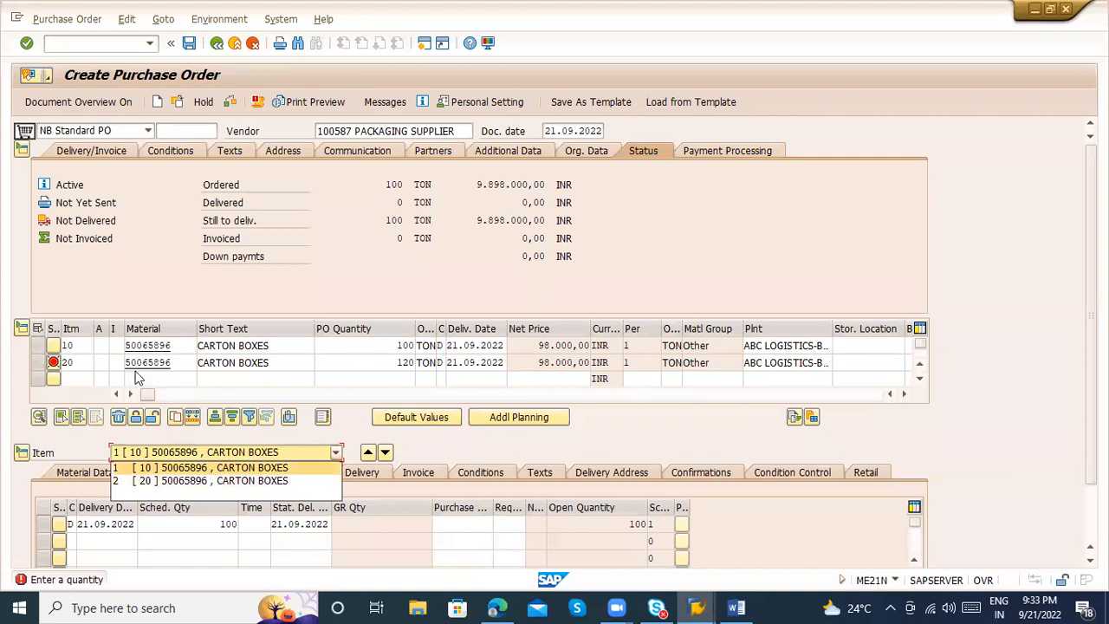
{"action": "left_click", "coordinate": [162, 280]}
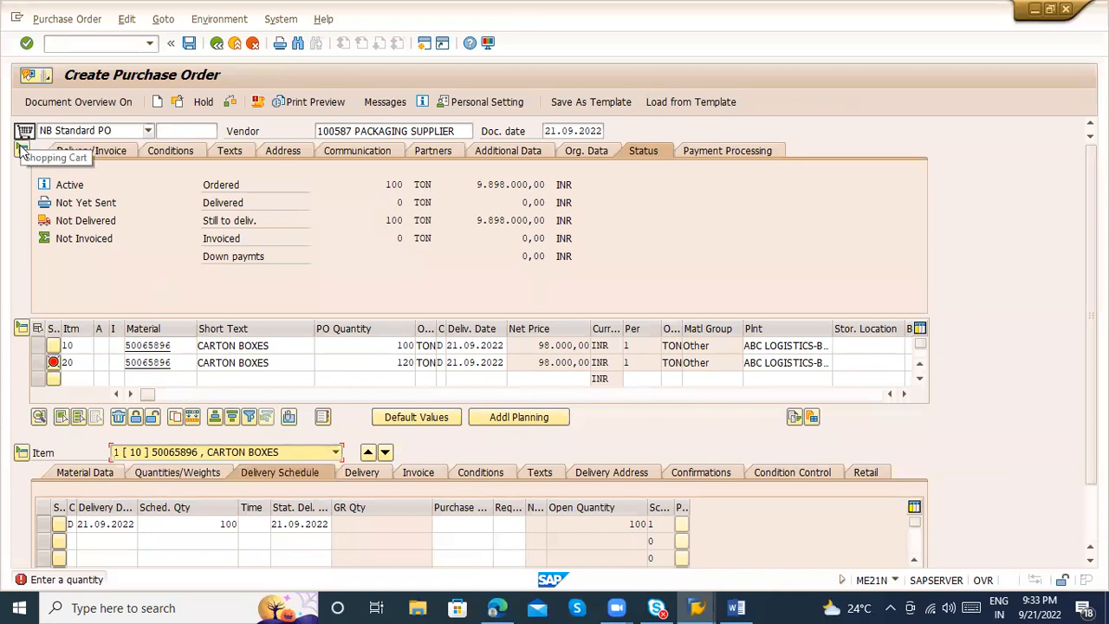
Collapse and reopen the item details and the item overview in turn while the header stays collapsed
{"action": "left_click", "coordinate": [172, 185]}
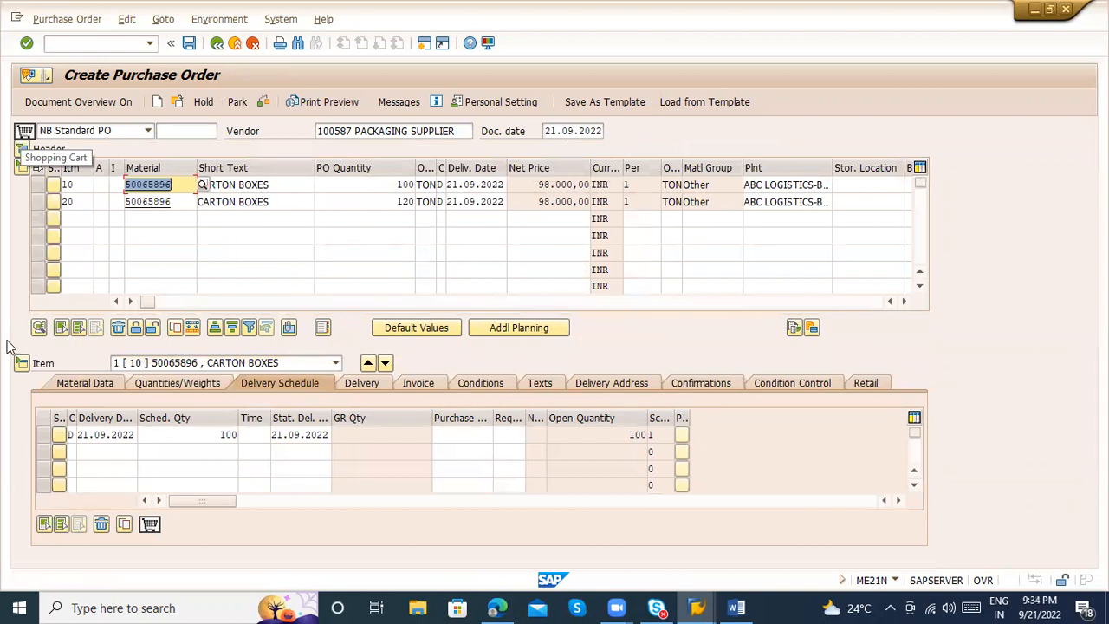
{"action": "left_click", "coordinate": [160, 222]}
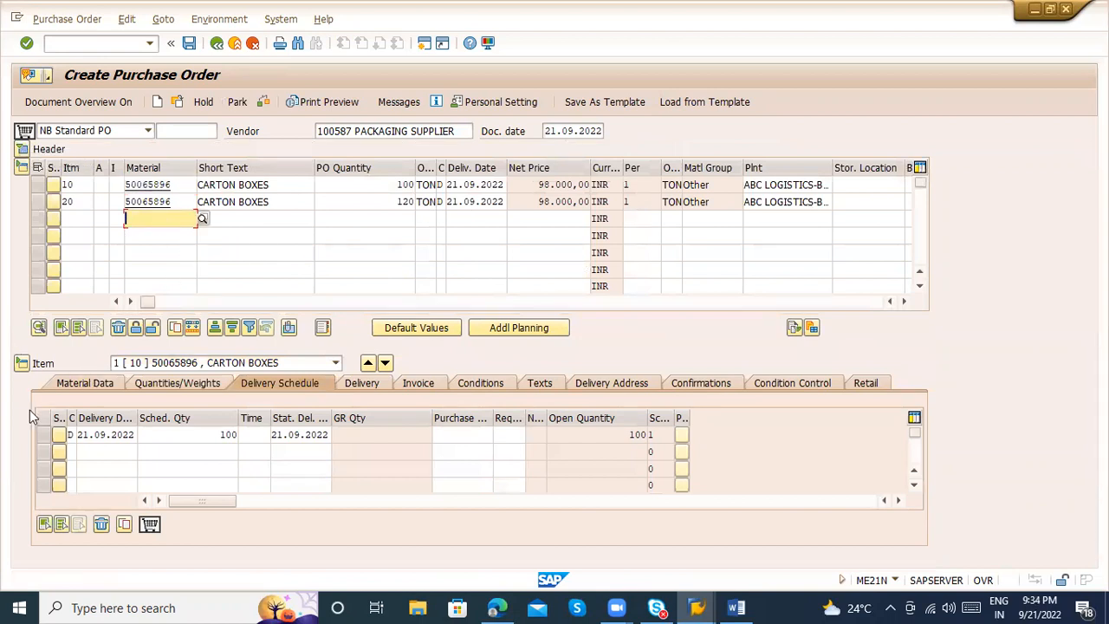
{"action": "left_click", "coordinate": [23, 364]}
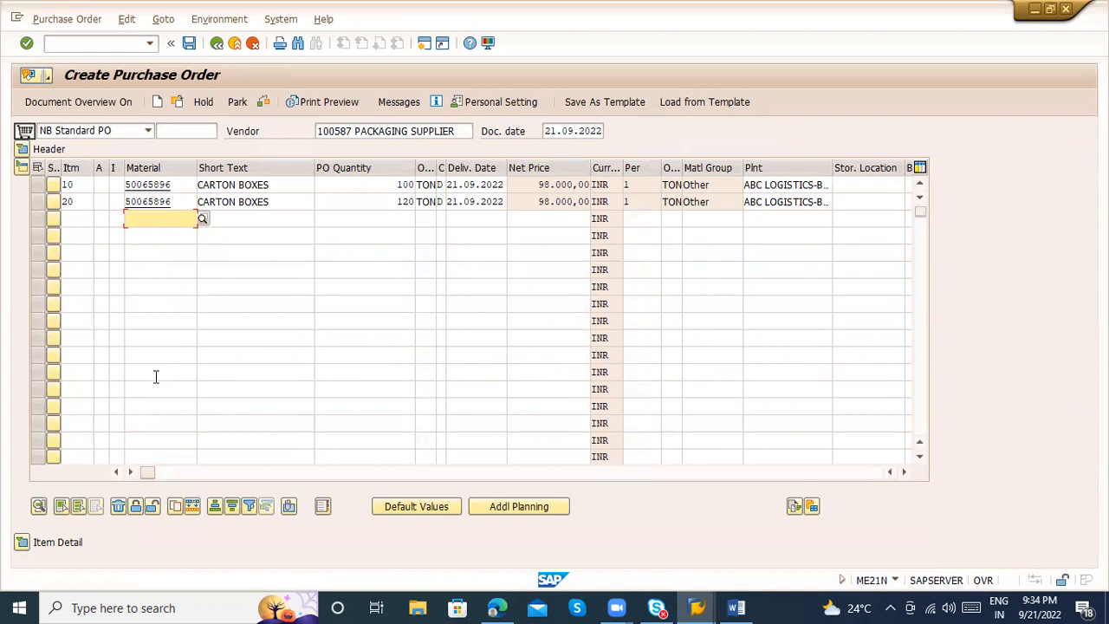
{"action": "left_click", "coordinate": [20, 168]}
{"action": "left_click", "coordinate": [21, 202]}
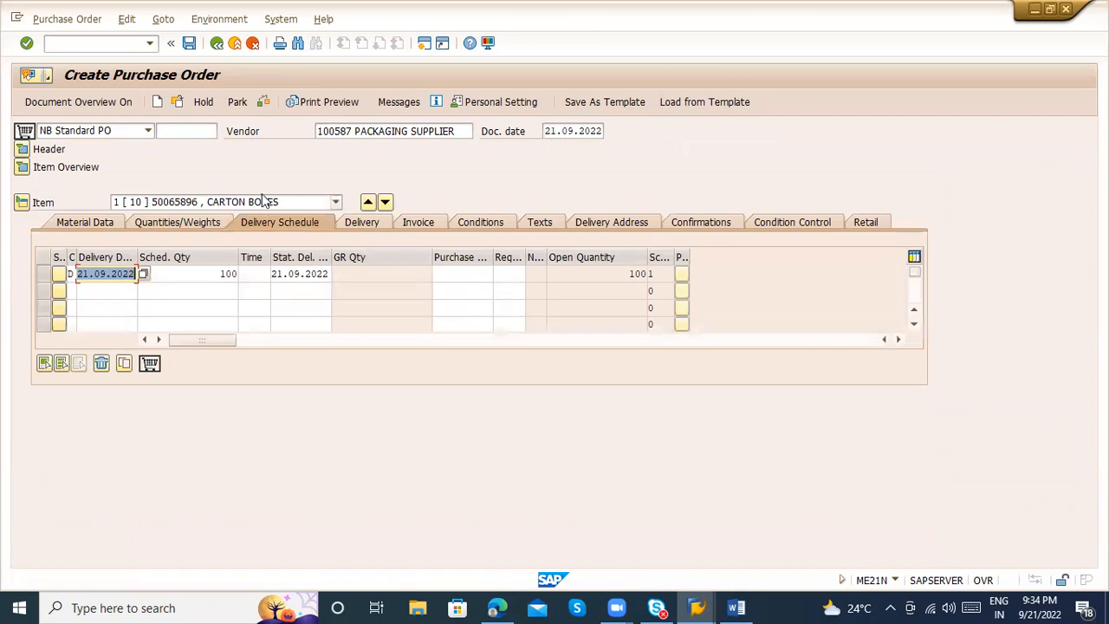
{"action": "left_click", "coordinate": [21, 166]}
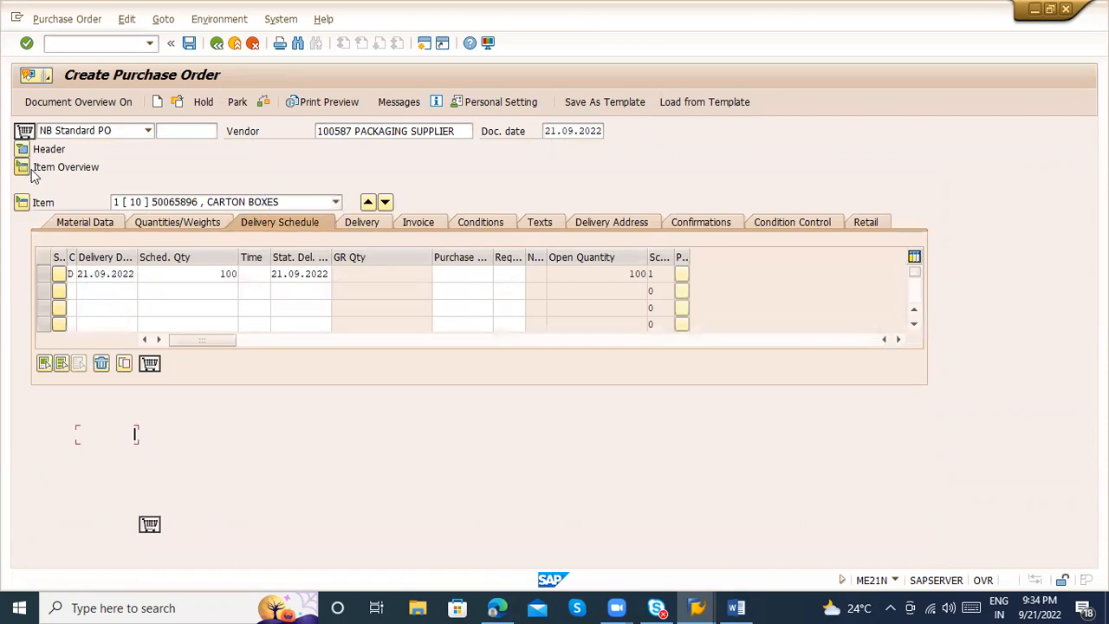
Switch the item details to the second item and display its material data
{"action": "left_click", "coordinate": [39, 187]}
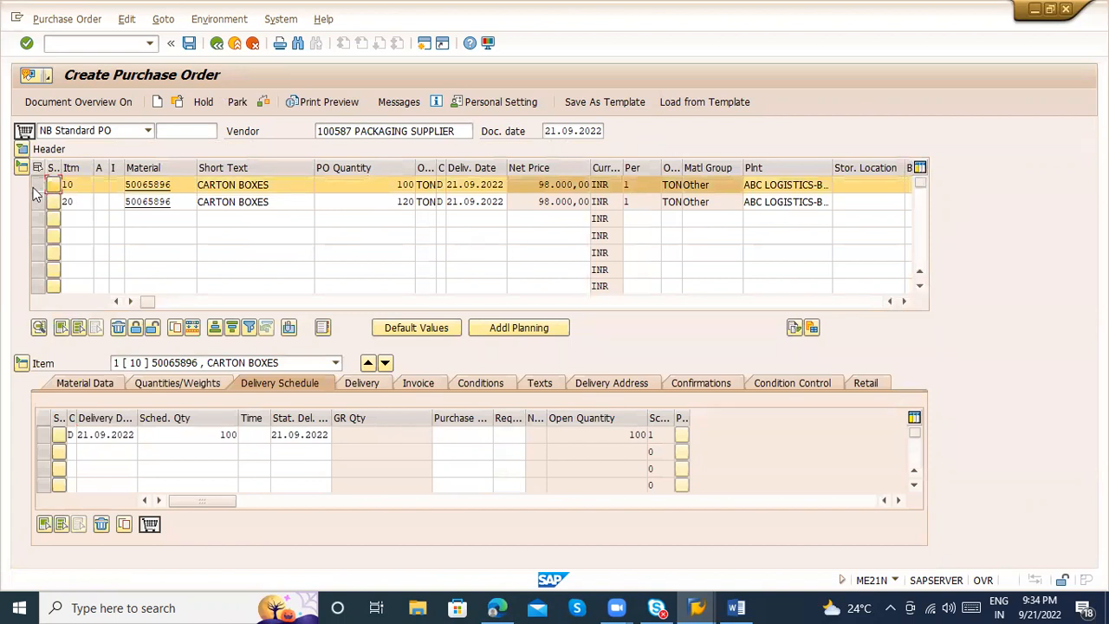
{"action": "left_click", "coordinate": [35, 186]}
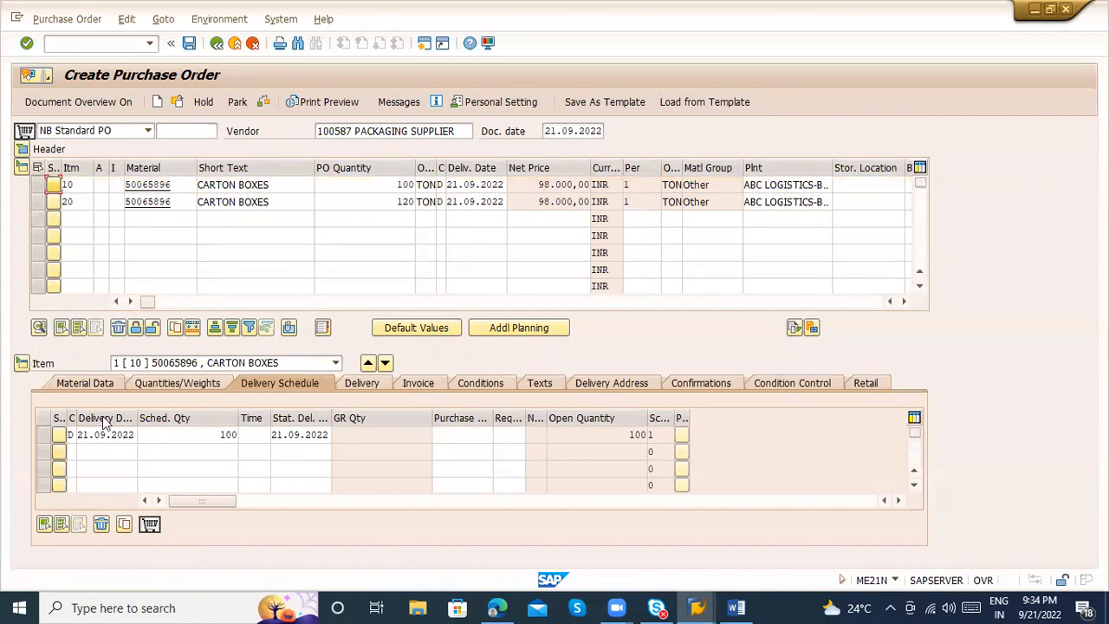
{"action": "left_click", "coordinate": [178, 369]}
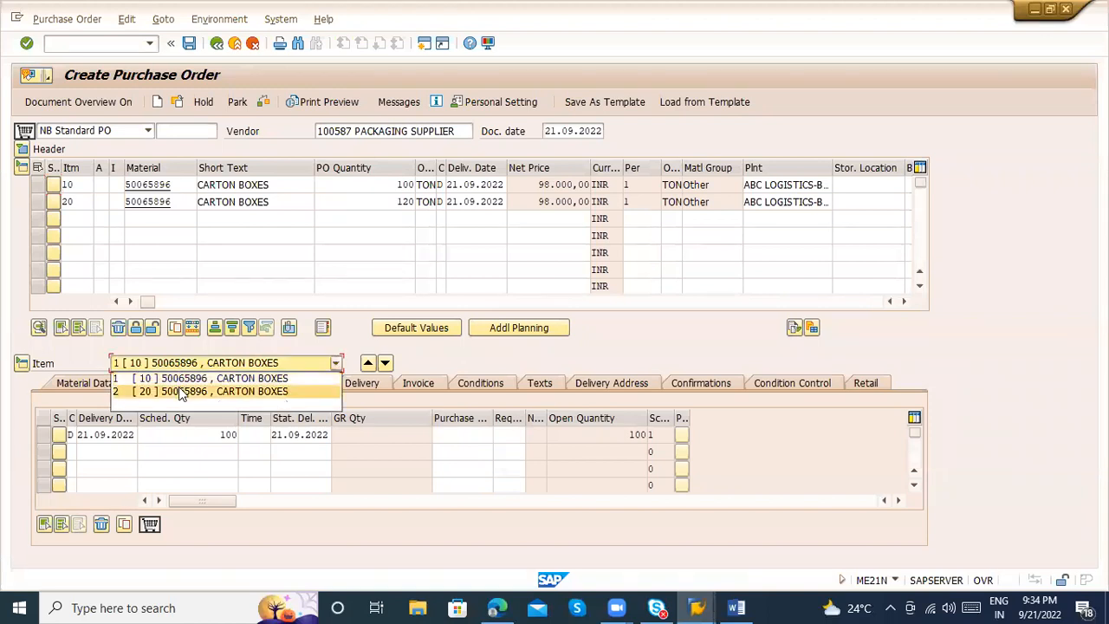
{"action": "left_click", "coordinate": [179, 390]}
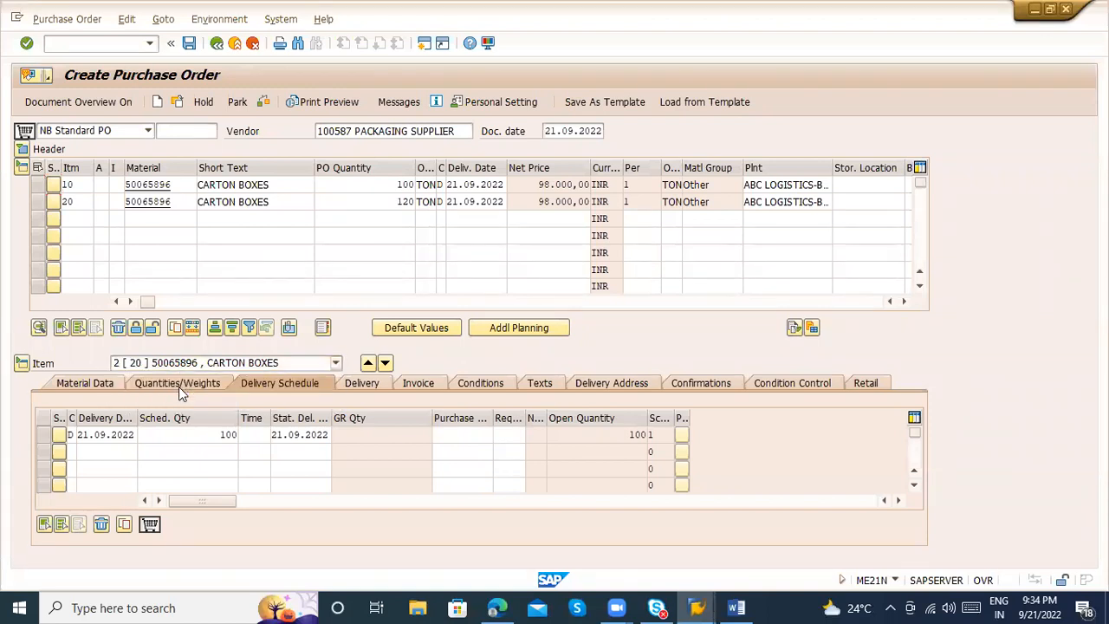
{"action": "left_click", "coordinate": [111, 384]}
Set the second item's delivery date to 30.09.2022 in the item overview and compare it with the first item's date
{"action": "left_click", "coordinate": [496, 201]}
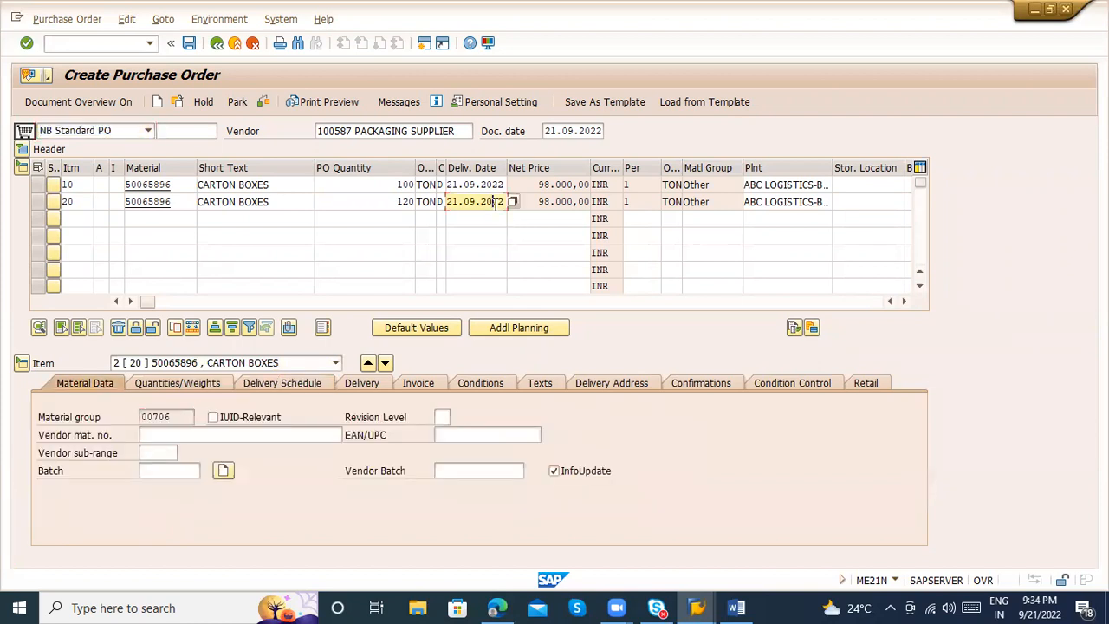
{"action": "left_click", "coordinate": [513, 202]}
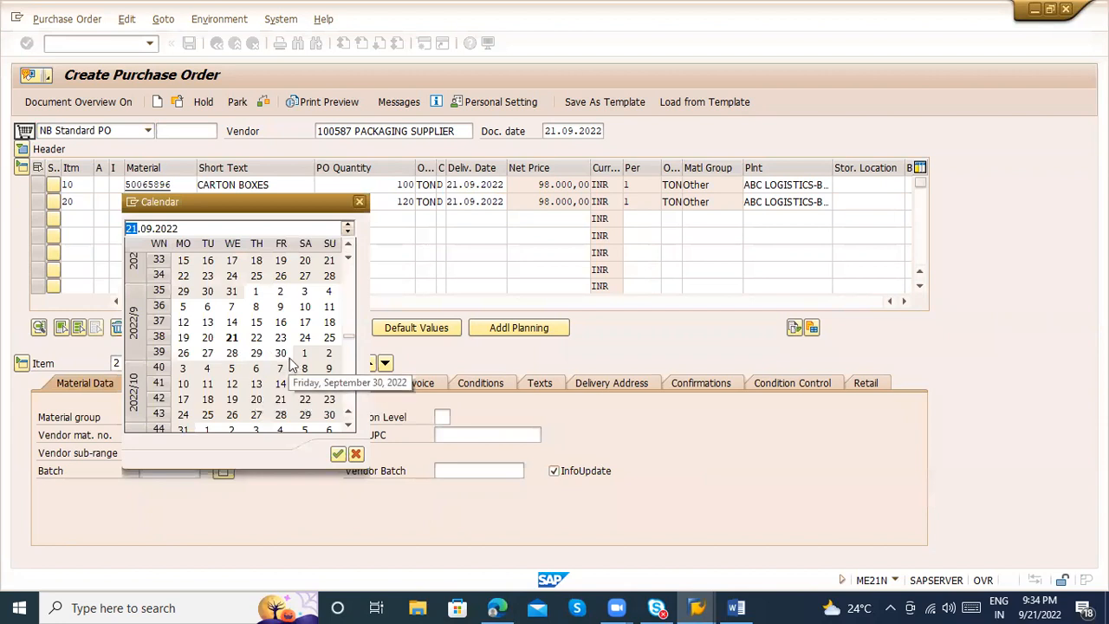
{"action": "double_click", "coordinate": [280, 353]}
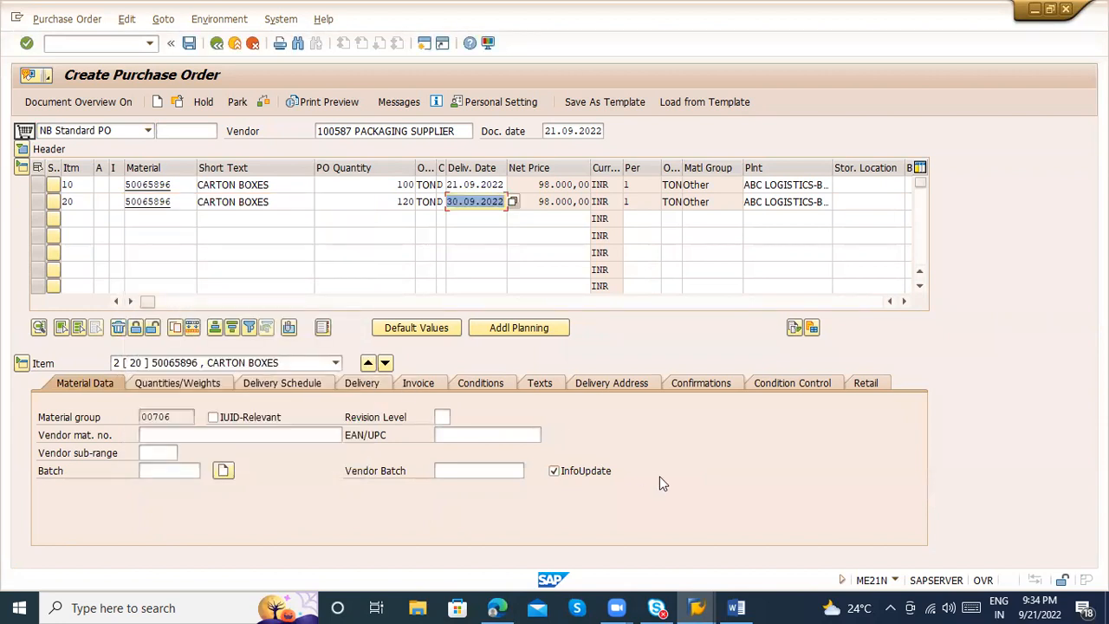
{"action": "left_click", "coordinate": [476, 184]}
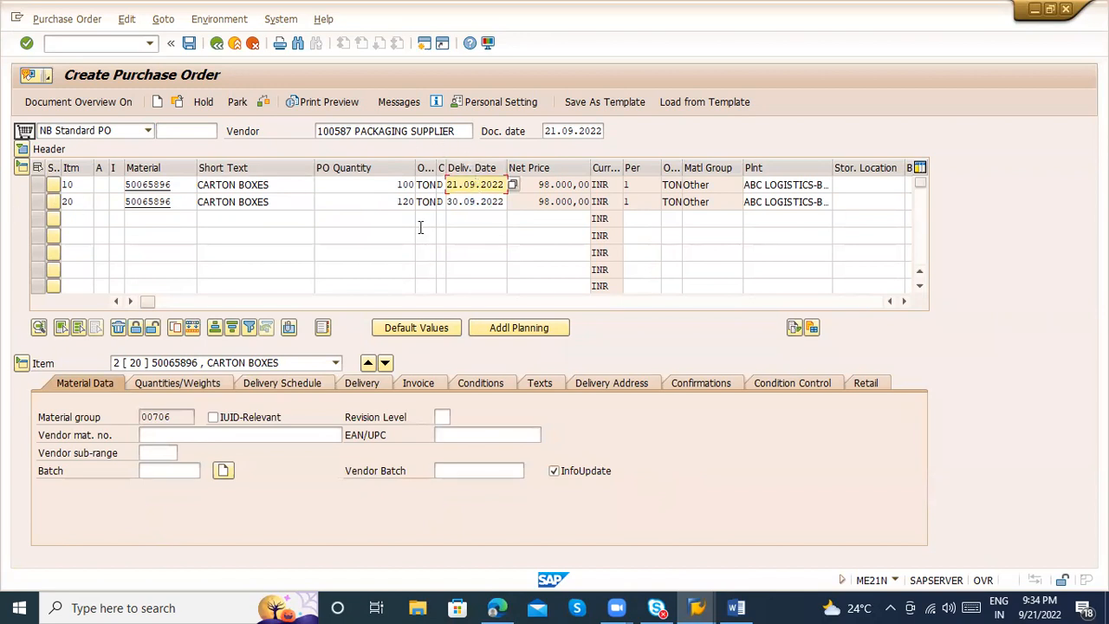
{"action": "left_click", "coordinate": [467, 212]}
{"action": "left_click", "coordinate": [466, 203]}
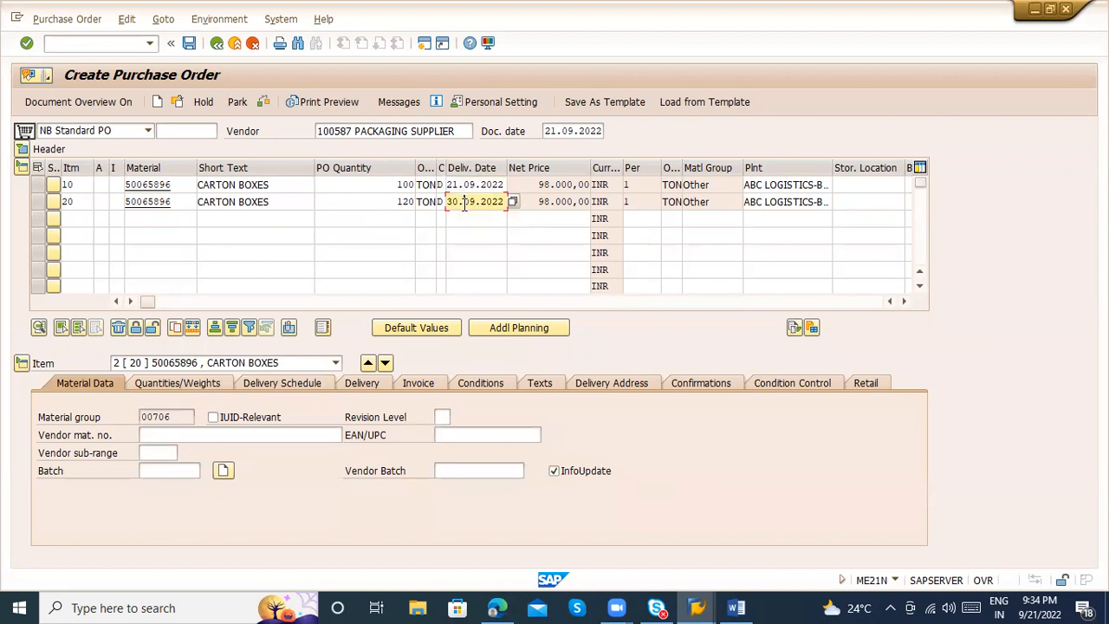
Display the first item's delivery schedule in the item details and examine its delivery date and scheduled quantity
{"action": "left_click", "coordinate": [249, 362]}
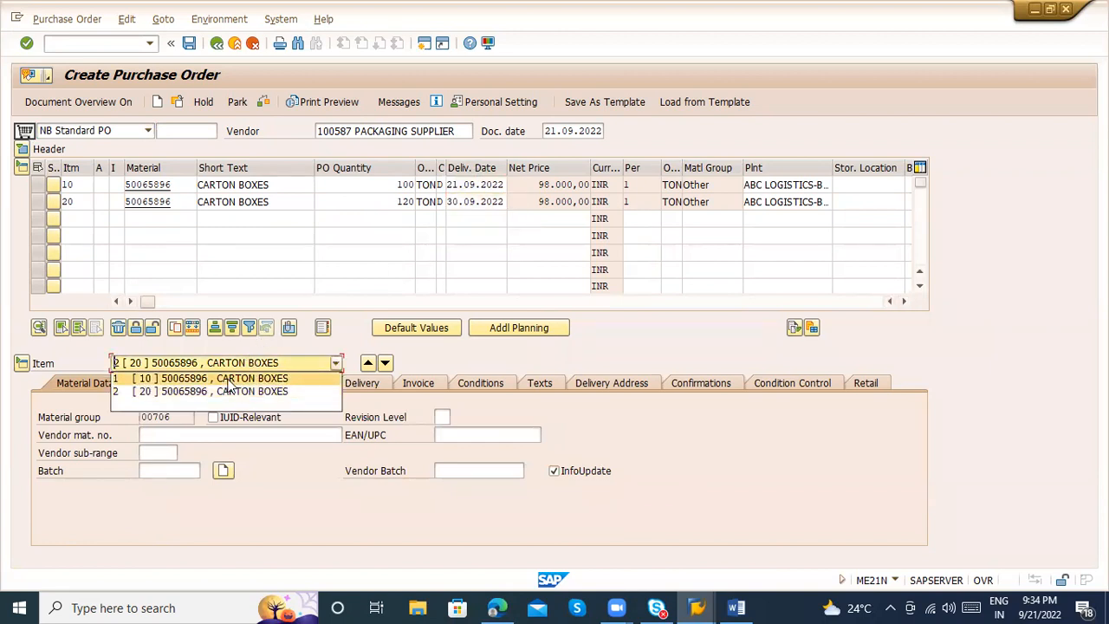
{"action": "left_click", "coordinate": [229, 380]}
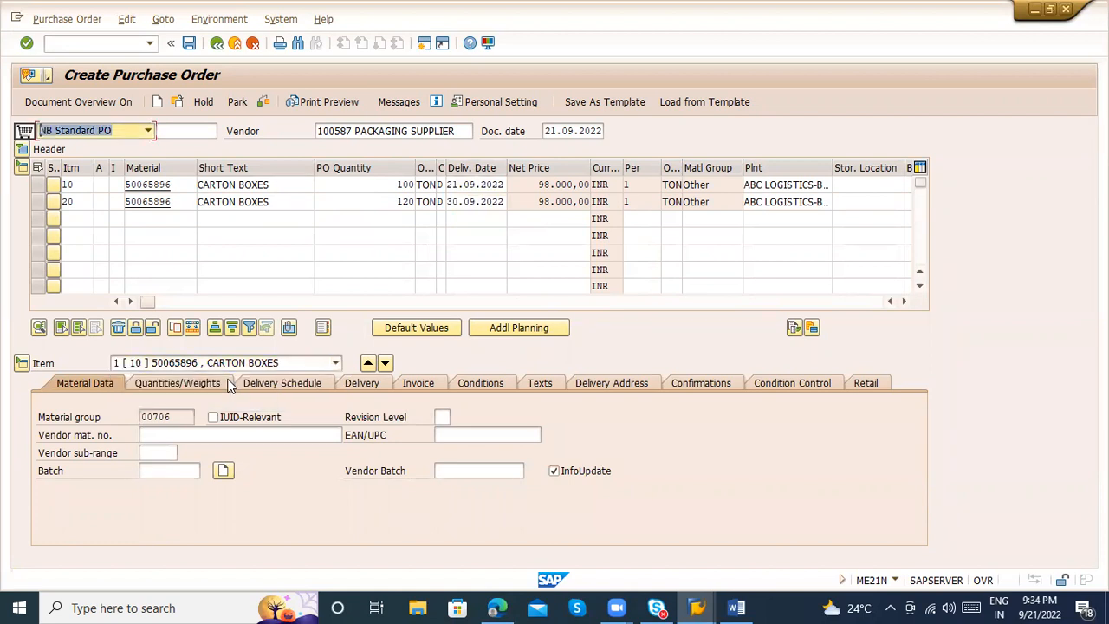
{"action": "left_click", "coordinate": [271, 385]}
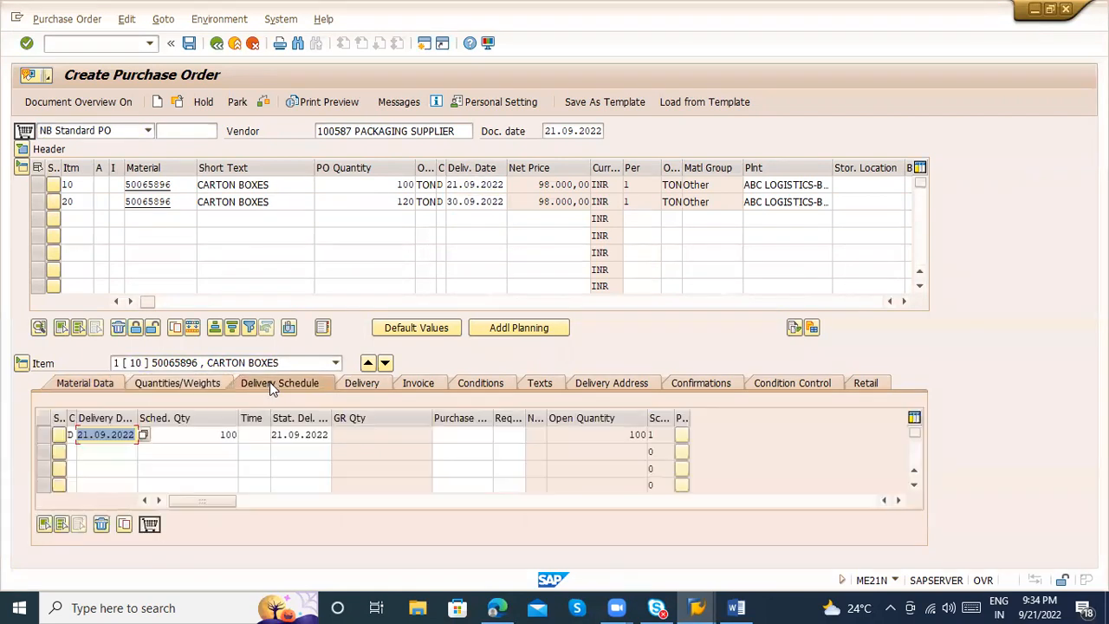
{"action": "left_click", "coordinate": [171, 437]}
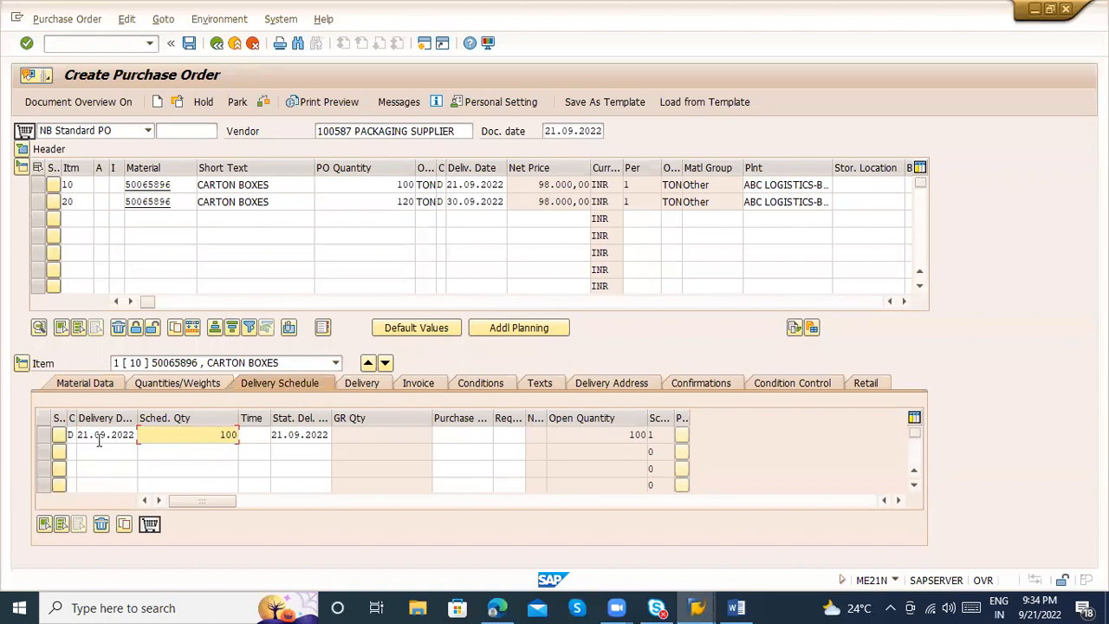
{"action": "left_click_drag", "start_coordinate": [79, 434], "coordinate": [136, 435]}
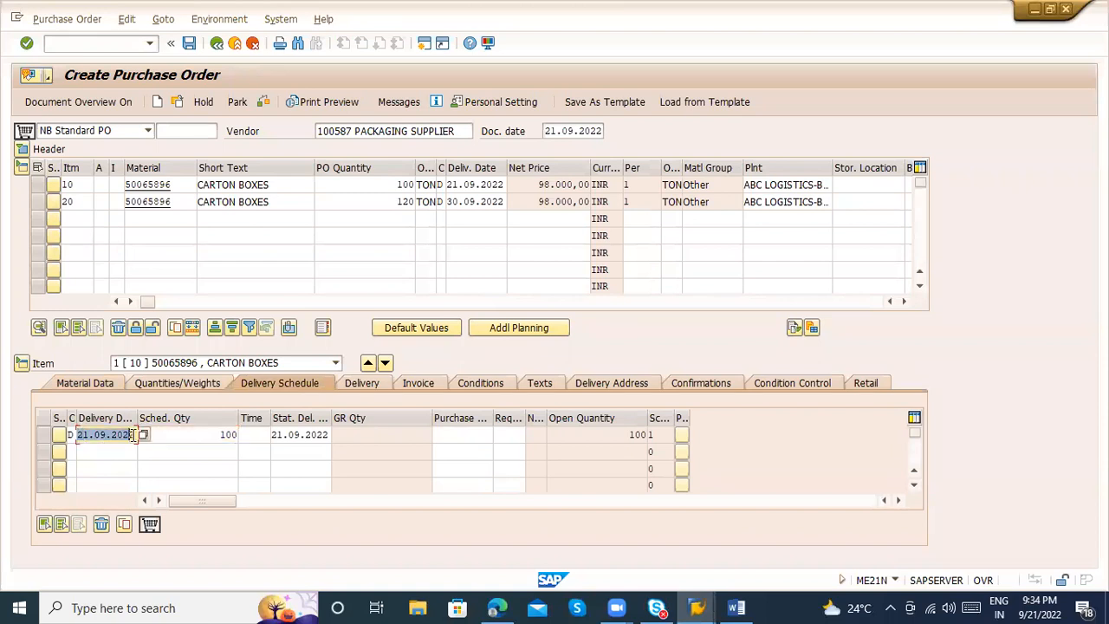
{"action": "left_click", "coordinate": [179, 434]}
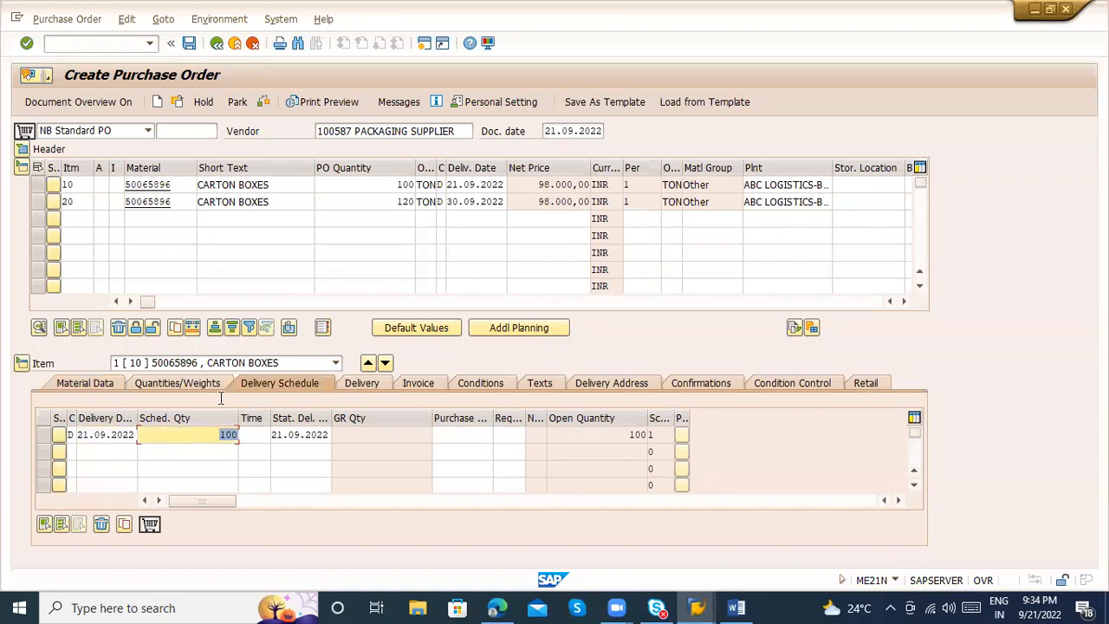
Switch the delivery schedule to the second item, mark the first item line in the overview and view the item selection list
{"action": "left_click", "coordinate": [203, 363]}
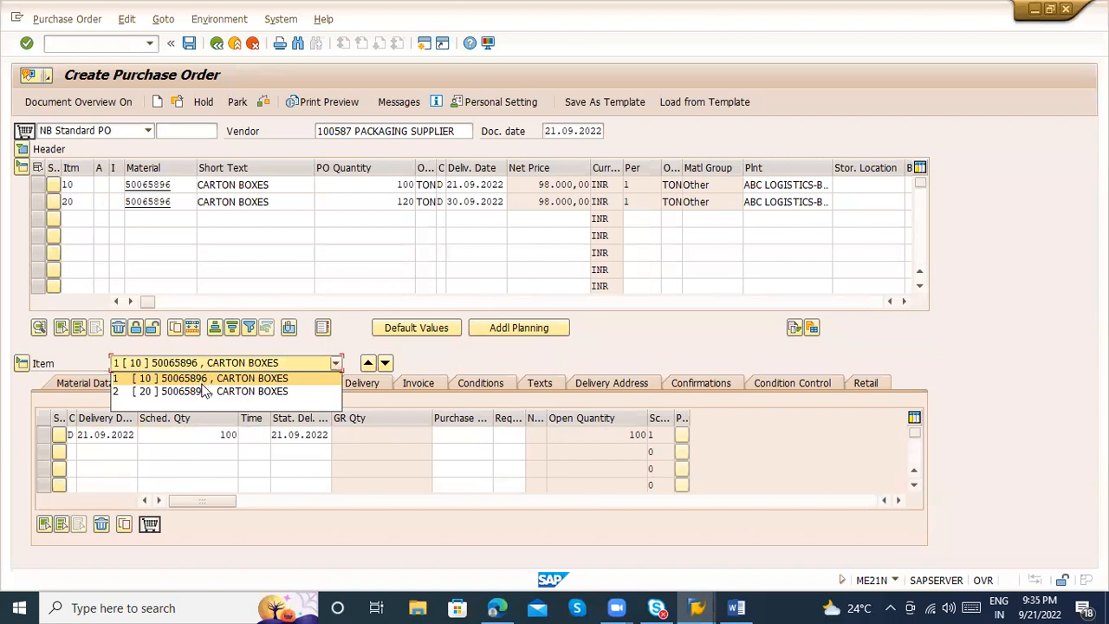
{"action": "left_click", "coordinate": [206, 392]}
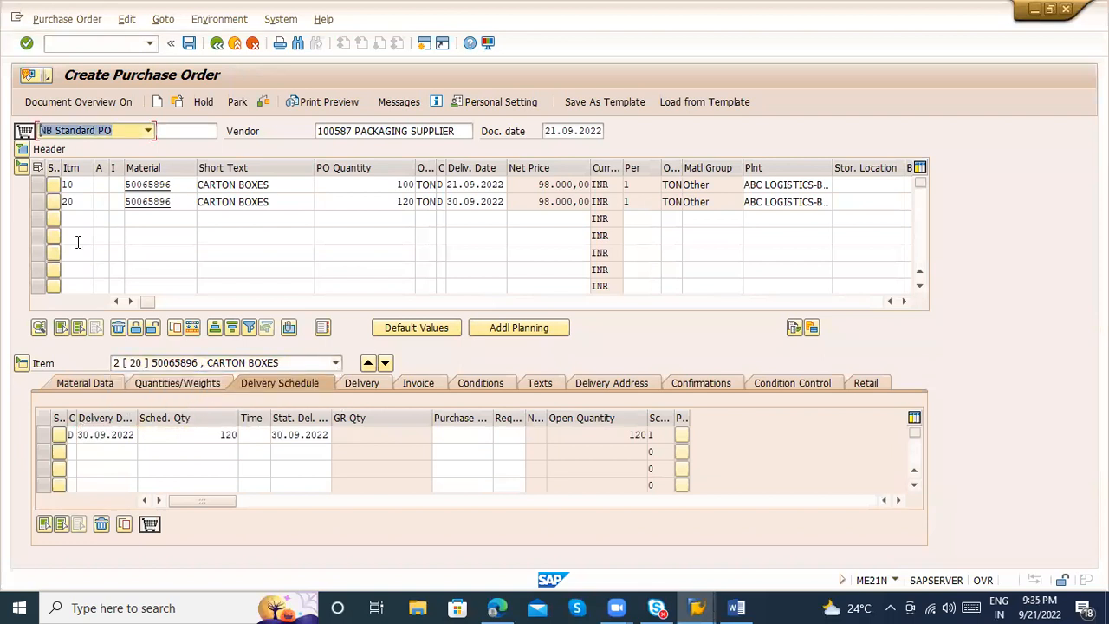
{"action": "left_click", "coordinate": [36, 186]}
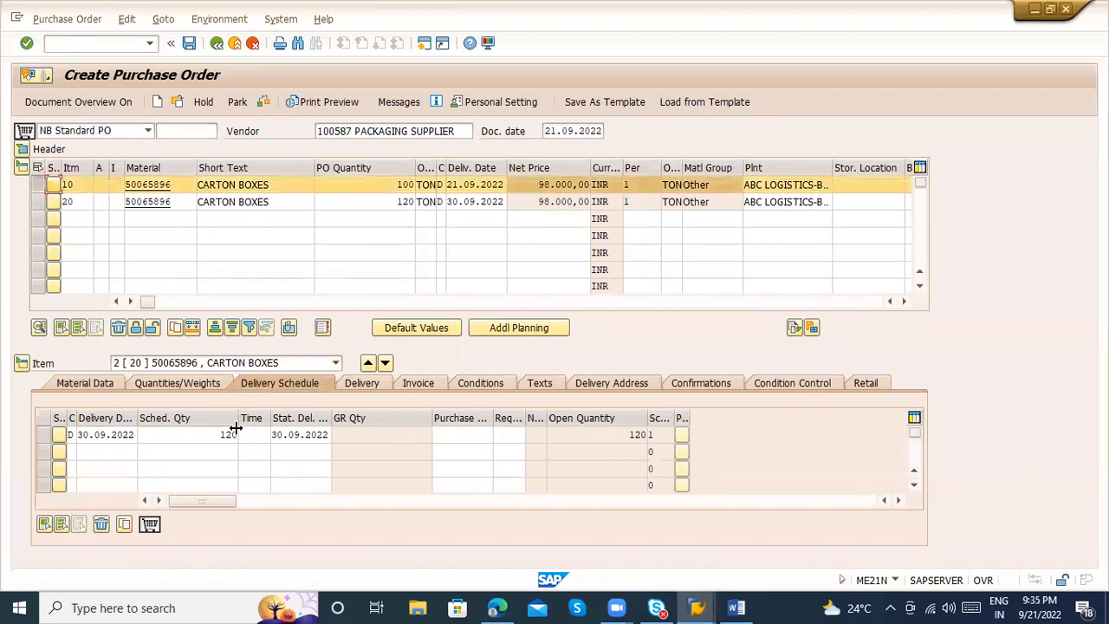
{"action": "left_click", "coordinate": [189, 363]}
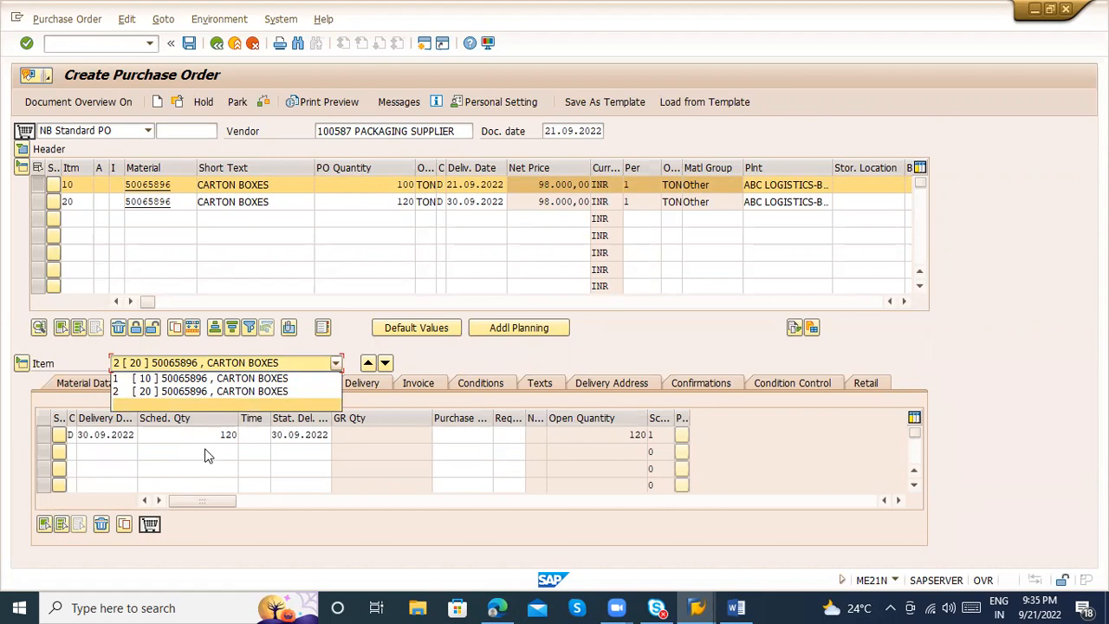
{"action": "left_click", "coordinate": [76, 362]}
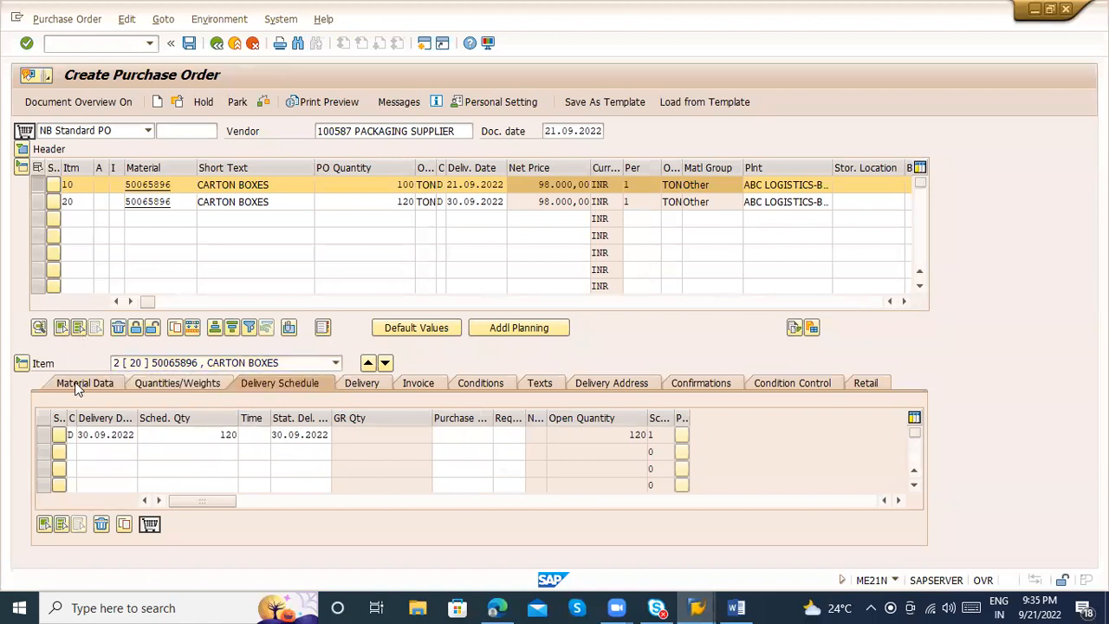
Examine the second item's material data: material group, batch, vendor sub-range, vendor batch and vendor material number
{"action": "left_click", "coordinate": [76, 385]}
{"action": "left_click_drag", "start_coordinate": [181, 419], "coordinate": [112, 420]}
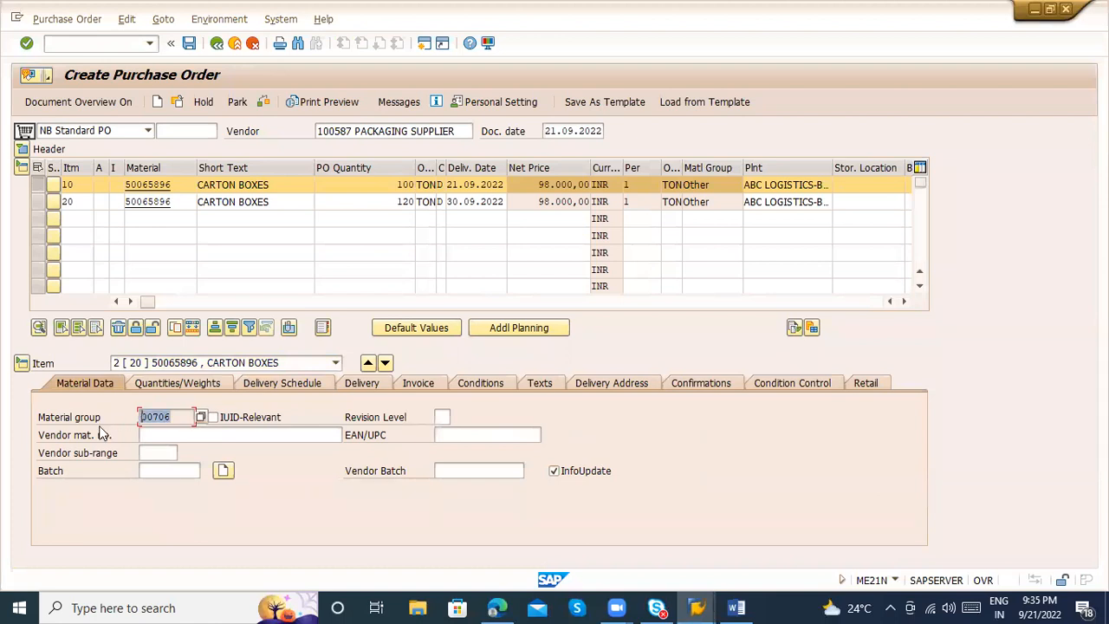
{"action": "left_click", "coordinate": [143, 468]}
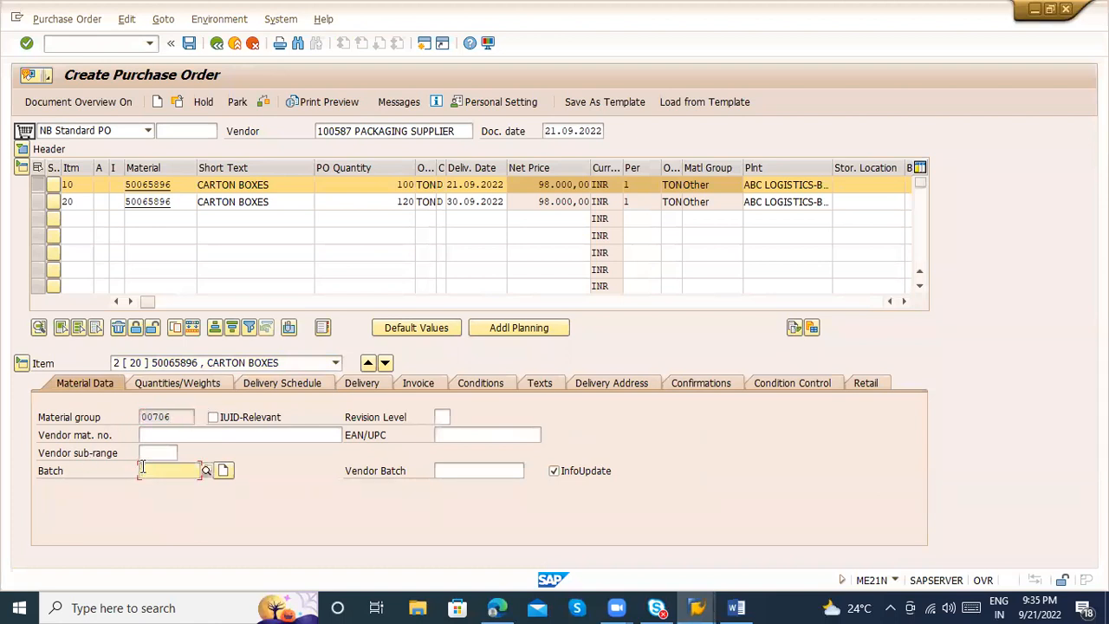
{"action": "left_click", "coordinate": [144, 452]}
{"action": "left_click", "coordinate": [495, 473]}
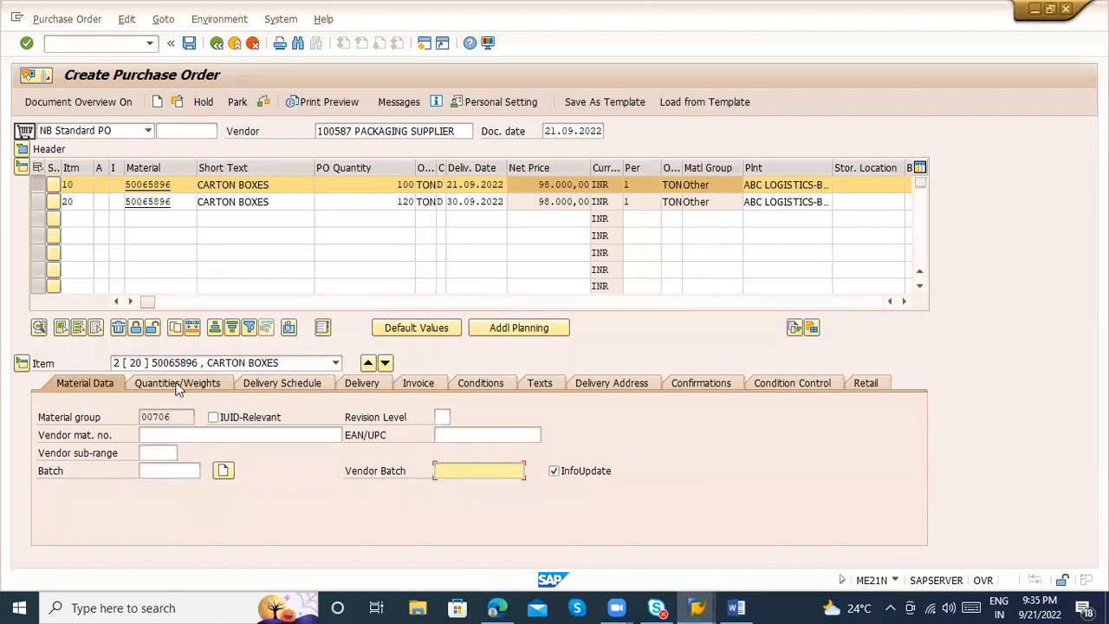
{"action": "left_click", "coordinate": [153, 435]}
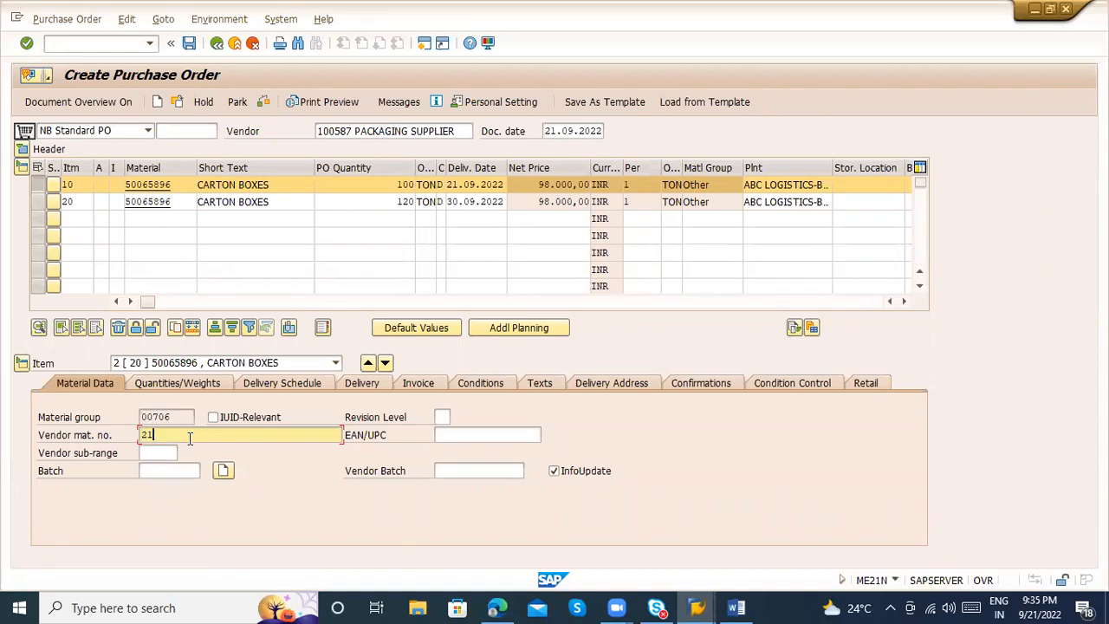
Enter 212121 as the second item's vendor material number and compare it with the items' material and short text
{"action": "type", "text": "21"}
{"action": "double_click", "coordinate": [190, 438]}
{"action": "left_click_drag", "start_coordinate": [180, 186], "coordinate": [111, 188]}
{"action": "left_click_drag", "start_coordinate": [189, 437], "coordinate": [127, 437]}
{"action": "left_click", "coordinate": [251, 184]}
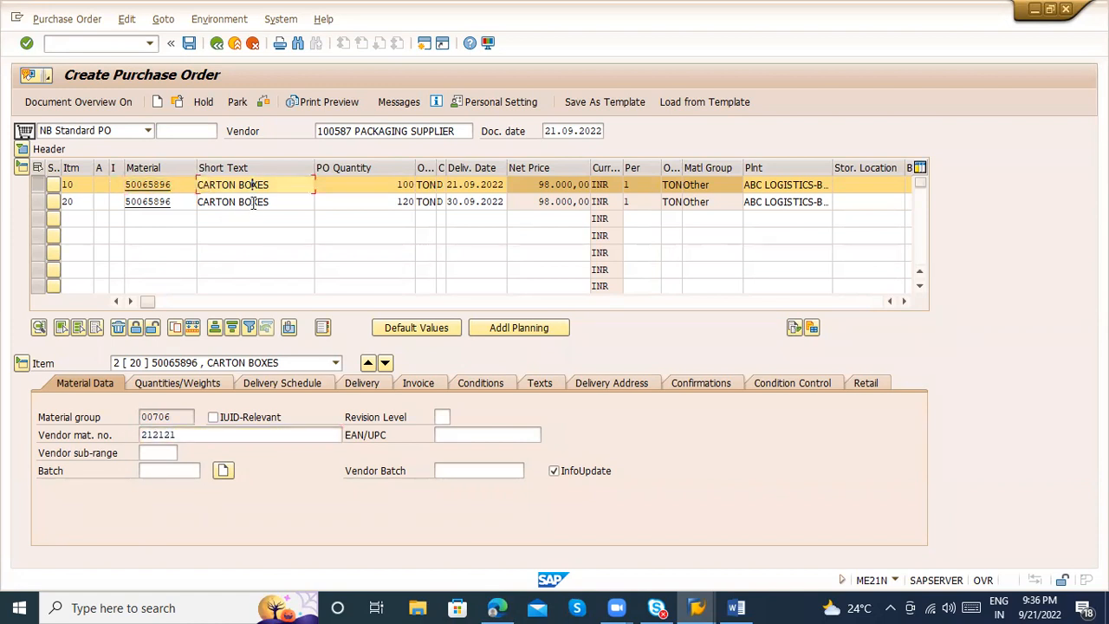
{"action": "left_click", "coordinate": [253, 202]}
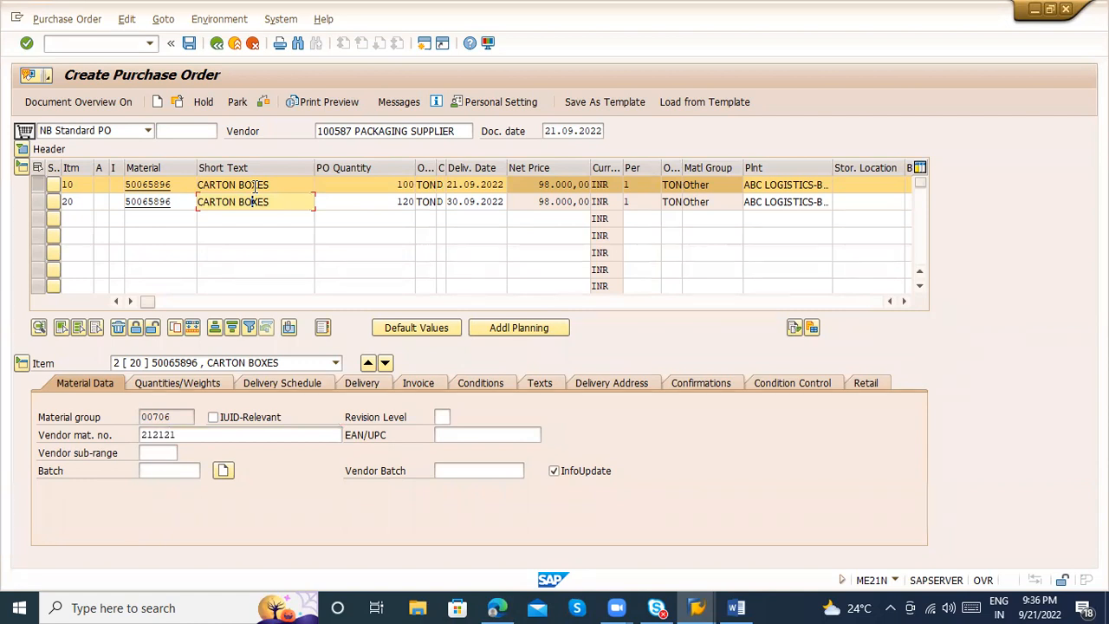
Examine the second item's quantities and weights: PO quantity, order unit to stock unit conversion and net weight
{"action": "left_click", "coordinate": [180, 383]}
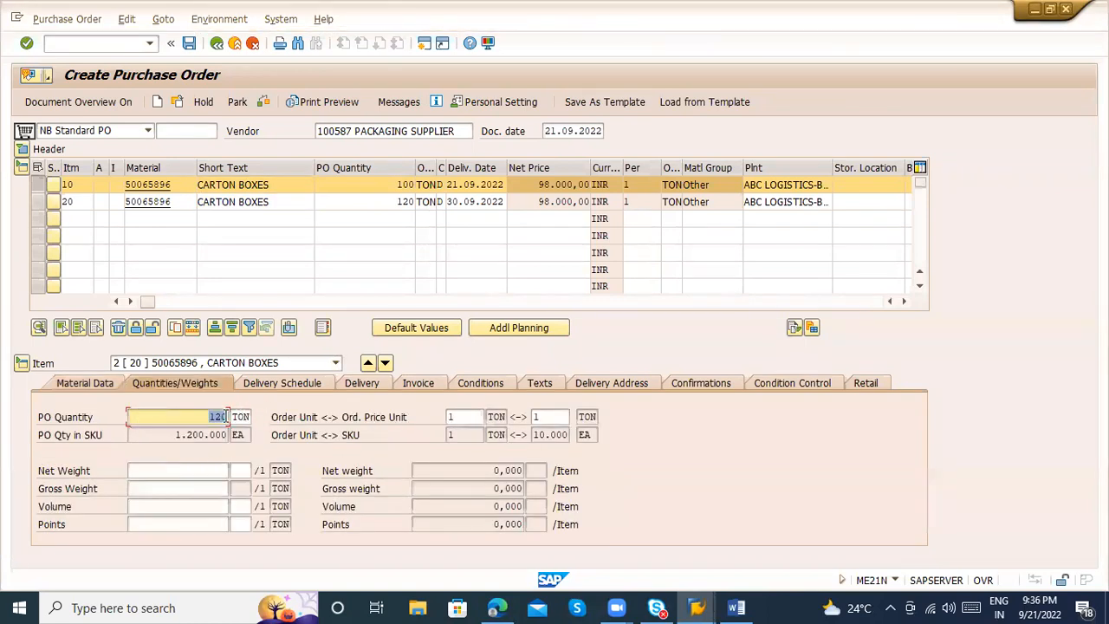
{"action": "left_click", "coordinate": [391, 184]}
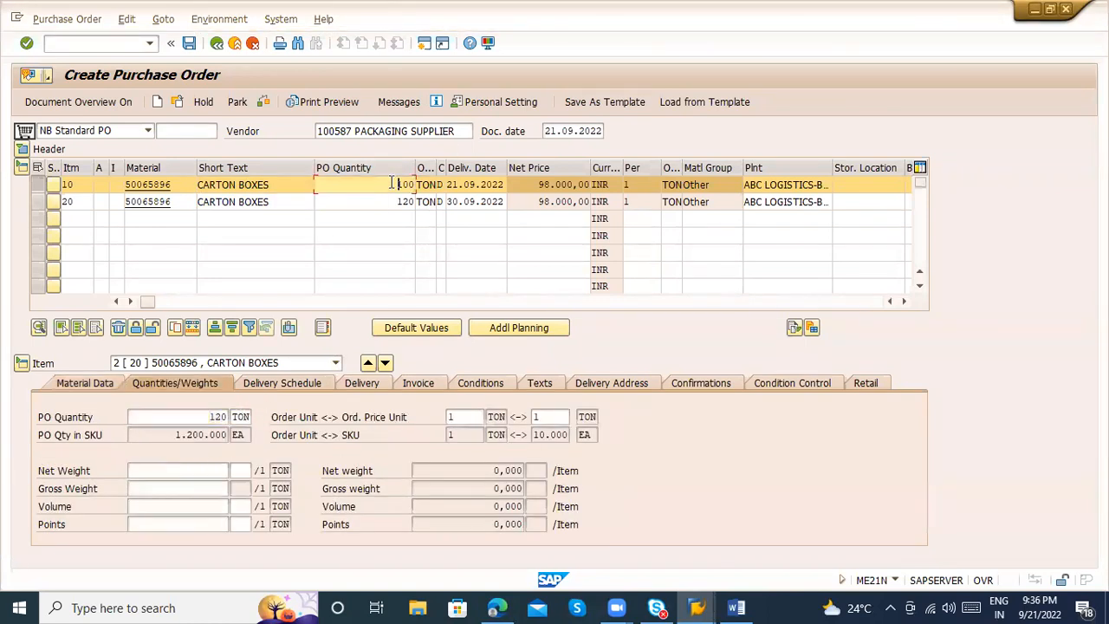
{"action": "left_click", "coordinate": [392, 202]}
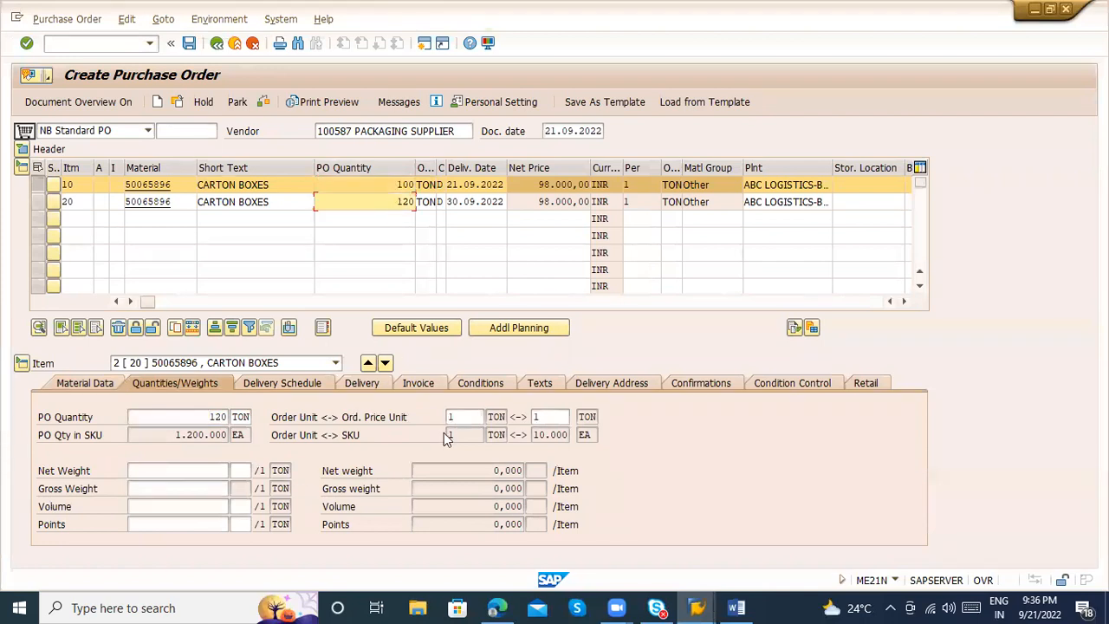
{"action": "left_click", "coordinate": [562, 434]}
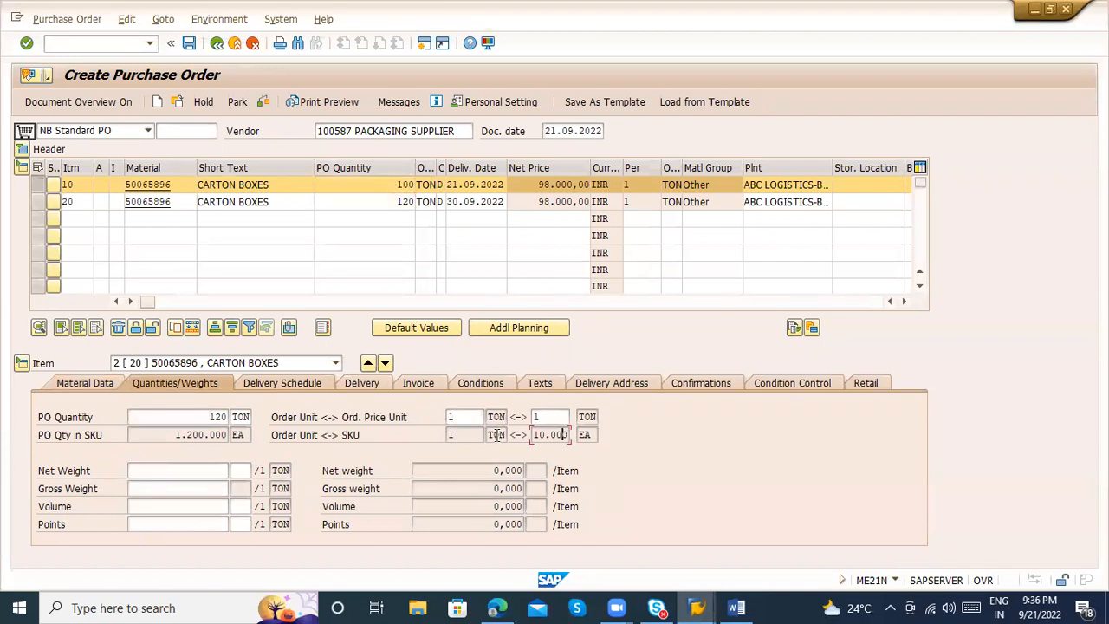
{"action": "left_click", "coordinate": [454, 434]}
{"action": "left_click", "coordinate": [519, 434]}
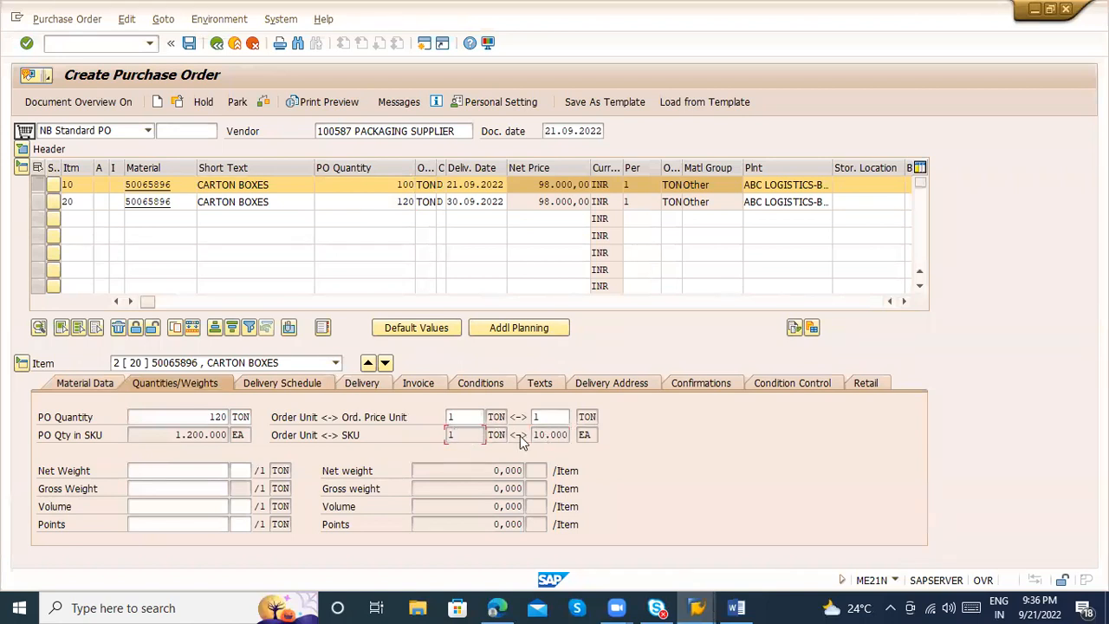
{"action": "left_click", "coordinate": [149, 470]}
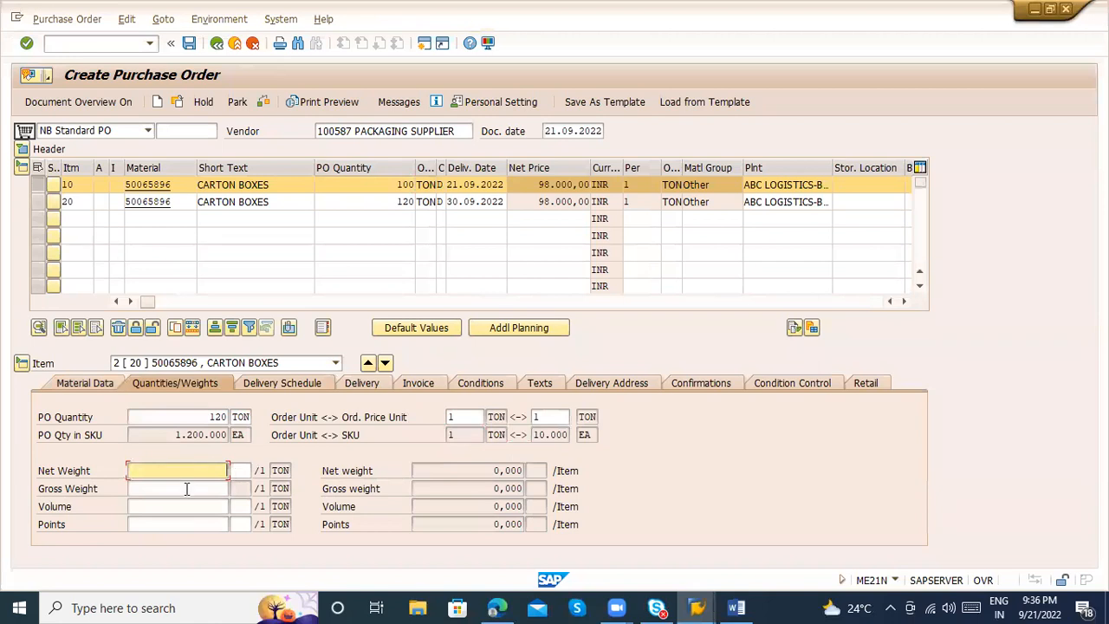
Add a second delivery schedule line dated 07.10.2022 to the second item
{"action": "left_click", "coordinate": [277, 382]}
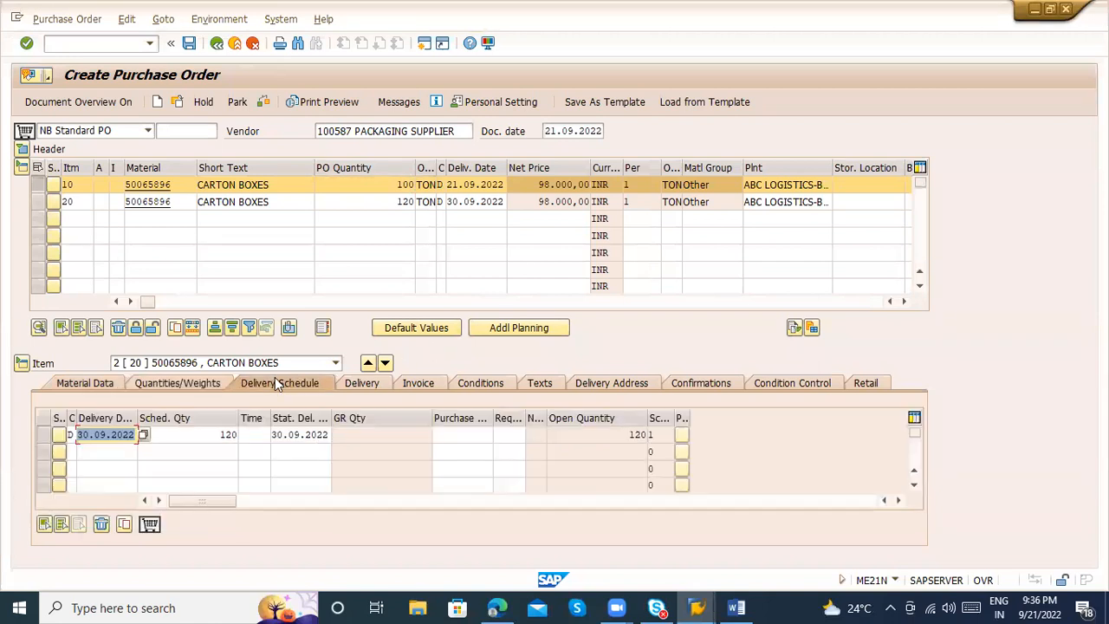
{"action": "left_click", "coordinate": [190, 435]}
{"action": "left_click", "coordinate": [97, 437]}
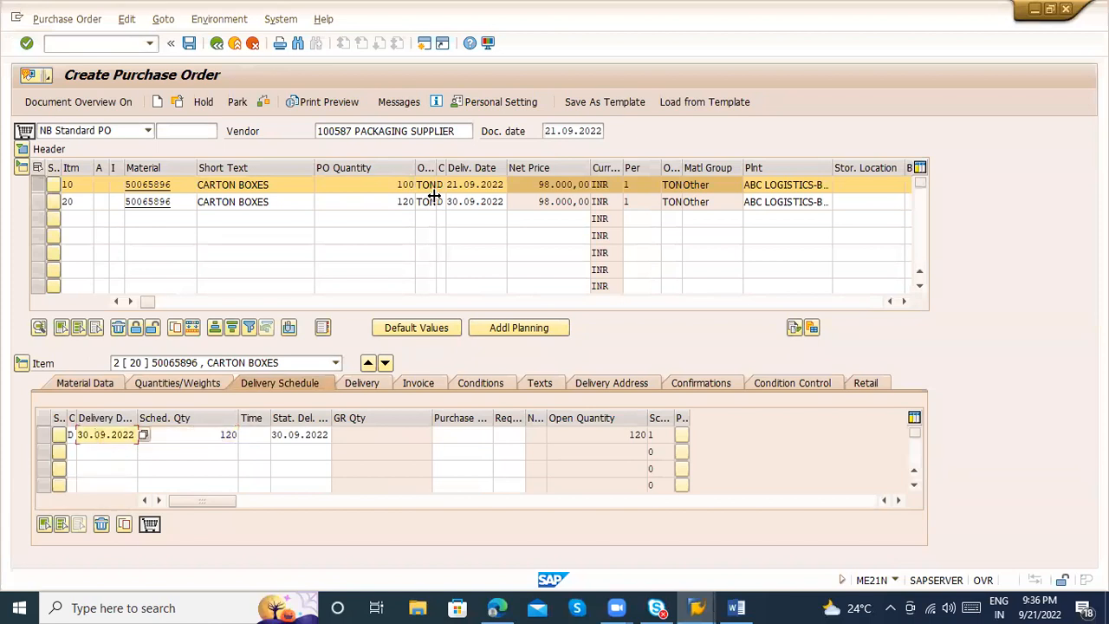
{"action": "left_click", "coordinate": [108, 452]}
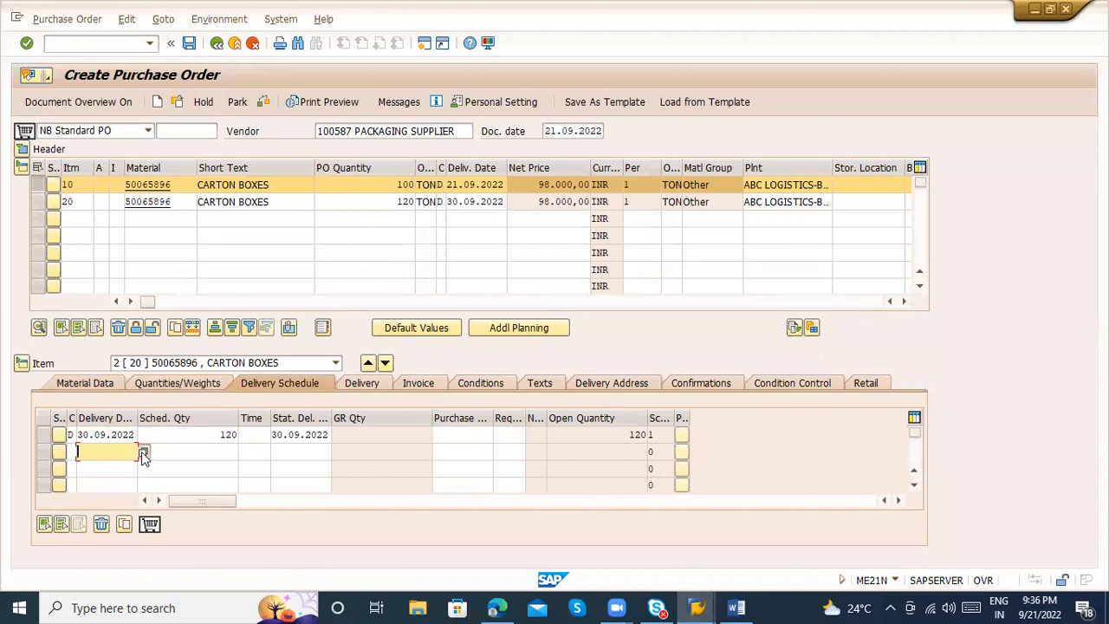
{"action": "left_click", "coordinate": [142, 451]}
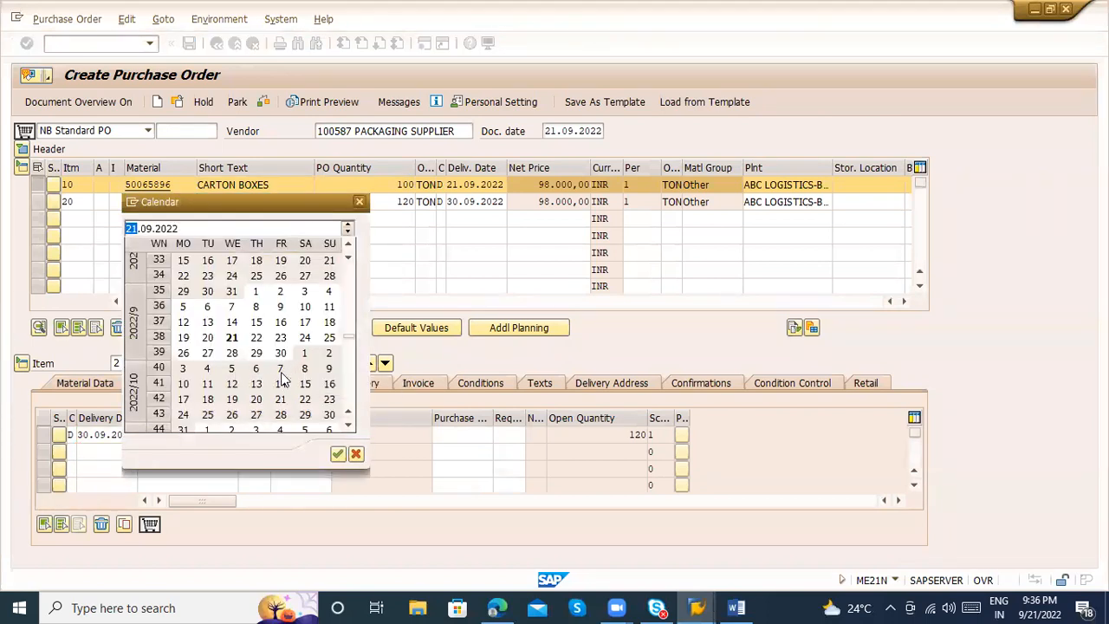
{"action": "key", "text": "Escape"}
Split the second item's scheduled quantity into 50 for 30.09.2022 and 70 for 07.10.2022
{"action": "left_click", "coordinate": [216, 437]}
{"action": "key", "text": "BackSpace"}
{"action": "key", "text": "BackSpace"}
{"action": "key", "text": "BackSpace"}
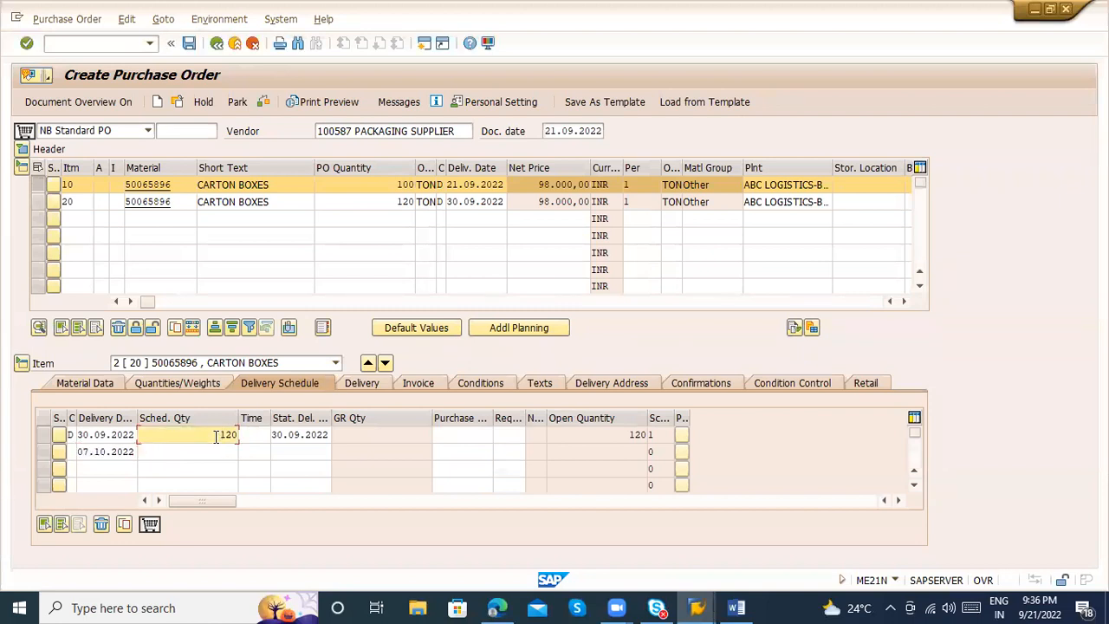
{"action": "type", "text": "50"}
{"action": "left_click", "coordinate": [217, 451]}
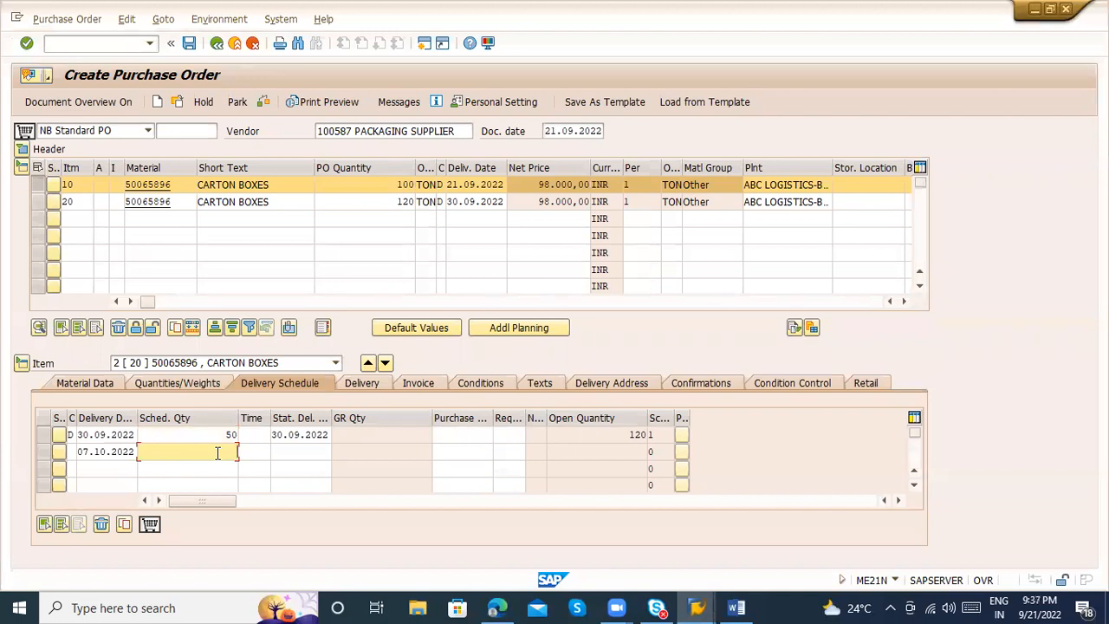
{"action": "type", "text": "70"}
{"action": "key", "text": "Return"}
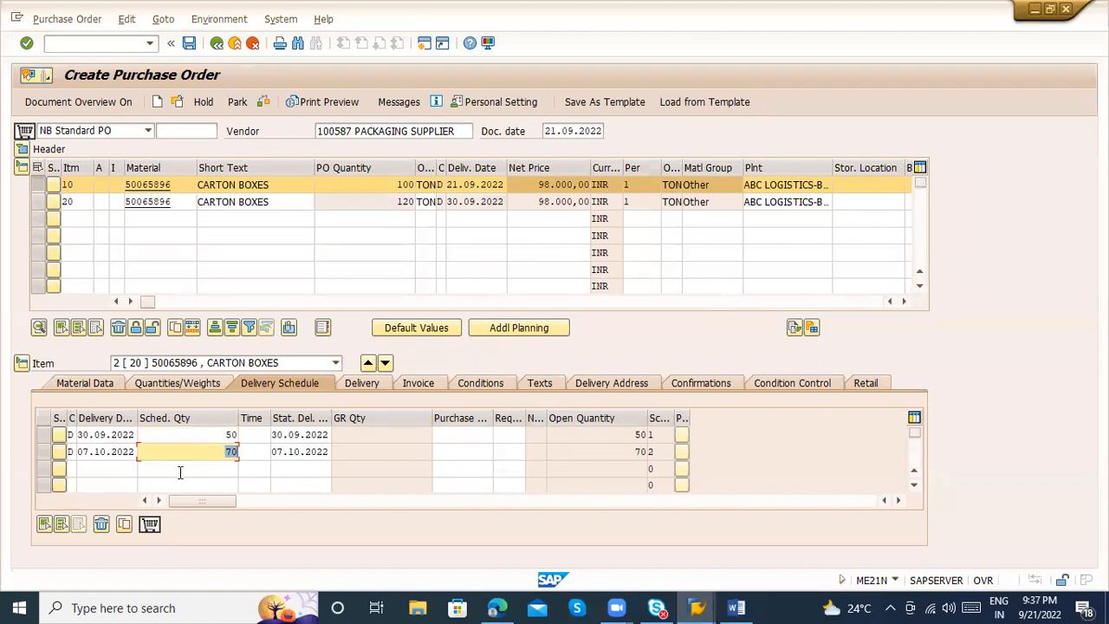
Review the delivery dates and scheduled quantities of the second item's two schedule lines
{"action": "left_click", "coordinate": [217, 433]}
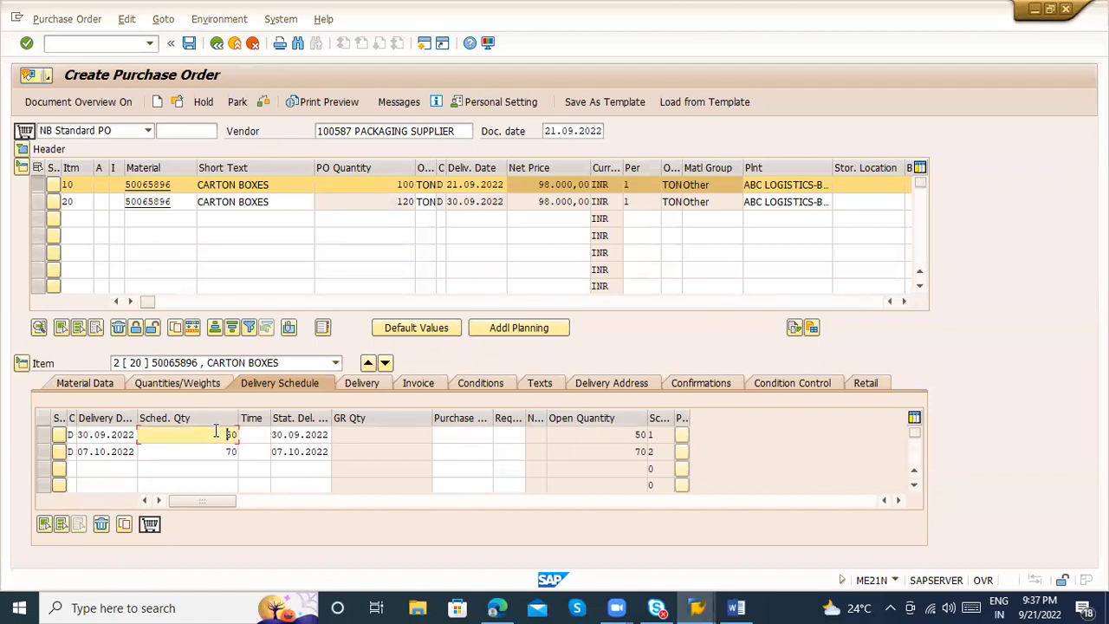
{"action": "left_click", "coordinate": [218, 450]}
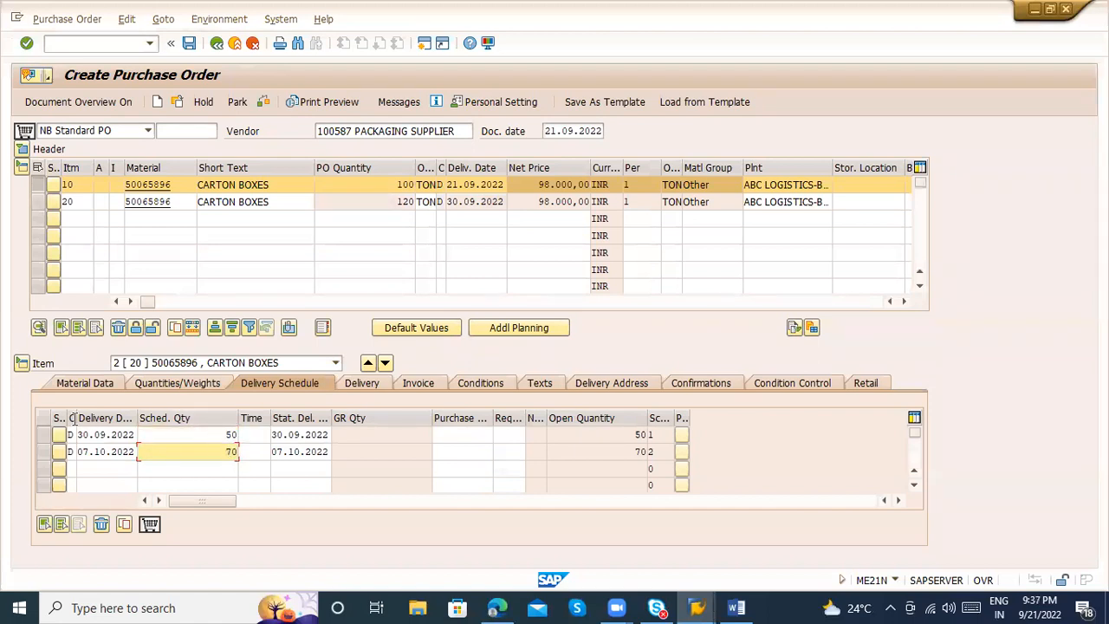
{"action": "left_click", "coordinate": [46, 436]}
{"action": "left_click", "coordinate": [46, 436]}
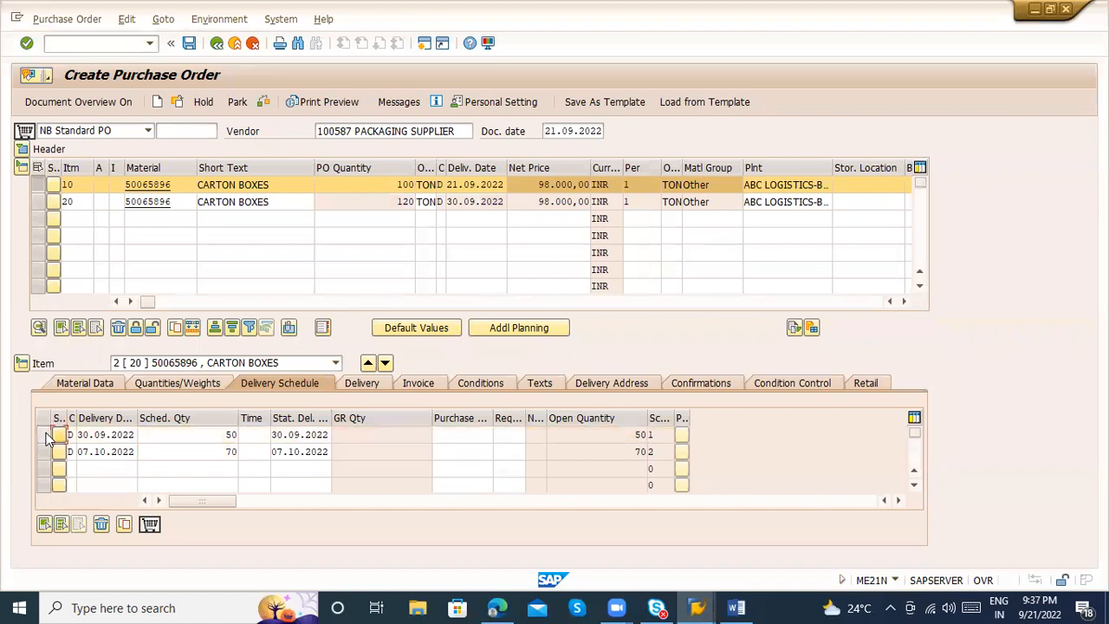
{"action": "left_click", "coordinate": [105, 434]}
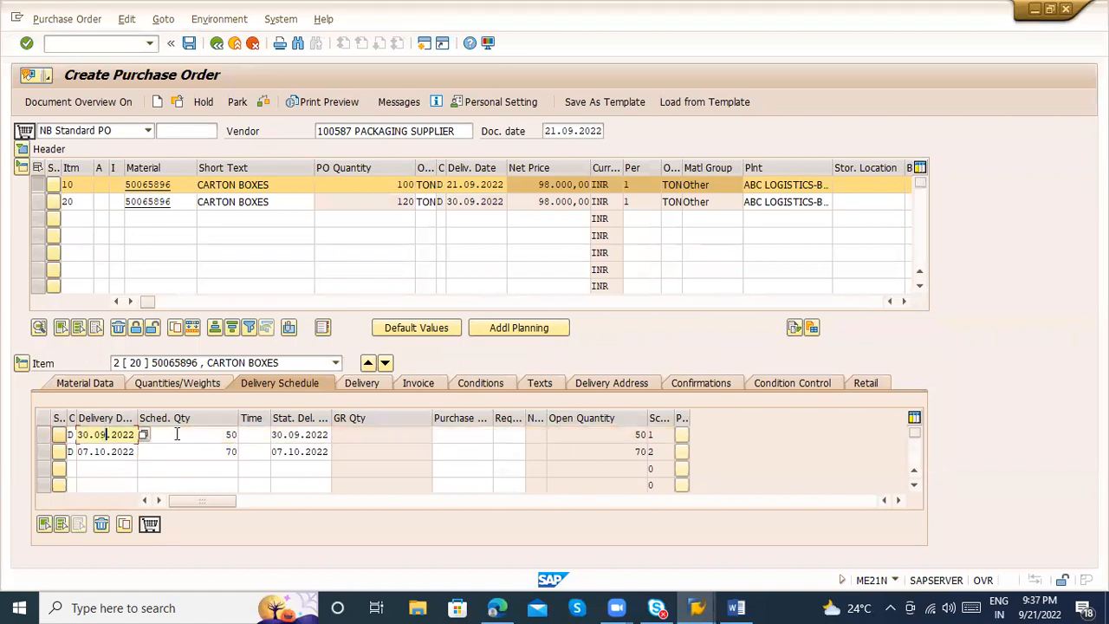
{"action": "left_click", "coordinate": [228, 451]}
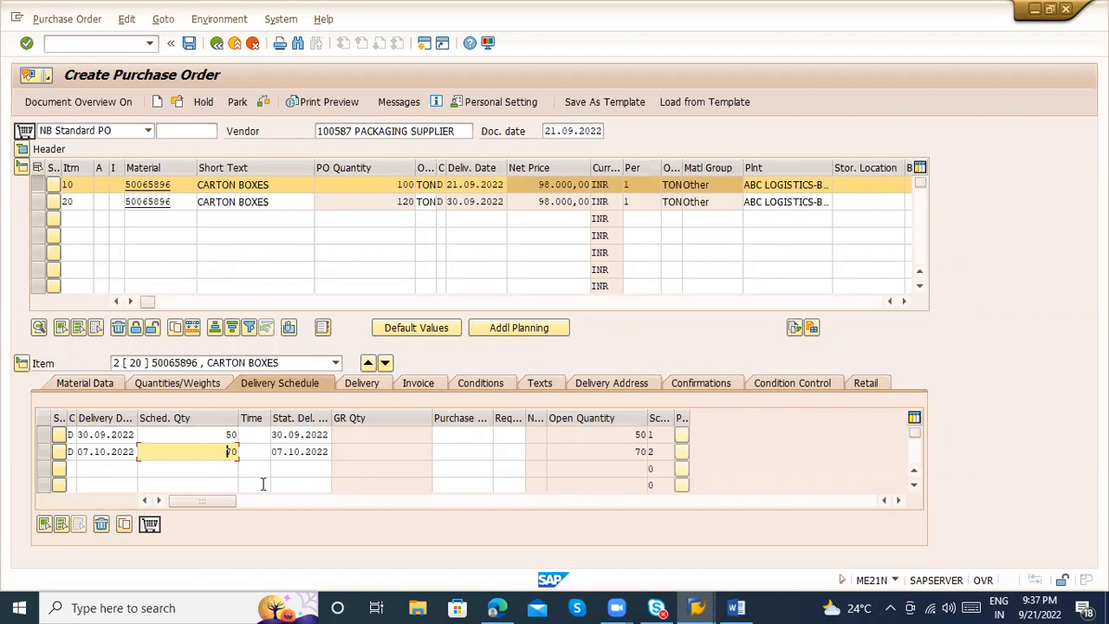
Try the shopping cart function on the second item's schedule line dated 30.09.2022
{"action": "left_click", "coordinate": [150, 524]}
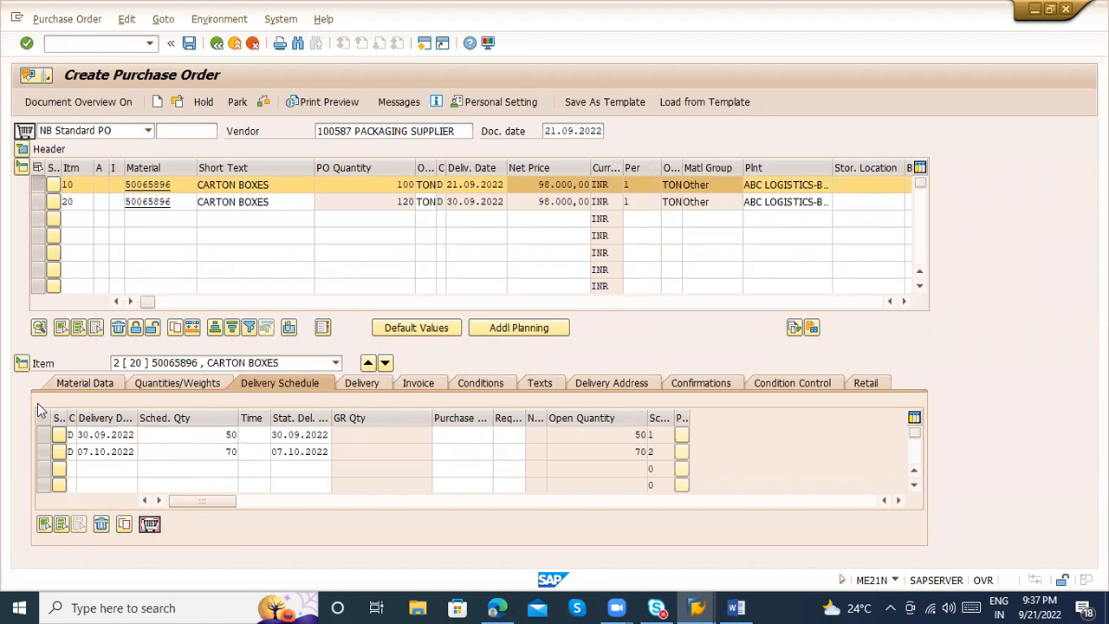
{"action": "left_click", "coordinate": [42, 434]}
{"action": "left_click", "coordinate": [150, 525]}
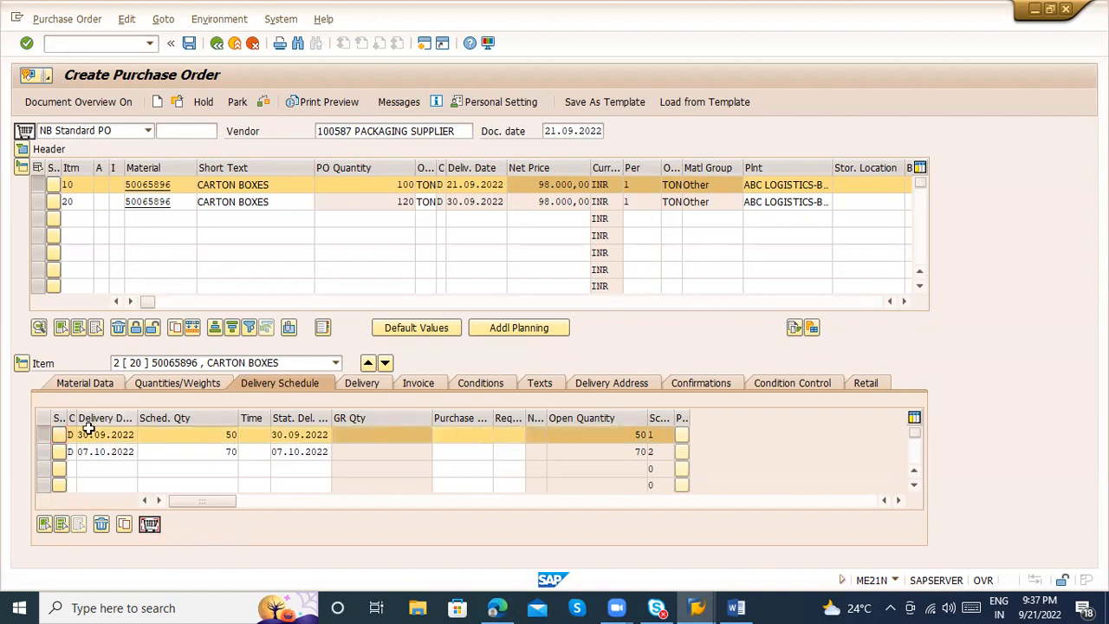
{"action": "left_click", "coordinate": [41, 435]}
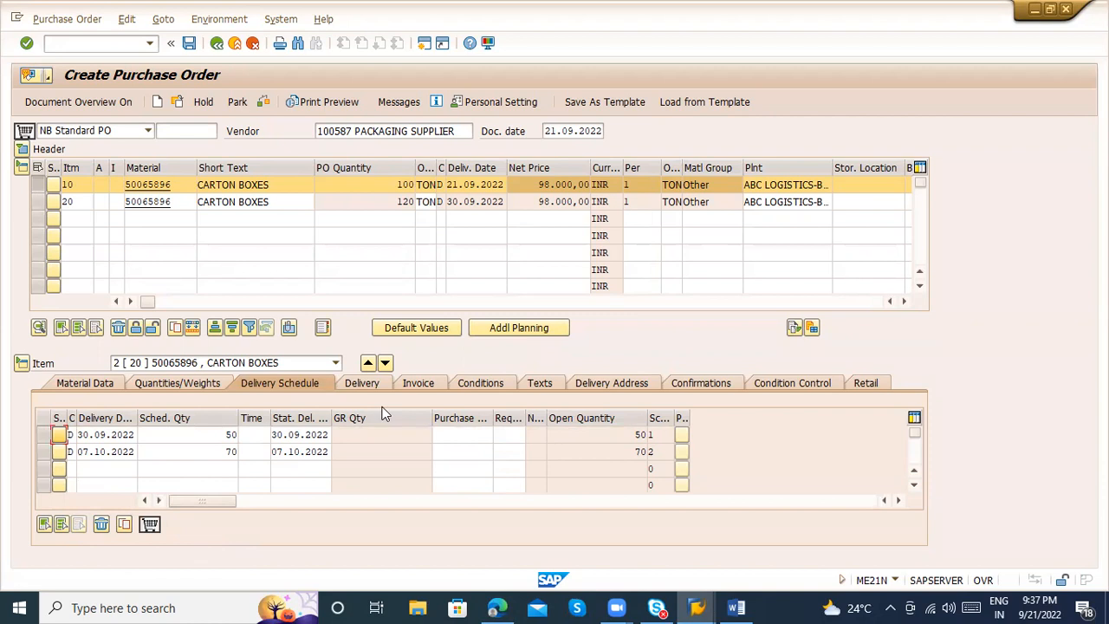
Set the overdelivery tolerance to 5,0 % in the second item's delivery data, with unlimited overdelivery switched off
{"action": "left_click", "coordinate": [359, 388]}
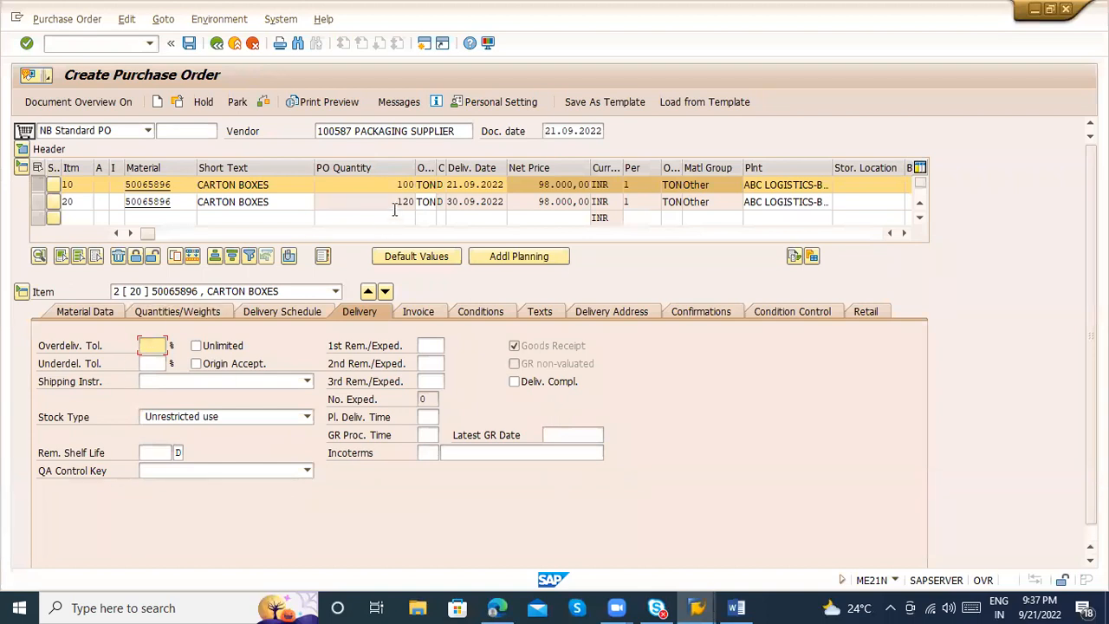
{"action": "left_click_drag", "start_coordinate": [391, 202], "coordinate": [426, 203]}
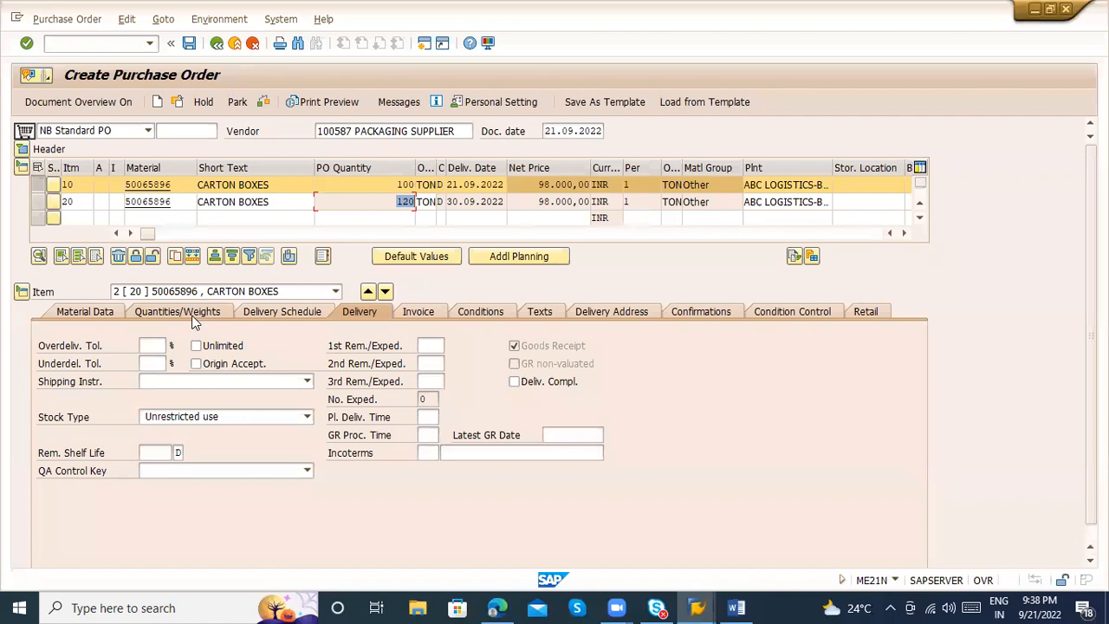
{"action": "left_click", "coordinate": [151, 344]}
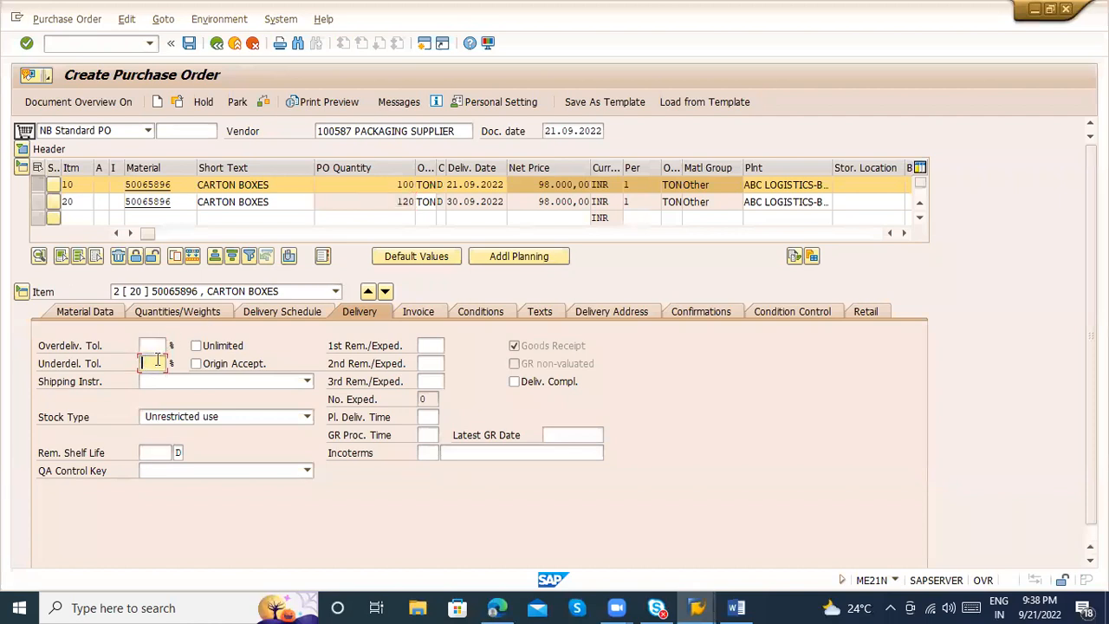
{"action": "left_click", "coordinate": [206, 348]}
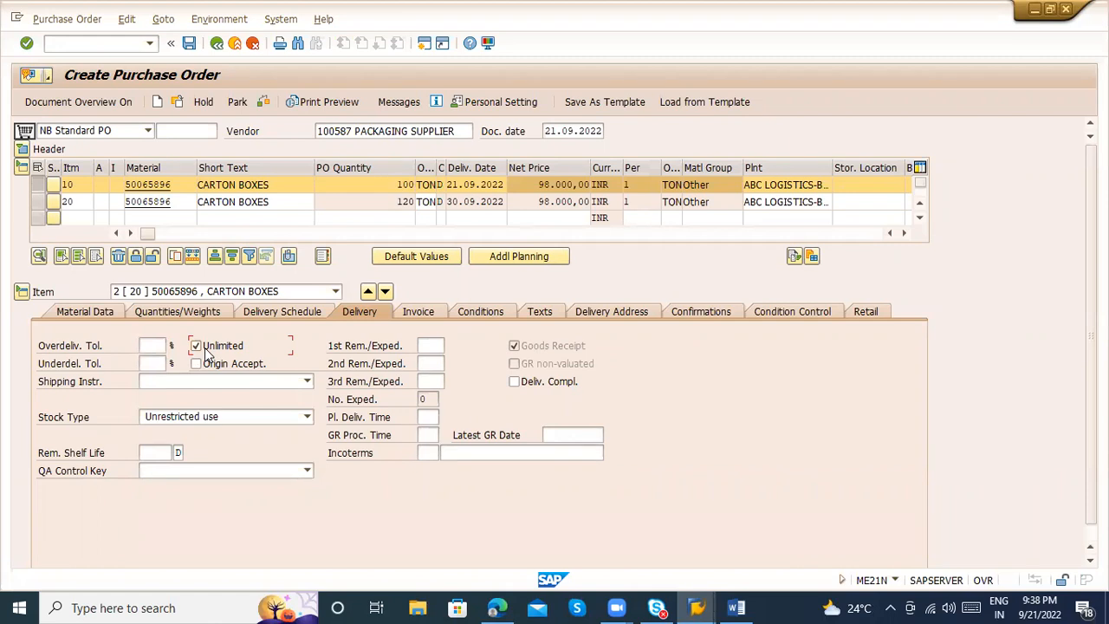
{"action": "left_click", "coordinate": [204, 349]}
{"action": "left_click", "coordinate": [152, 345]}
{"action": "type", "text": "5,0"}
Set the second item's underdelivery tolerance to 5,0 % and compare the tolerances with the PO quantities
{"action": "left_click_drag", "start_coordinate": [381, 185], "coordinate": [424, 185]}
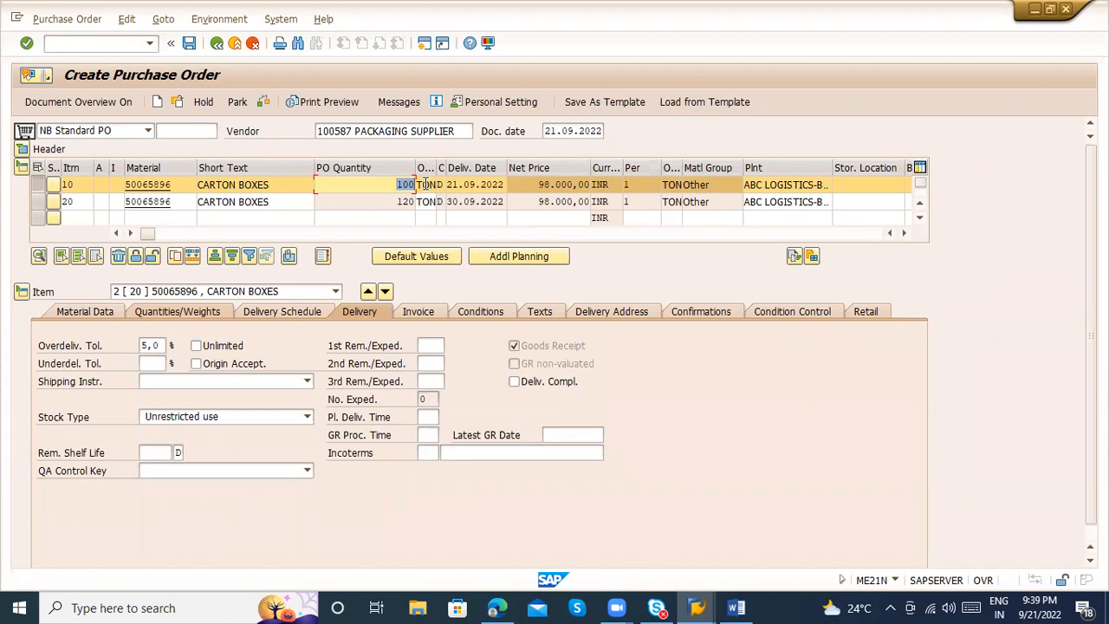
{"action": "left_click", "coordinate": [152, 363]}
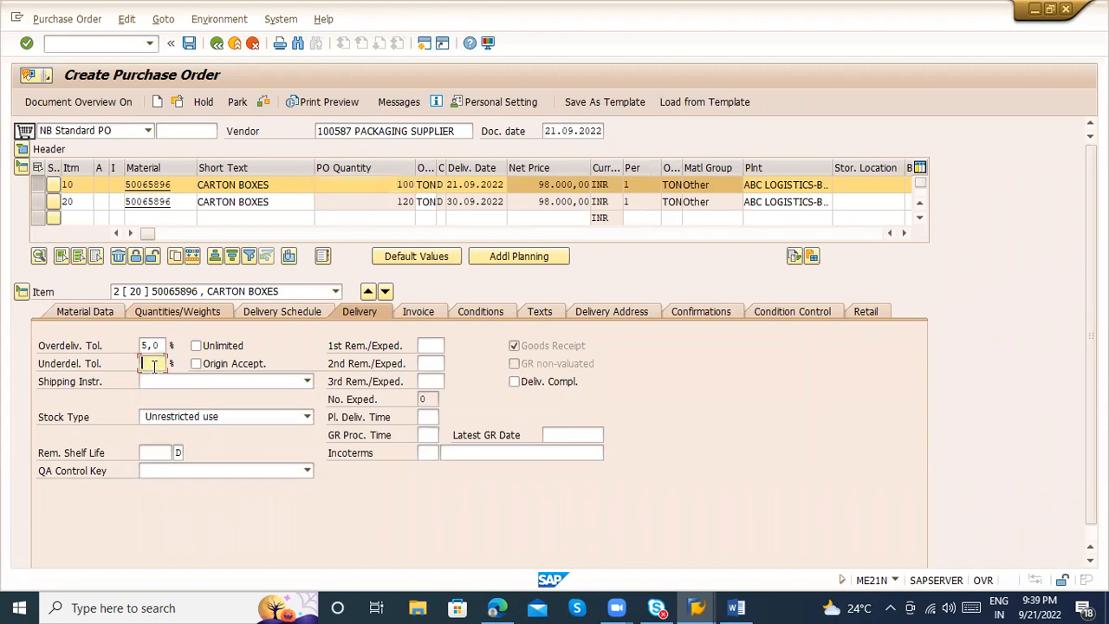
{"action": "left_click", "coordinate": [395, 184]}
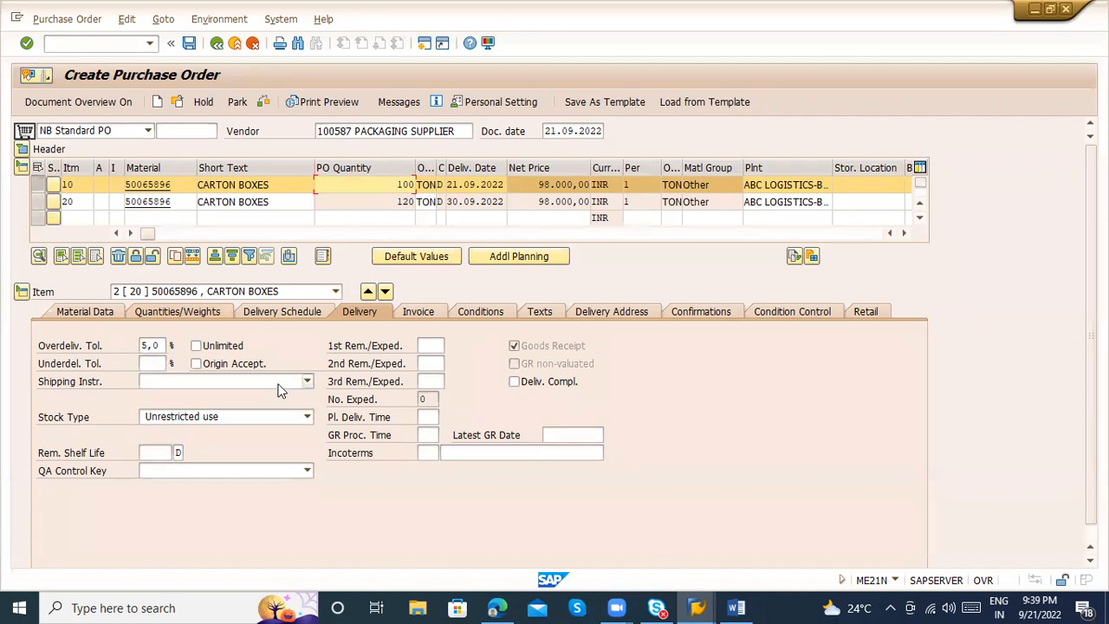
{"action": "left_click", "coordinate": [154, 363]}
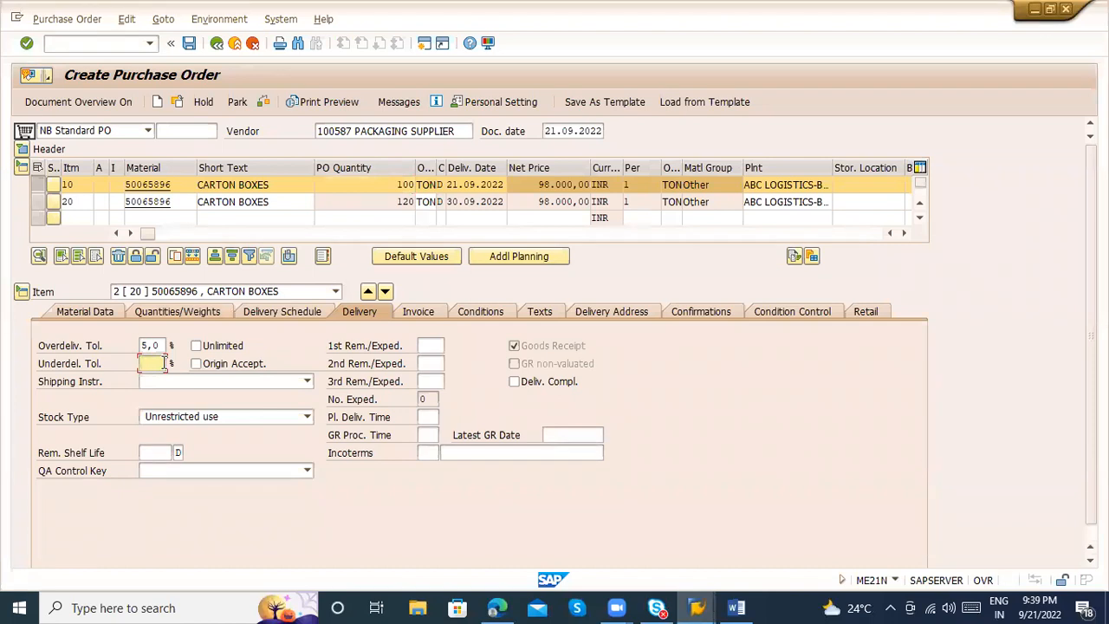
{"action": "type", "text": "5,0"}
{"action": "left_click", "coordinate": [389, 167]}
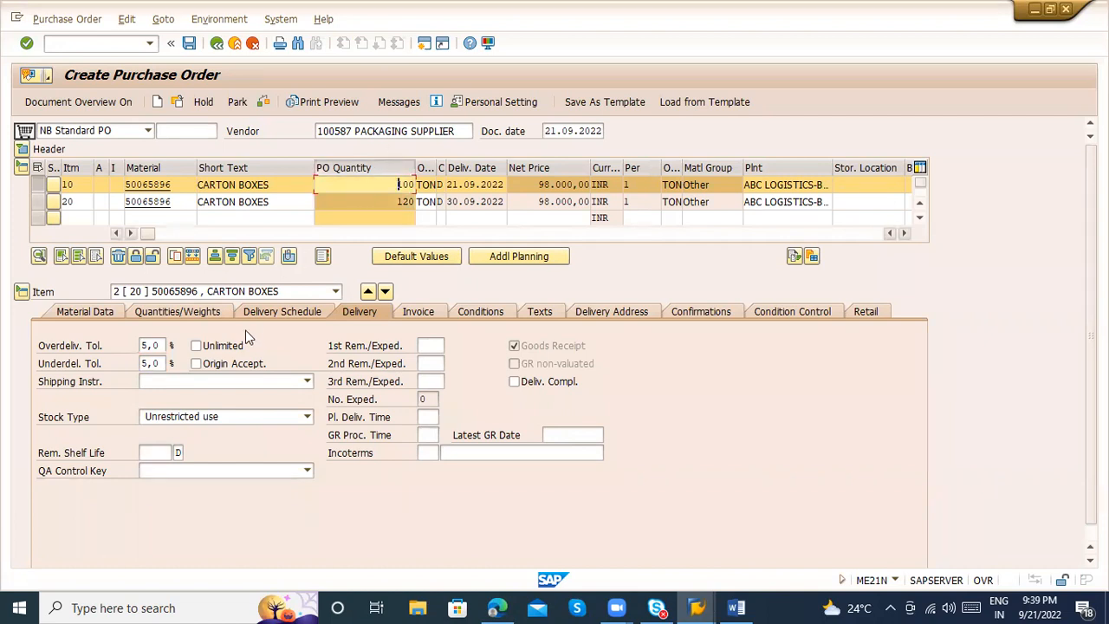
Examine the shipping instruction and stock type options in the second item's delivery data
{"action": "left_click", "coordinate": [231, 384]}
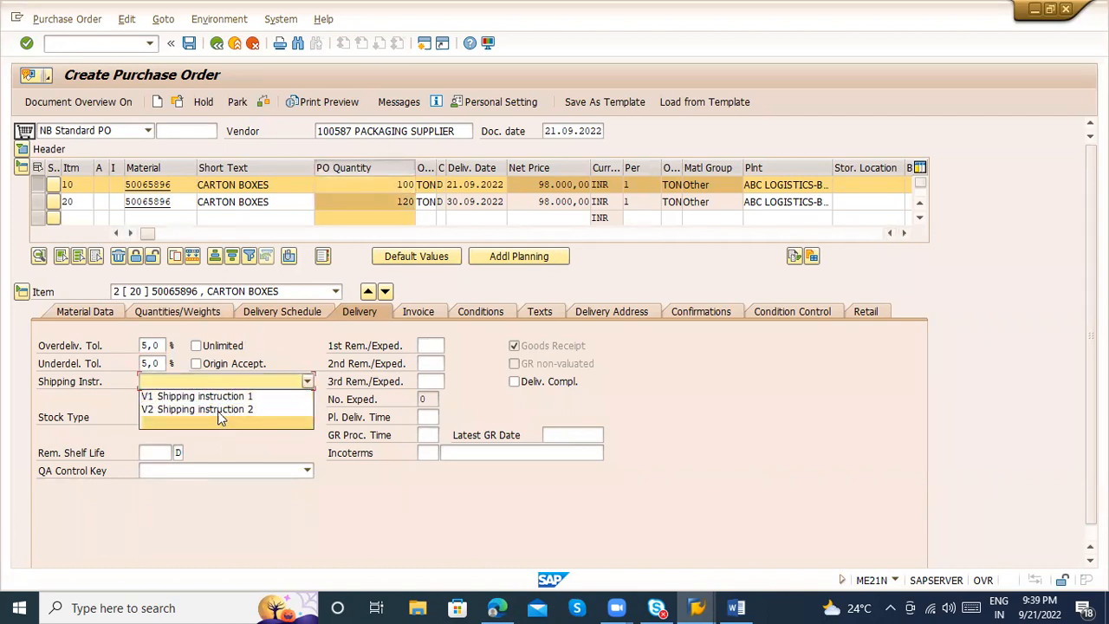
{"action": "left_click", "coordinate": [171, 381]}
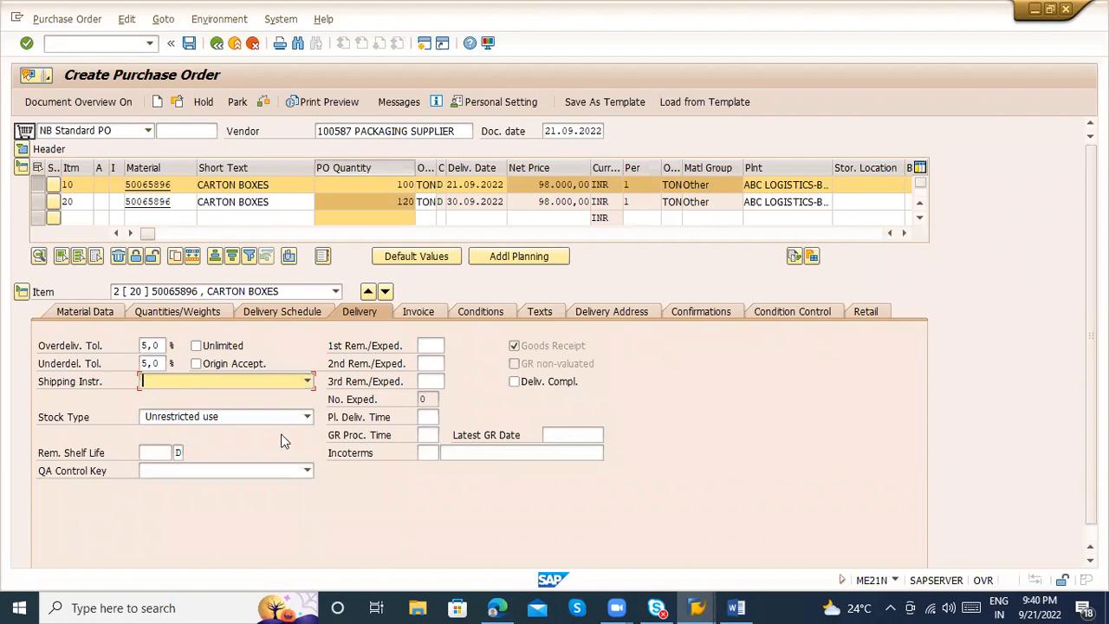
{"action": "left_click", "coordinate": [231, 419]}
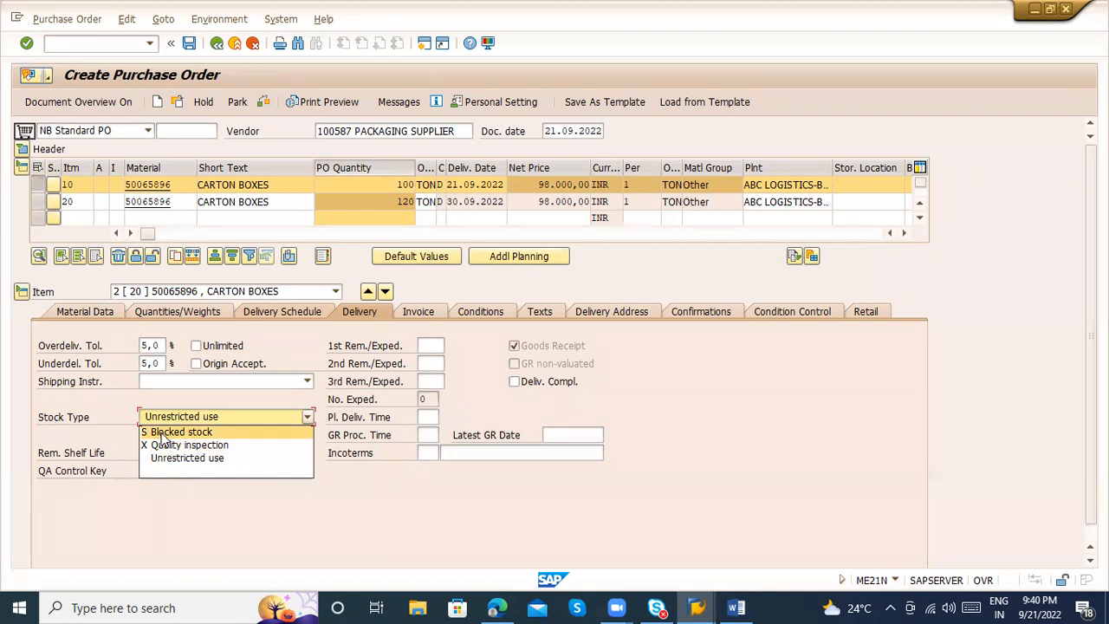
{"action": "left_click", "coordinate": [46, 456]}
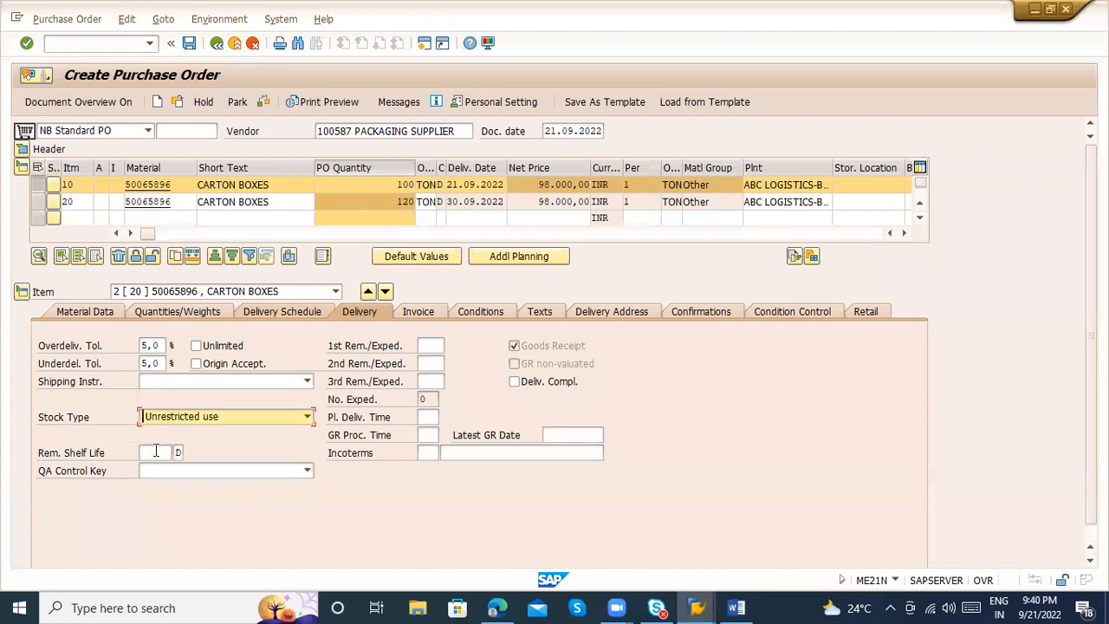
Review the remaining shelf life, QA control key, reminder, GR processing time and Incoterms fields of the second item's delivery data
{"action": "left_click", "coordinate": [156, 451]}
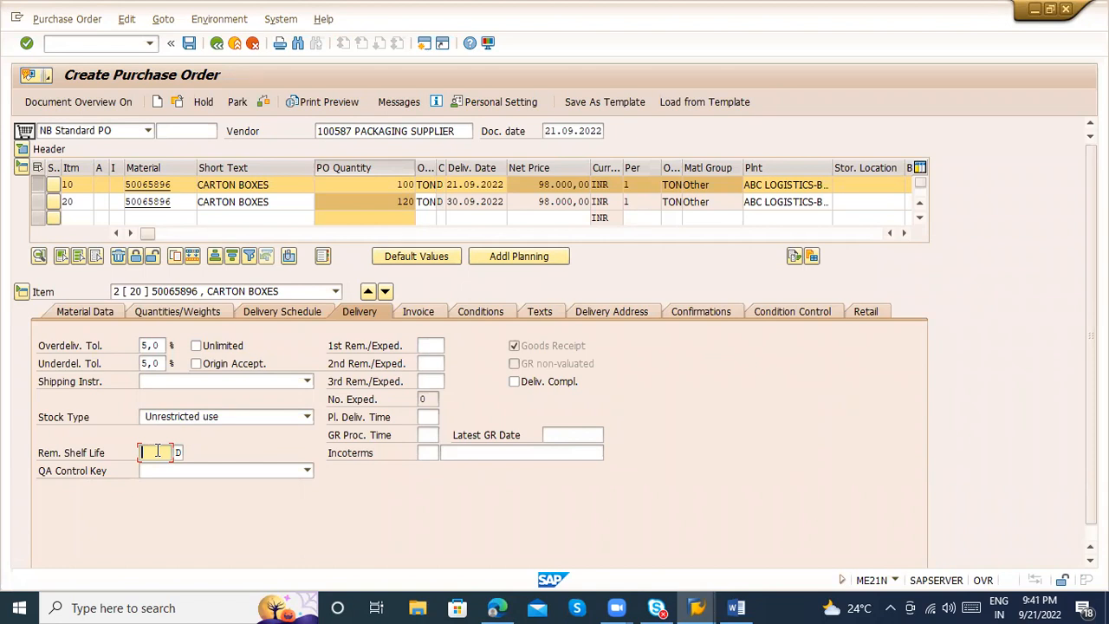
{"action": "left_click", "coordinate": [226, 469]}
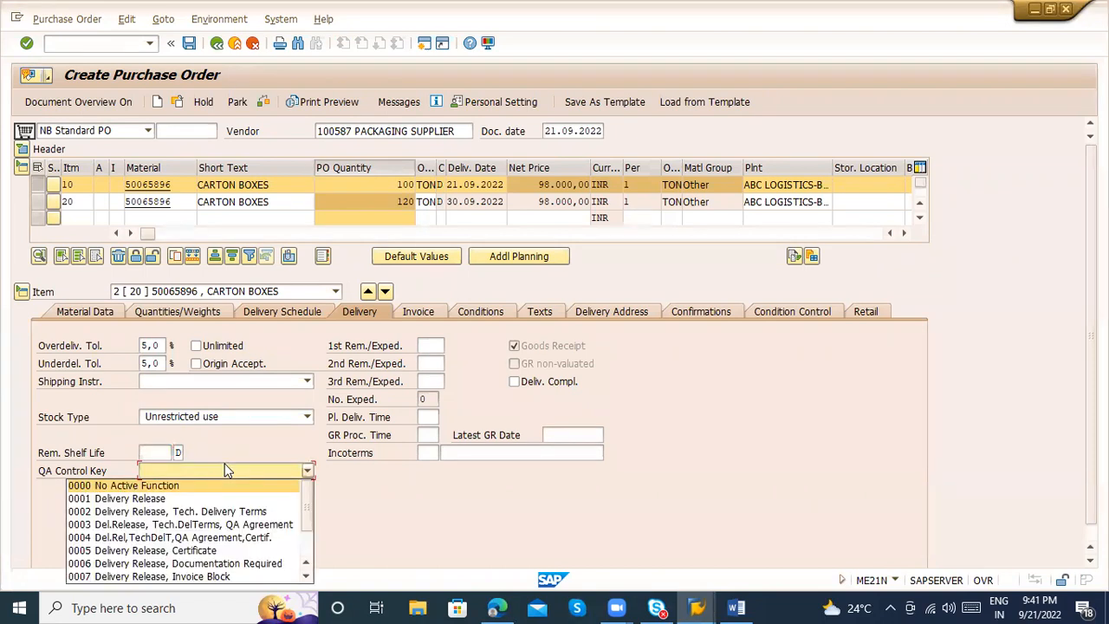
{"action": "left_click", "coordinate": [432, 338]}
{"action": "left_click", "coordinate": [413, 430]}
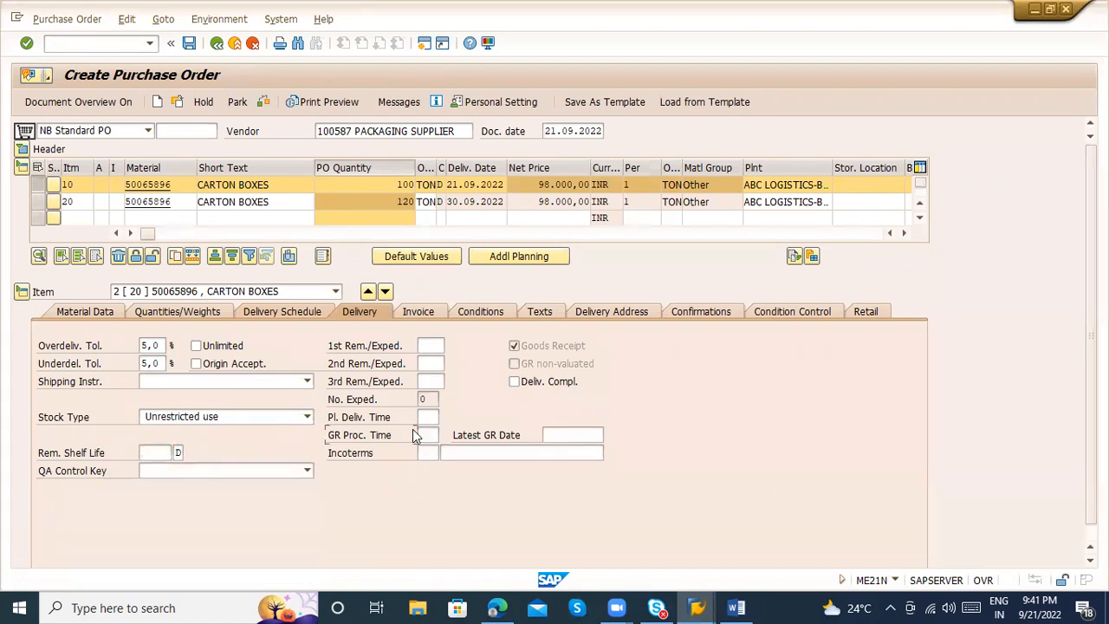
{"action": "left_click", "coordinate": [428, 435]}
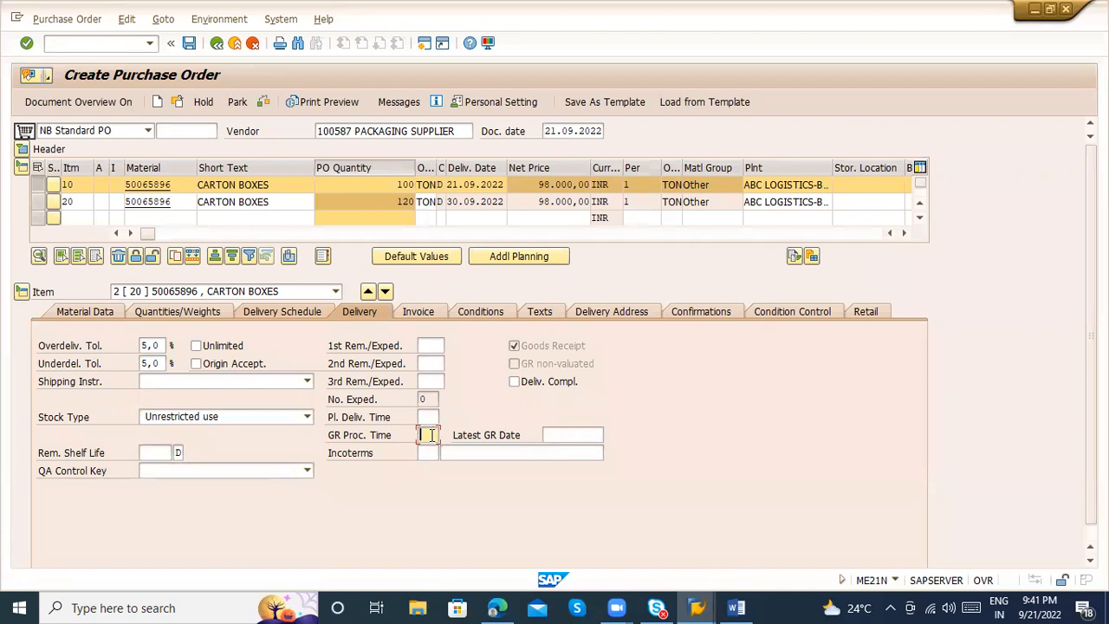
{"action": "left_click", "coordinate": [552, 450]}
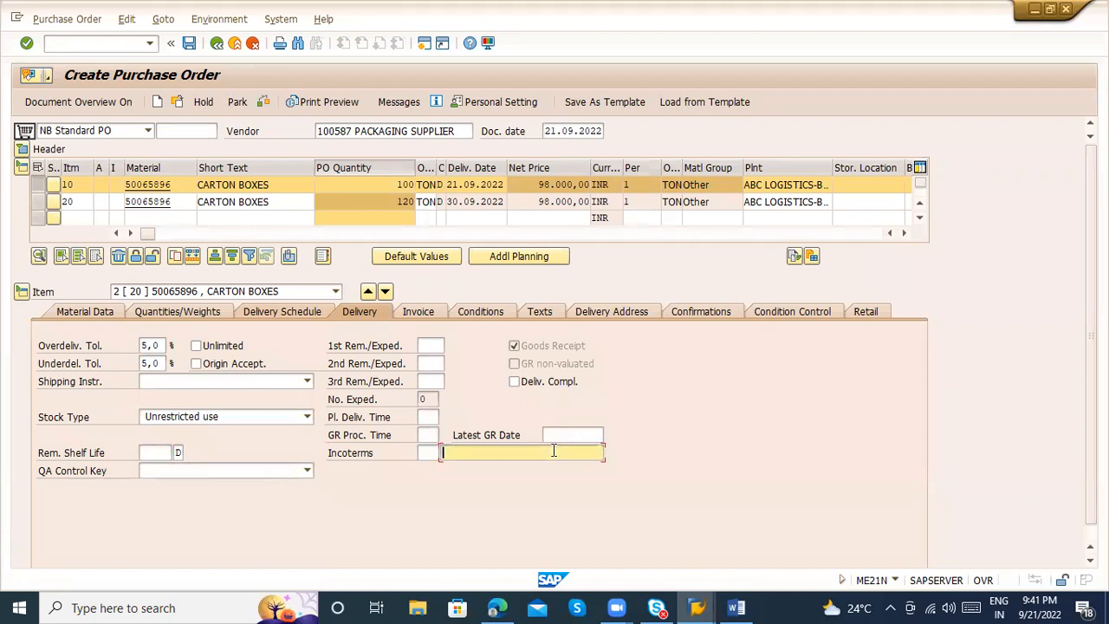
Examine the second item's invoice data, including GR-based invoice verification and the down payment category options
{"action": "left_click", "coordinate": [420, 315]}
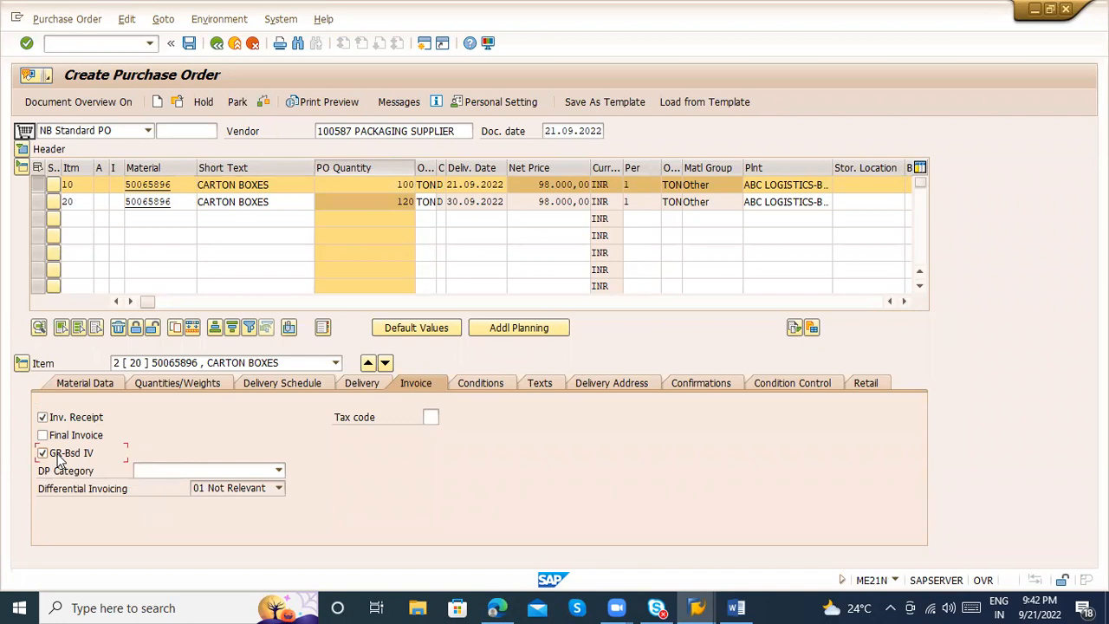
{"action": "left_click", "coordinate": [235, 471]}
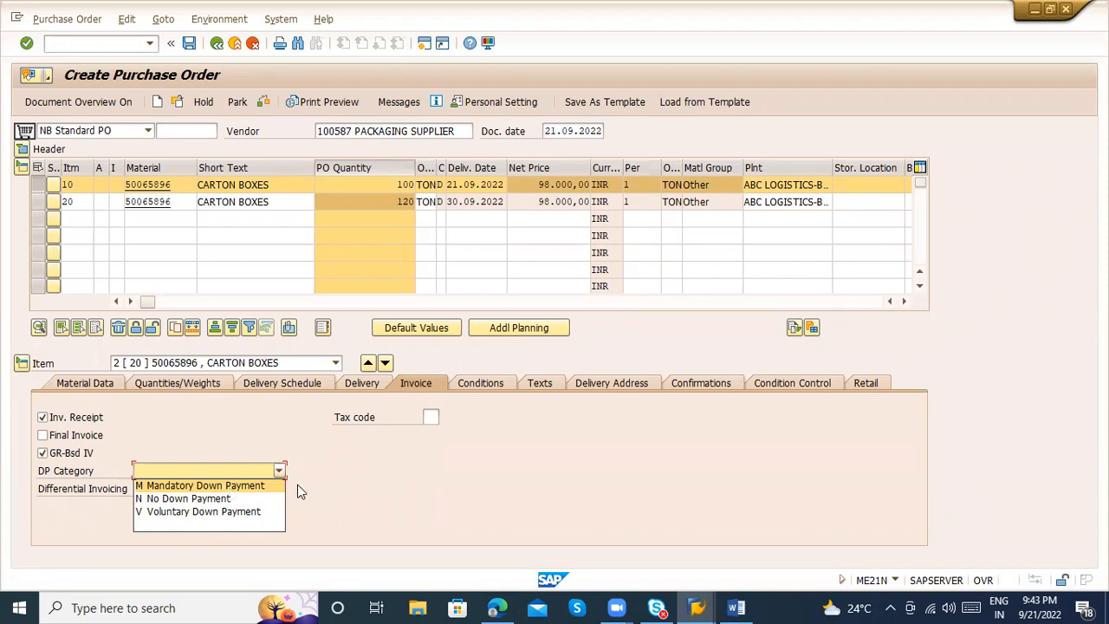
{"action": "left_click", "coordinate": [476, 544]}
Set the tax code to V0 in the second item's invoice data, consulting the list of available tax codes
{"action": "left_click", "coordinate": [425, 418]}
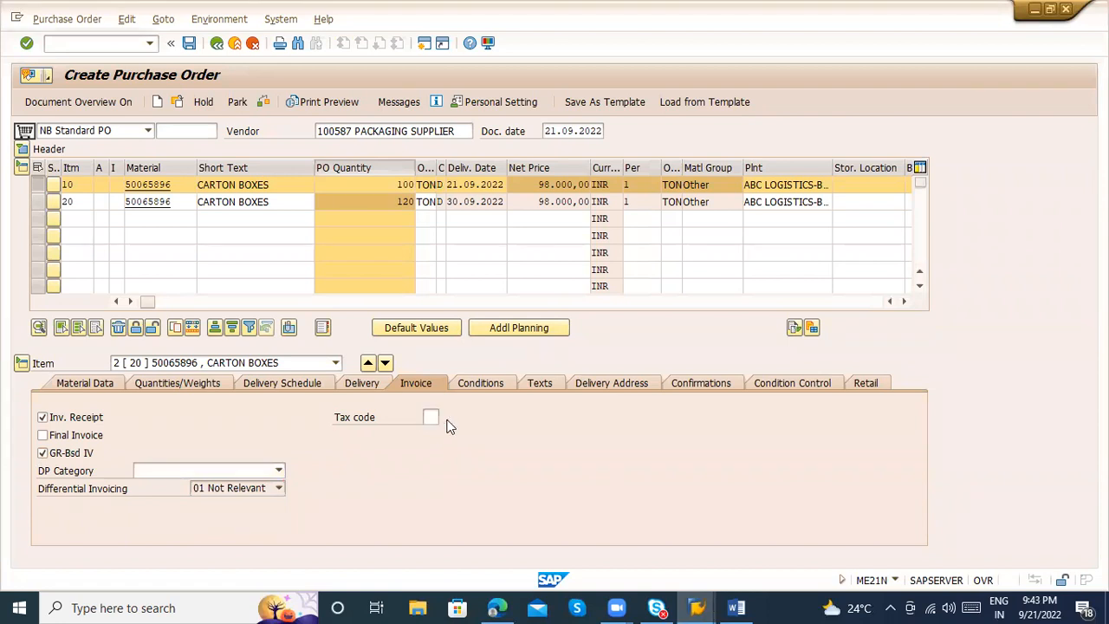
{"action": "left_click", "coordinate": [448, 421]}
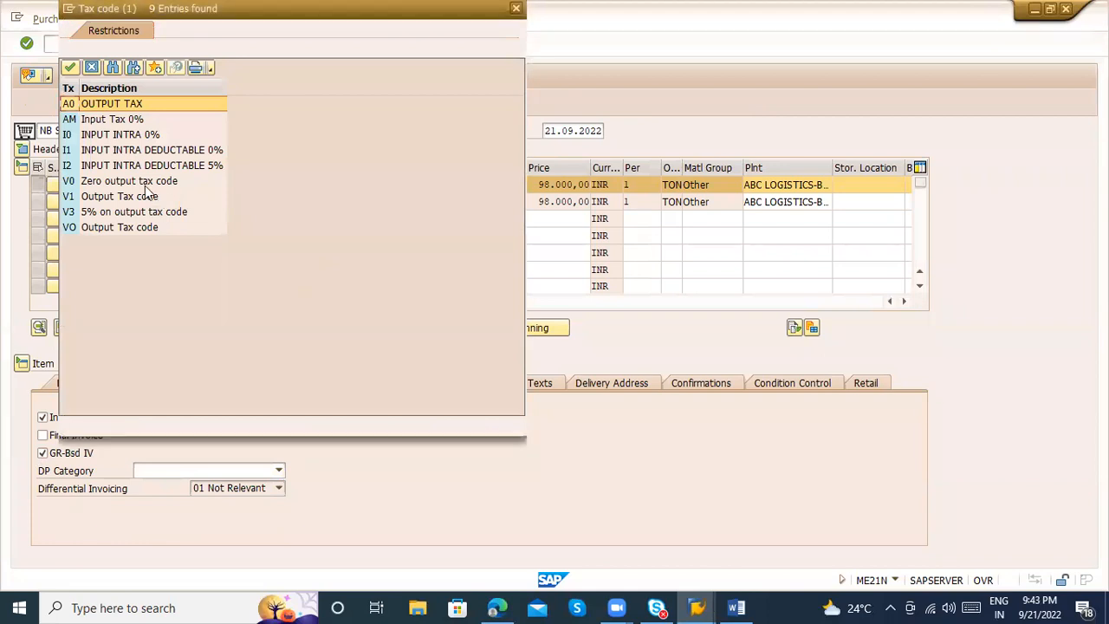
{"action": "key", "text": "Escape"}
{"action": "type", "text": "V0"}
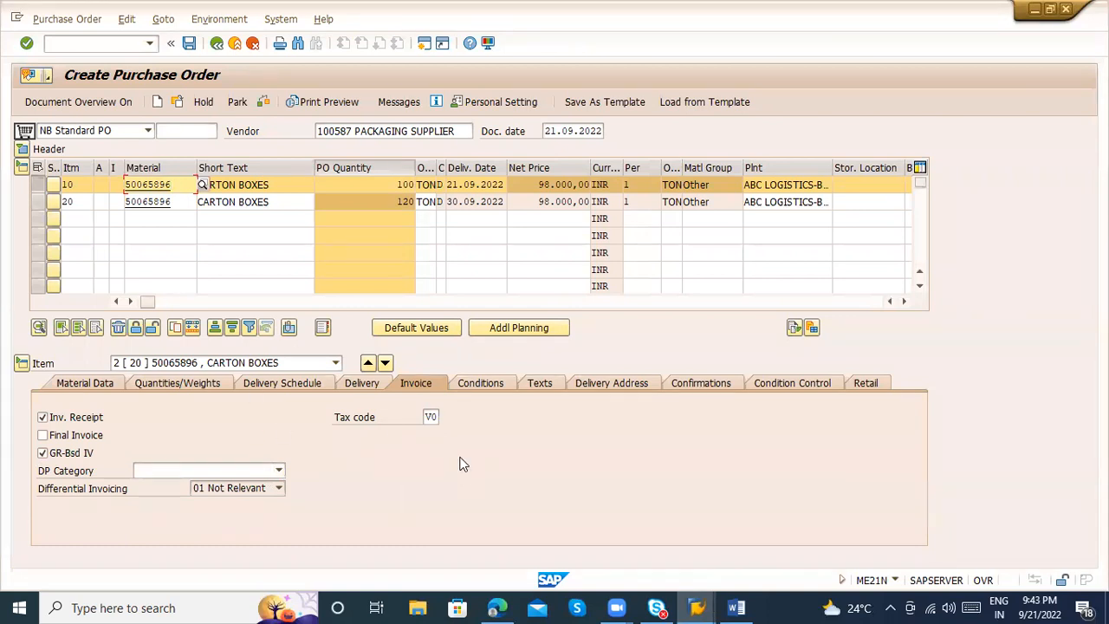
{"action": "left_click", "coordinate": [428, 417]}
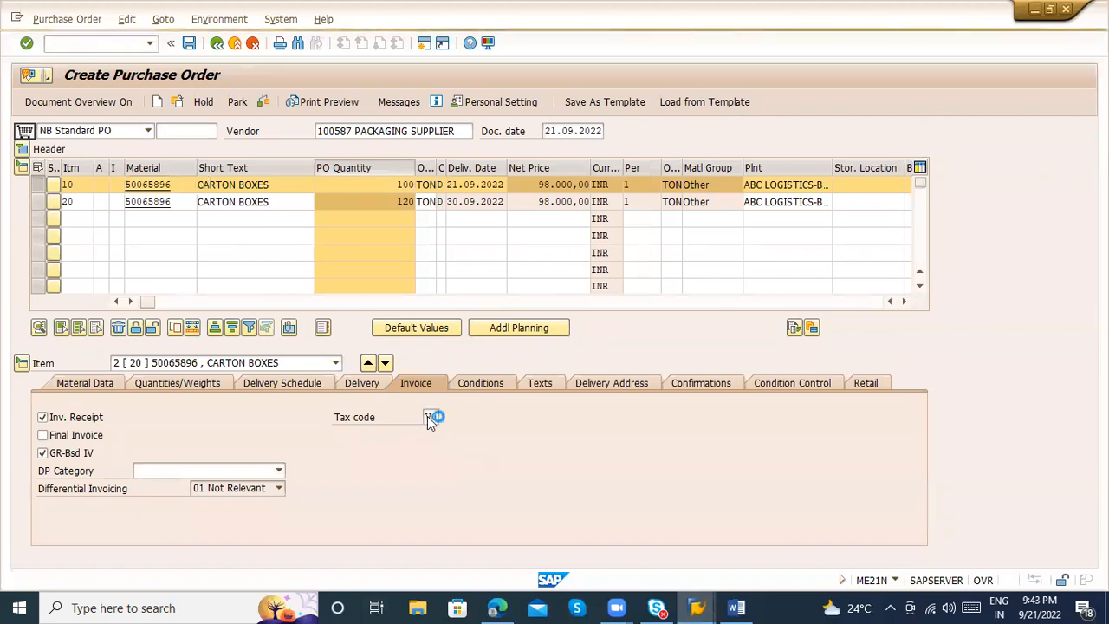
{"action": "key", "text": "Return"}
Check the CGST rate in the second item's tax details and return to the purchase order
{"action": "left_click", "coordinate": [479, 417]}
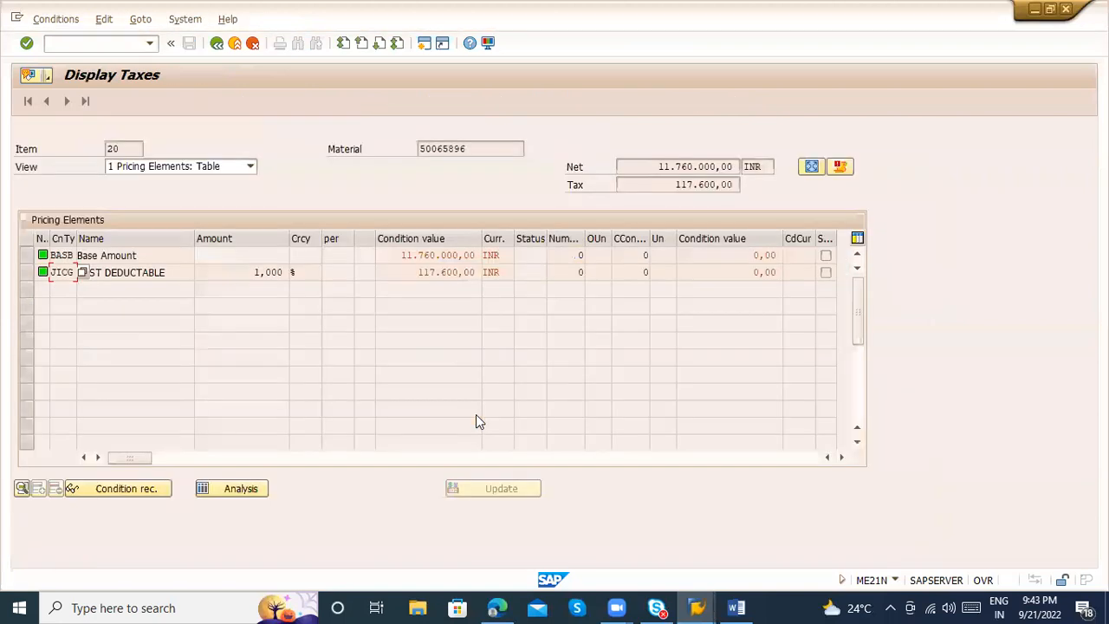
{"action": "left_click_drag", "start_coordinate": [235, 272], "coordinate": [300, 269]}
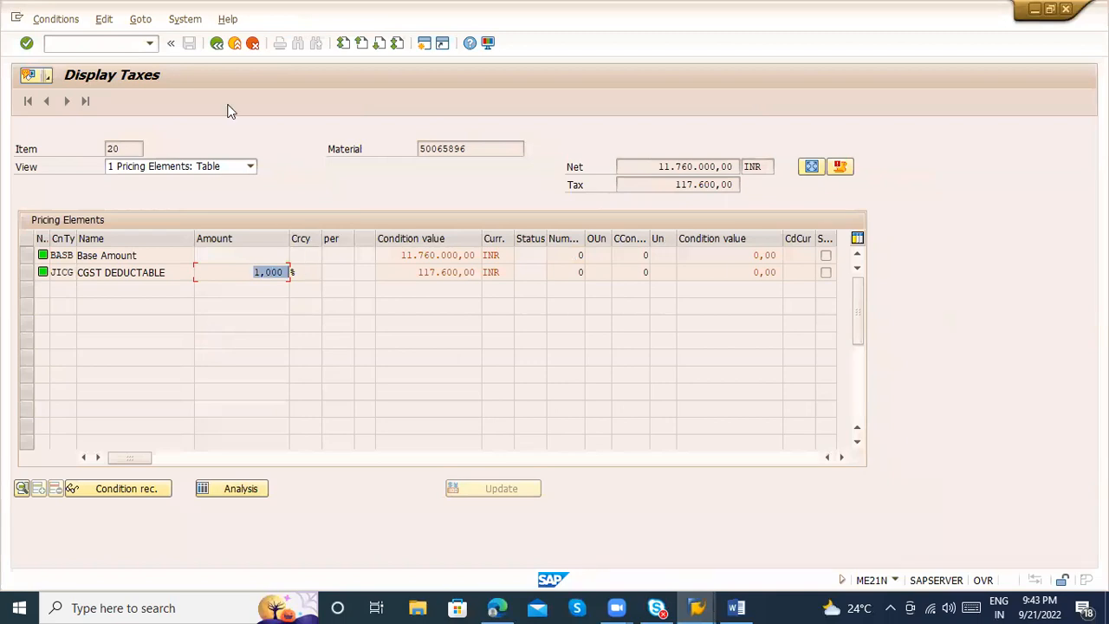
{"action": "left_click", "coordinate": [216, 44]}
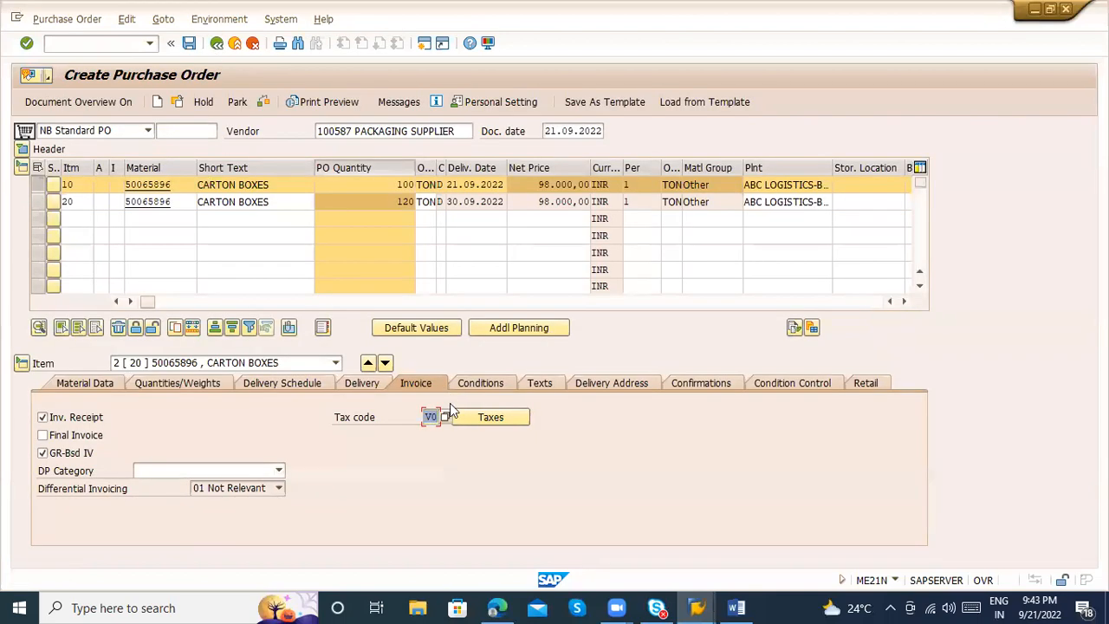
Look up V0 Zero output tax code among the available tax codes and select it again for the second item
{"action": "left_click", "coordinate": [446, 418]}
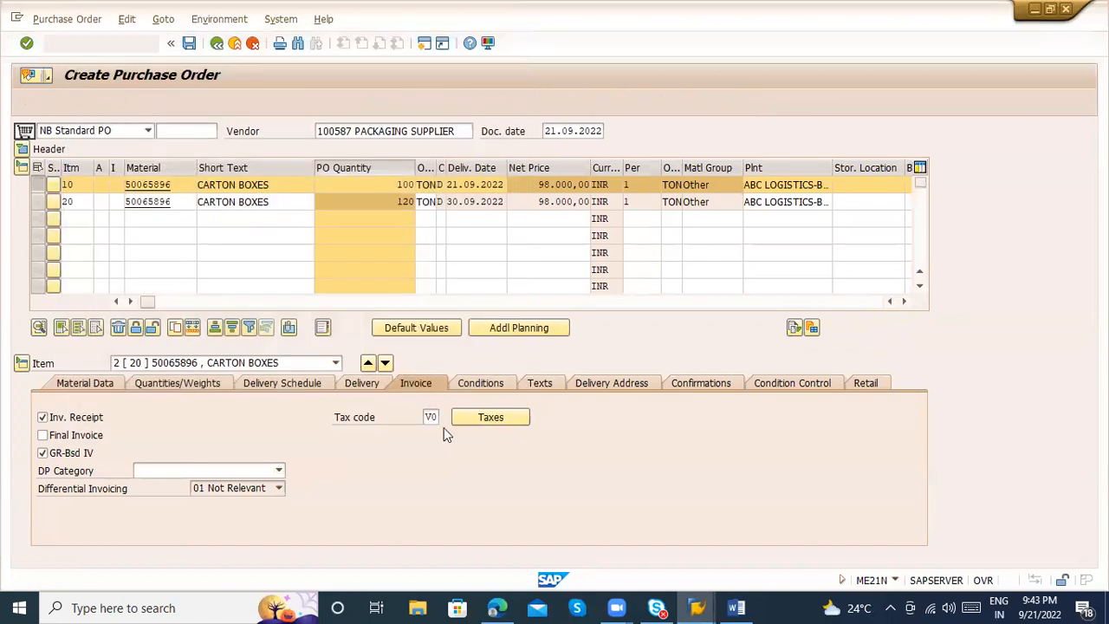
{"action": "left_click", "coordinate": [435, 421]}
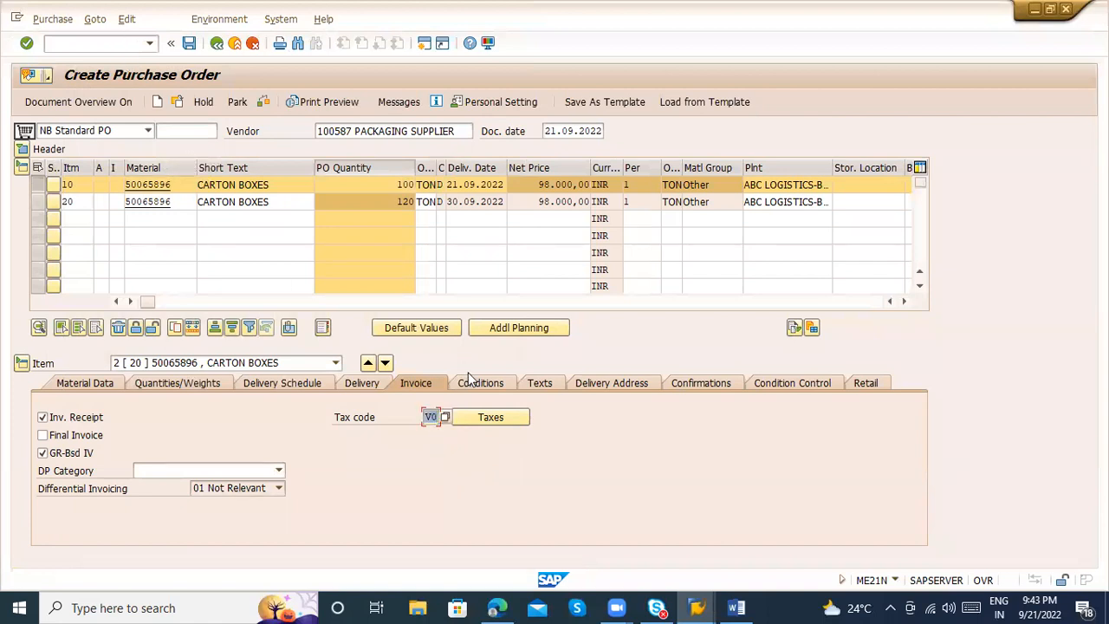
{"action": "left_click", "coordinate": [443, 417]}
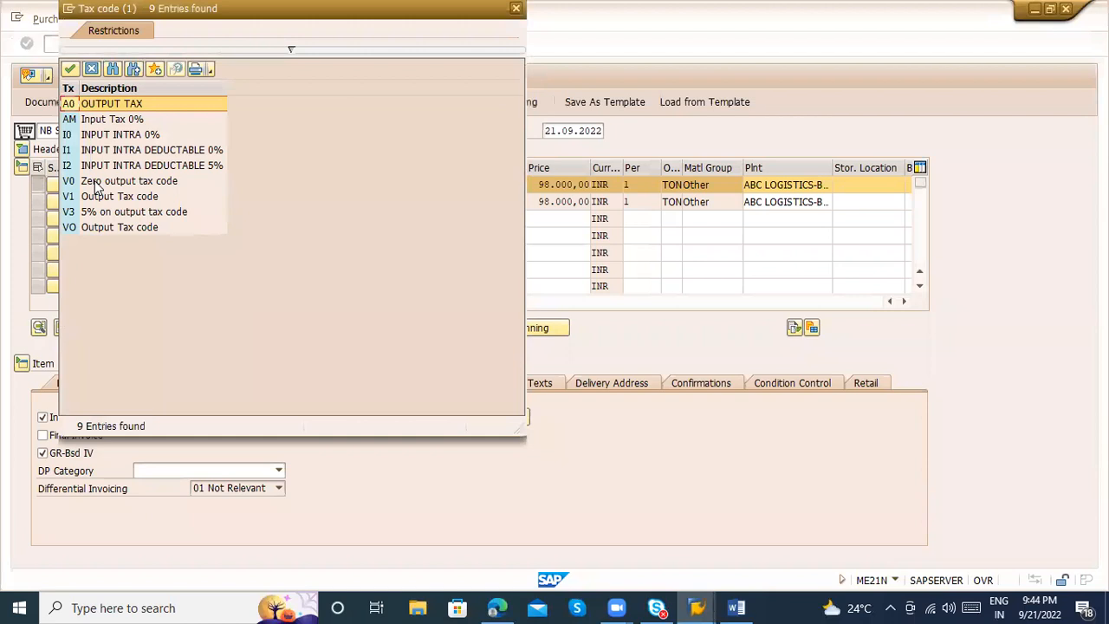
{"action": "left_click", "coordinate": [96, 184]}
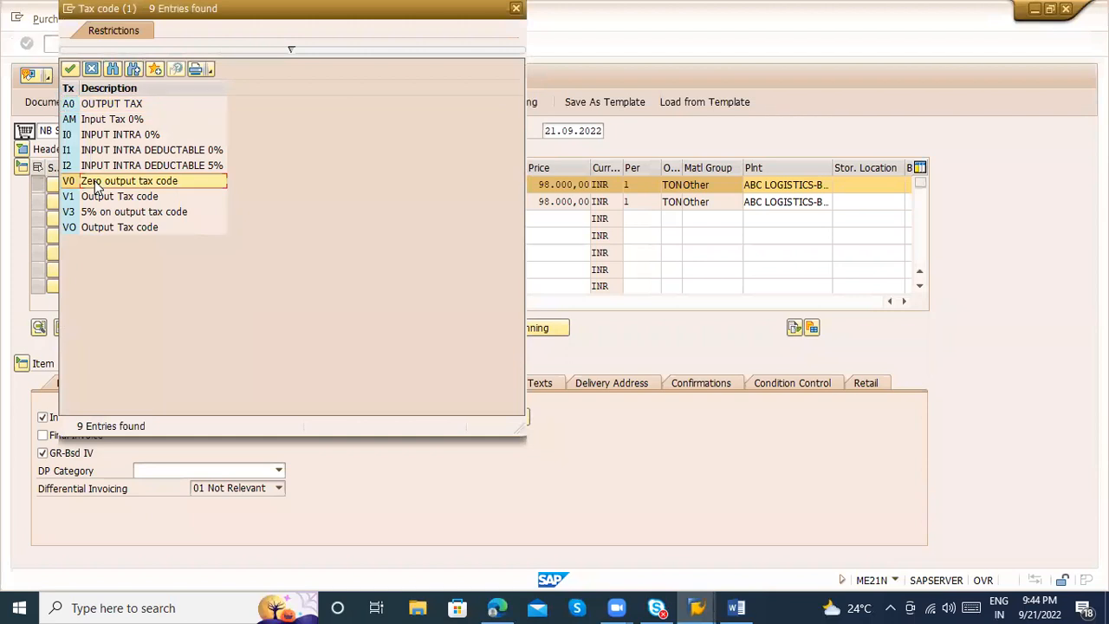
{"action": "double_click", "coordinate": [96, 183]}
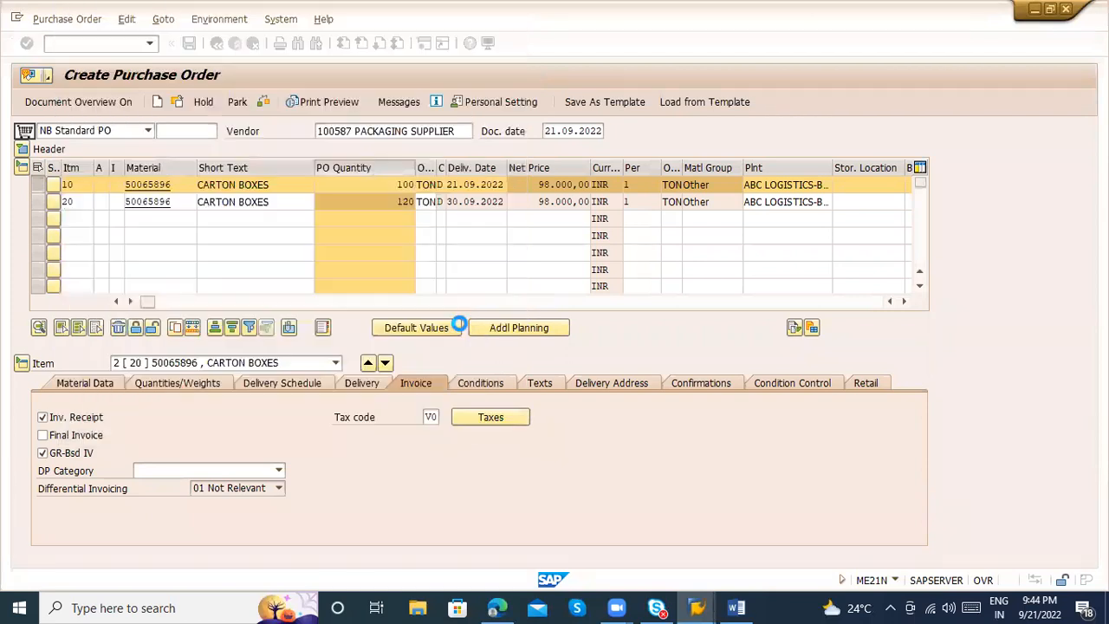
Compare the CGST percentage in the second item's tax details with the description of tax code V0
{"action": "left_click", "coordinate": [490, 417]}
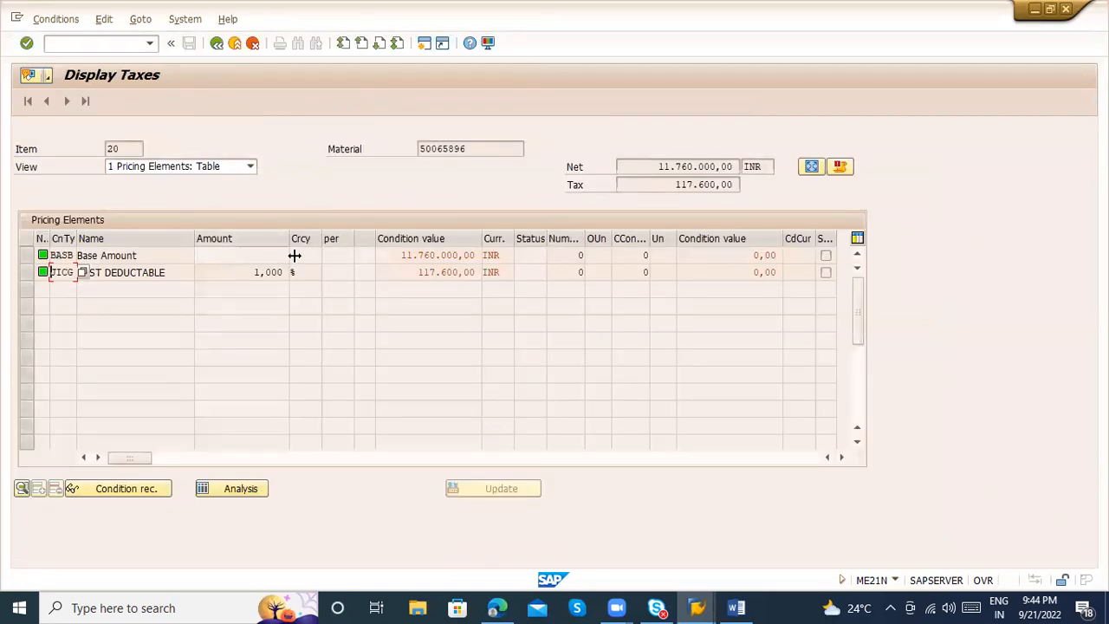
{"action": "left_click_drag", "start_coordinate": [240, 274], "coordinate": [369, 272]}
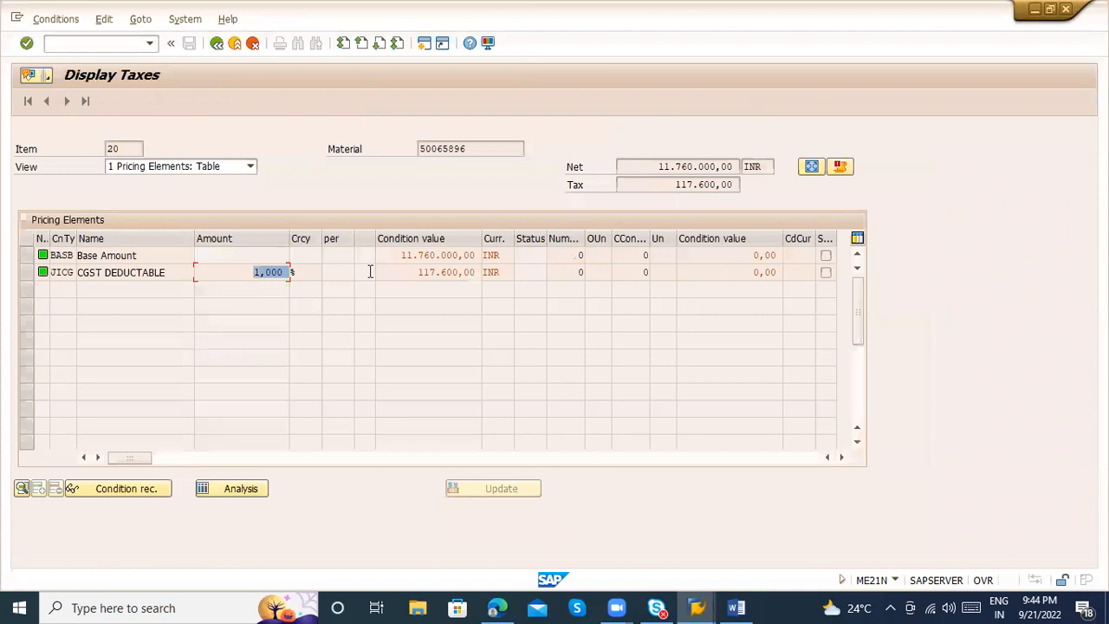
{"action": "left_click", "coordinate": [217, 45]}
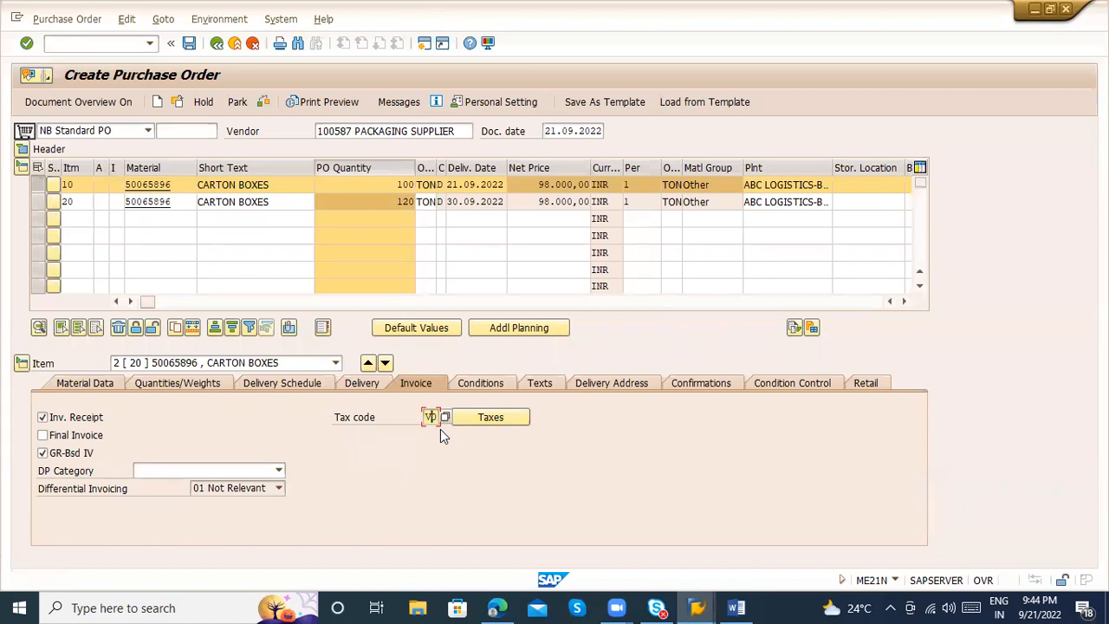
Open tax code maintenance in a new session with /oftxp for country IN
{"action": "left_click", "coordinate": [90, 40]}
{"action": "type", "text": "/oftxp"}
{"action": "key", "text": "Return"}
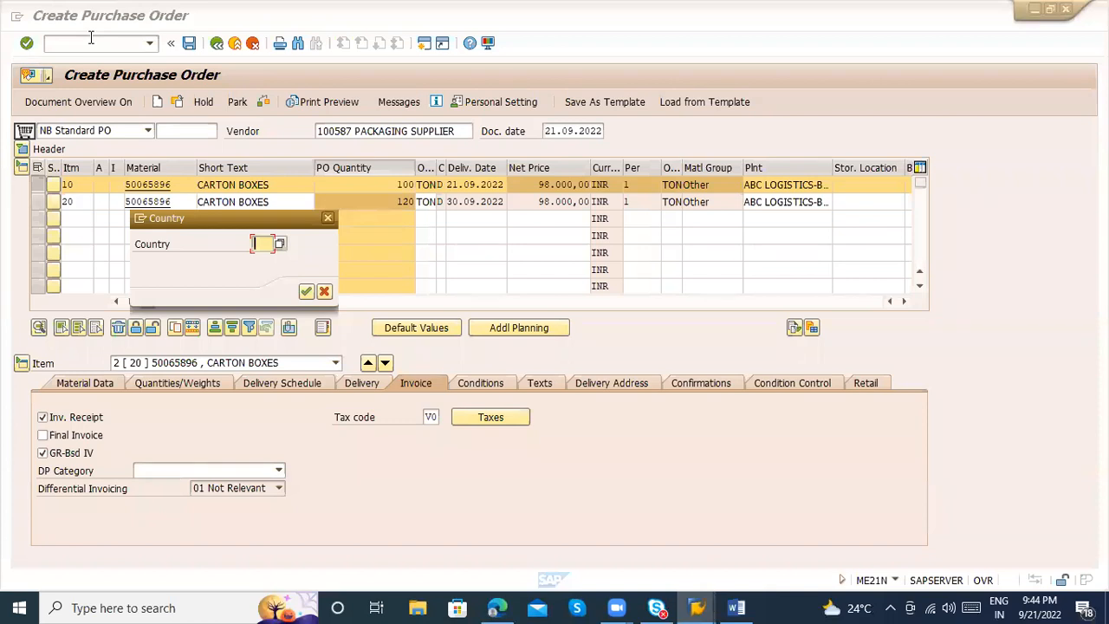
{"action": "type", "text": "IN"}
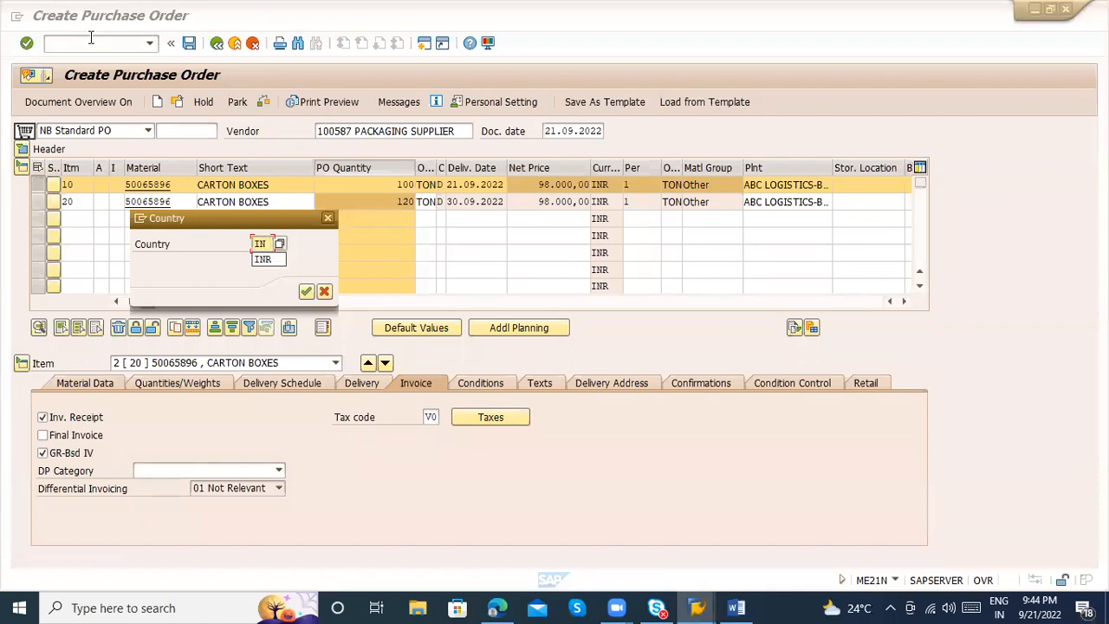
{"action": "key", "text": "Return"}
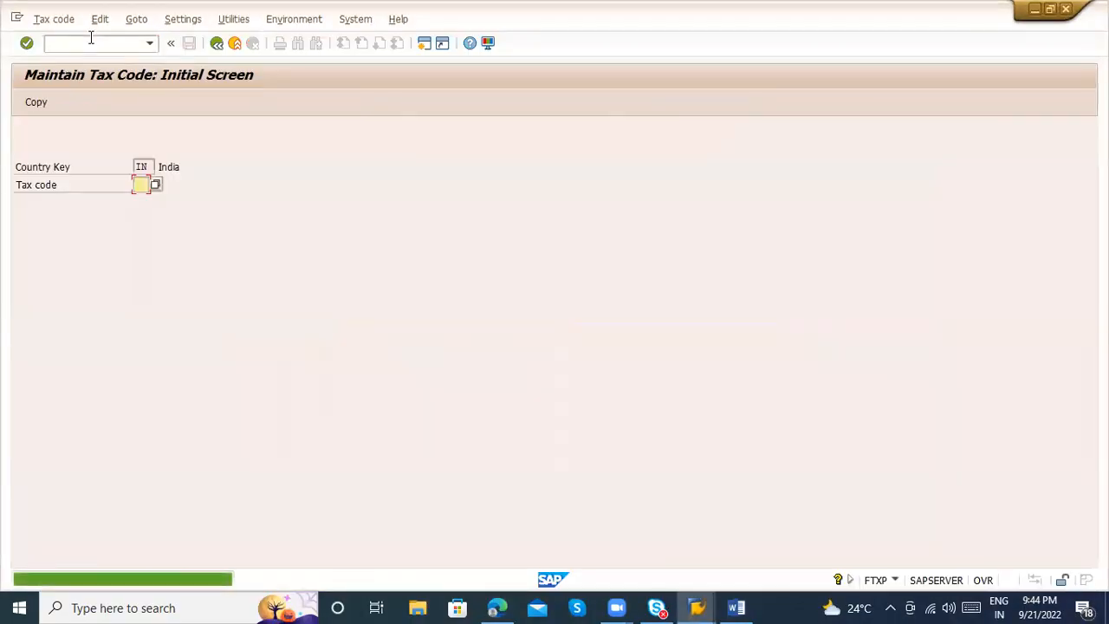
Open the tax rates of tax code V0 and compare its description with the CGST deductable percentage
{"action": "type", "text": "V0"}
{"action": "key", "text": "Return"}
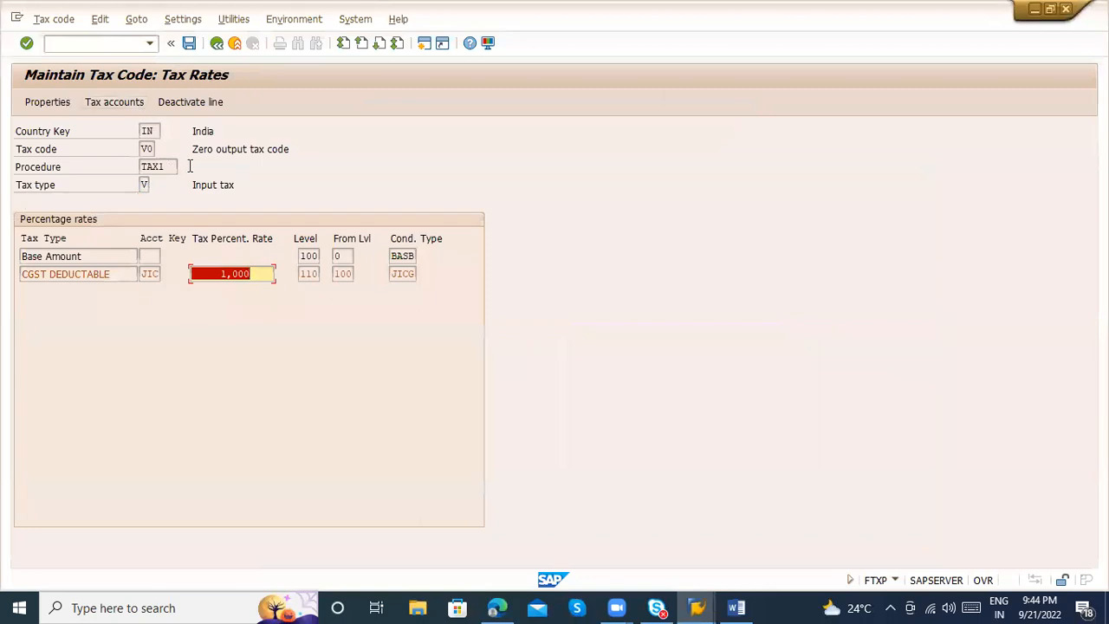
{"action": "left_click_drag", "start_coordinate": [193, 149], "coordinate": [358, 148]}
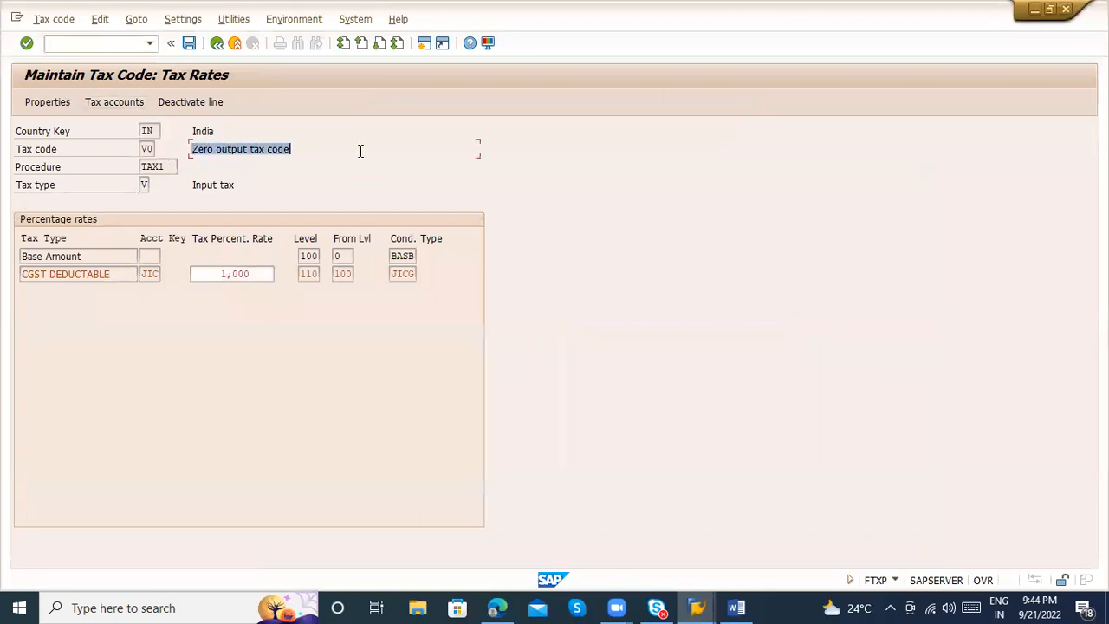
{"action": "left_click_drag", "start_coordinate": [216, 275], "coordinate": [256, 276]}
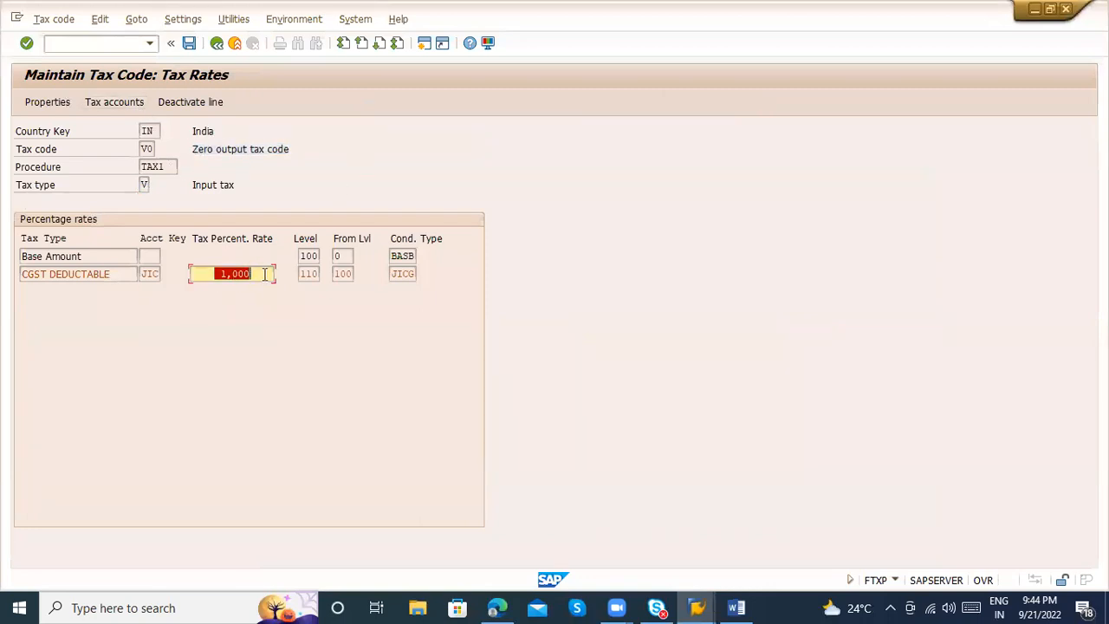
Open the properties of tax code V0 and replace the word Zero with 1% in its description
{"action": "left_click", "coordinate": [55, 103]}
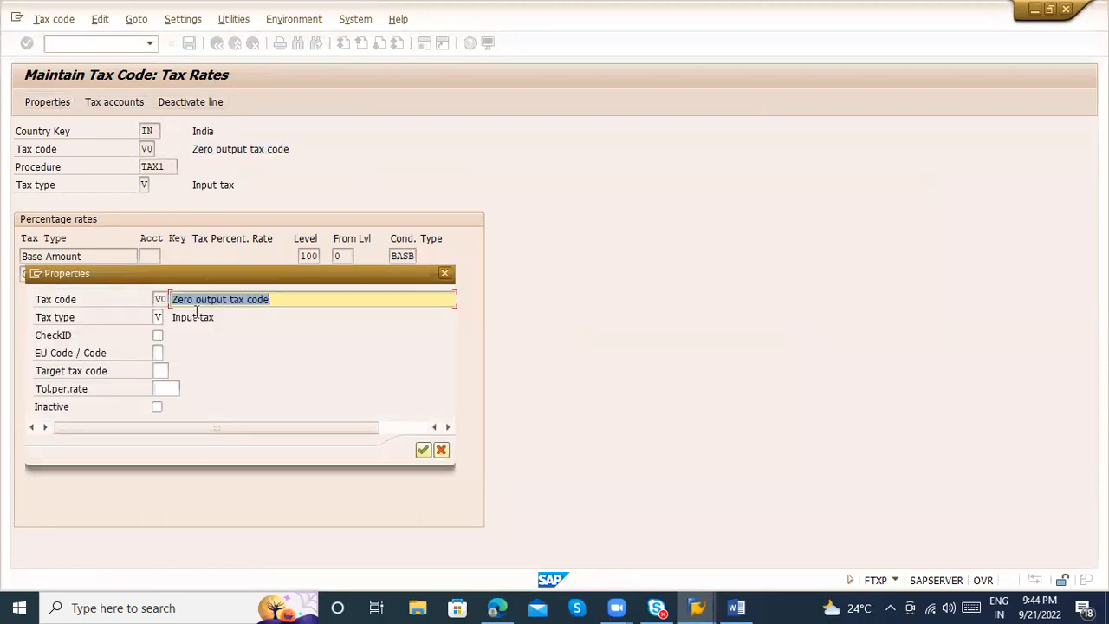
{"action": "left_click", "coordinate": [218, 300]}
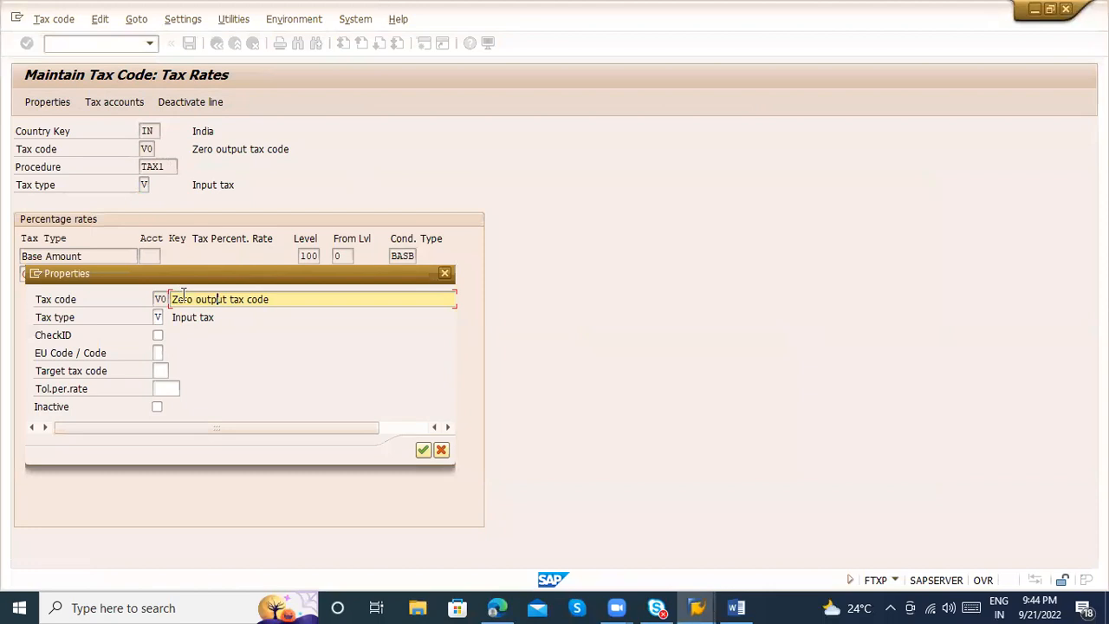
{"action": "left_click", "coordinate": [188, 299]}
{"action": "key", "text": "BackSpace"}
{"action": "key", "text": "BackSpace"}
{"action": "key", "text": "BackSpace"}
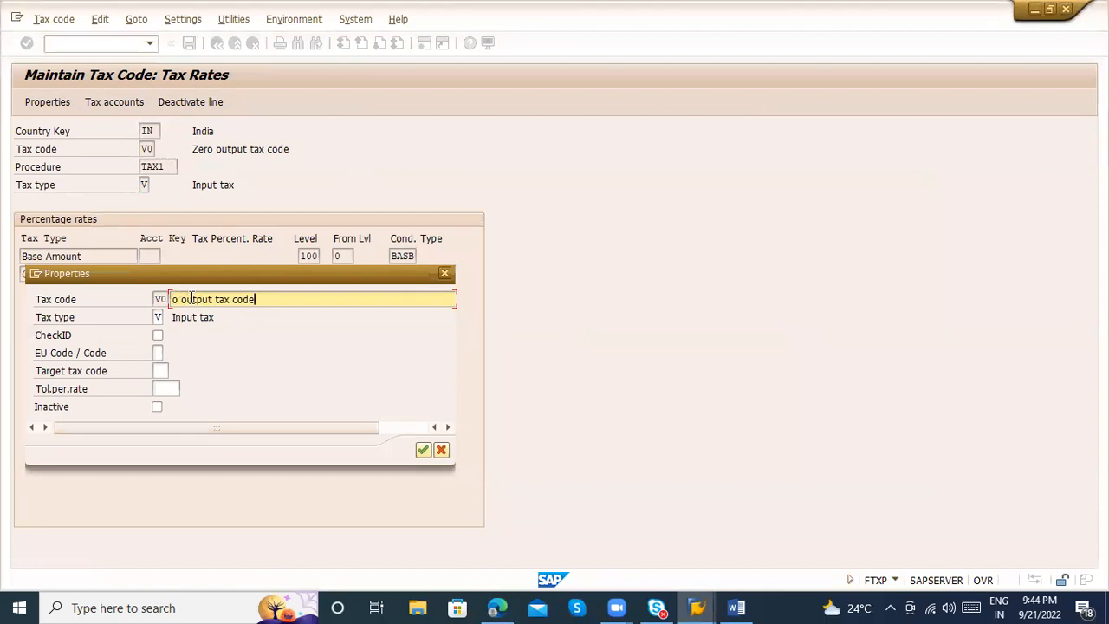
{"action": "left_click", "coordinate": [179, 299]}
{"action": "key", "text": "BackSpace"}
{"action": "key", "text": "BackSpace"}
{"action": "type", "text": "1%"}
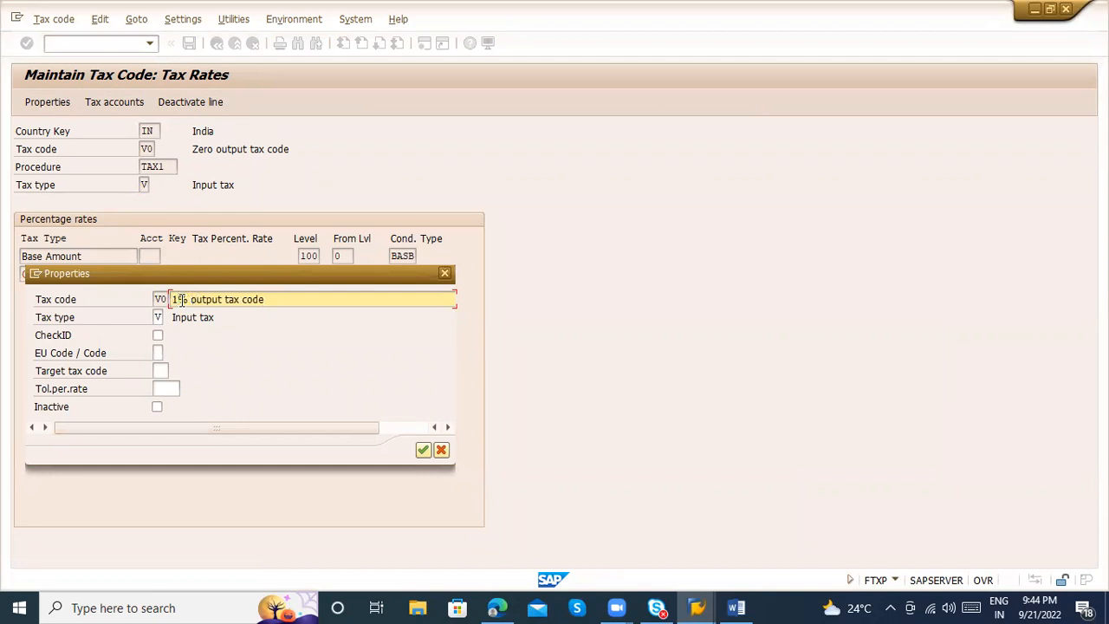
Complete the V0 description as 1% Input tax code and save the tax code
{"action": "left_click_drag", "start_coordinate": [174, 317], "coordinate": [256, 319]}
{"action": "left_click", "coordinate": [218, 300]}
{"action": "key", "text": "BackSpace"}
{"action": "key", "text": "BackSpace"}
{"action": "key", "text": "BackSpace"}
{"action": "key", "text": "BackSpace"}
{"action": "key", "text": "BackSpace"}
{"action": "key", "text": "BackSpace"}
{"action": "type", "text": "Input"}
{"action": "key", "text": "Return"}
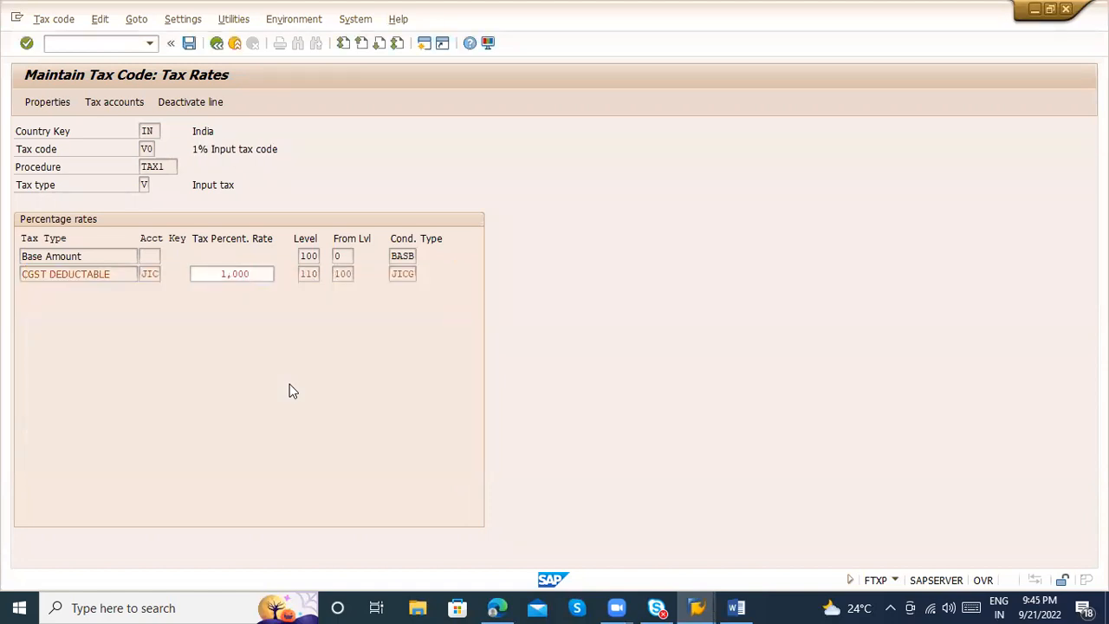
{"action": "key", "text": "ctrl+s"}
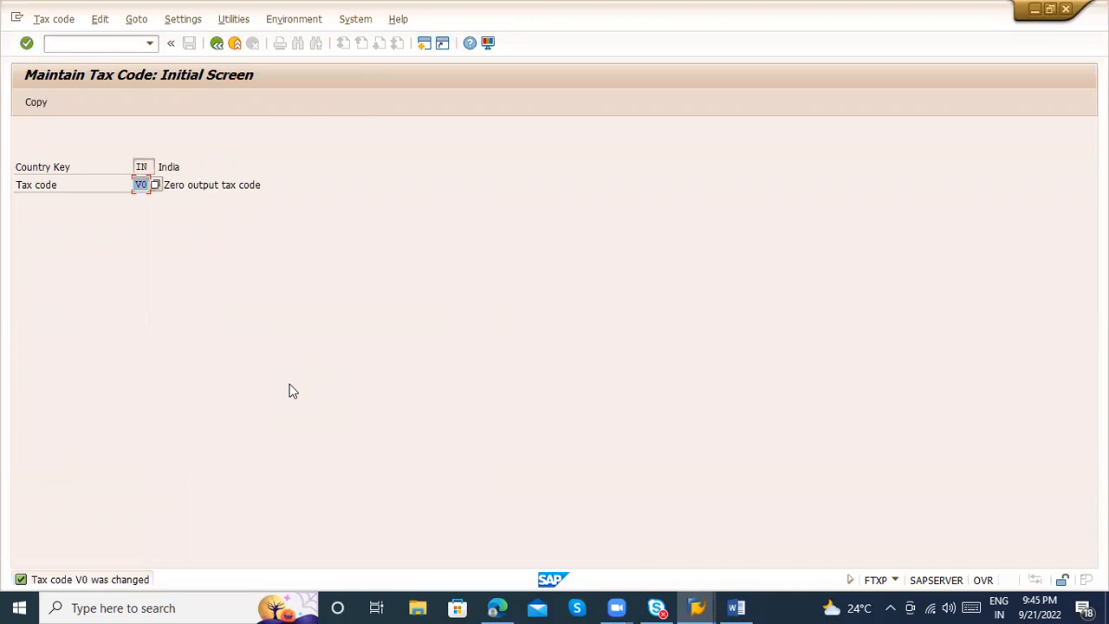
Return to the purchase order, check the second item's taxes and reselect tax code V0 1% Input tax code
{"action": "key", "text": "alt+Tab"}
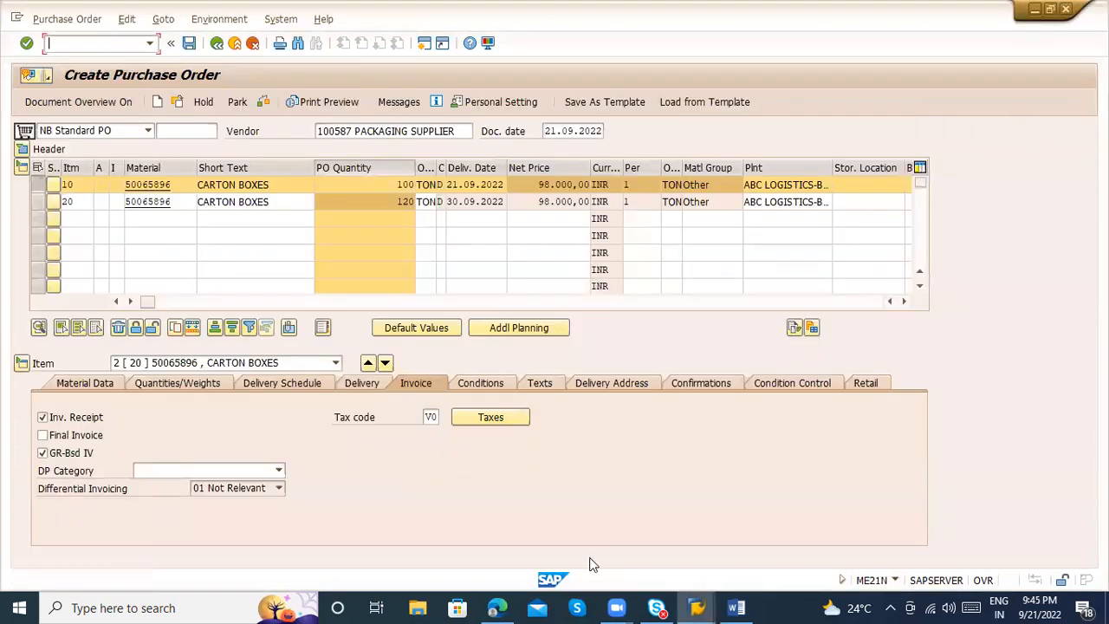
{"action": "left_click", "coordinate": [463, 418]}
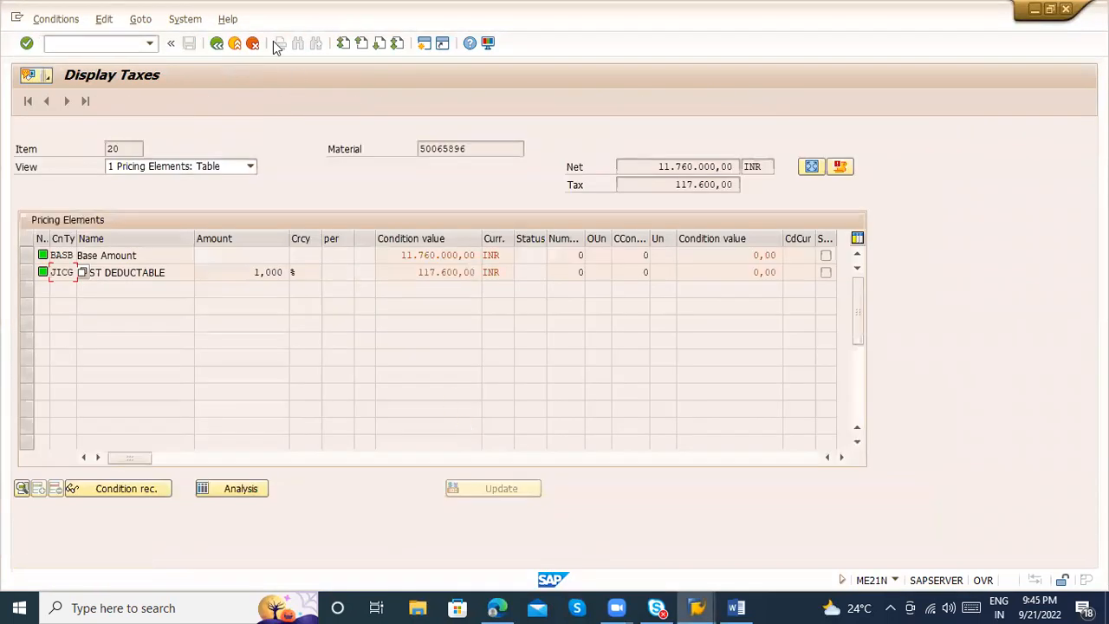
{"action": "left_click", "coordinate": [217, 43]}
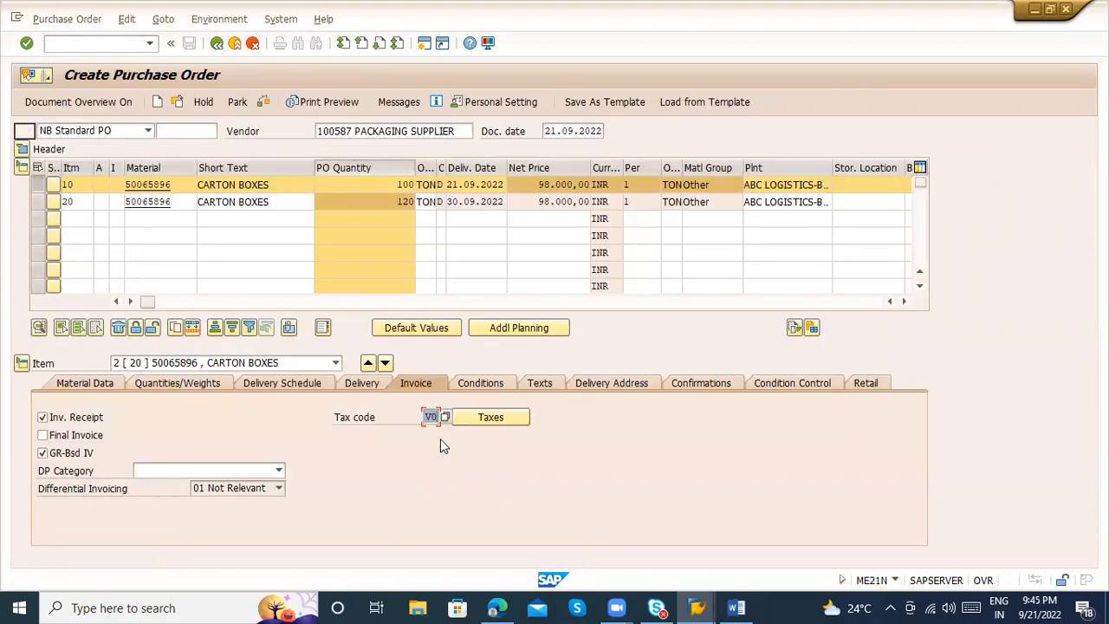
{"action": "left_click", "coordinate": [445, 417]}
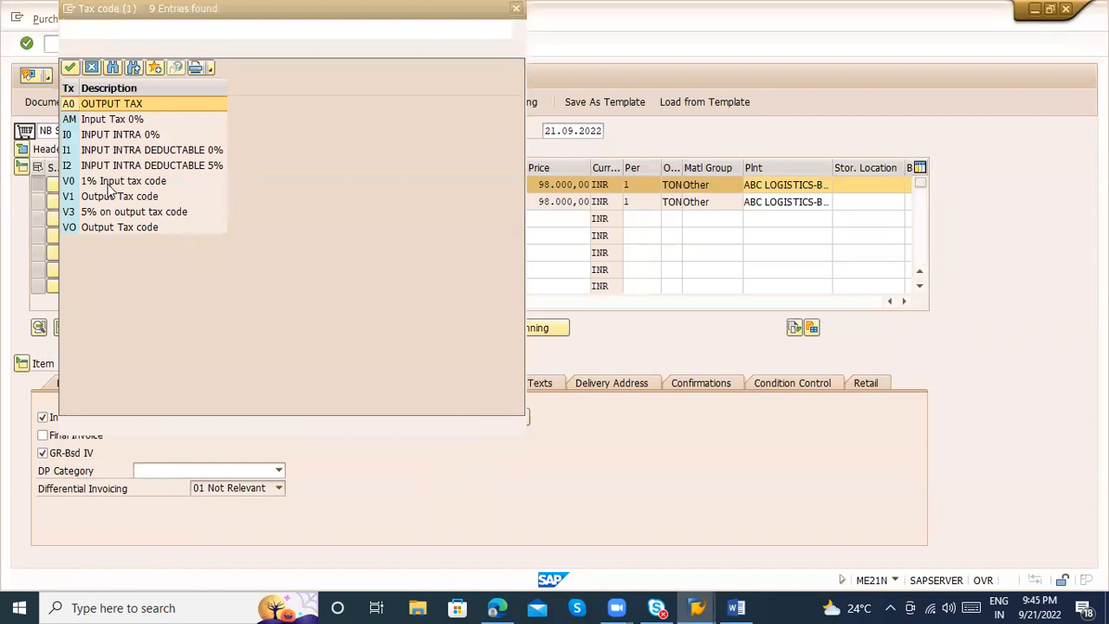
{"action": "left_click", "coordinate": [104, 181]}
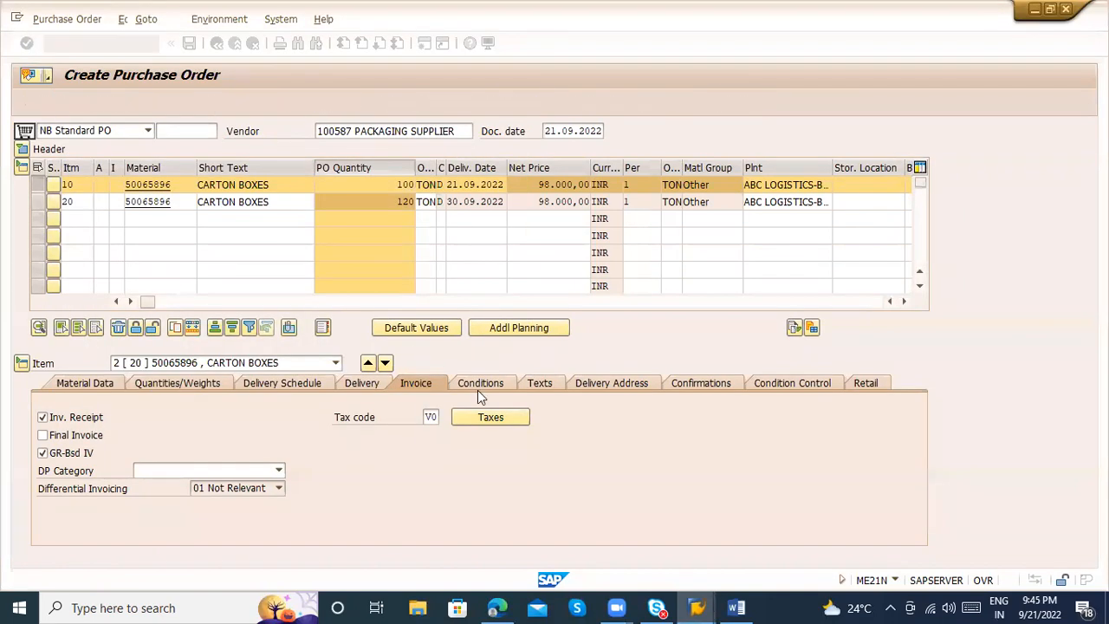
Examine the gross price, discount and freight in the second item's pricing conditions
{"action": "left_click", "coordinate": [482, 389]}
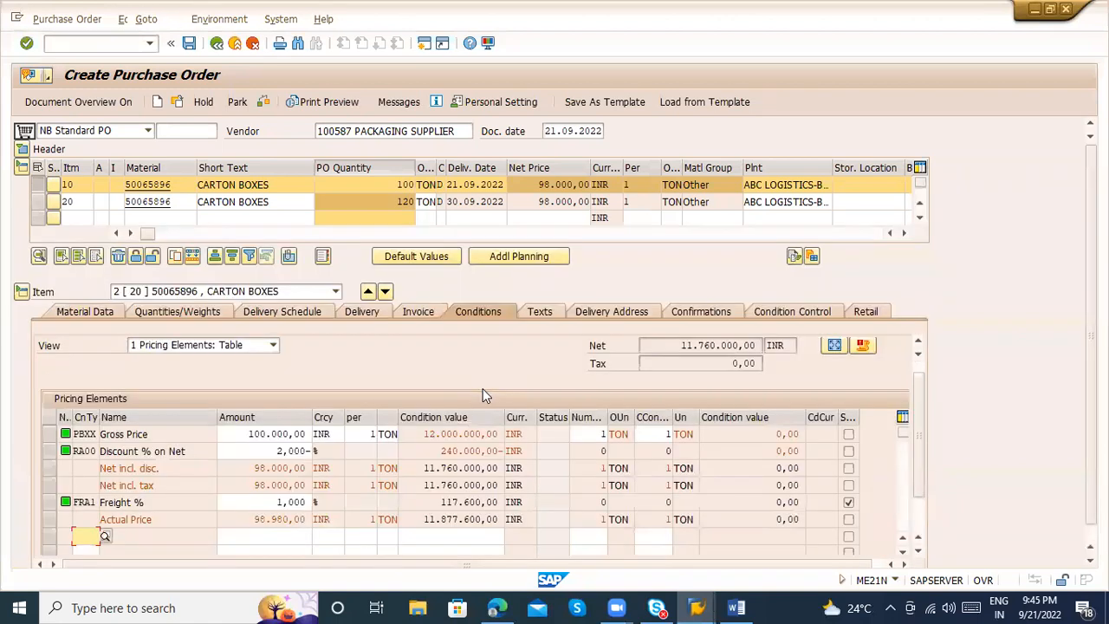
{"action": "left_click", "coordinate": [235, 436]}
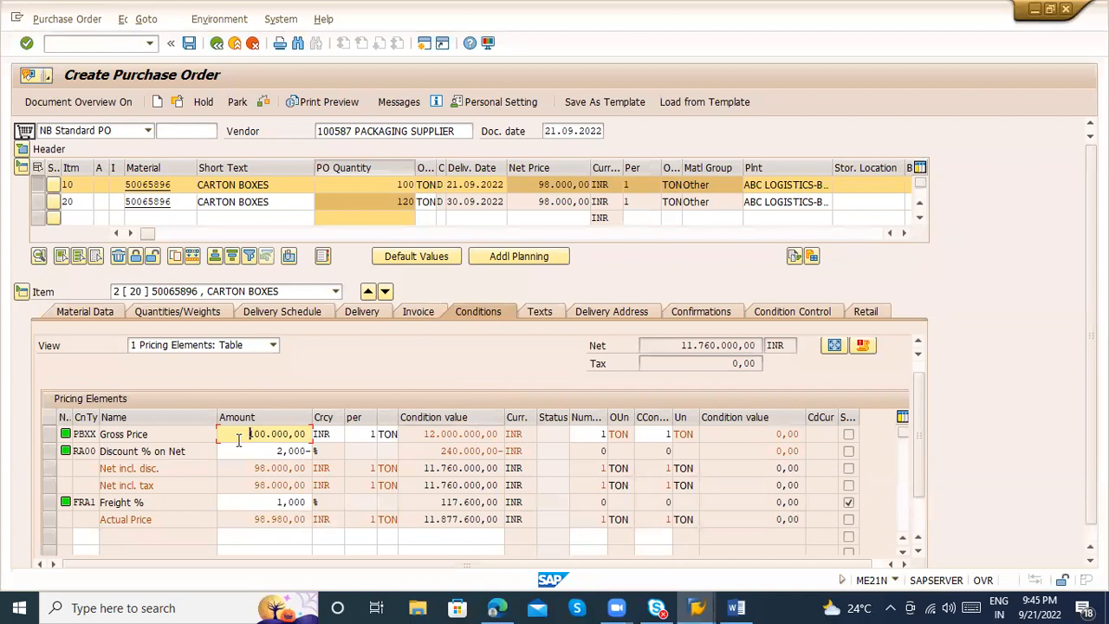
{"action": "left_click", "coordinate": [148, 434]}
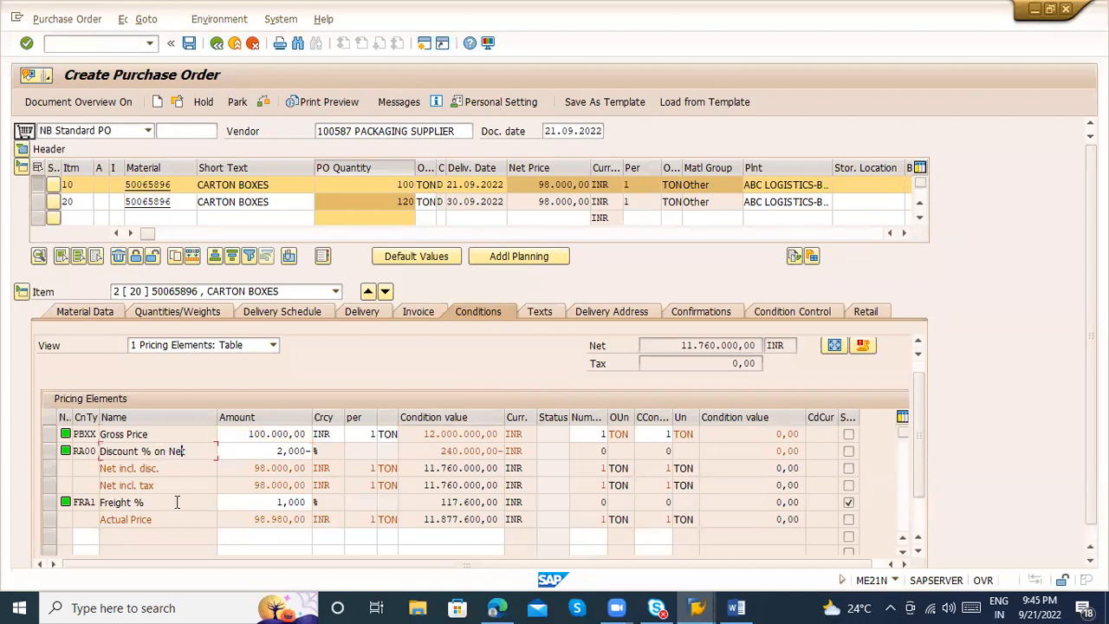
Browse the condition types available for an additional pricing element of the second item, without selecting one
{"action": "left_click", "coordinate": [98, 548]}
{"action": "left_click", "coordinate": [104, 536]}
{"action": "key", "text": "F4"}
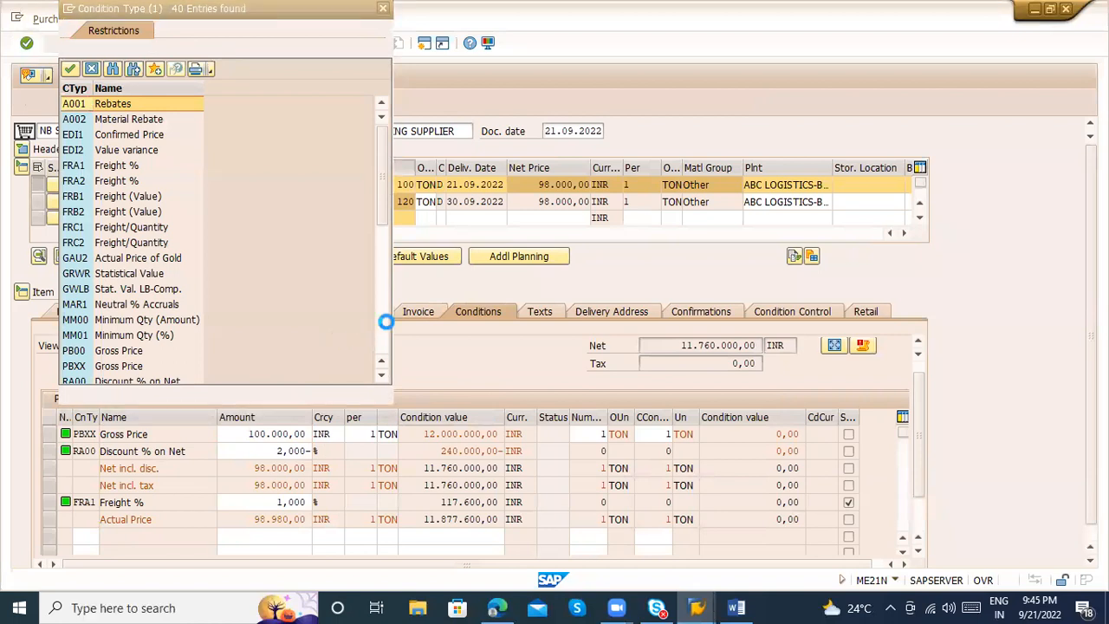
{"action": "left_click", "coordinate": [385, 323]}
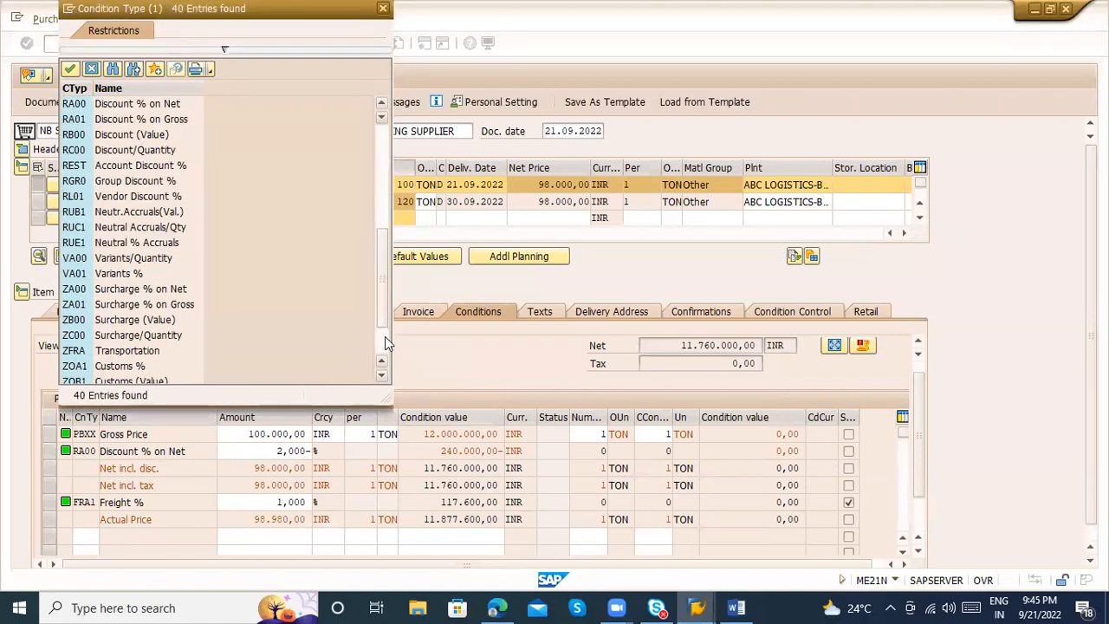
{"action": "left_click", "coordinate": [384, 345]}
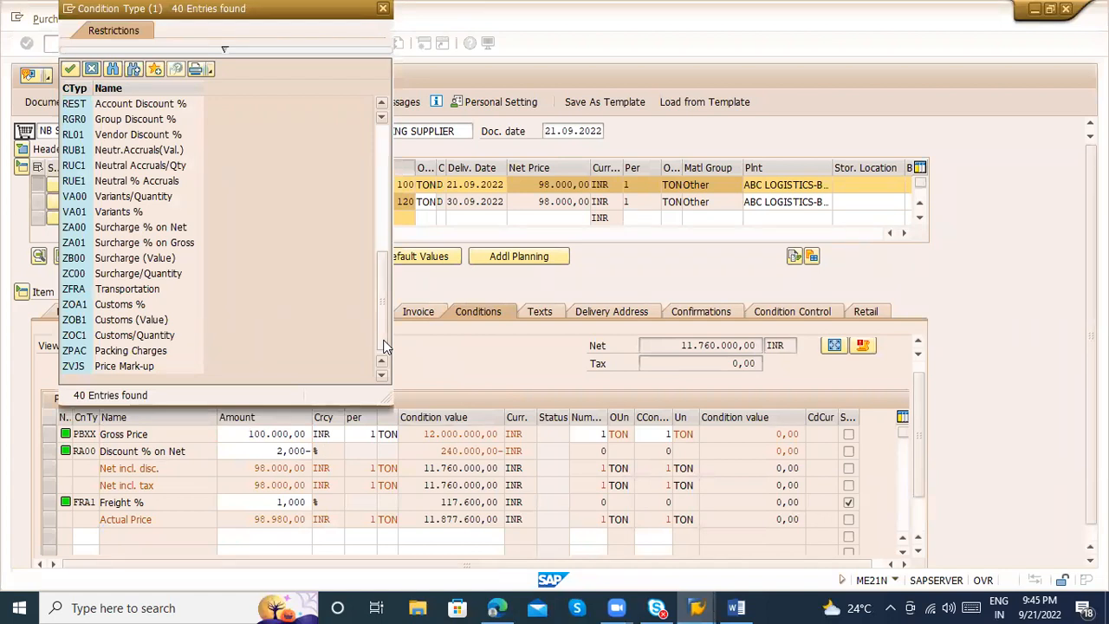
{"action": "left_click", "coordinate": [387, 239]}
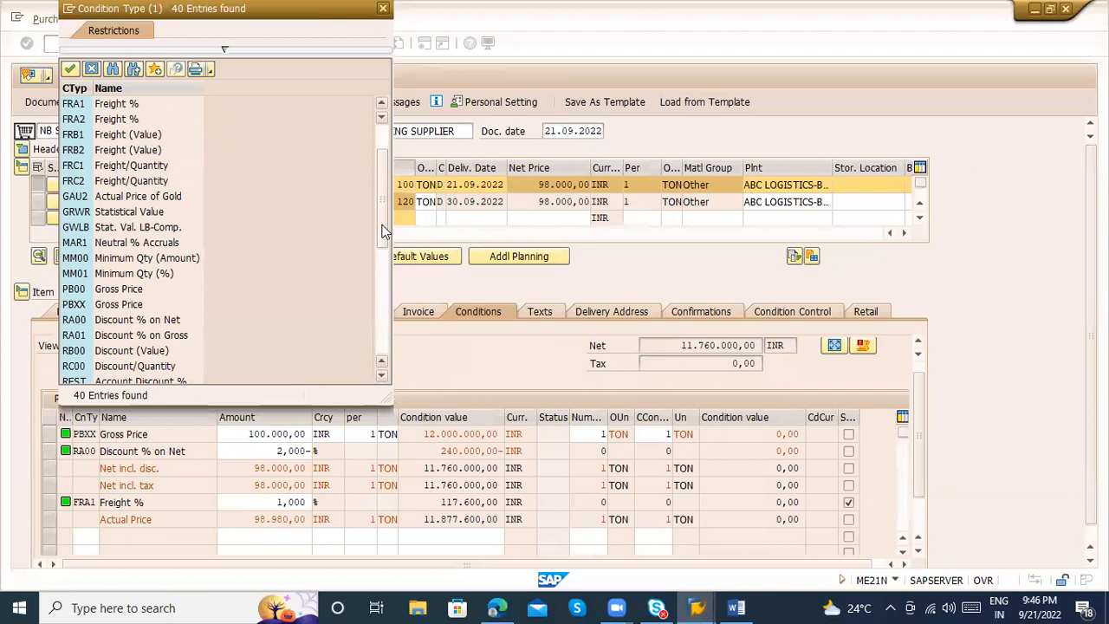
{"action": "left_click", "coordinate": [384, 144]}
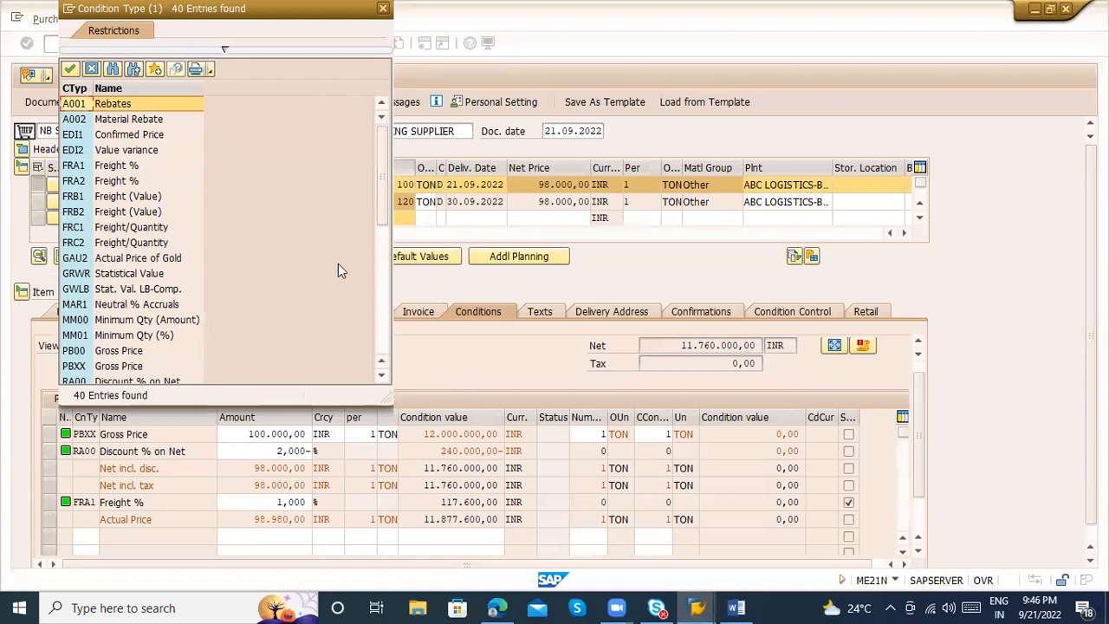
{"action": "left_click", "coordinate": [382, 274]}
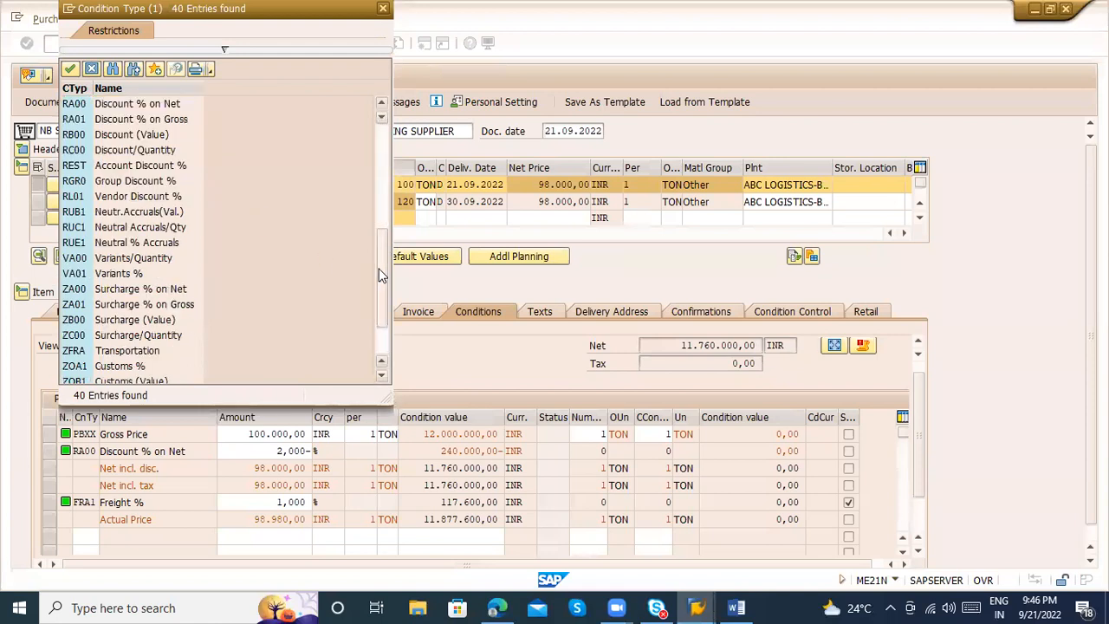
{"action": "key", "text": "Escape"}
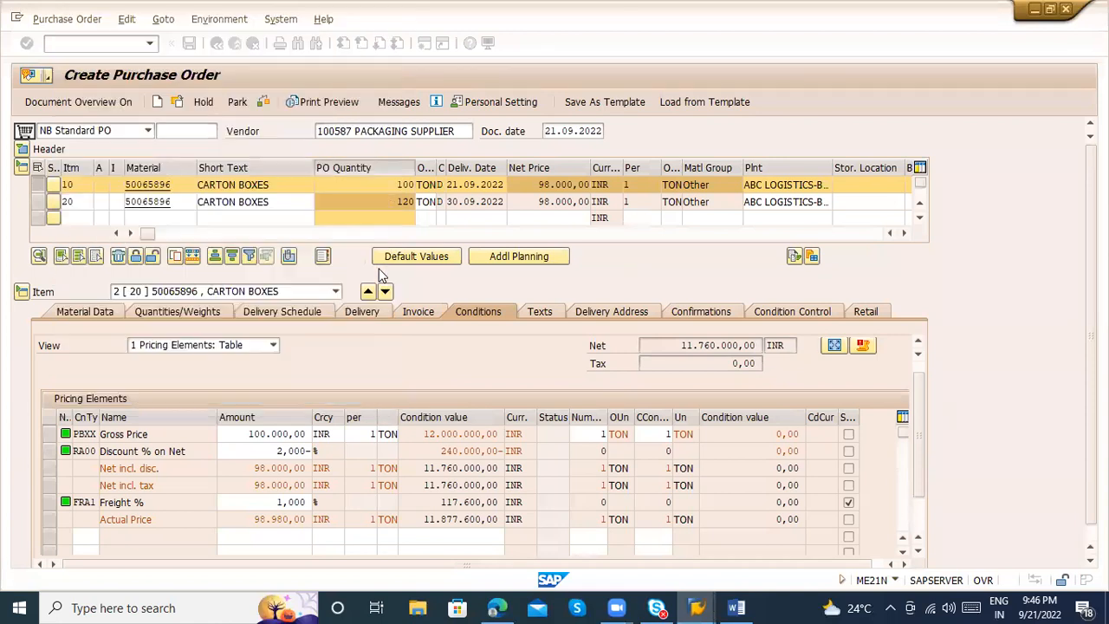
Enter the item text "Don't send any wet Carton boxes" for the second item
{"action": "left_click", "coordinate": [537, 315]}
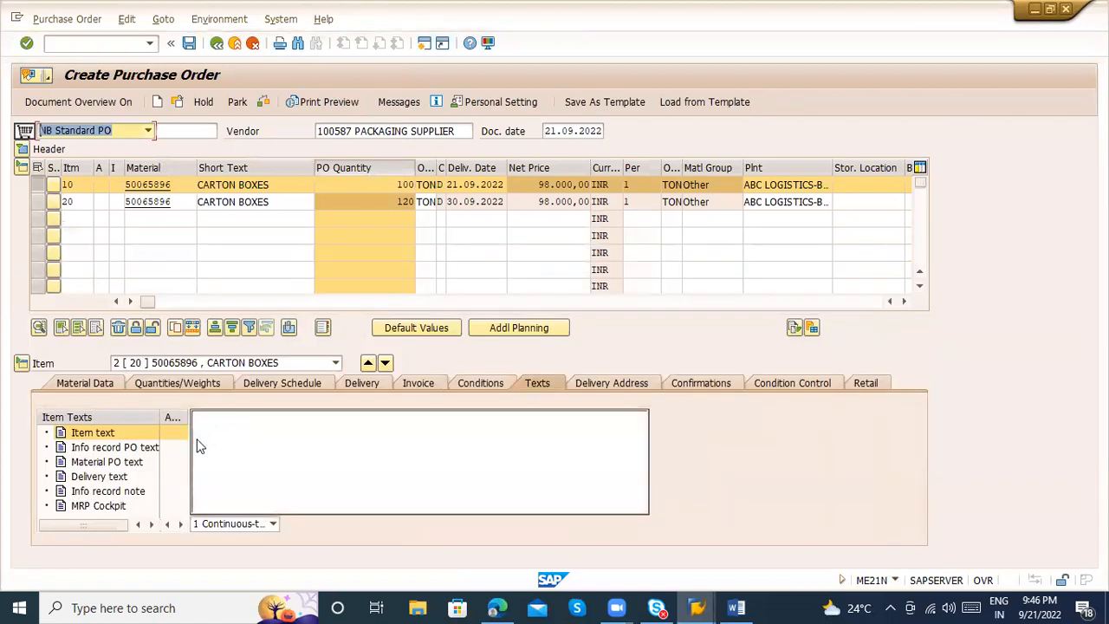
{"action": "left_click", "coordinate": [99, 435]}
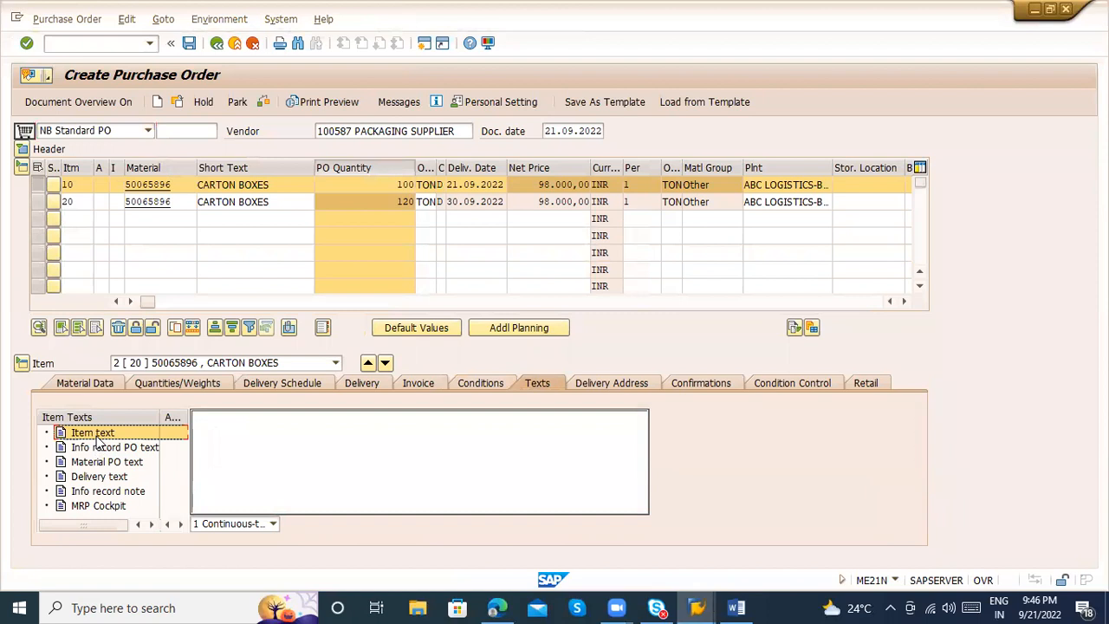
{"action": "left_click", "coordinate": [219, 430]}
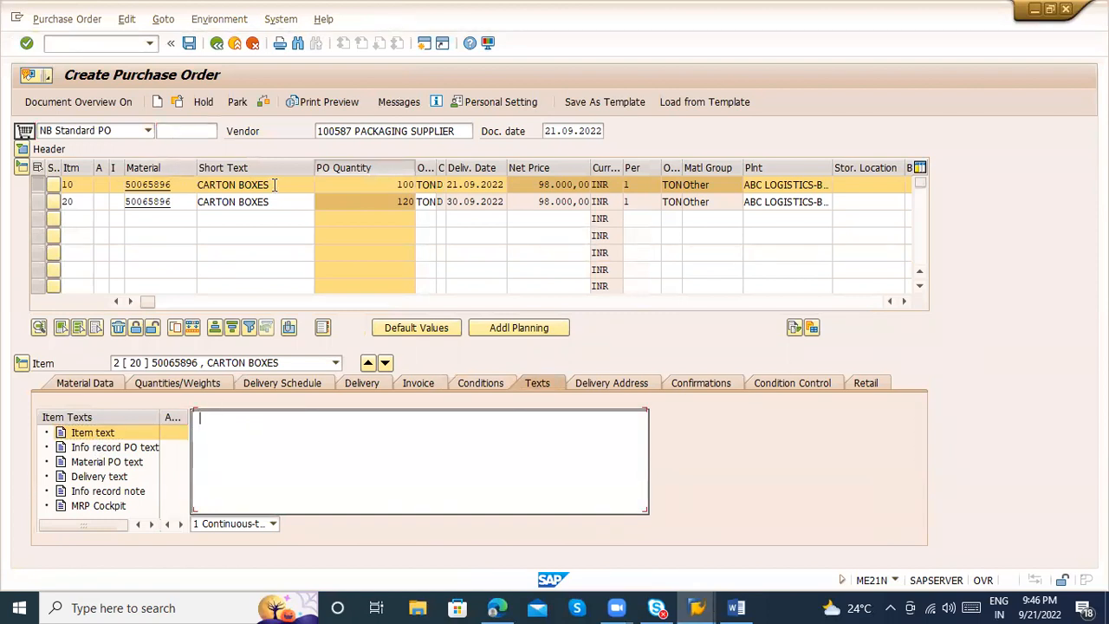
{"action": "left_click_drag", "start_coordinate": [273, 185], "coordinate": [188, 183]}
{"action": "left_click", "coordinate": [235, 447]}
{"action": "type", "text": "DOn"}
{"action": "key", "text": "BackSpace"}
{"action": "key", "text": "BackSpace"}
{"action": "key", "text": "BackSpace"}
{"action": "type", "text": "n't send any"}
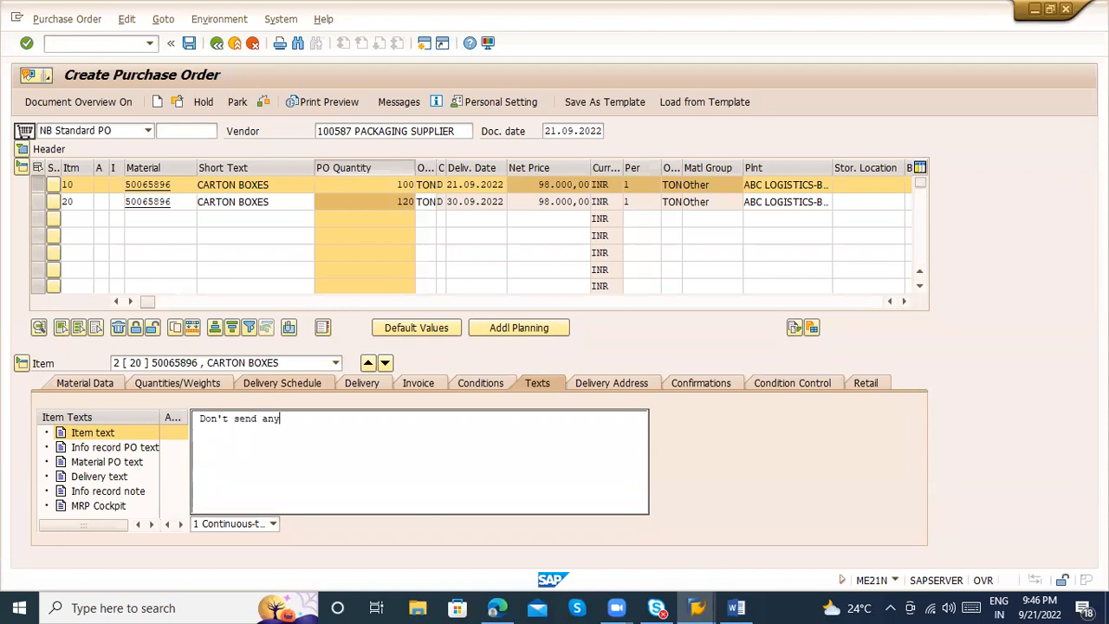
{"action": "type", "text": " wet Carton boxes"}
{"action": "left_click_drag", "start_coordinate": [381, 418], "coordinate": [186, 418]}
Review the second item's info record PO text, its item text and the available text editor types
{"action": "left_click", "coordinate": [117, 447]}
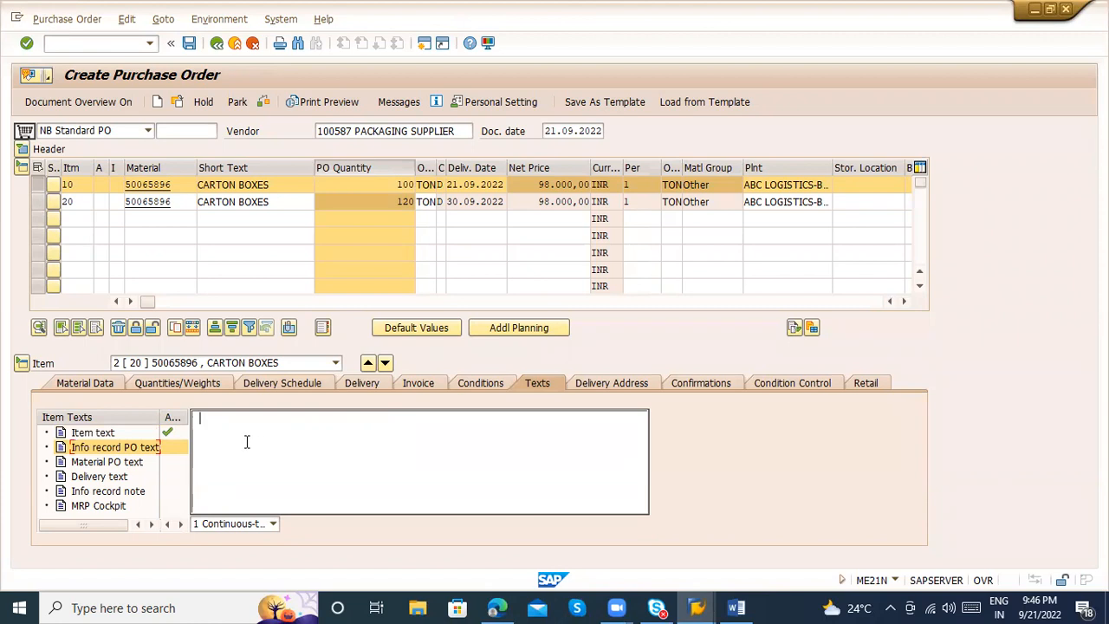
{"action": "left_click", "coordinate": [109, 432]}
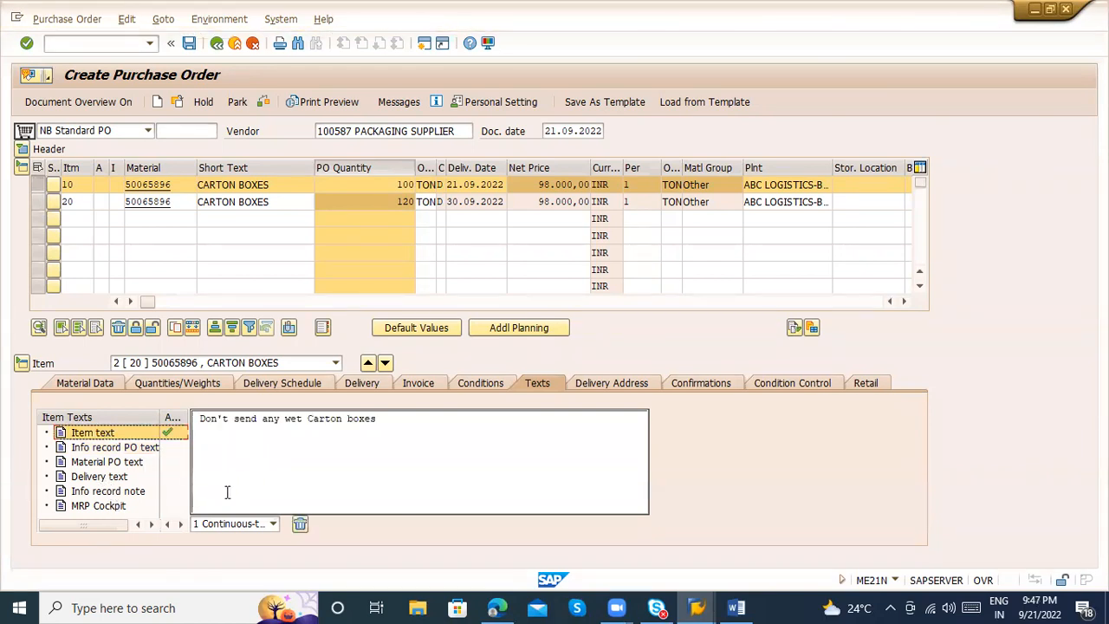
{"action": "left_click", "coordinate": [217, 525]}
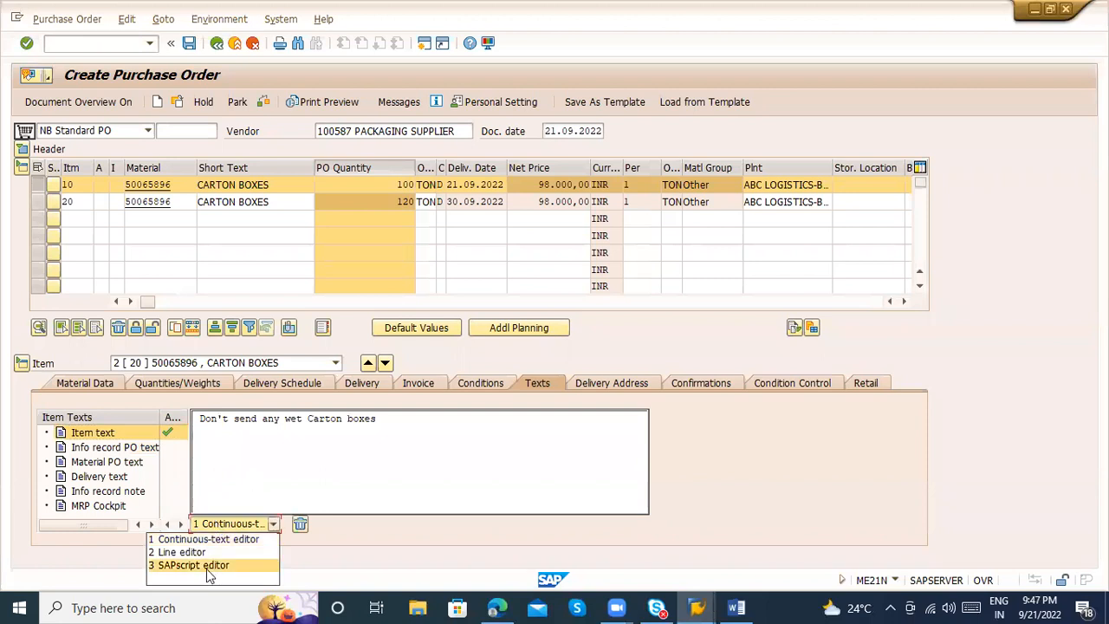
Open the second item's delivery address and set the first item's storage location to RM location
{"action": "left_click", "coordinate": [606, 383]}
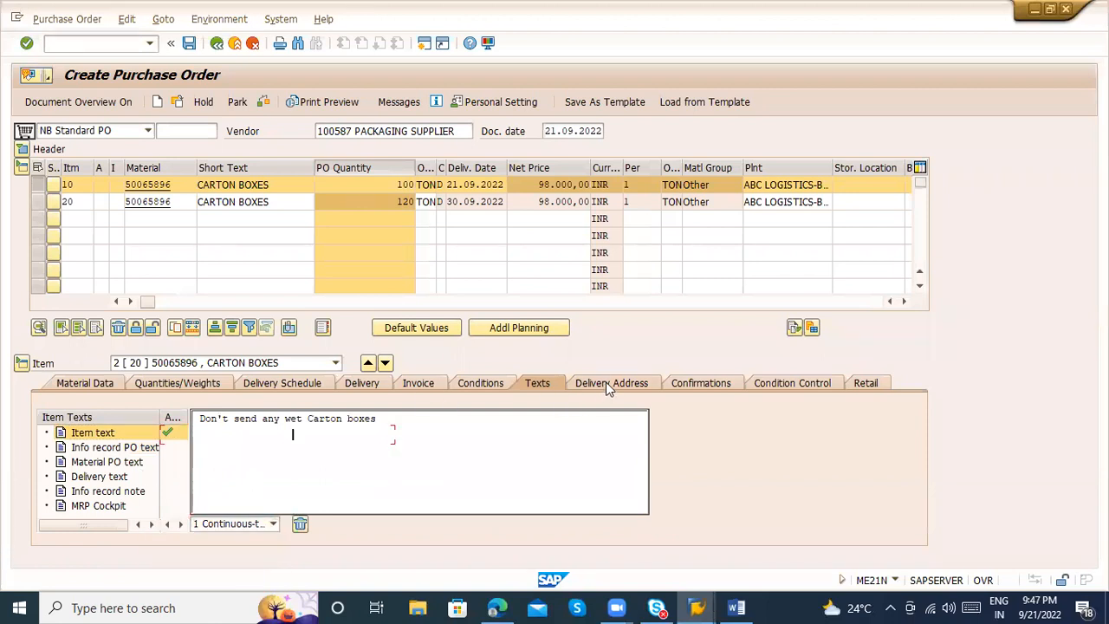
{"action": "left_click", "coordinate": [608, 383]}
{"action": "left_click", "coordinate": [765, 183]}
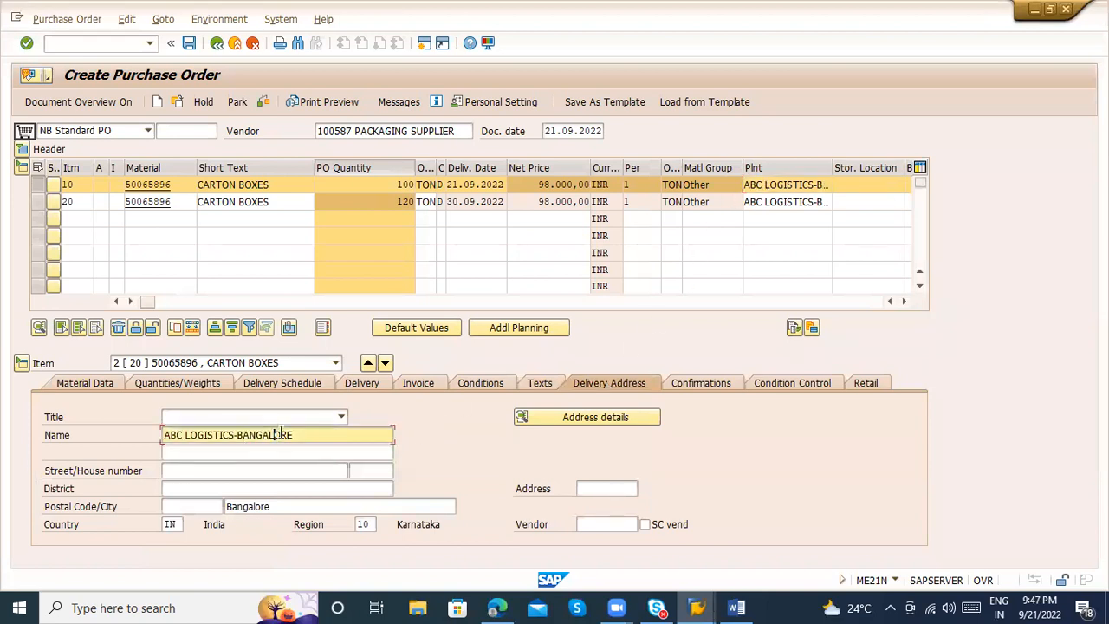
{"action": "left_click", "coordinate": [852, 183]}
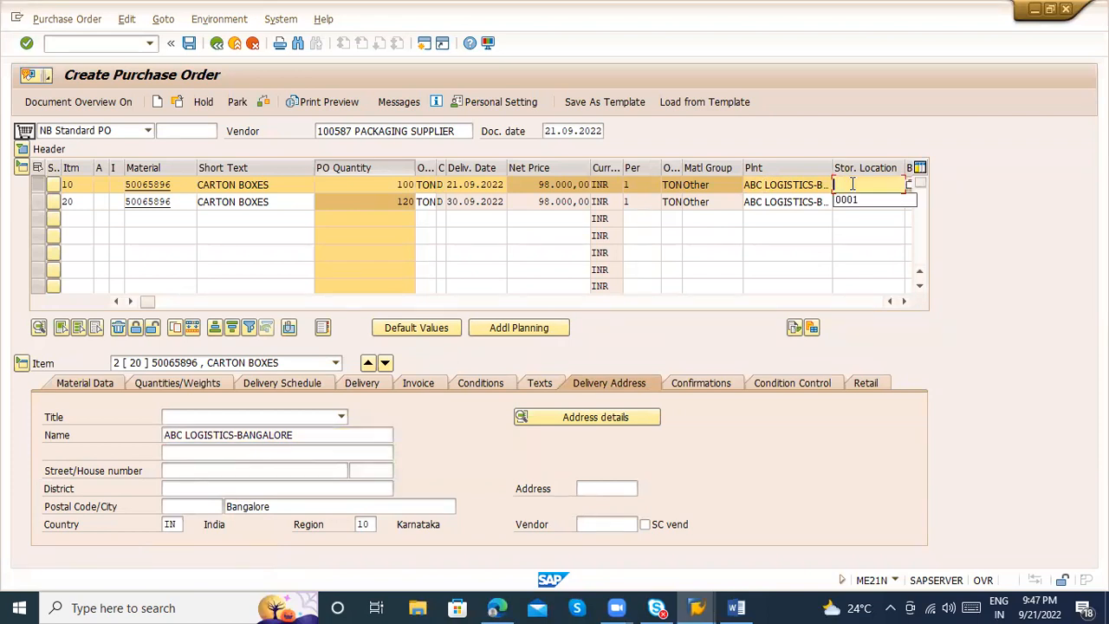
{"action": "type", "text": "ABC"}
{"action": "key", "text": "Return"}
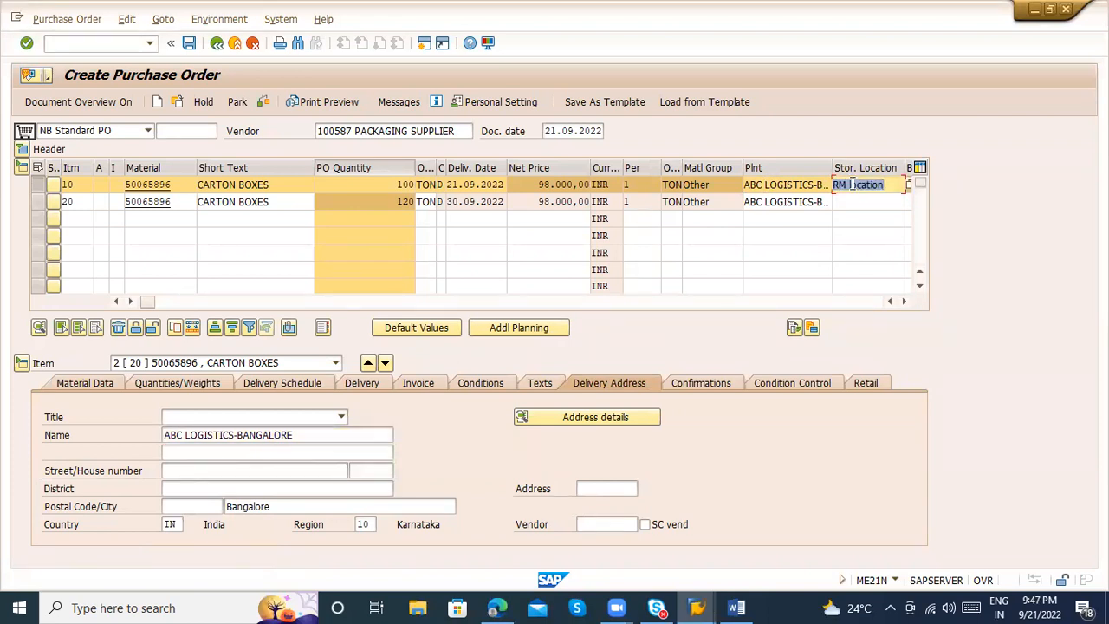
Set the second item's storage location to ABC1, the RM location, and check the entry against its delivery address
{"action": "left_click", "coordinate": [873, 201]}
{"action": "type", "text": "ABC1"}
{"action": "key", "text": "Return"}
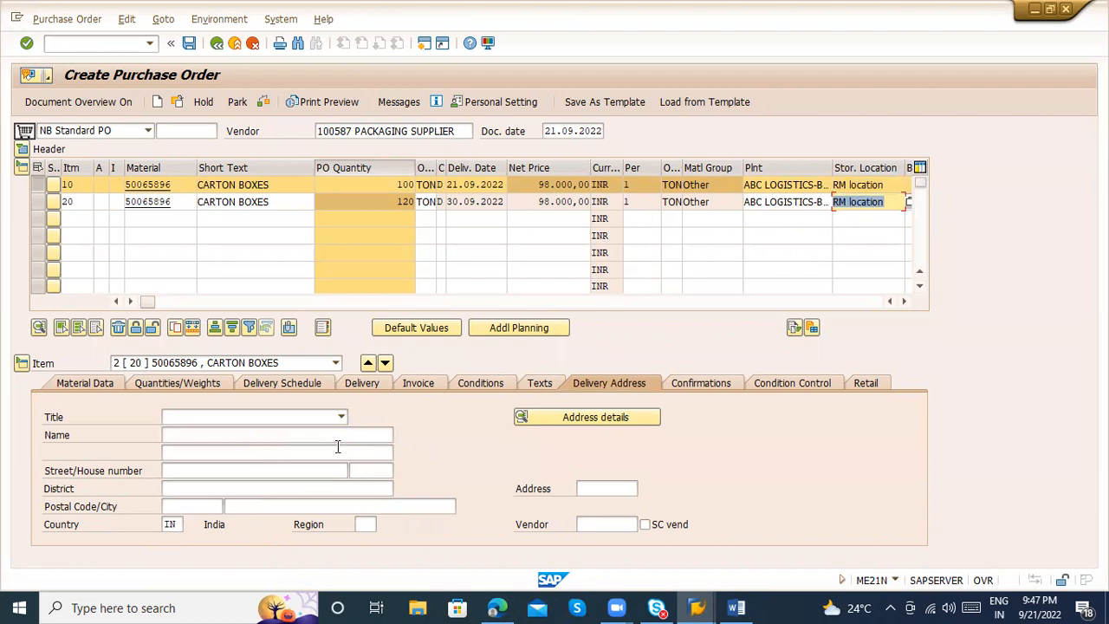
{"action": "left_click", "coordinate": [866, 201]}
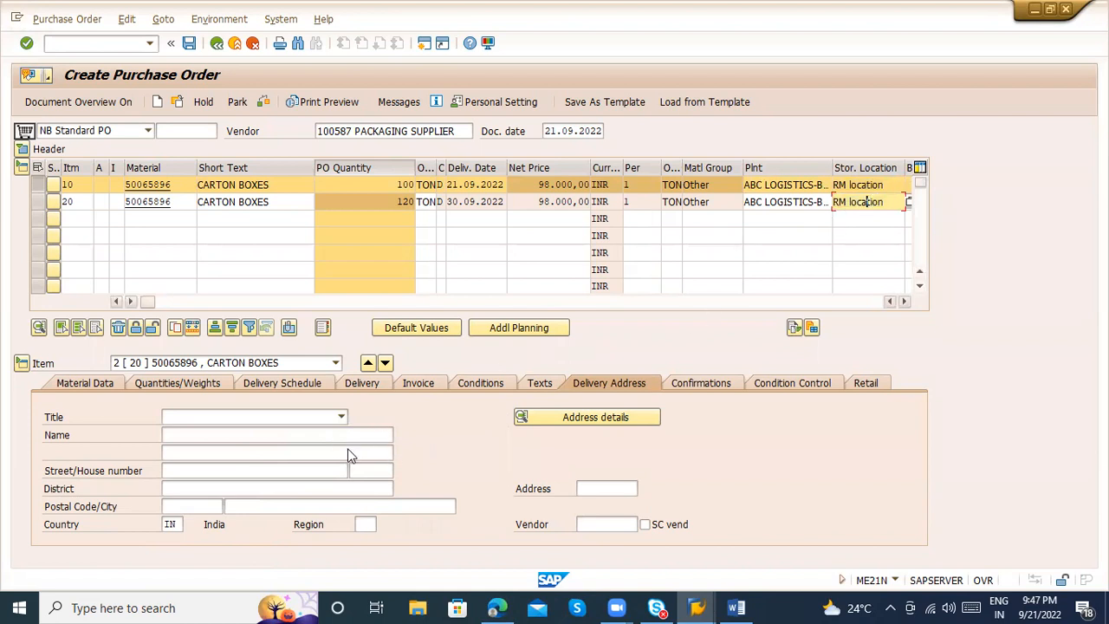
{"action": "left_click_drag", "start_coordinate": [887, 205], "coordinate": [838, 208]}
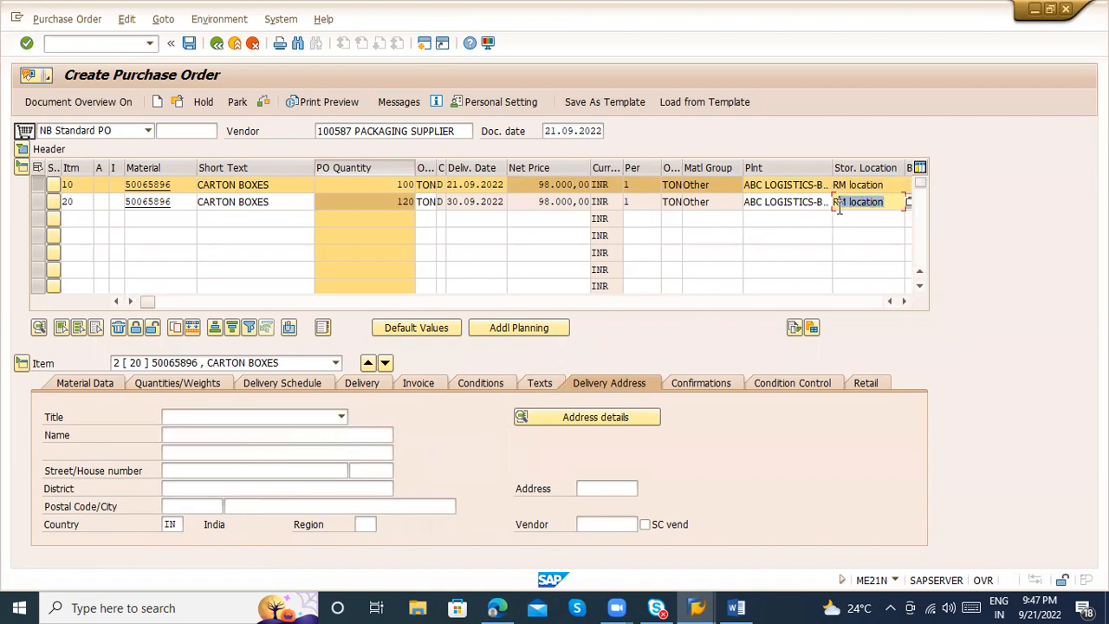
Check the second item's plant and examine the confirmation control options available for it
{"action": "left_click", "coordinate": [778, 201]}
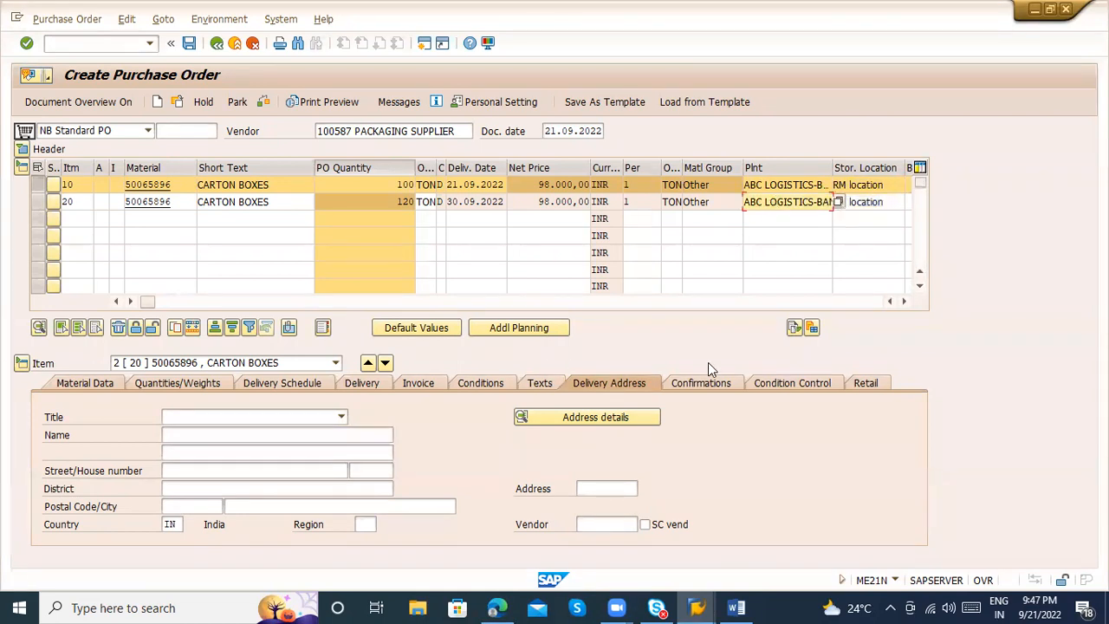
{"action": "left_click", "coordinate": [680, 390]}
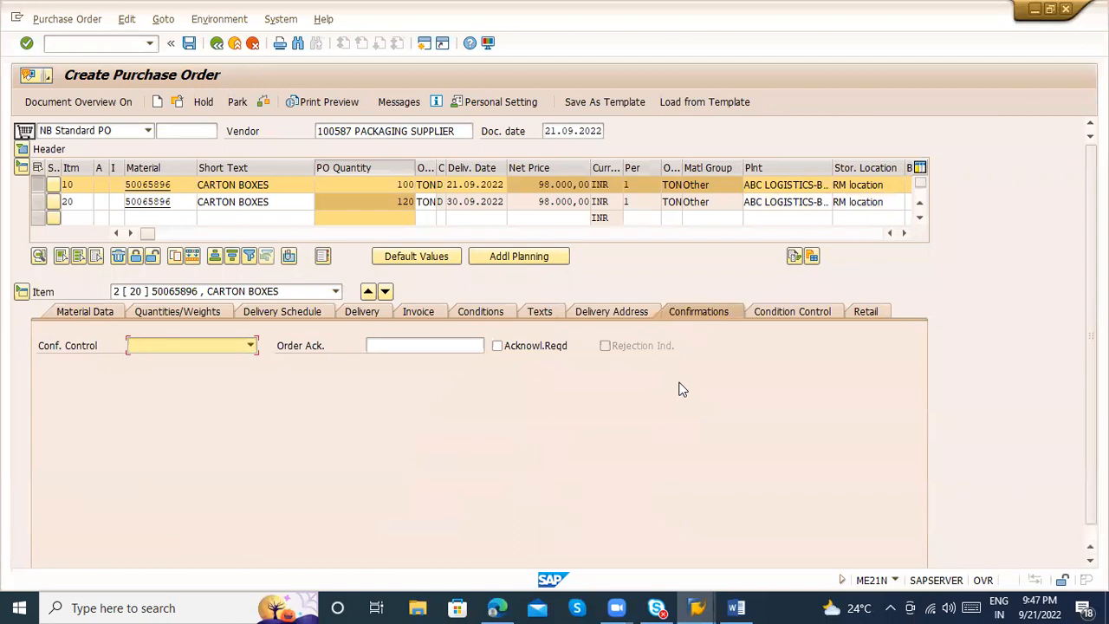
{"action": "left_click", "coordinate": [239, 348]}
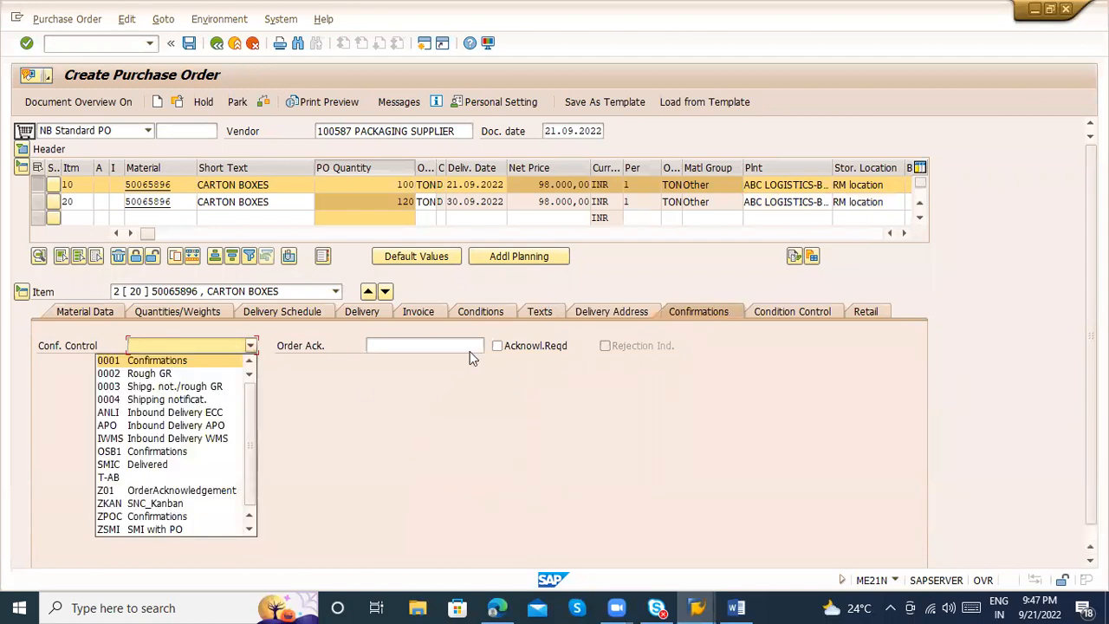
{"action": "left_click", "coordinate": [441, 340]}
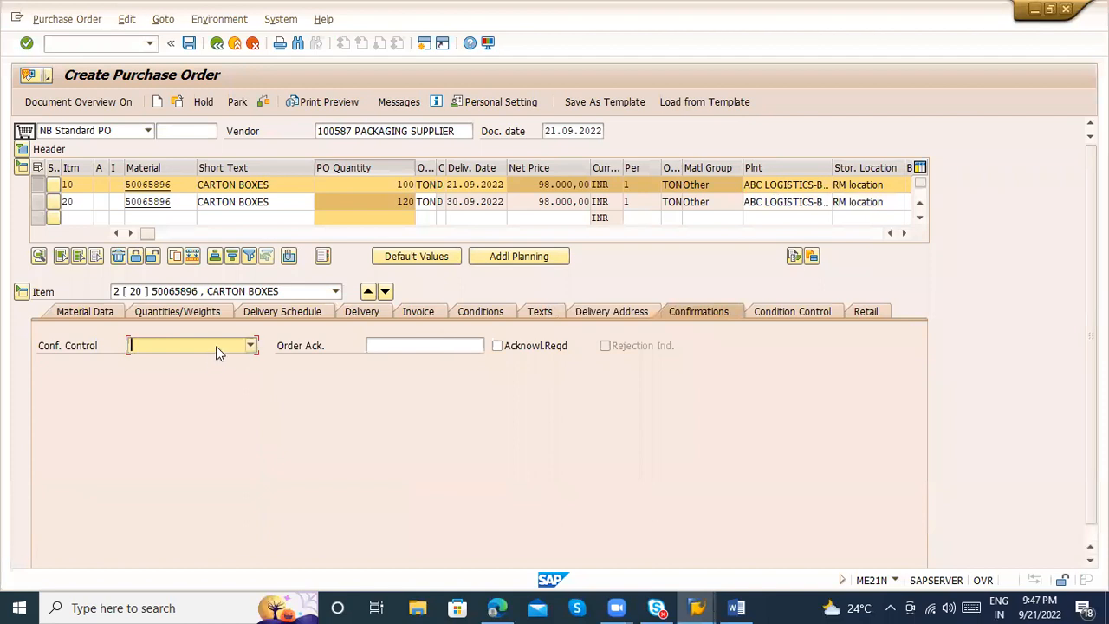
{"action": "left_click", "coordinate": [215, 346]}
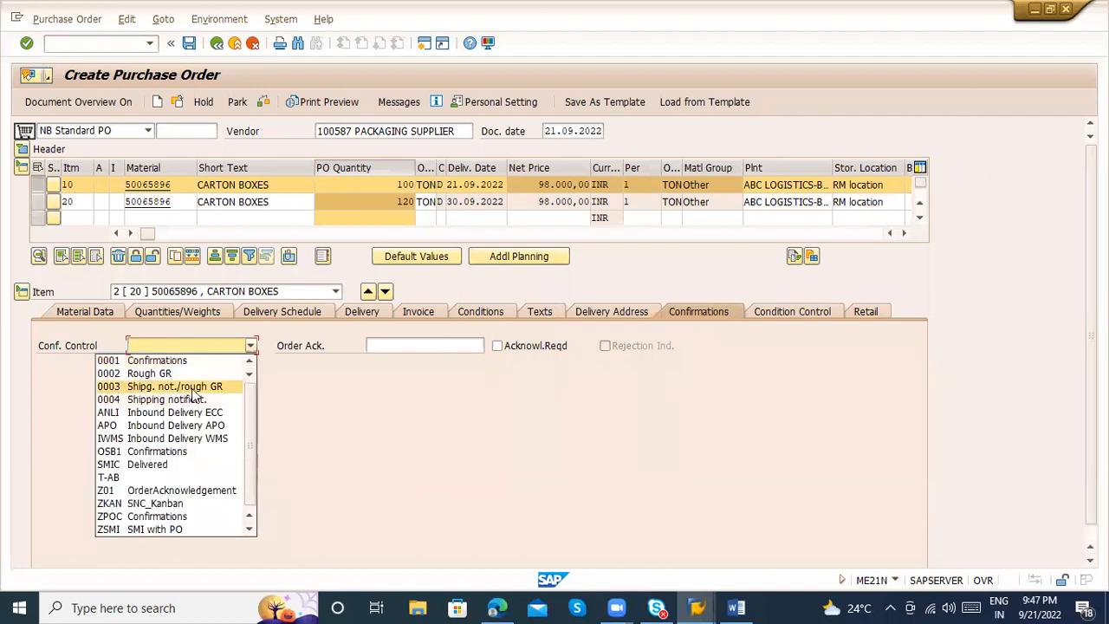
{"action": "left_click", "coordinate": [280, 386]}
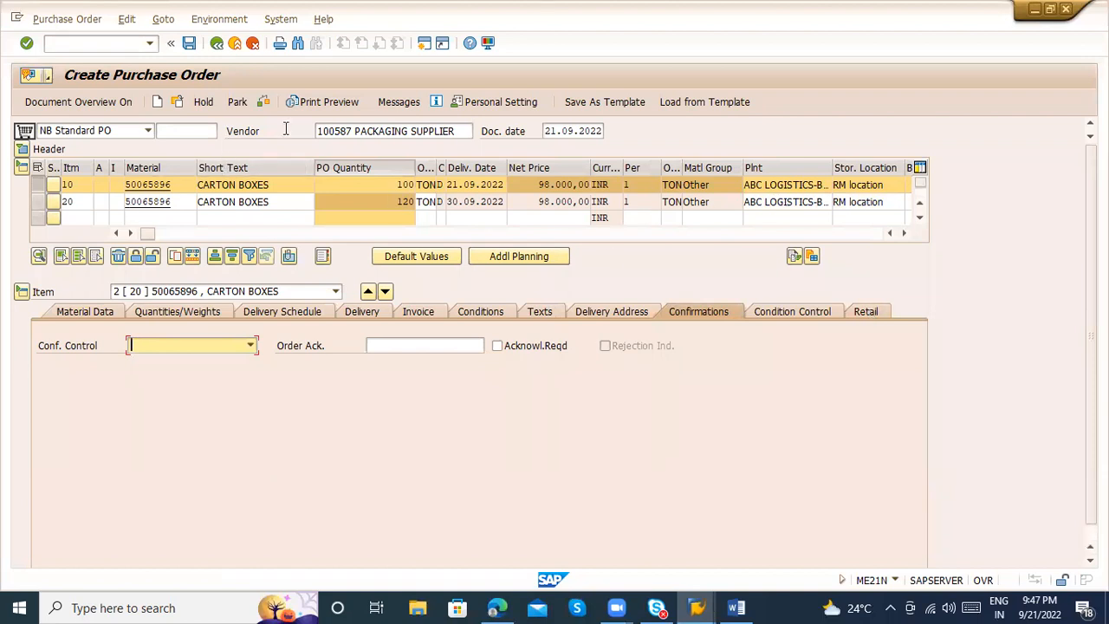
Try to save the purchase order, choose to edit it instead, and review the system messages
{"action": "left_click", "coordinate": [188, 44]}
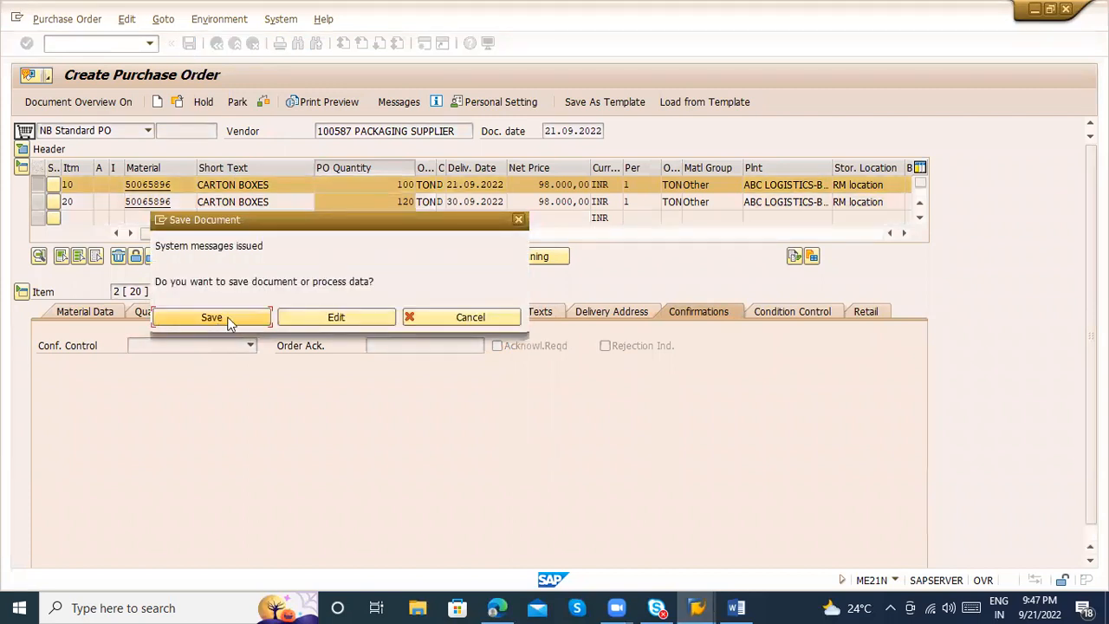
{"action": "left_click", "coordinate": [349, 317]}
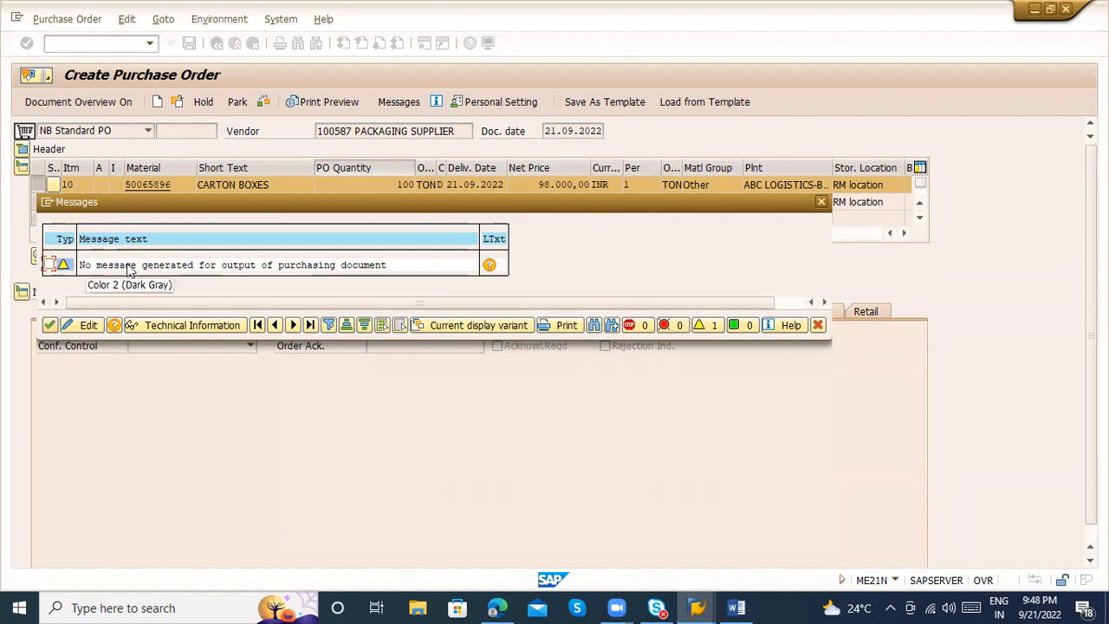
{"action": "left_click", "coordinate": [50, 325]}
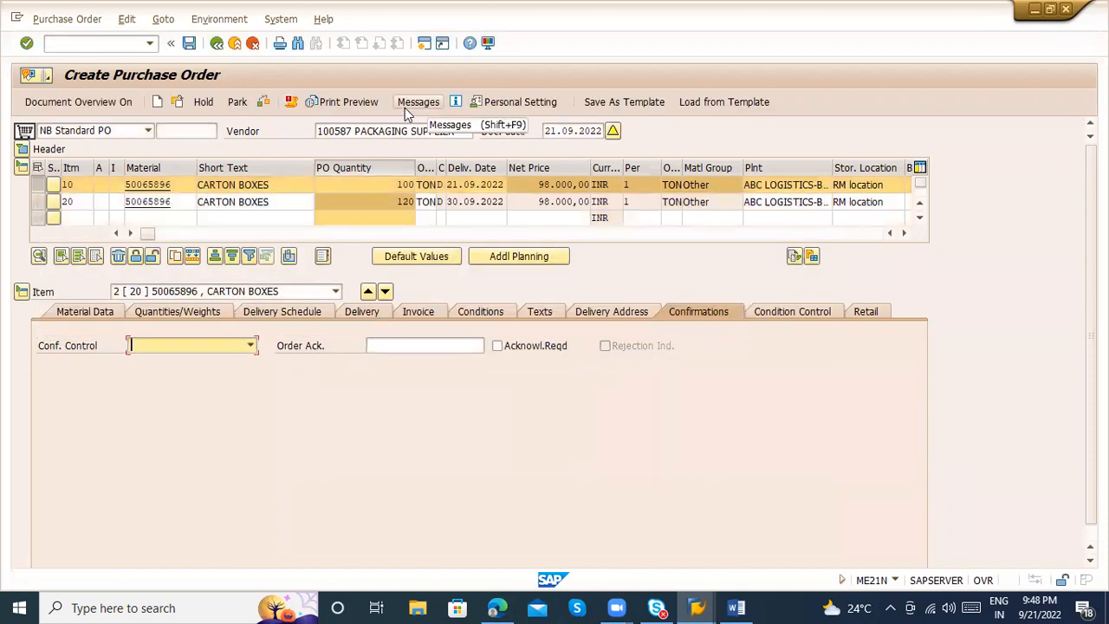
Add the output type TYPE (New PO printout) to the purchase order with the medium Print output
{"action": "left_click", "coordinate": [404, 108]}
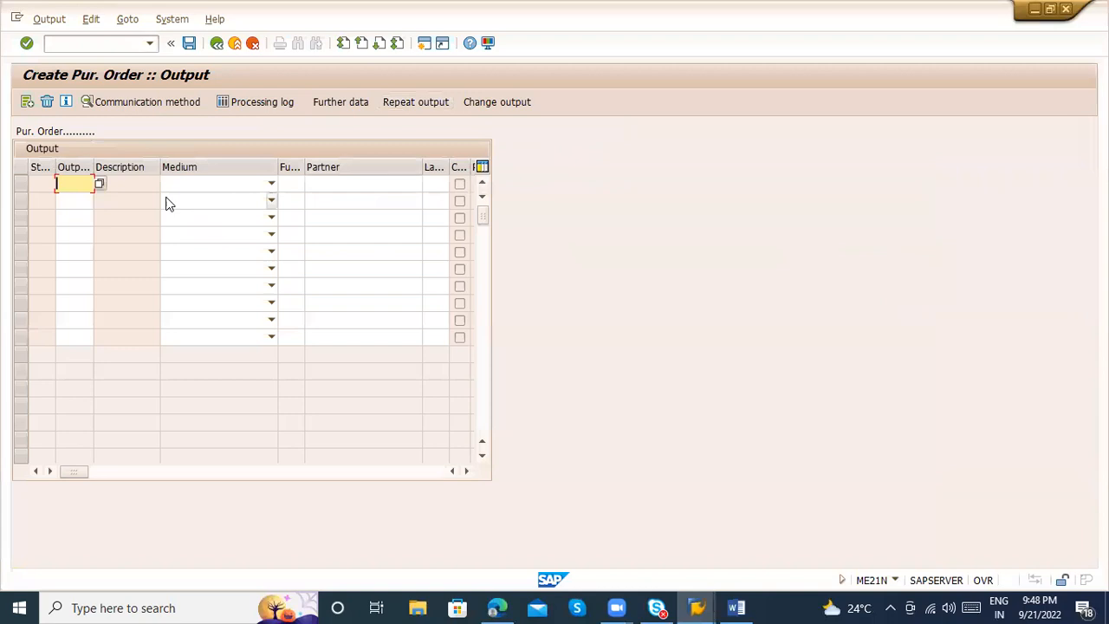
{"action": "left_click", "coordinate": [99, 185]}
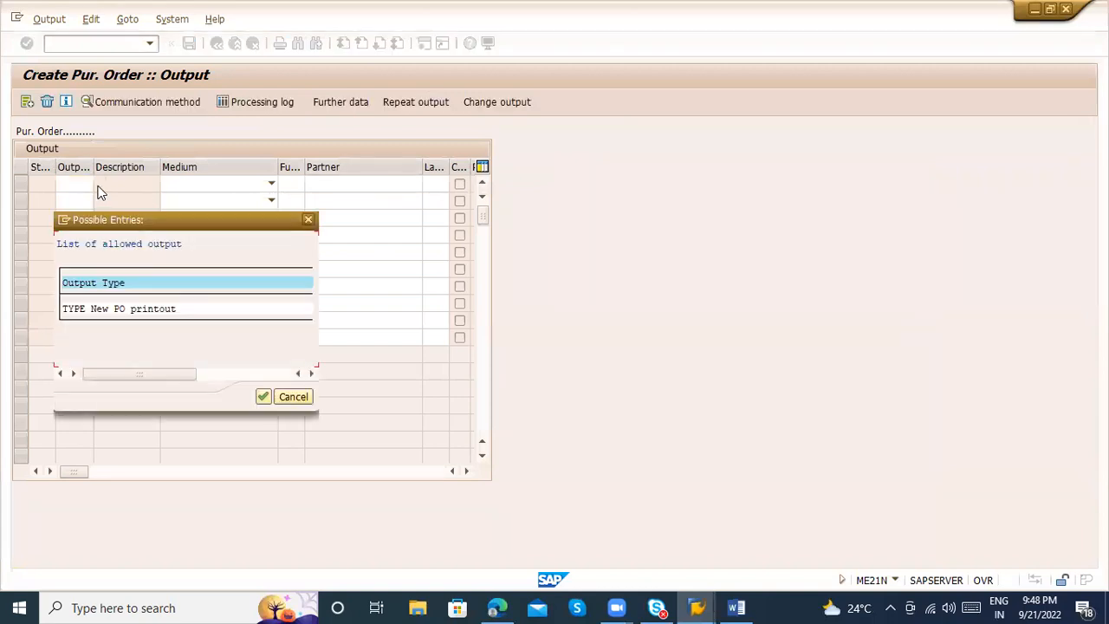
{"action": "double_click", "coordinate": [113, 308]}
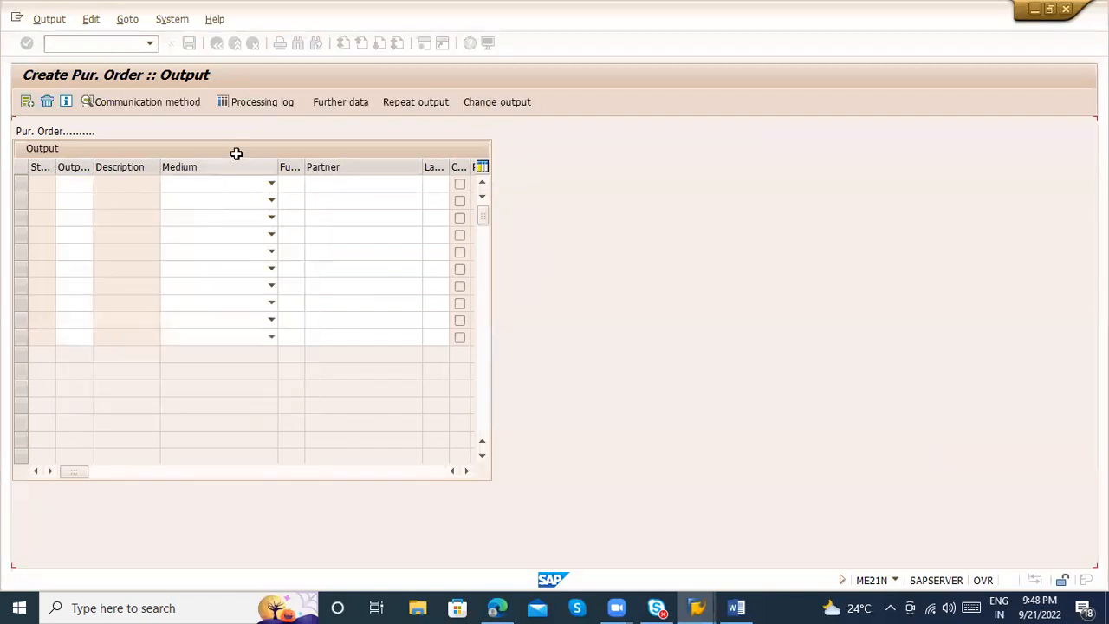
{"action": "left_click", "coordinate": [232, 184]}
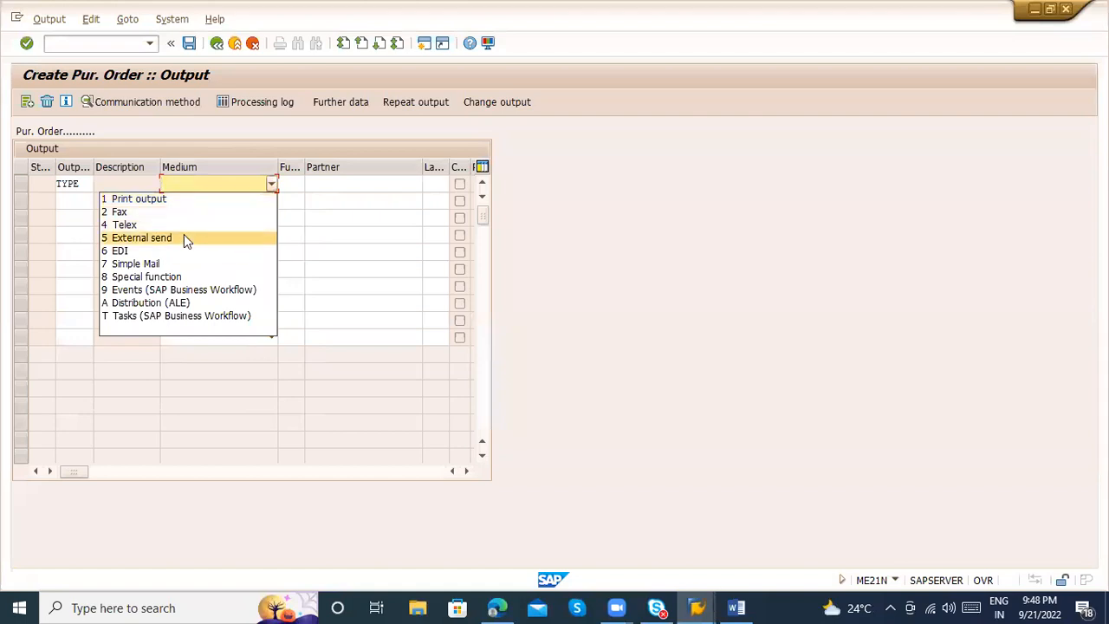
{"action": "left_click", "coordinate": [156, 199]}
{"action": "key", "text": "Return"}
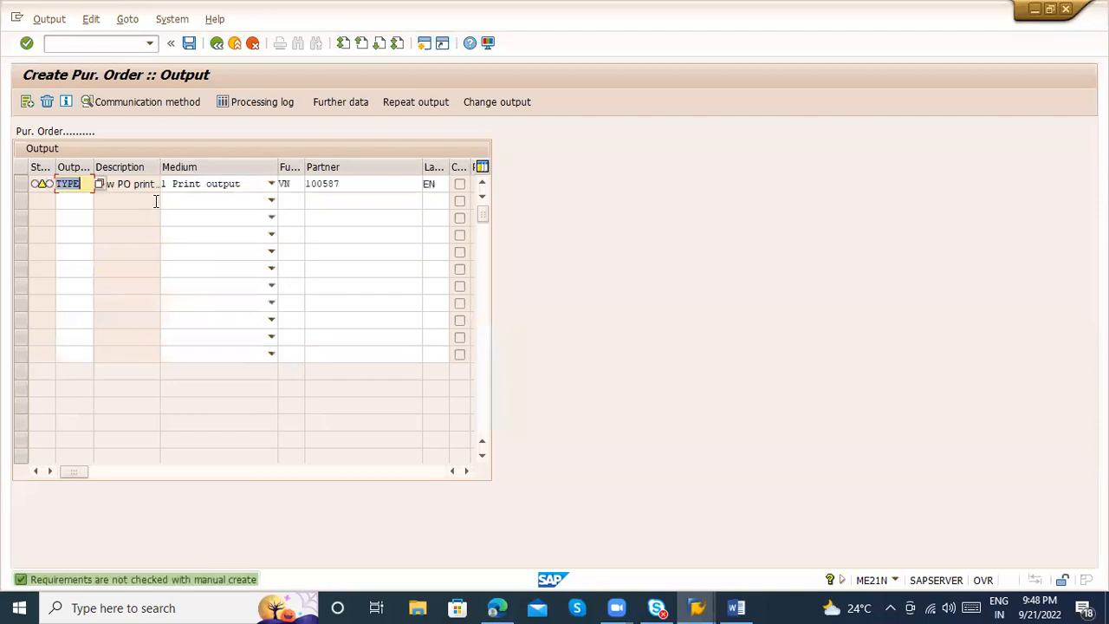
Set the output's logical destination to LP01 and its dispatch time to 3 Send with application own transaction
{"action": "left_click", "coordinate": [21, 183]}
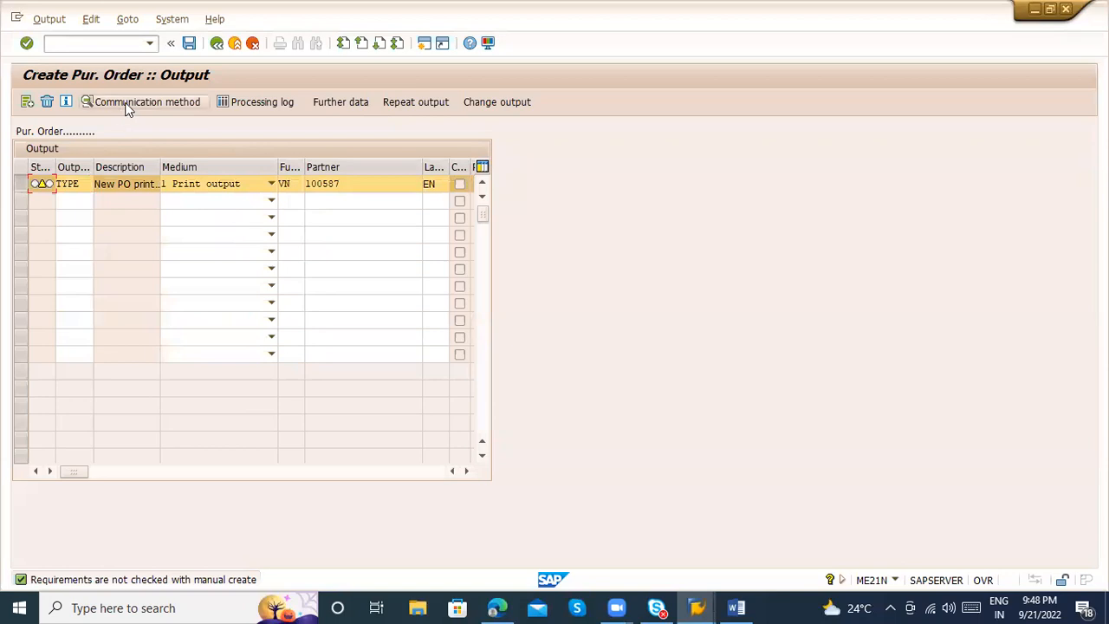
{"action": "left_click", "coordinate": [125, 108]}
{"action": "type", "text": "LP01"}
{"action": "key", "text": "Return"}
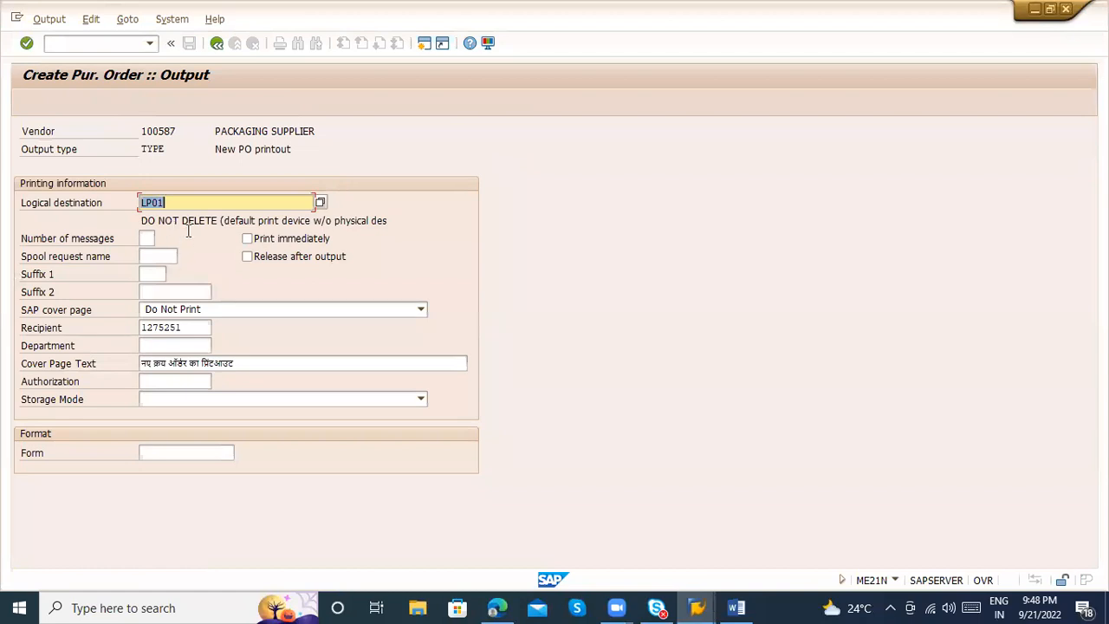
{"action": "left_click", "coordinate": [215, 50]}
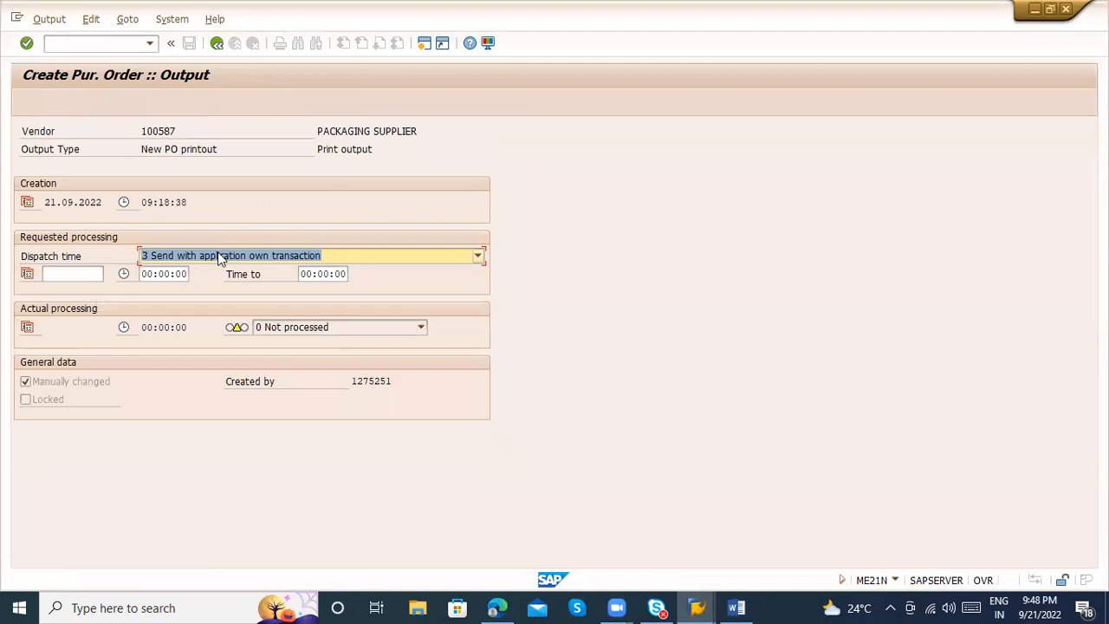
{"action": "left_click", "coordinate": [219, 257]}
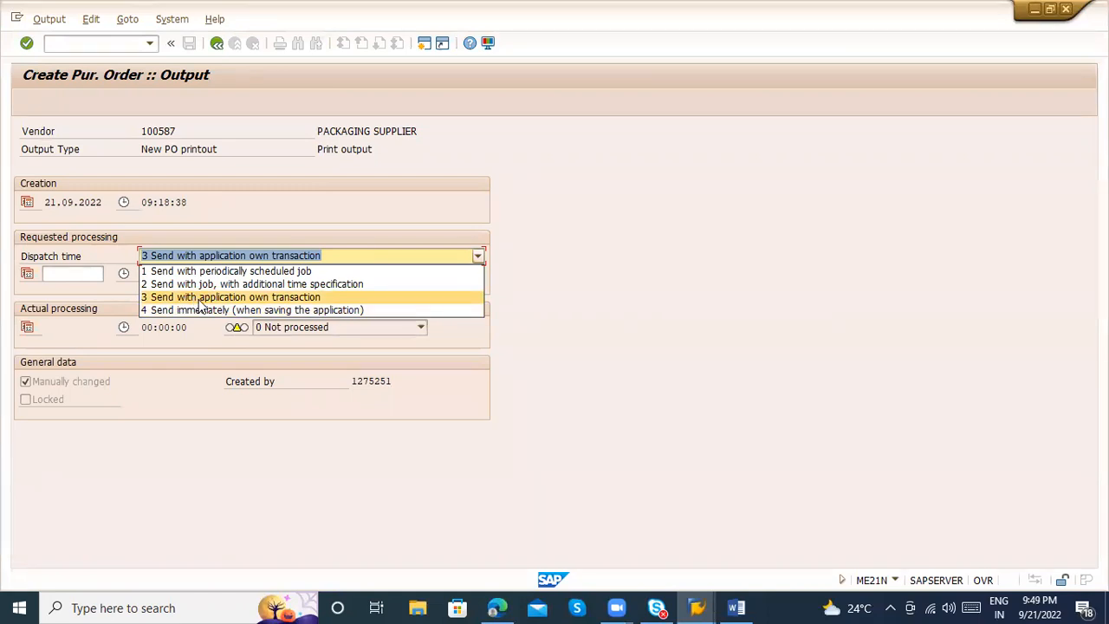
{"action": "left_click", "coordinate": [159, 300]}
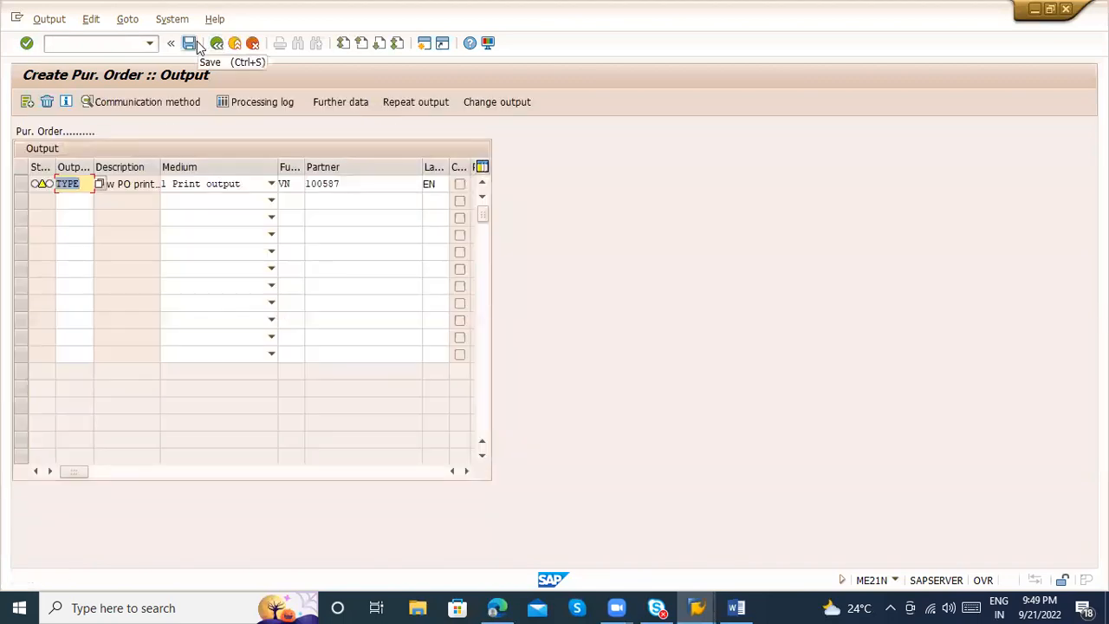
Save the purchase order and display the newly created document
{"action": "left_click", "coordinate": [185, 45]}
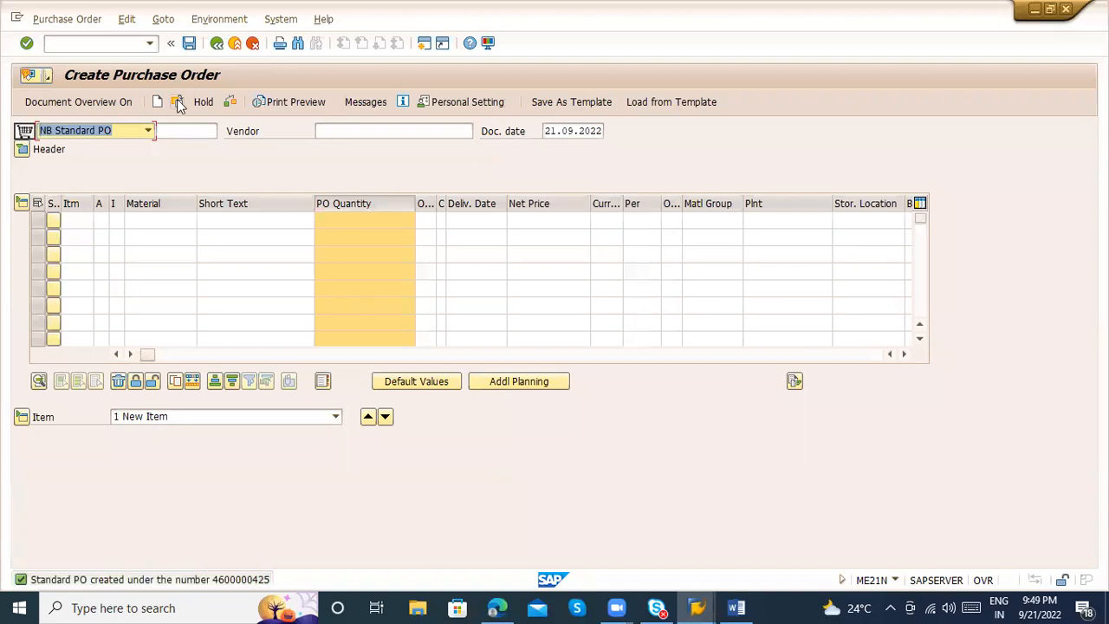
{"action": "left_click", "coordinate": [177, 100]}
{"action": "key", "text": "Return"}
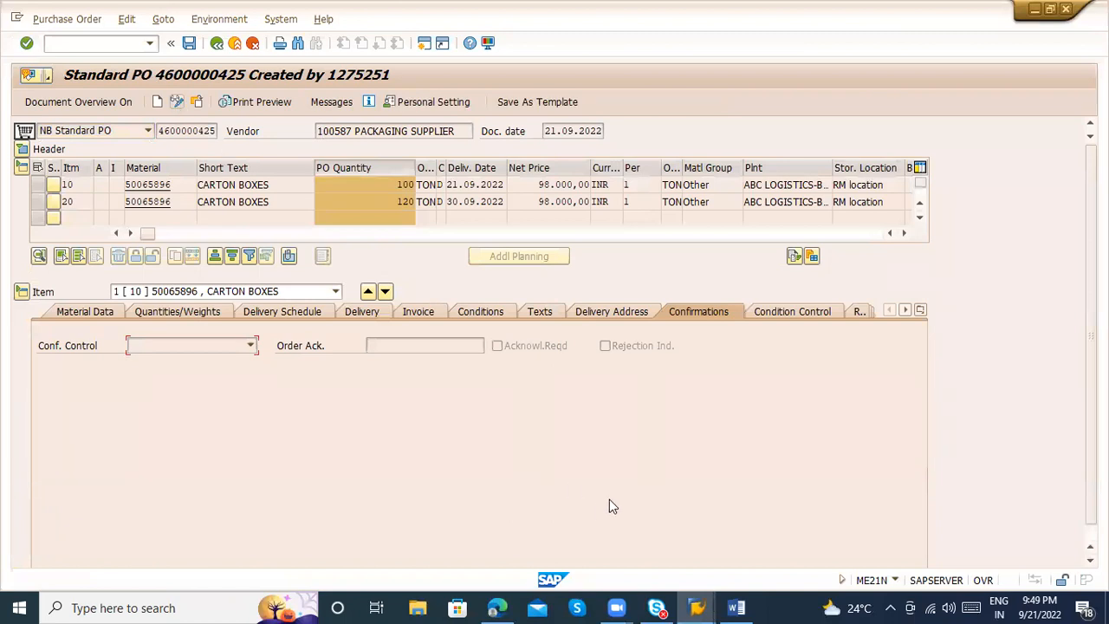
Switch to the Word notes and add the line "ME9F – PO Output generation" below the purchase order creation entry
{"action": "left_click", "coordinate": [736, 607]}
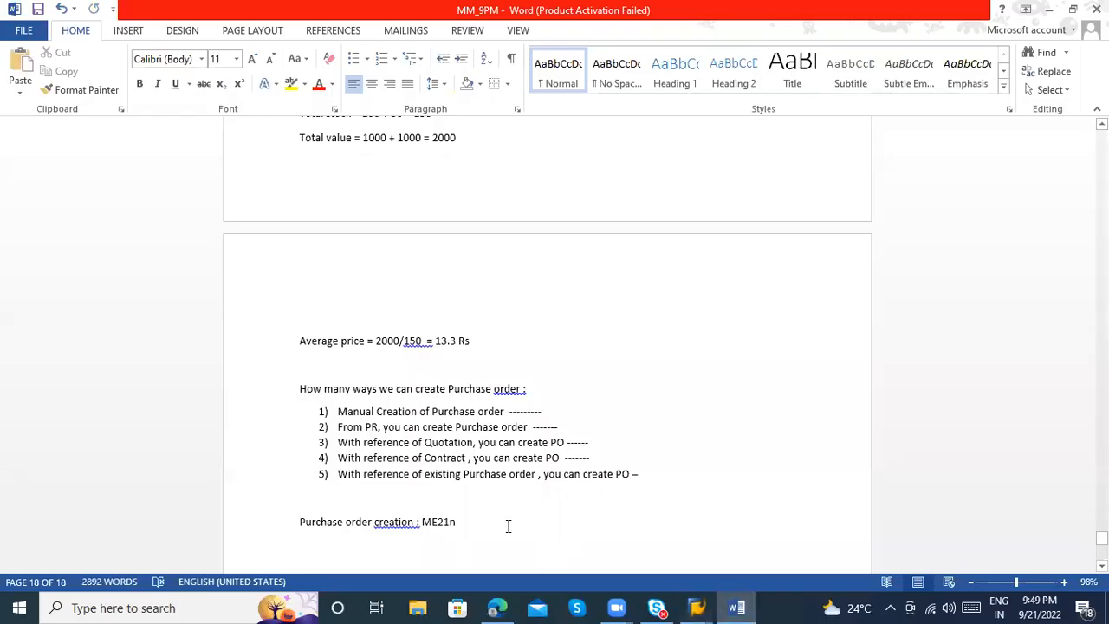
{"action": "type", "text": "ME5"}
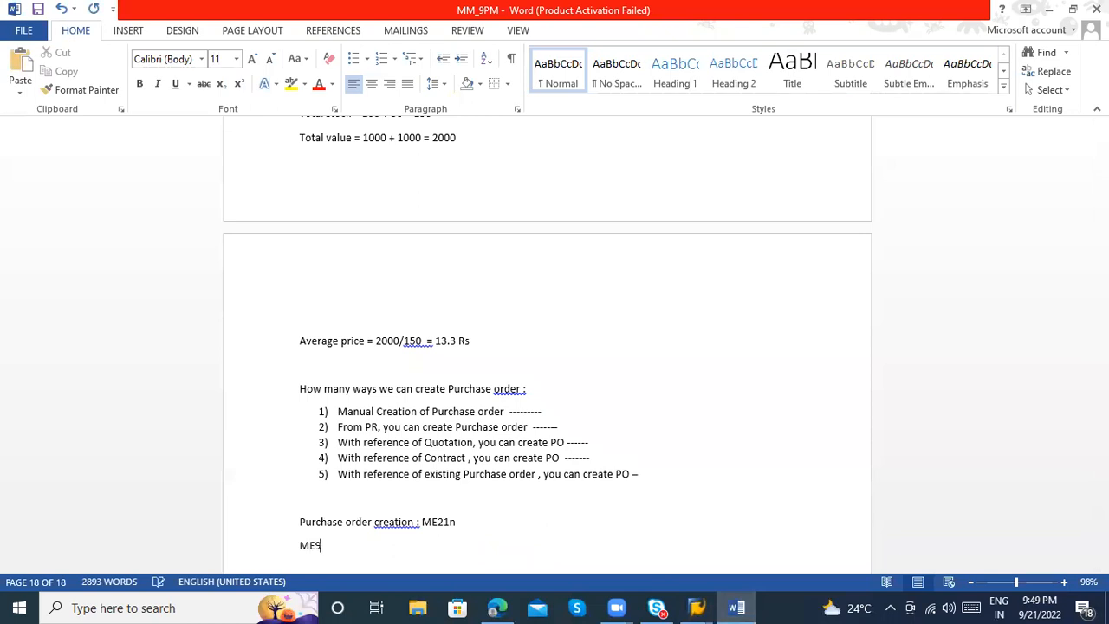
{"action": "type", "text": "9F - PO Output generateion"}
{"action": "key", "text": "BackSpace"}
{"action": "key", "text": "BackSpace"}
{"action": "key", "text": "BackSpace"}
{"action": "type", "text": "on"}
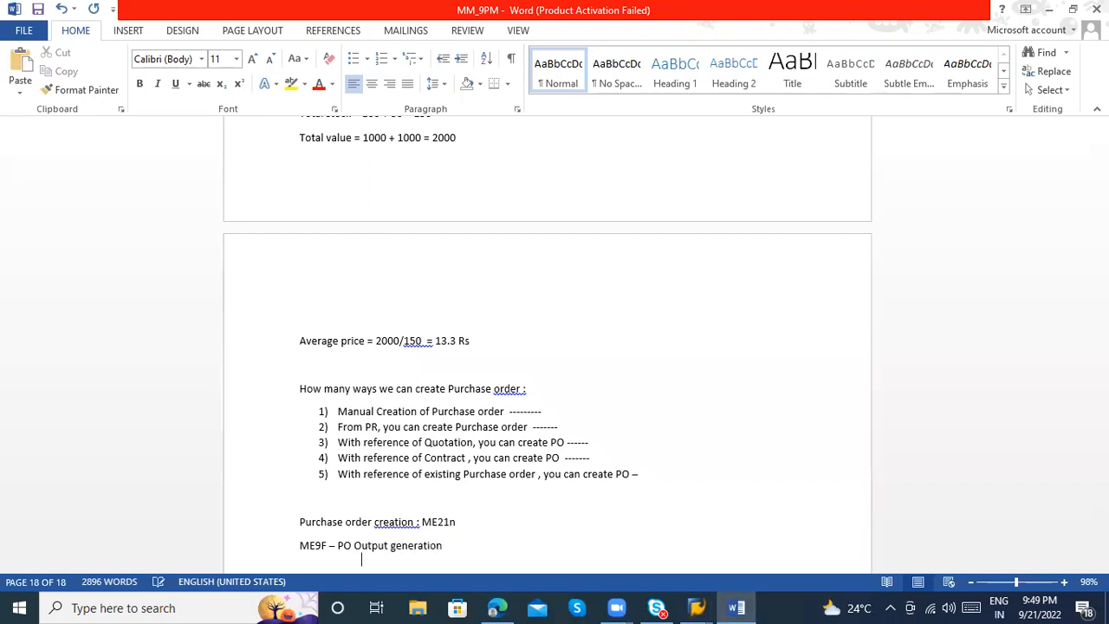
{"action": "key", "text": "Return"}
Switch back to SAP and list the new purchase order's output messages with transaction ME9F
{"action": "key", "text": "alt+Tab"}
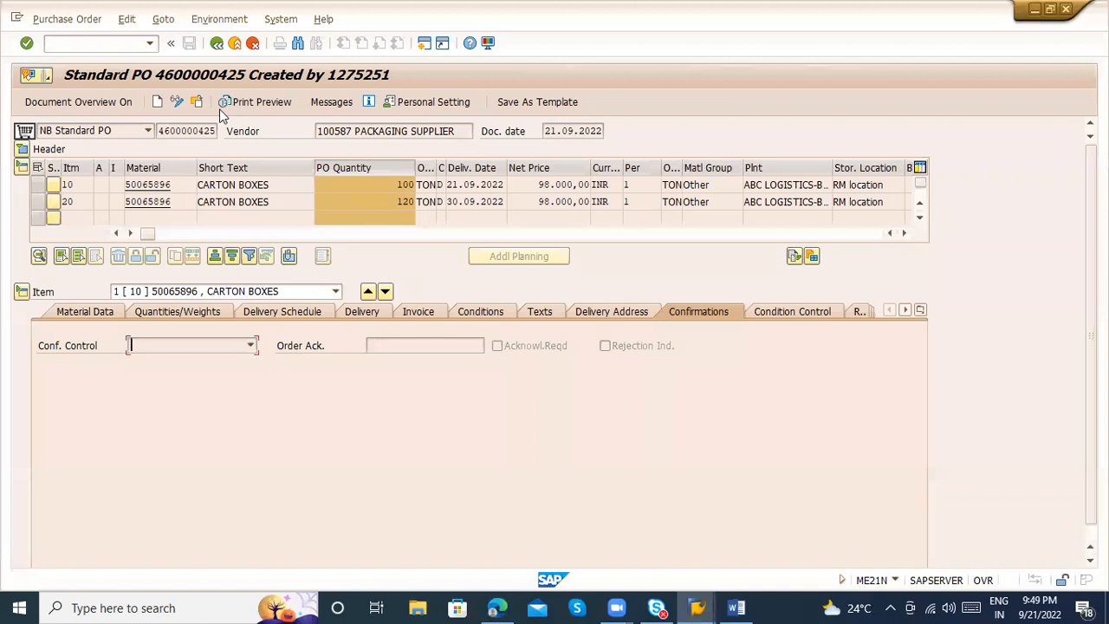
{"action": "left_click", "coordinate": [158, 130]}
{"action": "double_click", "coordinate": [159, 130]}
{"action": "left_click", "coordinate": [79, 40]}
{"action": "type", "text": "/nme9f"}
{"action": "key", "text": "Return"}
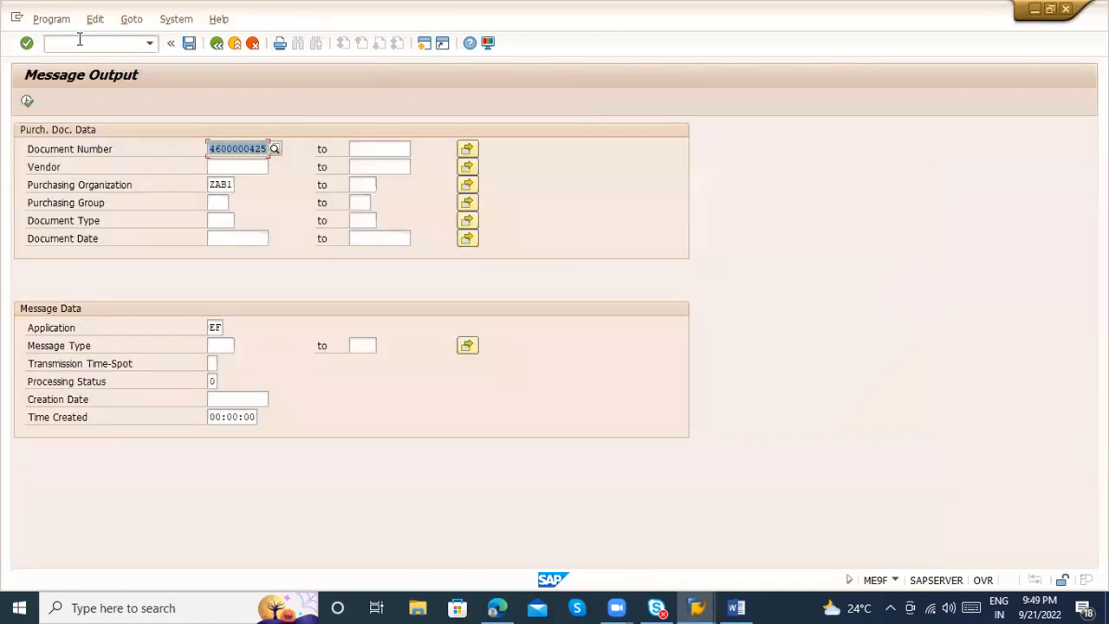
{"action": "left_click", "coordinate": [155, 111]}
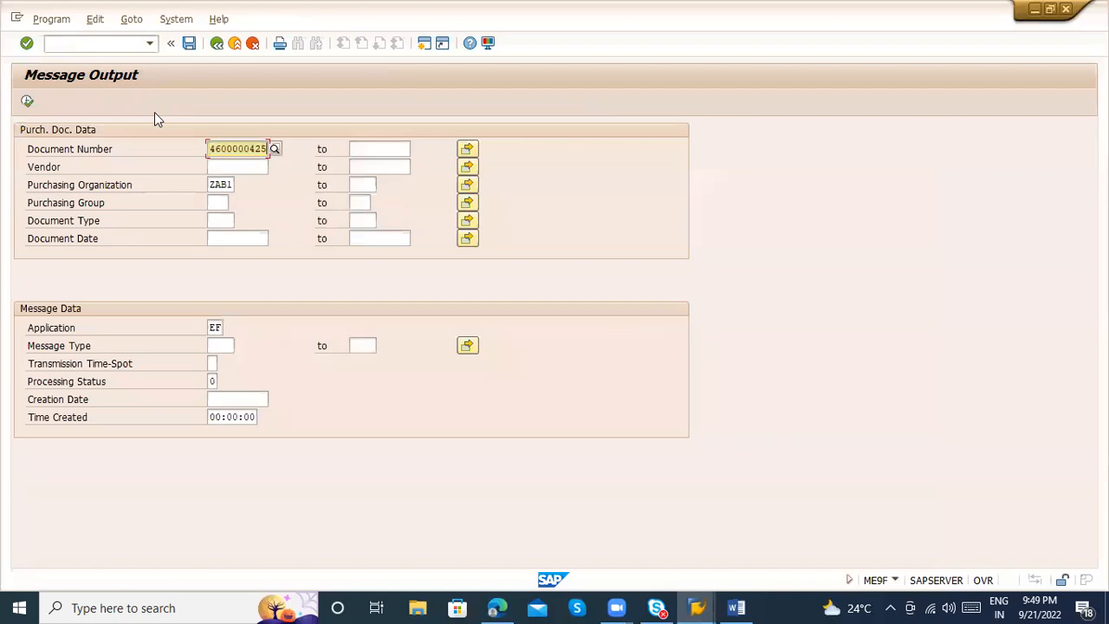
{"action": "left_click", "coordinate": [26, 103]}
Display the purchase order's TYPE message and review the print preview's header, delivery address, item prices and item text
{"action": "left_click", "coordinate": [24, 194]}
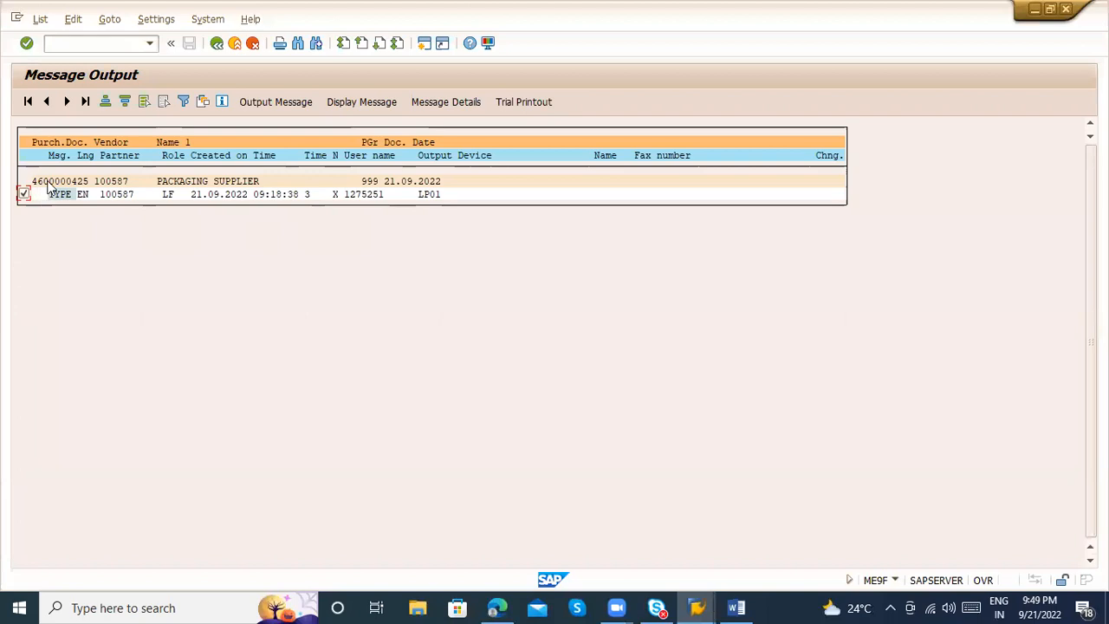
{"action": "left_click", "coordinate": [375, 102]}
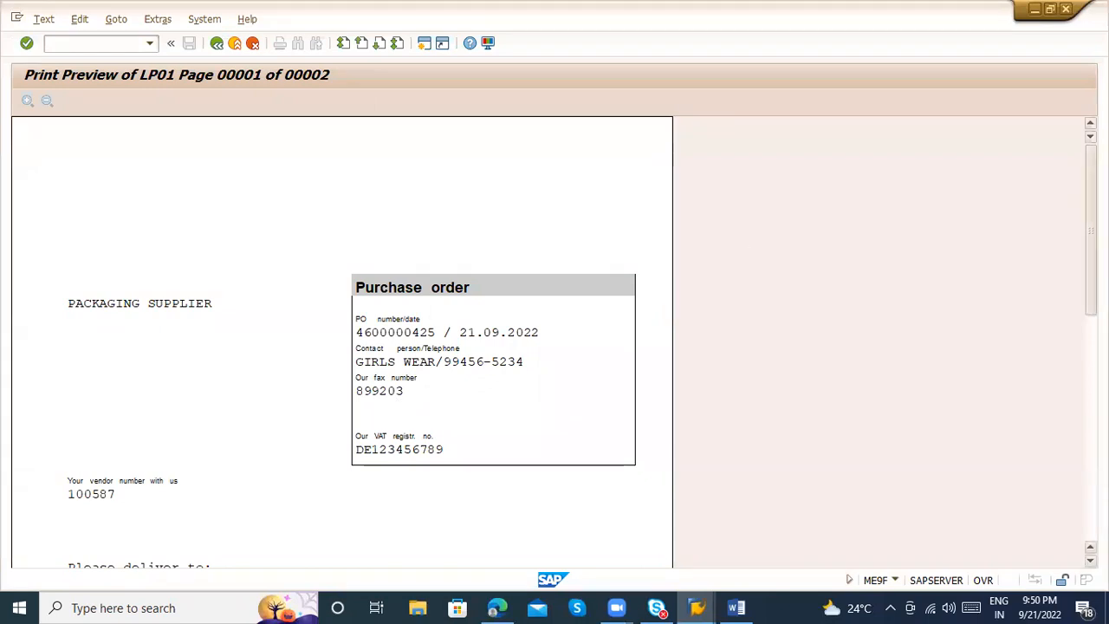
{"action": "scroll", "coordinate": [342, 347], "scroll_direction": "down", "scroll_amount": 5}
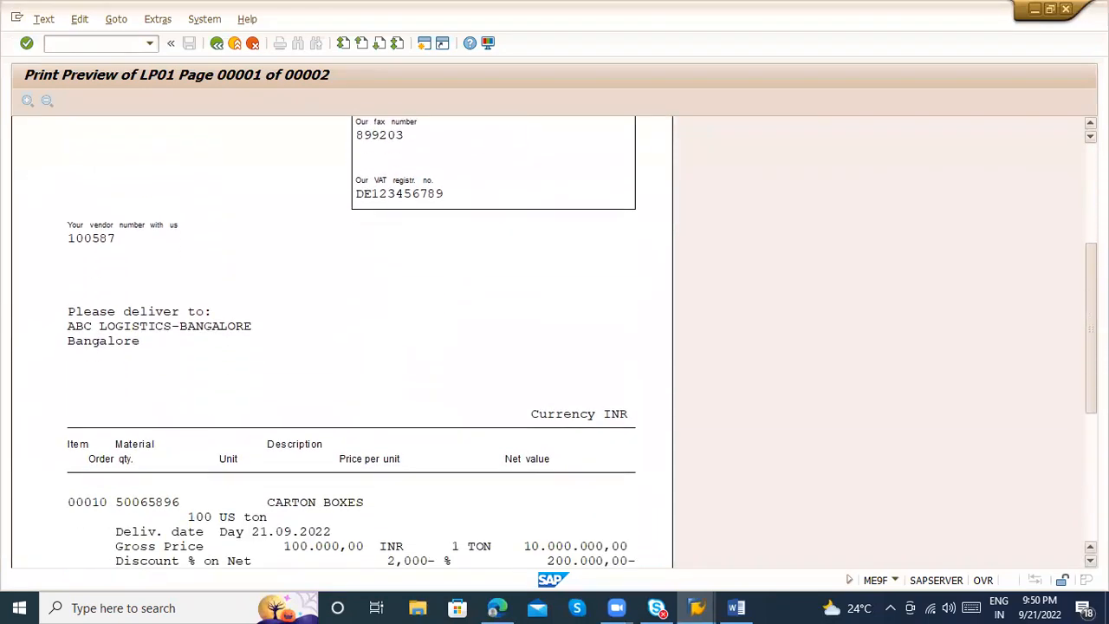
{"action": "scroll", "coordinate": [342, 347], "scroll_direction": "down", "scroll_amount": 3}
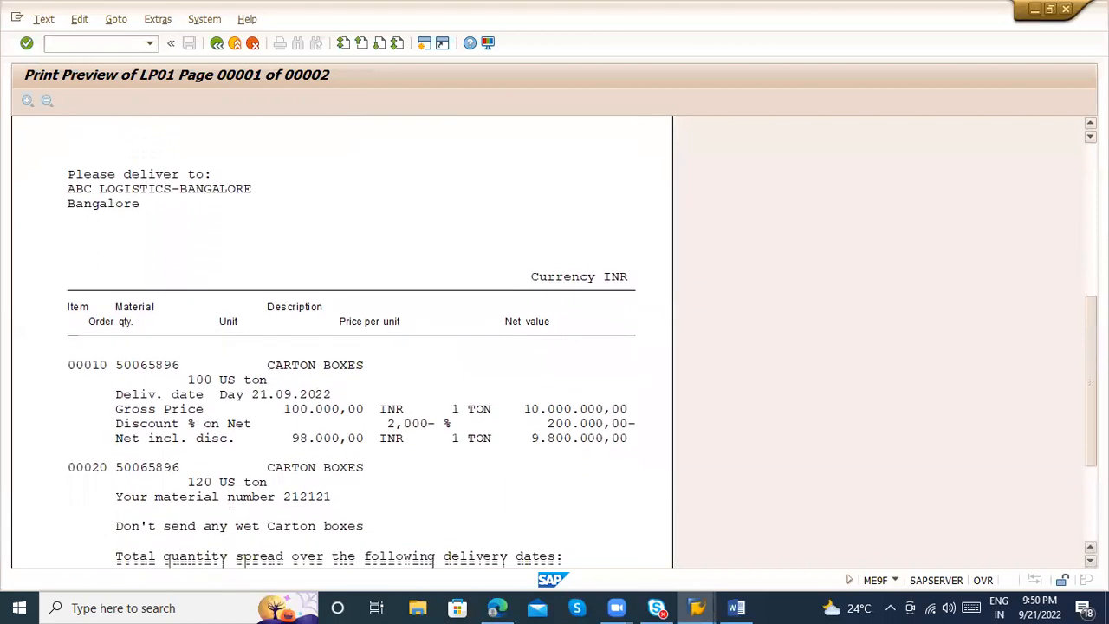
{"action": "scroll", "coordinate": [455, 330], "scroll_direction": "down", "scroll_amount": 1}
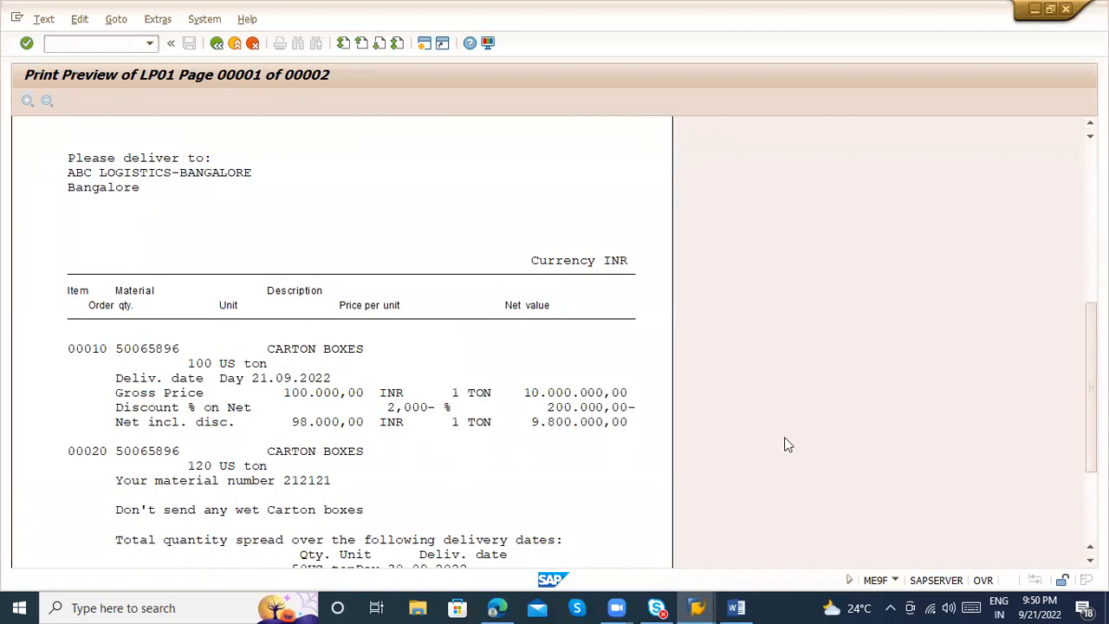
{"action": "scroll", "coordinate": [582, 348], "scroll_direction": "down", "scroll_amount": 5}
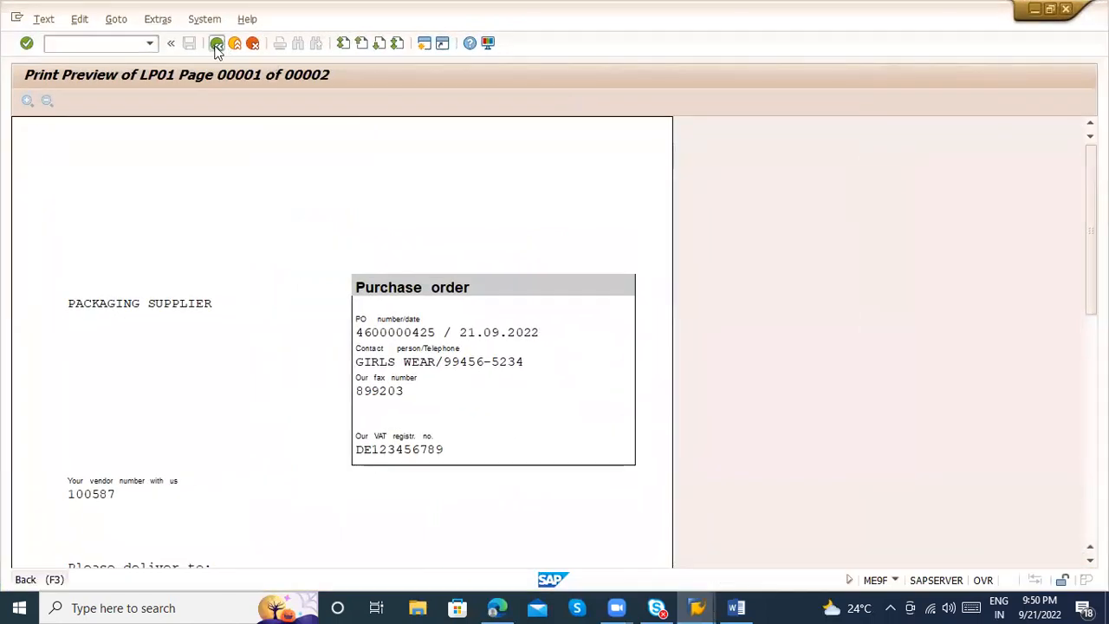
{"action": "left_click", "coordinate": [231, 53]}
Output the purchase order's TYPE message and switch to the Word notes
{"action": "left_click", "coordinate": [23, 194]}
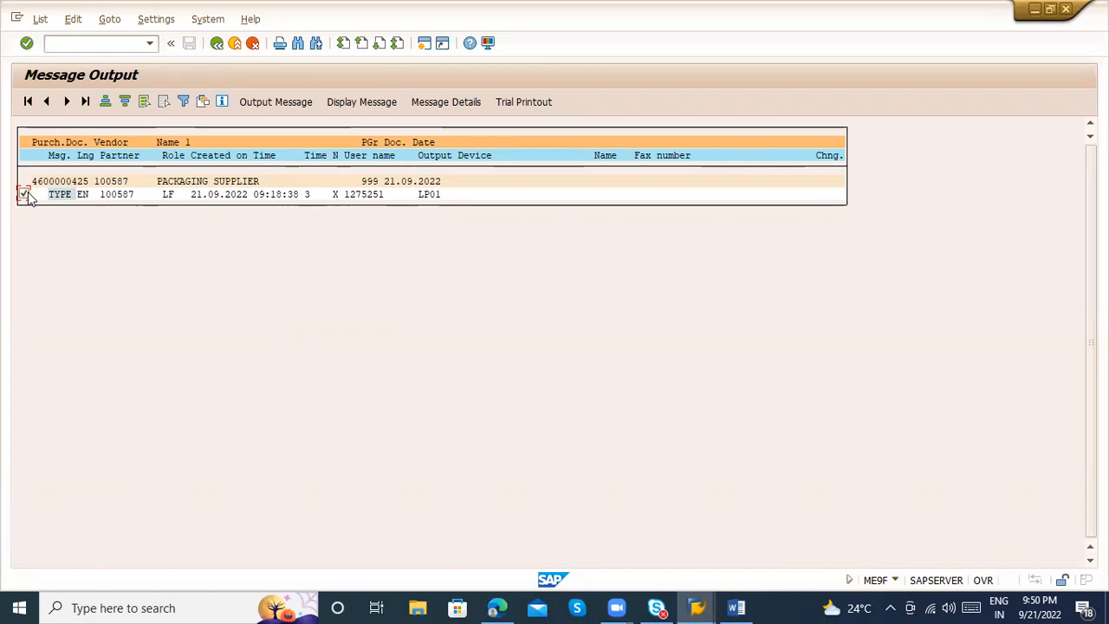
{"action": "left_click", "coordinate": [255, 102]}
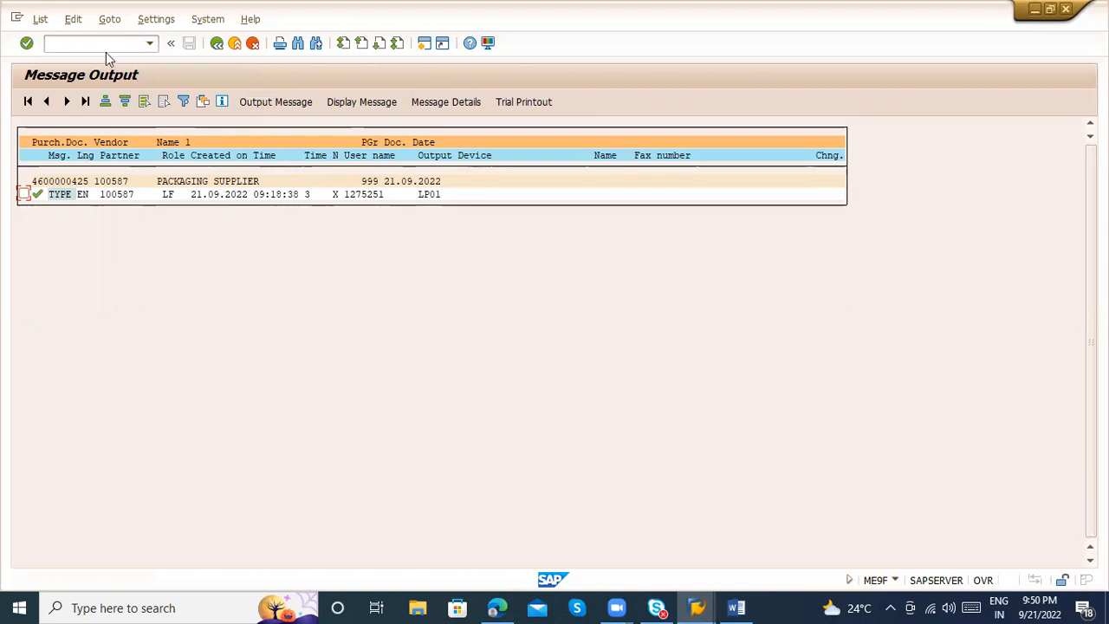
{"action": "key", "text": "alt+Tab"}
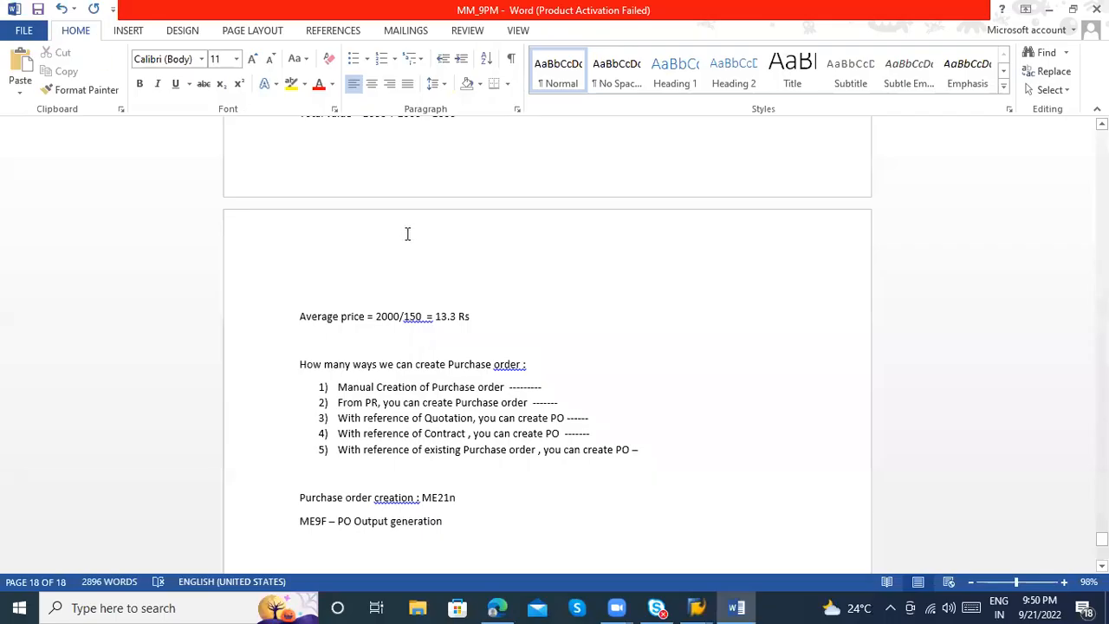
Switch back to SAP, leave the ME9F message output and display the purchase order with transaction ME23N
{"action": "key", "text": "alt+Tab"}
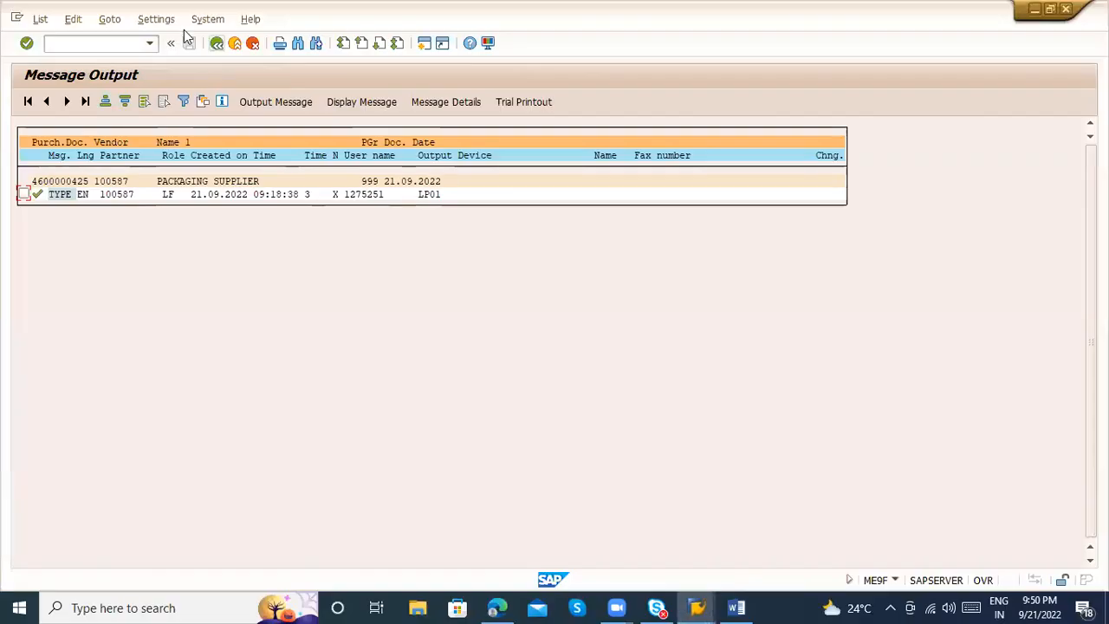
{"action": "left_click", "coordinate": [234, 43]}
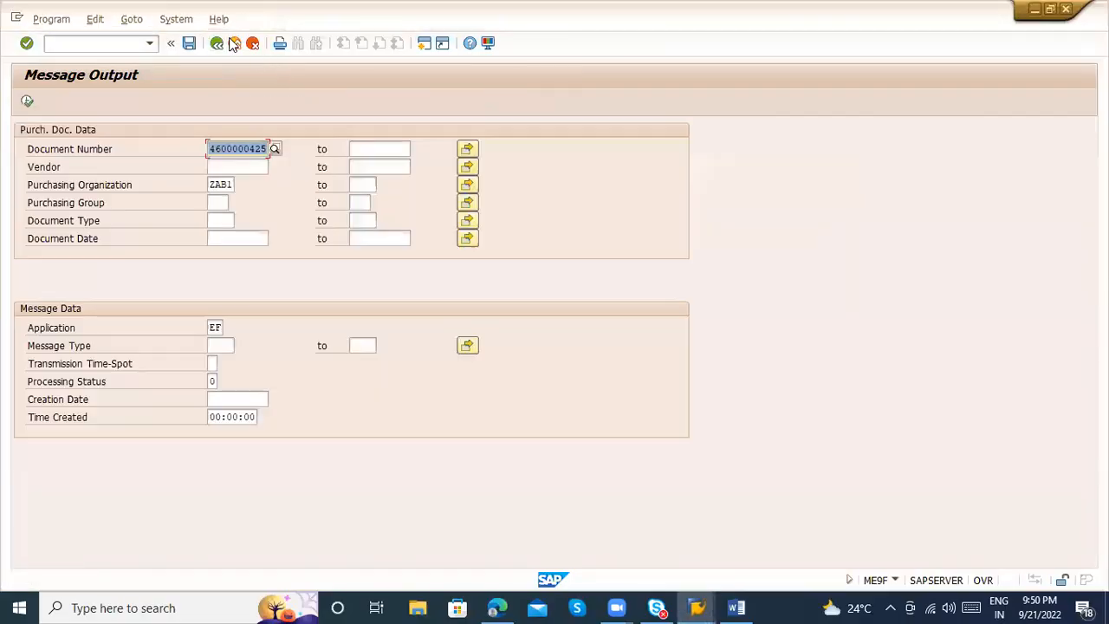
{"action": "key", "text": "alt+Tab"}
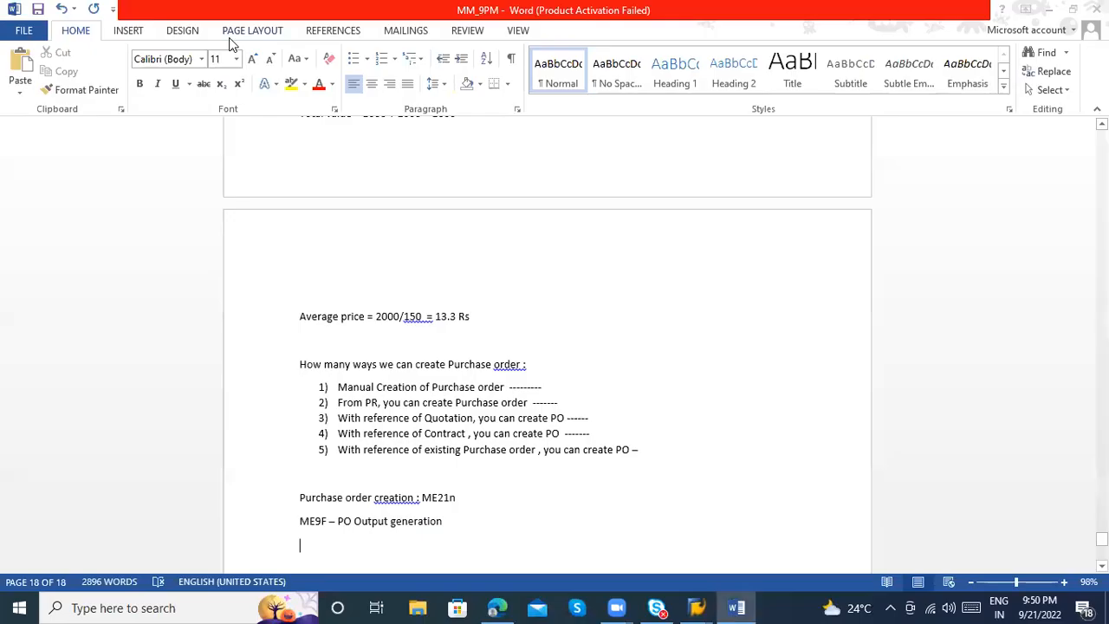
{"action": "key", "text": "alt+Tab"}
{"action": "left_click", "coordinate": [236, 43]}
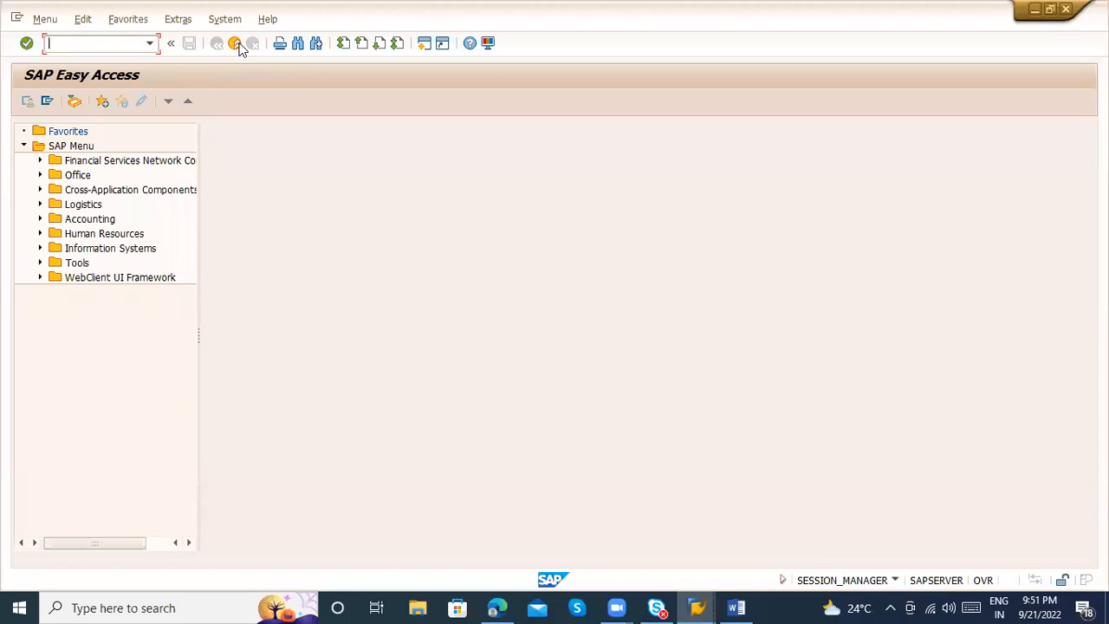
{"action": "type", "text": "me23n"}
{"action": "key", "text": "Return"}
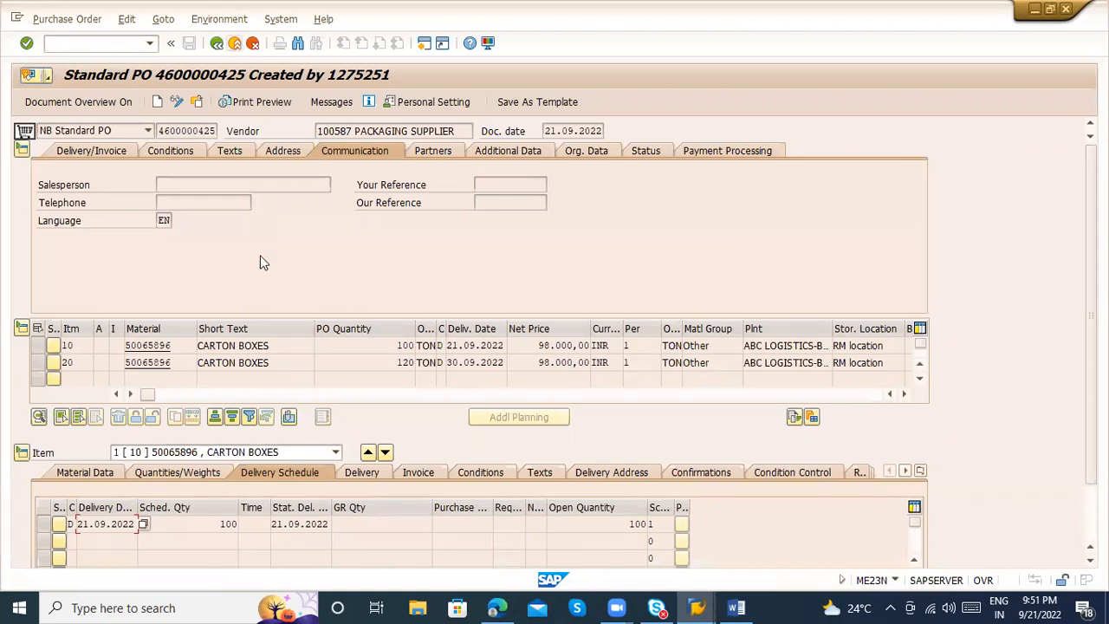
Review the invoice settings of purchase order item 10, including the goods-receipt-based invoice verification option
{"action": "left_click", "coordinate": [419, 470]}
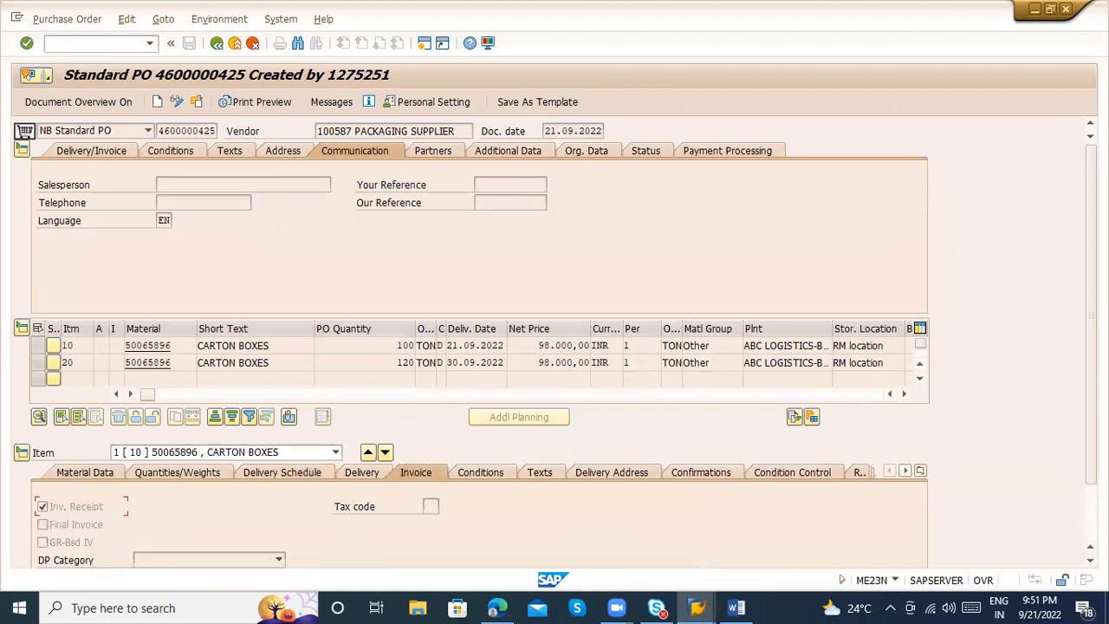
{"action": "scroll", "coordinate": [500, 506], "scroll_direction": "down", "scroll_amount": 3}
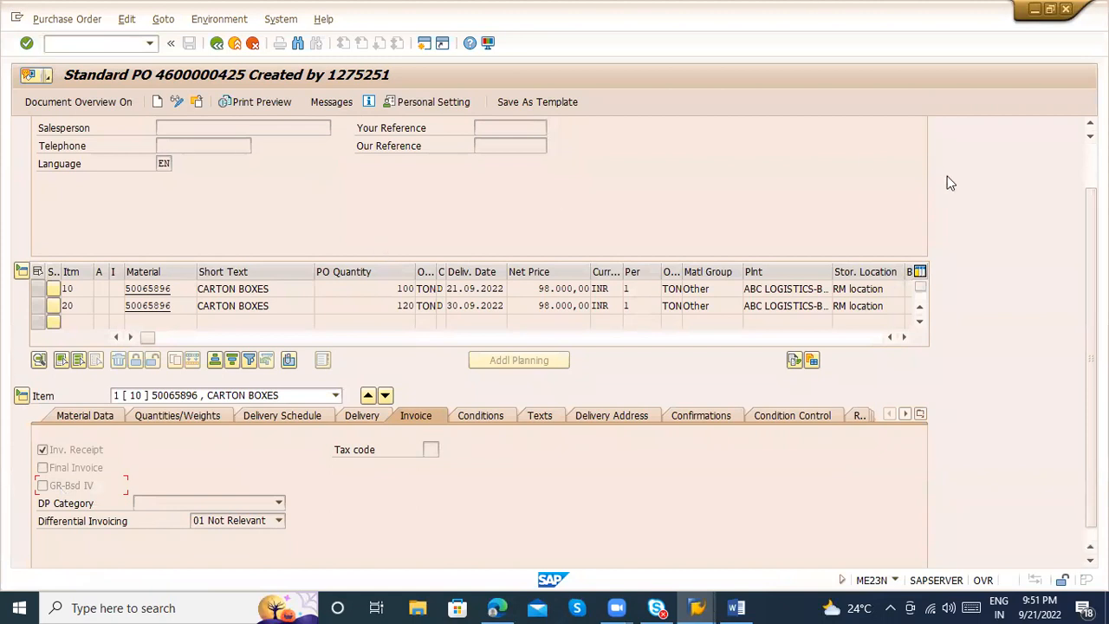
{"action": "scroll", "coordinate": [510, 178], "scroll_direction": "up", "scroll_amount": 2}
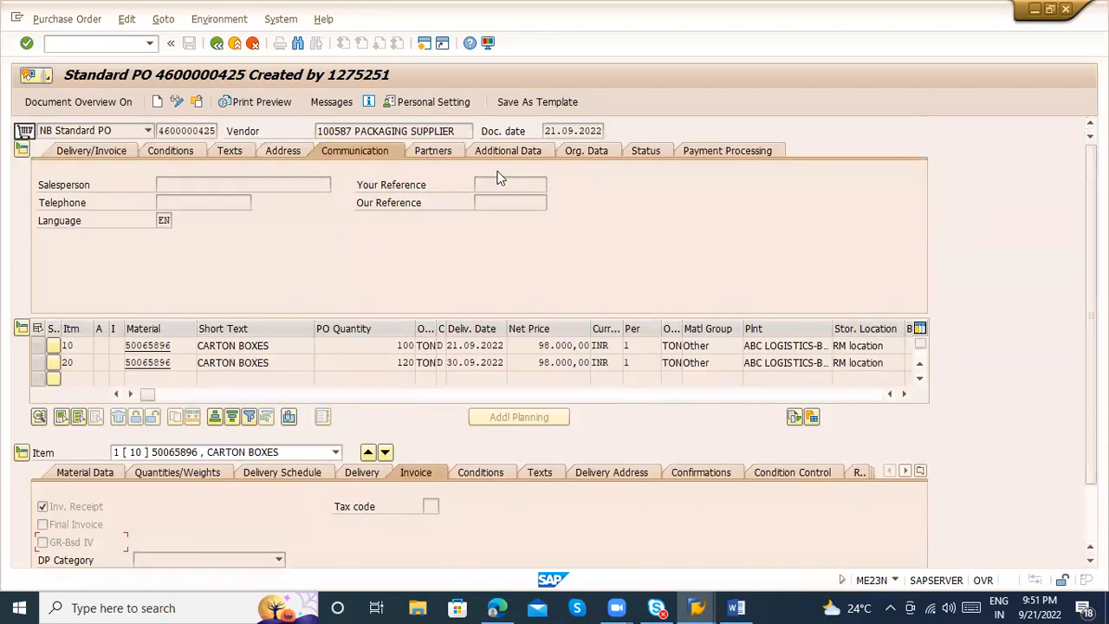
Display the vendor master record from the purchase order, check its purchasing data and return to the order
{"action": "double_click", "coordinate": [348, 129]}
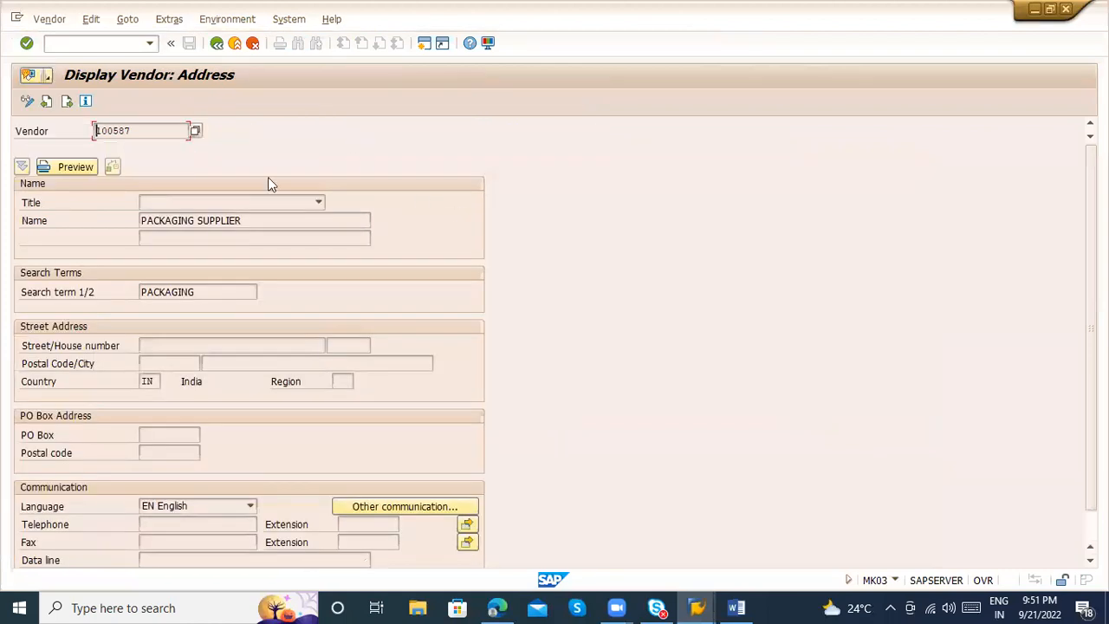
{"action": "left_click", "coordinate": [66, 100]}
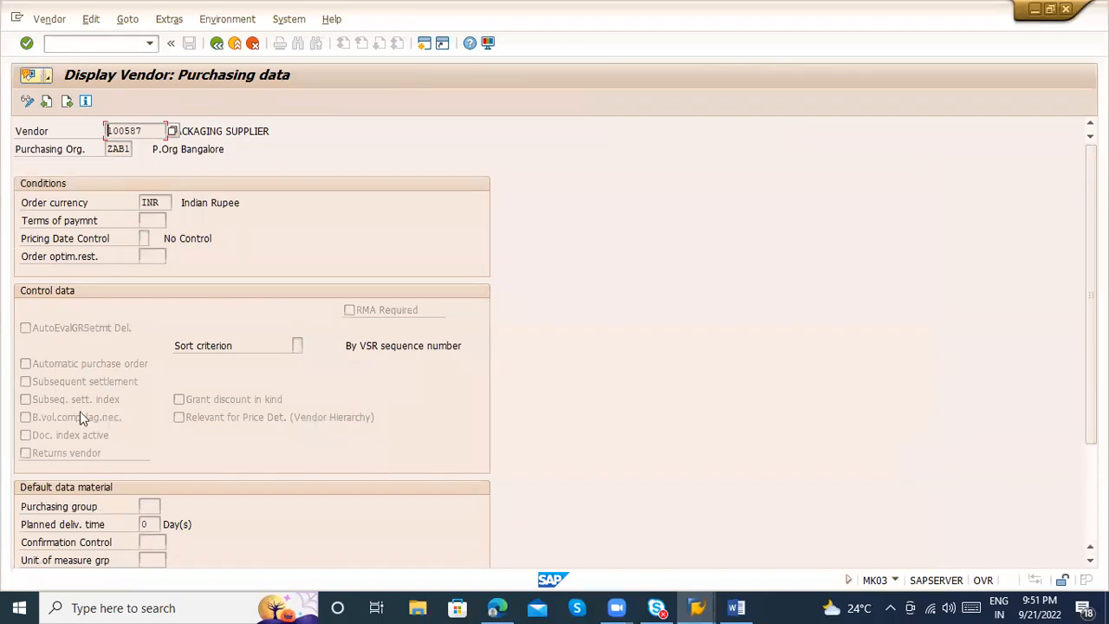
{"action": "left_click", "coordinate": [223, 44]}
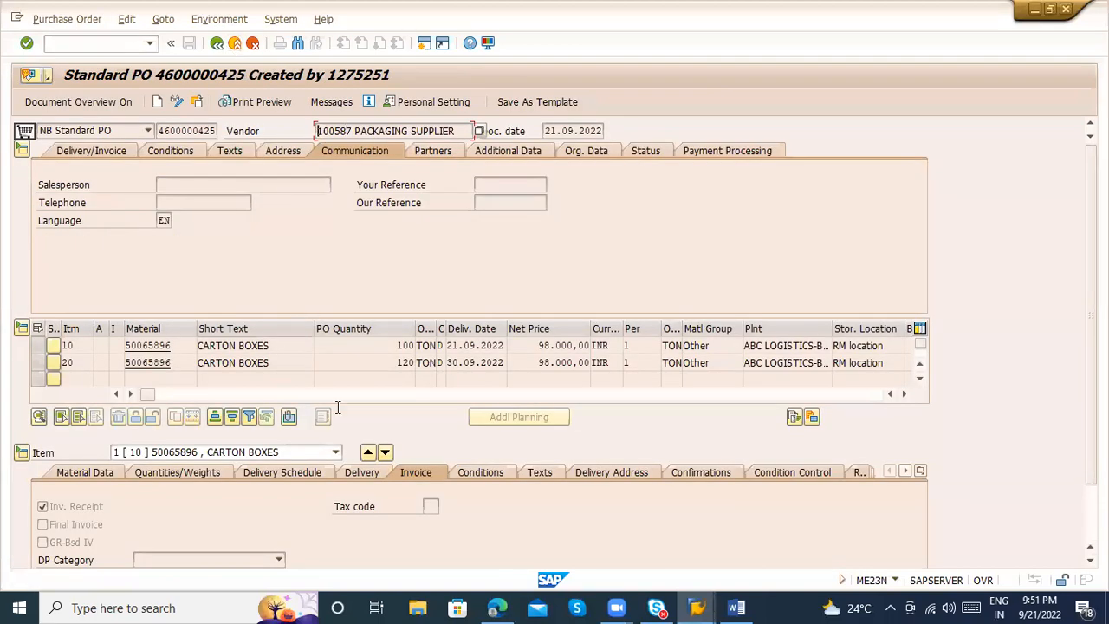
Display the info record of item 10, check its GR-Bsd IV setting and return to the purchase order
{"action": "left_click", "coordinate": [387, 395]}
{"action": "left_click", "coordinate": [425, 395]}
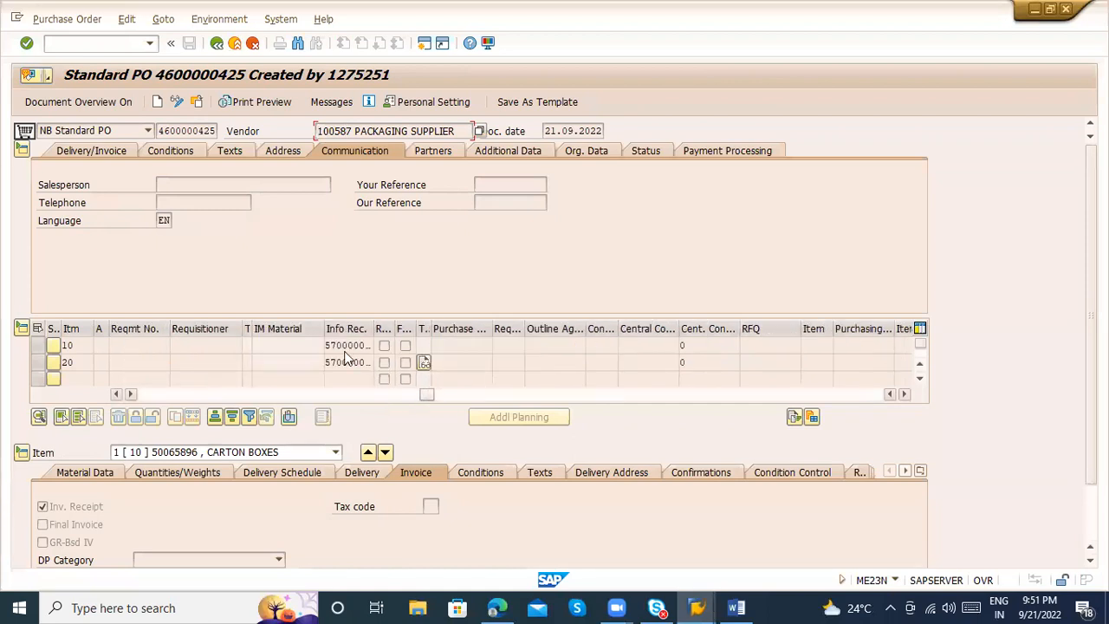
{"action": "double_click", "coordinate": [347, 346]}
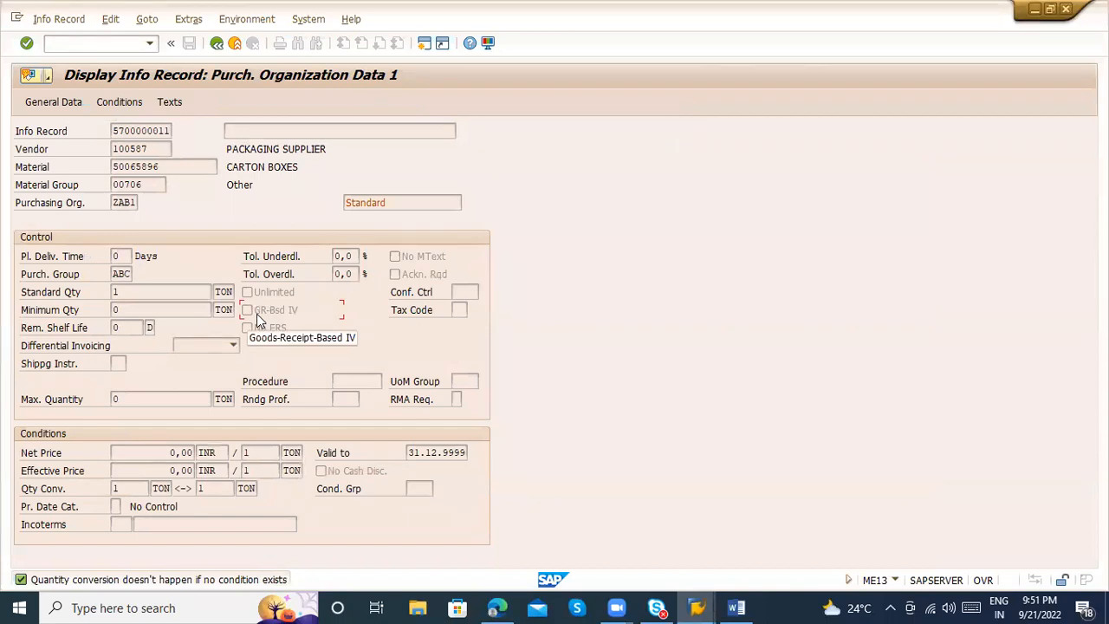
{"action": "left_click", "coordinate": [217, 45]}
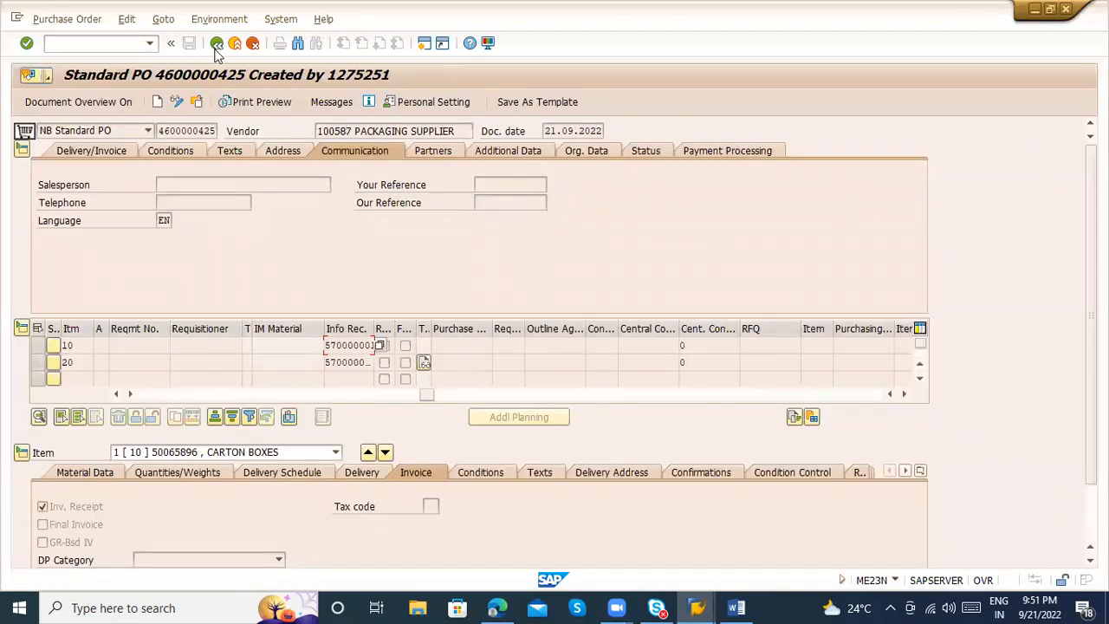
Open the purchase order's print preview and start transaction NACE in a new session
{"action": "left_click", "coordinate": [87, 541]}
{"action": "left_click", "coordinate": [284, 105]}
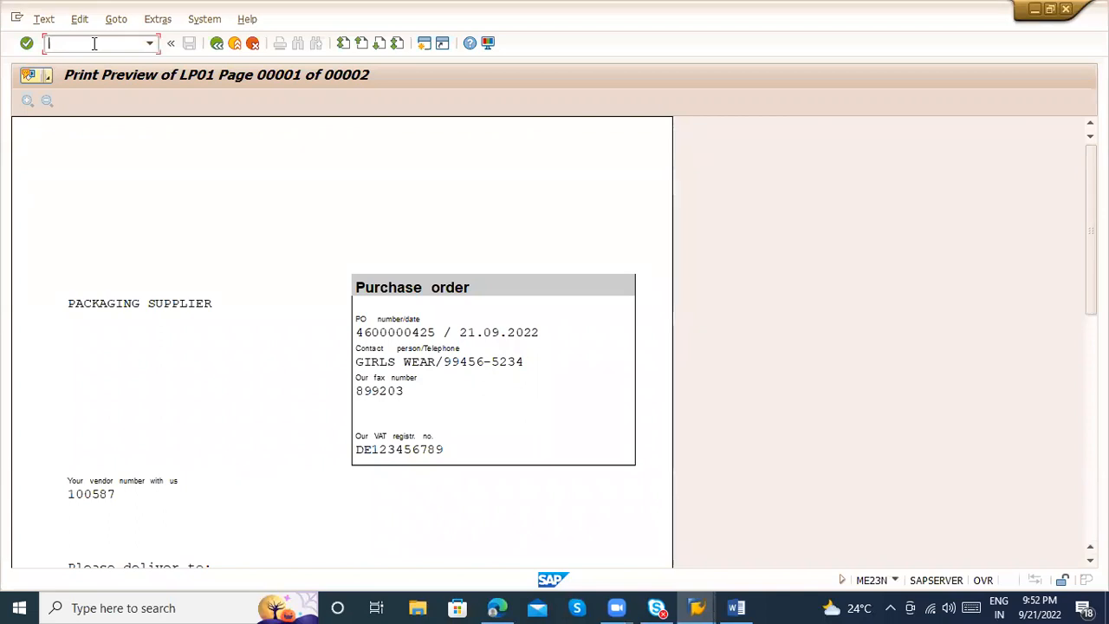
{"action": "type", "text": "/onace"}
{"action": "key", "text": "Return"}
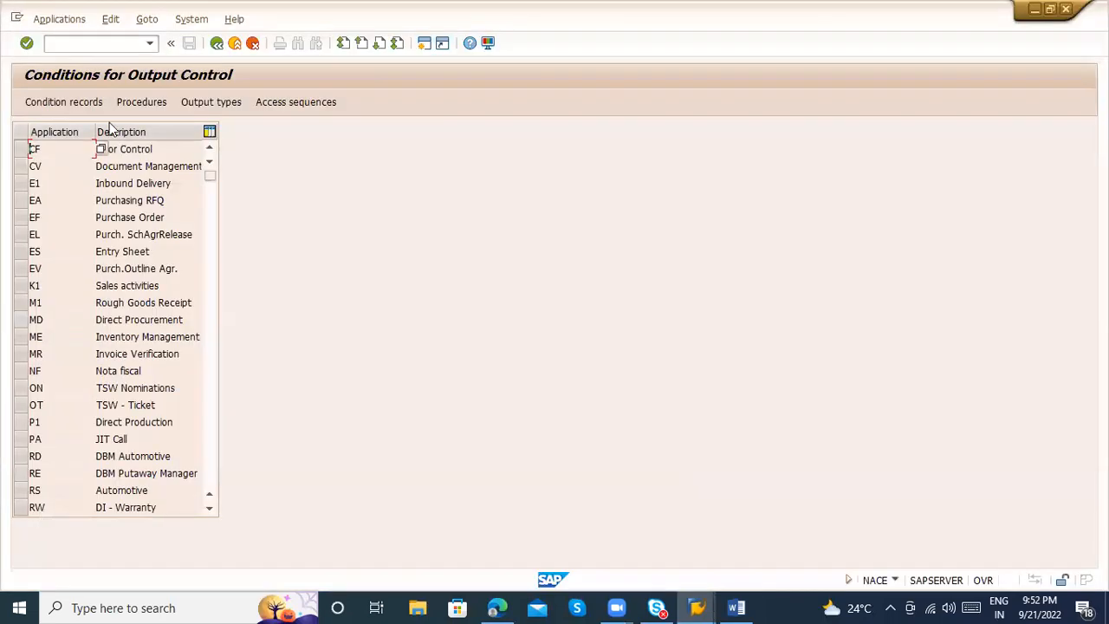
Select application EF (Purchase Order) in the output control conditions and view its procedures
{"action": "left_click", "coordinate": [20, 217]}
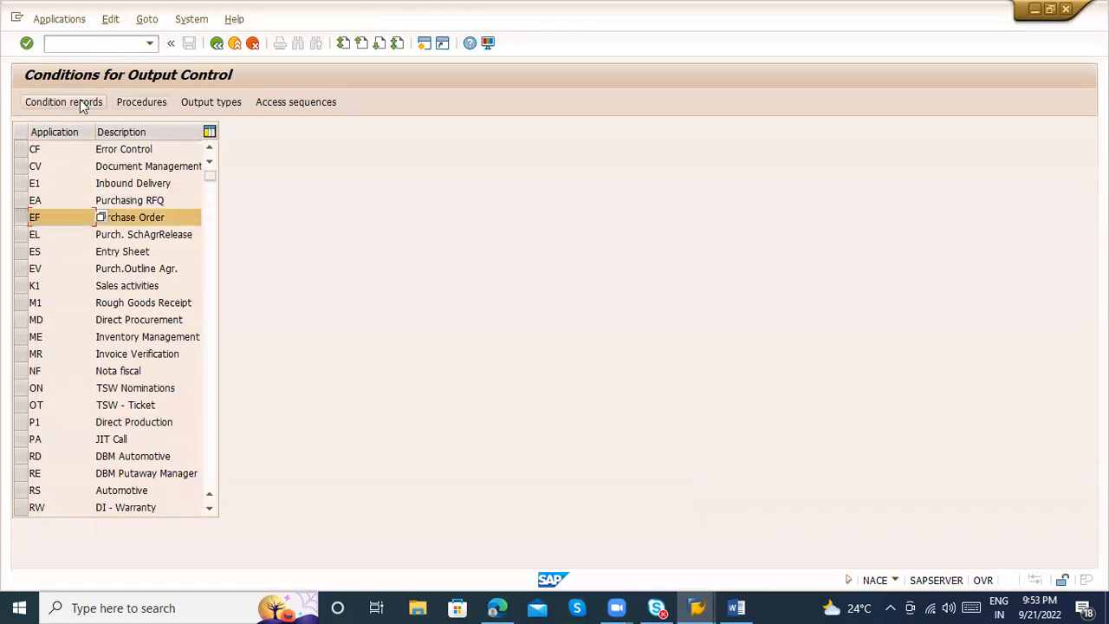
{"action": "left_click", "coordinate": [124, 103]}
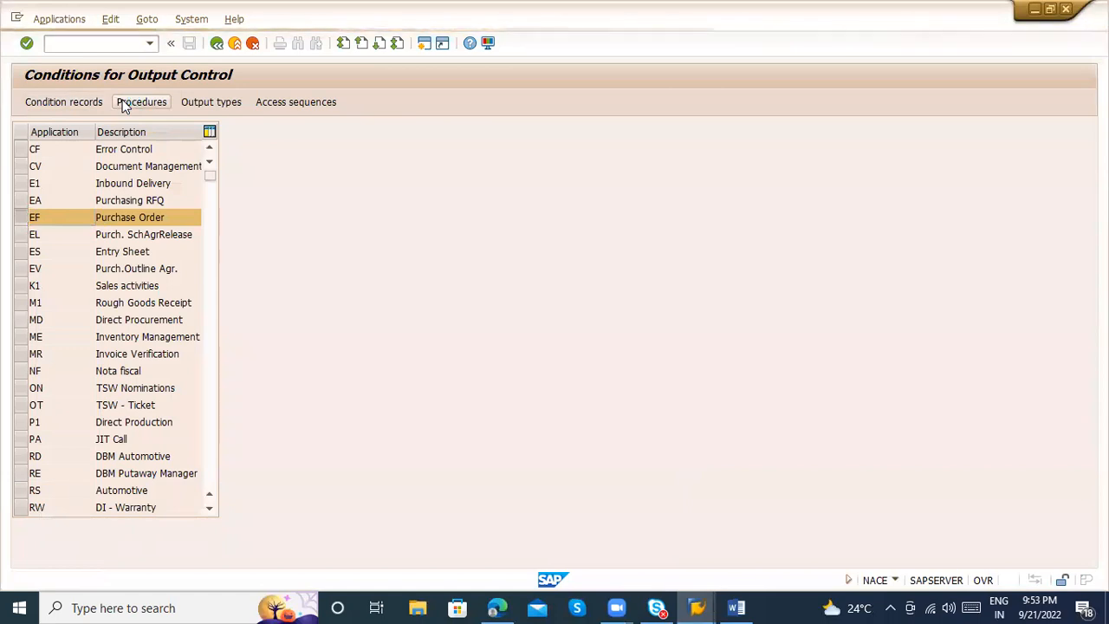
{"action": "left_click", "coordinate": [217, 43]}
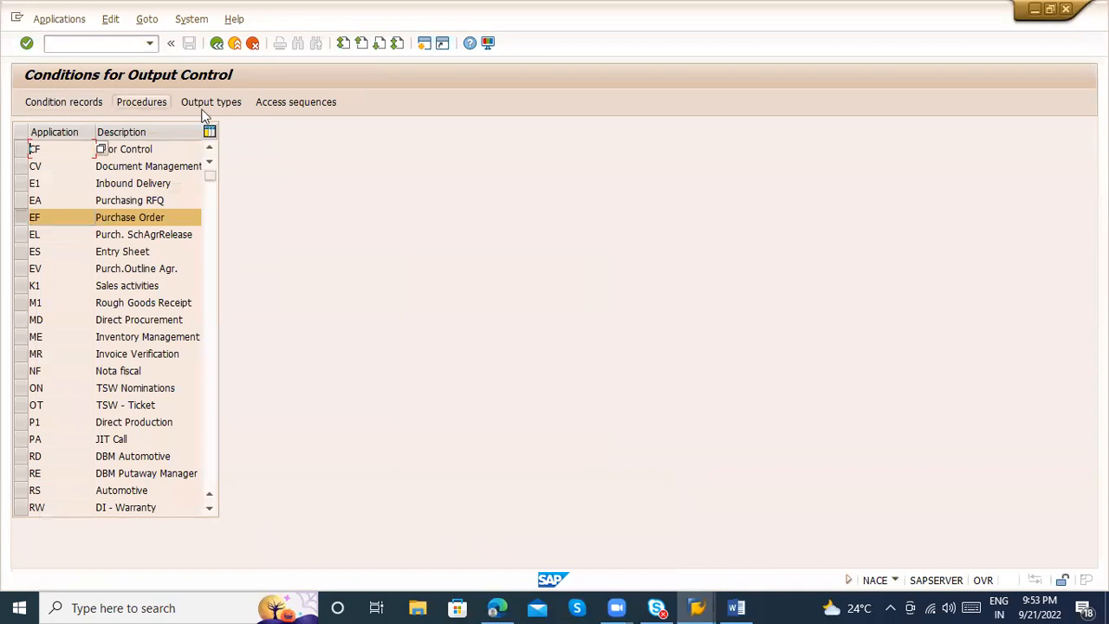
Display the processing routines of output type TYPE and check the PDF/SmartForm form assigned to print output
{"action": "left_click", "coordinate": [230, 103]}
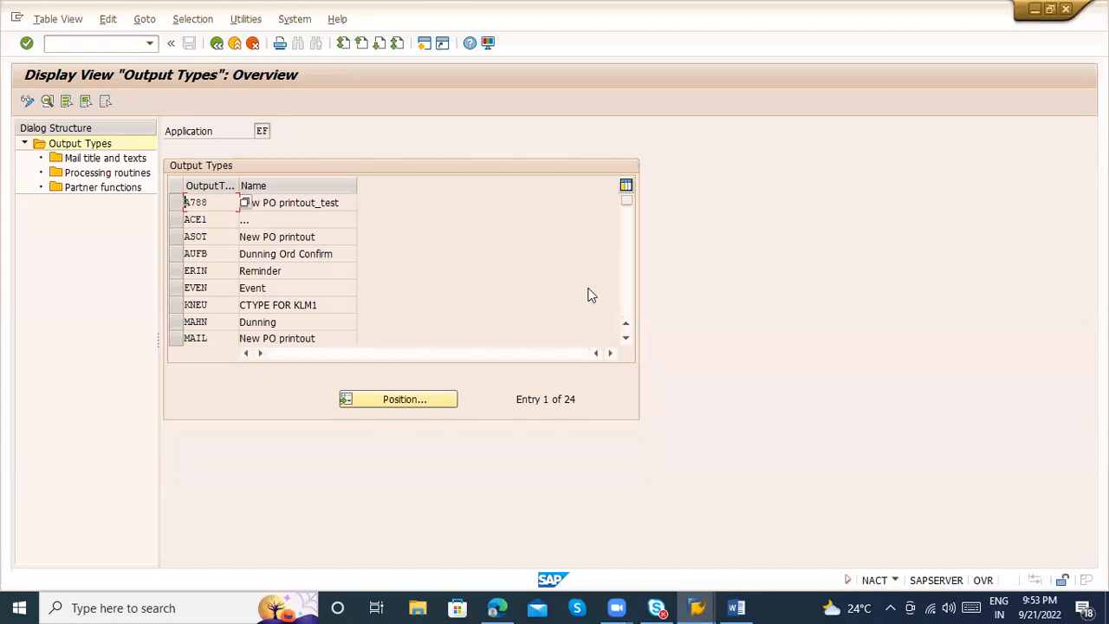
{"action": "left_click", "coordinate": [621, 300]}
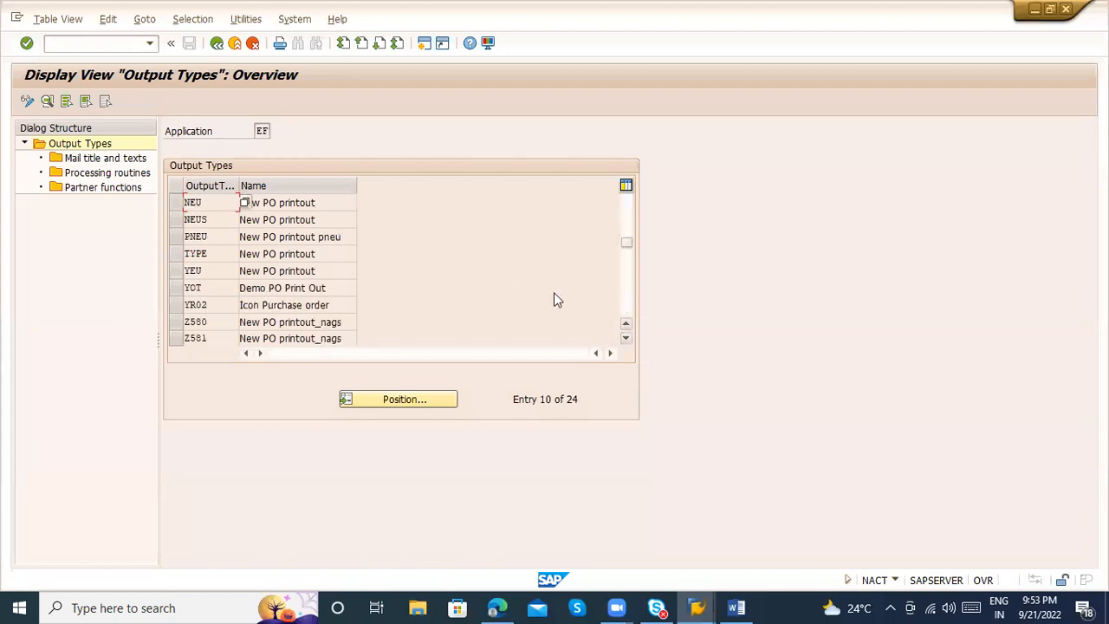
{"action": "left_click", "coordinate": [176, 253]}
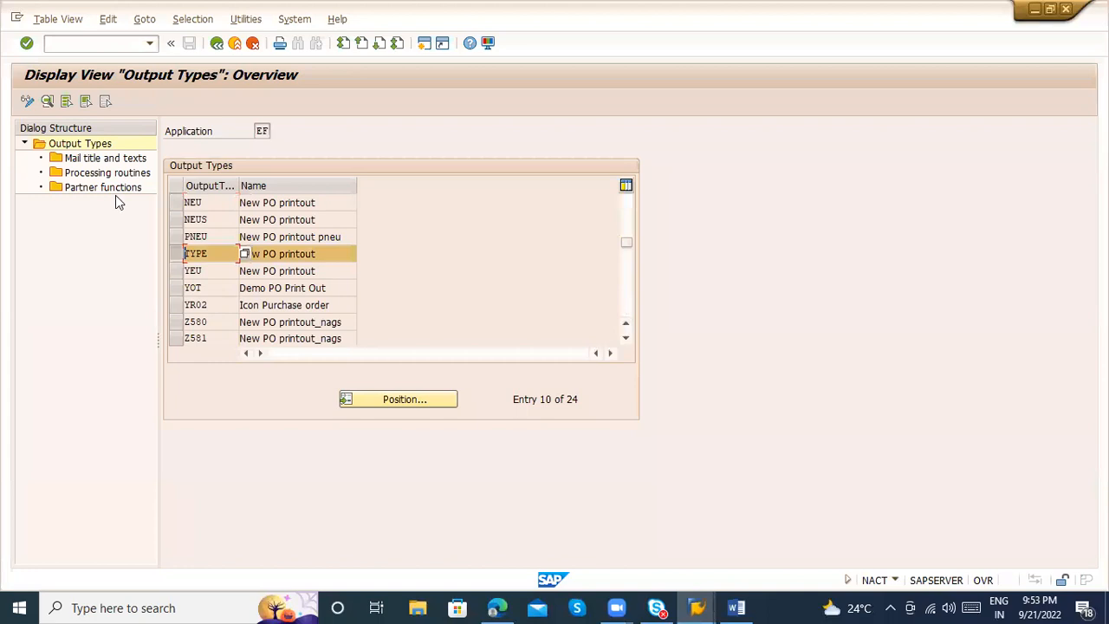
{"action": "double_click", "coordinate": [87, 176]}
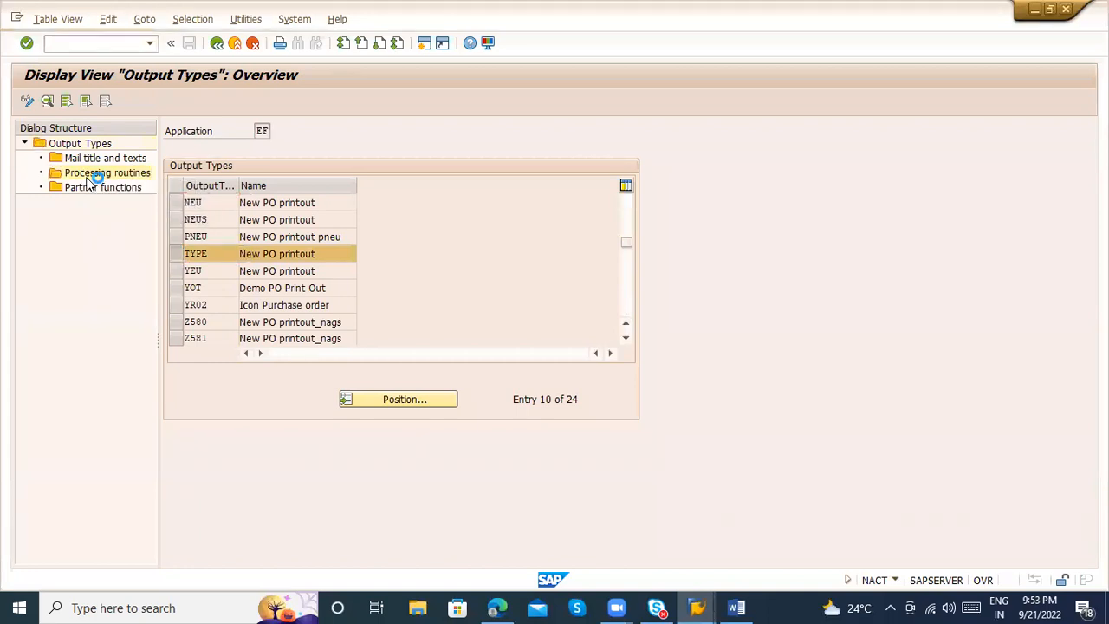
{"action": "left_click_drag", "start_coordinate": [706, 219], "coordinate": [587, 202]}
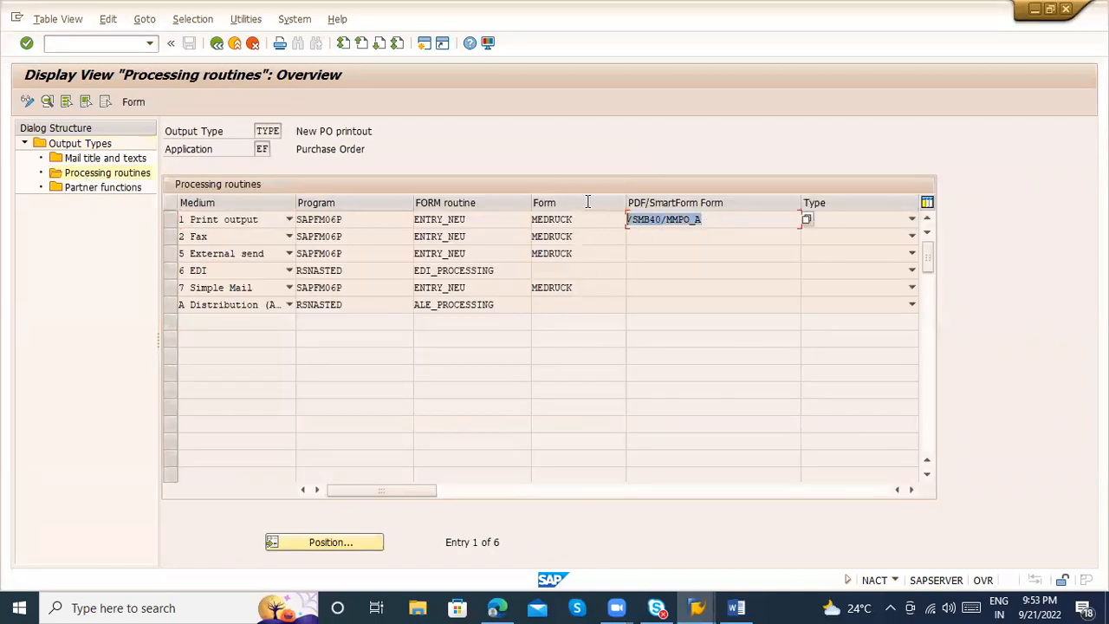
{"action": "left_click", "coordinate": [706, 217]}
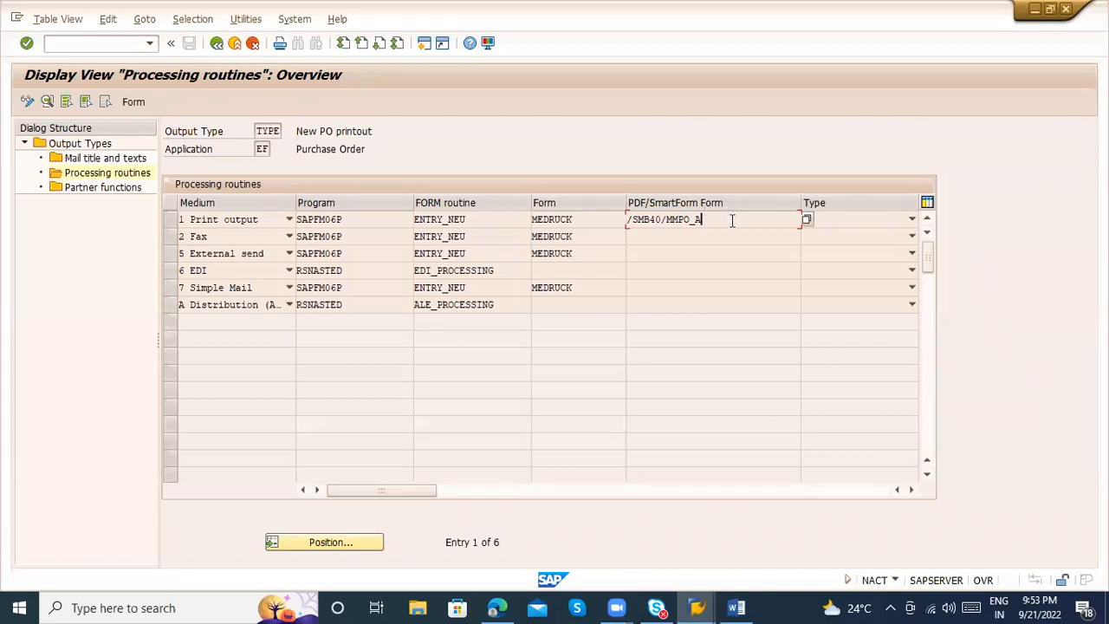
{"action": "left_click_drag", "start_coordinate": [724, 219], "coordinate": [624, 214]}
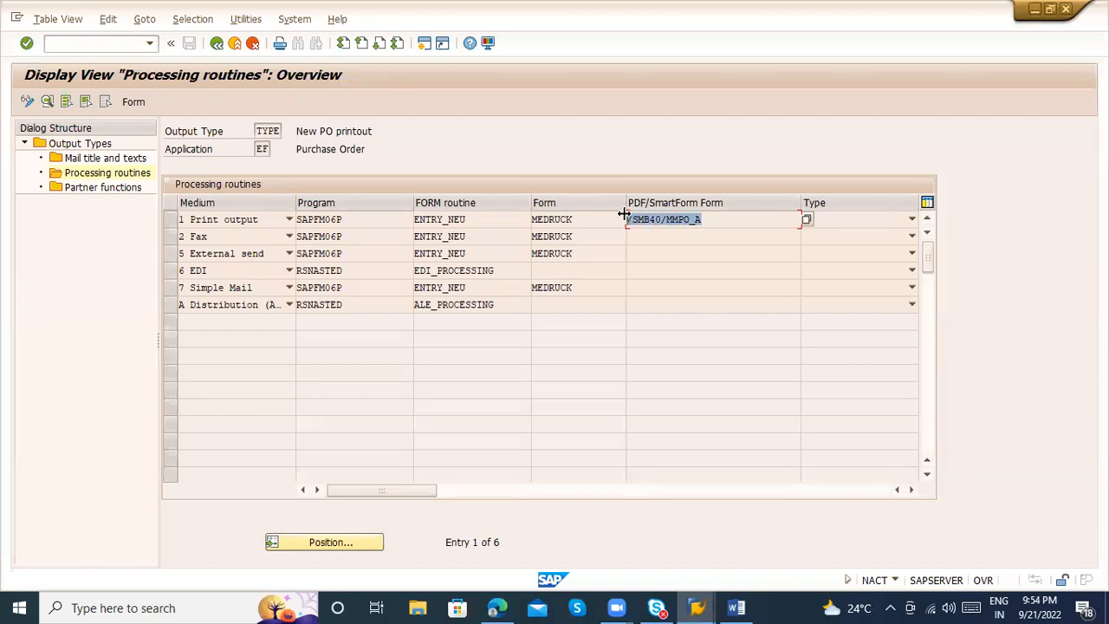
Close the NACE session and exit the print preview and purchase order display to SAP Easy Access
{"action": "left_click", "coordinate": [235, 44]}
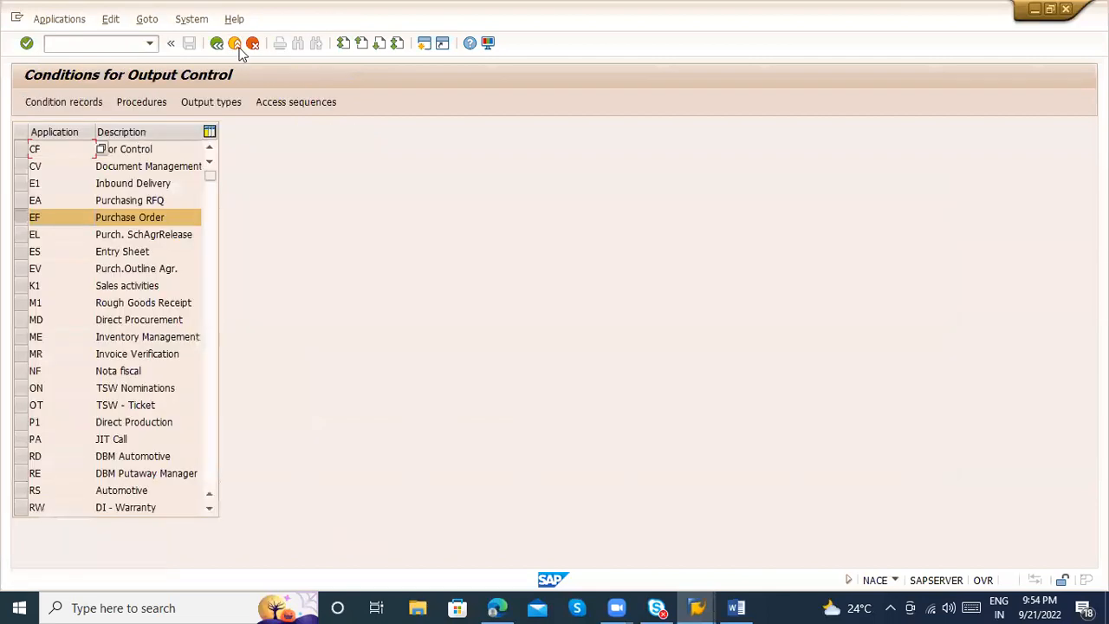
{"action": "left_click", "coordinate": [234, 45]}
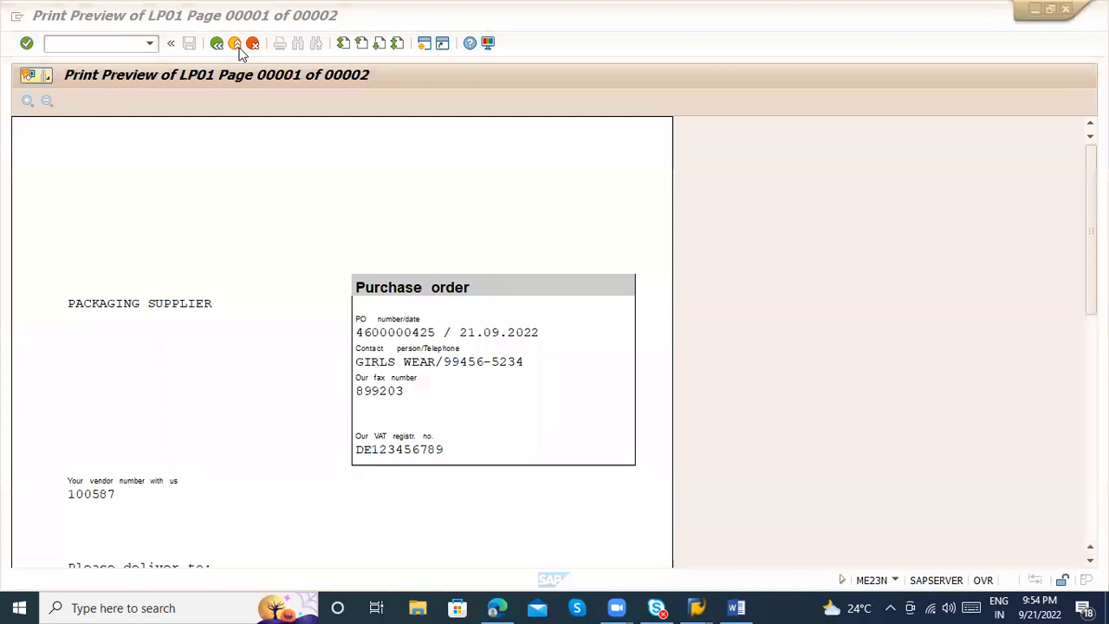
{"action": "left_click", "coordinate": [234, 45]}
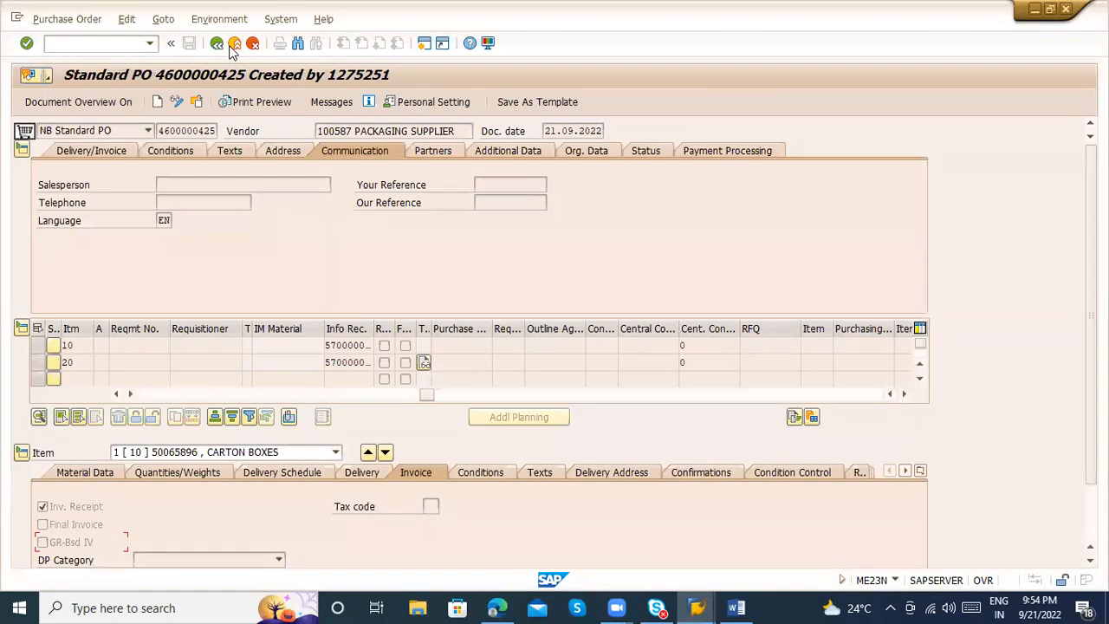
{"action": "left_click", "coordinate": [233, 45]}
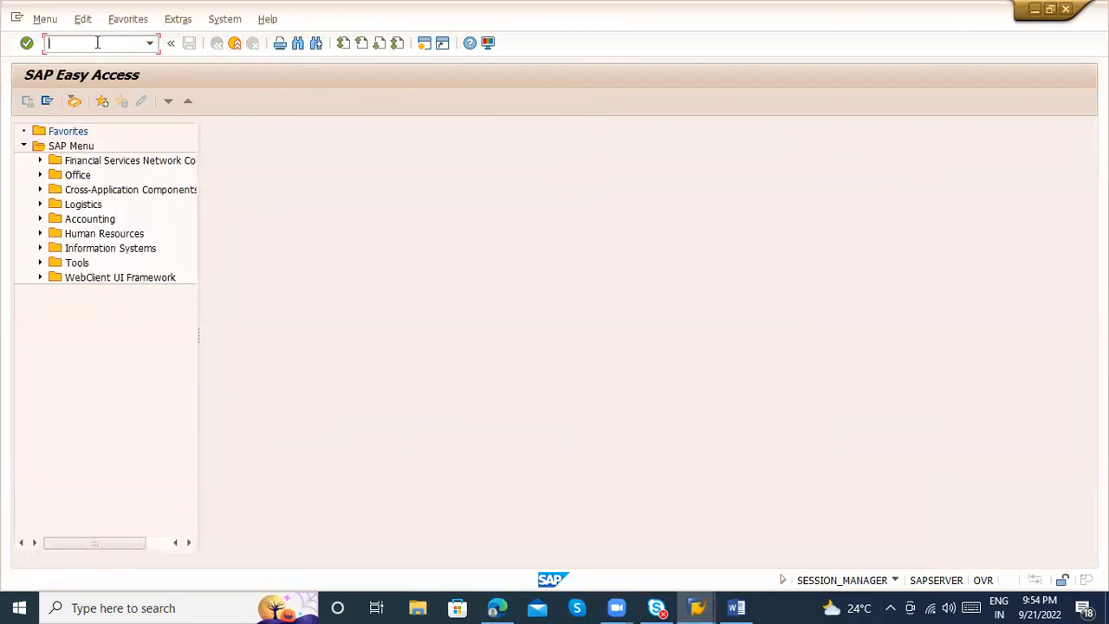
{"action": "type", "text": "MI"}
{"action": "type", "text": "G"}
{"action": "key", "text": "BackSpace"}
{"action": "type", "text": "IGO"}
{"action": "key", "text": "Return"}
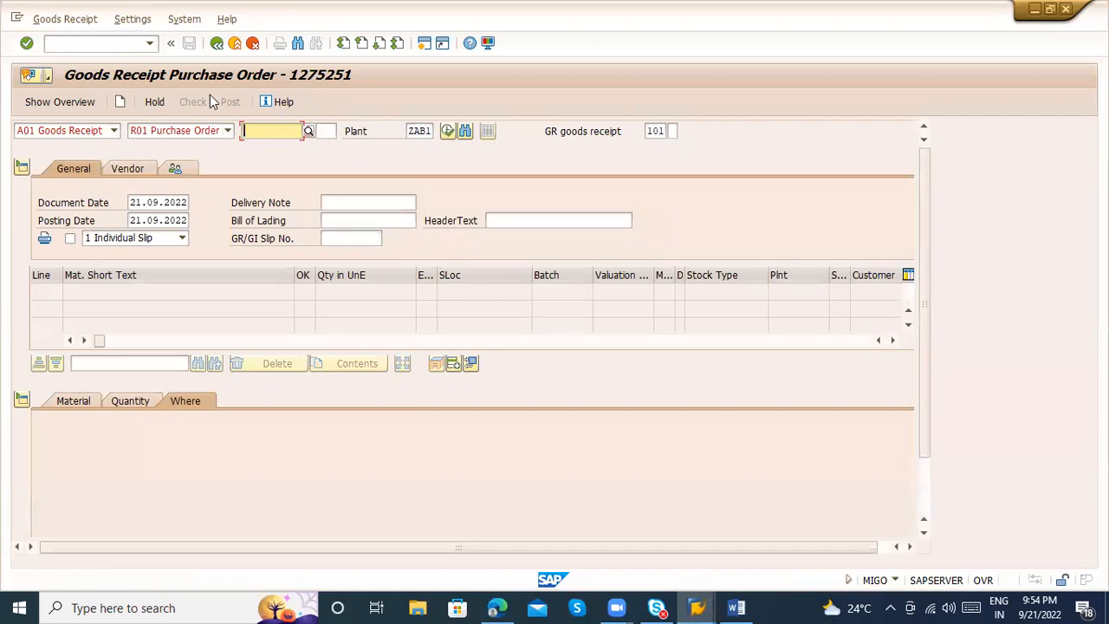
Open the purchase order in change mode with transaction ME22N
{"action": "left_click", "coordinate": [96, 41]}
{"action": "type", "text": "/"}
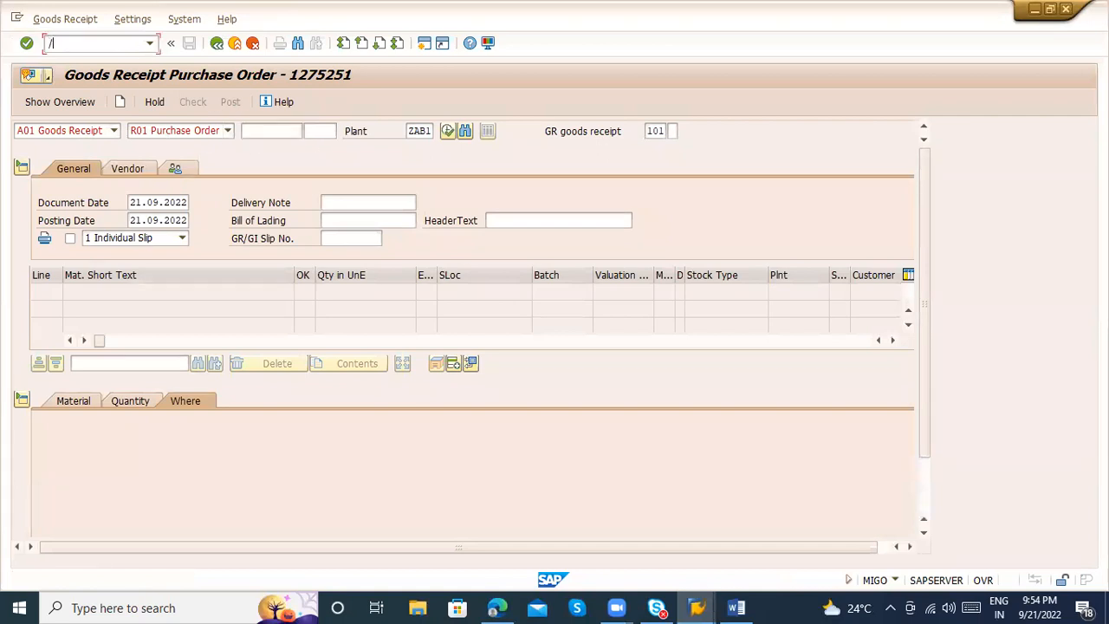
{"action": "type", "text": "nme21n"}
{"action": "key", "text": "BackSpace"}
{"action": "key", "text": "BackSpace"}
{"action": "type", "text": "2n"}
{"action": "key", "text": "Return"}
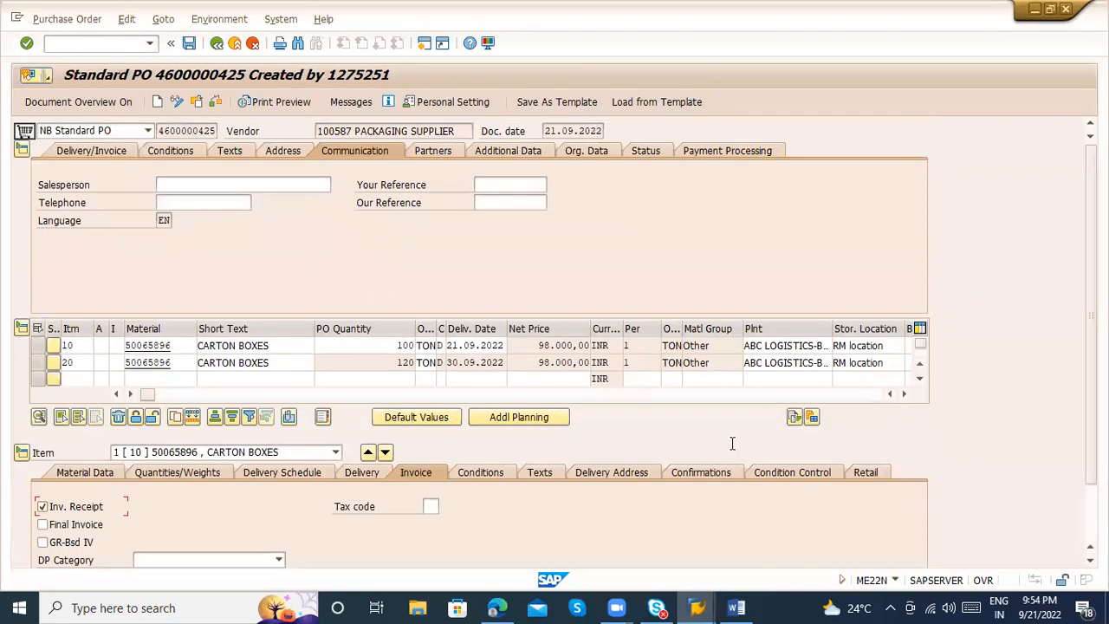
Open the confirmations details of item 10 and review the available confirmation control keys
{"action": "left_click", "coordinate": [712, 472]}
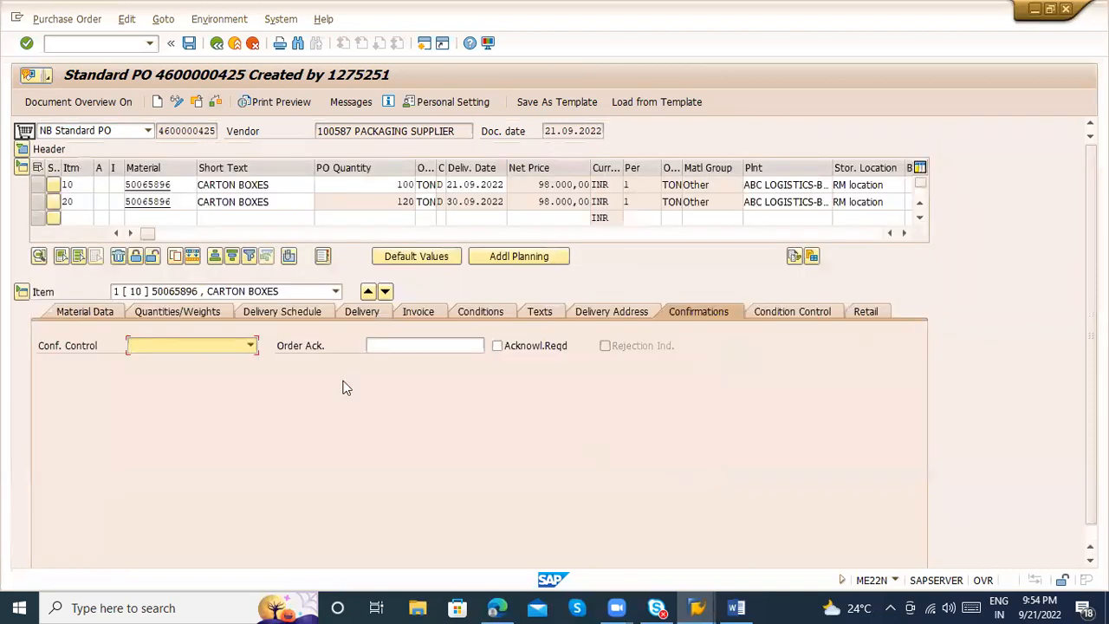
{"action": "left_click", "coordinate": [250, 344]}
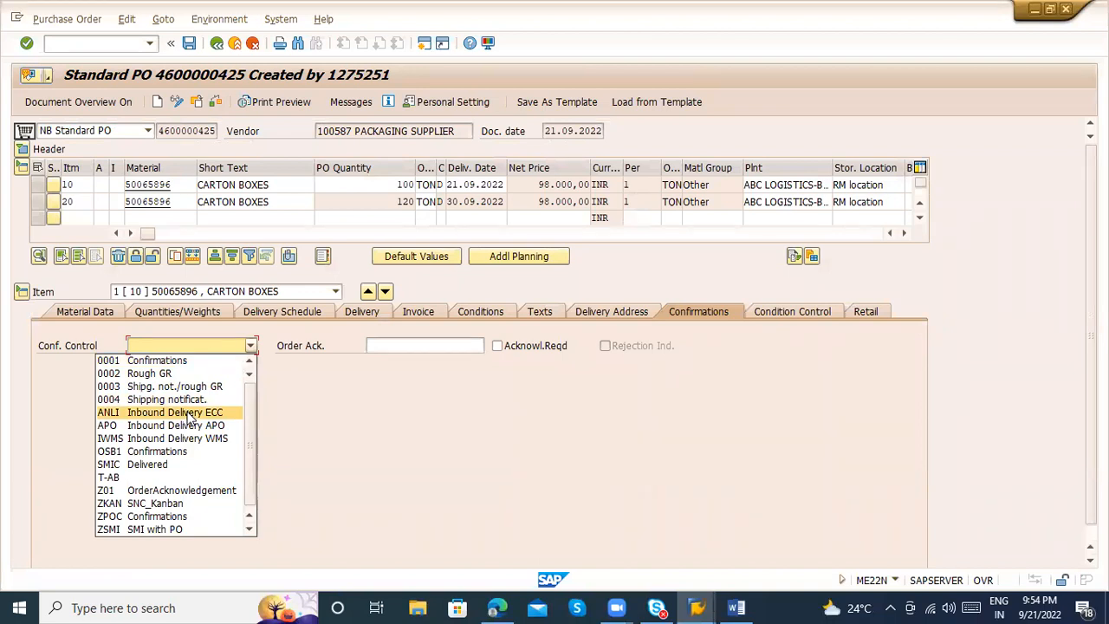
{"action": "left_click", "coordinate": [248, 7]}
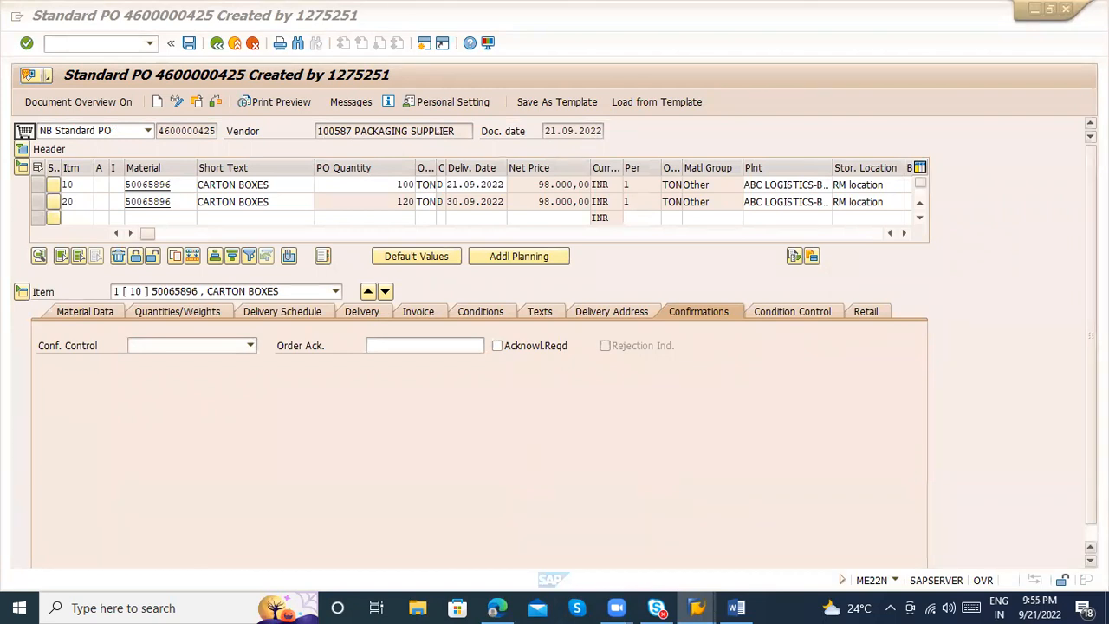
{"action": "left_click", "coordinate": [1089, 561]}
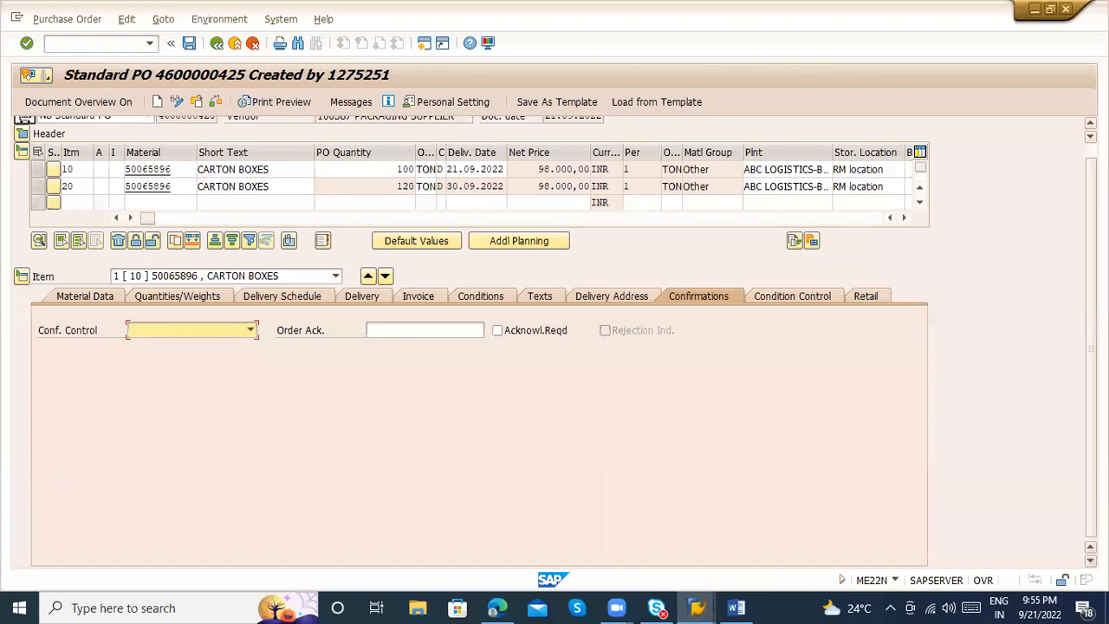
{"action": "left_click", "coordinate": [1031, 92]}
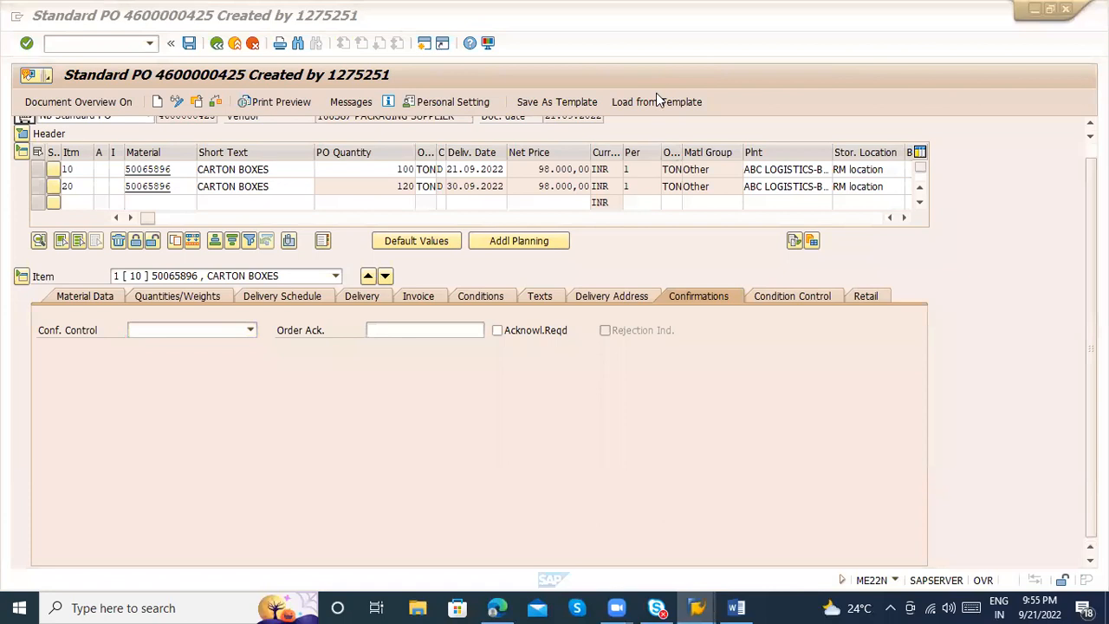
Set the confirmation control of item 10 to 0004 Shipping notificat. and save the purchase order despite the system messages
{"action": "left_click", "coordinate": [246, 330]}
{"action": "left_click", "coordinate": [245, 329]}
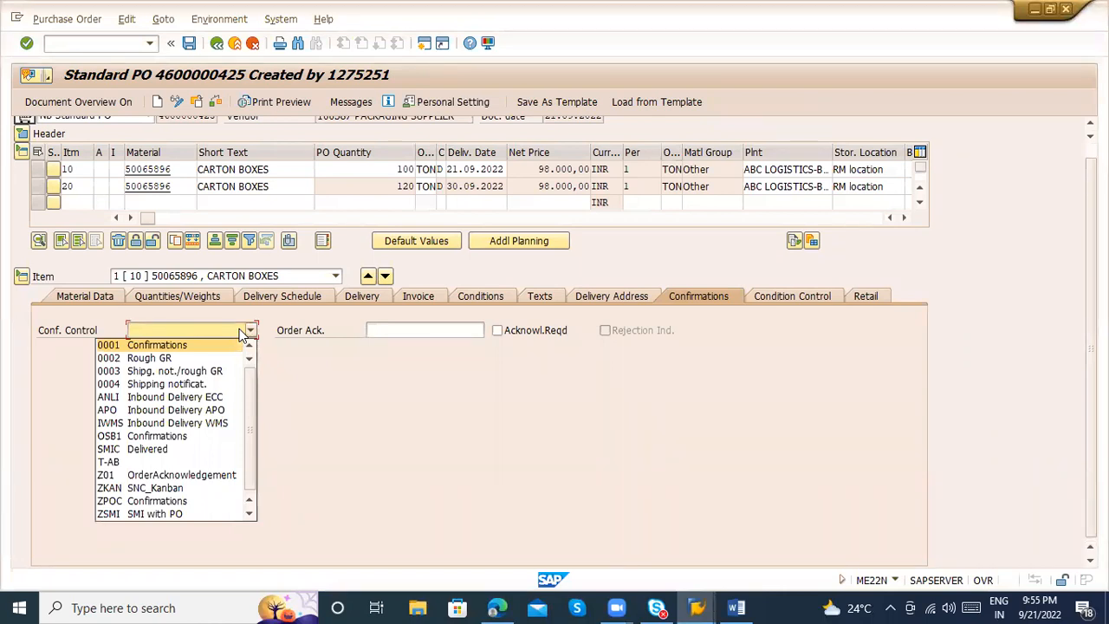
{"action": "left_click", "coordinate": [219, 386]}
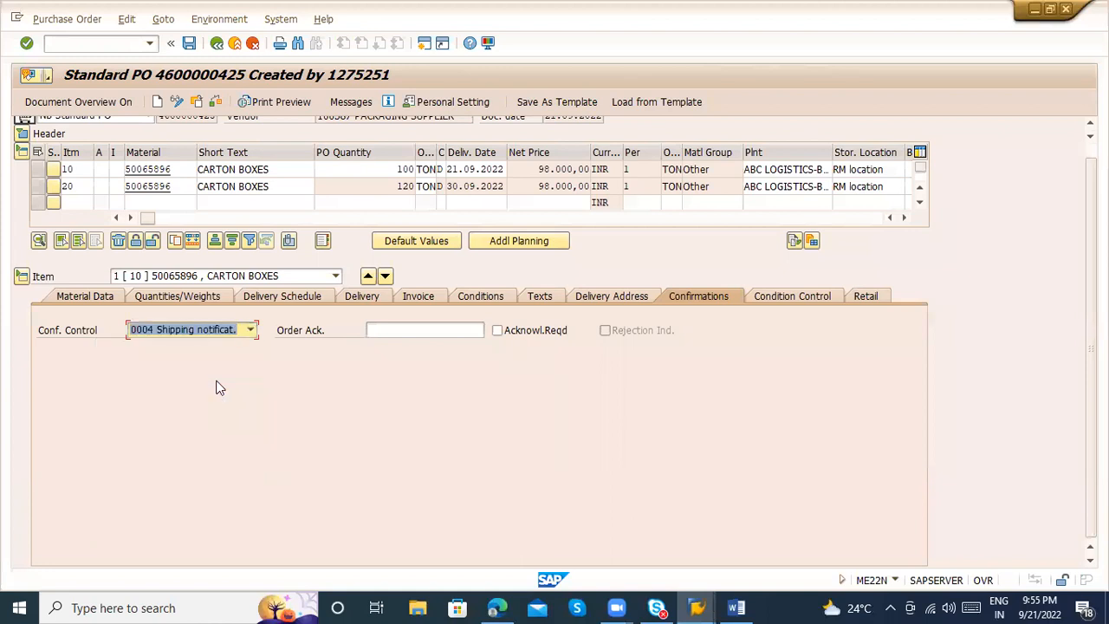
{"action": "key", "text": "Return"}
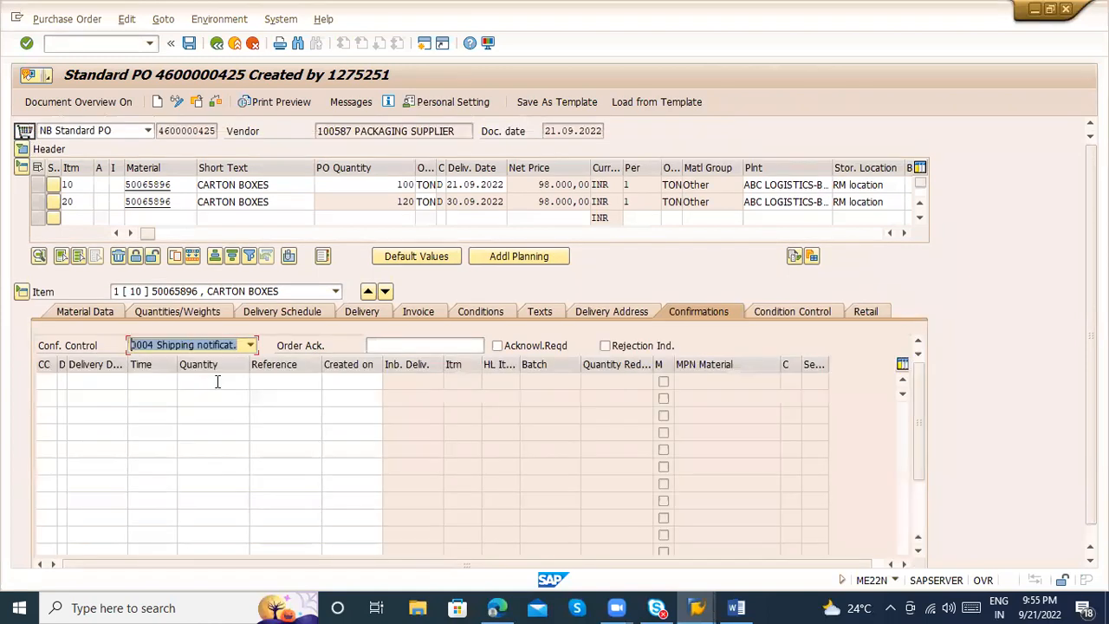
{"action": "key", "text": "ctrl+s"}
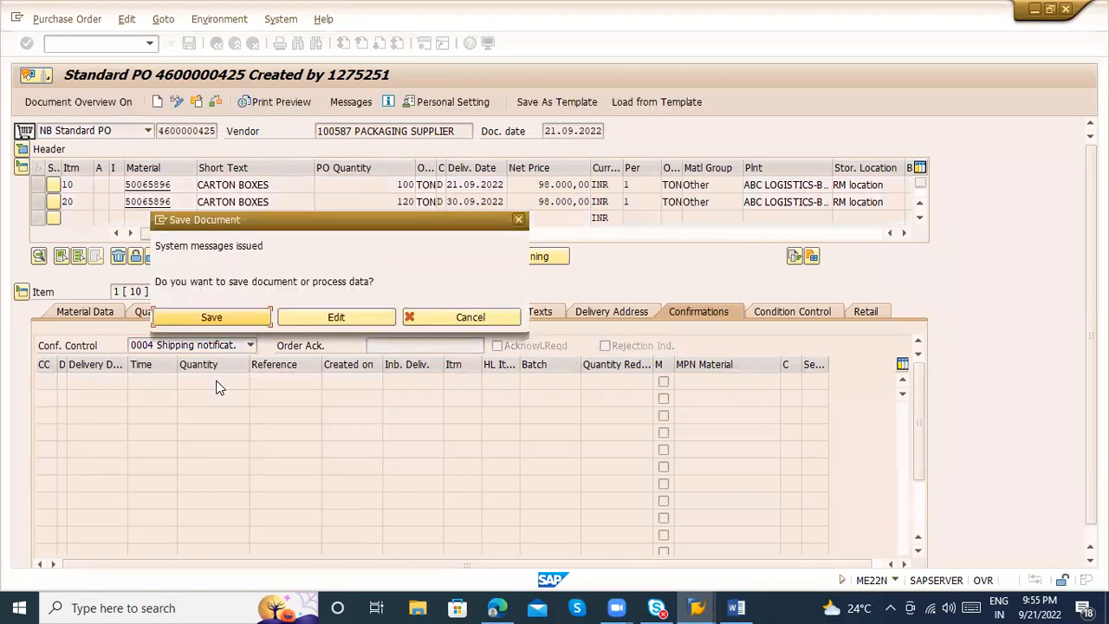
{"action": "left_click", "coordinate": [203, 314]}
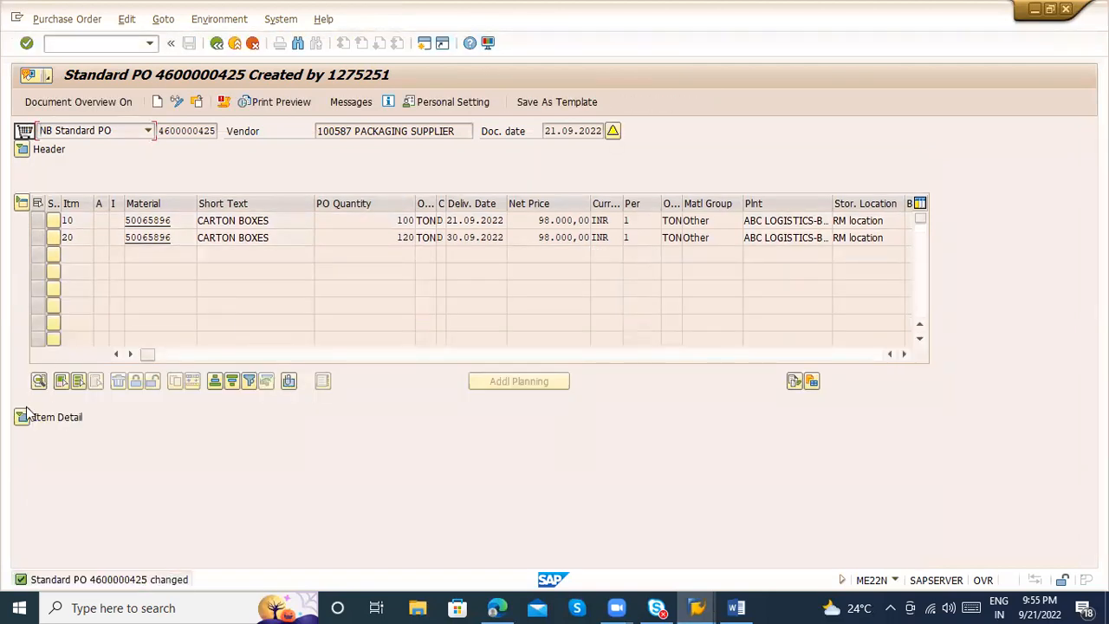
Return the purchase order to change mode, set item 20's confirmation control to 0004 Shipping notificat., and save
{"action": "left_click", "coordinate": [22, 418]}
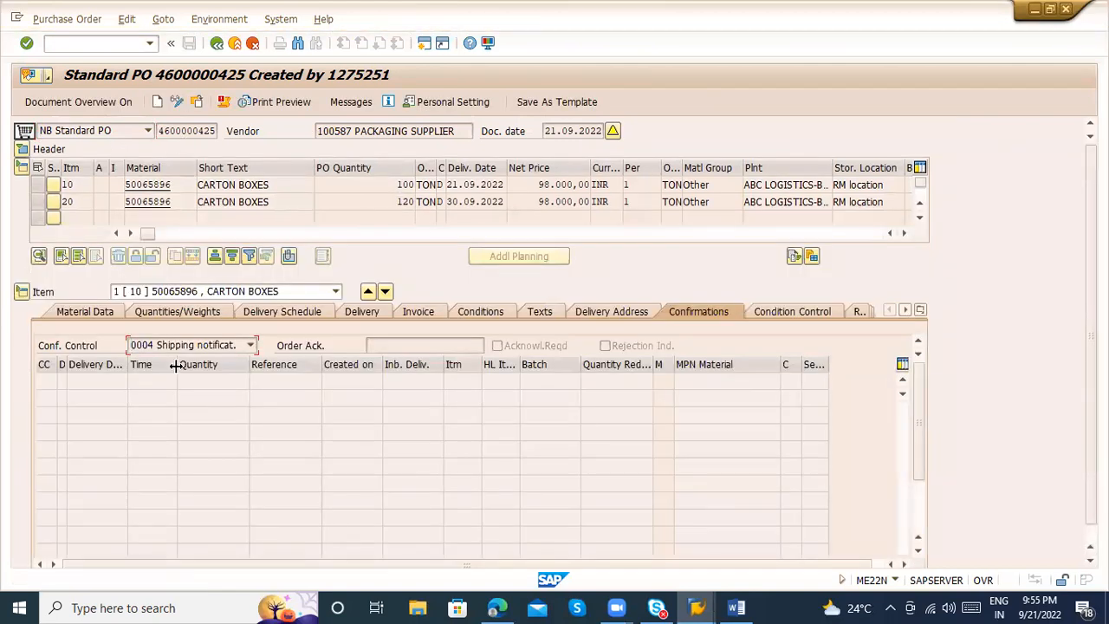
{"action": "left_click", "coordinate": [165, 299]}
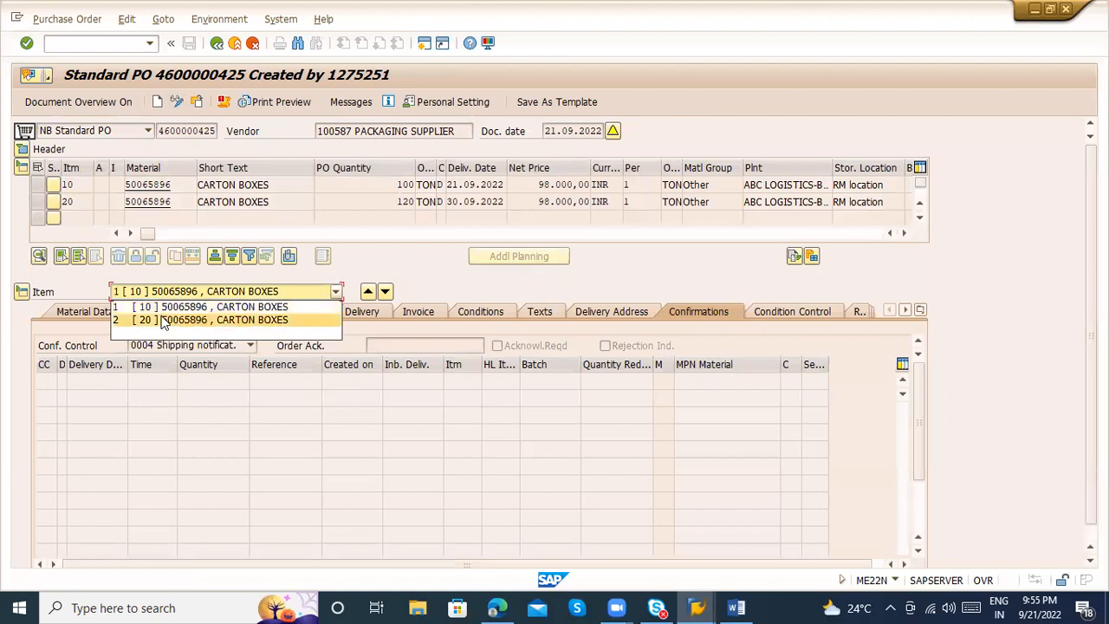
{"action": "left_click", "coordinate": [165, 320]}
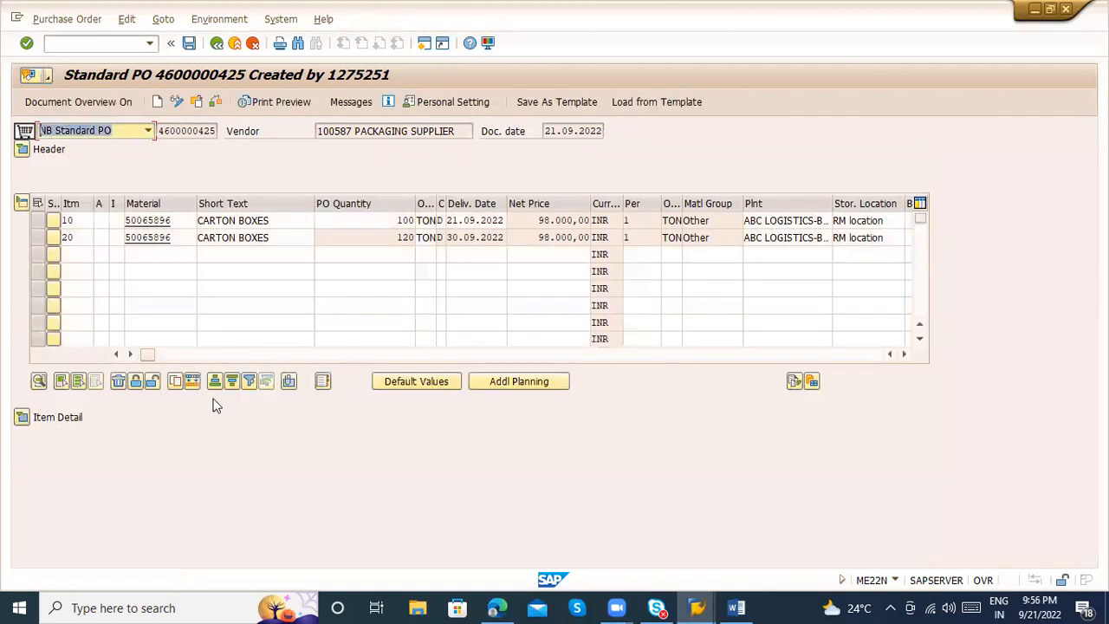
{"action": "left_click", "coordinate": [22, 417]}
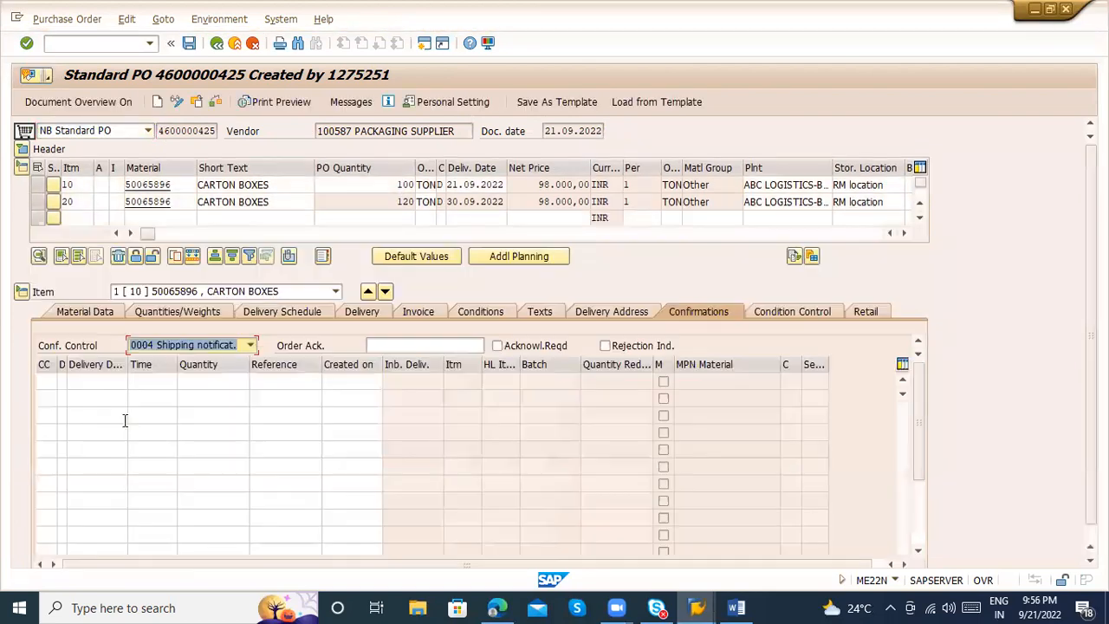
{"action": "left_click", "coordinate": [177, 292]}
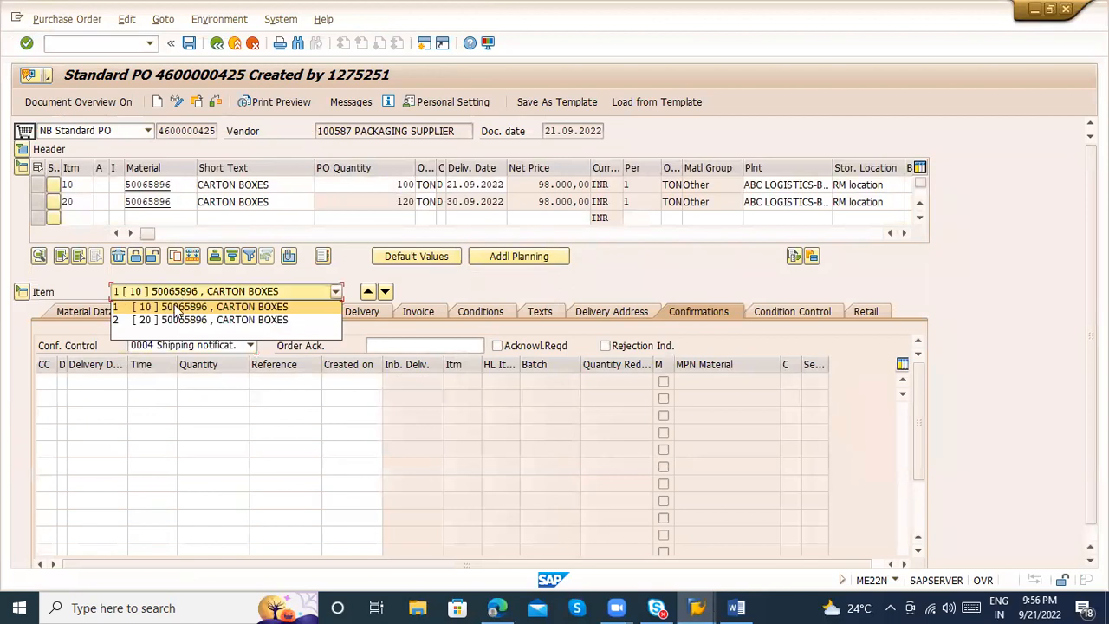
{"action": "left_click", "coordinate": [178, 320]}
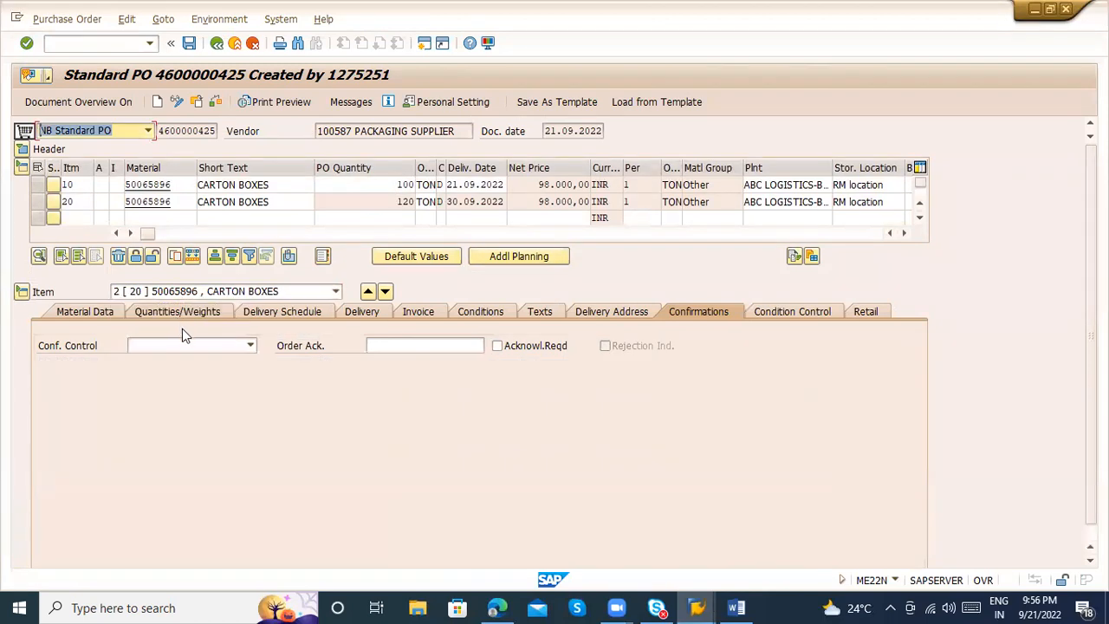
{"action": "left_click", "coordinate": [184, 344]}
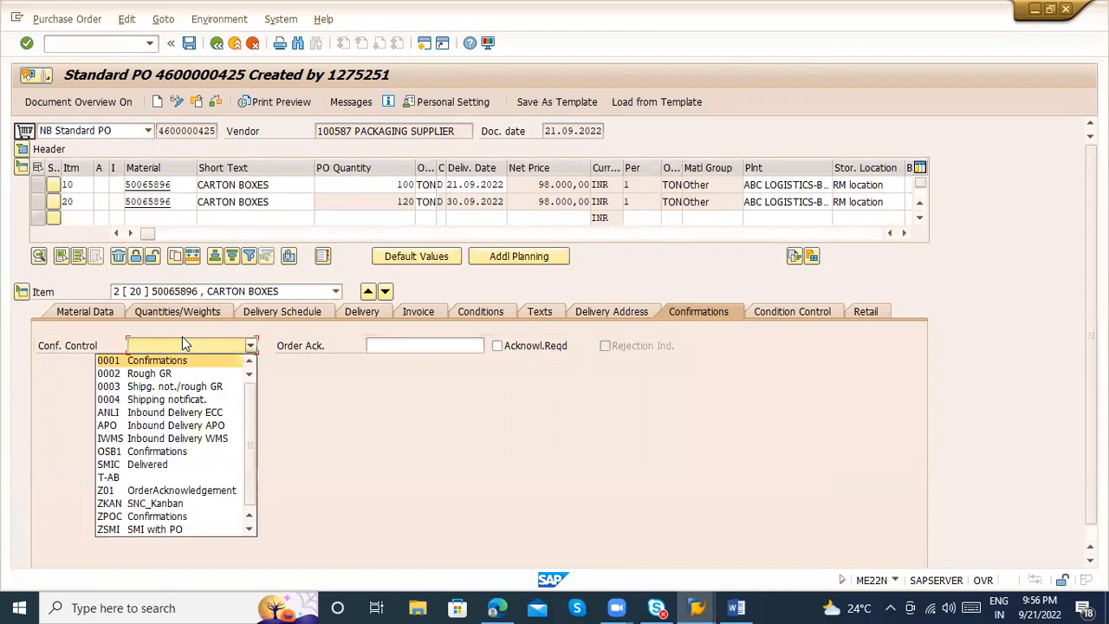
{"action": "left_click", "coordinate": [173, 399]}
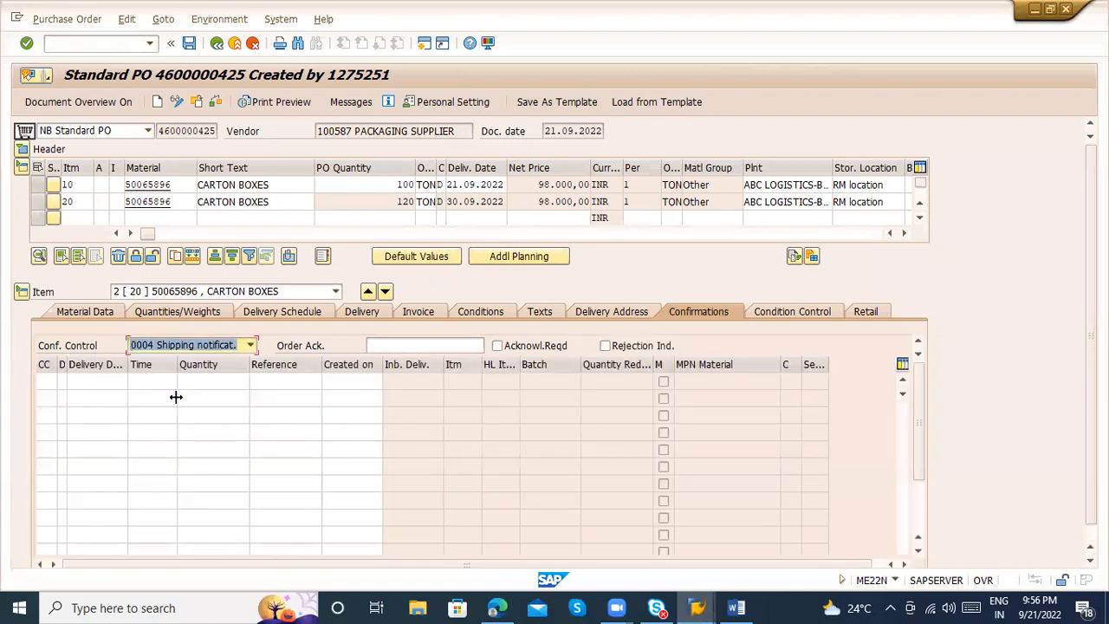
{"action": "key", "text": "ctrl+s"}
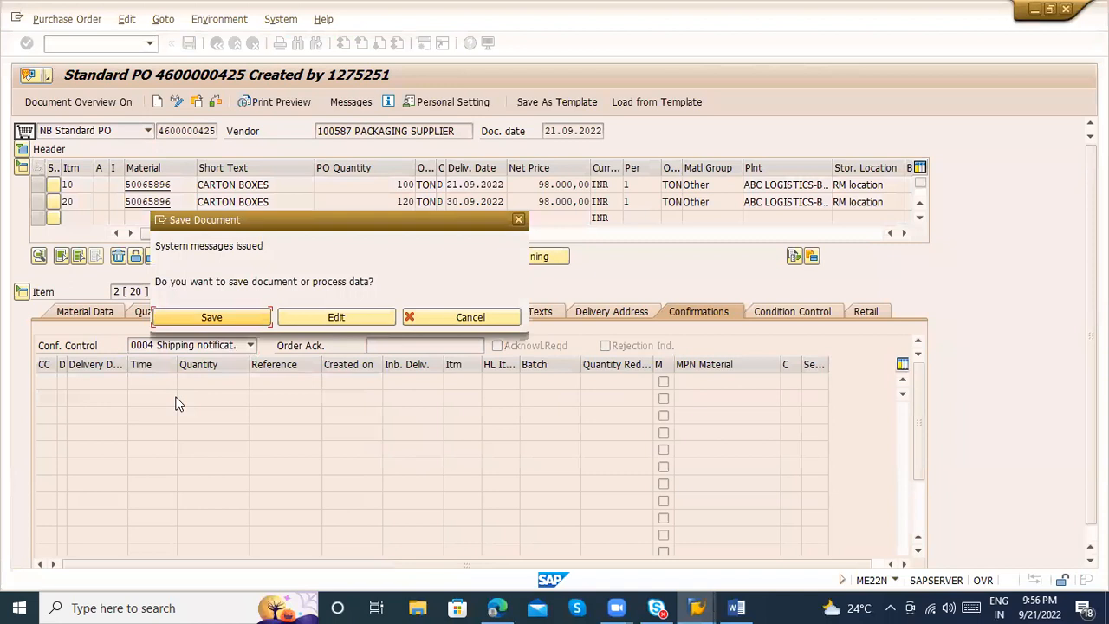
{"action": "key", "text": "Return"}
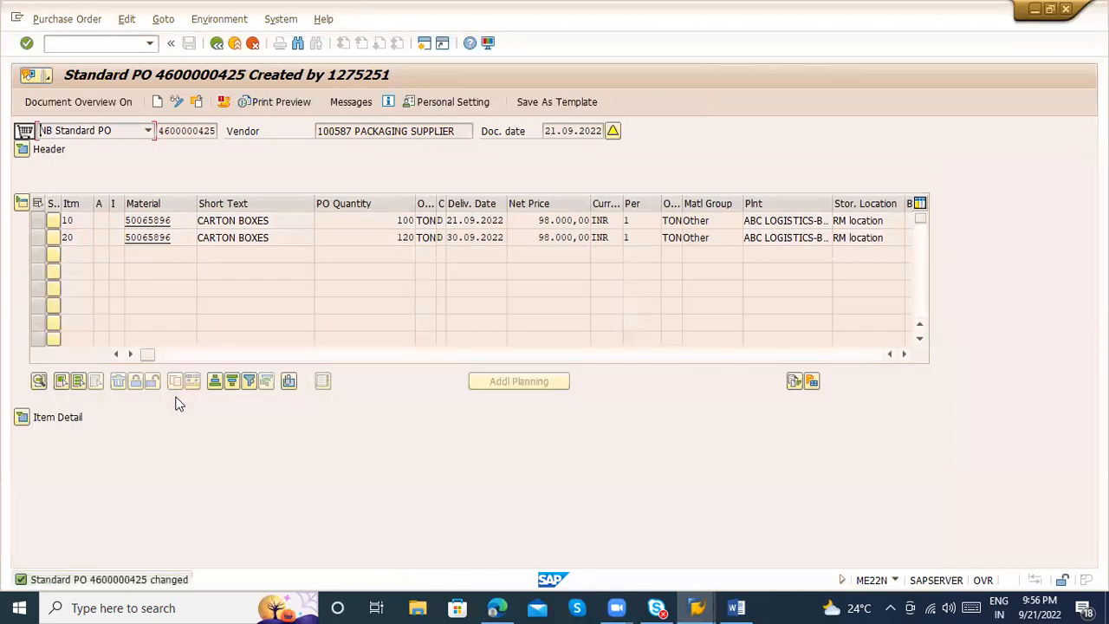
Reopen item 10's confirmations in change mode and list the confirmation categories allowed for control key 0004
{"action": "left_click", "coordinate": [22, 417]}
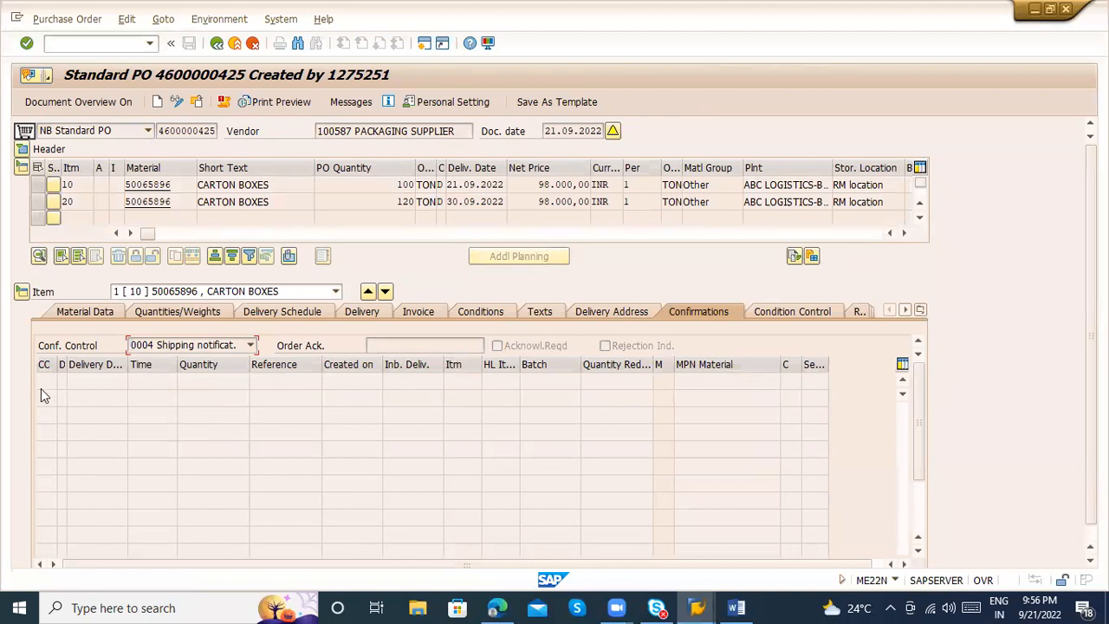
{"action": "left_click", "coordinate": [177, 99]}
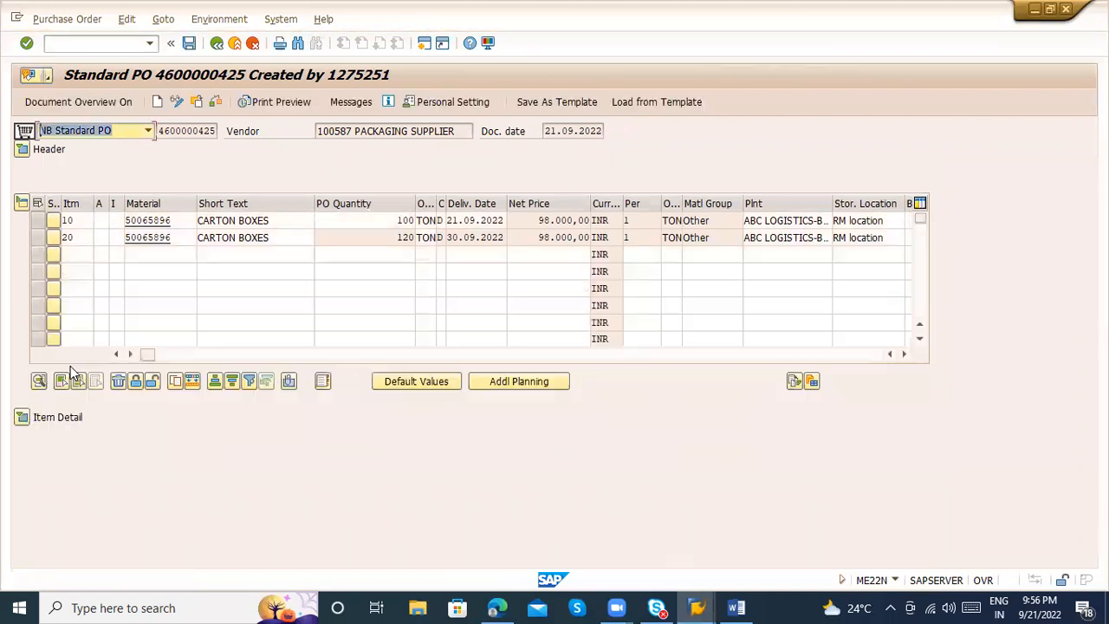
{"action": "left_click", "coordinate": [21, 418]}
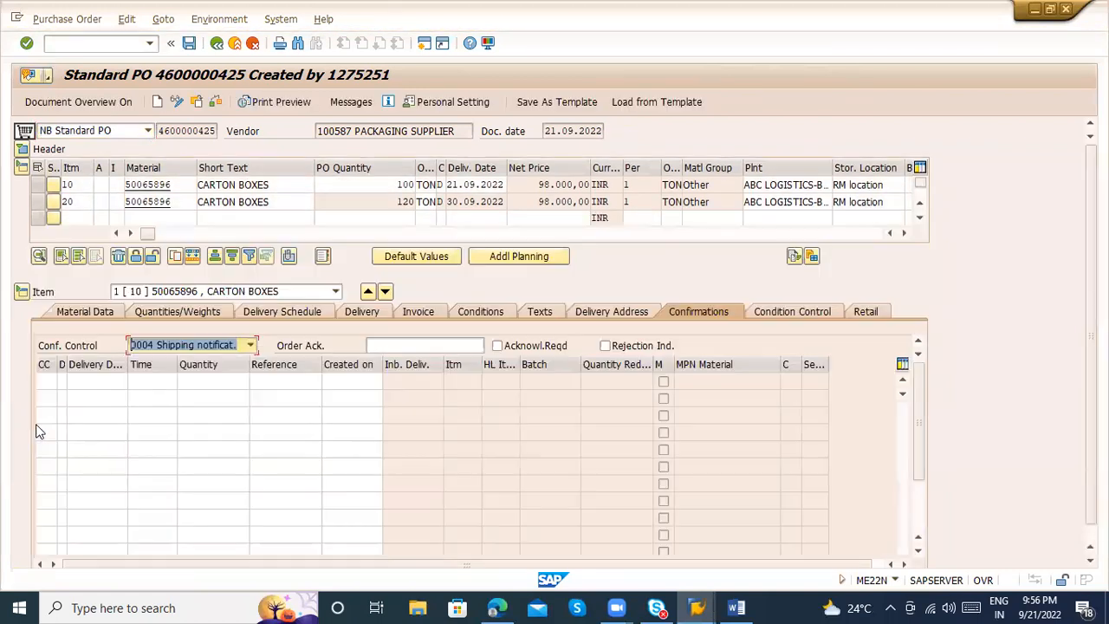
{"action": "left_click", "coordinate": [54, 385]}
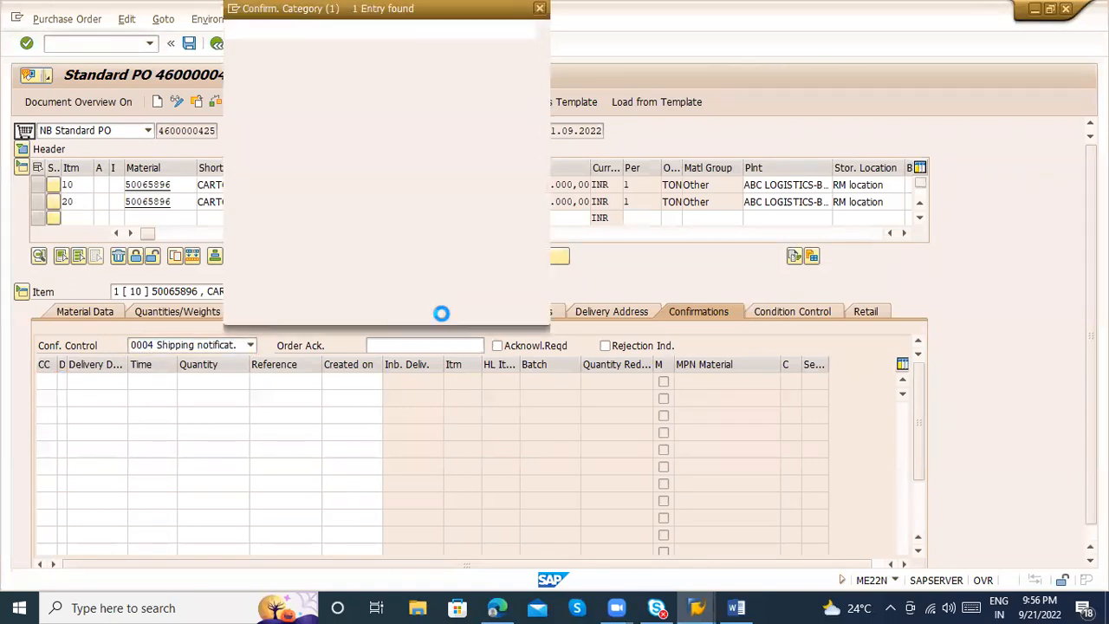
{"action": "key", "text": "F4"}
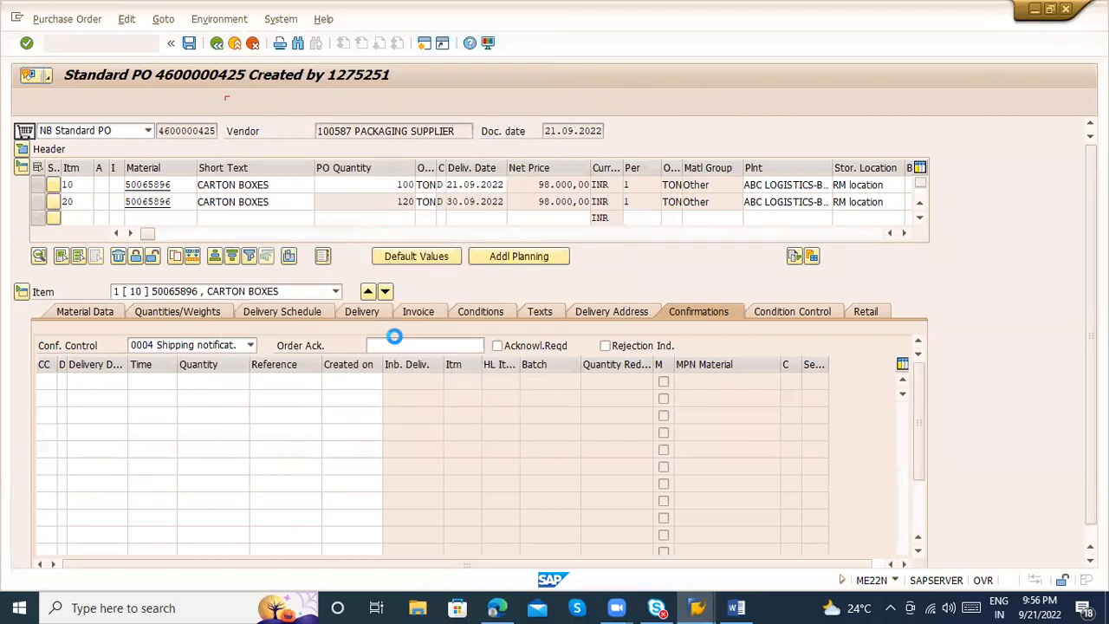
Switch item 10's confirmation control to 0001 Confirmations and list the confirmation categories it allows
{"action": "left_click", "coordinate": [167, 348]}
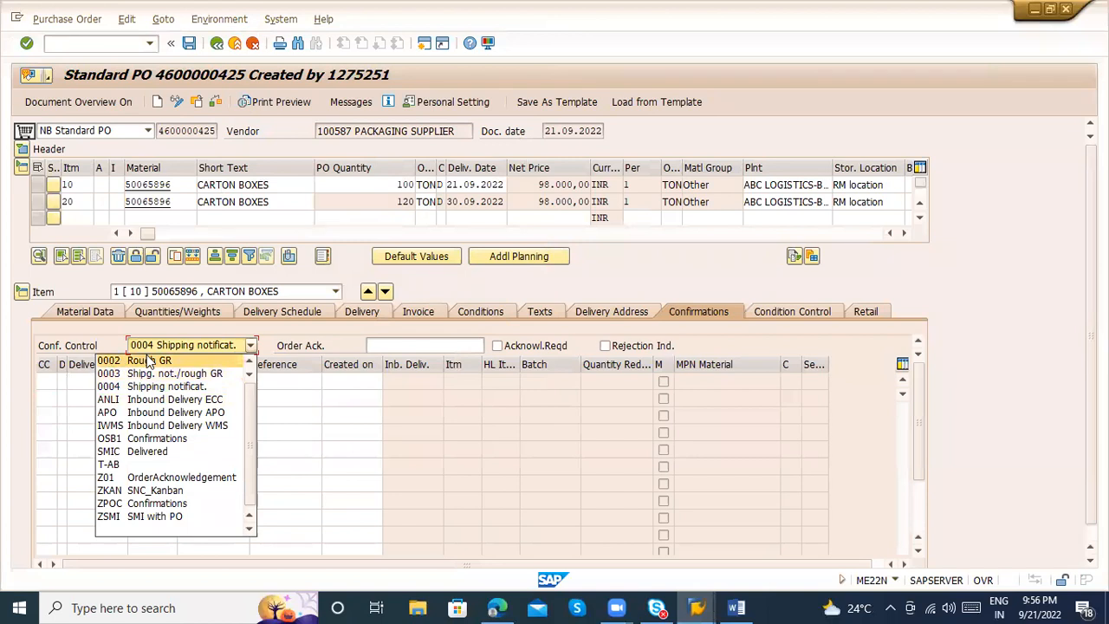
{"action": "left_click", "coordinate": [250, 362]}
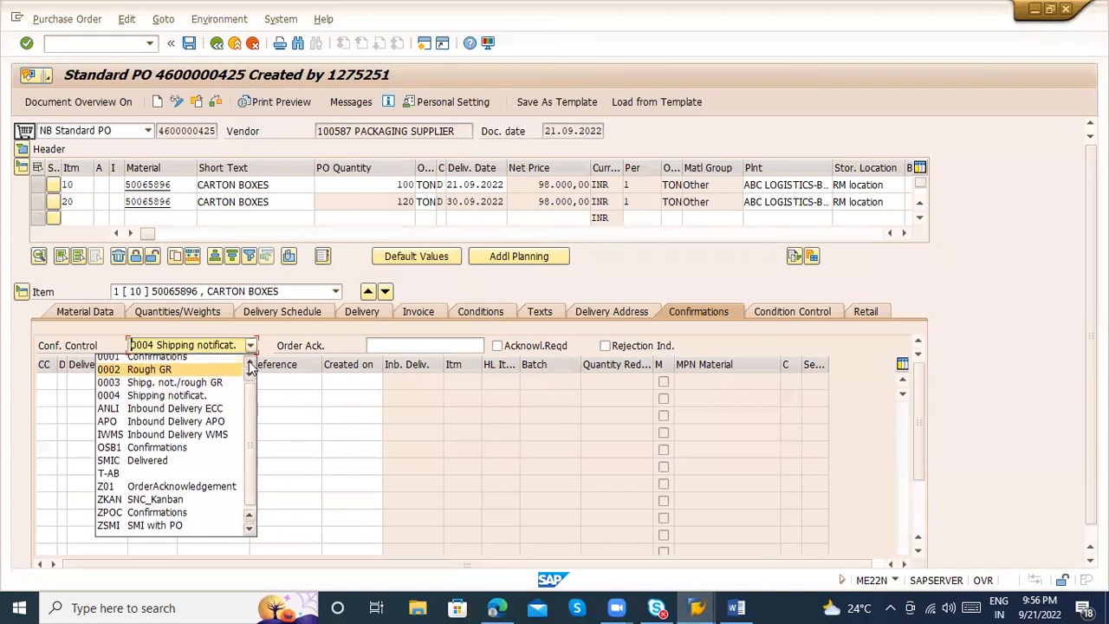
{"action": "left_click", "coordinate": [201, 361]}
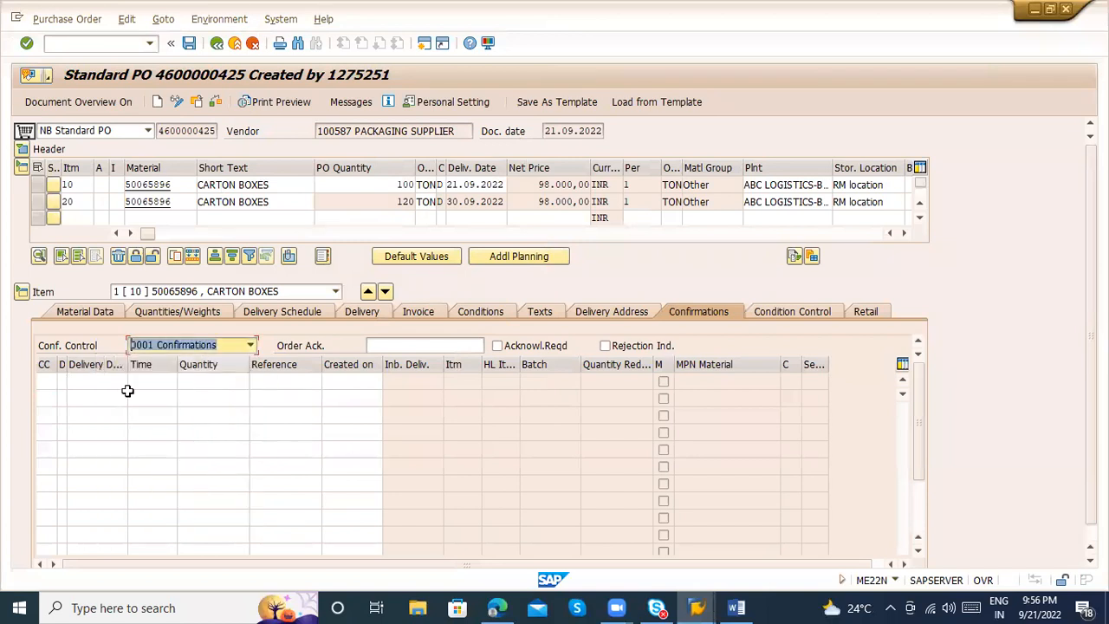
{"action": "left_click", "coordinate": [41, 387]}
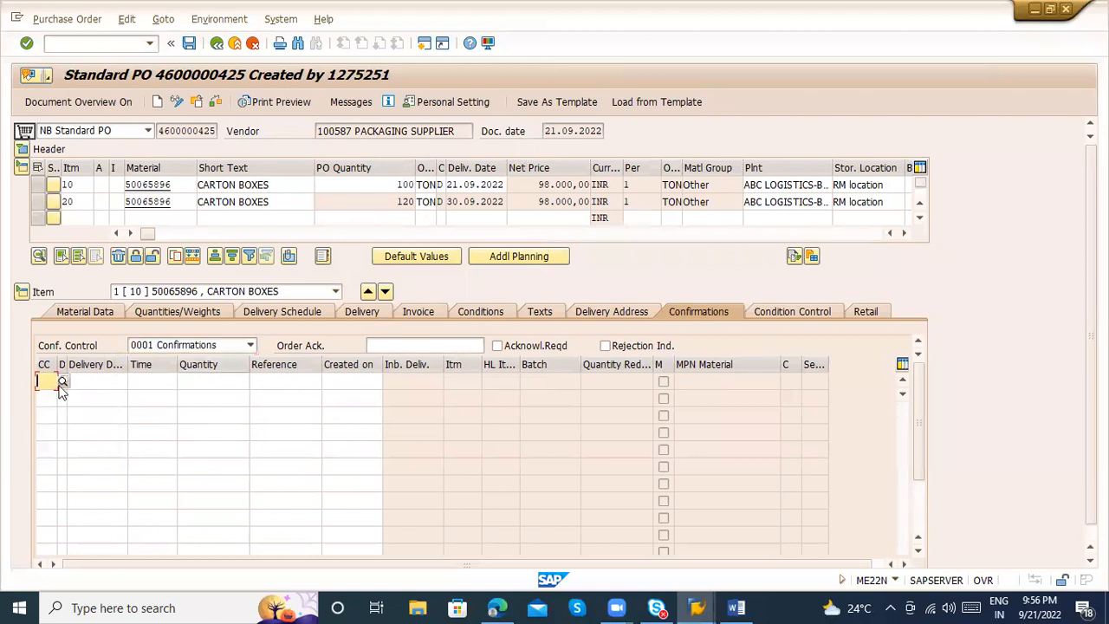
{"action": "left_click", "coordinate": [62, 384]}
{"action": "double_click", "coordinate": [321, 110]}
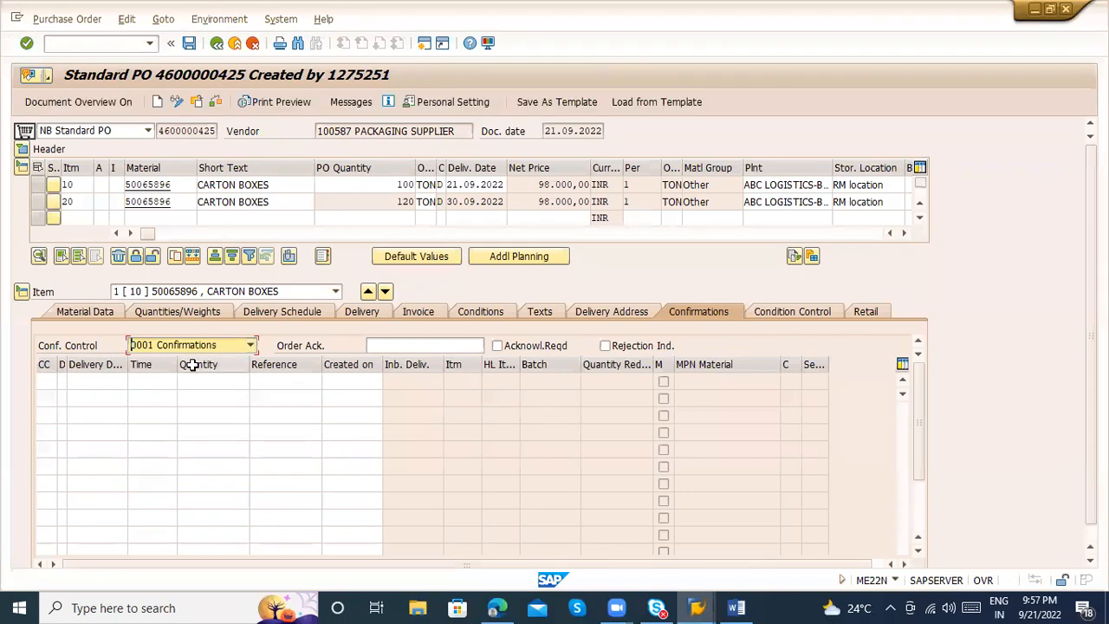
Set item 10's confirmation control back to 0004 Shipping notificat. and save the purchase order
{"action": "left_click", "coordinate": [250, 345]}
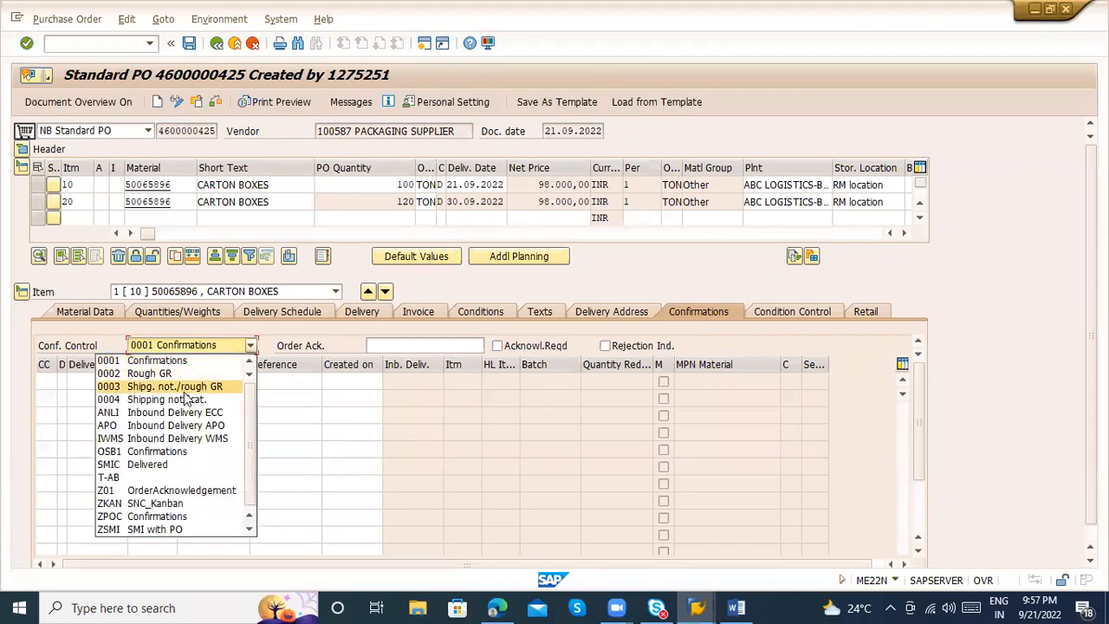
{"action": "left_click", "coordinate": [169, 400]}
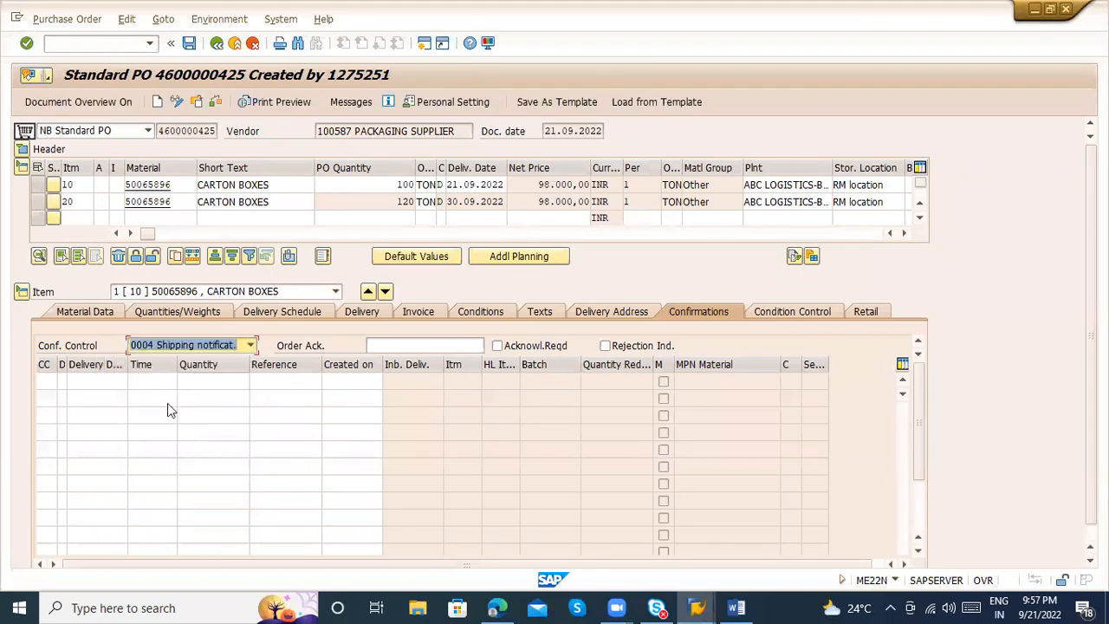
{"action": "key", "text": "Return"}
{"action": "key", "text": "ctrl+s"}
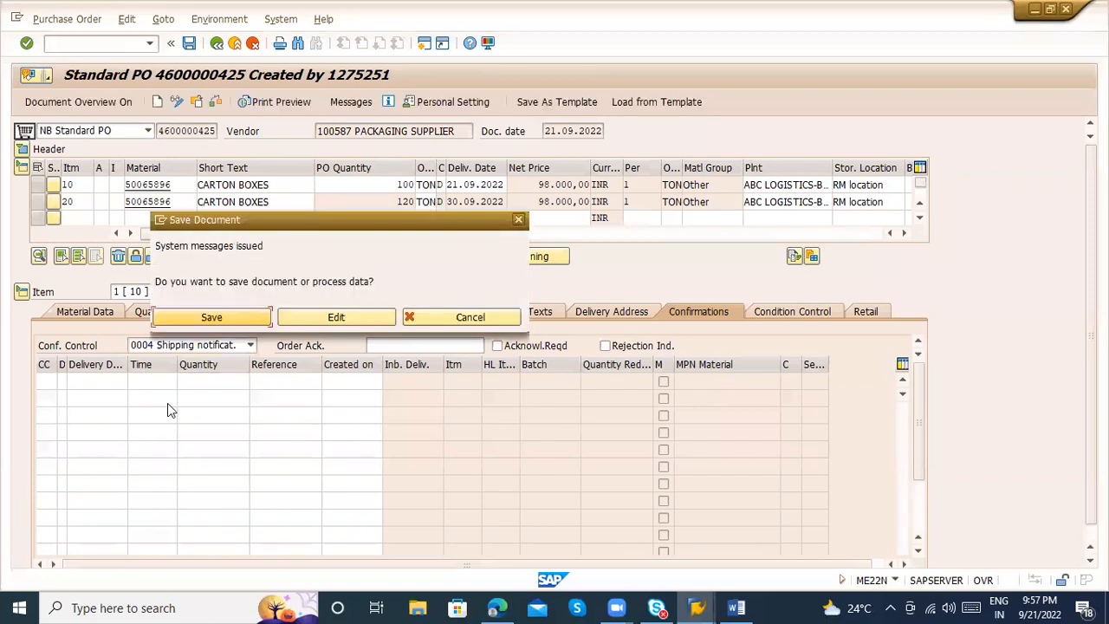
{"action": "key", "text": "Return"}
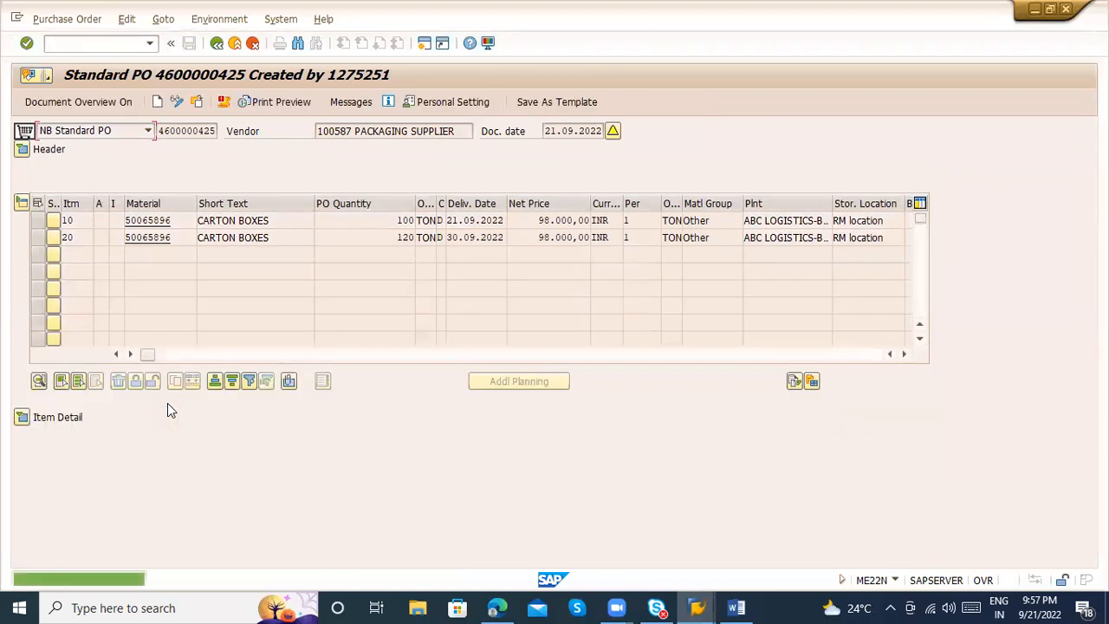
Open transaction VL31N in a new session and start the inbound delivery for the prefilled purchase order
{"action": "type", "text": "/ovl31n"}
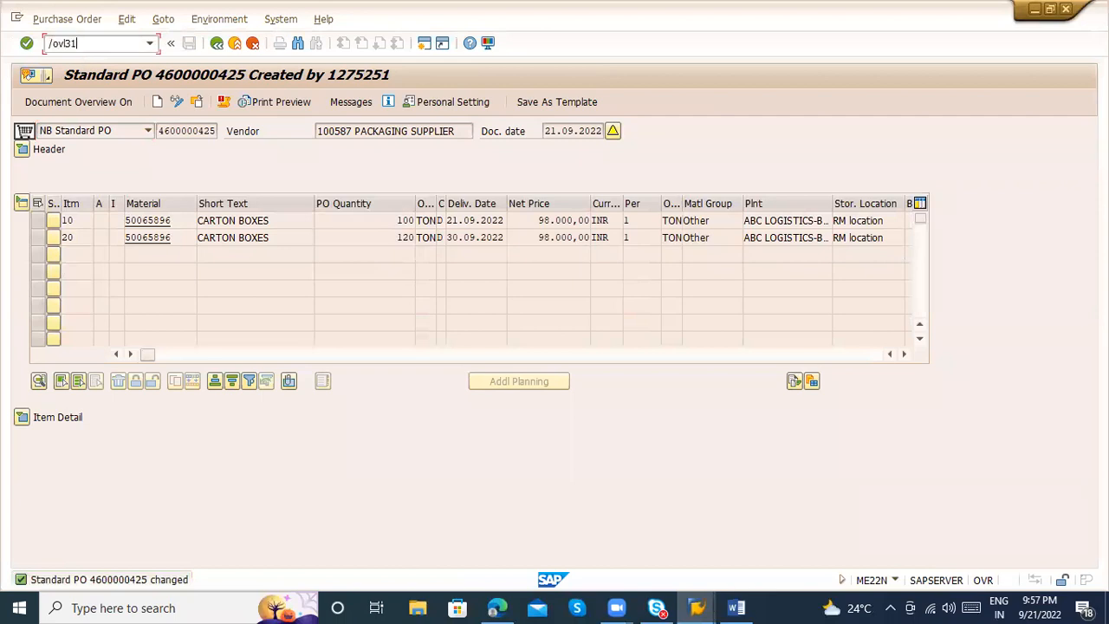
{"action": "key", "text": "Return"}
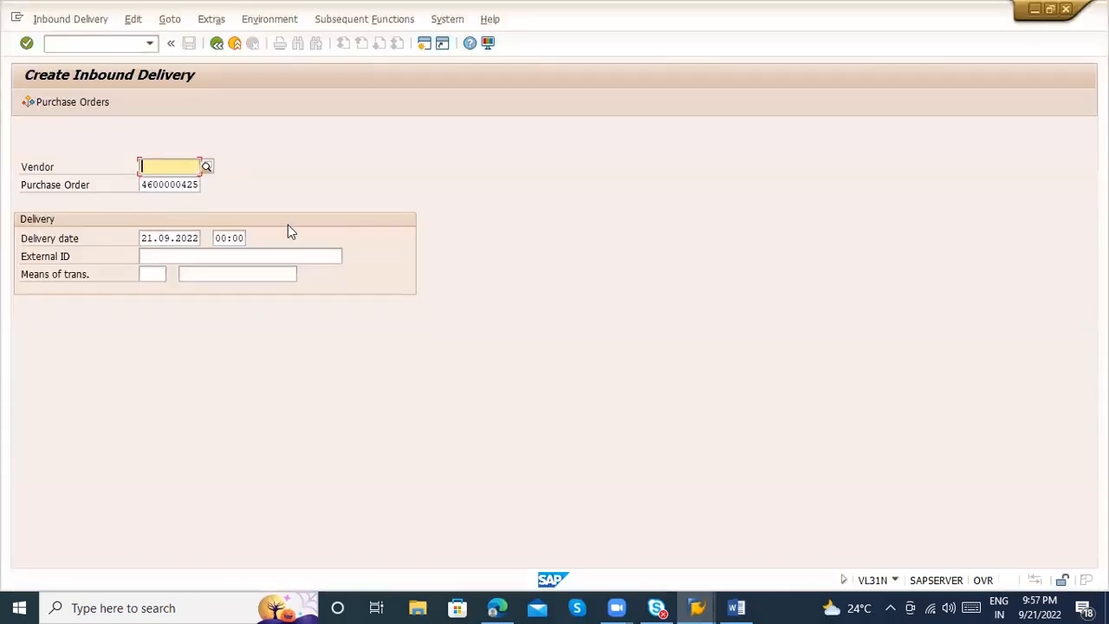
{"action": "key", "text": "alt+Tab"}
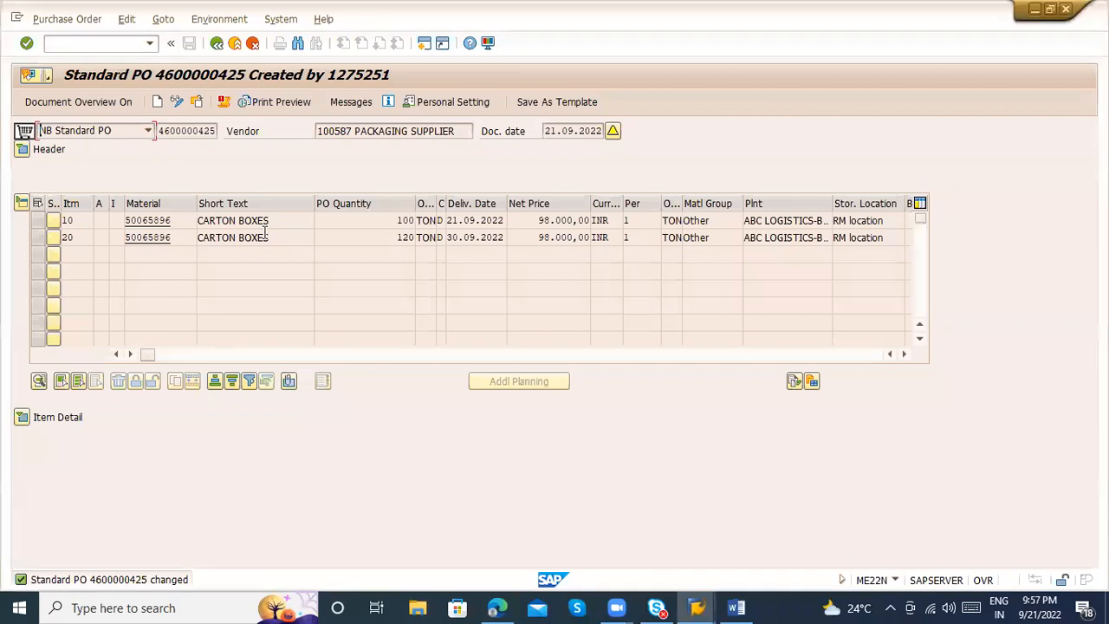
{"action": "key", "text": "alt+Tab"}
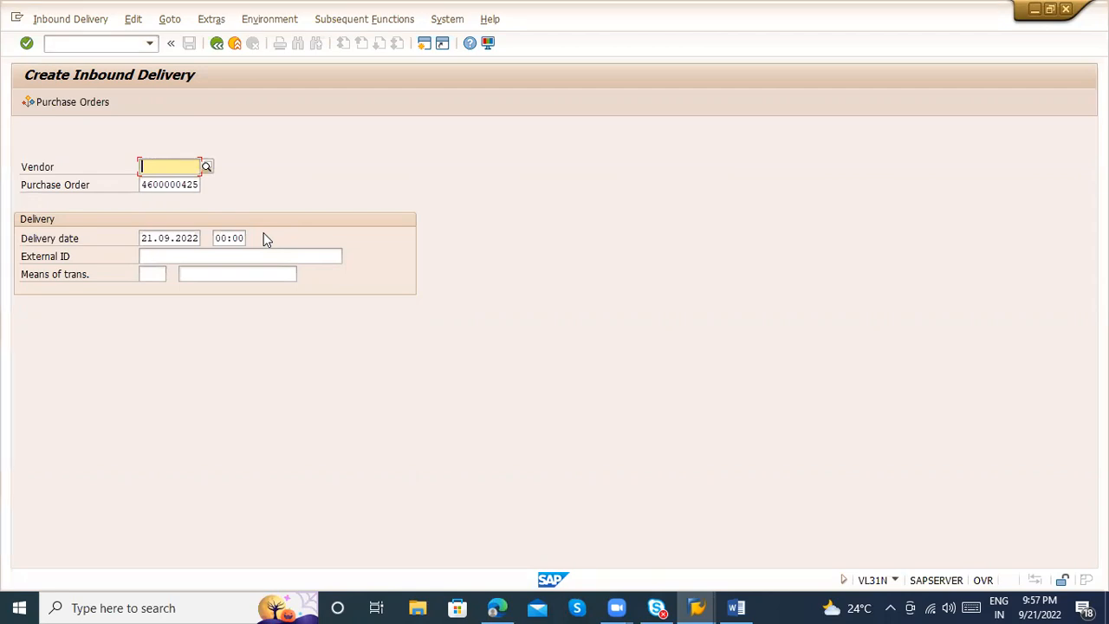
{"action": "key", "text": "Return"}
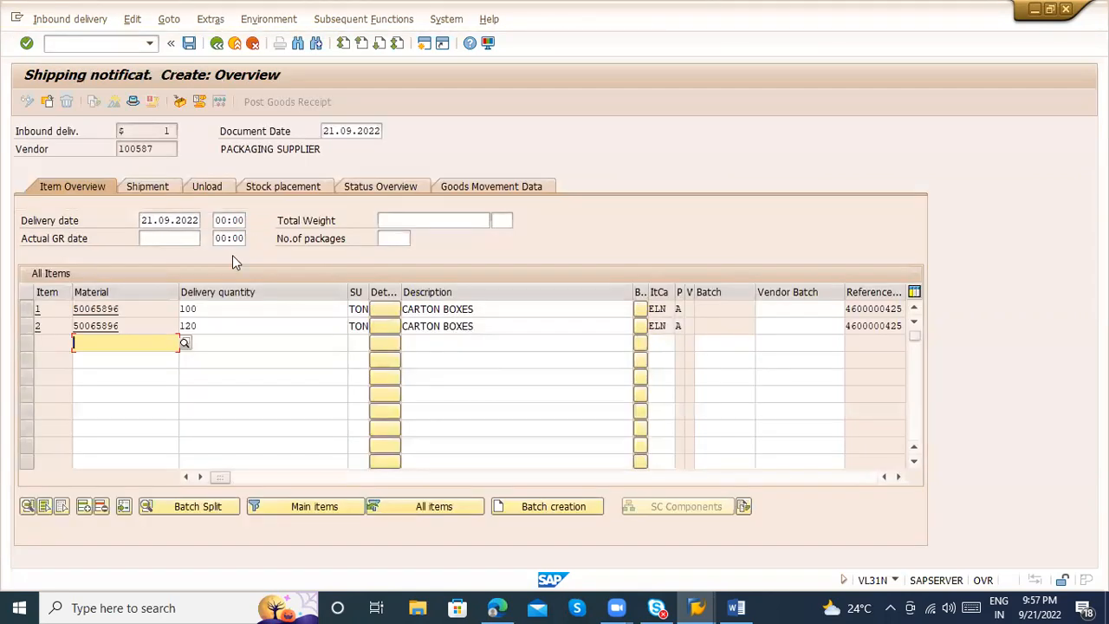
Review both items' delivery quantities and the actual GR date field in the inbound delivery's item overview
{"action": "left_click", "coordinate": [223, 309]}
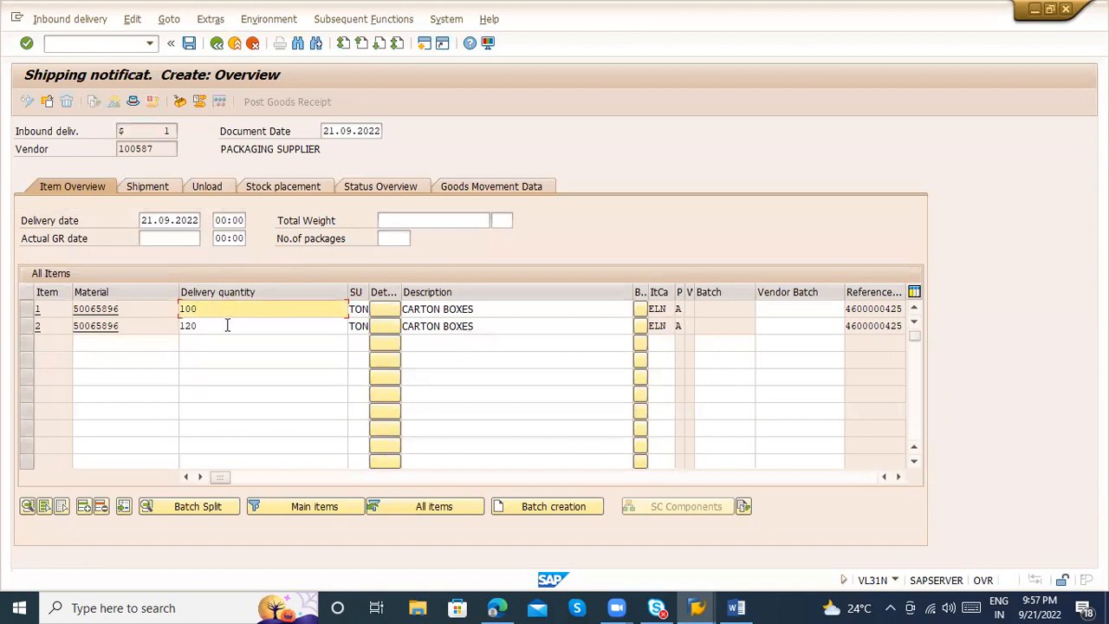
{"action": "left_click", "coordinate": [224, 326]}
{"action": "left_click", "coordinate": [164, 240]}
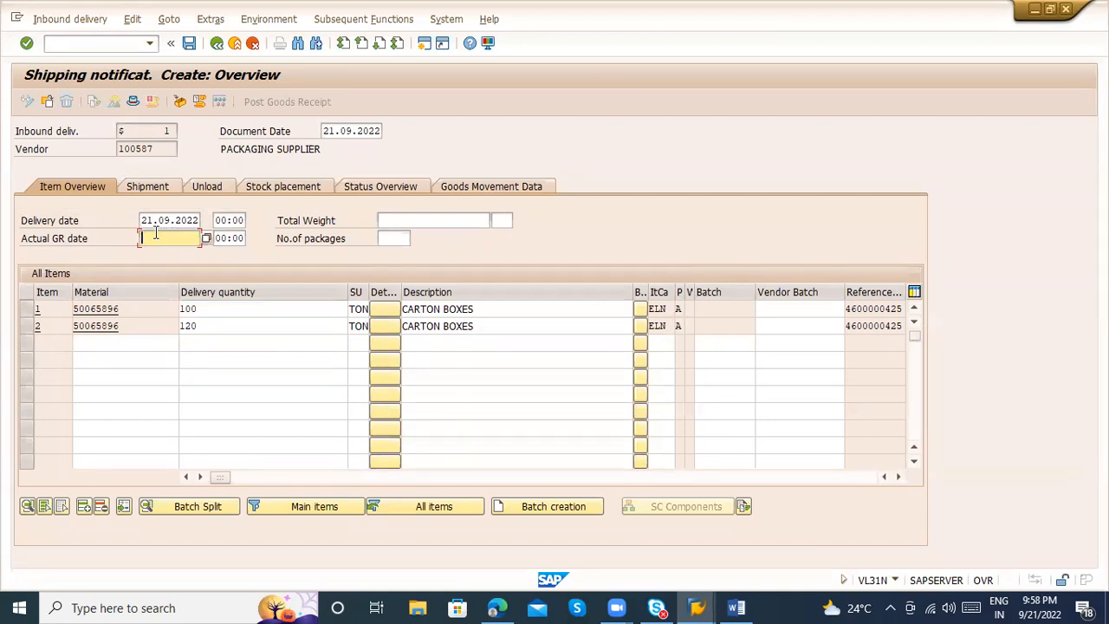
Examine the delivery's transportation planning, route and route schedule fields, and list the available routes without choosing one
{"action": "left_click", "coordinate": [144, 187]}
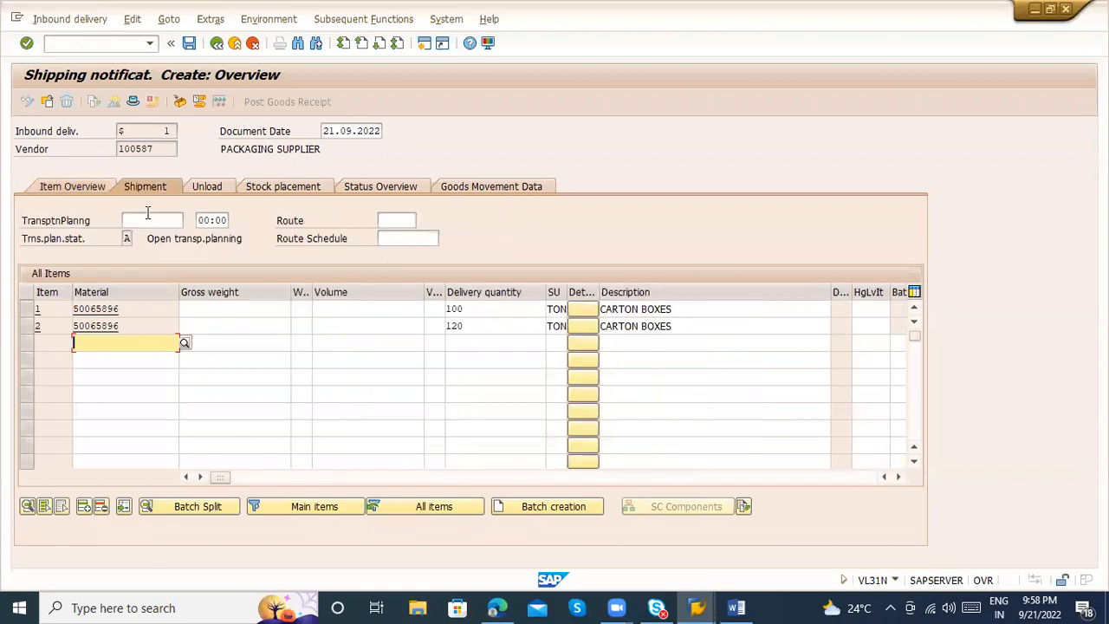
{"action": "left_click", "coordinate": [148, 217]}
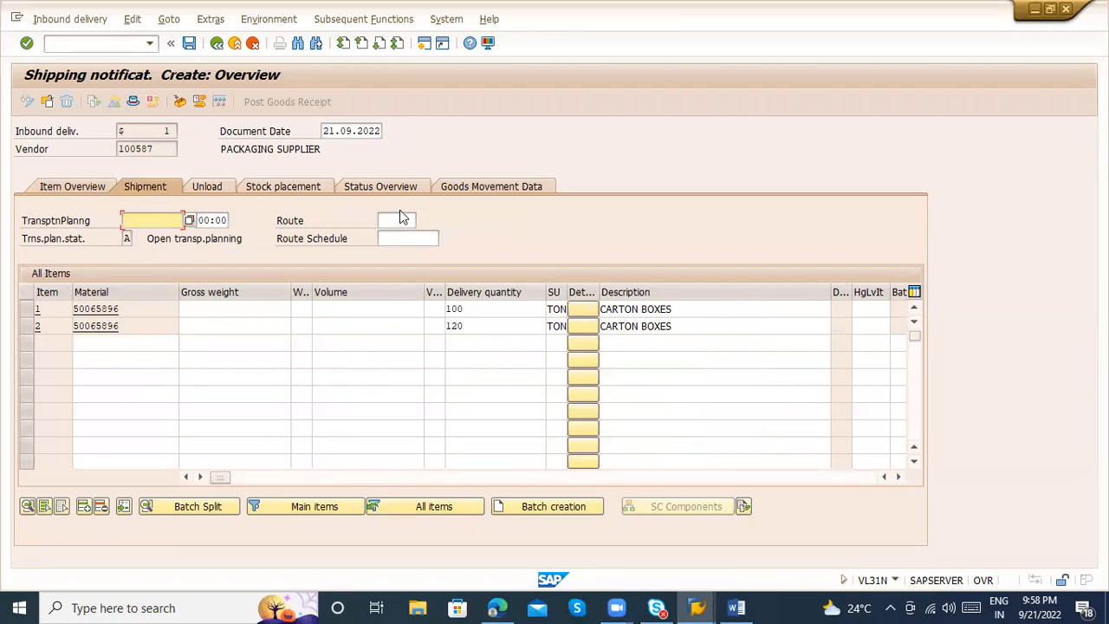
{"action": "left_click", "coordinate": [404, 220]}
{"action": "left_click", "coordinate": [402, 234]}
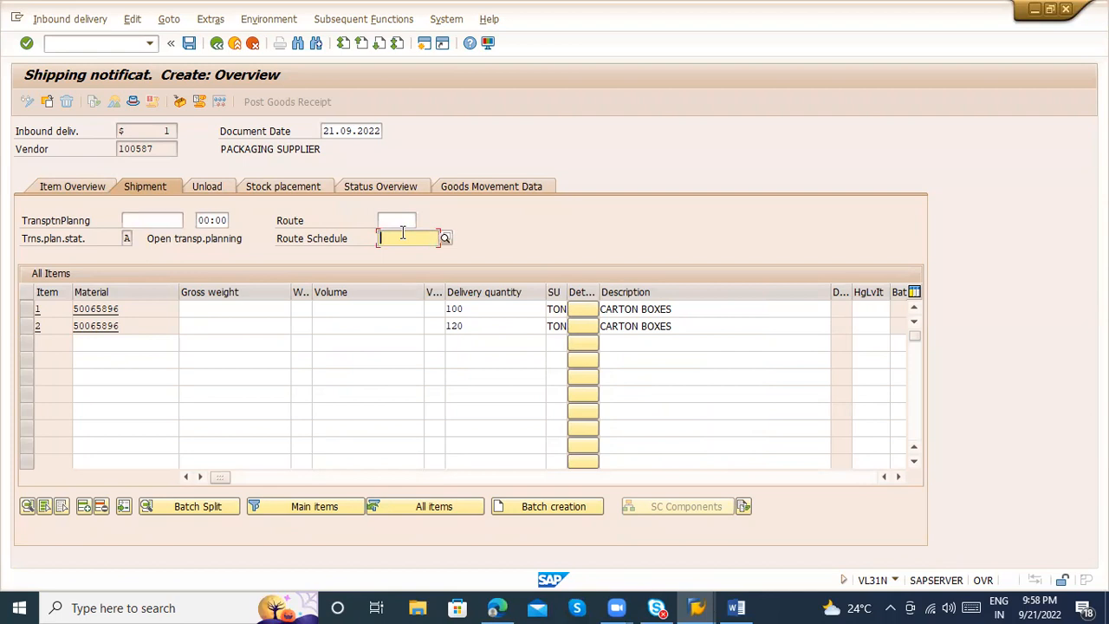
{"action": "left_click", "coordinate": [165, 222]}
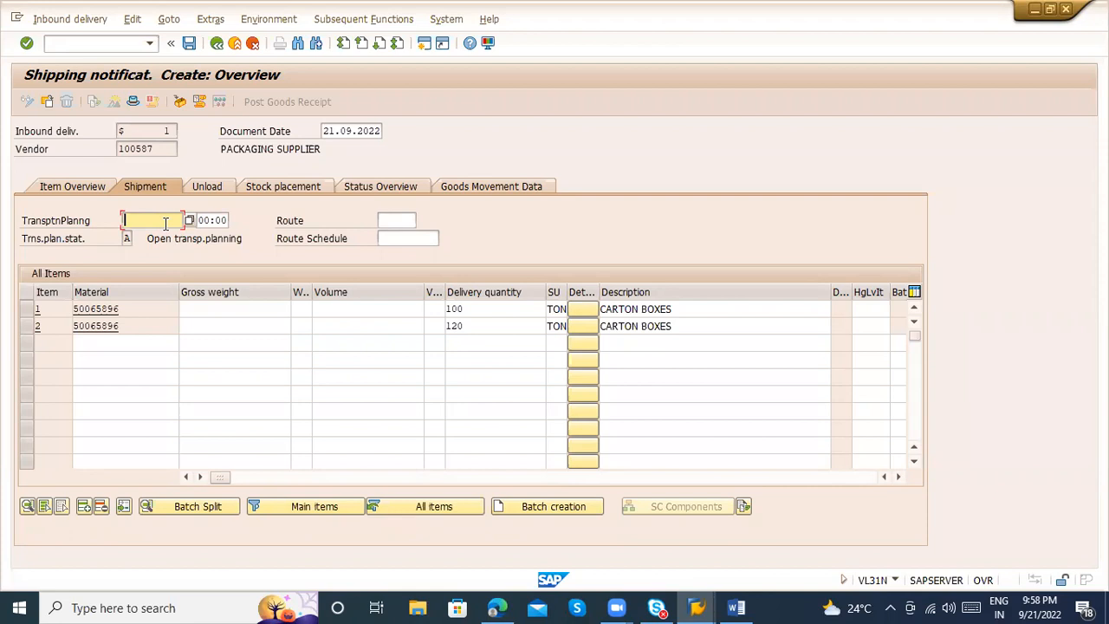
{"action": "left_click", "coordinate": [207, 187]}
{"action": "left_click", "coordinate": [171, 186]}
{"action": "left_click", "coordinate": [399, 220]}
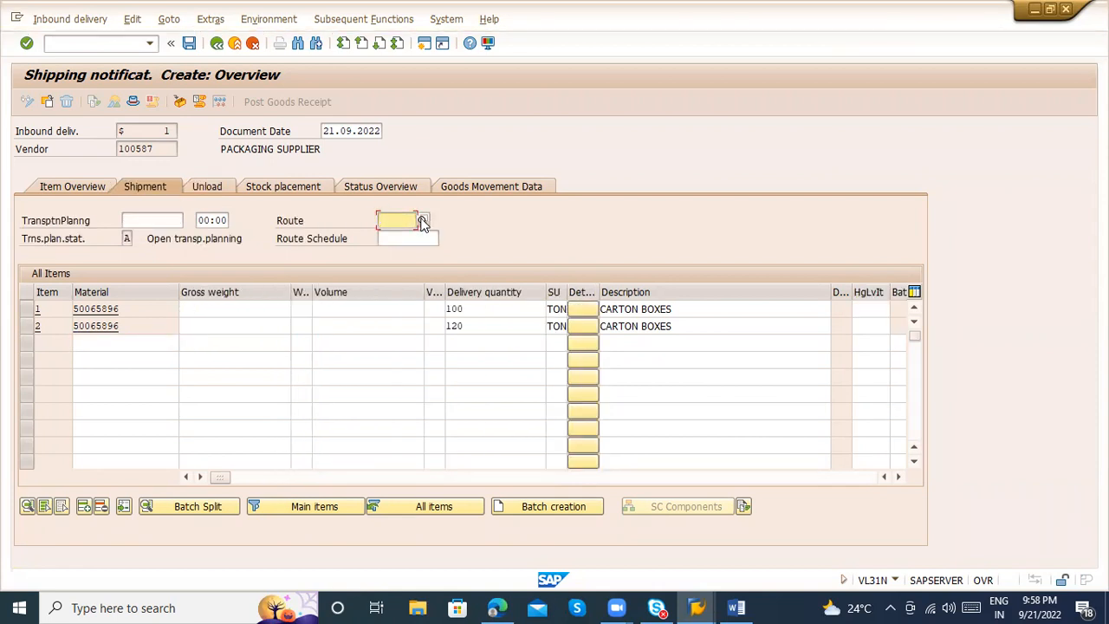
{"action": "left_click", "coordinate": [423, 221]}
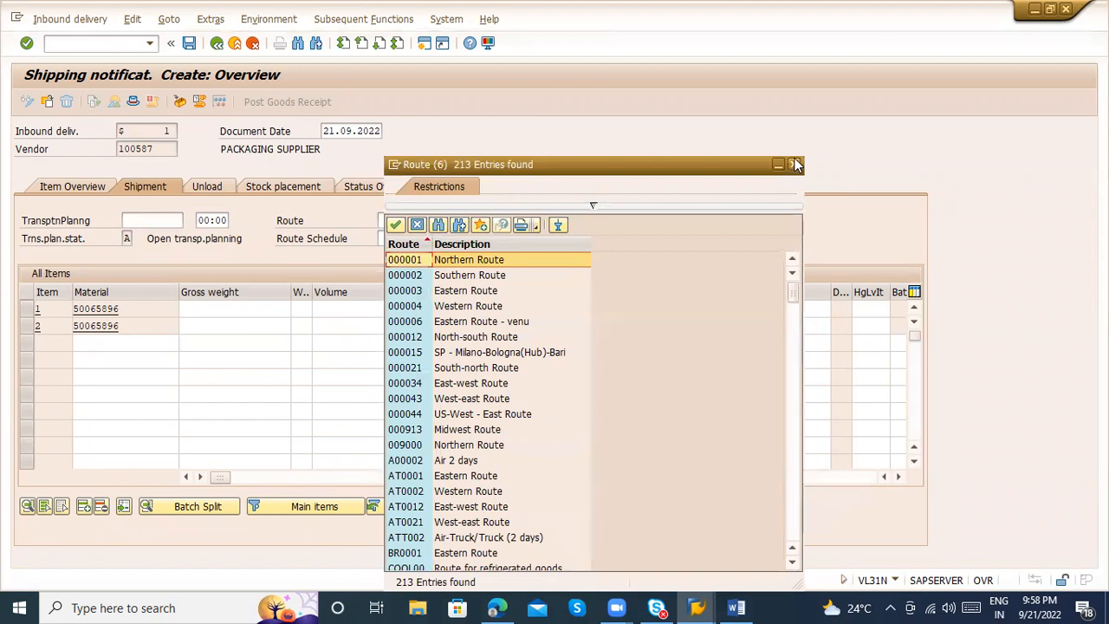
{"action": "left_click", "coordinate": [795, 164]}
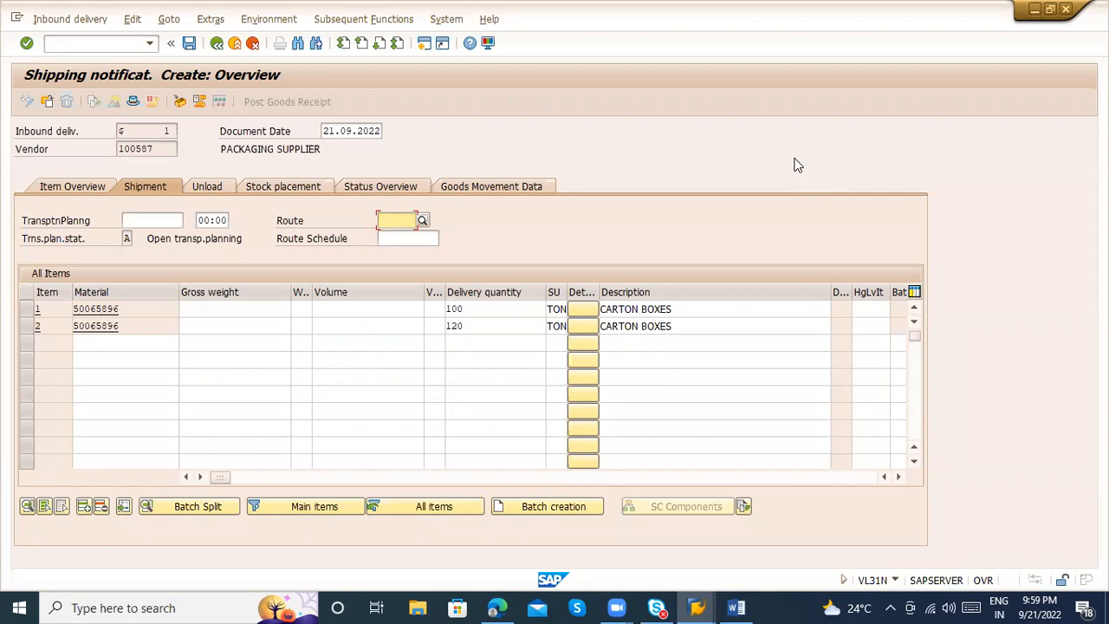
Examine the overall putaway status in the stock placement data and the delivery's status overview, staying in the unsaved delivery
{"action": "left_click", "coordinate": [248, 189]}
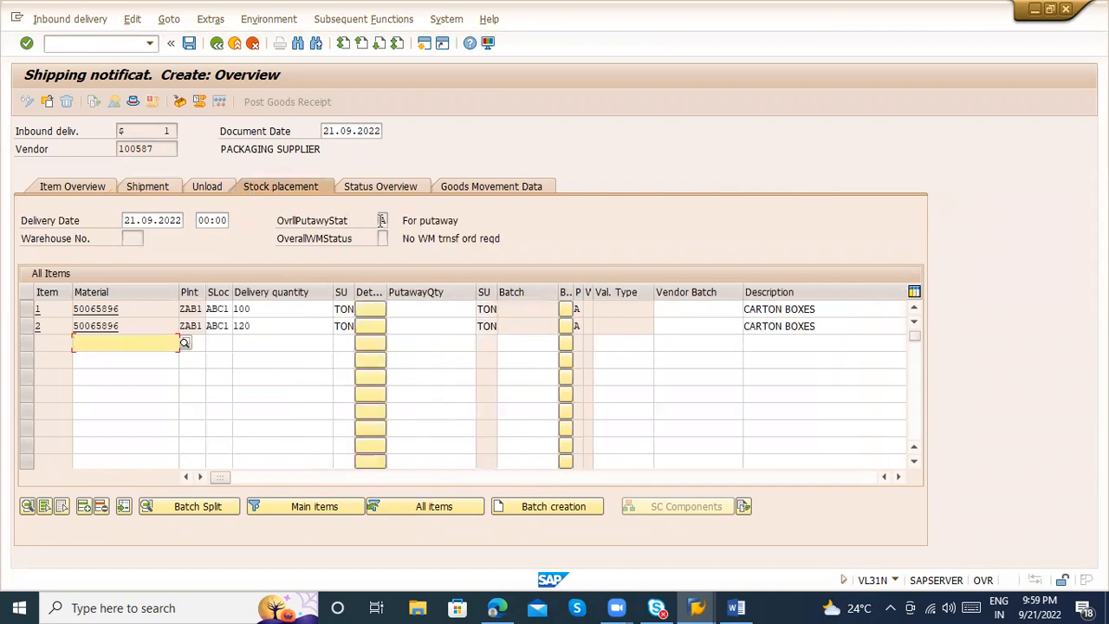
{"action": "left_click", "coordinate": [382, 221]}
{"action": "left_click_drag", "start_coordinate": [380, 221], "coordinate": [388, 221]}
{"action": "left_click", "coordinate": [369, 189]}
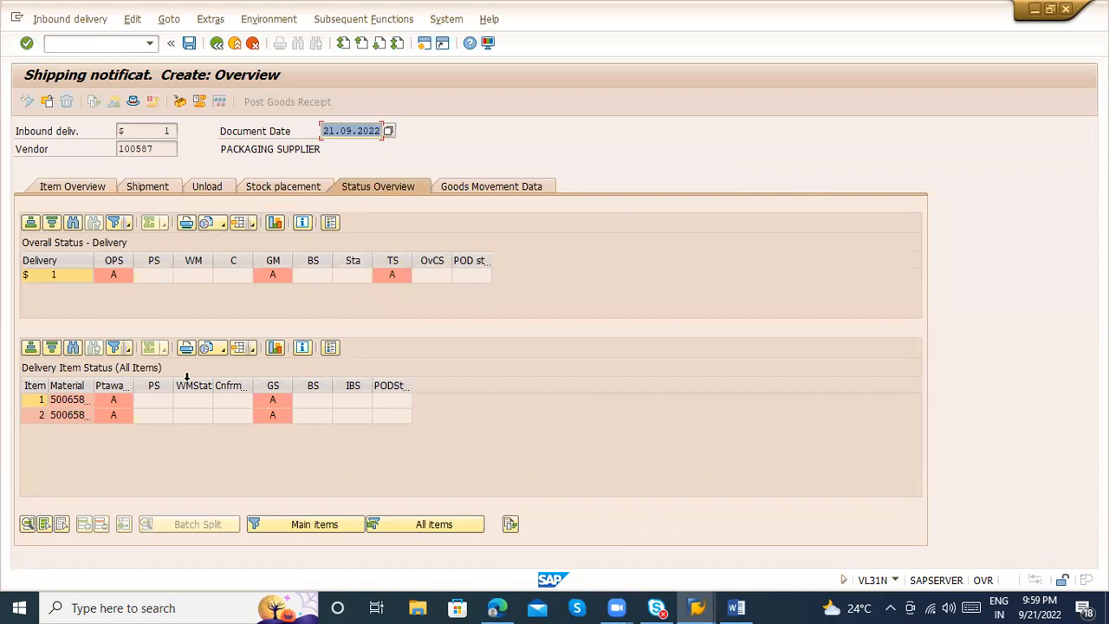
{"action": "left_click", "coordinate": [217, 45]}
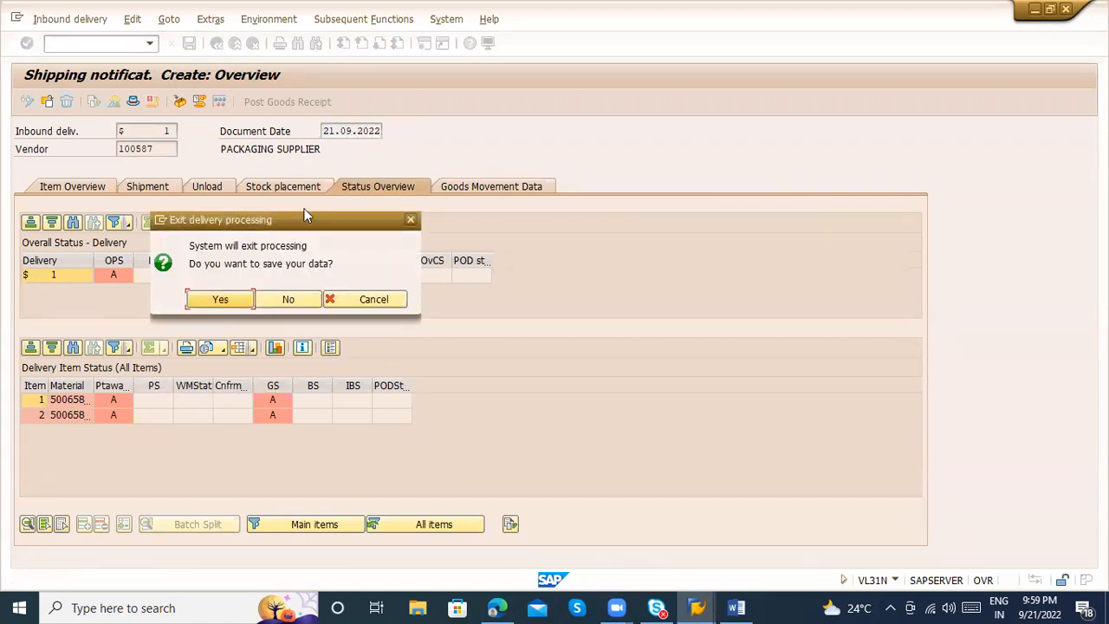
{"action": "left_click", "coordinate": [377, 305]}
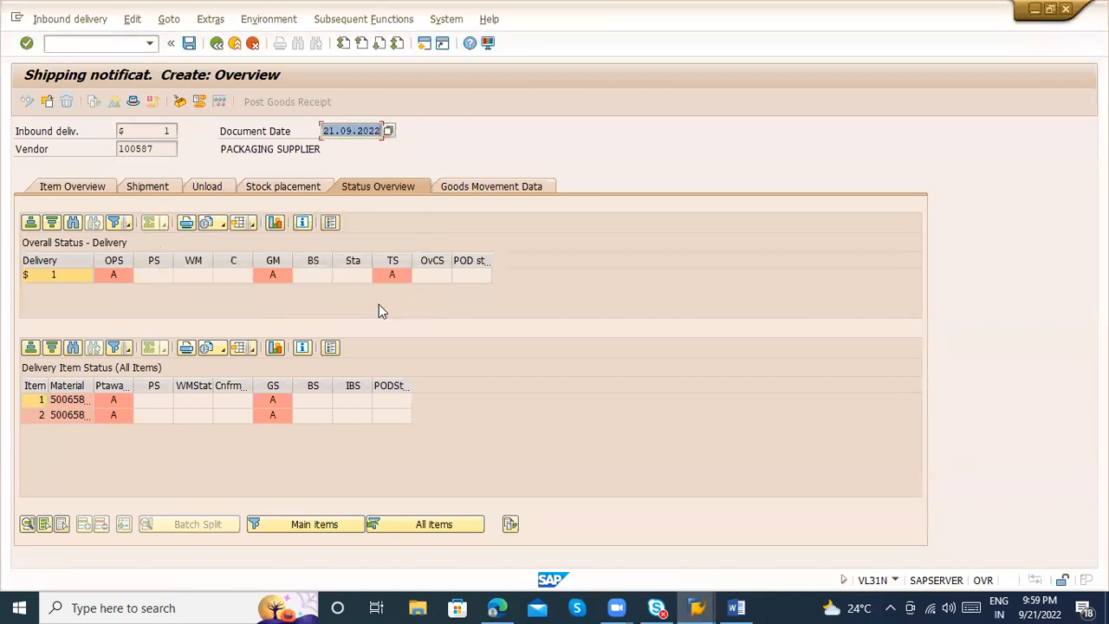
Go back over the item overview, the shipment weight and volume columns, and the goods movement data of the delivery
{"action": "left_click", "coordinate": [166, 180]}
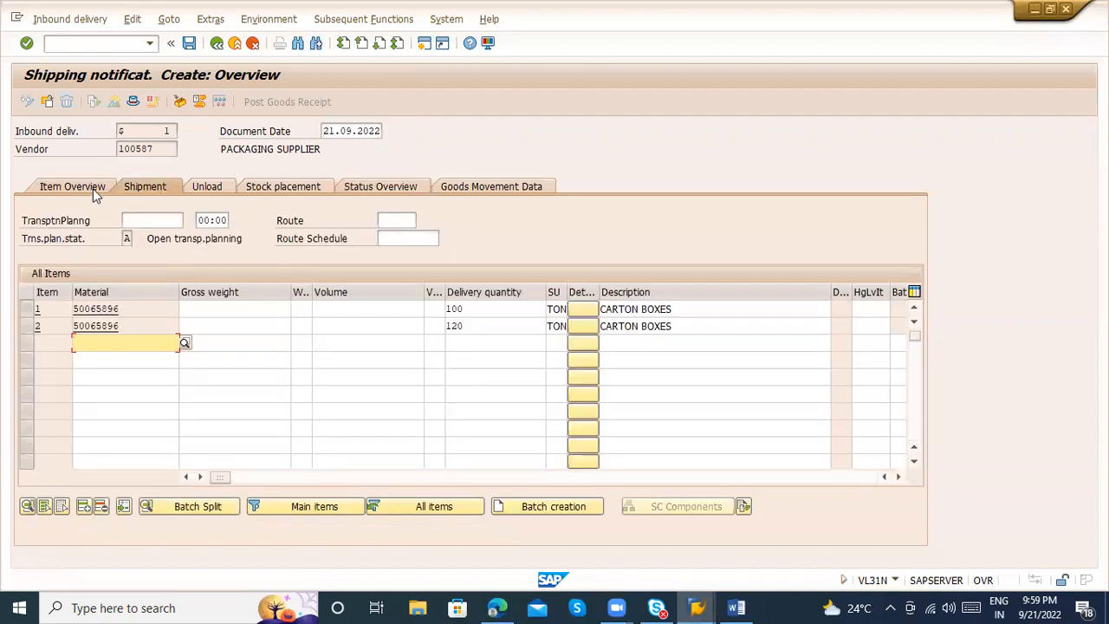
{"action": "left_click", "coordinate": [95, 192]}
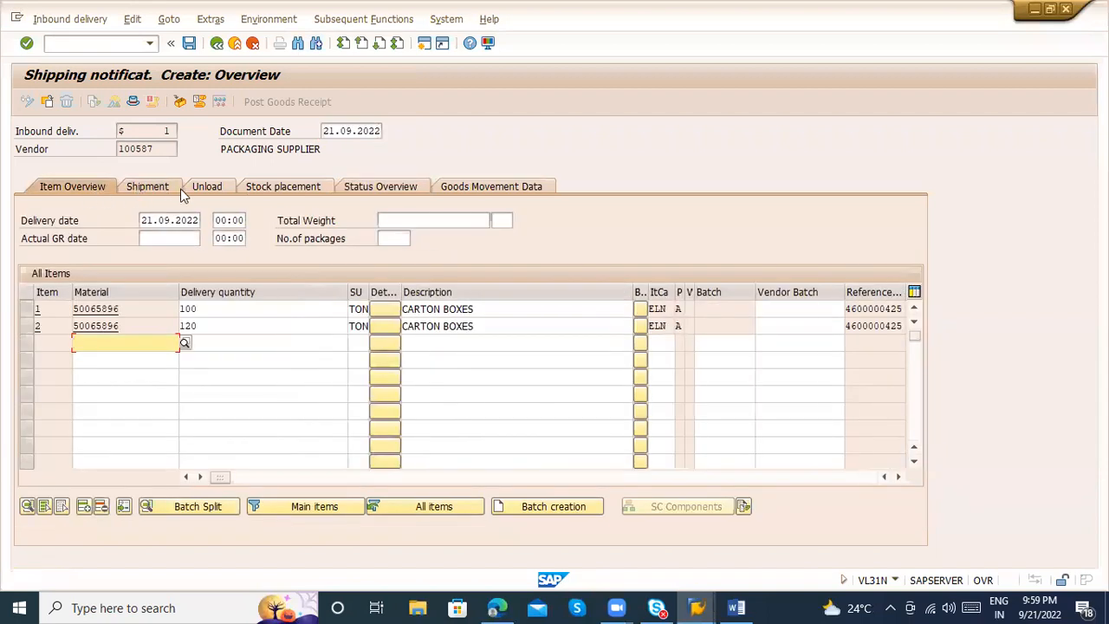
{"action": "left_click", "coordinate": [141, 184]}
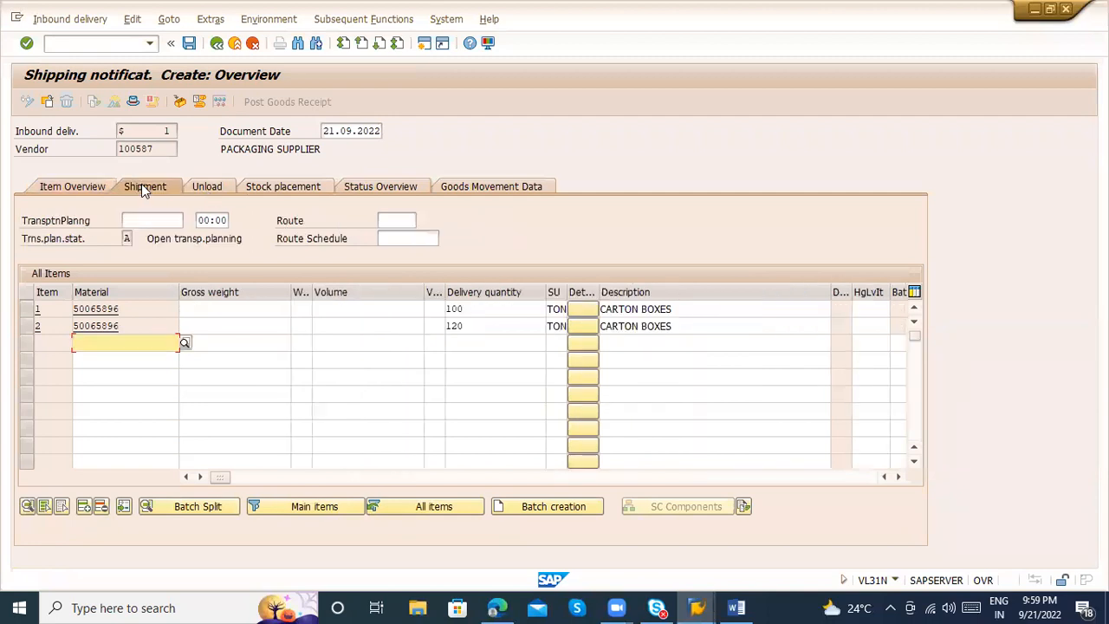
{"action": "left_click", "coordinate": [265, 311]}
{"action": "left_click", "coordinate": [378, 305]}
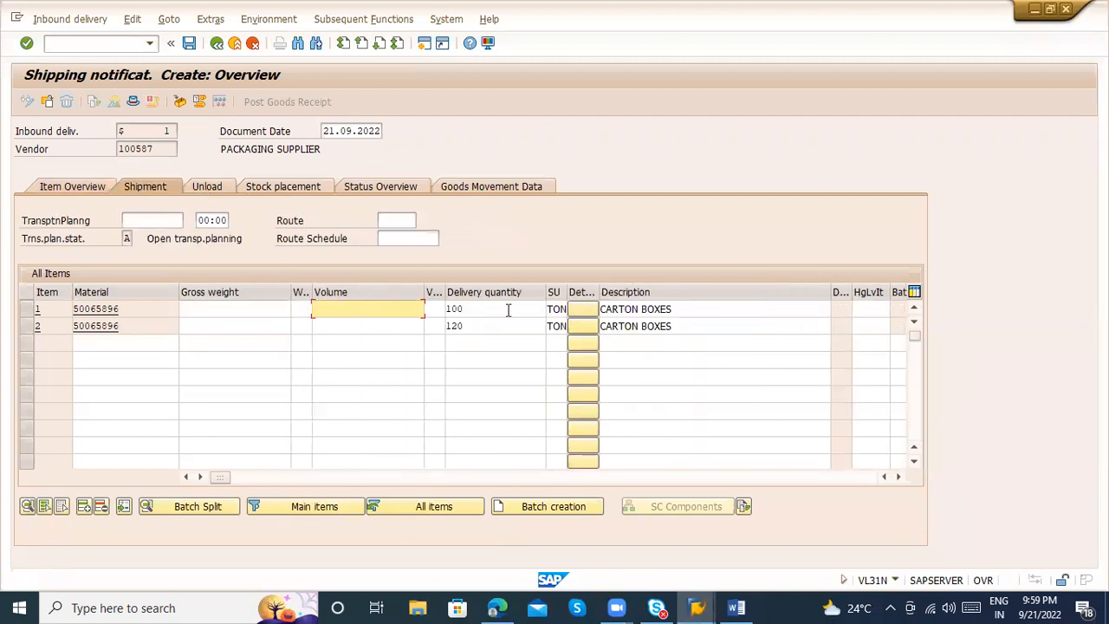
{"action": "left_click", "coordinate": [464, 188]}
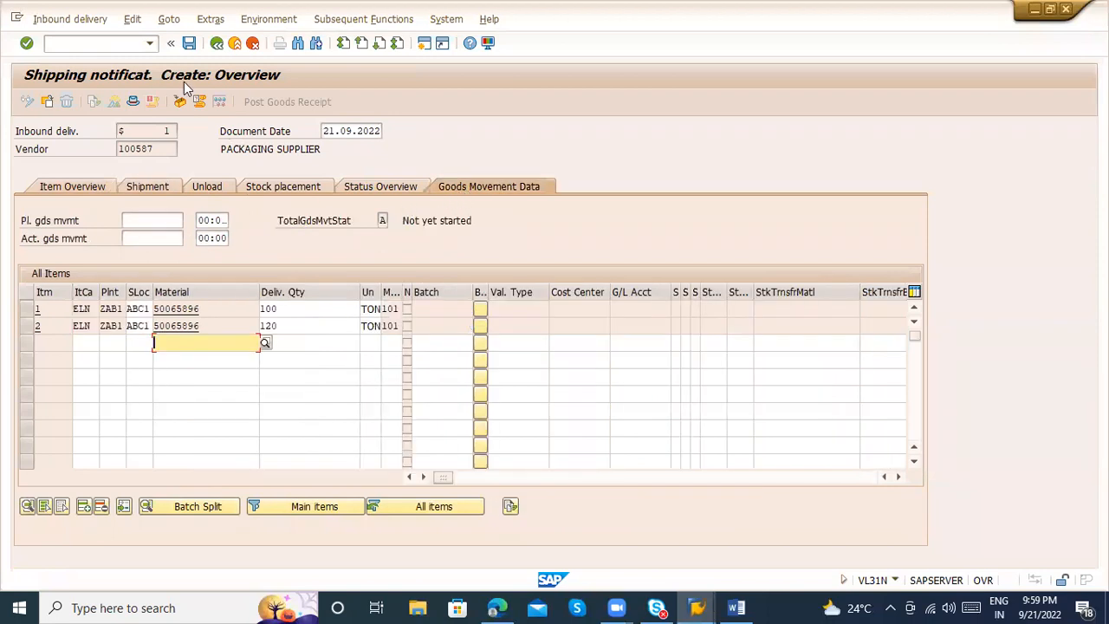
Save the inbound delivery and open it in display mode
{"action": "left_click", "coordinate": [189, 44]}
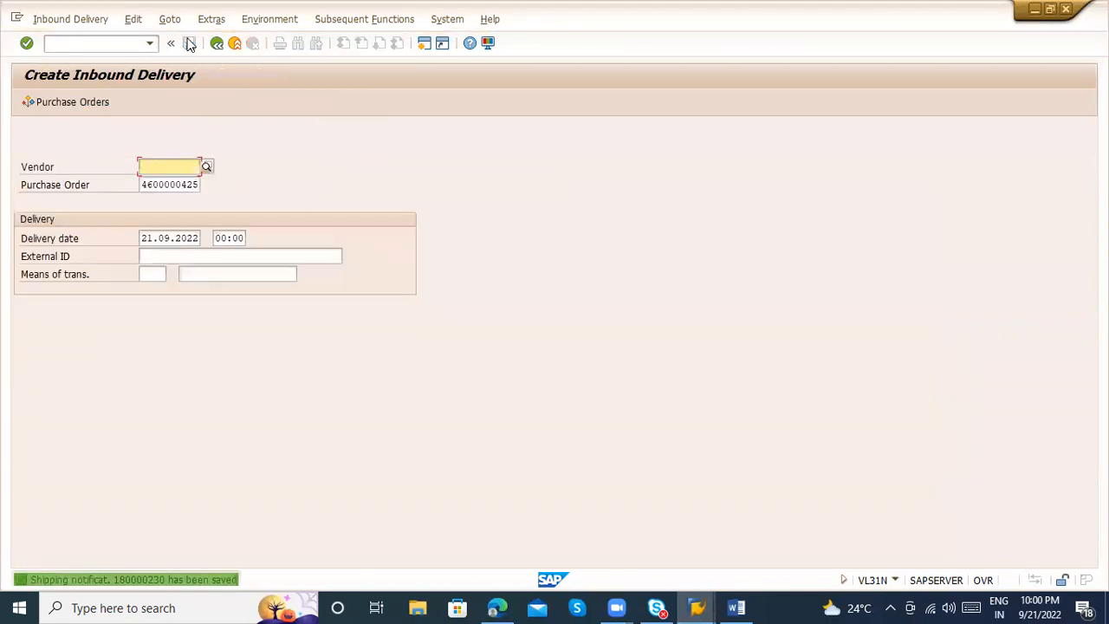
{"action": "left_click", "coordinate": [67, 19]}
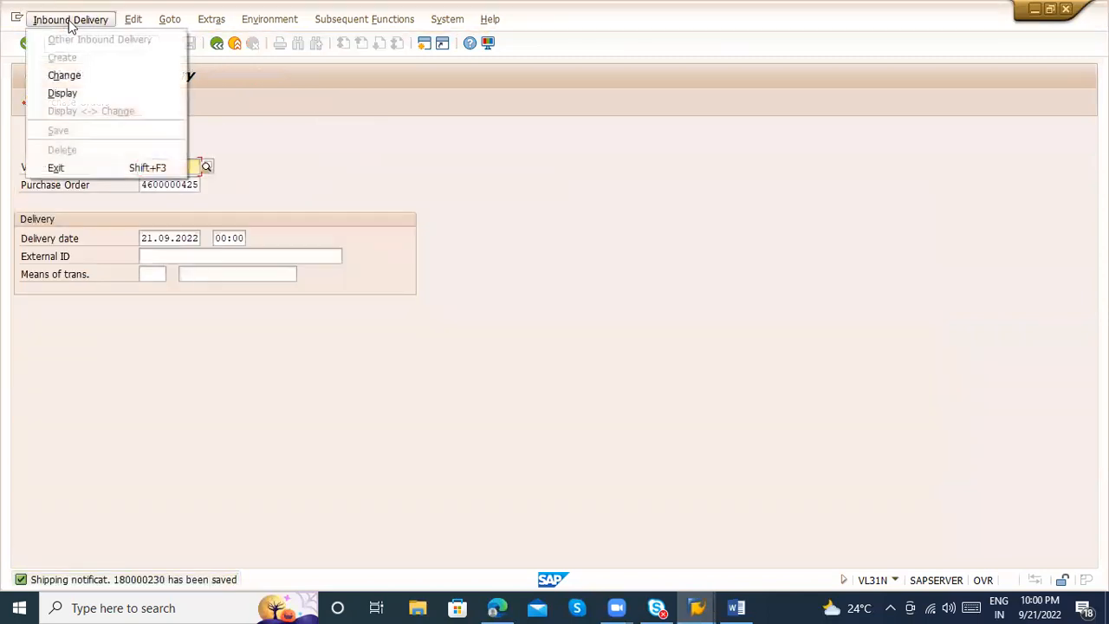
{"action": "left_click", "coordinate": [112, 95]}
{"action": "key", "text": "Return"}
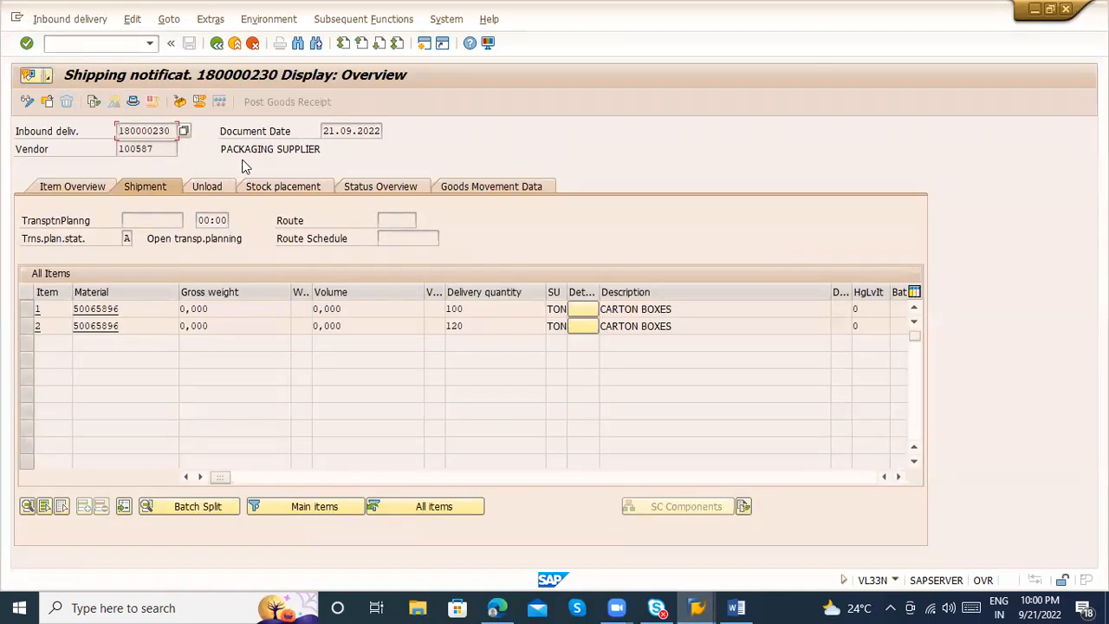
Return to the purchase order and compare the inbound delivery confirmations recorded for items 10 and 20
{"action": "key", "text": "alt+Tab"}
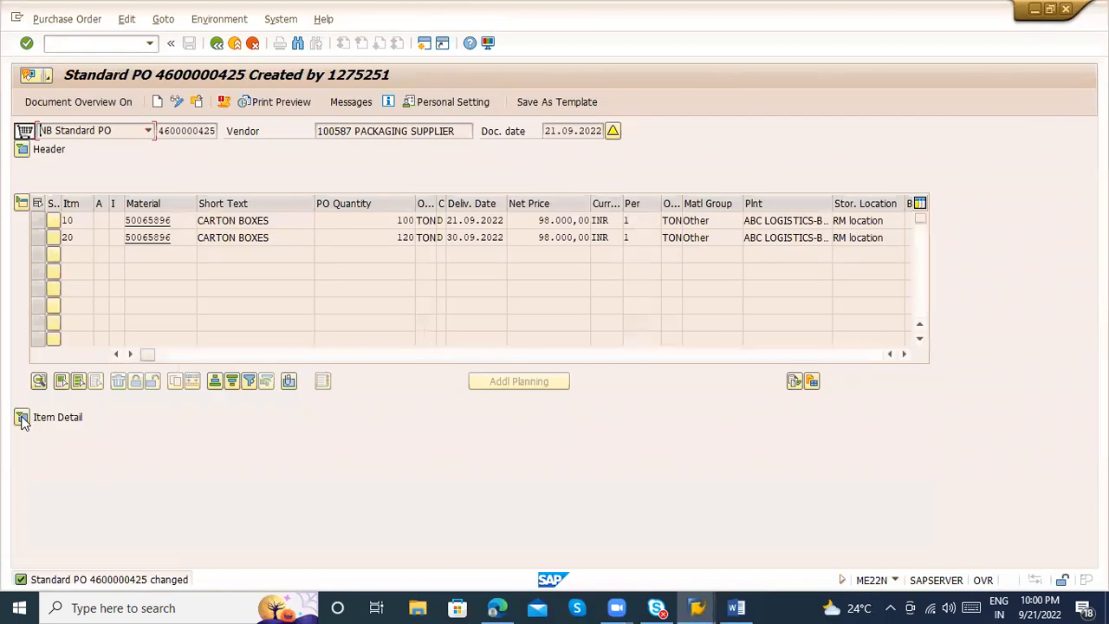
{"action": "left_click", "coordinate": [22, 416]}
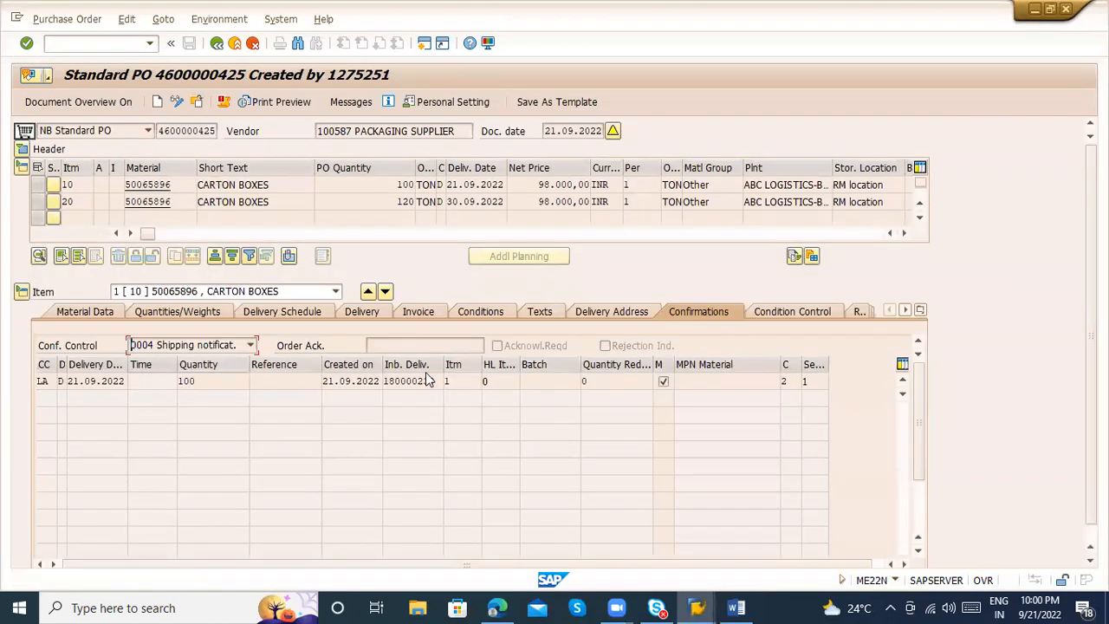
{"action": "left_click", "coordinate": [95, 382]}
{"action": "left_click", "coordinate": [196, 382]}
{"action": "left_click", "coordinate": [194, 292]}
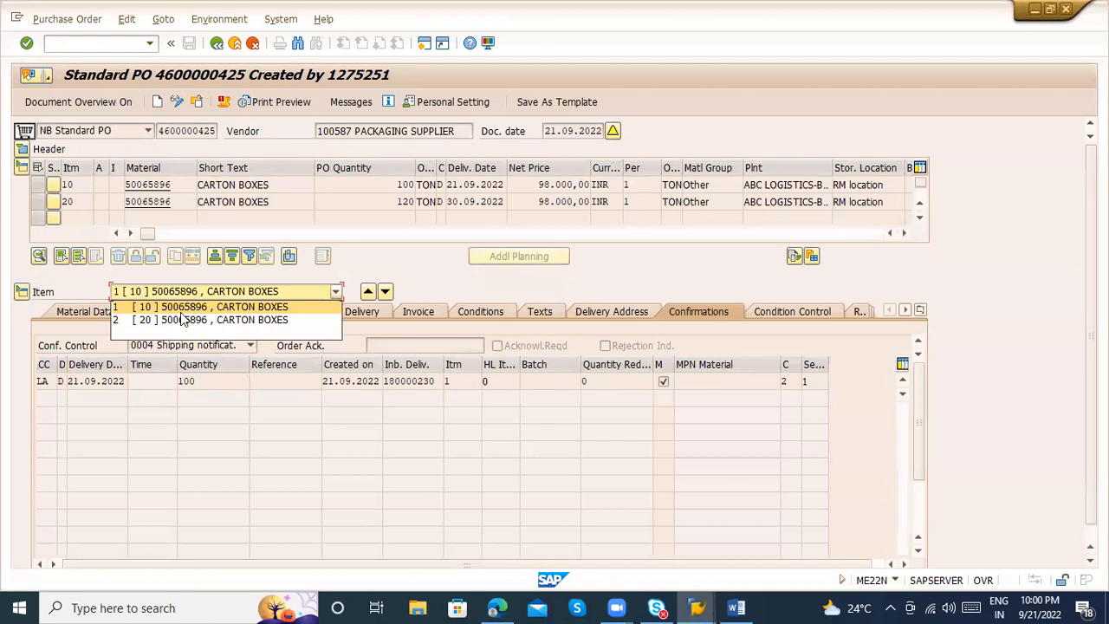
{"action": "left_click", "coordinate": [182, 320]}
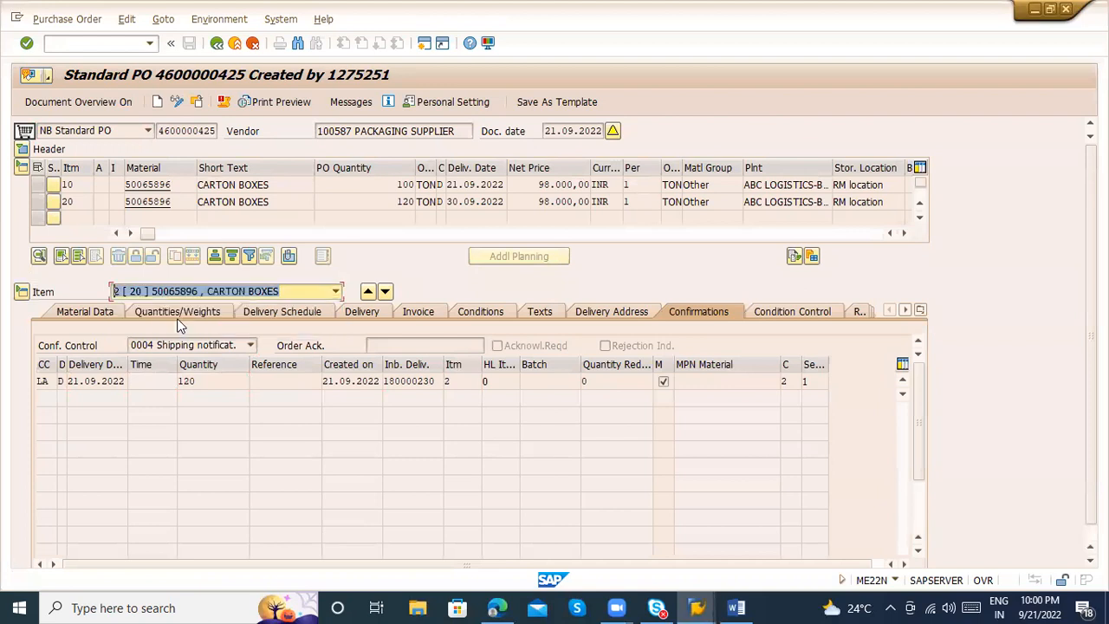
{"action": "left_click", "coordinate": [193, 294]}
{"action": "left_click", "coordinate": [184, 307]}
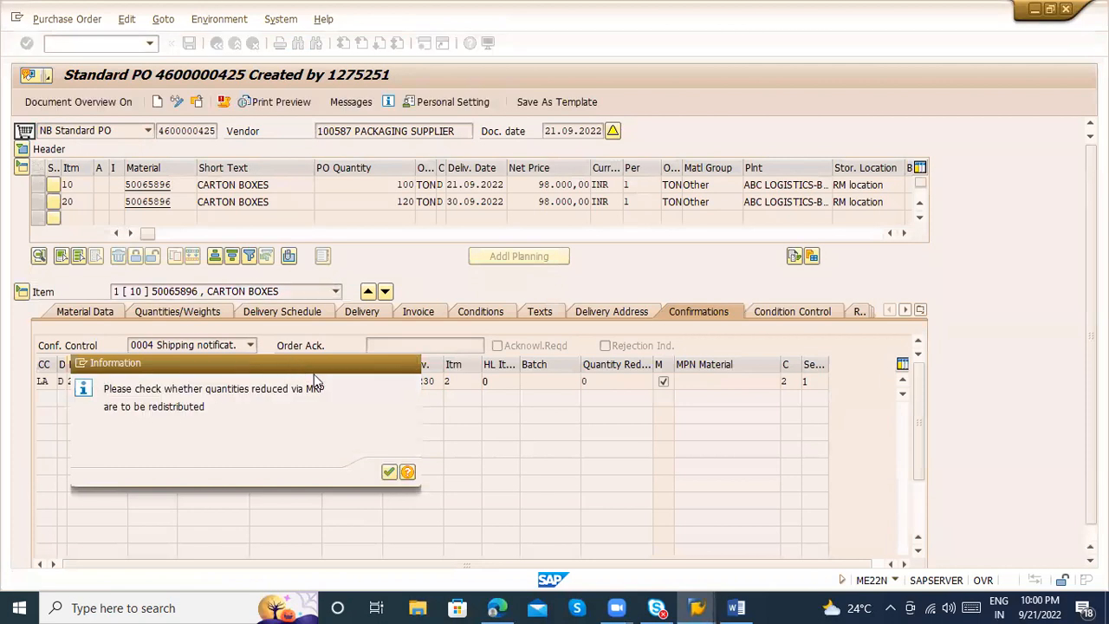
{"action": "key", "text": "Return"}
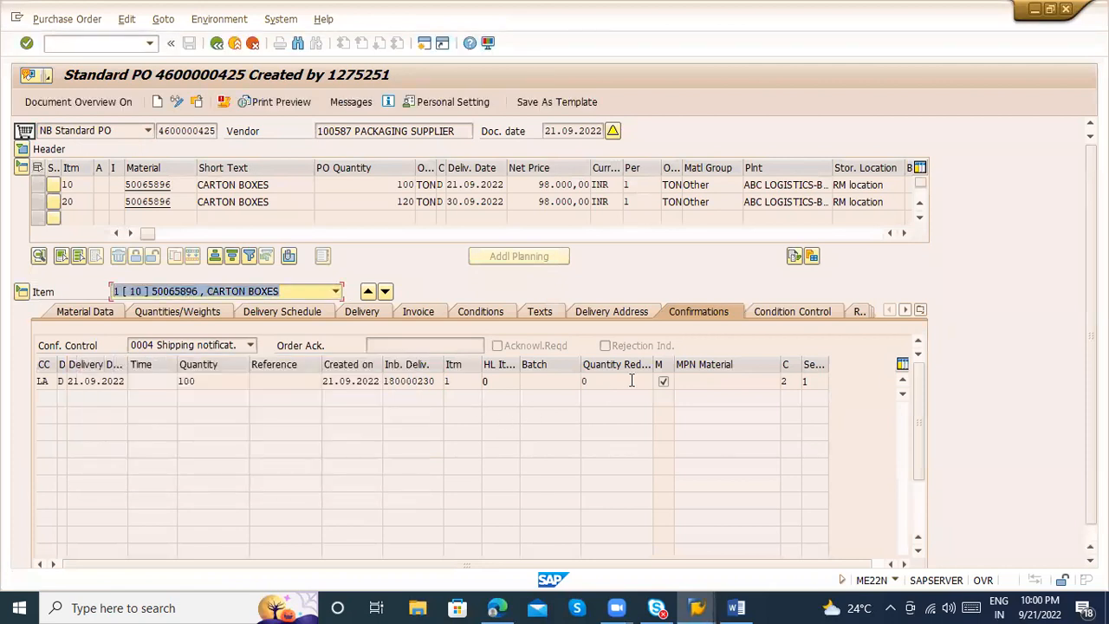
Check item 10's confirmation line, return to the displayed inbound delivery and highlight its delivery number
{"action": "double_click", "coordinate": [632, 381]}
{"action": "key", "text": "F3"}
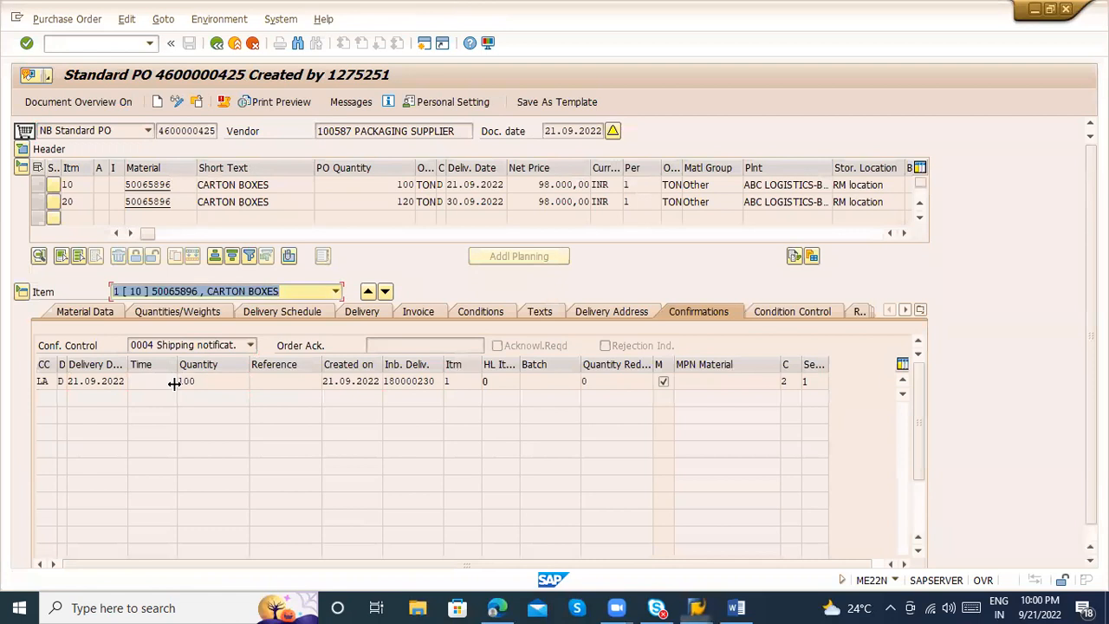
{"action": "double_click", "coordinate": [151, 388]}
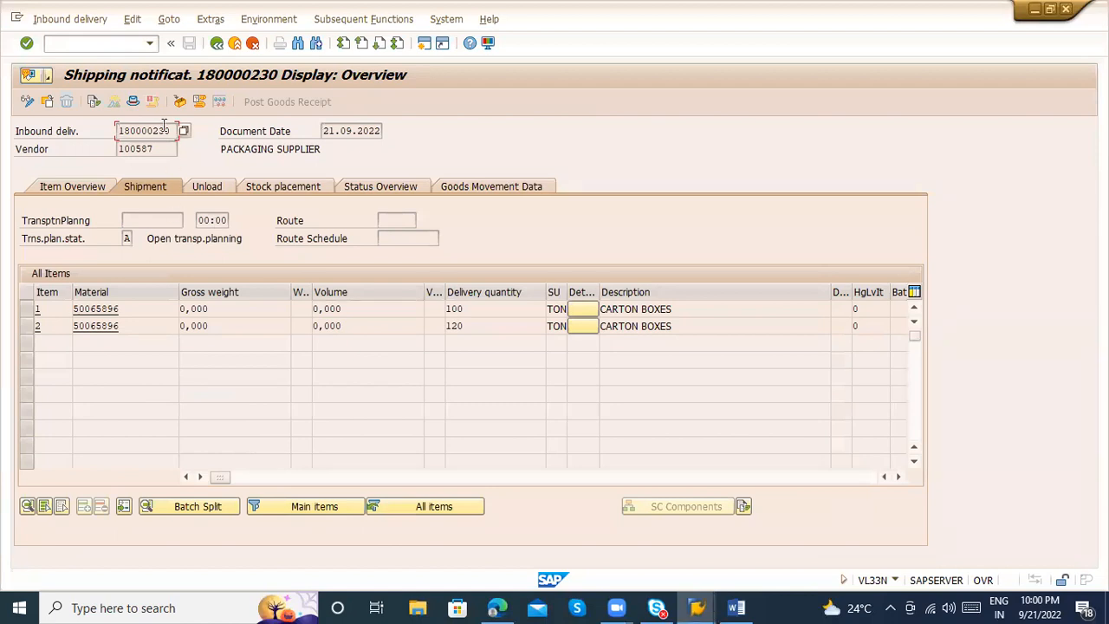
{"action": "left_click_drag", "start_coordinate": [172, 130], "coordinate": [108, 133]}
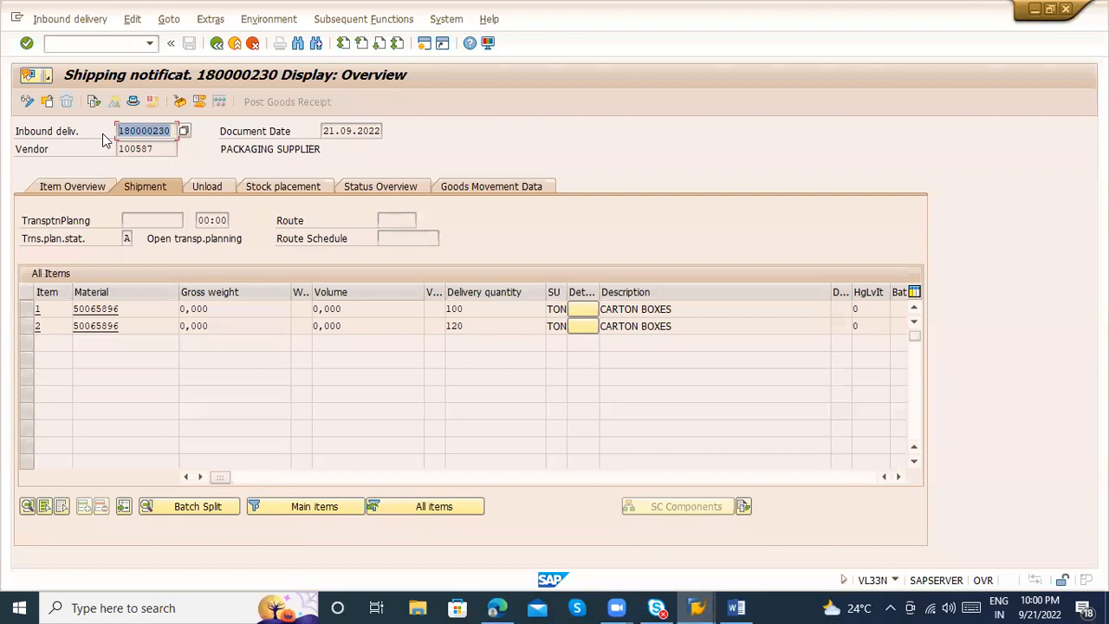
From the delivery's item overview, examine the packing data for handling units and materials to be packed, and return to highlight the delivery number
{"action": "left_click", "coordinate": [78, 185]}
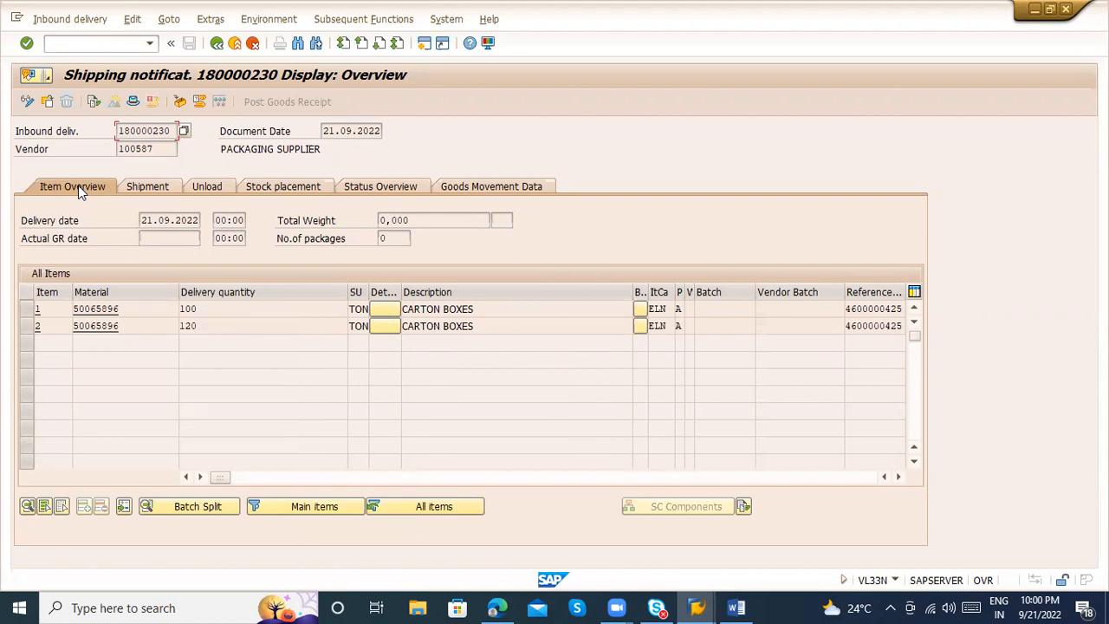
{"action": "left_click", "coordinate": [182, 101]}
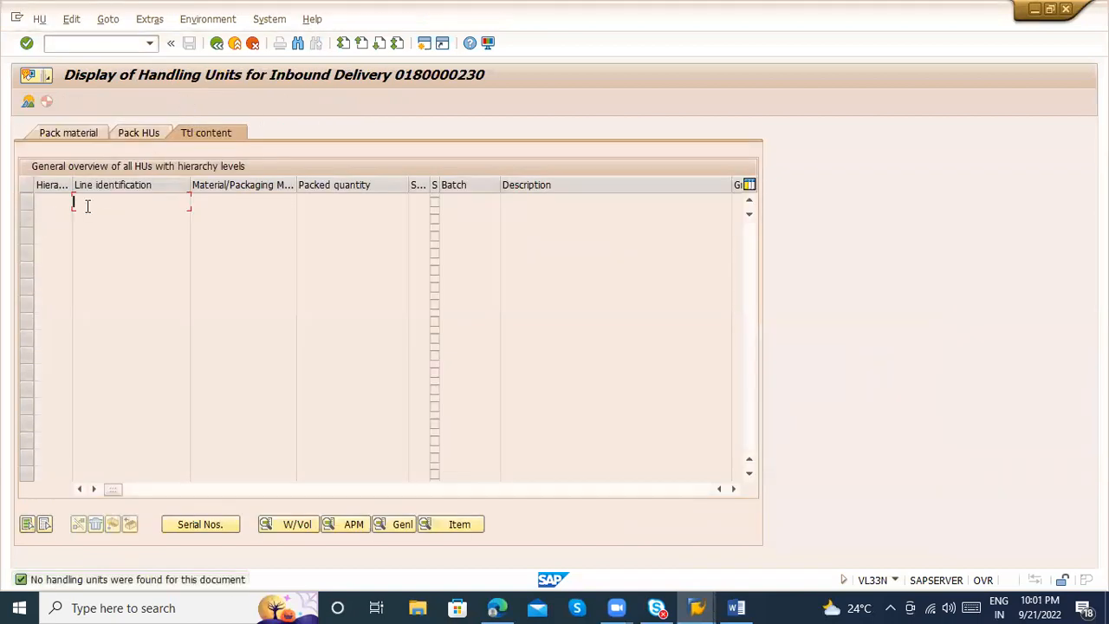
{"action": "left_click", "coordinate": [68, 136]}
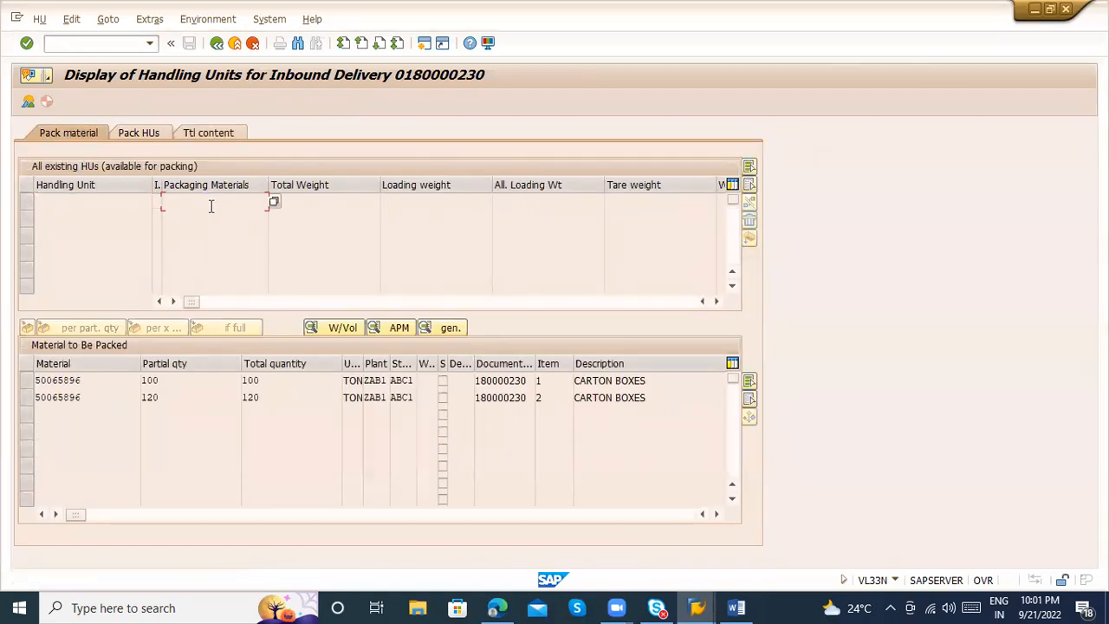
{"action": "left_click", "coordinate": [337, 208]}
{"action": "left_click", "coordinate": [147, 397]}
{"action": "left_click", "coordinate": [26, 201]}
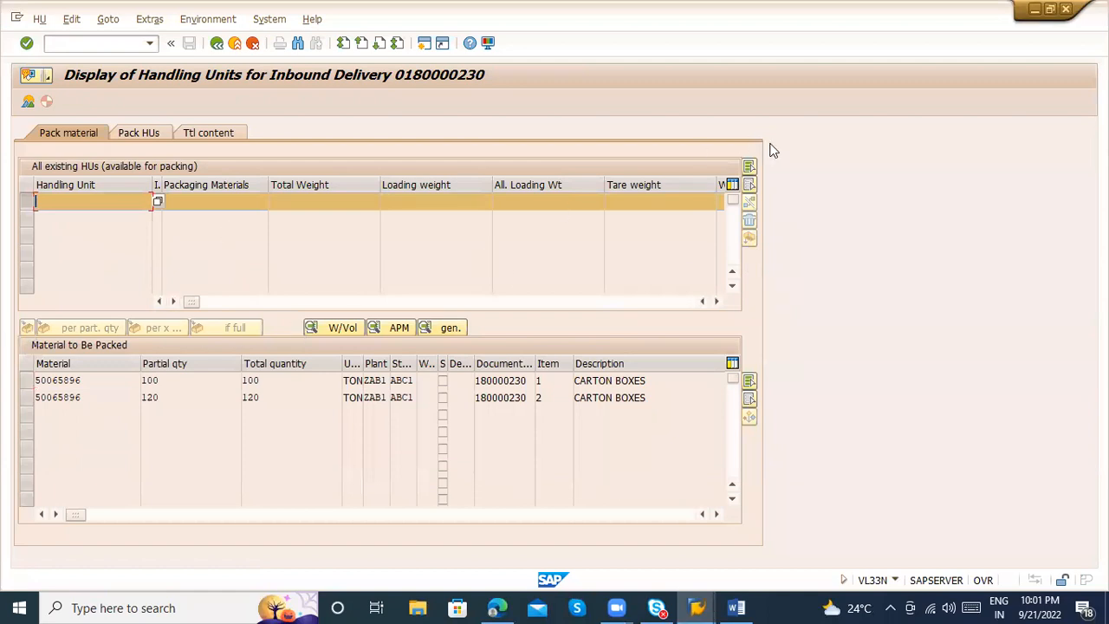
{"action": "left_click", "coordinate": [216, 44]}
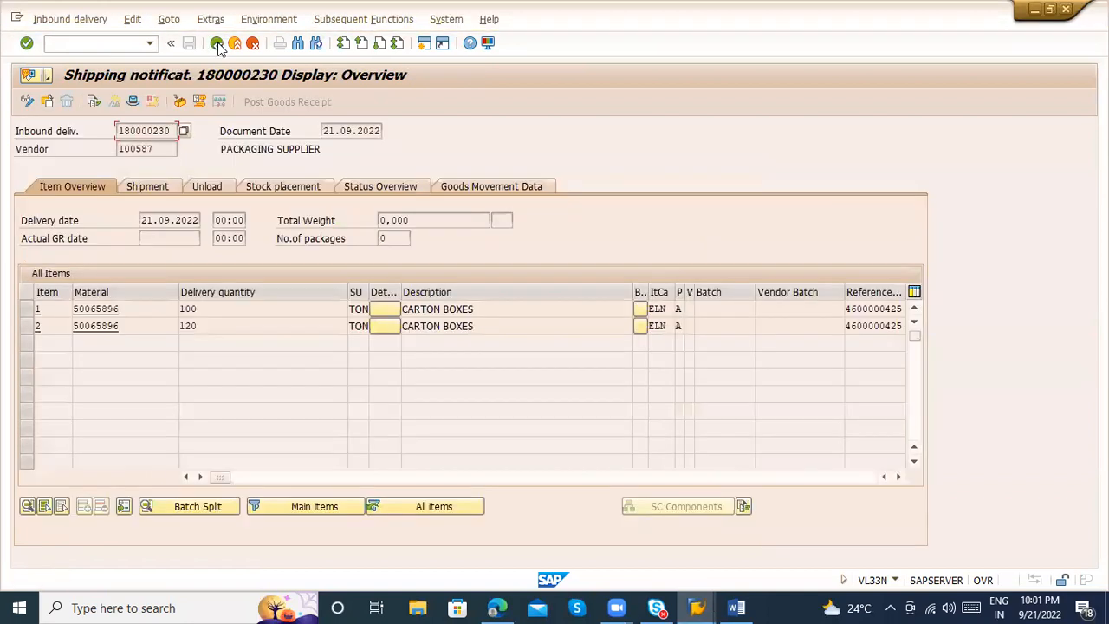
{"action": "left_click_drag", "start_coordinate": [176, 130], "coordinate": [114, 130]}
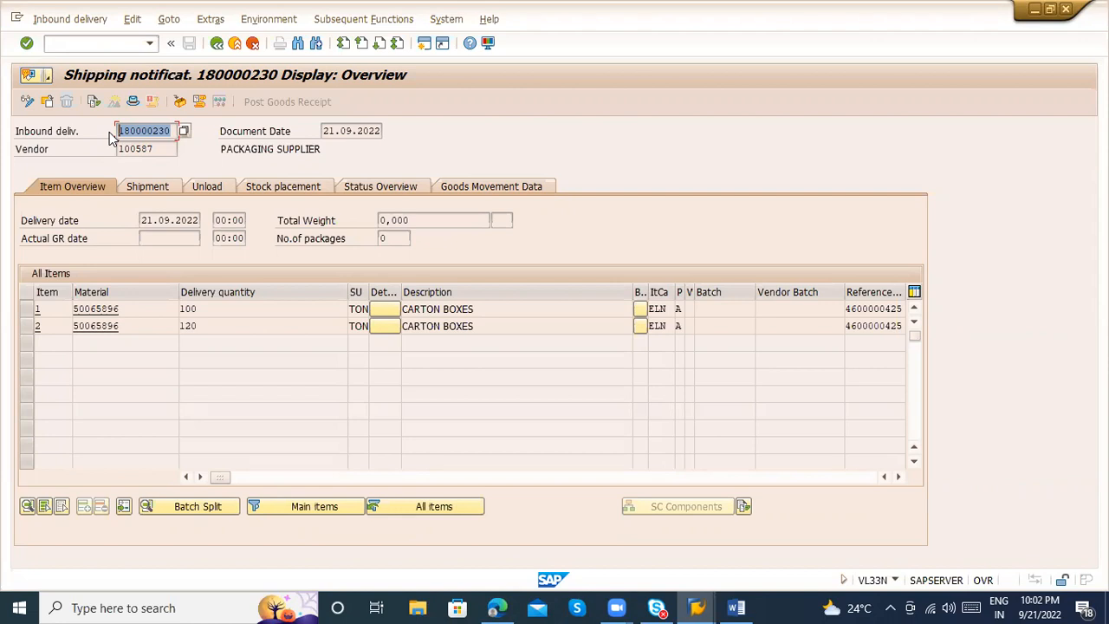
Switch the inbound delivery to change mode with actual GR date 21.09.2022 and try to post its goods receipt
{"action": "left_click", "coordinate": [27, 102]}
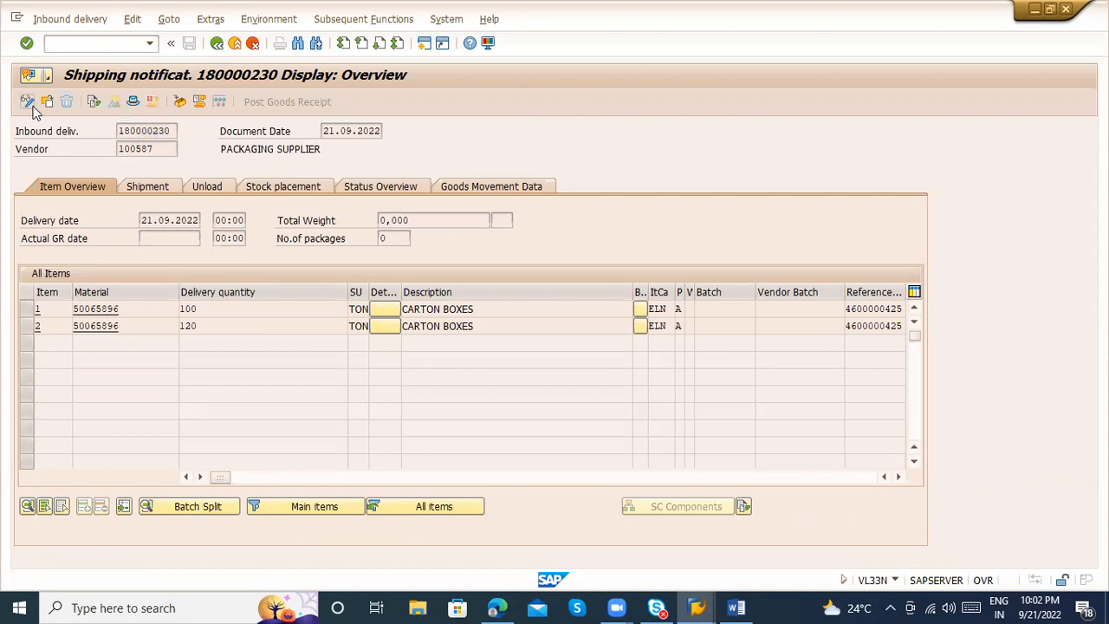
{"action": "left_click", "coordinate": [207, 239]}
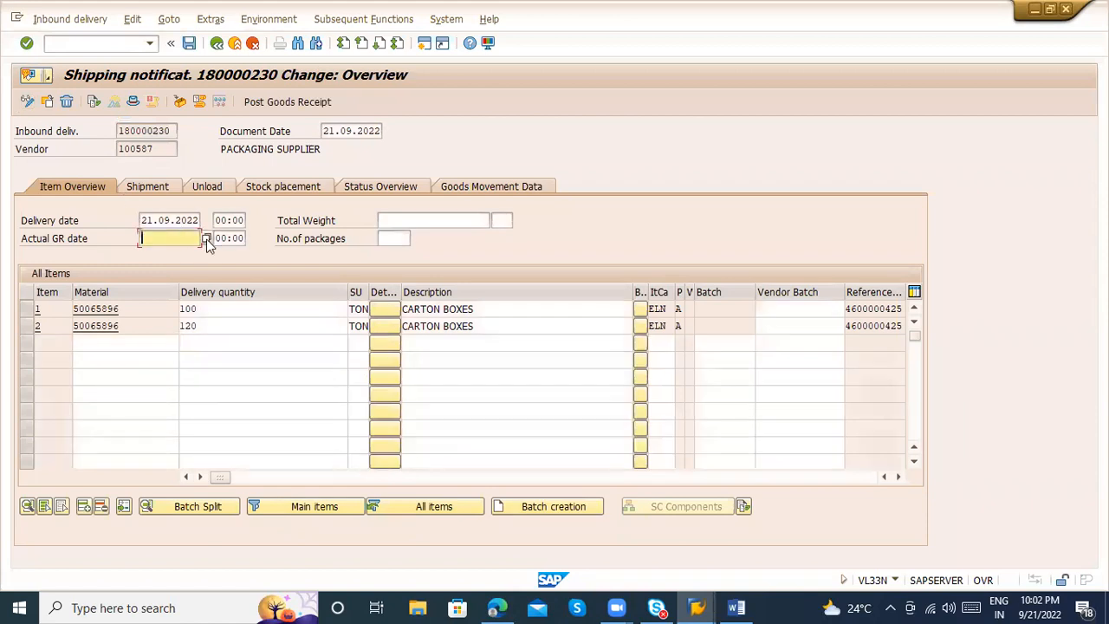
{"action": "left_click", "coordinate": [206, 239]}
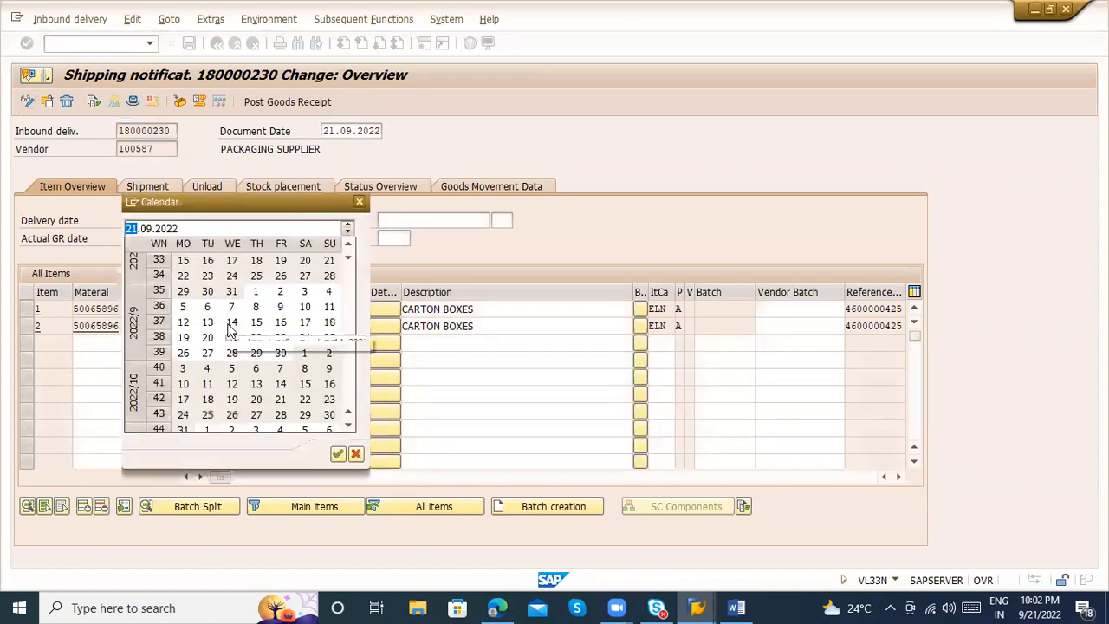
{"action": "double_click", "coordinate": [232, 339]}
{"action": "key", "text": "Return"}
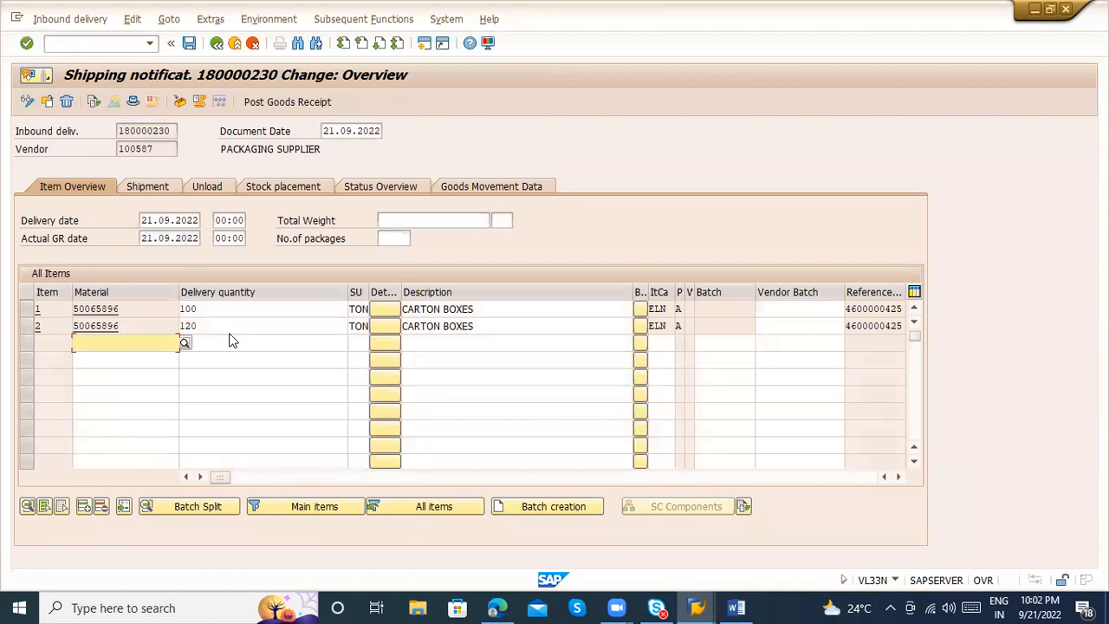
{"action": "left_click", "coordinate": [297, 109]}
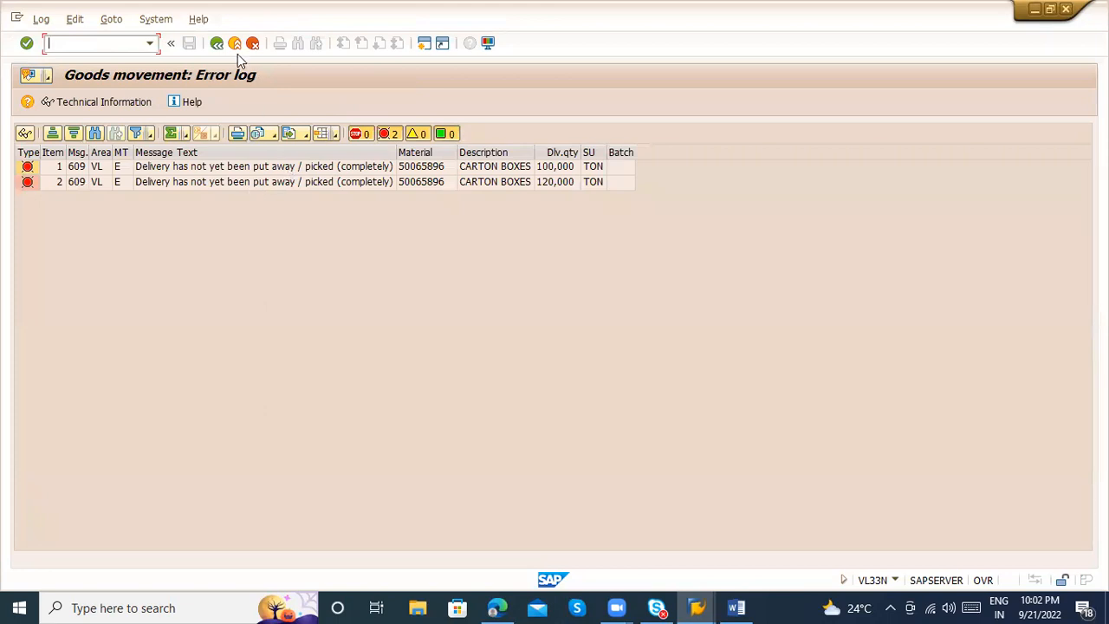
{"action": "left_click", "coordinate": [218, 45]}
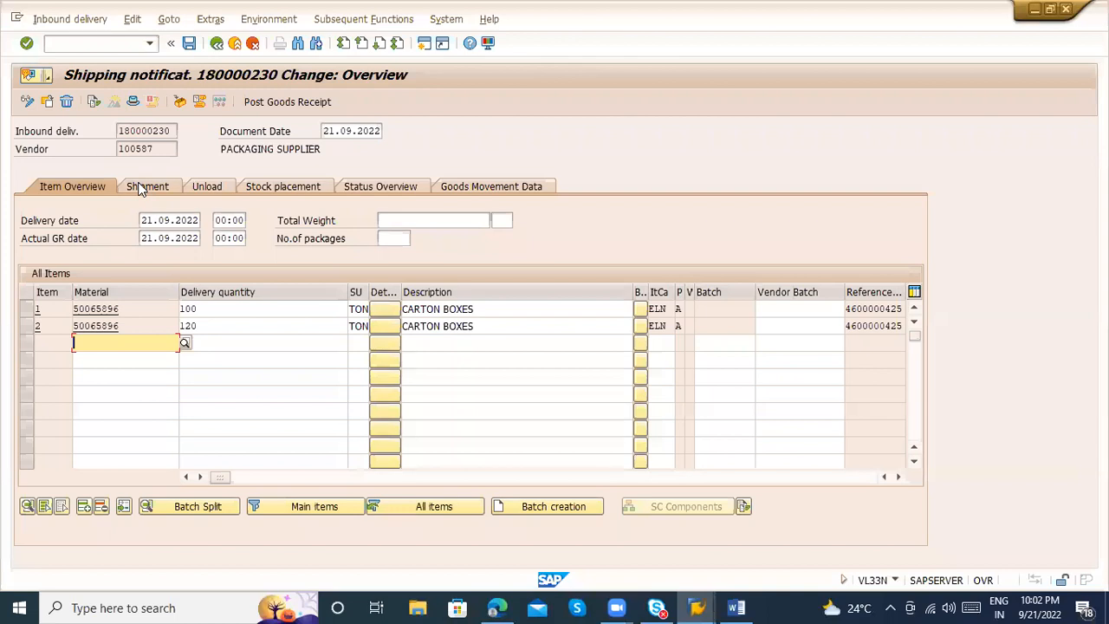
Examine both items' delivery quantities in the shipment data and the storage location in the stock placement data
{"action": "left_click", "coordinate": [142, 187]}
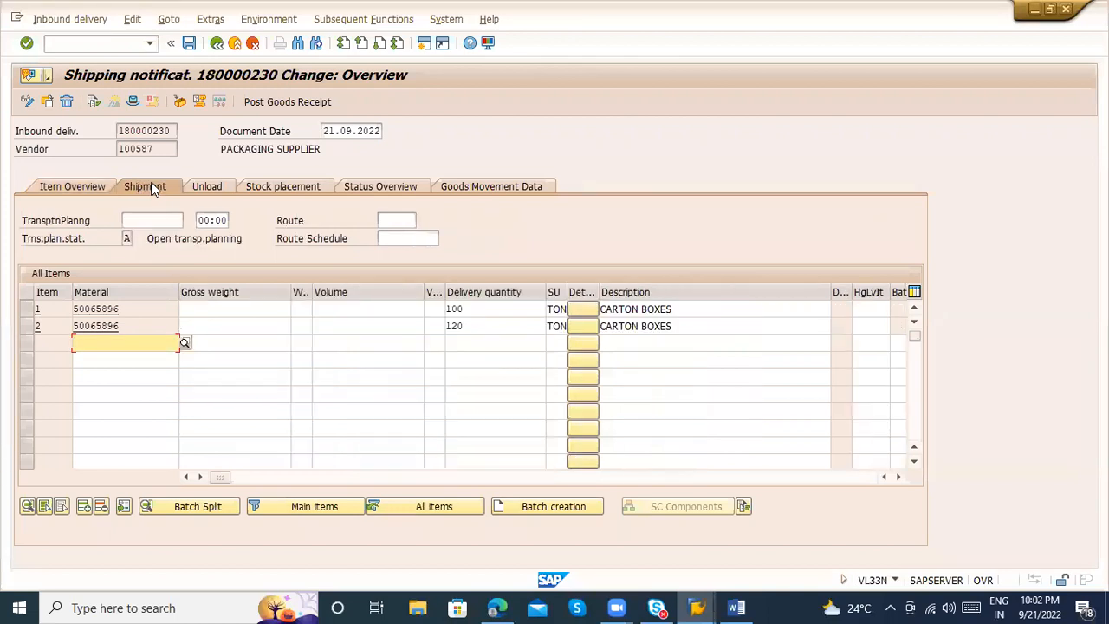
{"action": "left_click", "coordinate": [495, 309]}
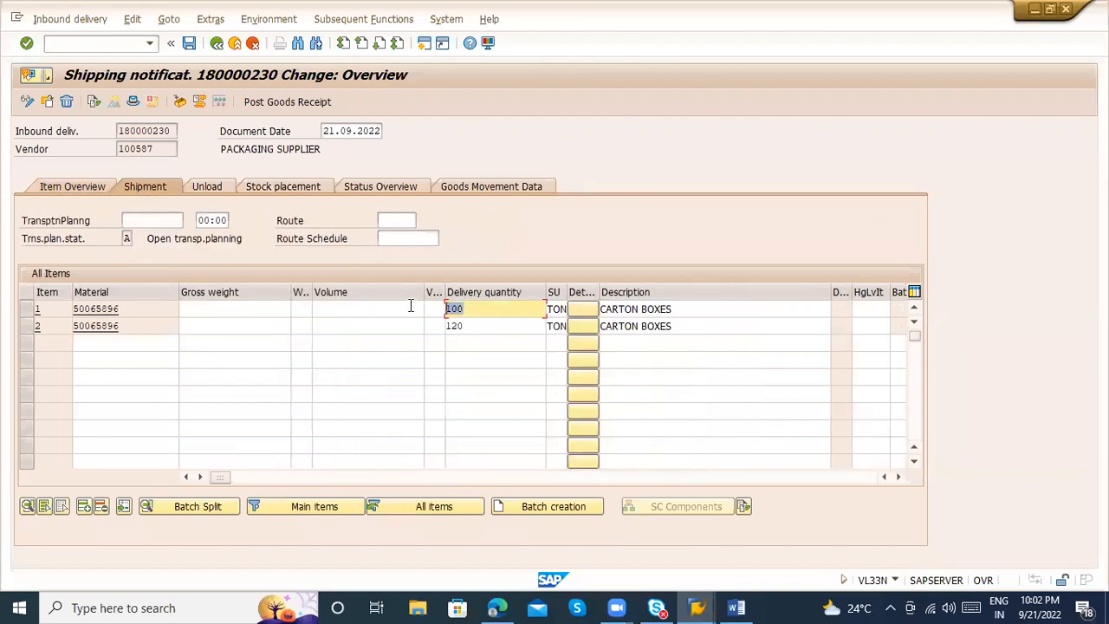
{"action": "left_click", "coordinate": [485, 325]}
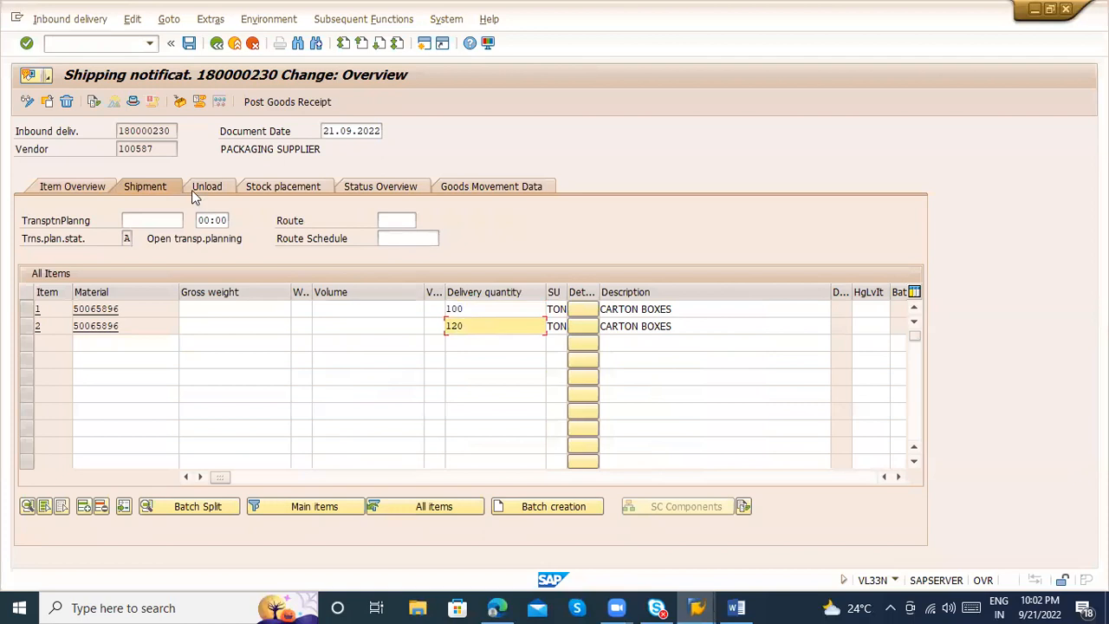
{"action": "left_click", "coordinate": [231, 185]}
{"action": "left_click", "coordinate": [264, 186]}
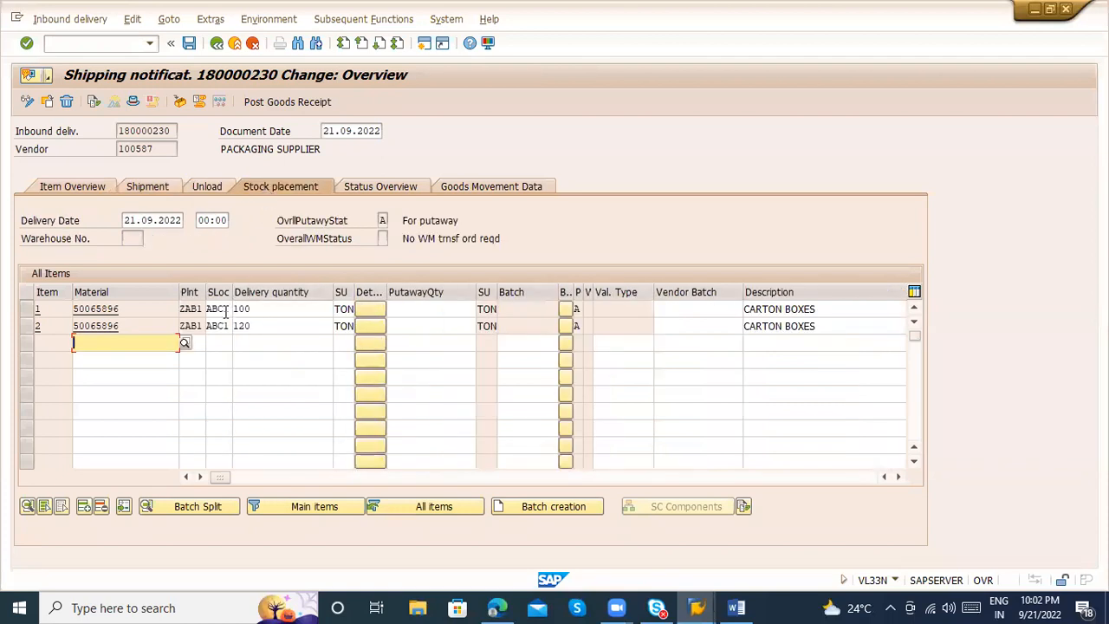
{"action": "left_click", "coordinate": [226, 309]}
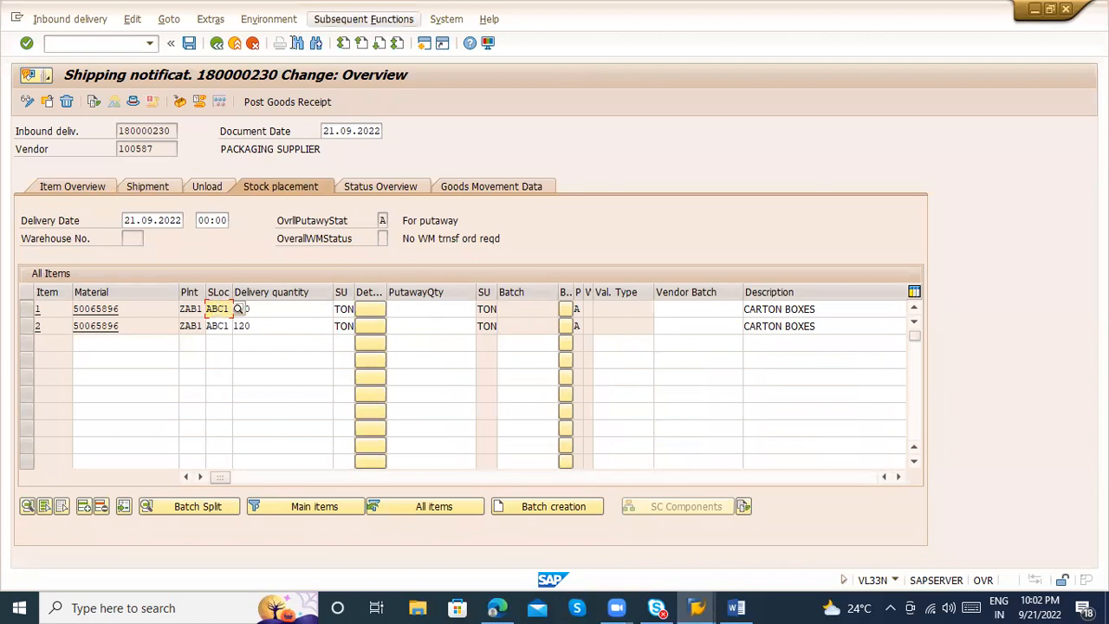
Save the changed delivery while switching to transfer order creation, and leave that transaction without creating an order
{"action": "left_click", "coordinate": [364, 19]}
{"action": "left_click", "coordinate": [347, 40]}
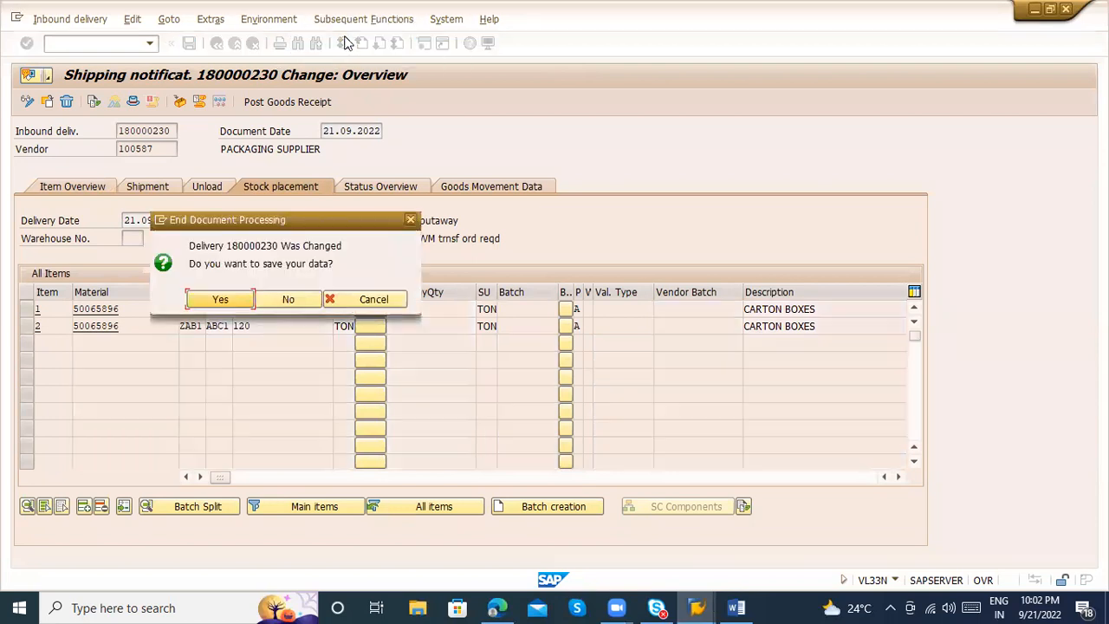
{"action": "left_click", "coordinate": [222, 299]}
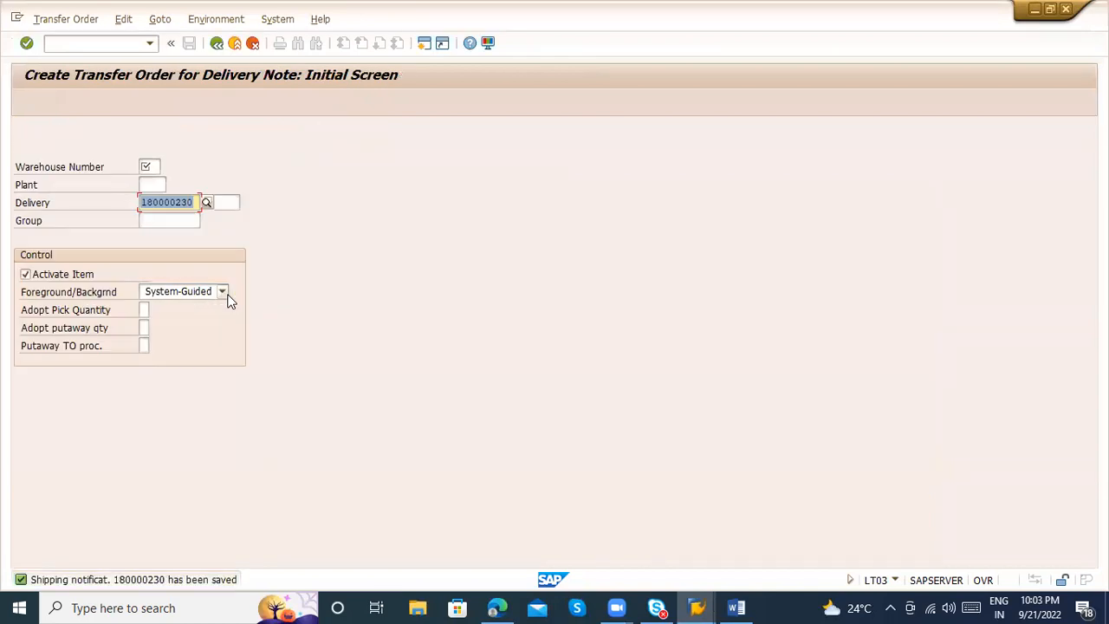
{"action": "left_click", "coordinate": [216, 44]}
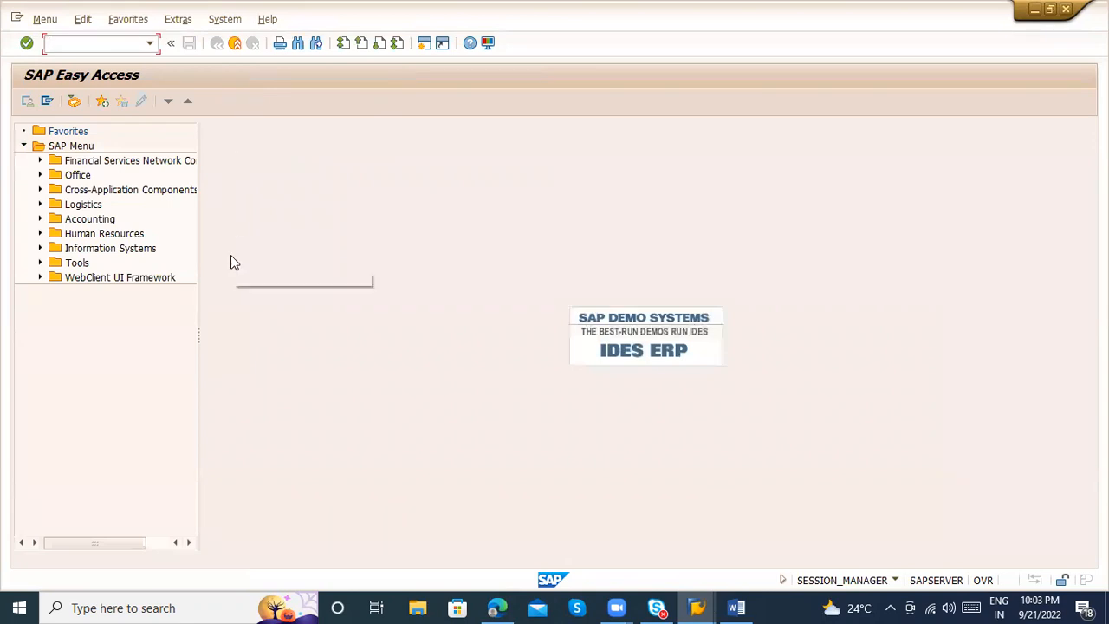
Reopen the inbound delivery for changes with transaction VL32N and go to item 1's delivery quantity
{"action": "type", "text": "vl32n"}
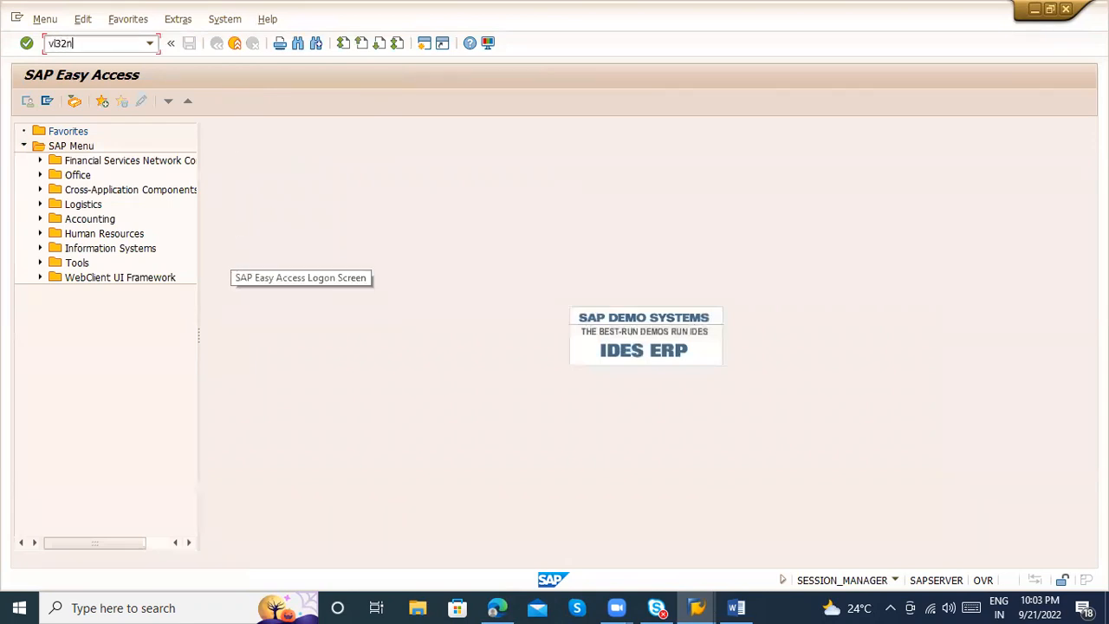
{"action": "key", "text": "Return"}
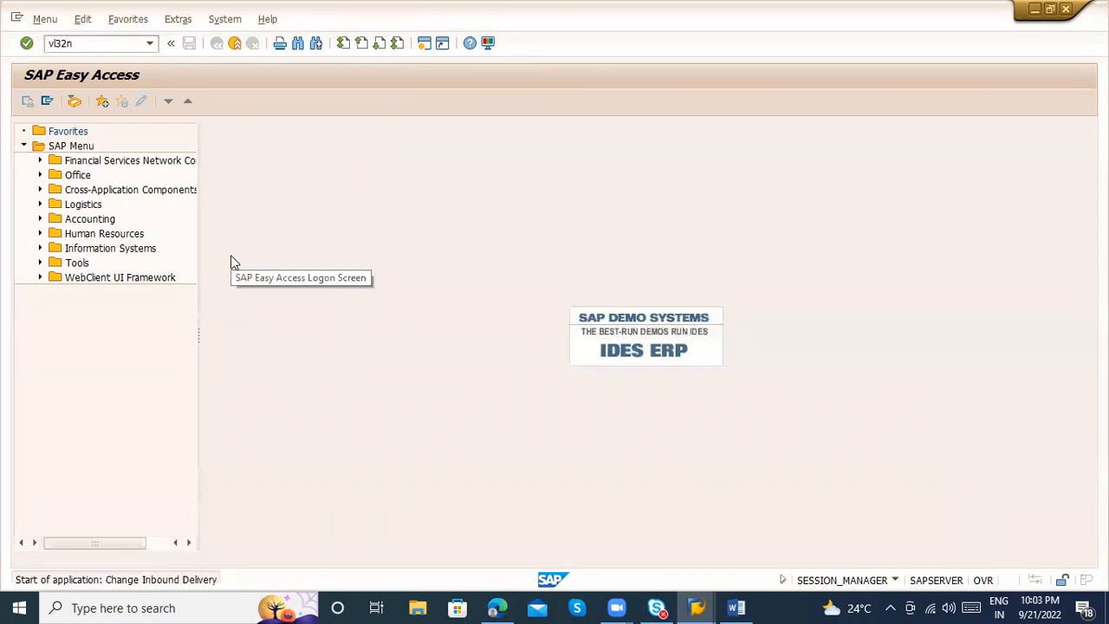
{"action": "key", "text": "Return"}
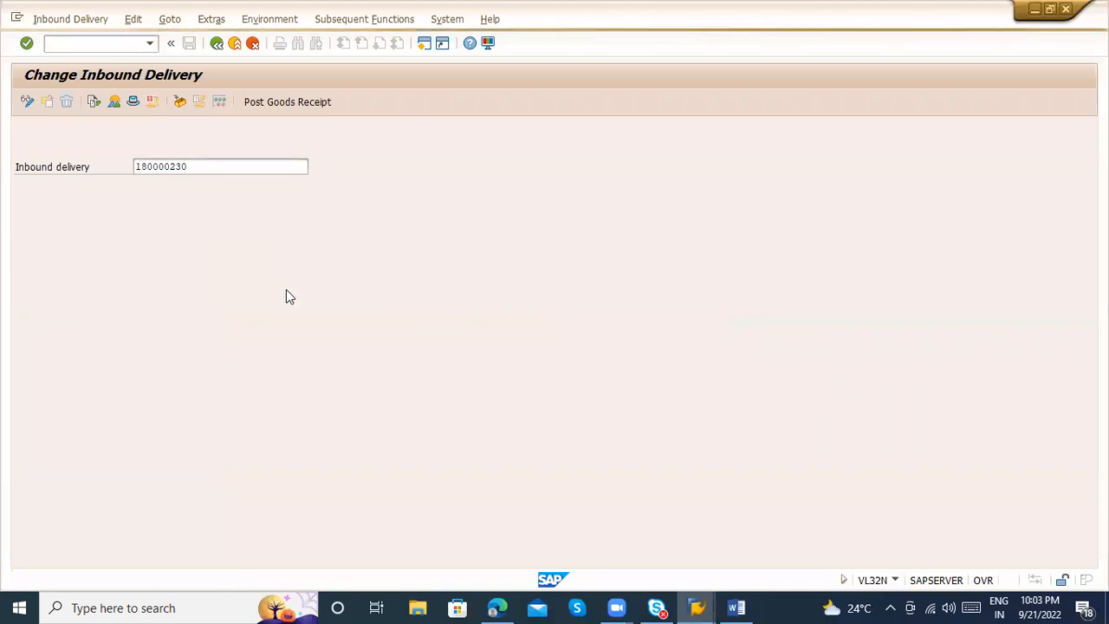
{"action": "left_click", "coordinate": [276, 310]}
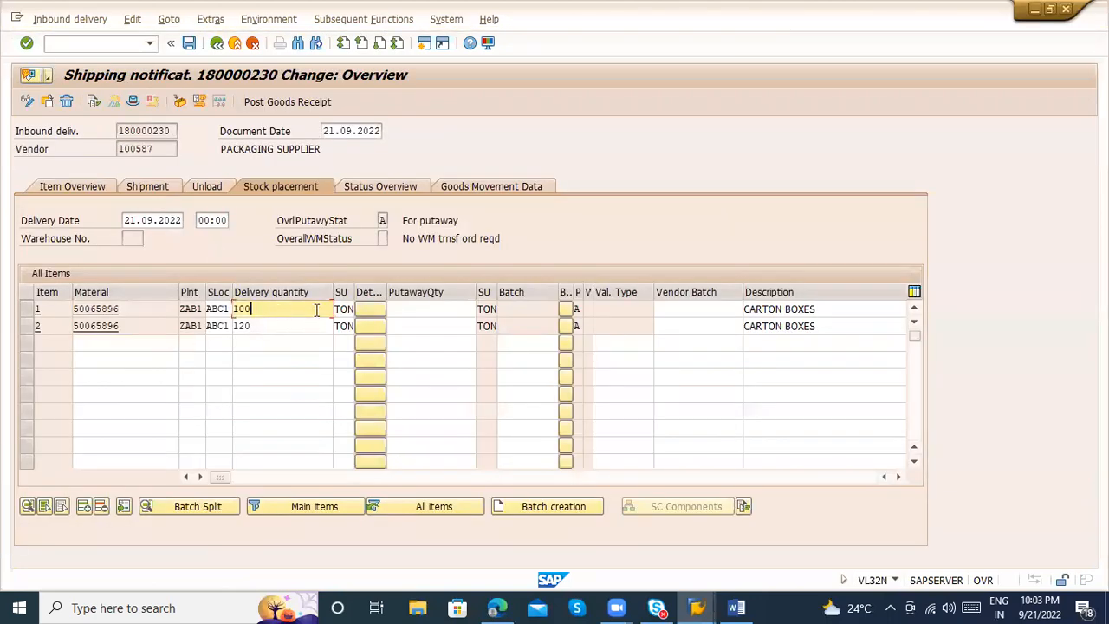
Try the subsequent function Output from Deliveries for the inbound delivery and return to the start screen
{"action": "left_click", "coordinate": [363, 19]}
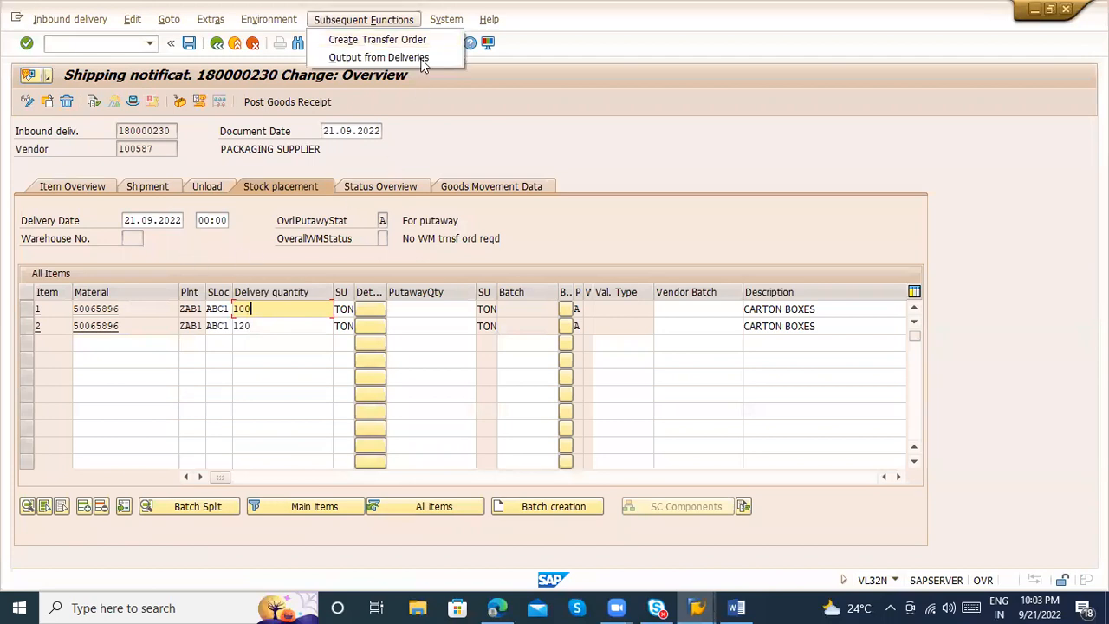
{"action": "left_click", "coordinate": [375, 58]}
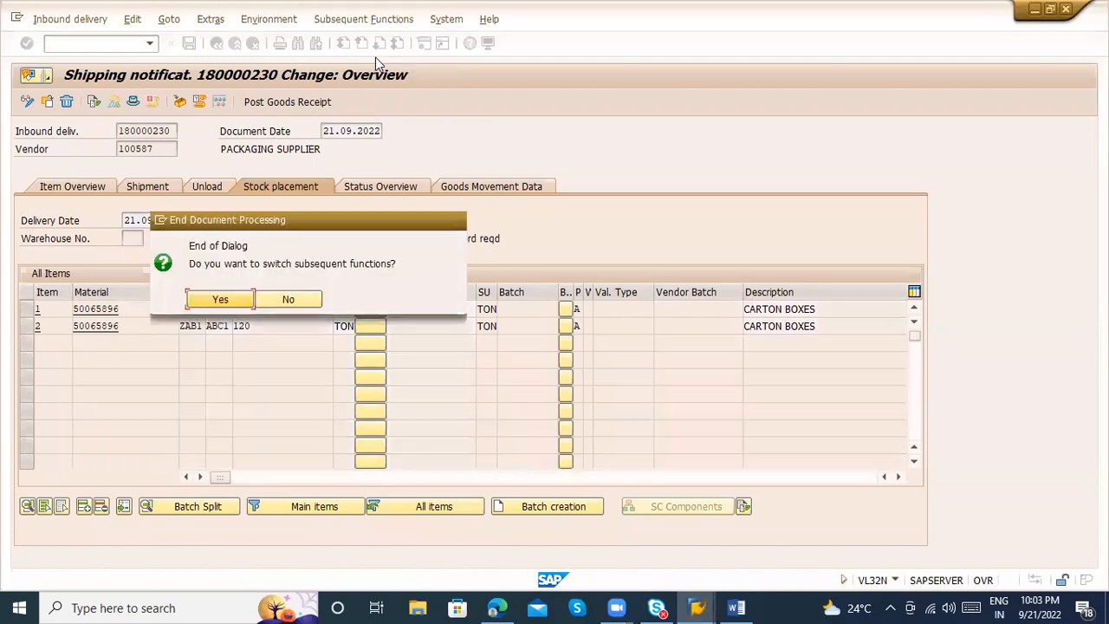
{"action": "left_click", "coordinate": [221, 300]}
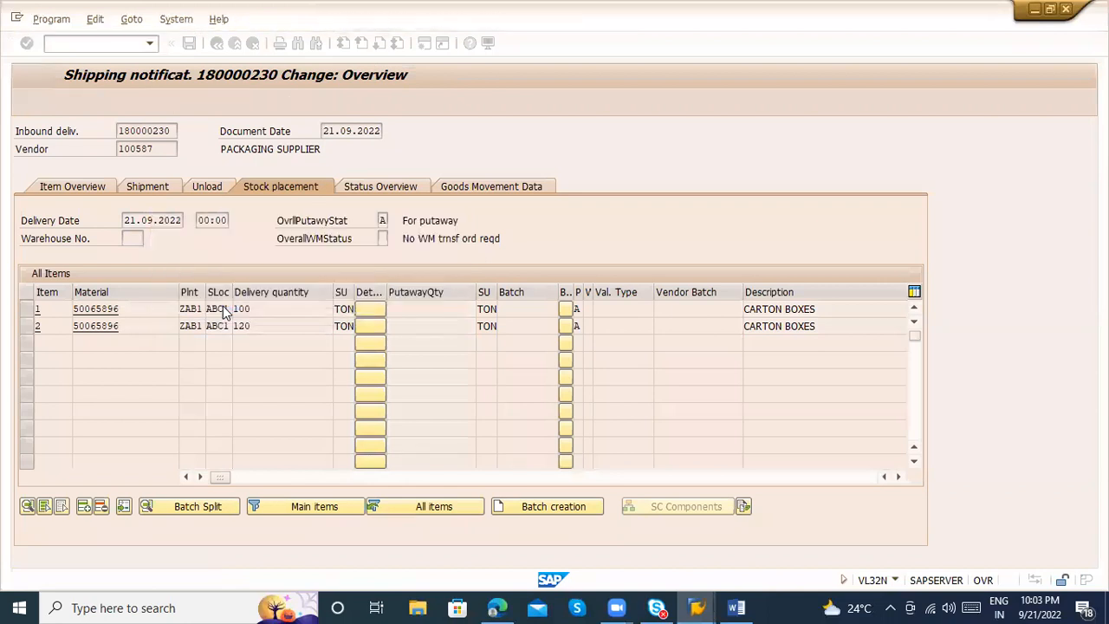
{"action": "left_click", "coordinate": [27, 101]}
{"action": "left_click", "coordinate": [218, 43]}
Start transaction VL32N and open the same inbound delivery in change mode
{"action": "type", "text": "vl32n"}
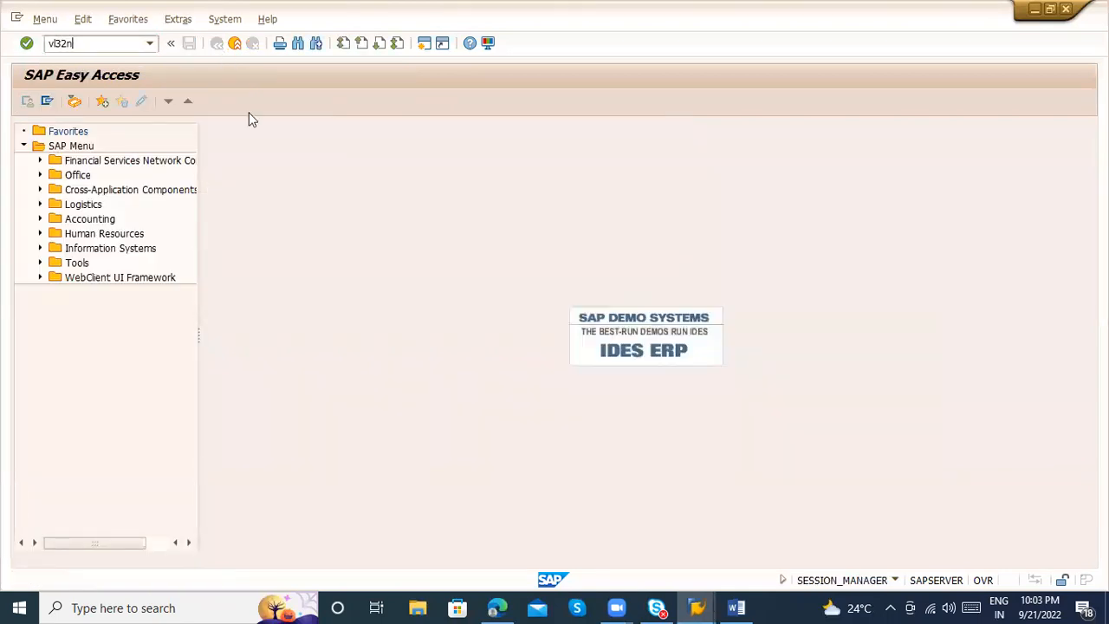
{"action": "key", "text": "Return"}
{"action": "key", "text": "ctrl+c"}
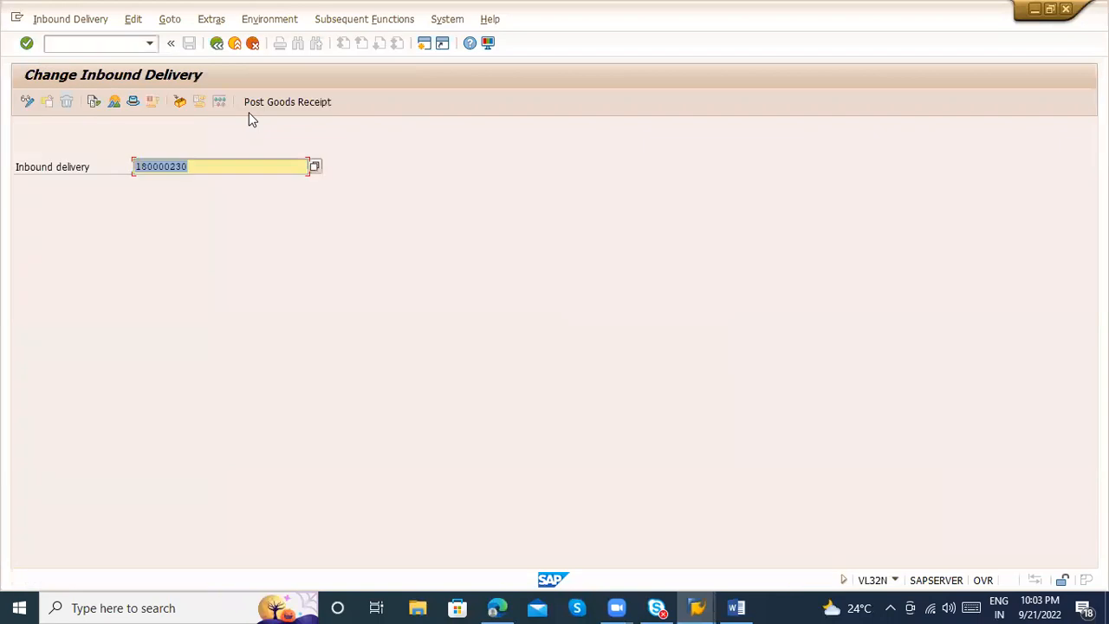
{"action": "left_click", "coordinate": [230, 161]}
{"action": "key", "text": "Return"}
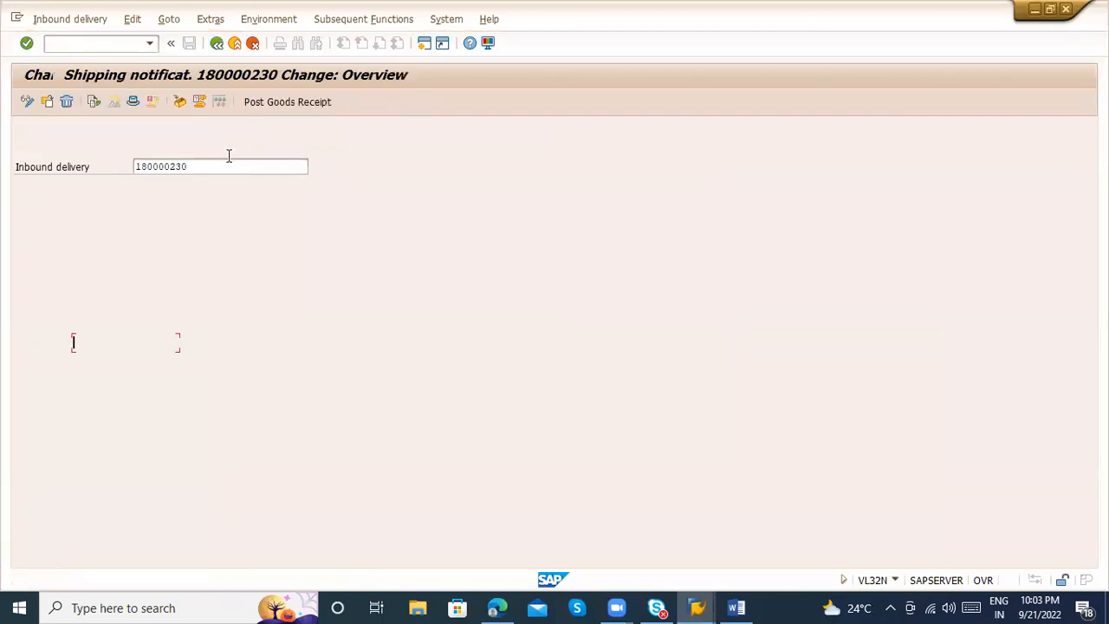
Review the output types allowed for the inbound delivery in its delivery output, and return to the delivery overview
{"action": "left_click", "coordinate": [166, 19]}
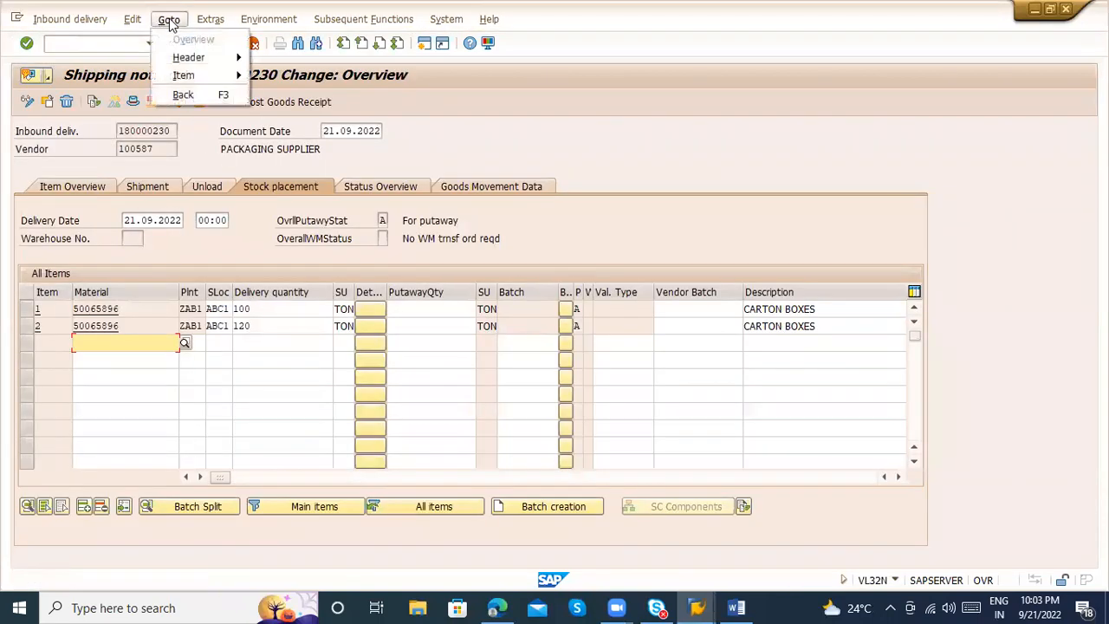
{"action": "left_click", "coordinate": [206, 19]}
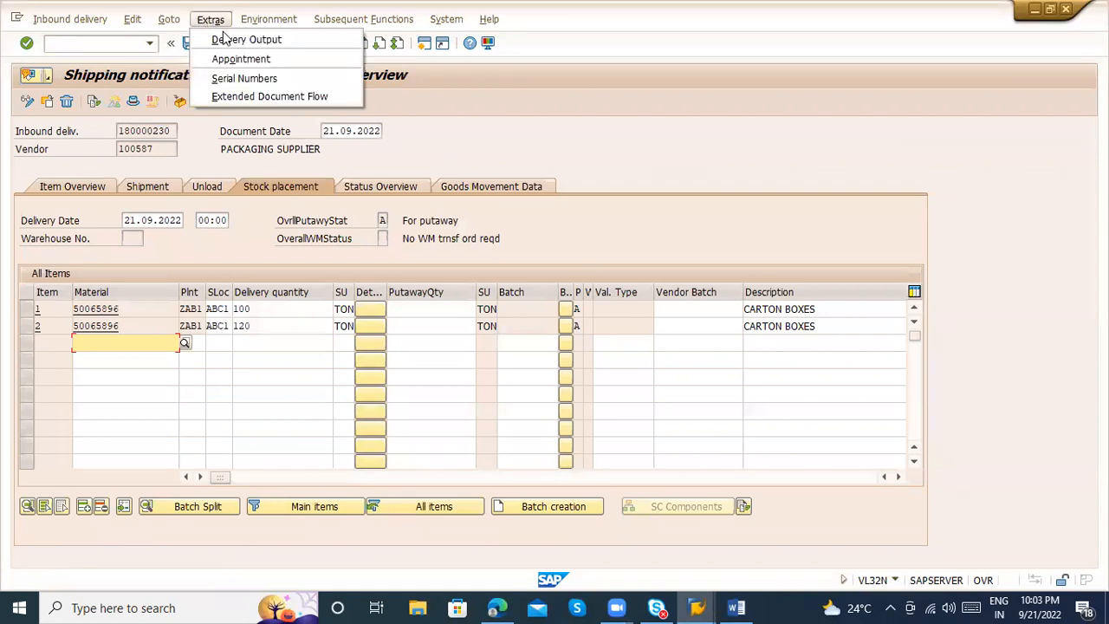
{"action": "left_click", "coordinate": [219, 39]}
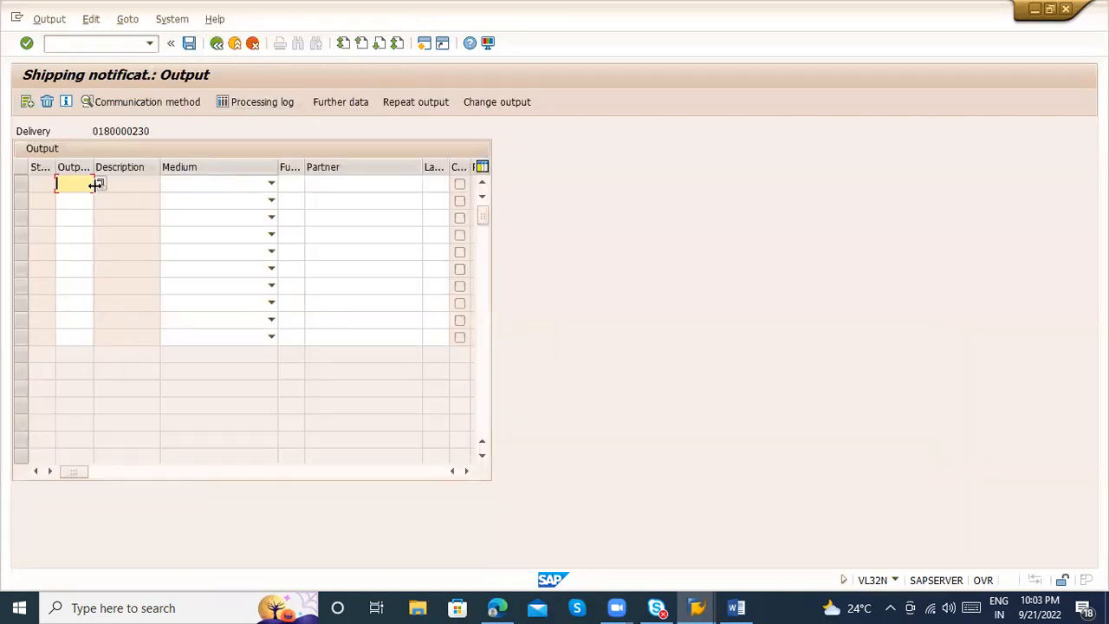
{"action": "left_click", "coordinate": [98, 184]}
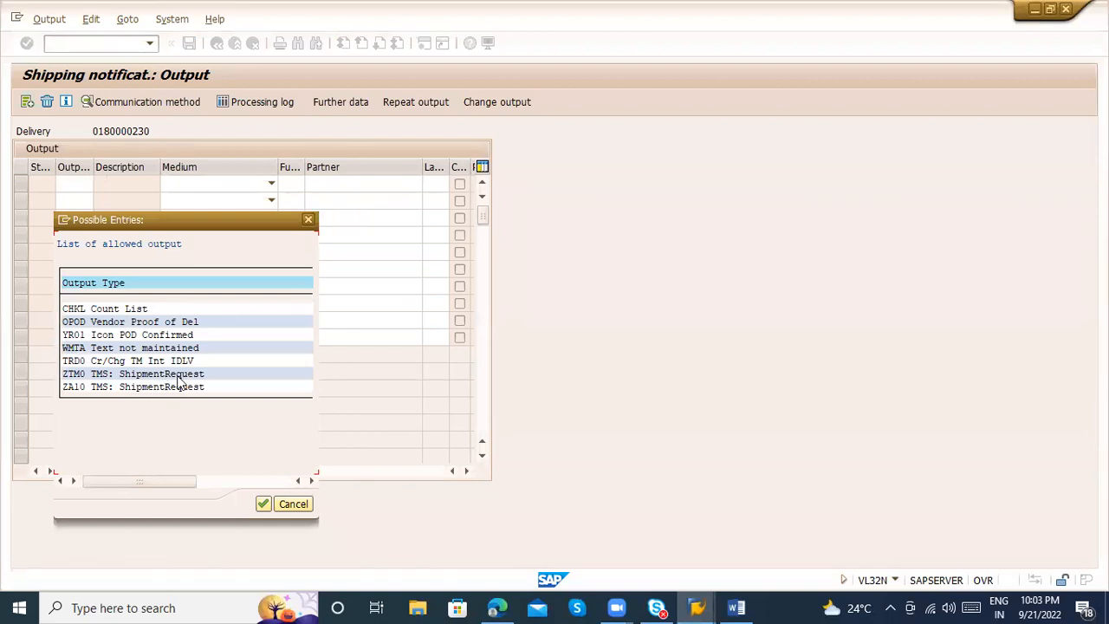
{"action": "key", "text": "Escape"}
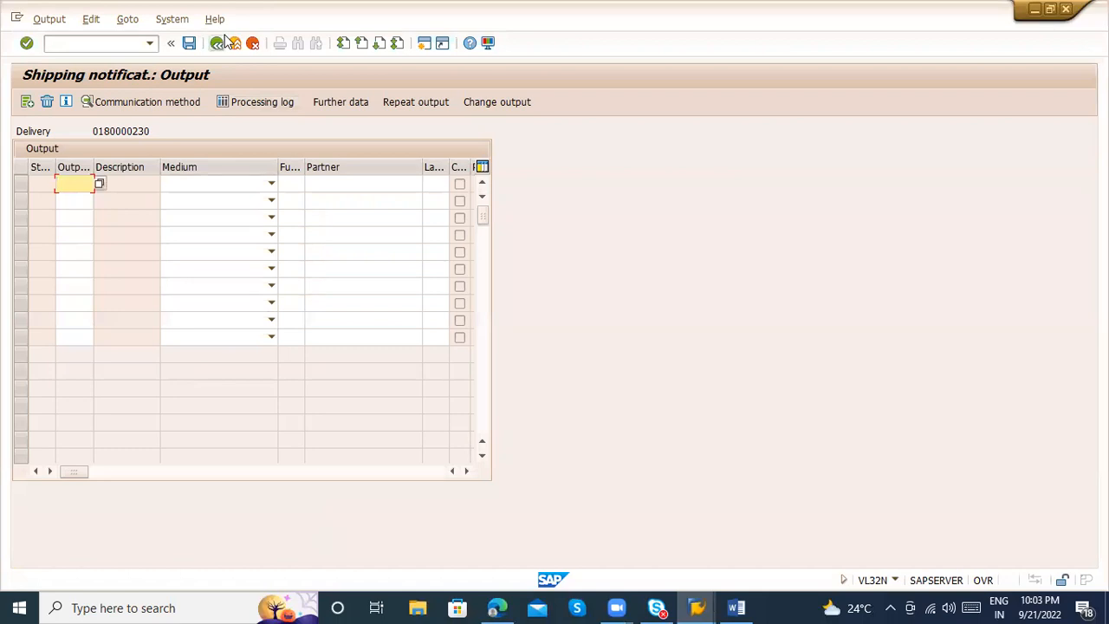
{"action": "left_click", "coordinate": [217, 42]}
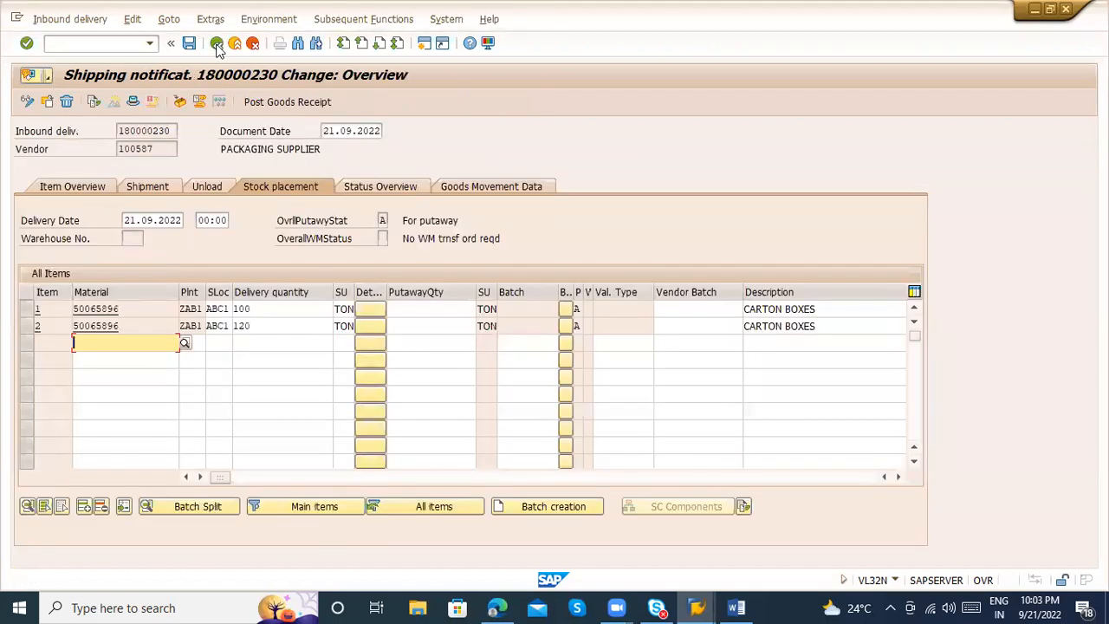
Leave the delivery, start transaction MIGO and set the goods receipt's reference document to R04 Inbound Delivery
{"action": "left_click", "coordinate": [218, 44]}
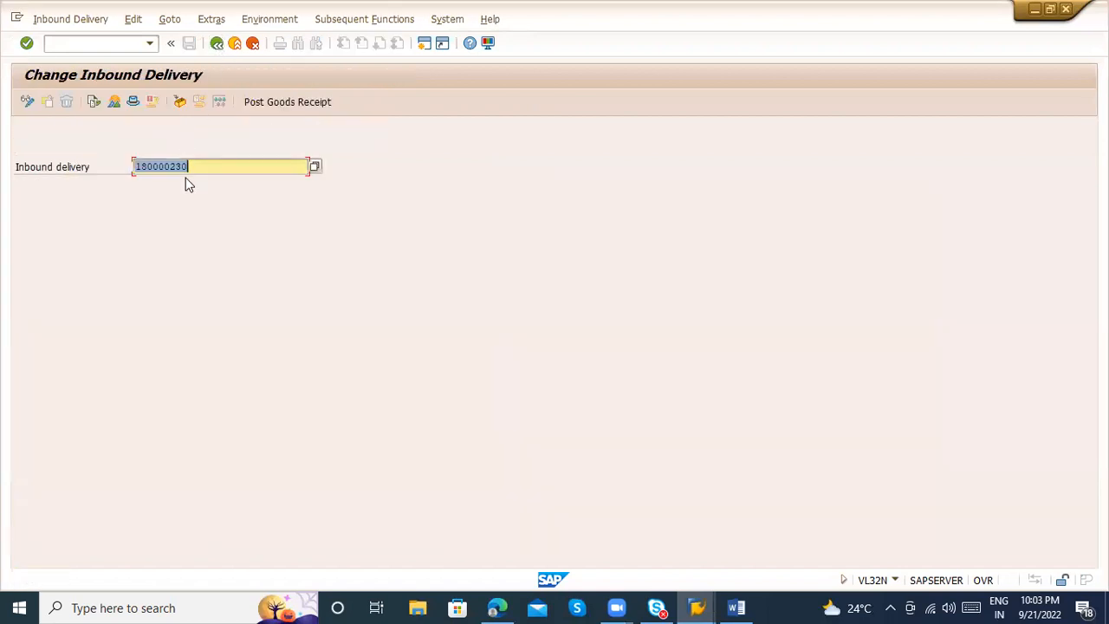
{"action": "left_click", "coordinate": [86, 43]}
{"action": "type", "text": "/nmi"}
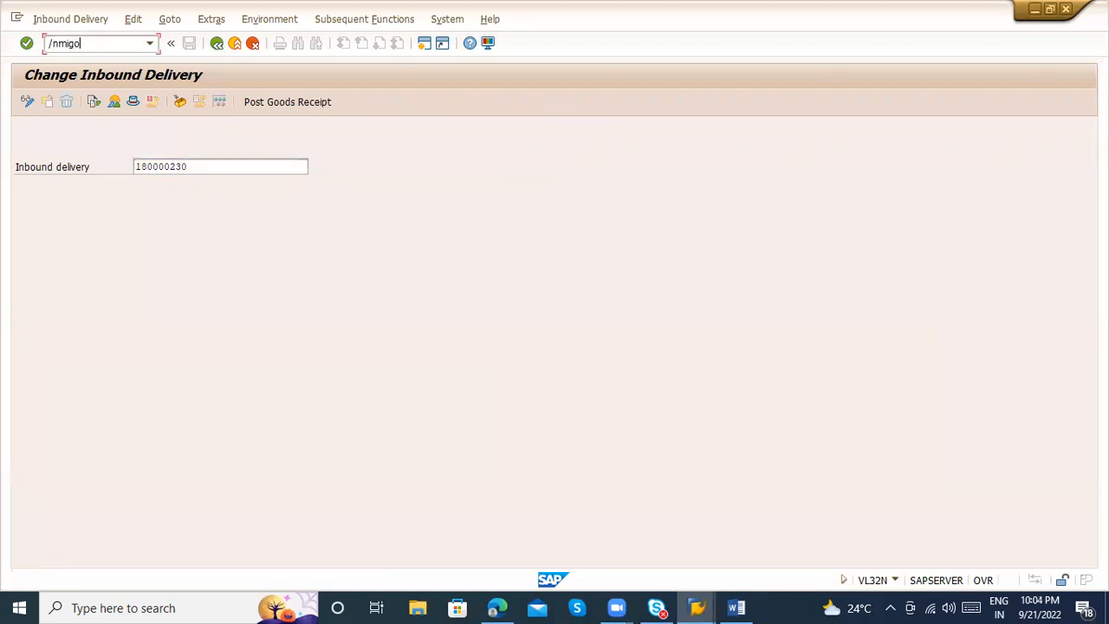
{"action": "type", "text": "go"}
{"action": "key", "text": "Return"}
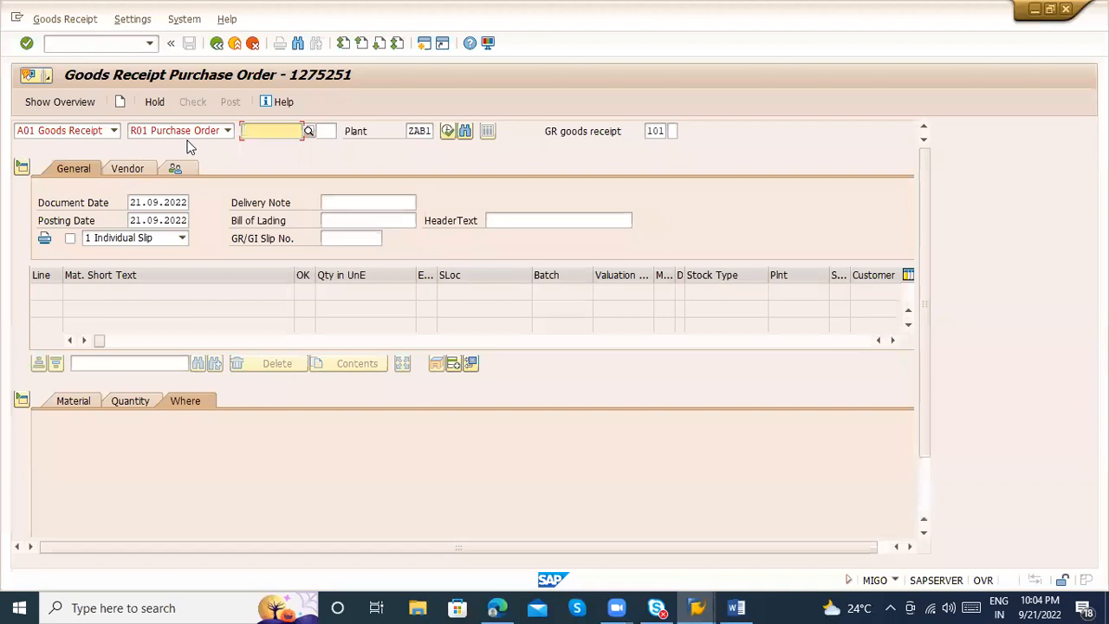
{"action": "left_click", "coordinate": [172, 131]}
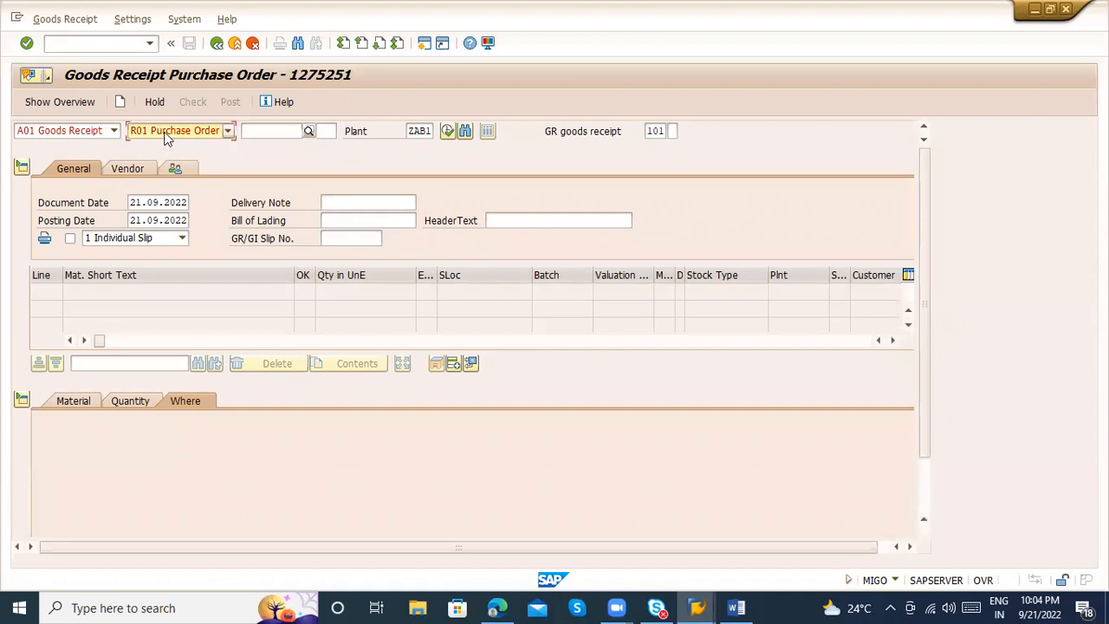
{"action": "left_click", "coordinate": [168, 173]}
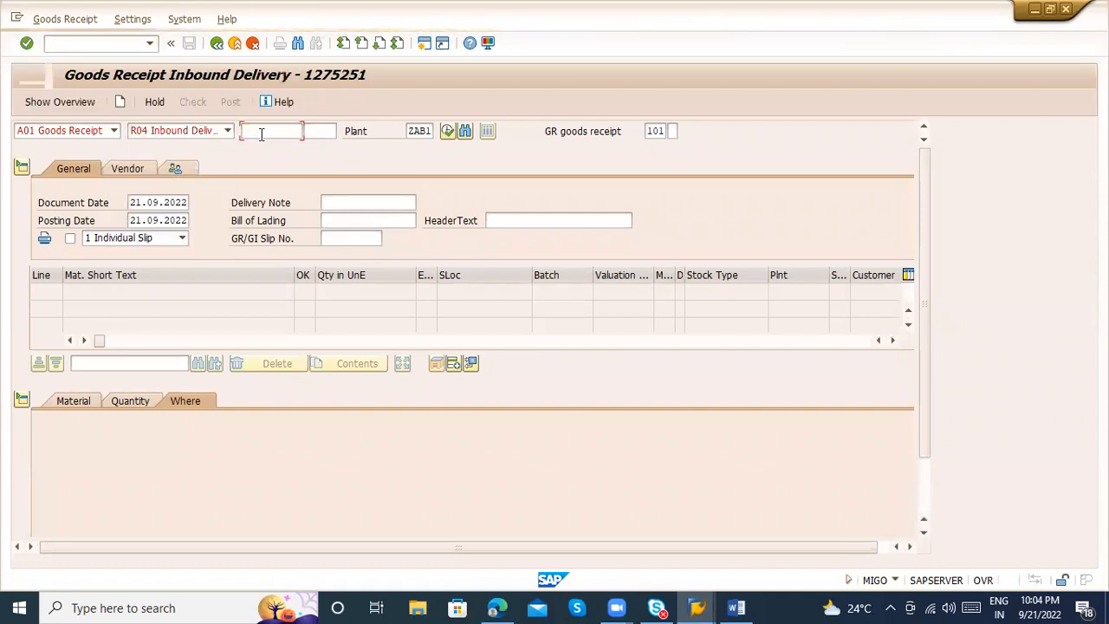
Load the copied inbound delivery into the goods receipt and open the purchase order behind its first item
{"action": "key", "text": "ctrl+v"}
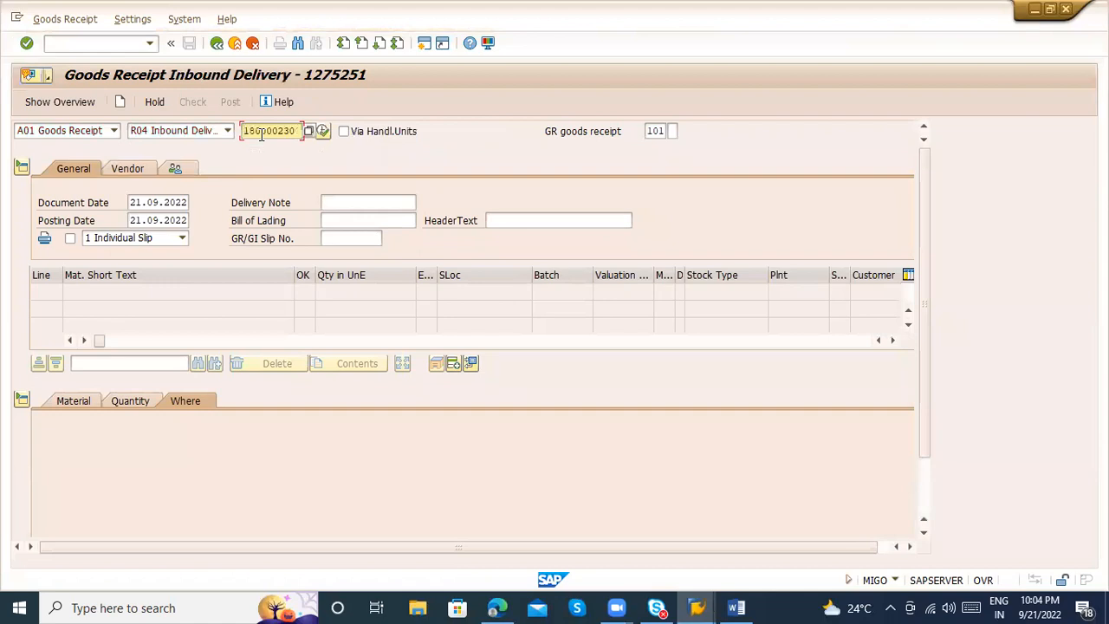
{"action": "key", "text": "Return"}
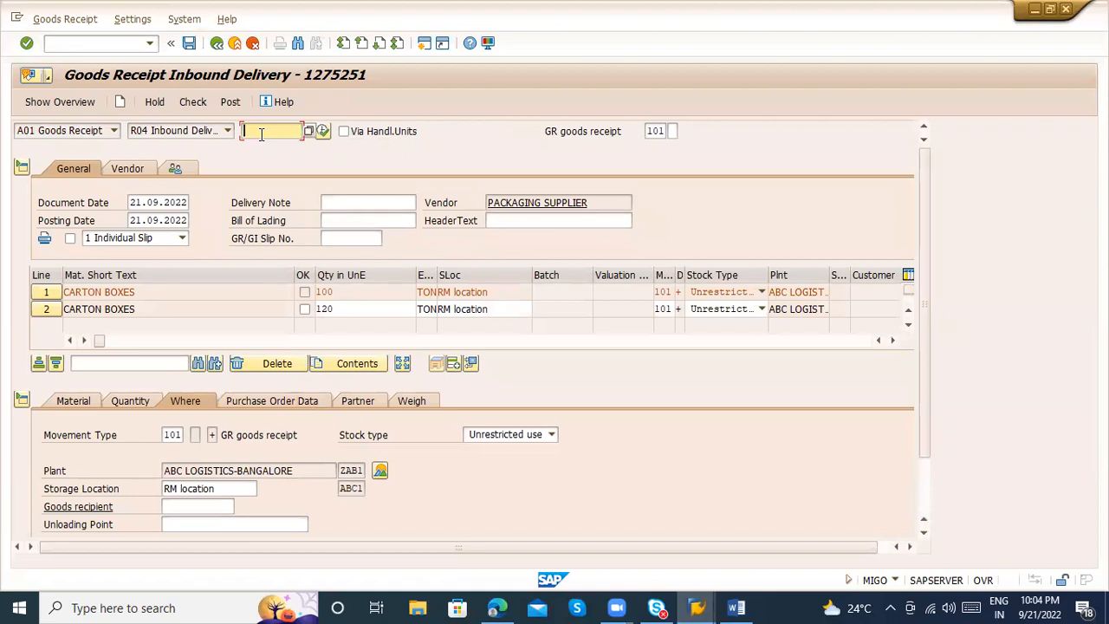
{"action": "left_click", "coordinate": [266, 401]}
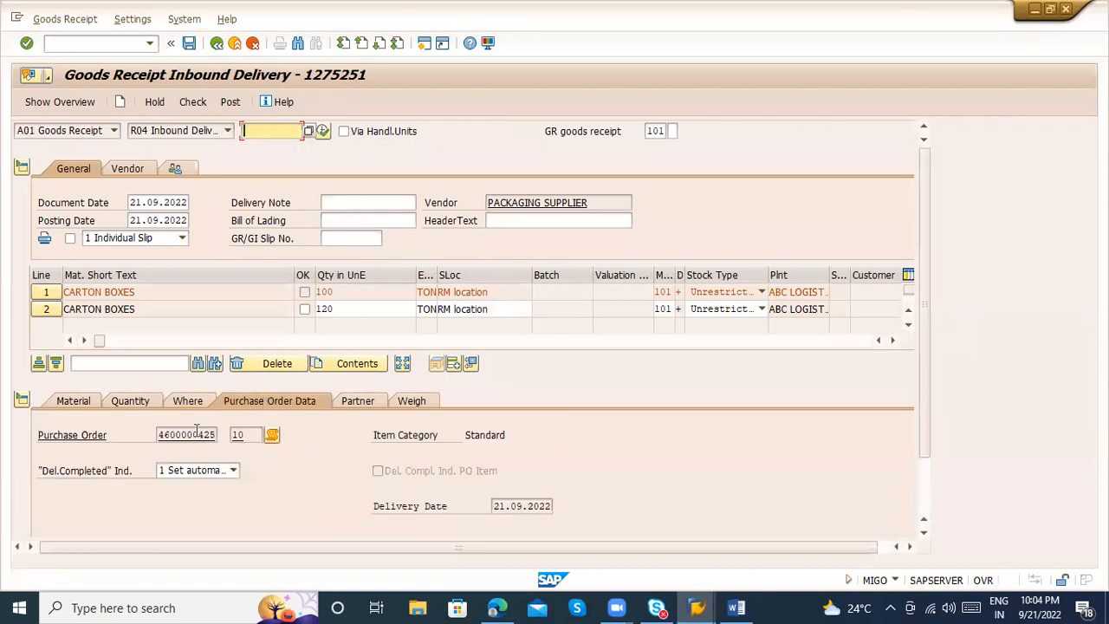
{"action": "double_click", "coordinate": [199, 433]}
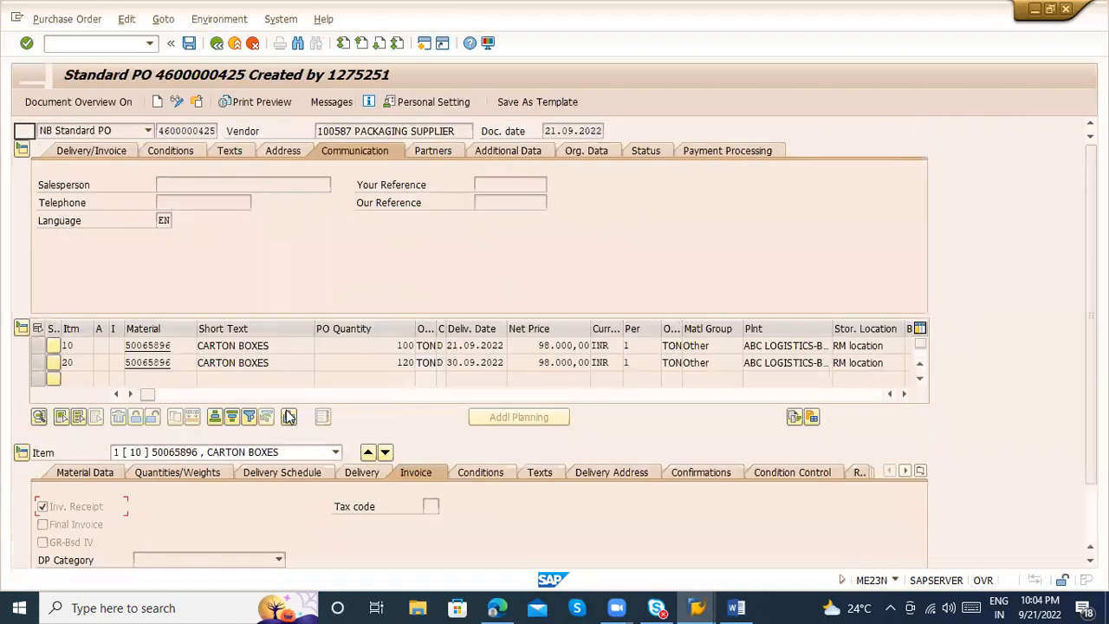
Review the confirmation control and linked inbound delivery in the purchase order item's confirmations, and return to the goods receipt
{"action": "left_click", "coordinate": [706, 475]}
{"action": "left_click", "coordinate": [174, 350]}
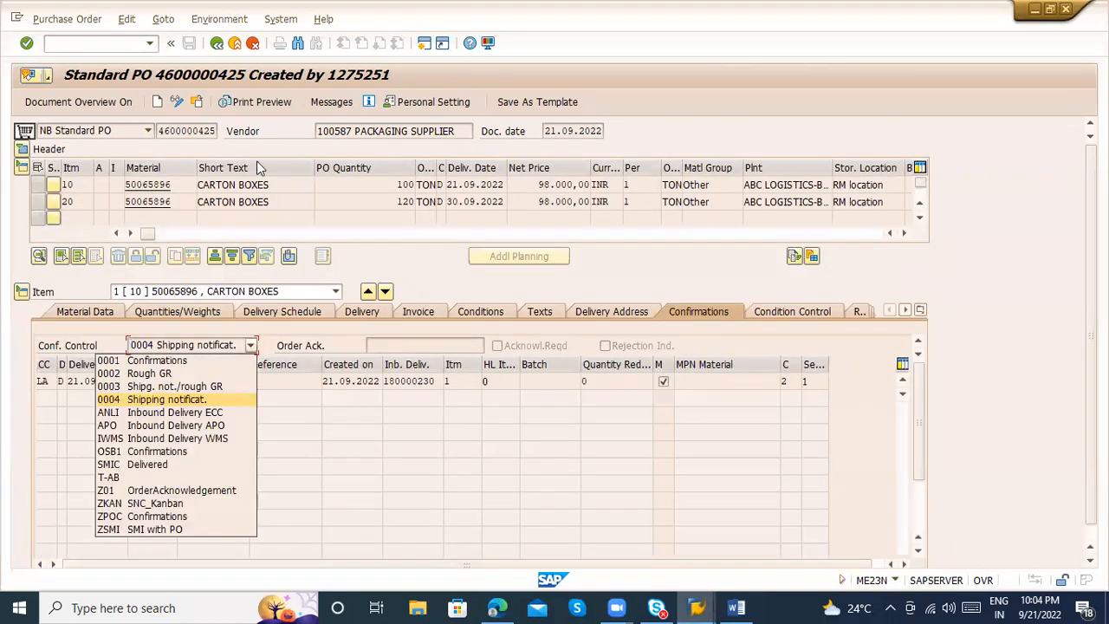
{"action": "left_click", "coordinate": [388, 380]}
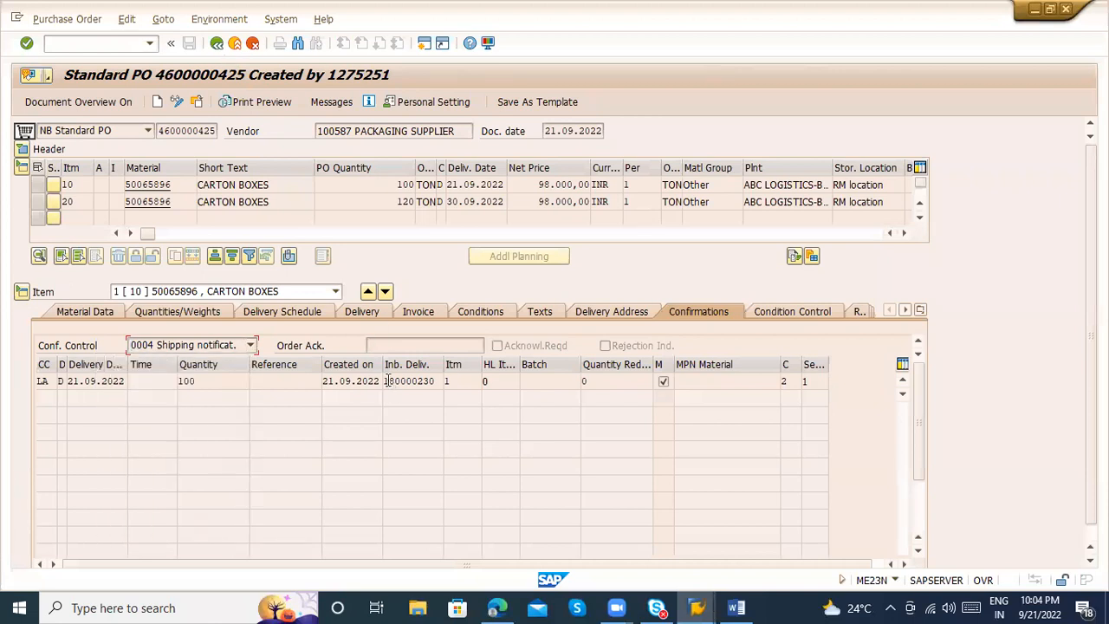
{"action": "left_click", "coordinate": [131, 345]}
{"action": "left_click", "coordinate": [222, 50]}
{"action": "double_click", "coordinate": [428, 385]}
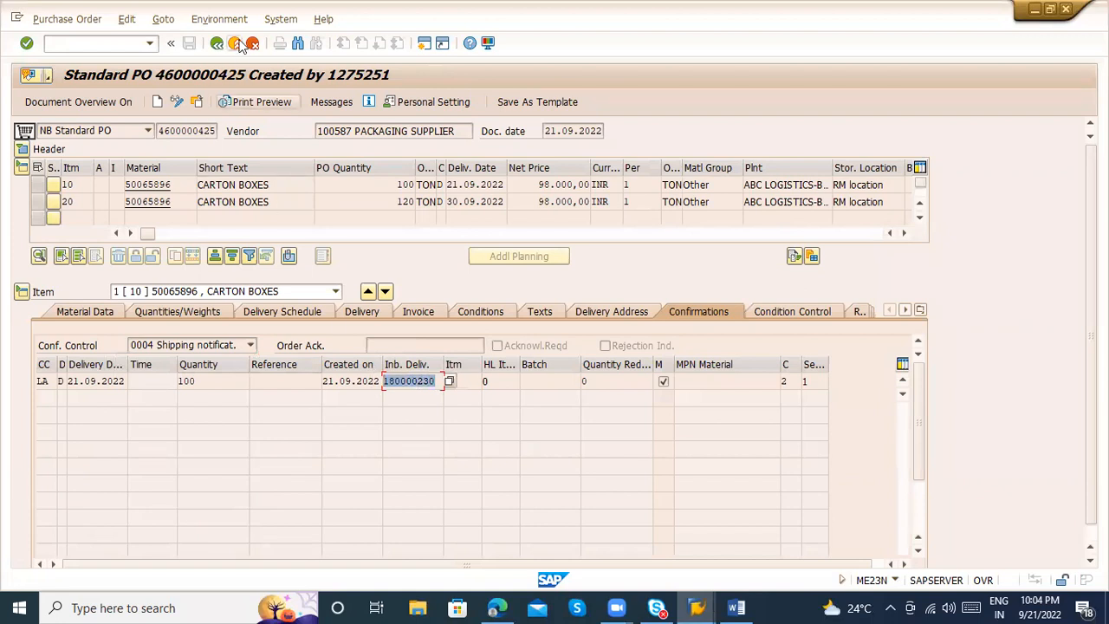
{"action": "left_click", "coordinate": [217, 43]}
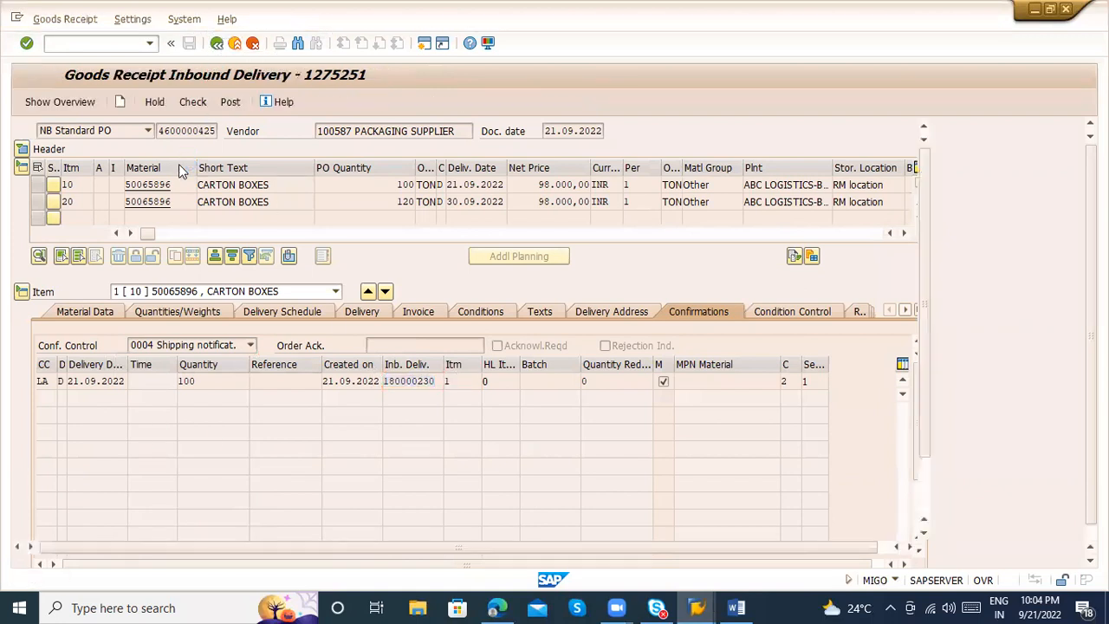
{"action": "left_click", "coordinate": [195, 130]}
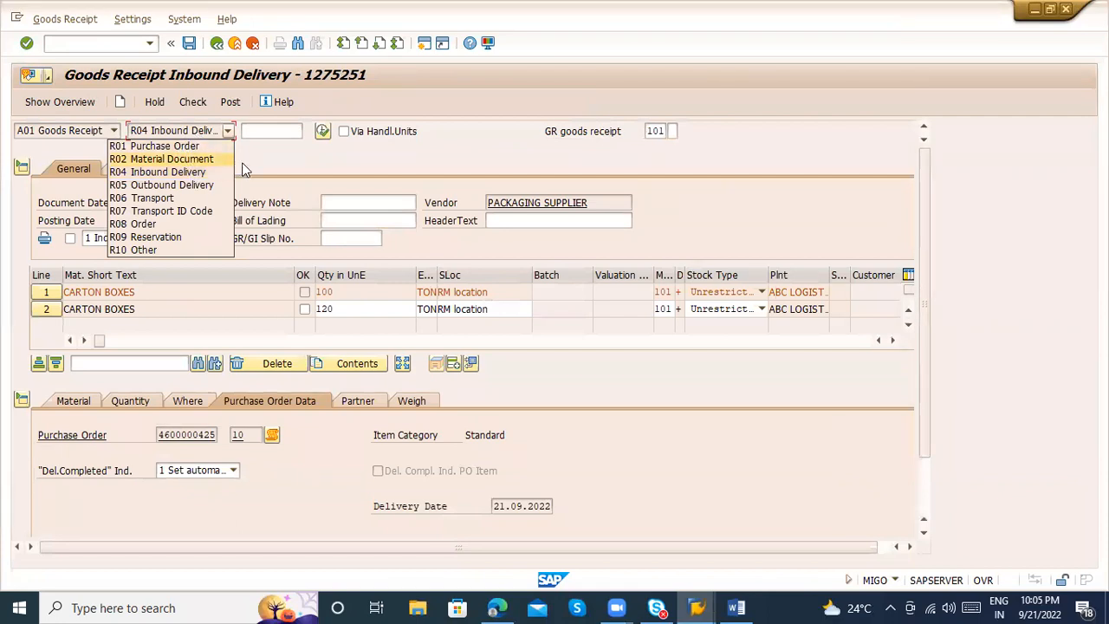
{"action": "left_click", "coordinate": [274, 167]}
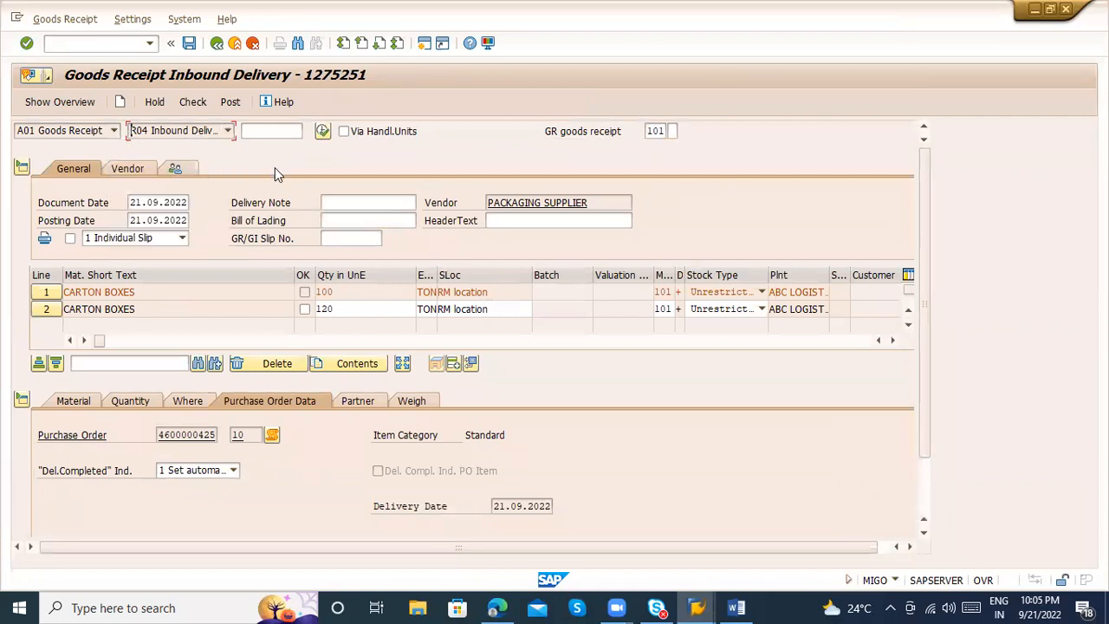
Mark both carton box items of the goods receipt as Item OK
{"action": "left_click", "coordinate": [304, 311]}
{"action": "left_click", "coordinate": [927, 494]}
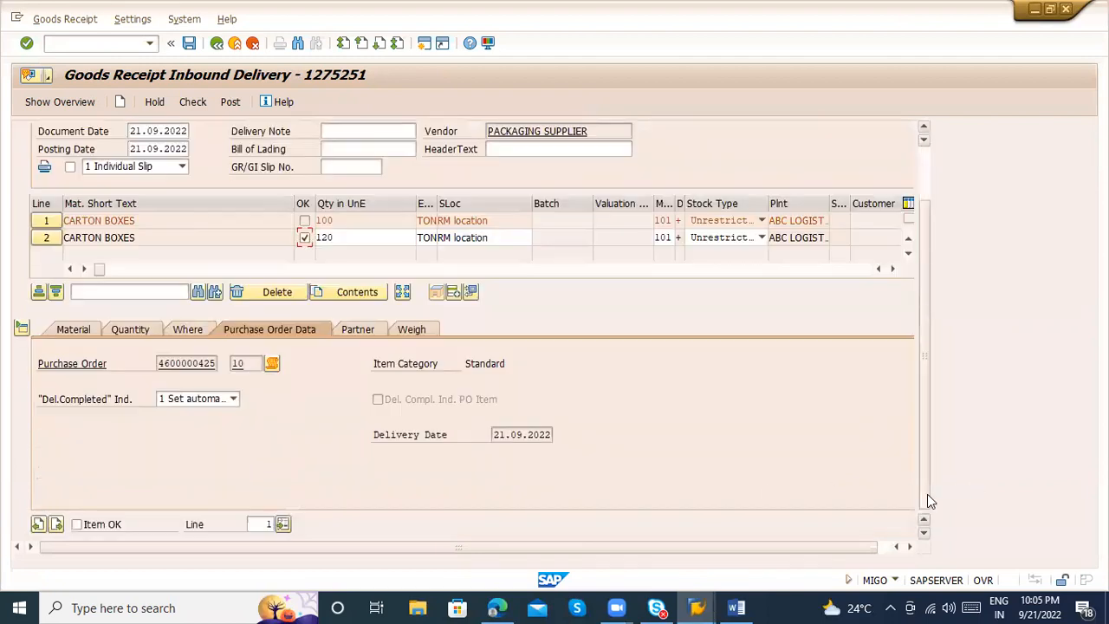
{"action": "left_click", "coordinate": [76, 525]}
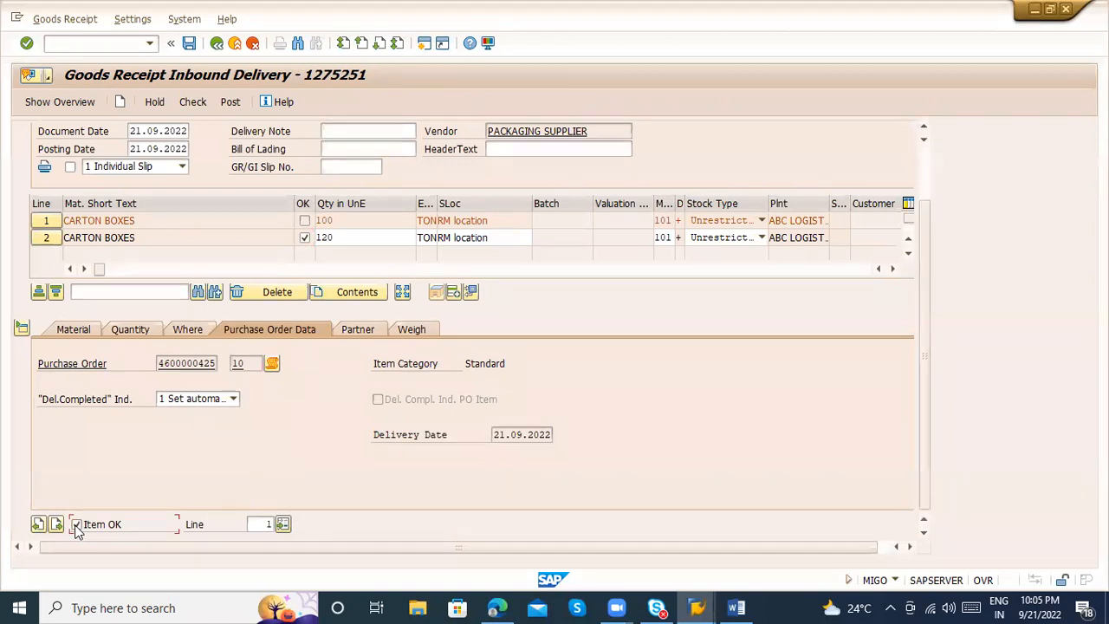
Set the quantity in unit of entry of the first item to 50 TON
{"action": "left_click", "coordinate": [130, 334]}
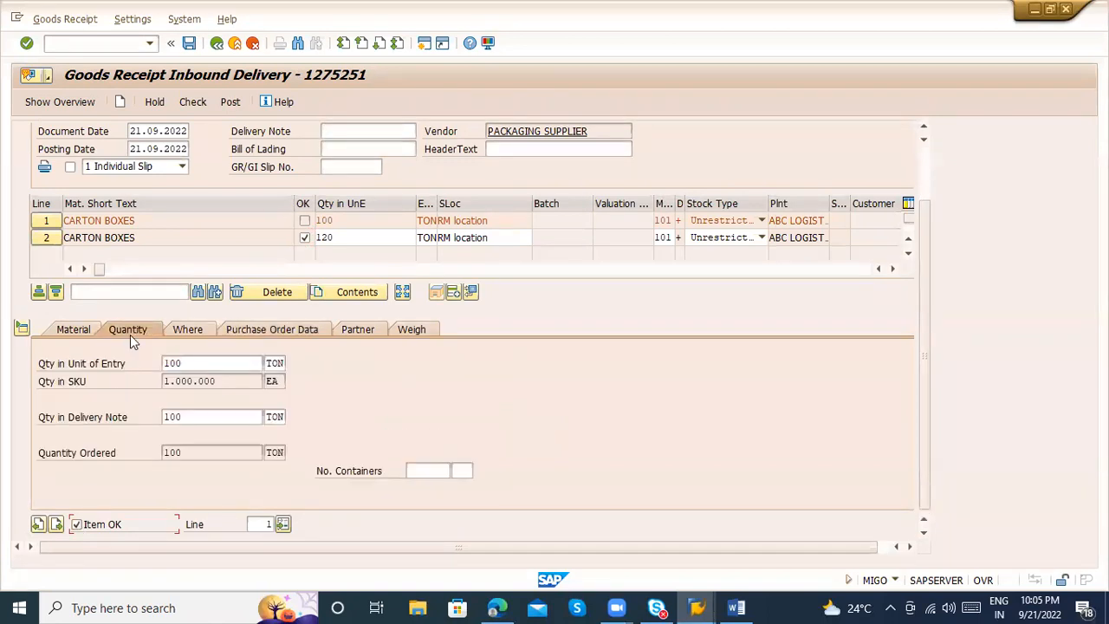
{"action": "left_click", "coordinate": [197, 362]}
{"action": "key", "text": "BackSpace"}
{"action": "key", "text": "BackSpace"}
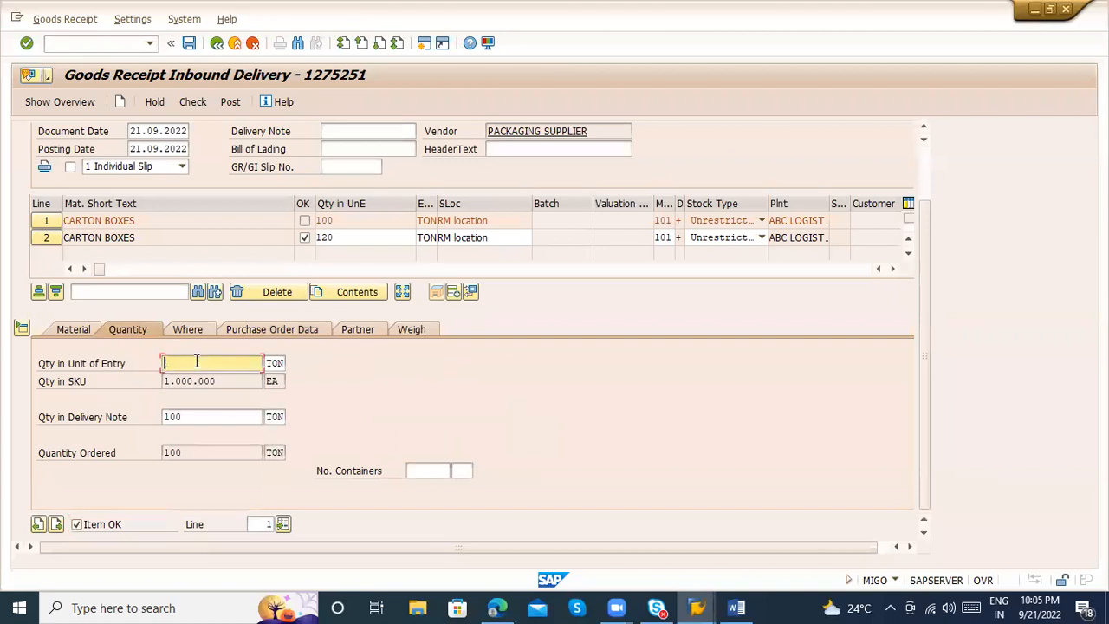
{"action": "type", "text": "50"}
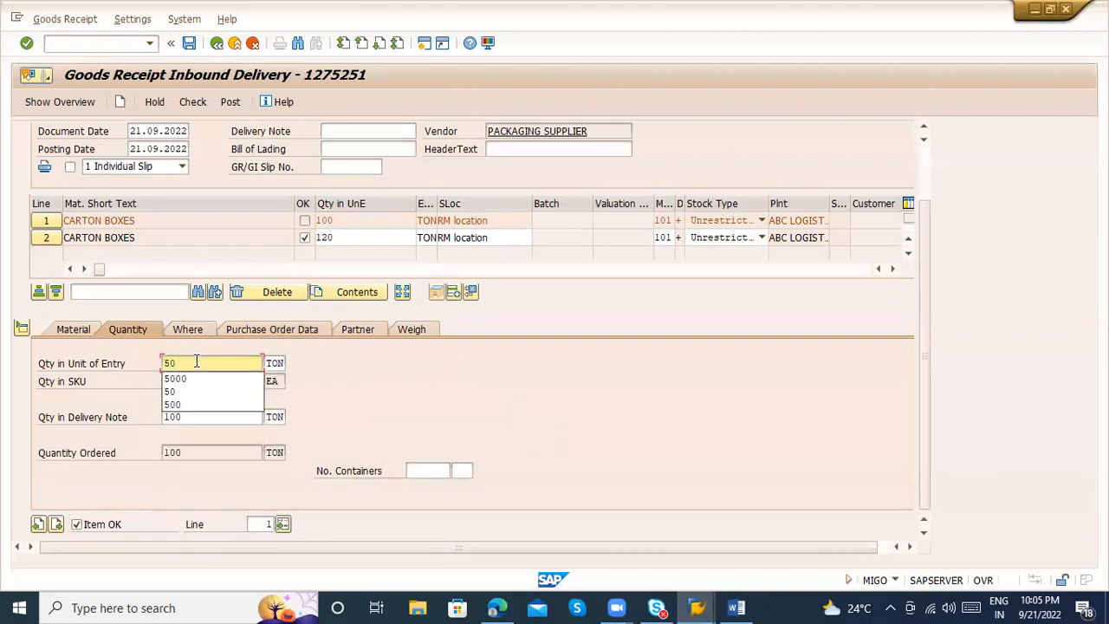
{"action": "key", "text": "Return"}
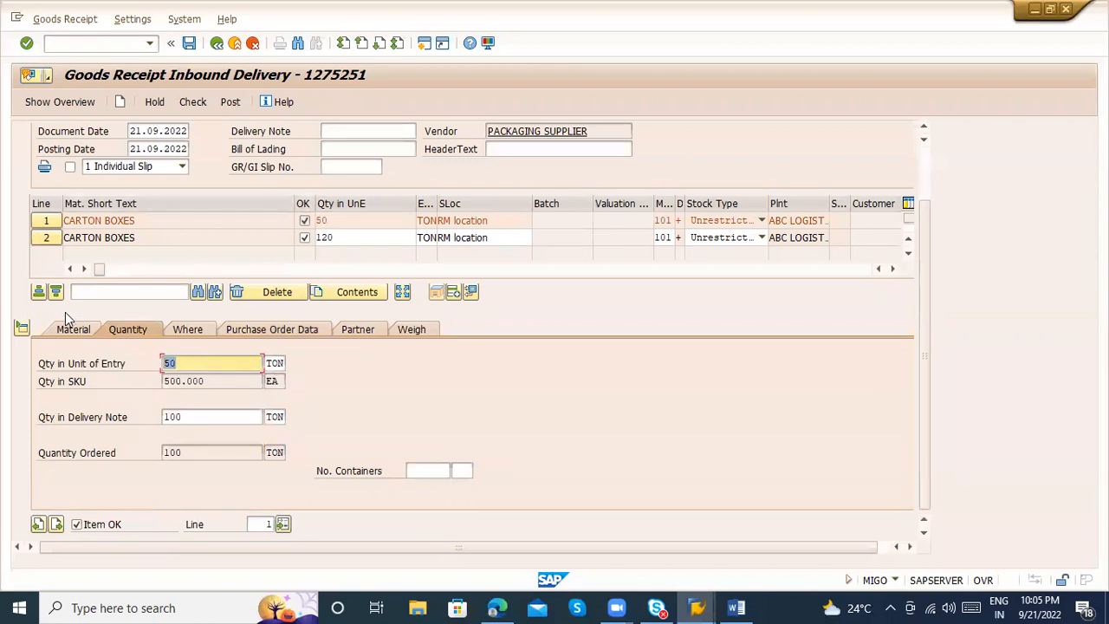
Set the quantity in unit of entry of the second item to 60 TON
{"action": "left_click", "coordinate": [45, 238]}
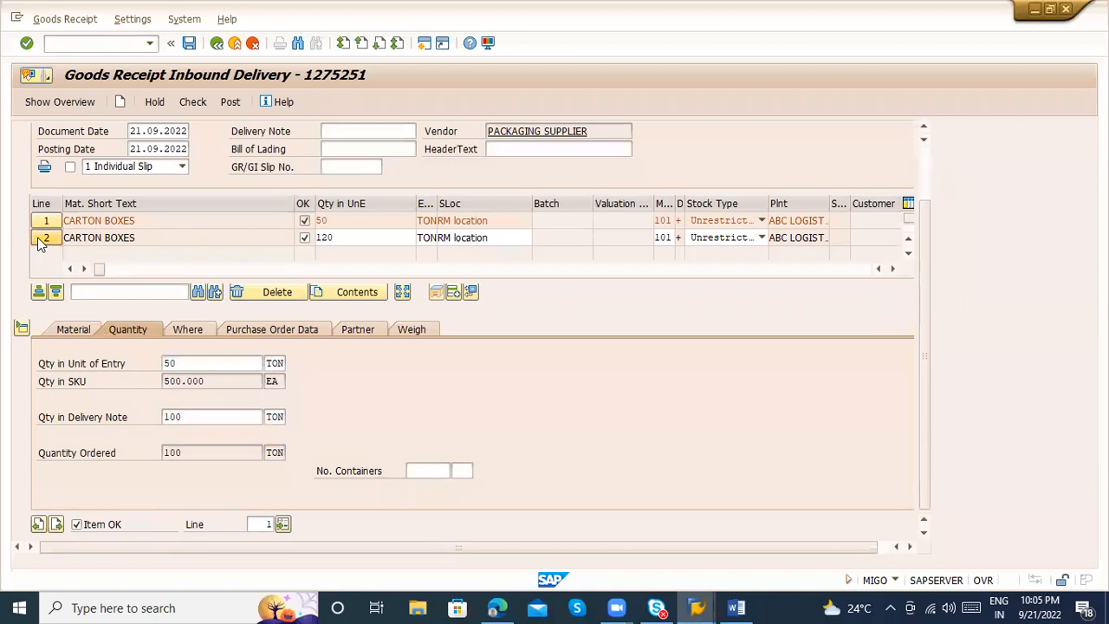
{"action": "left_click", "coordinate": [197, 358]}
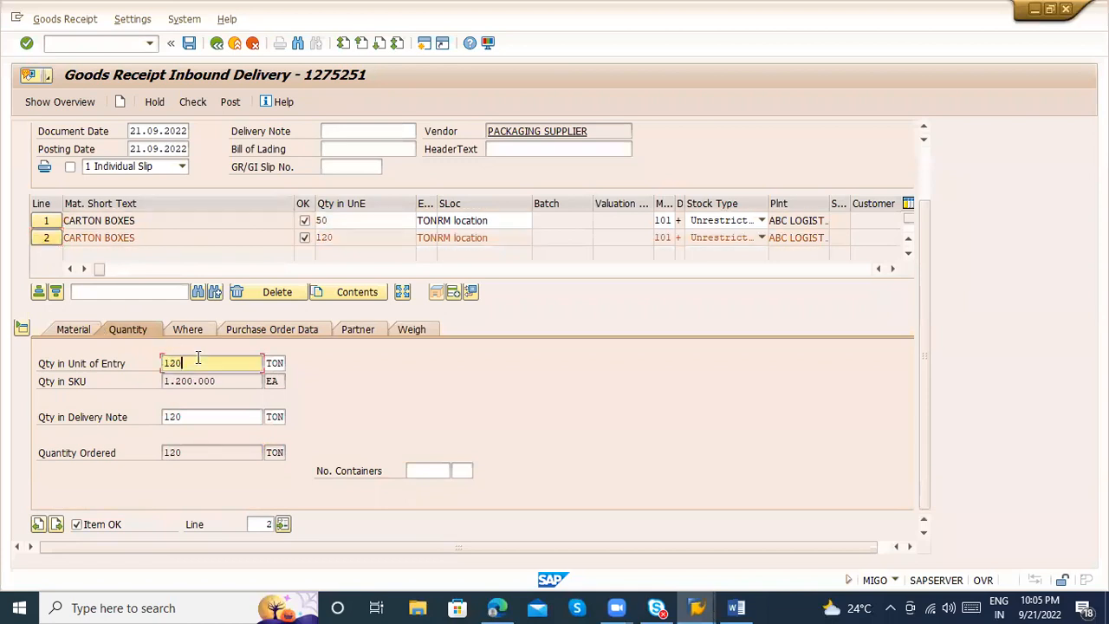
{"action": "key", "text": "BackSpace"}
{"action": "key", "text": "BackSpace"}
{"action": "key", "text": "BackSpace"}
{"action": "type", "text": "60"}
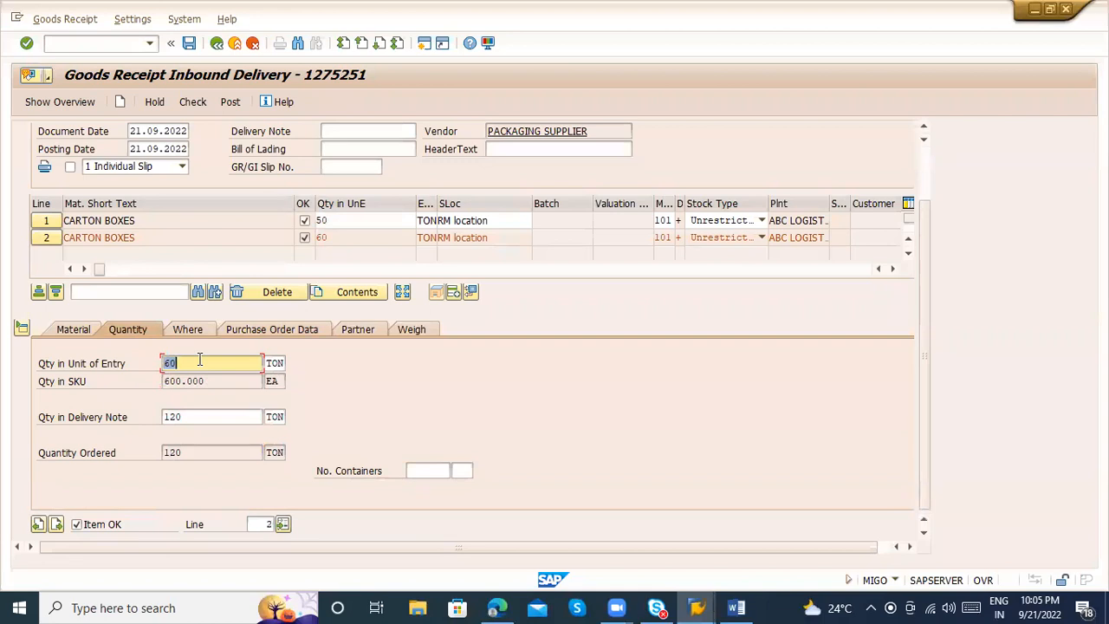
Check the goods receipt, read the long text of the first item's message, and close the log
{"action": "left_click", "coordinate": [197, 102]}
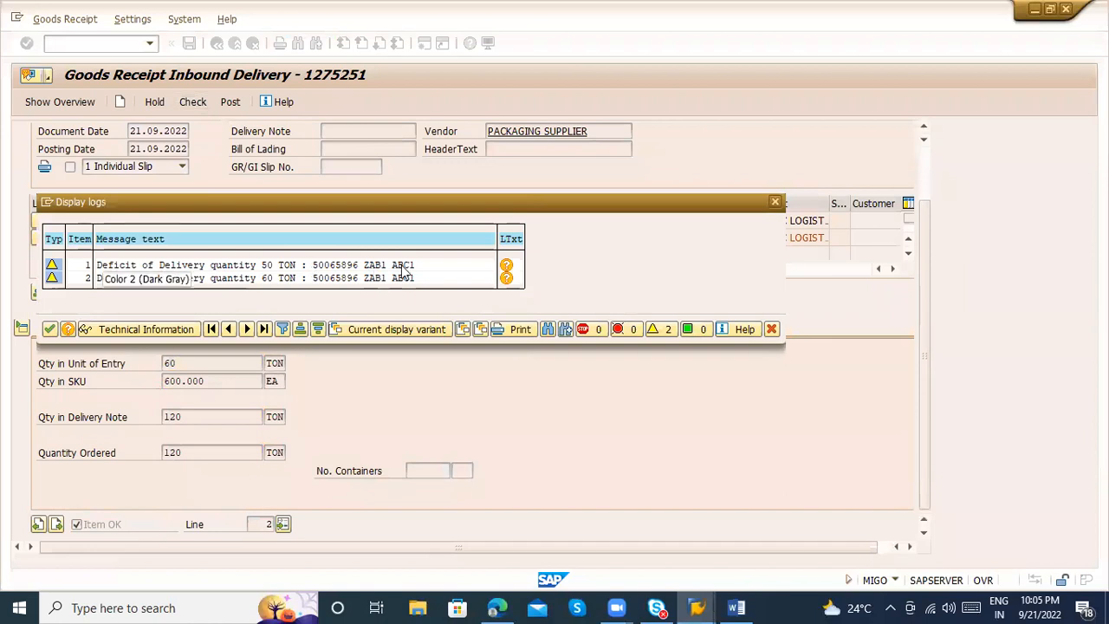
{"action": "left_click", "coordinate": [506, 267]}
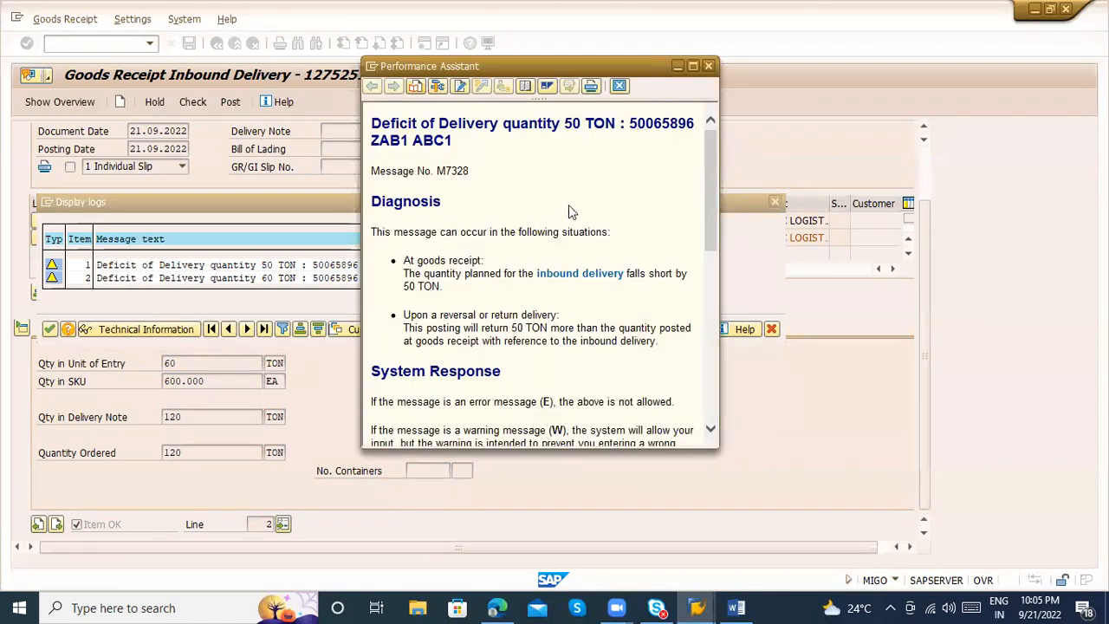
{"action": "left_click", "coordinate": [726, 302]}
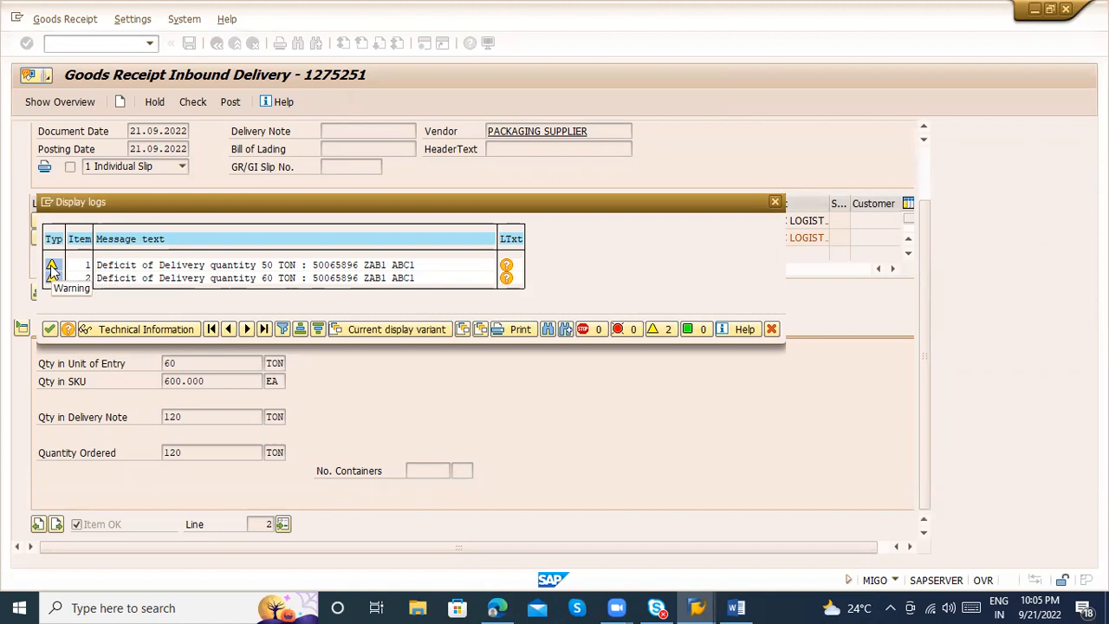
{"action": "key", "text": "Return"}
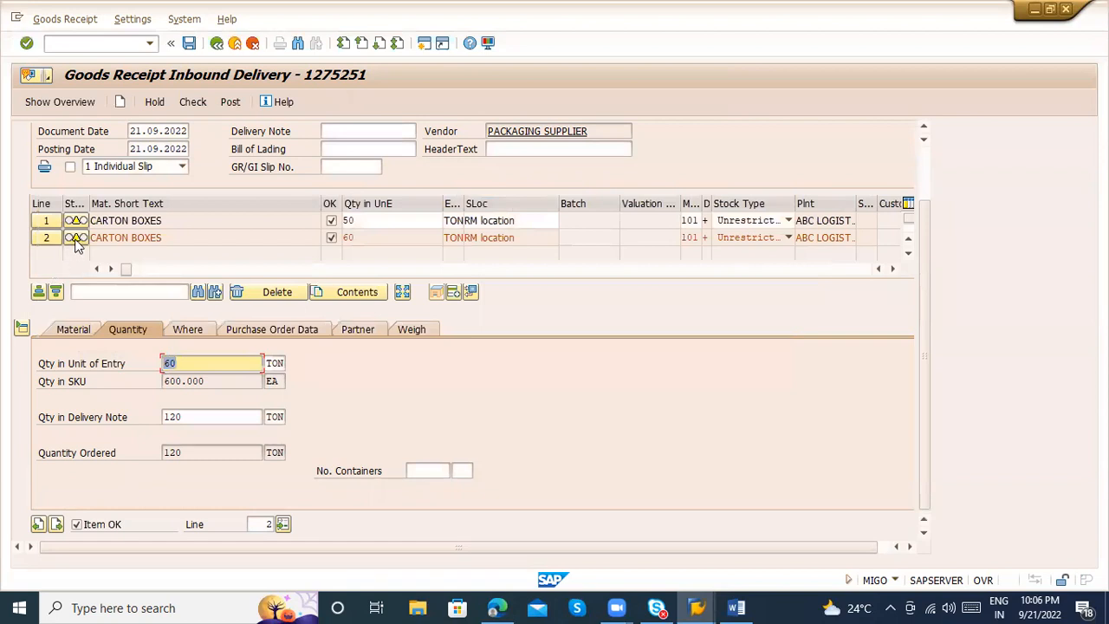
Review the second item's storage and material details, and compare its entry, delivery note and ordered quantities
{"action": "mouse_move", "coordinate": [75, 244]}
{"action": "left_click", "coordinate": [178, 333]}
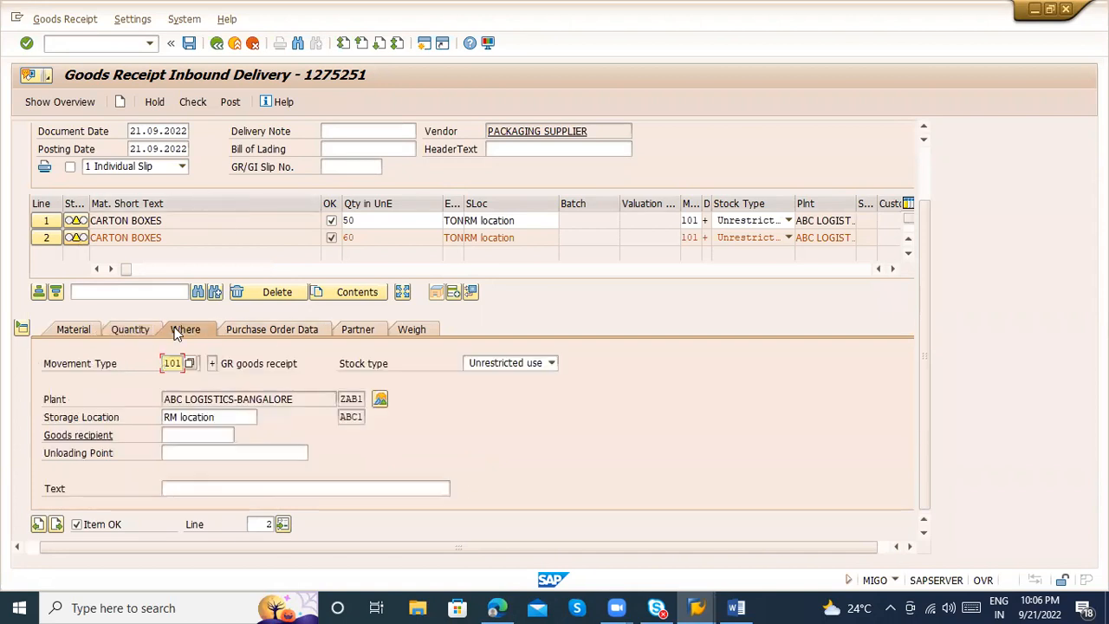
{"action": "left_click", "coordinate": [76, 331]}
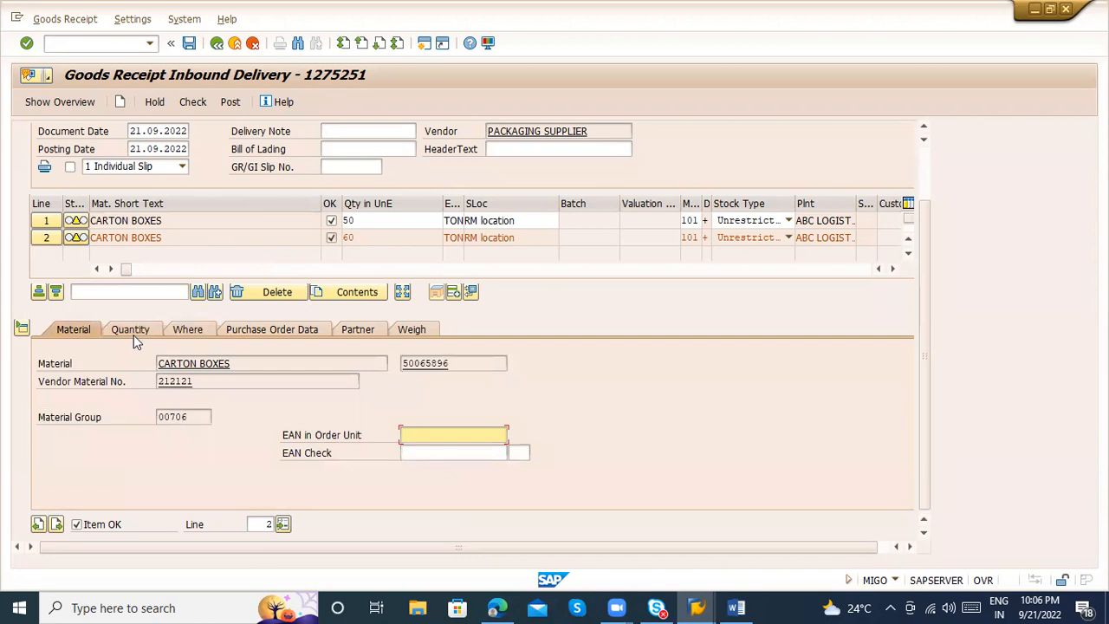
{"action": "left_click", "coordinate": [134, 334]}
{"action": "left_click_drag", "start_coordinate": [208, 447], "coordinate": [139, 449]}
{"action": "left_click_drag", "start_coordinate": [195, 362], "coordinate": [165, 363]}
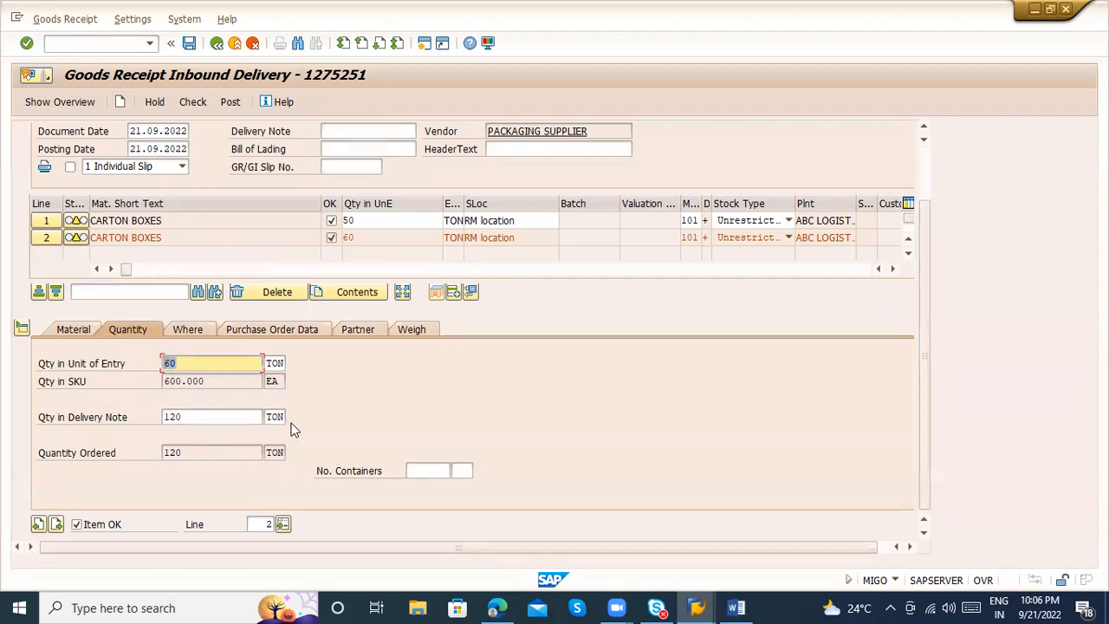
{"action": "left_click_drag", "start_coordinate": [218, 418], "coordinate": [161, 417]}
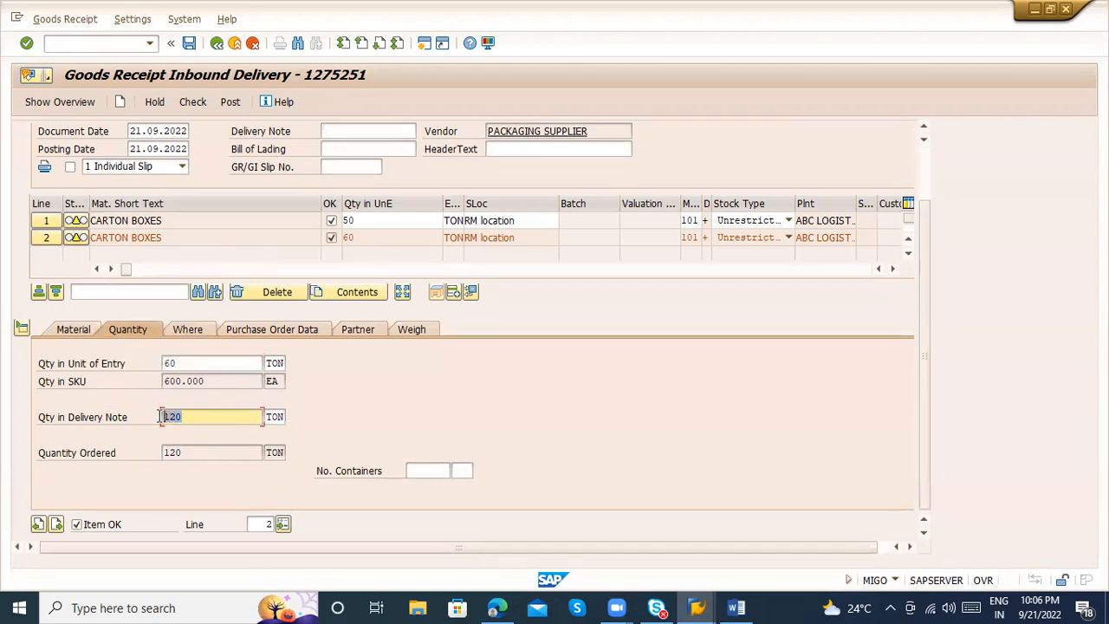
{"action": "left_click", "coordinate": [186, 416]}
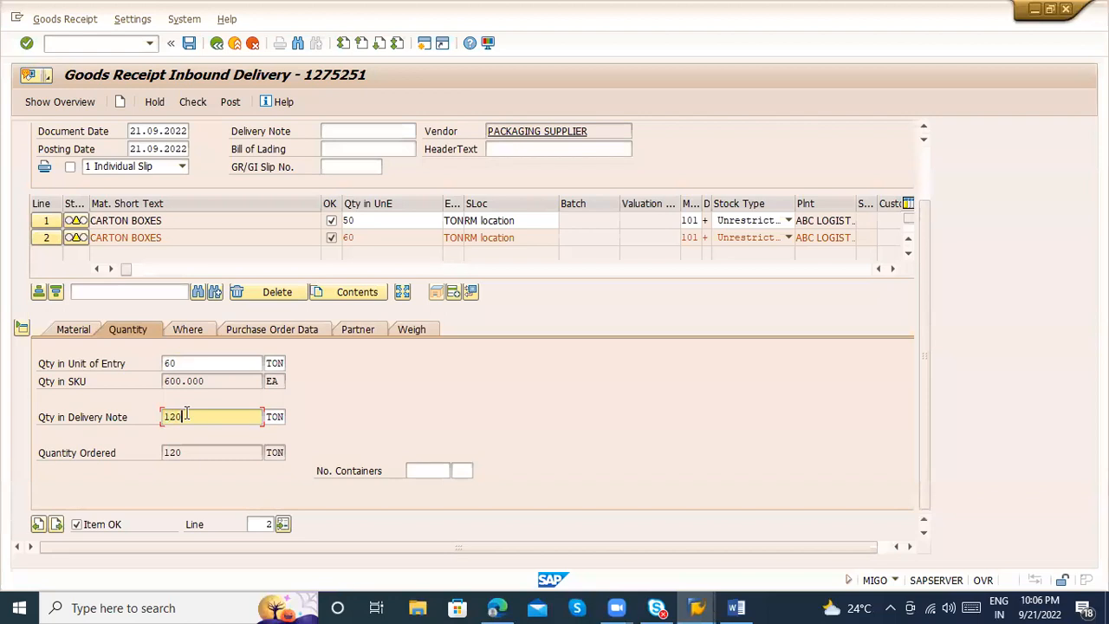
{"action": "left_click", "coordinate": [179, 362]}
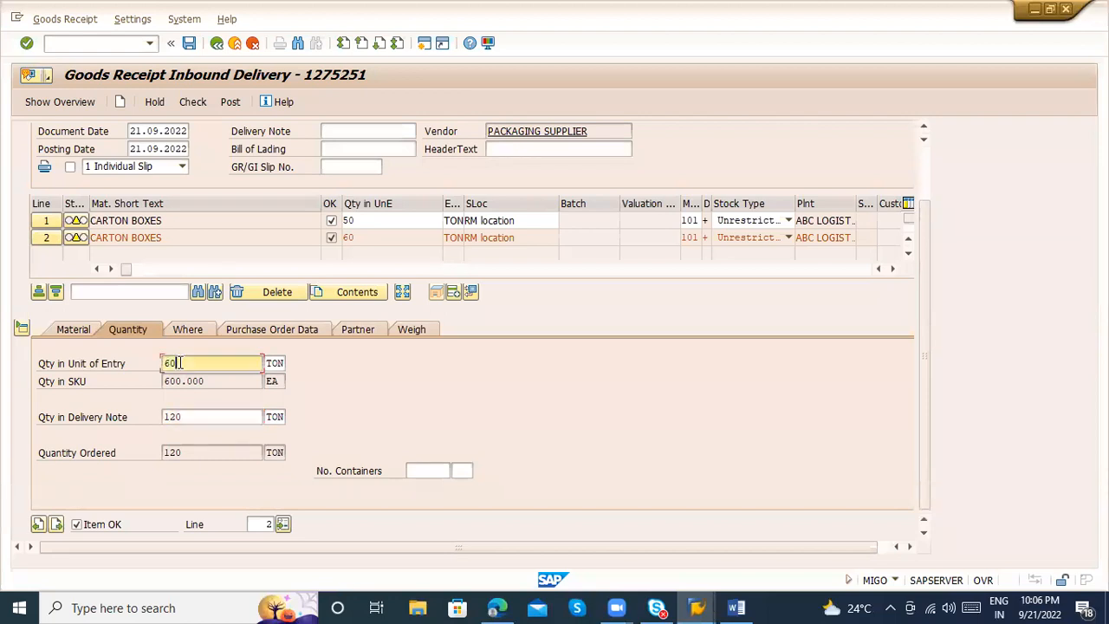
Check the goods receipt again, close the message log and try to post the document
{"action": "left_click", "coordinate": [196, 102]}
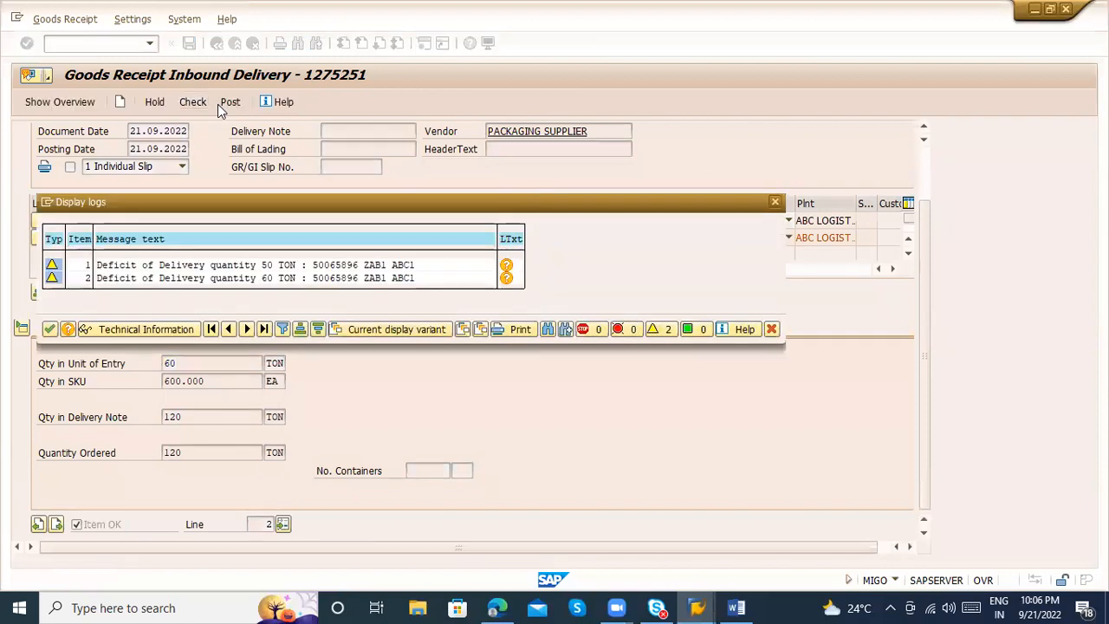
{"action": "key", "text": "Return"}
{"action": "left_click", "coordinate": [229, 102]}
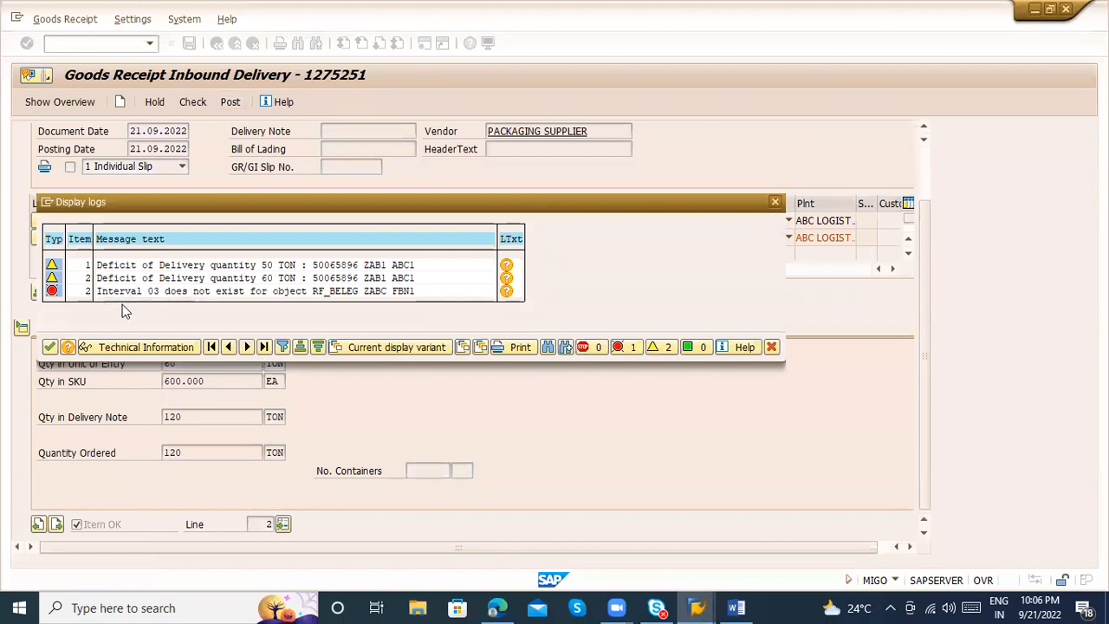
Try to start transaction FBN1 in a new session from the purchase order window with /ofbn1
{"action": "key", "text": "alt+Tab"}
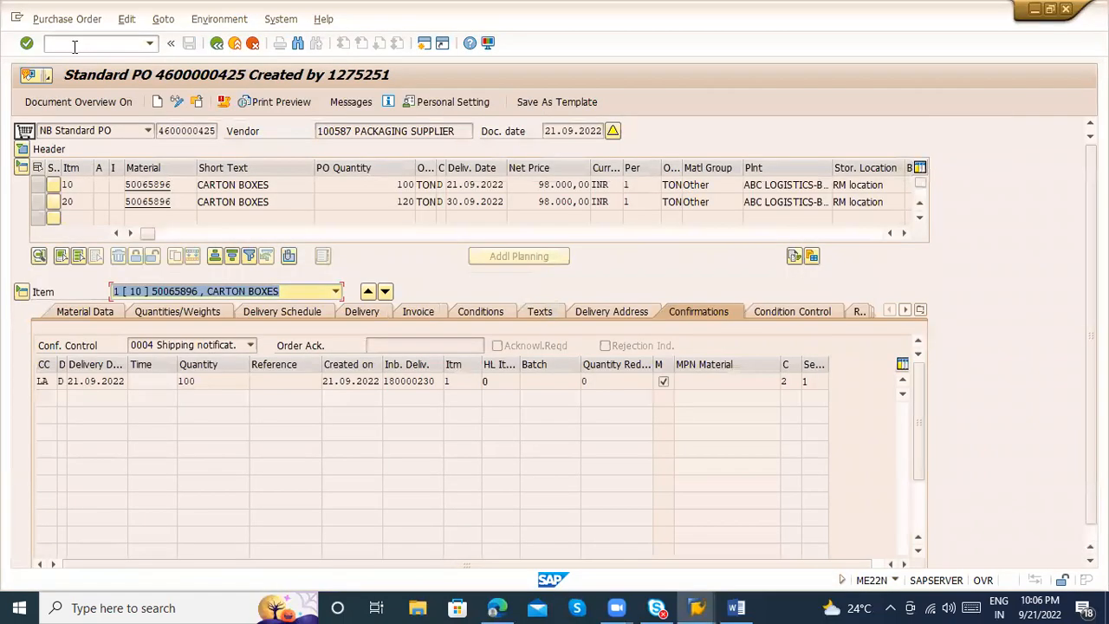
{"action": "left_click", "coordinate": [75, 45]}
{"action": "type", "text": "/ofbn1"}
{"action": "key", "text": "Return"}
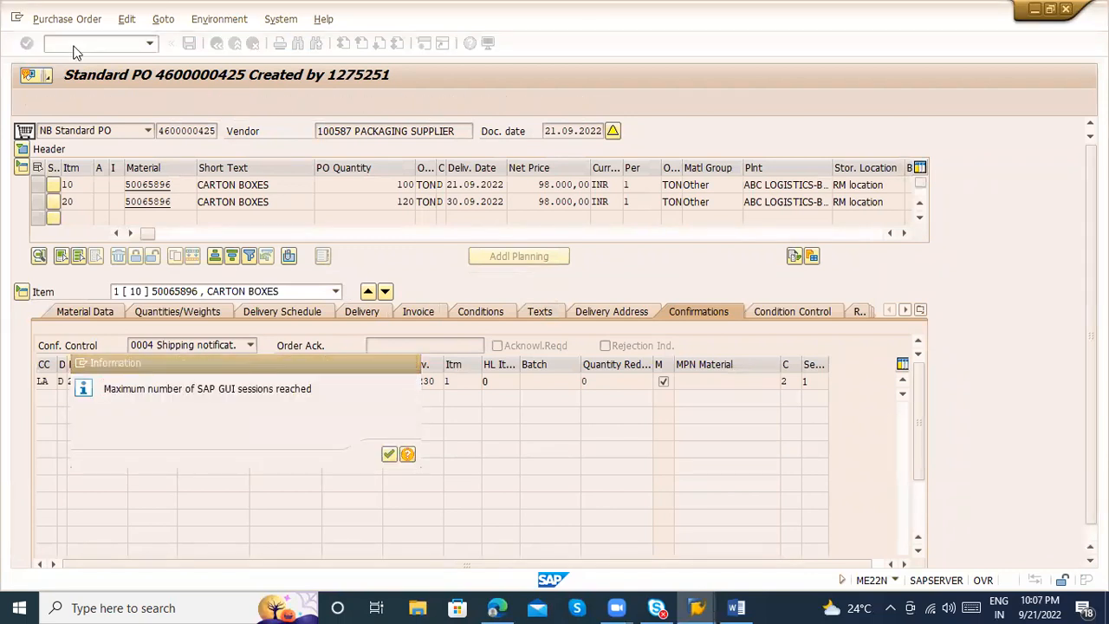
Switch to the free SAP Easy Access session and start transaction FBN1
{"action": "key", "text": "alt+Tab"}
{"action": "key", "text": "alt+Tab"}
{"action": "key", "text": "alt+Tab"}
{"action": "type", "text": "fbn1"}
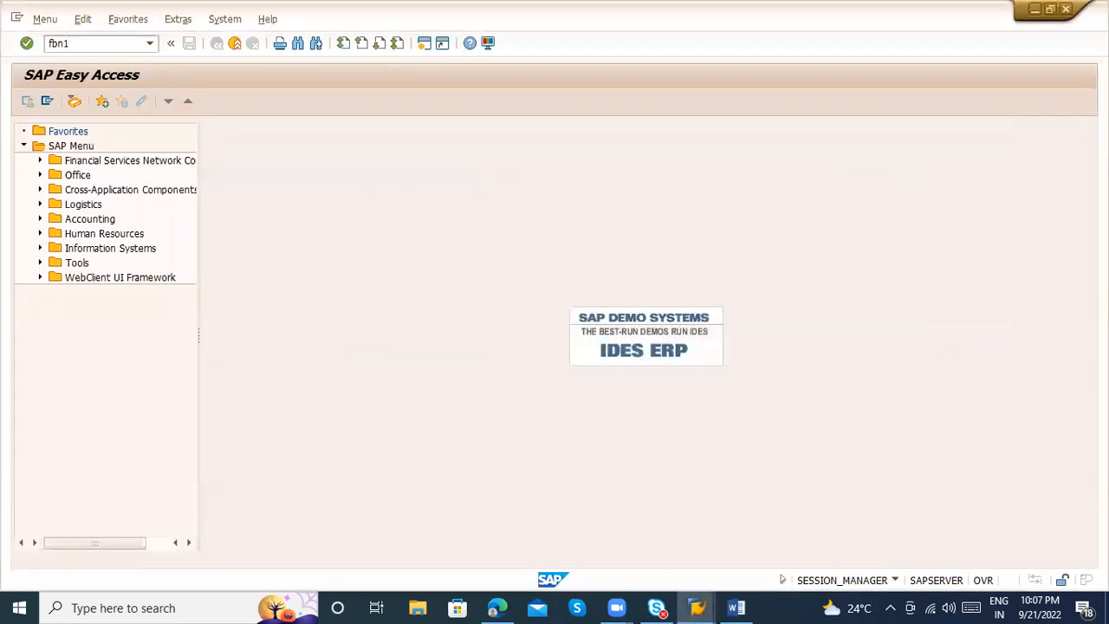
{"action": "key", "text": "Return"}
Open the accounting document number range intervals of company code ZABC for change, consulting the goods receipt's message log
{"action": "key", "text": "alt+Tab"}
{"action": "key", "text": "alt+Tab"}
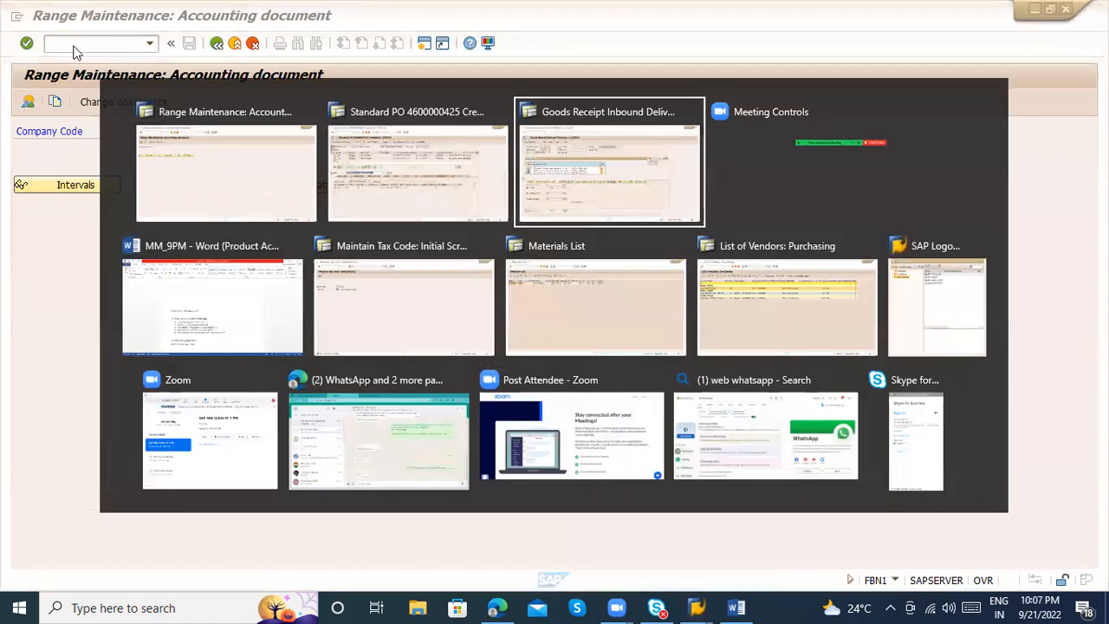
{"action": "key", "text": "alt+Tab"}
{"action": "type", "text": "ZABC"}
{"action": "key", "text": "Return"}
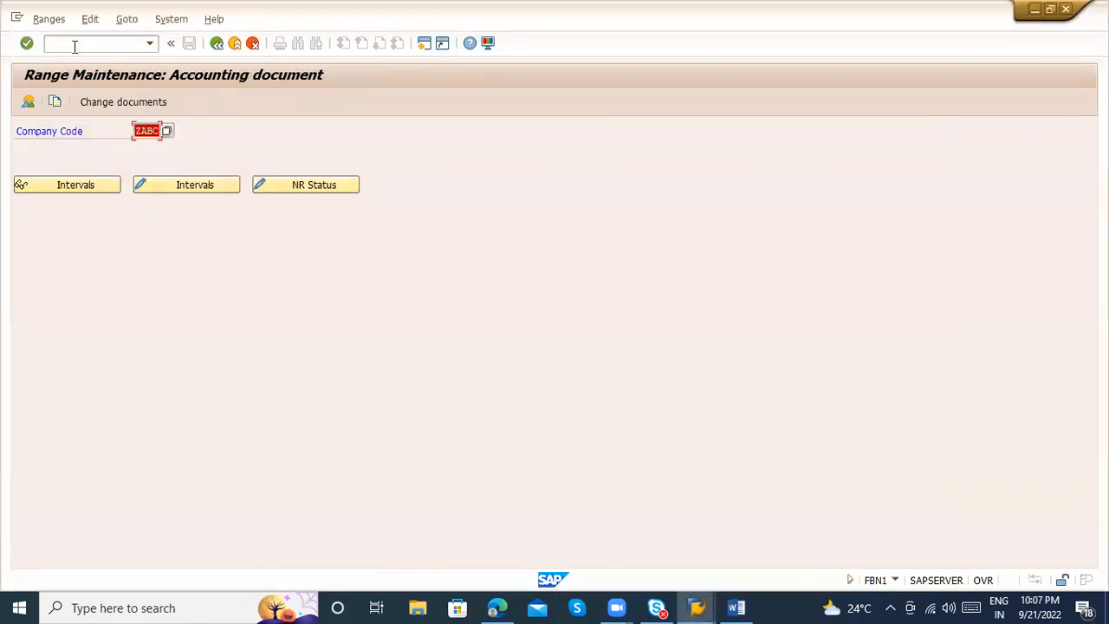
{"action": "left_click", "coordinate": [221, 185]}
{"action": "key", "text": "alt+Tab"}
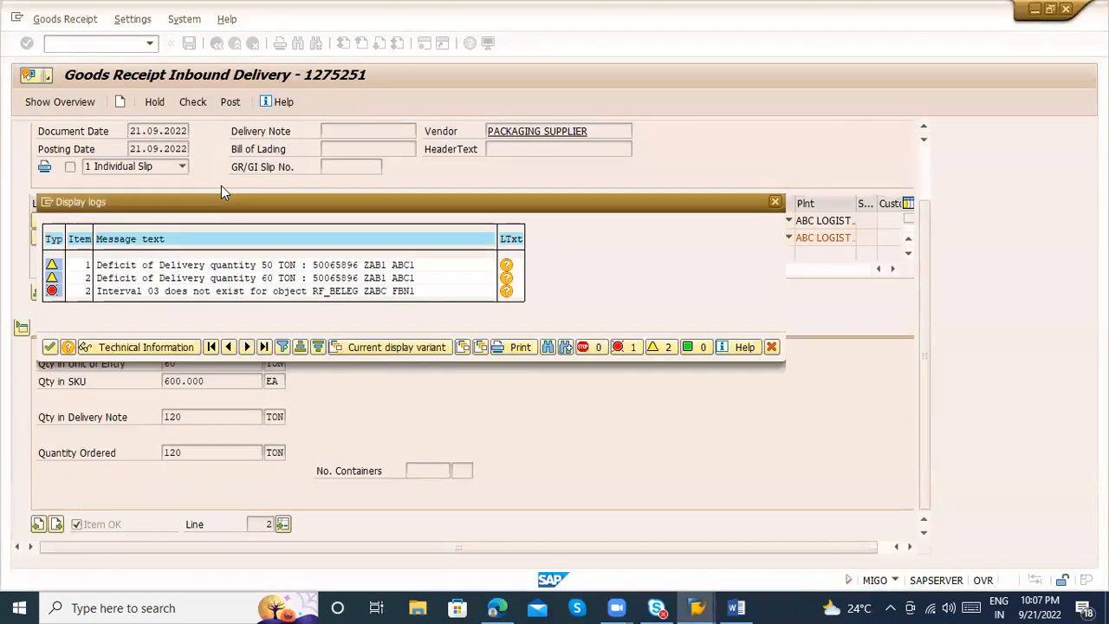
Return to the FBN1 interval maintenance and copy the from and to numbers of interval 03 for year 2015
{"action": "key", "text": "alt+Tab"}
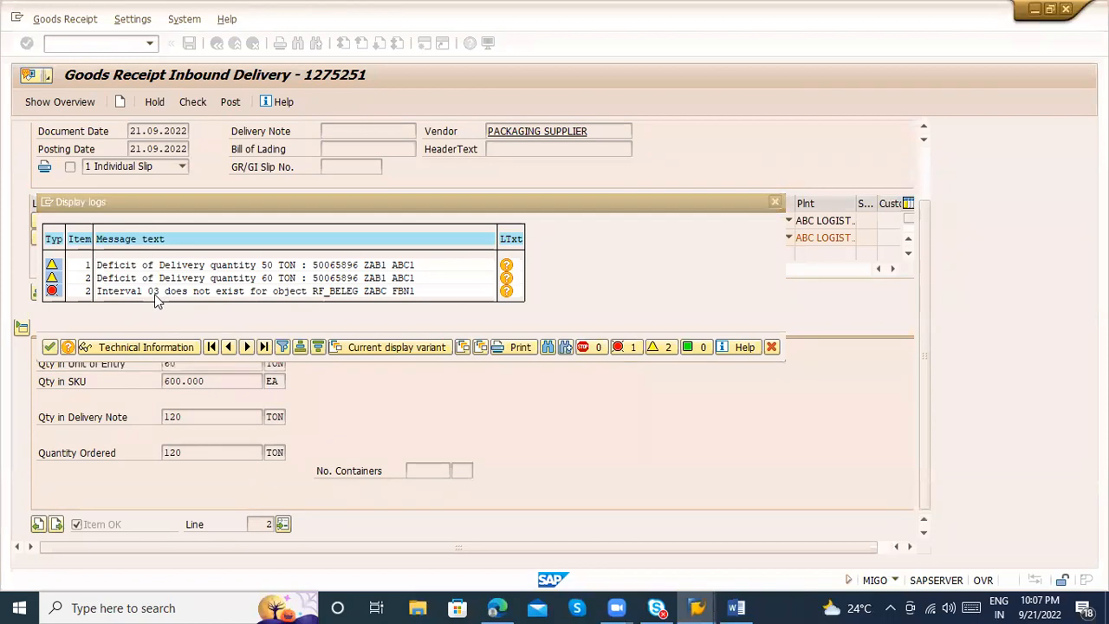
{"action": "left_click", "coordinate": [461, 291]}
{"action": "left_click", "coordinate": [461, 291]}
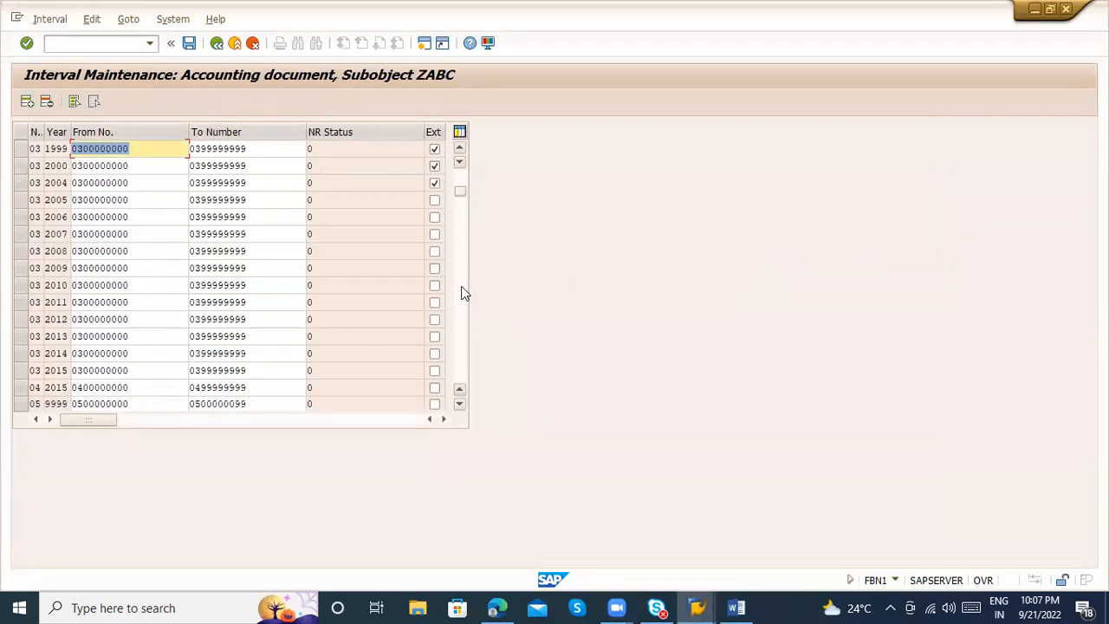
{"action": "left_click", "coordinate": [54, 370]}
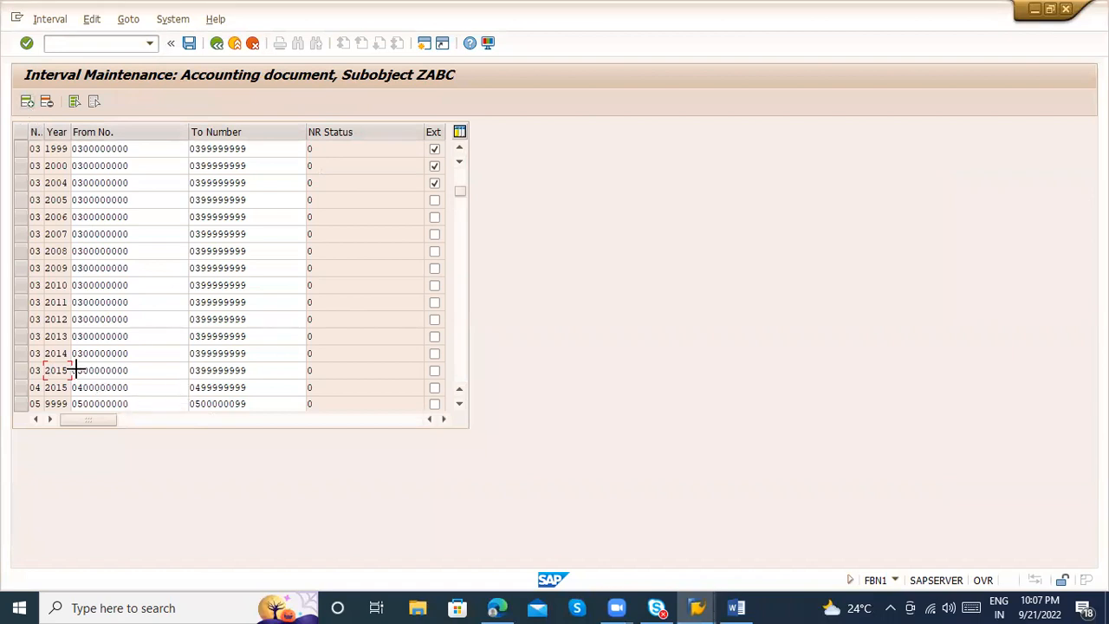
{"action": "key", "text": "ctrl+y"}
{"action": "left_click_drag", "start_coordinate": [78, 370], "coordinate": [201, 371]}
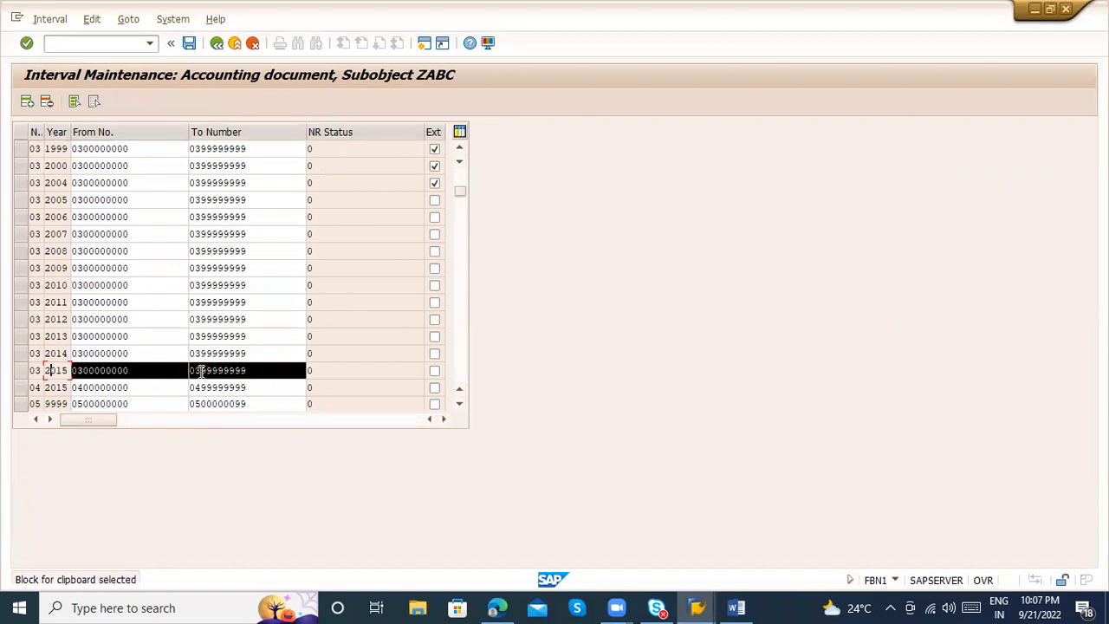
{"action": "key", "text": "ctrl+c"}
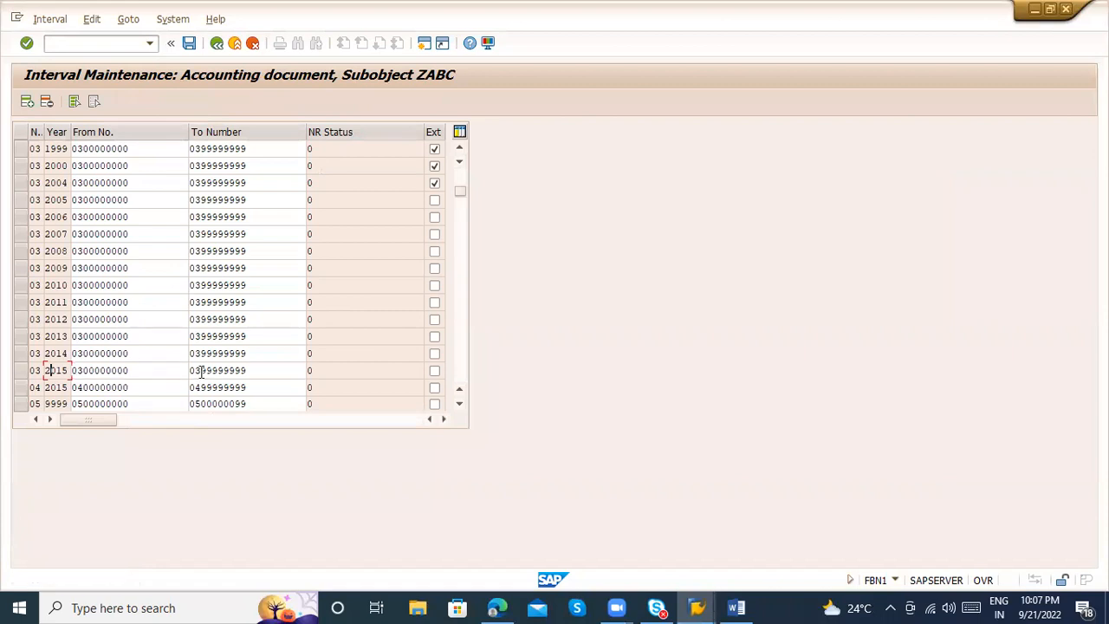
{"action": "left_click", "coordinate": [26, 103]}
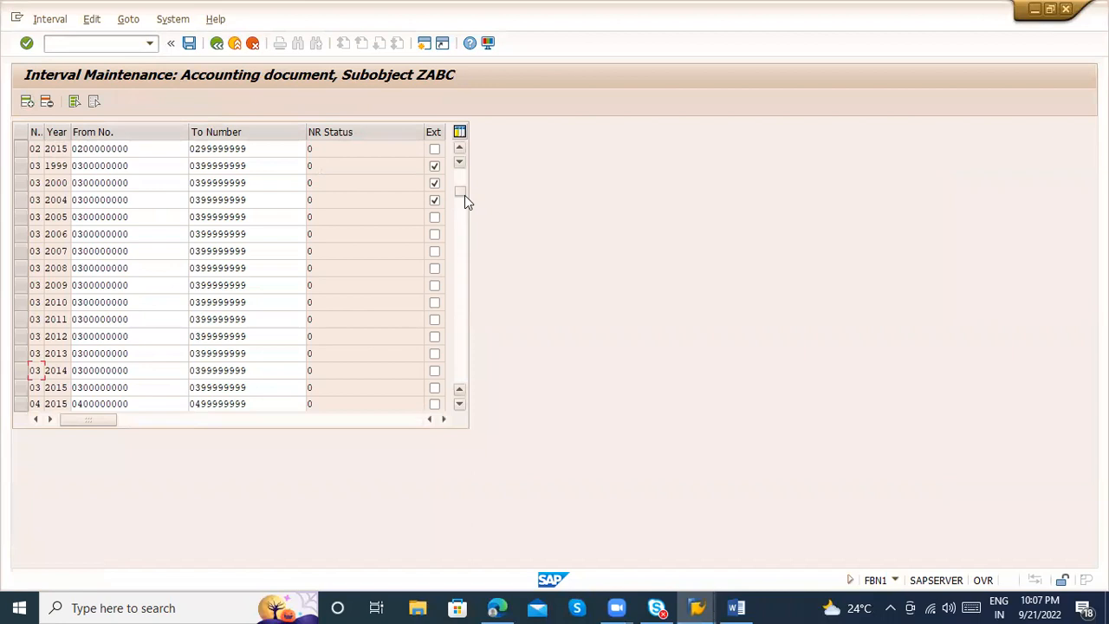
{"action": "left_click", "coordinate": [460, 162]}
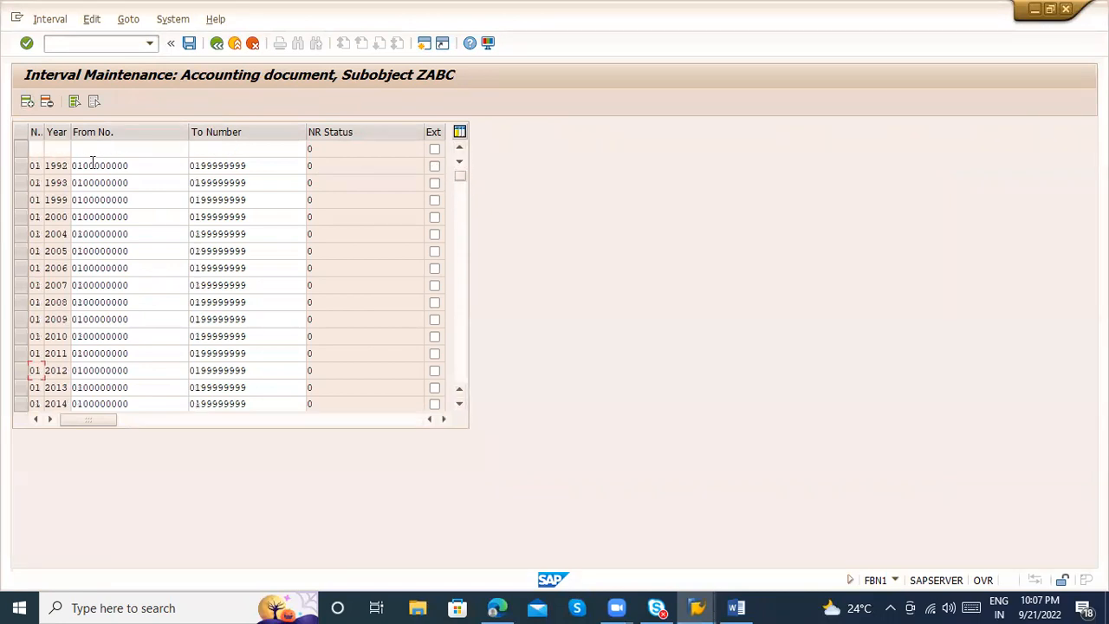
{"action": "left_click", "coordinate": [34, 149]}
{"action": "type", "text": "03"}
{"action": "key", "text": "Tab"}
{"action": "type", "text": "2022"}
{"action": "key", "text": "Tab"}
{"action": "type", "text": "0100000000"}
{"action": "key", "text": "Tab"}
{"action": "type", "text": "0199999999"}
{"action": "key", "text": "Return"}
{"action": "key", "text": "ctrl+s"}
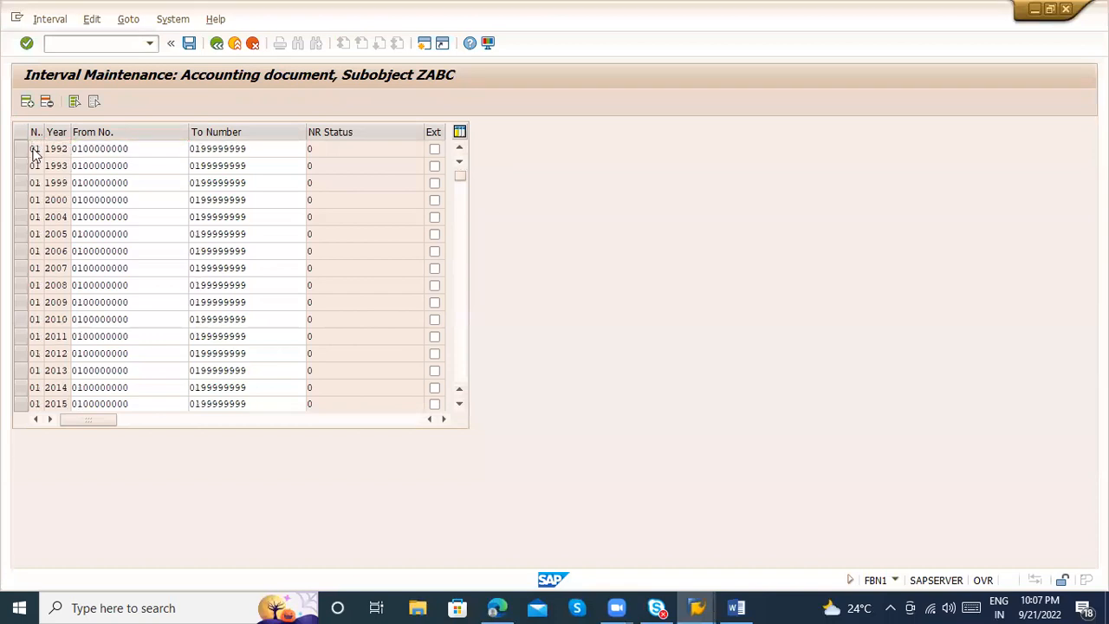
{"action": "key", "text": "Return"}
Exit the interval editing, switch back to the goods receipt and post it
{"action": "key", "text": "Escape"}
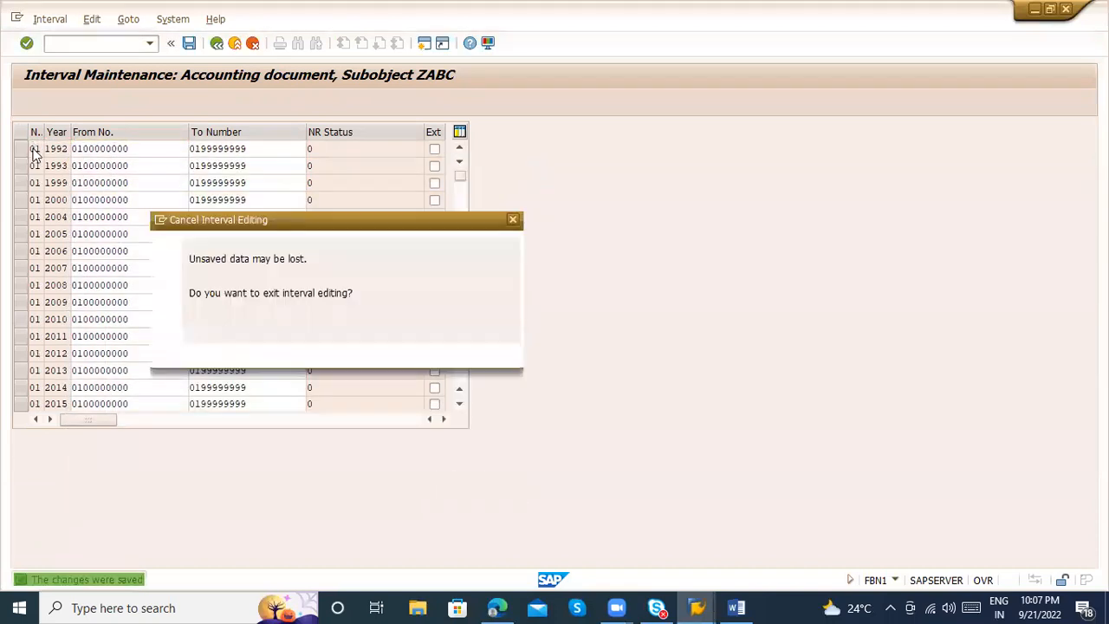
{"action": "key", "text": "Escape"}
{"action": "key", "text": "Escape"}
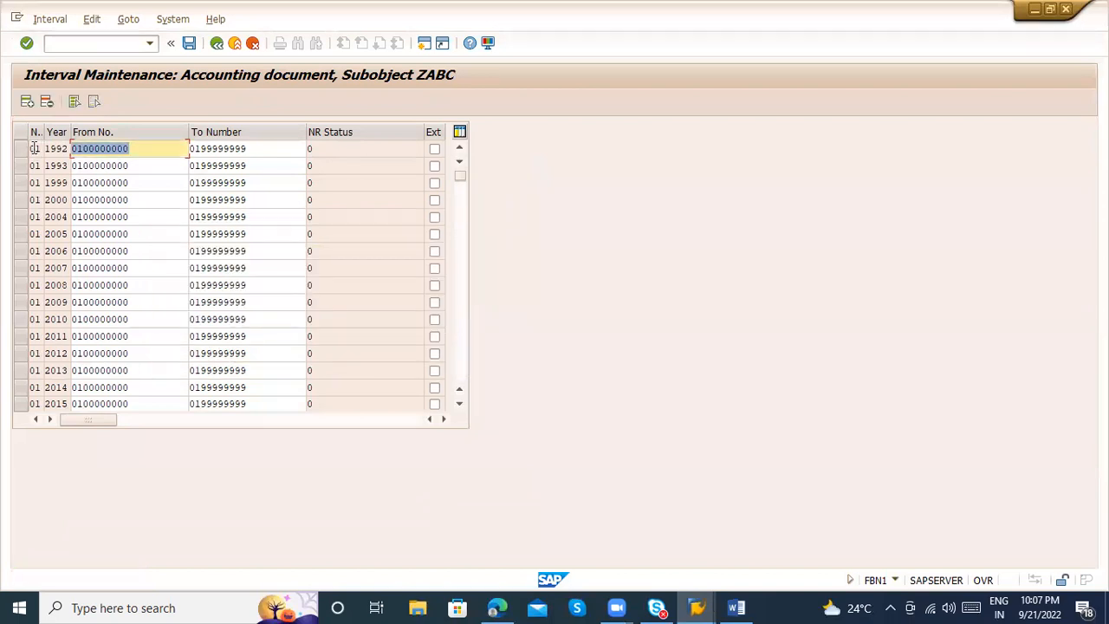
{"action": "key", "text": "Escape"}
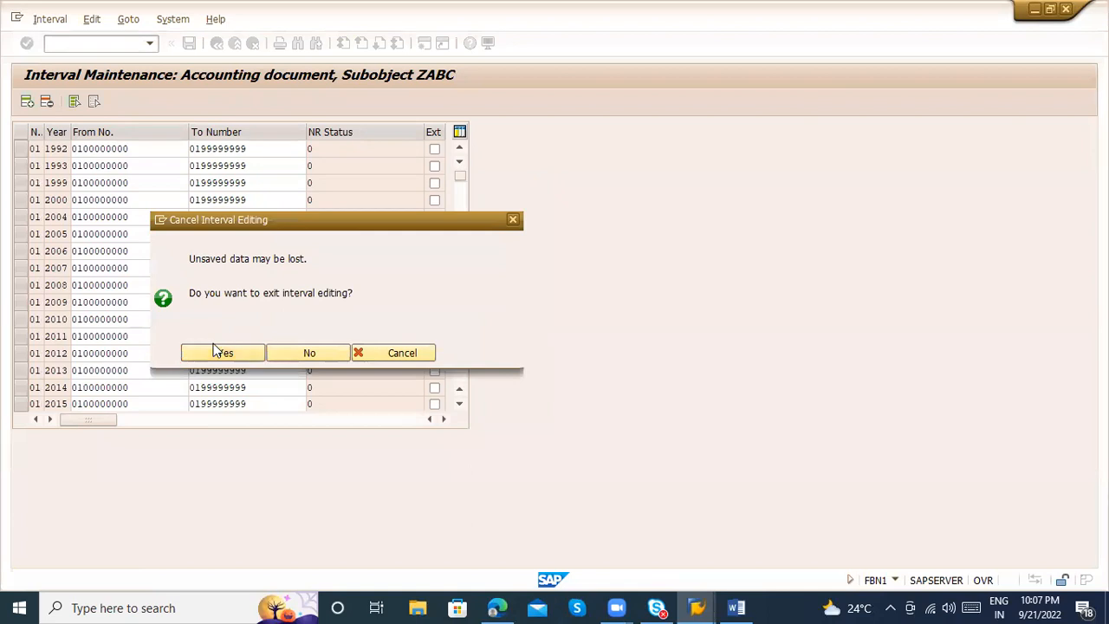
{"action": "left_click", "coordinate": [213, 350]}
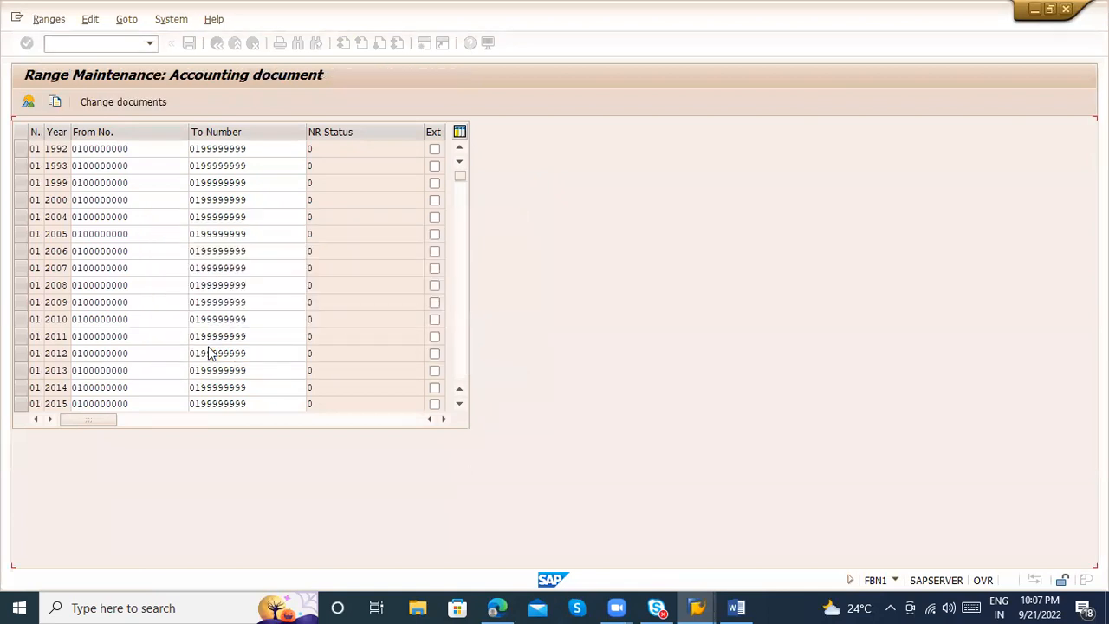
{"action": "key", "text": "alt+Tab"}
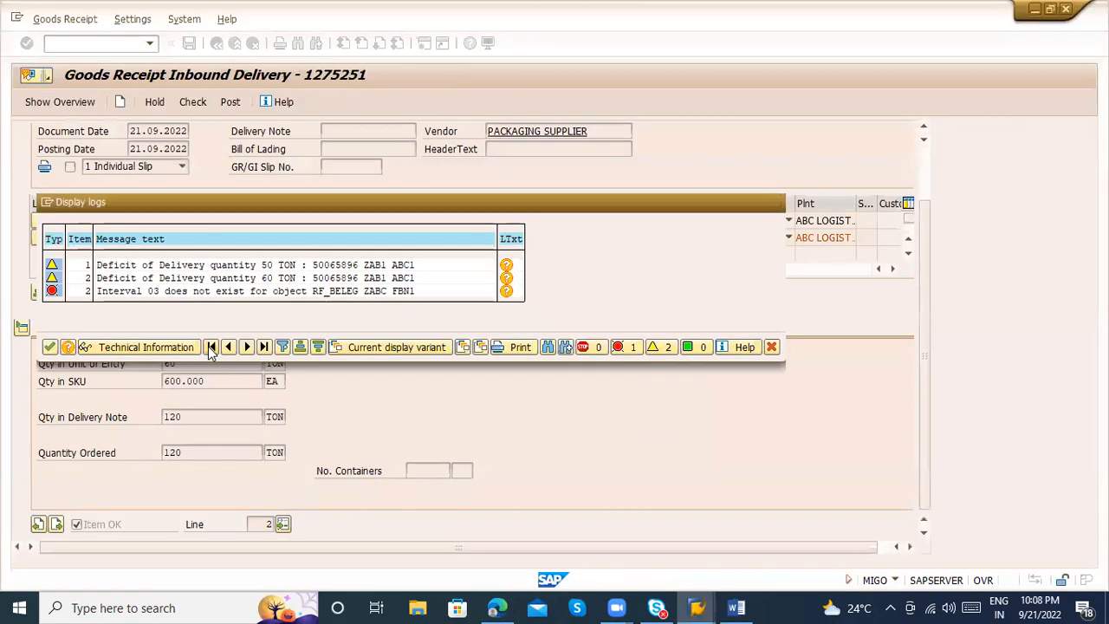
{"action": "left_click", "coordinate": [232, 102]}
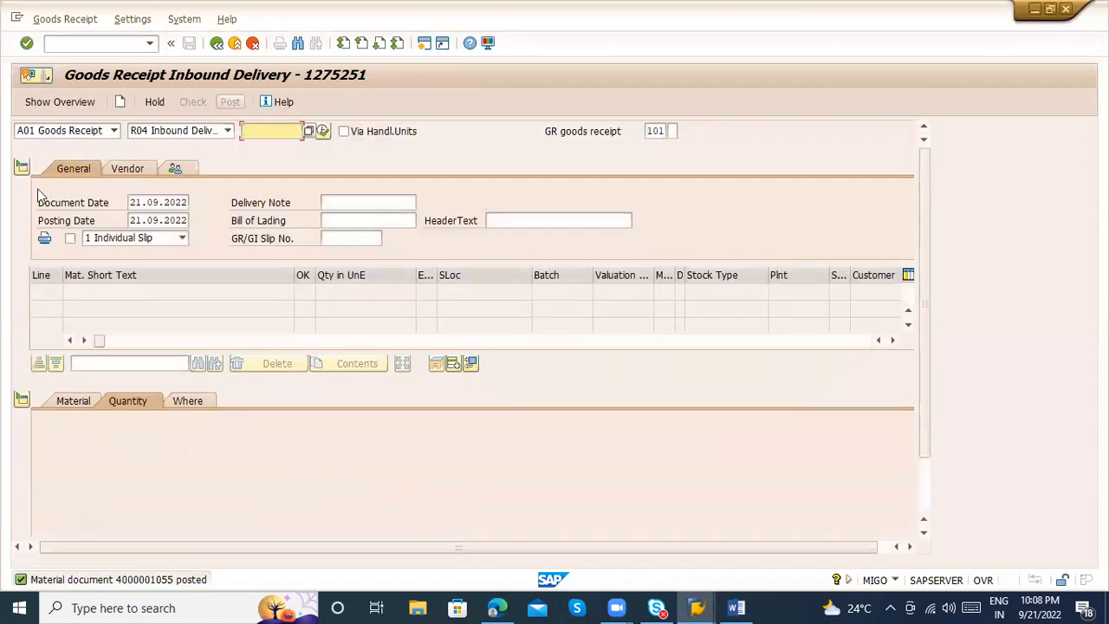
Display the posted material document in MIGO using A04 Display with reference R02 Material Document
{"action": "left_click", "coordinate": [87, 139]}
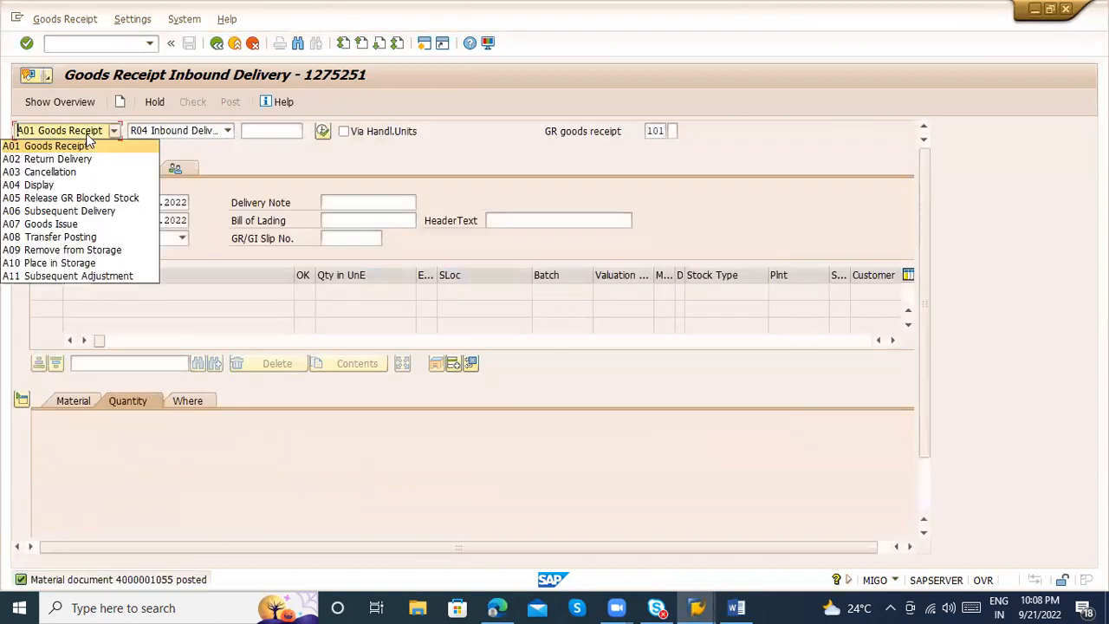
{"action": "left_click", "coordinate": [65, 182]}
{"action": "key", "text": "Return"}
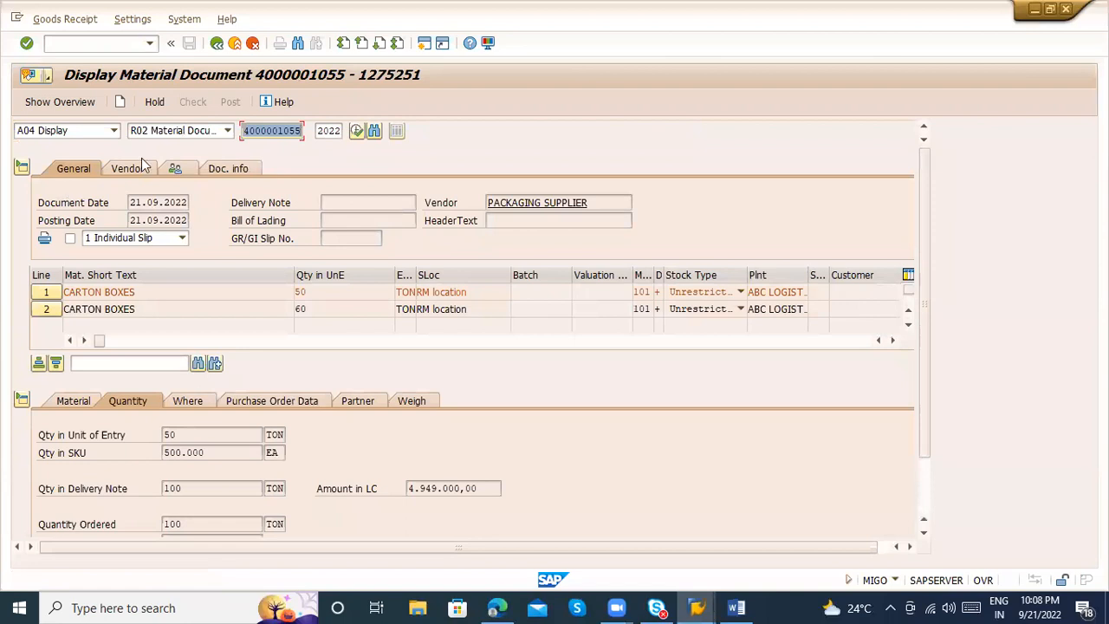
Open the accounting document from the FI documents in the material document's document information
{"action": "left_click", "coordinate": [234, 170]}
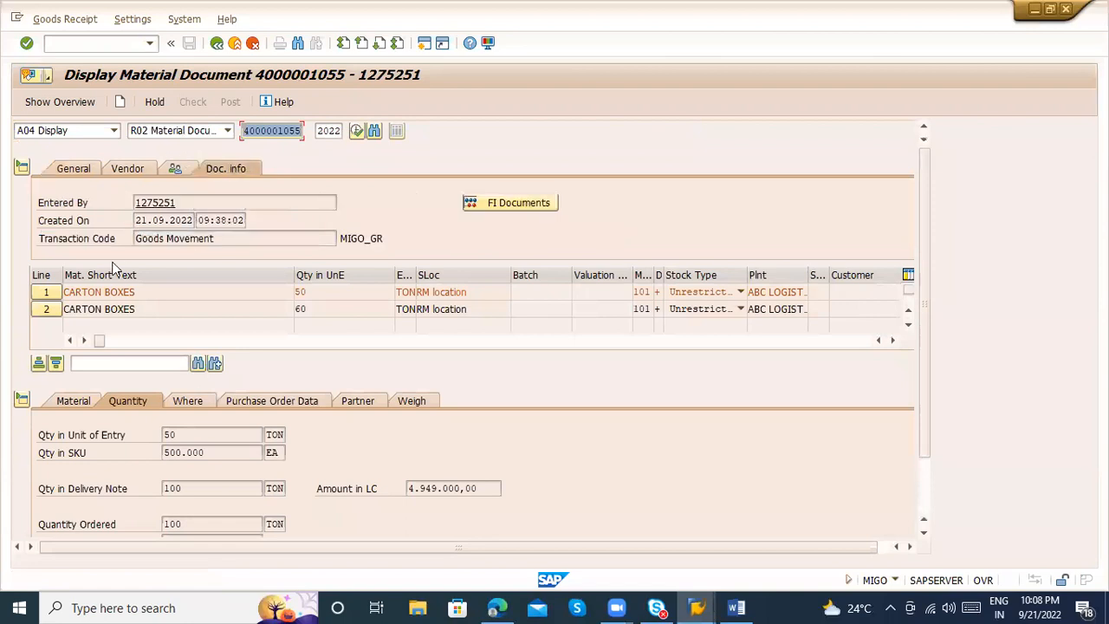
{"action": "left_click", "coordinate": [251, 131]}
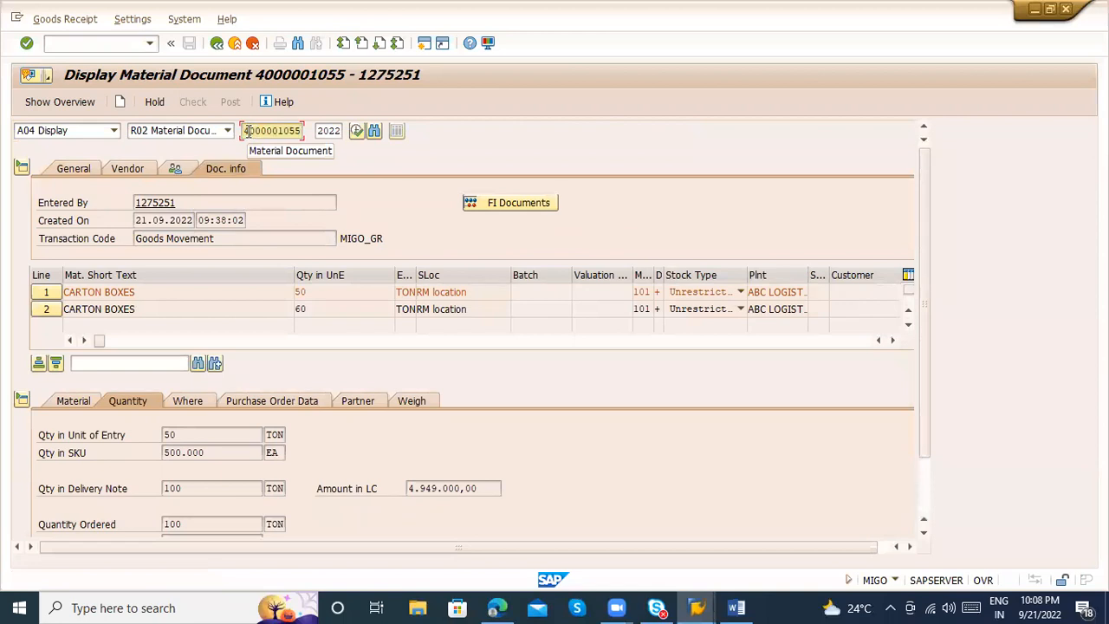
{"action": "left_click_drag", "start_coordinate": [247, 131], "coordinate": [305, 131]}
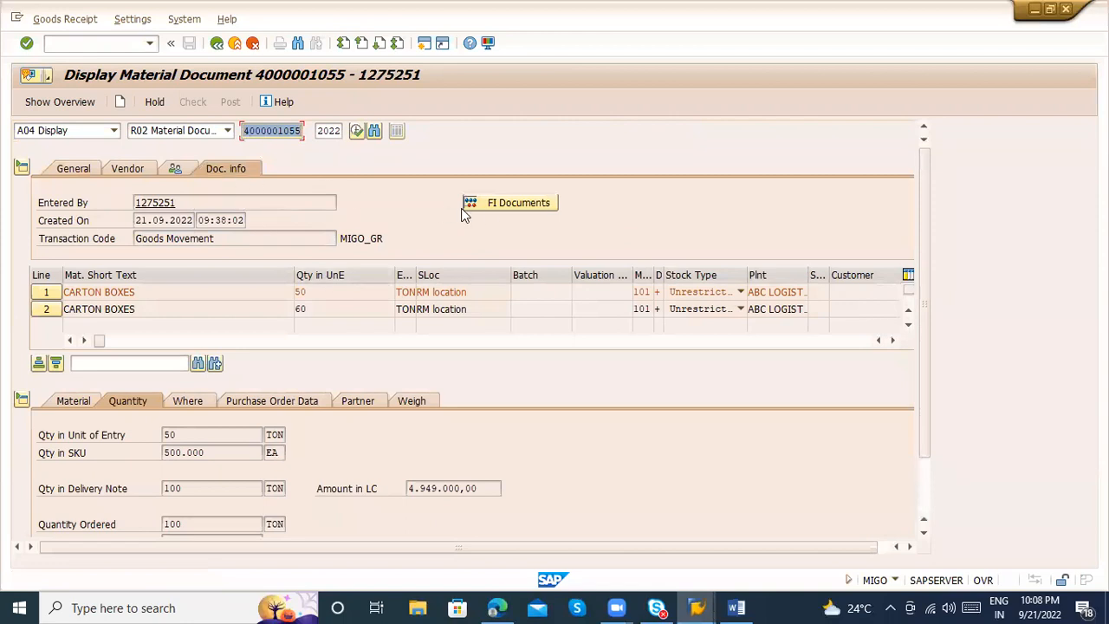
{"action": "left_click", "coordinate": [490, 204]}
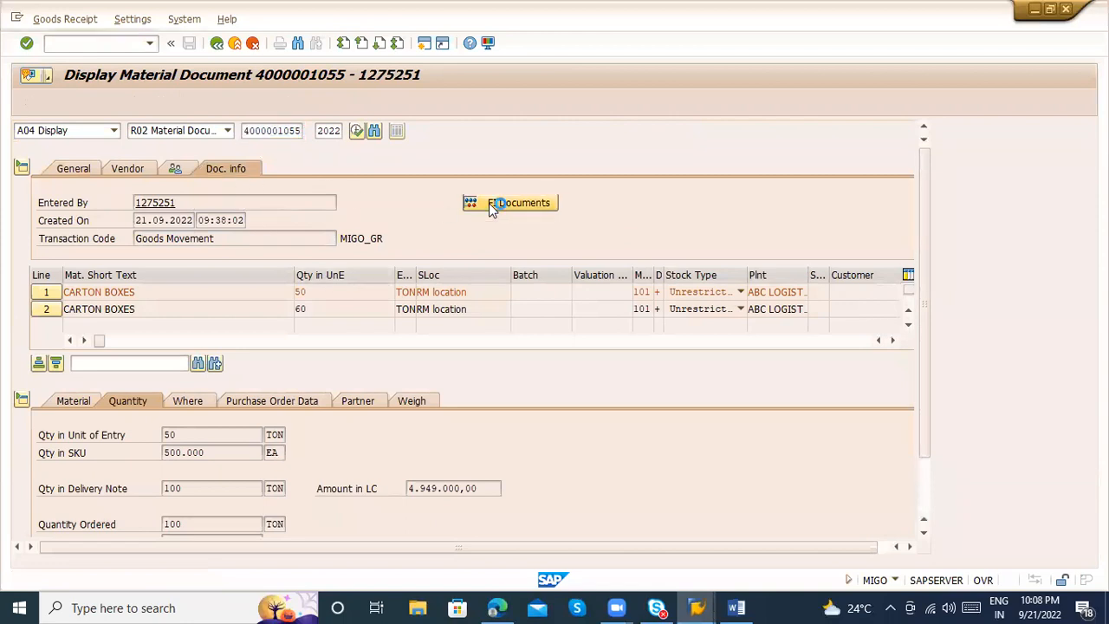
{"action": "double_click", "coordinate": [89, 199]}
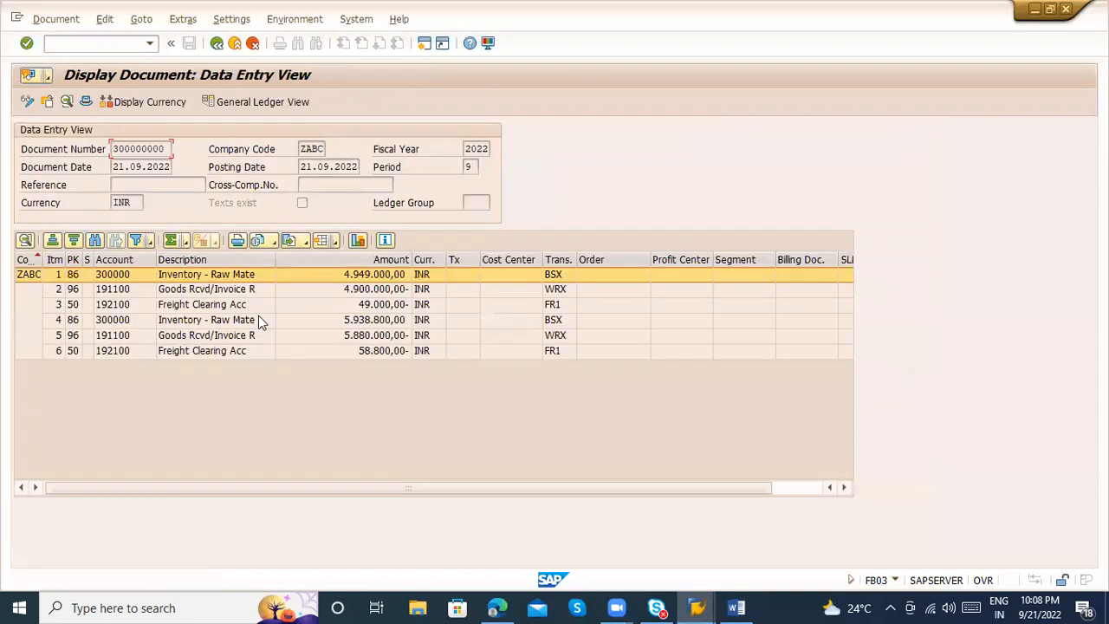
Examine the inventory, goods received/invoice received and freight clearing lines and their amounts in the accounting document
{"action": "left_click", "coordinate": [204, 279]}
{"action": "left_click", "coordinate": [218, 293]}
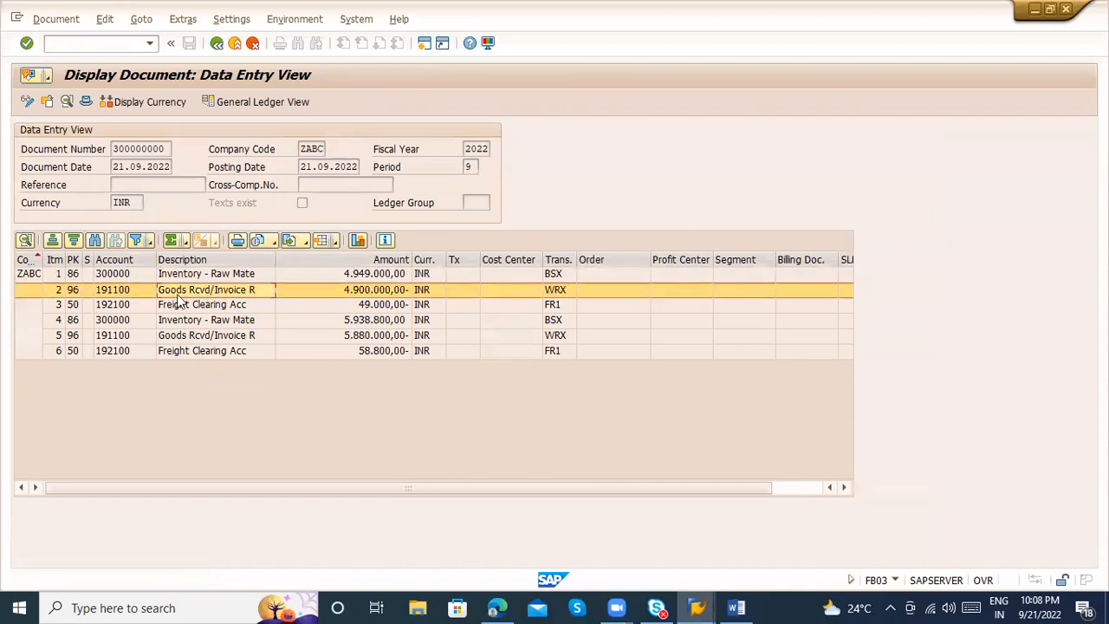
{"action": "left_click", "coordinate": [221, 311]}
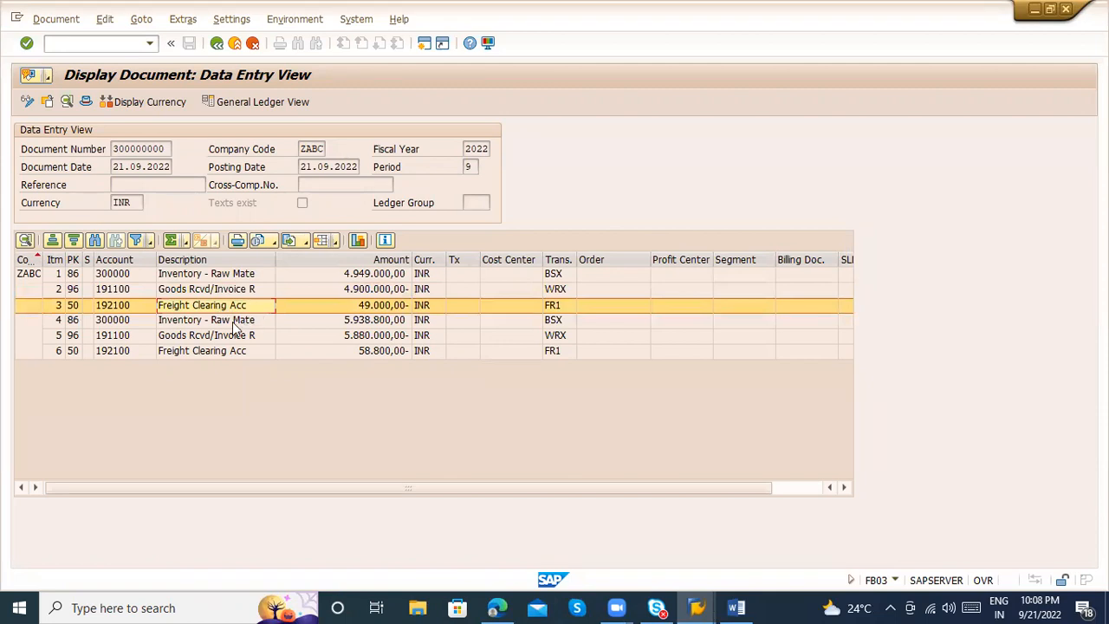
{"action": "left_click", "coordinate": [236, 322]}
{"action": "key", "text": "Down"}
{"action": "key", "text": "Down"}
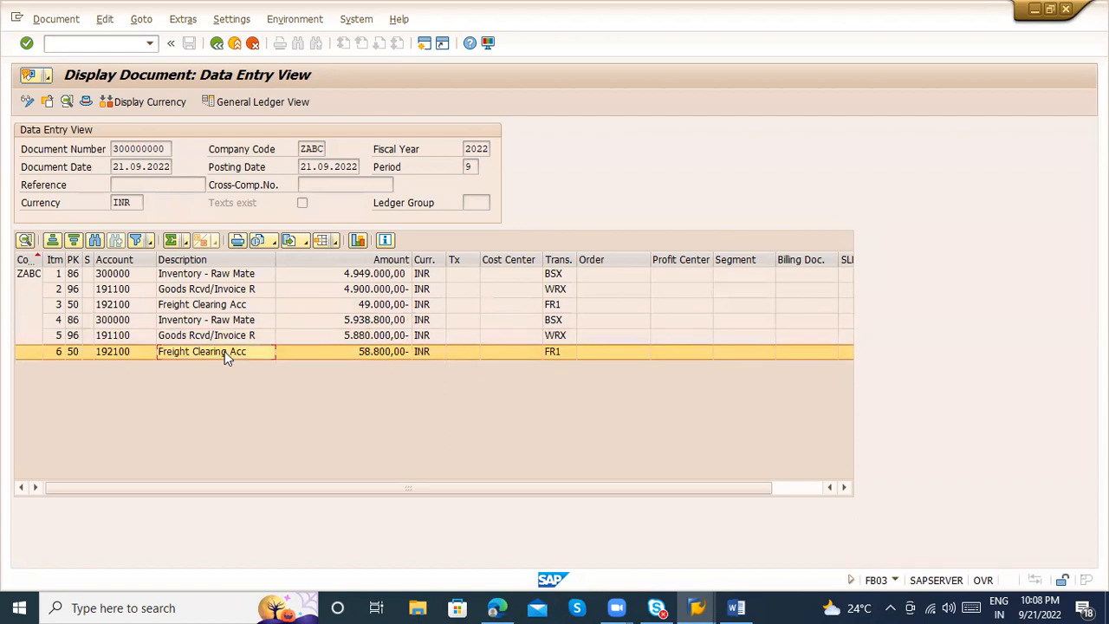
{"action": "left_click", "coordinate": [213, 311]}
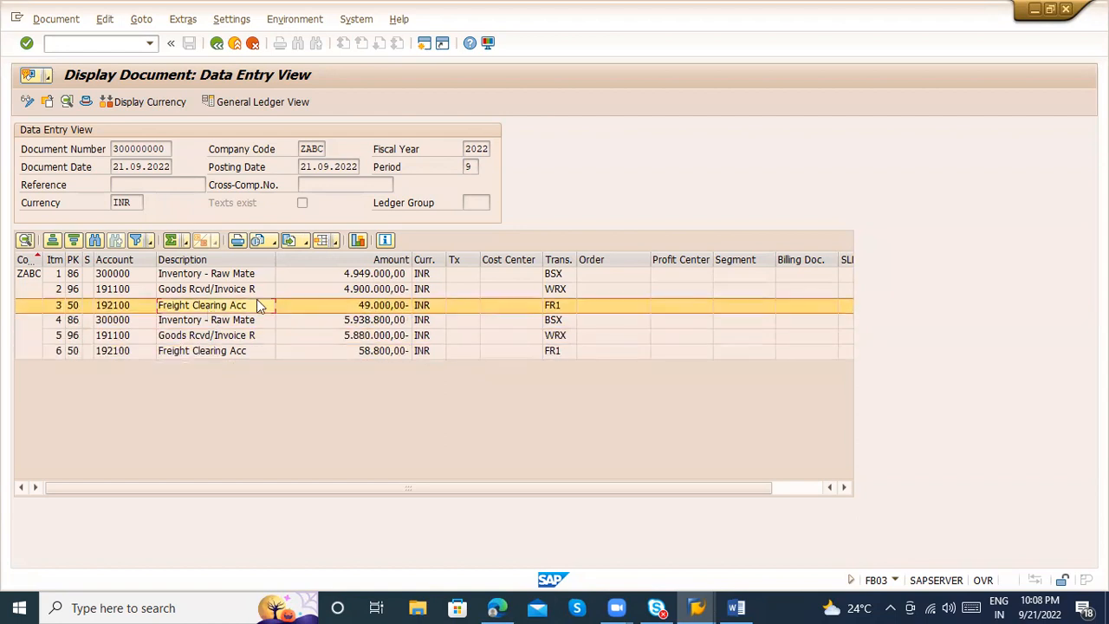
{"action": "left_click", "coordinate": [380, 277]}
{"action": "left_click", "coordinate": [365, 290]}
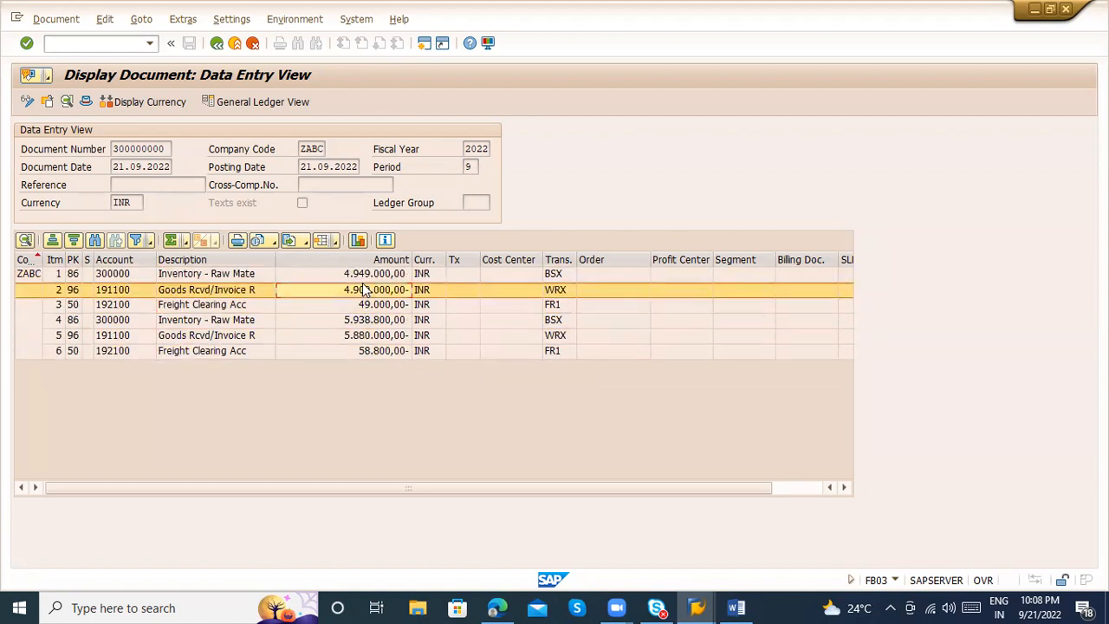
{"action": "left_click", "coordinate": [376, 308]}
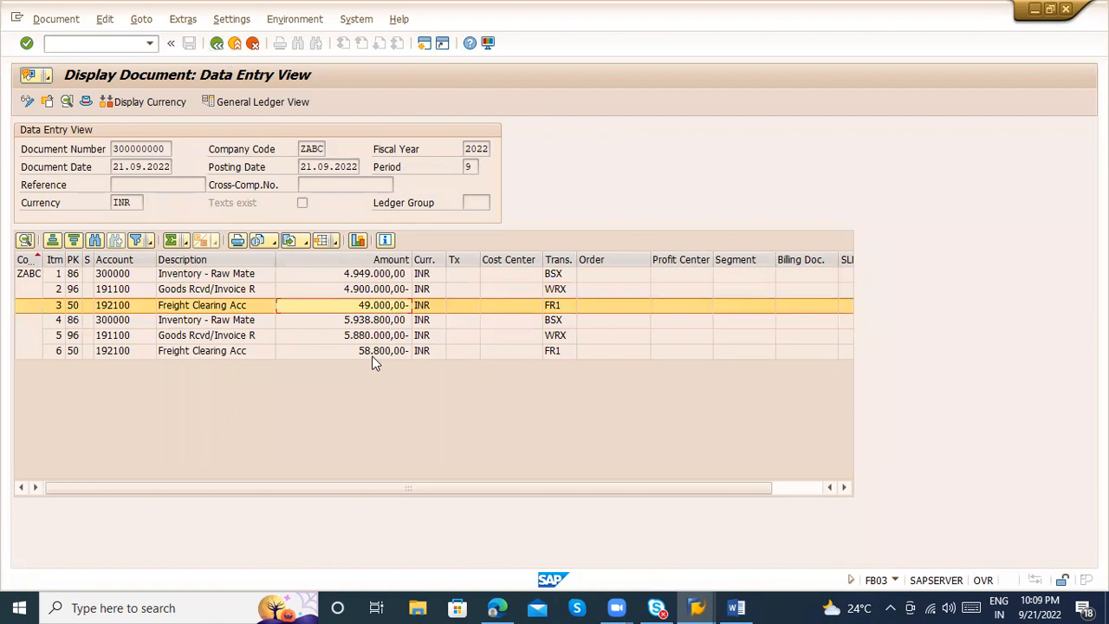
{"action": "left_click", "coordinate": [228, 275]}
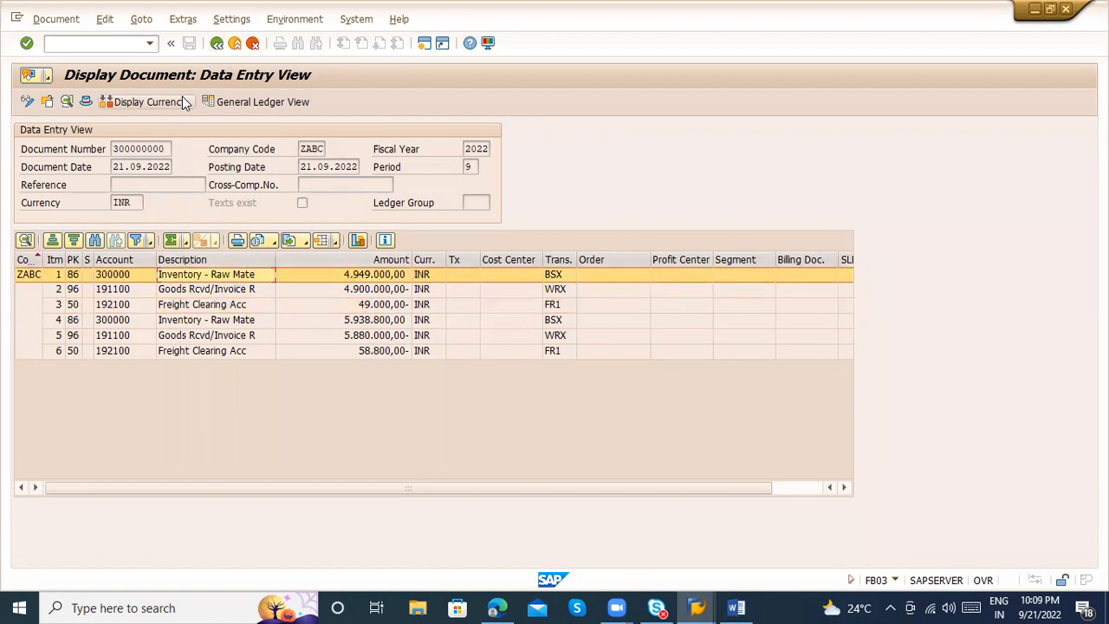
Go back to the accounting documents list, reopen the accounting document and examine the transaction keys and amounts of its line items
{"action": "left_click", "coordinate": [217, 43]}
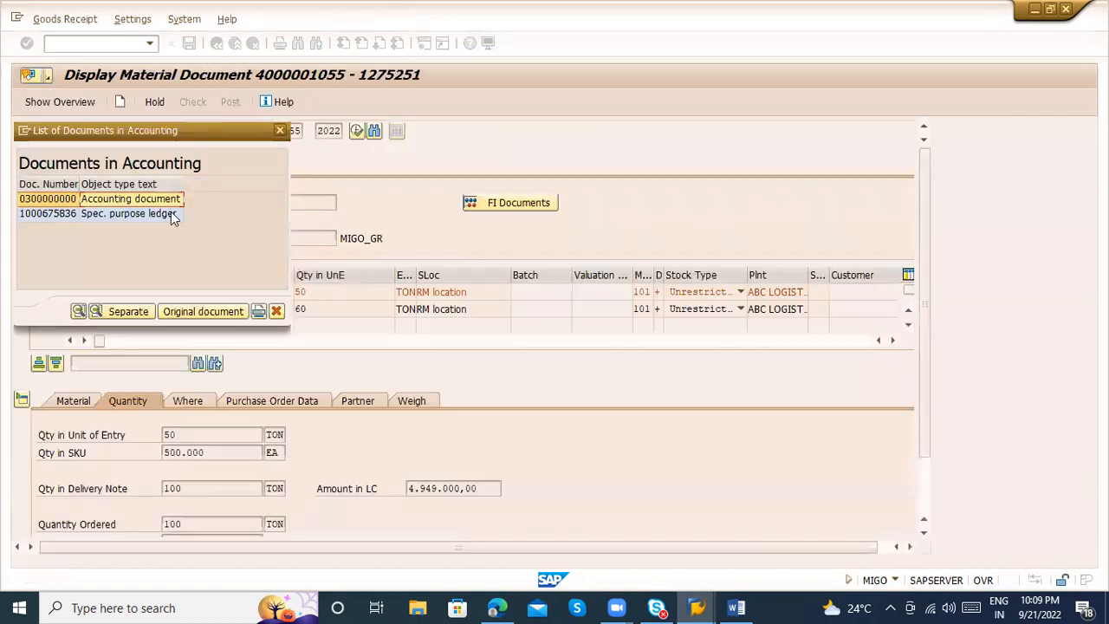
{"action": "double_click", "coordinate": [127, 204]}
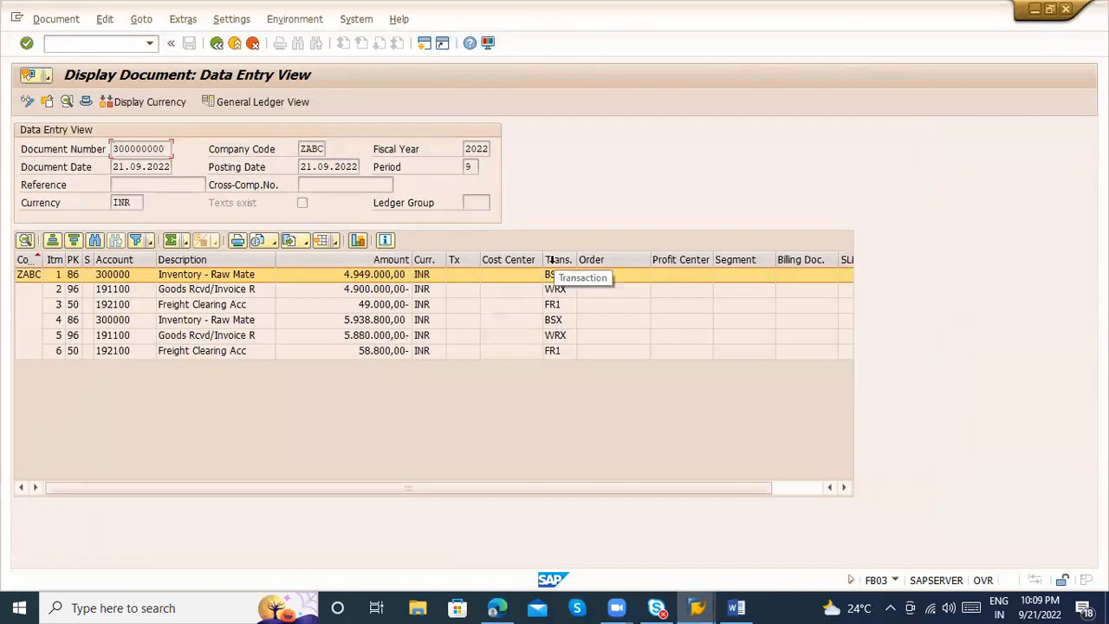
{"action": "left_click", "coordinate": [557, 260]}
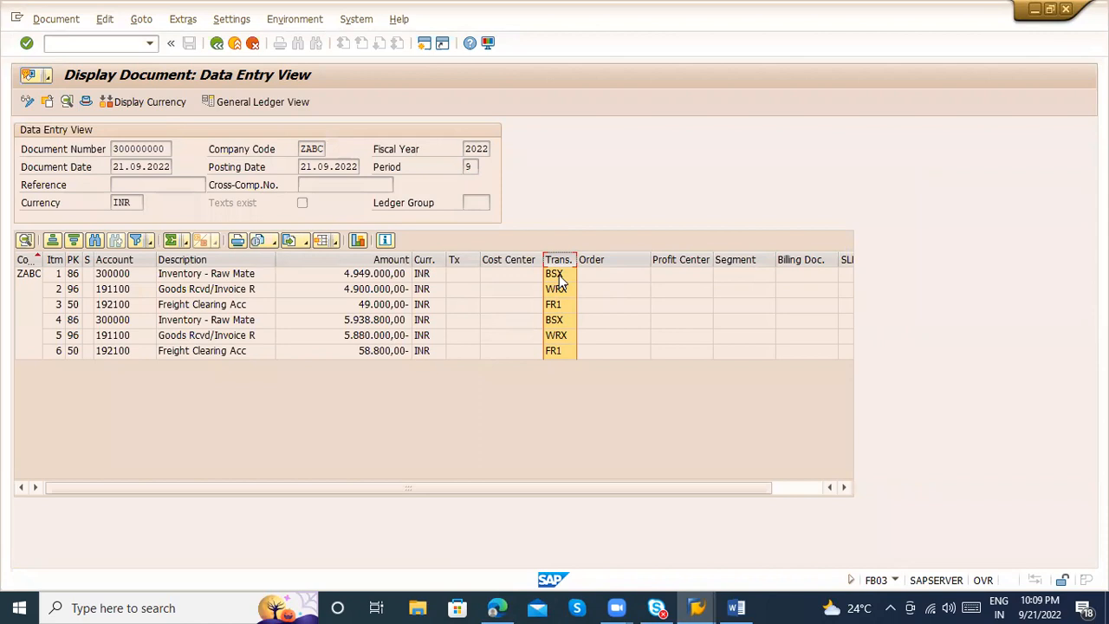
{"action": "left_click", "coordinate": [223, 275]}
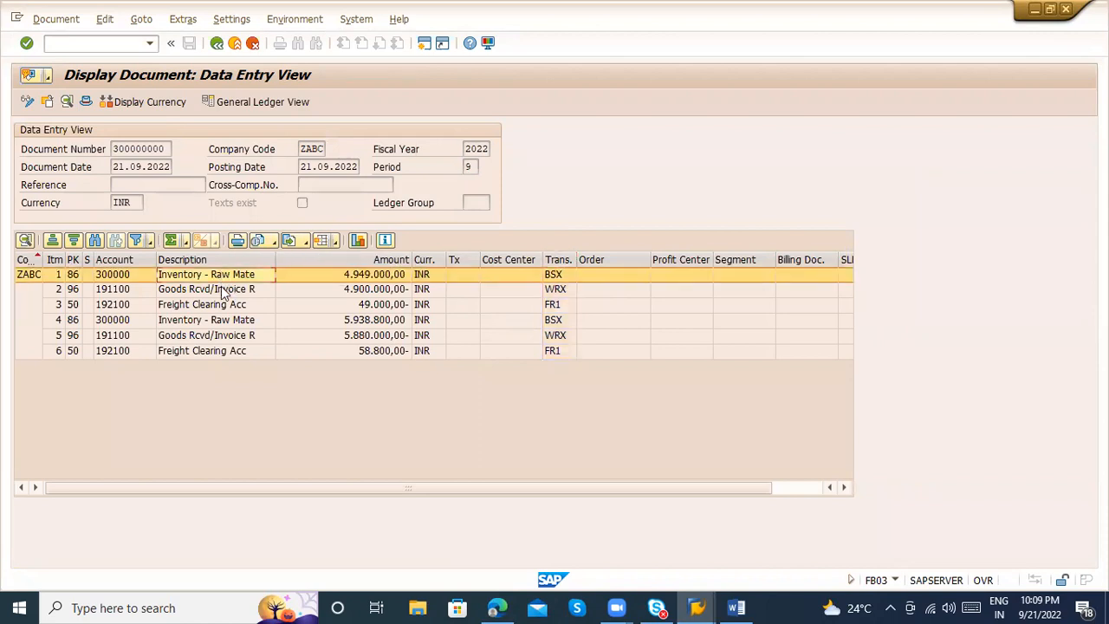
{"action": "key", "text": "Down"}
{"action": "key", "text": "Up"}
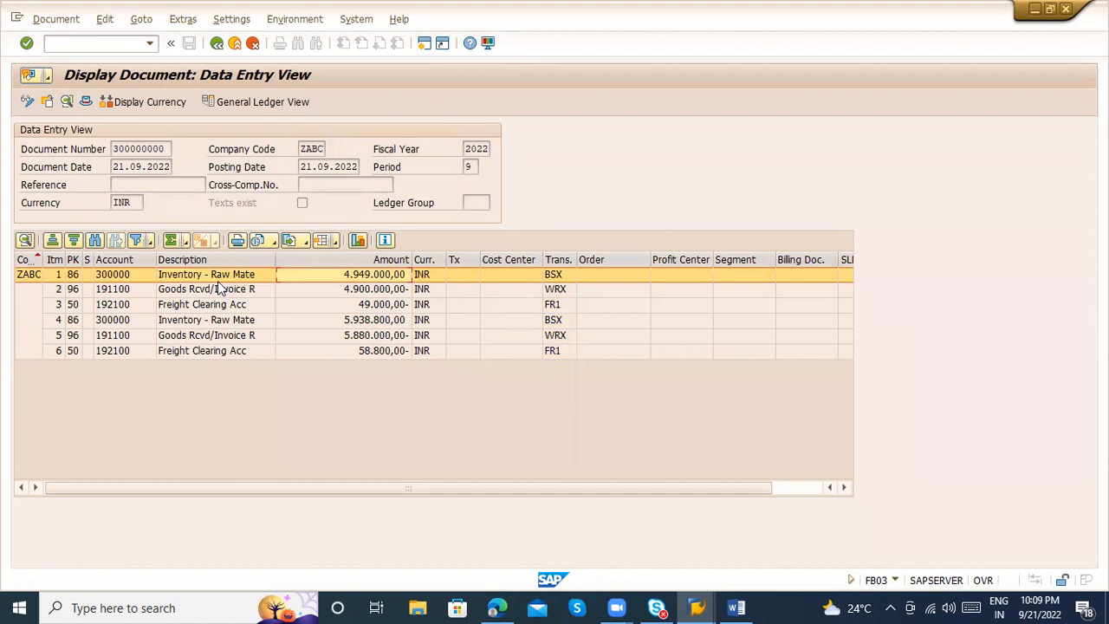
{"action": "left_click", "coordinate": [202, 296]}
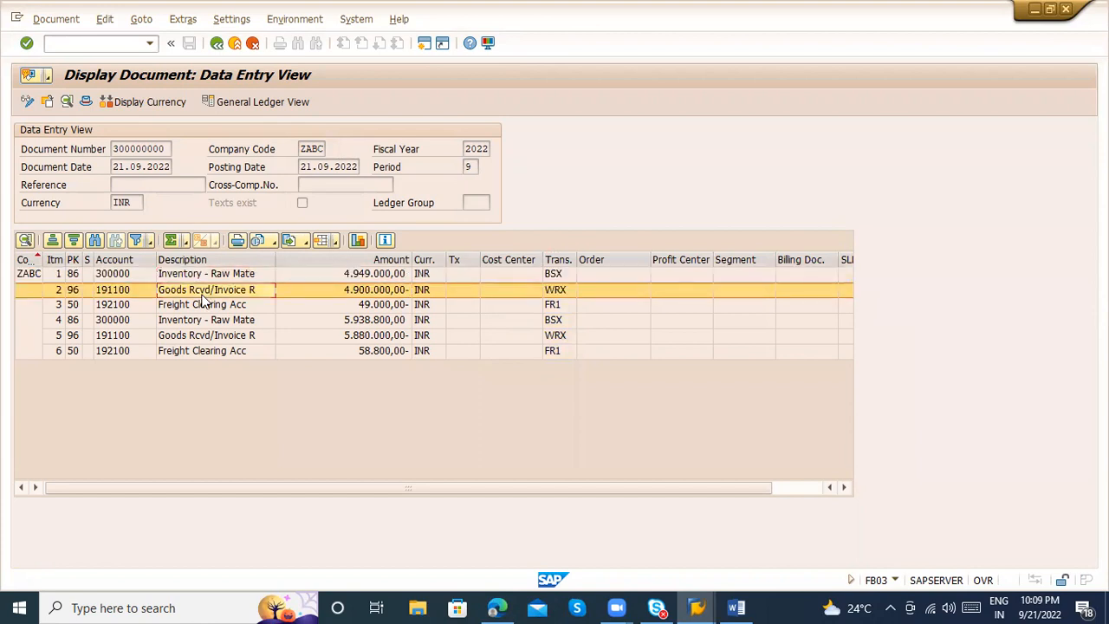
{"action": "left_click", "coordinate": [339, 294]}
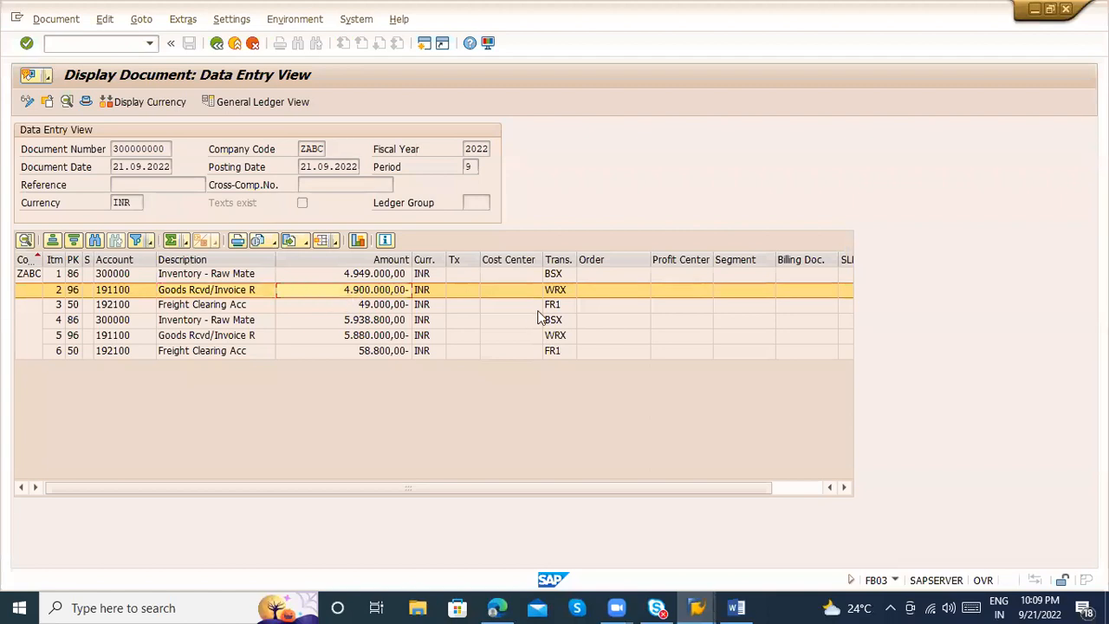
Compare the freight clearing, goods received/invoice received and raw material inventory lines of the first item in the accounting document
{"action": "left_click", "coordinate": [552, 305]}
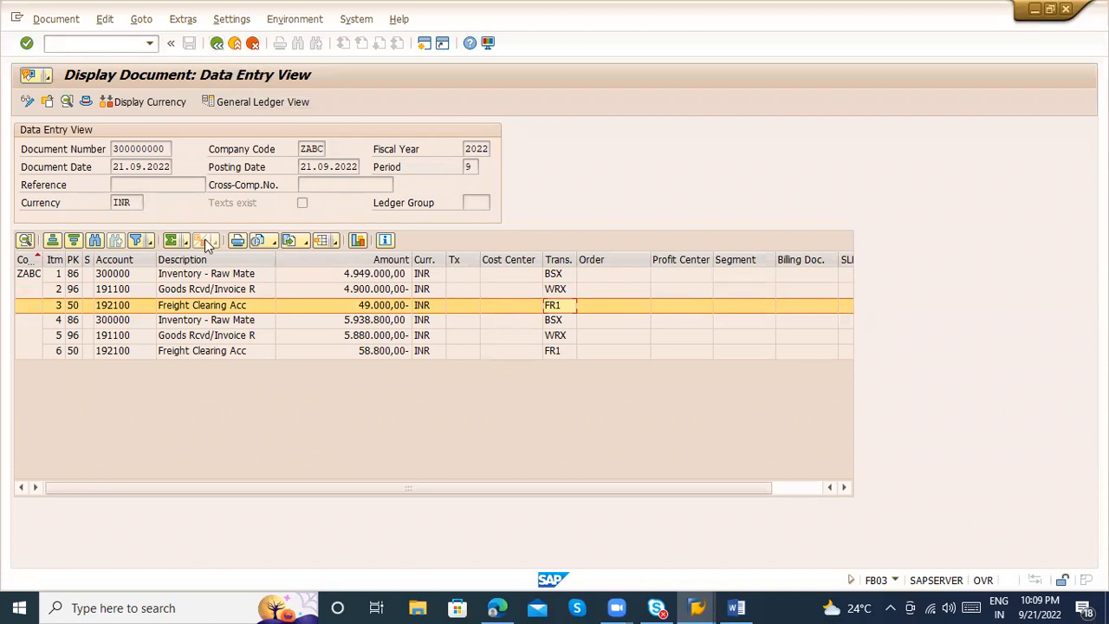
{"action": "left_click", "coordinate": [192, 295]}
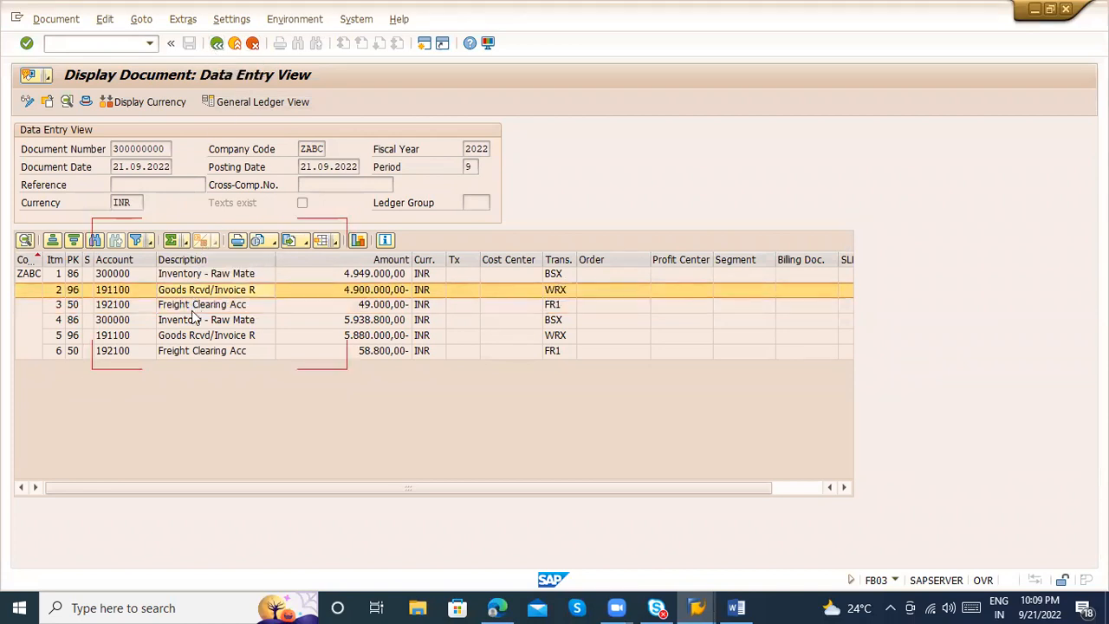
{"action": "left_click", "coordinate": [192, 308]}
{"action": "left_click", "coordinate": [184, 276]}
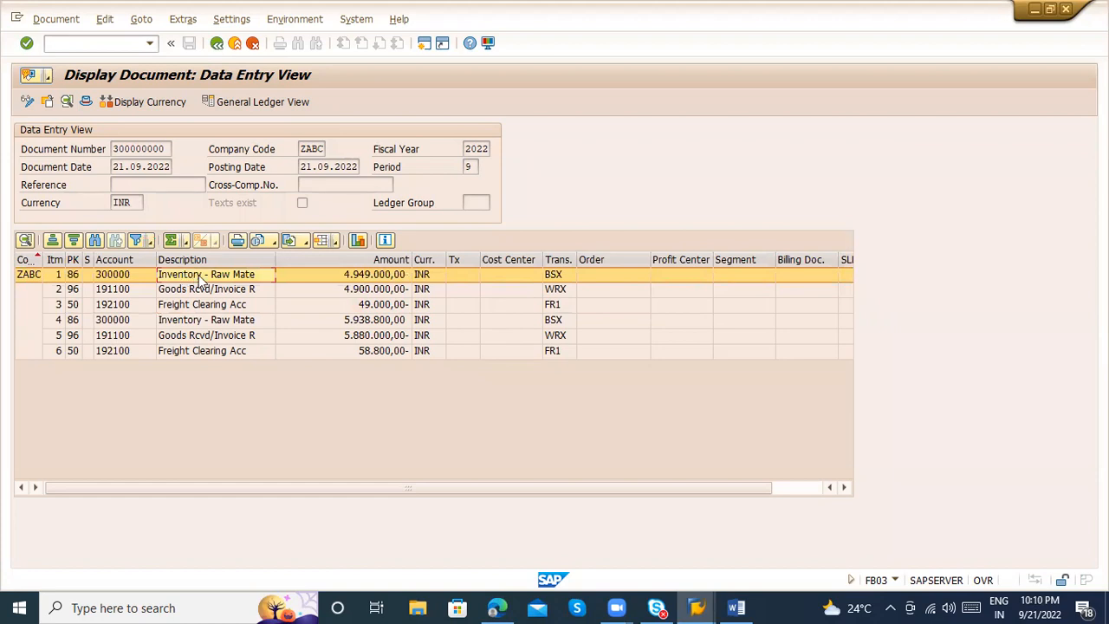
Return to the material document and open the purchase order referenced in its purchase order data
{"action": "left_click", "coordinate": [217, 44]}
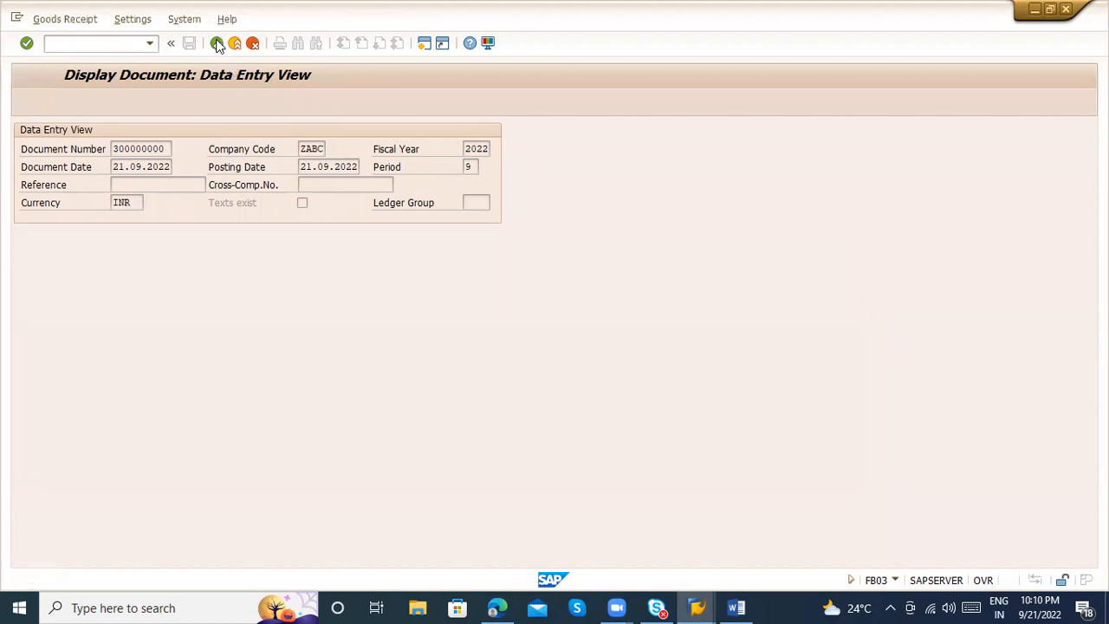
{"action": "left_click", "coordinate": [217, 44]}
{"action": "left_click", "coordinate": [216, 43]}
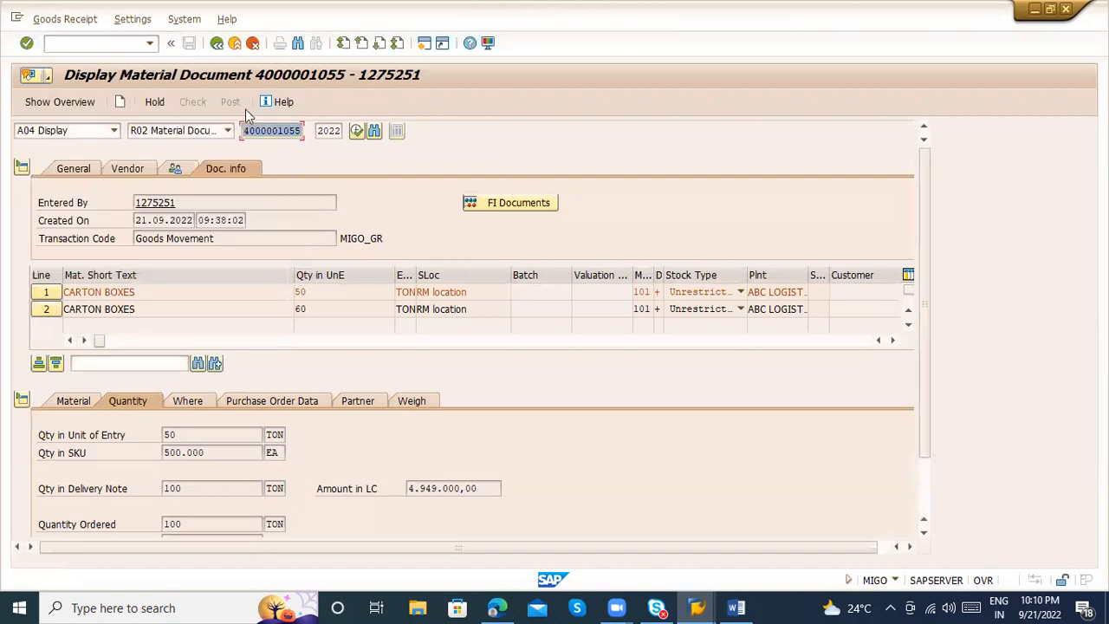
{"action": "left_click", "coordinate": [284, 399]}
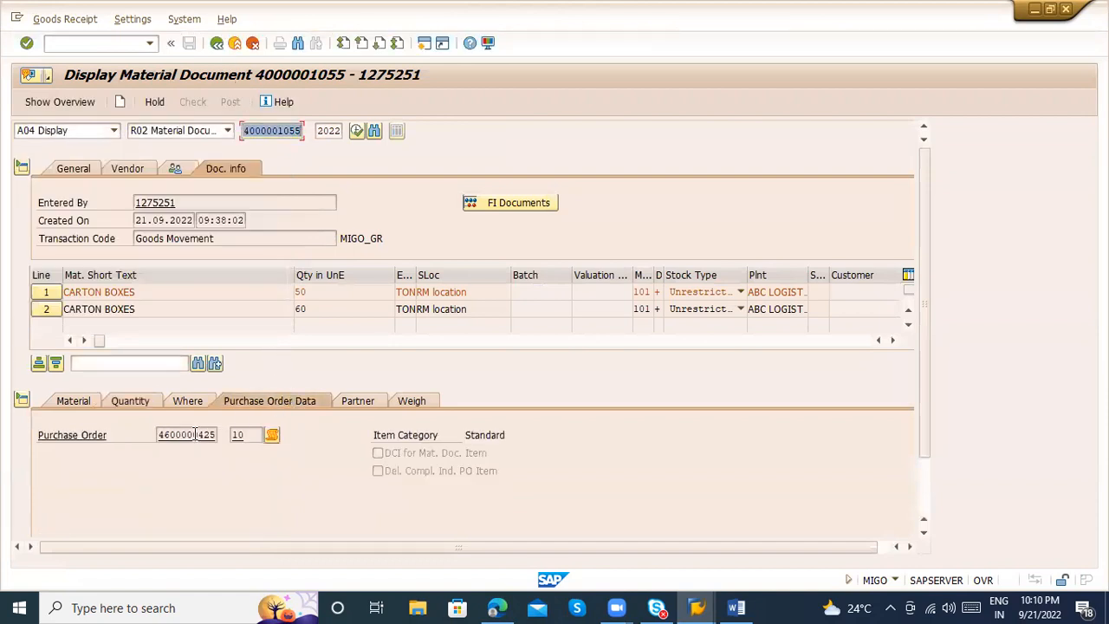
{"action": "double_click", "coordinate": [195, 434]}
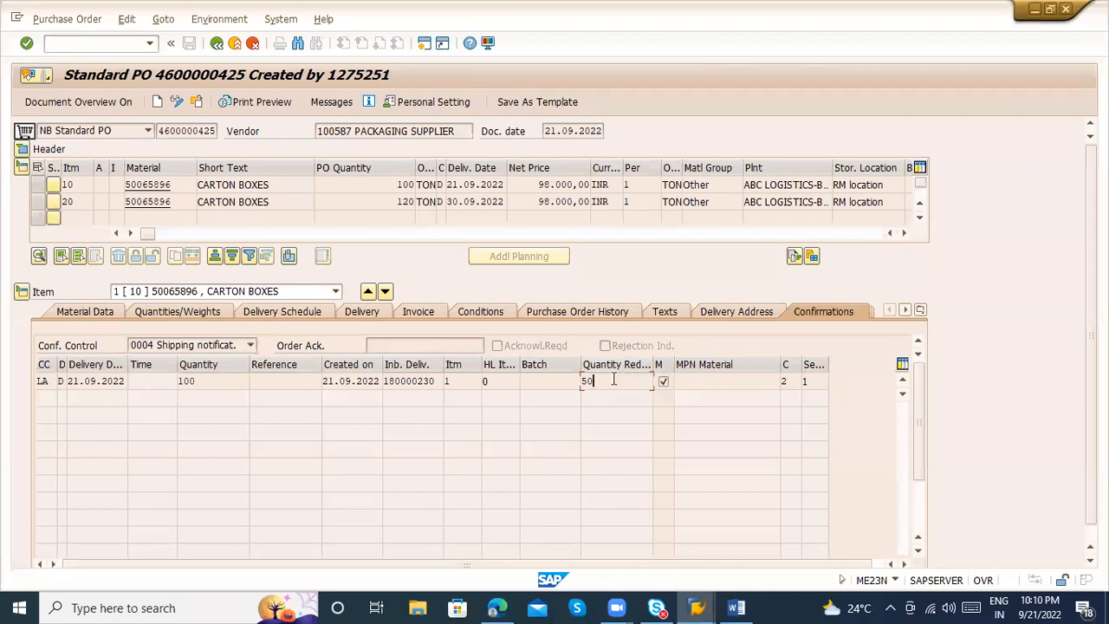
Check the goods receipt quantity in item 10's purchase order history against the ordered quantity
{"action": "left_click", "coordinate": [564, 314]}
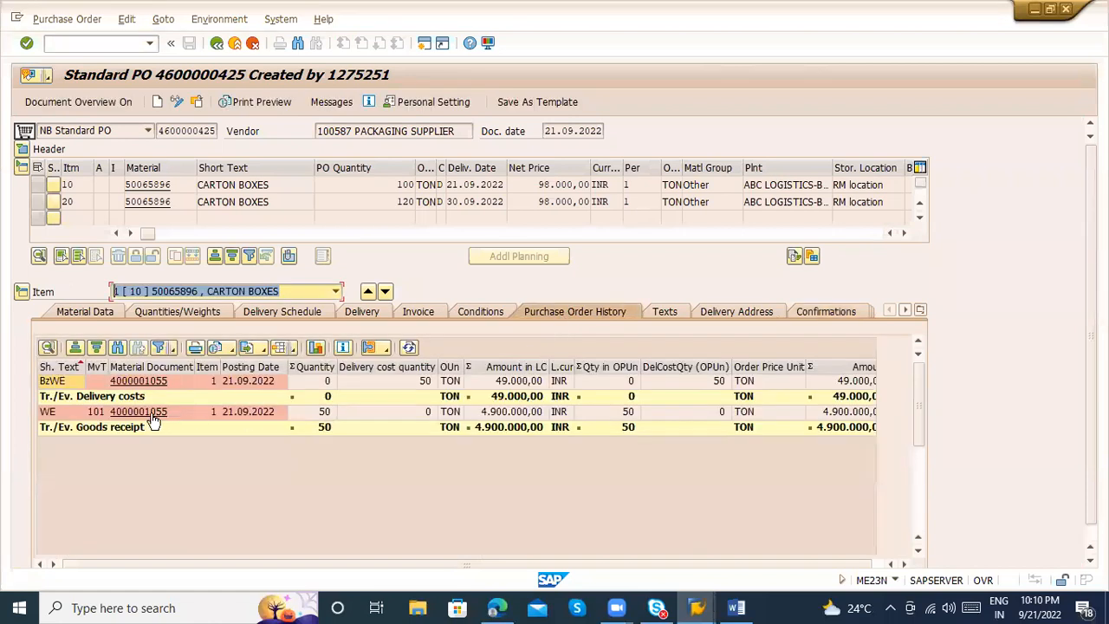
{"action": "left_click", "coordinate": [317, 414]}
{"action": "left_click", "coordinate": [391, 182]}
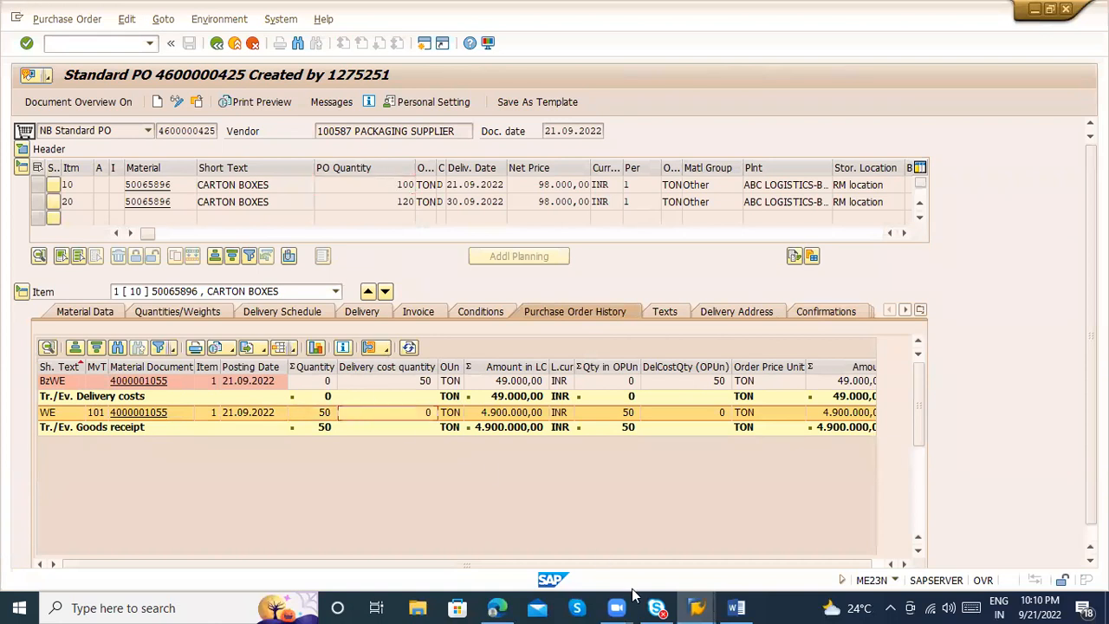
Check the ordered, delivered and still-to-deliver quantities in the purchase order's header status
{"action": "left_click", "coordinate": [20, 150]}
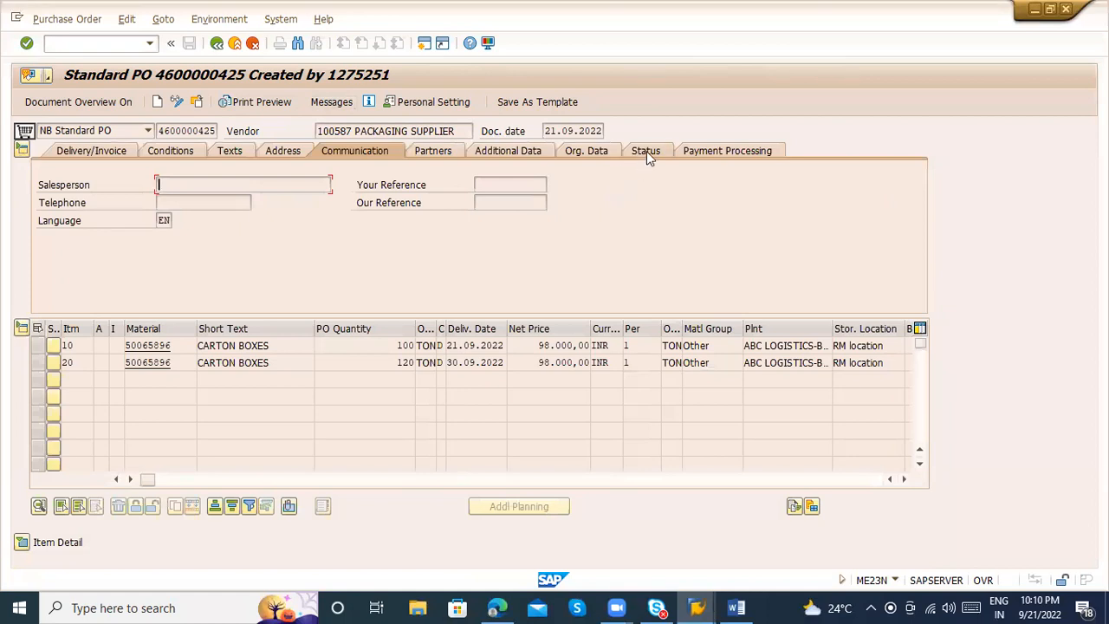
{"action": "left_click", "coordinate": [646, 150]}
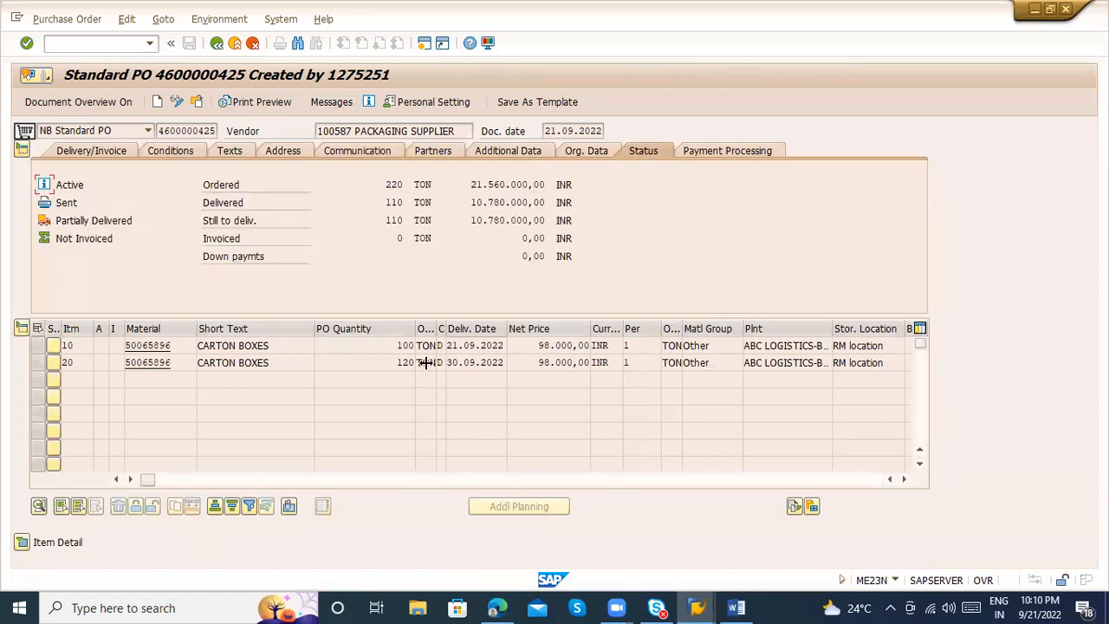
{"action": "left_click_drag", "start_coordinate": [384, 184], "coordinate": [407, 220]}
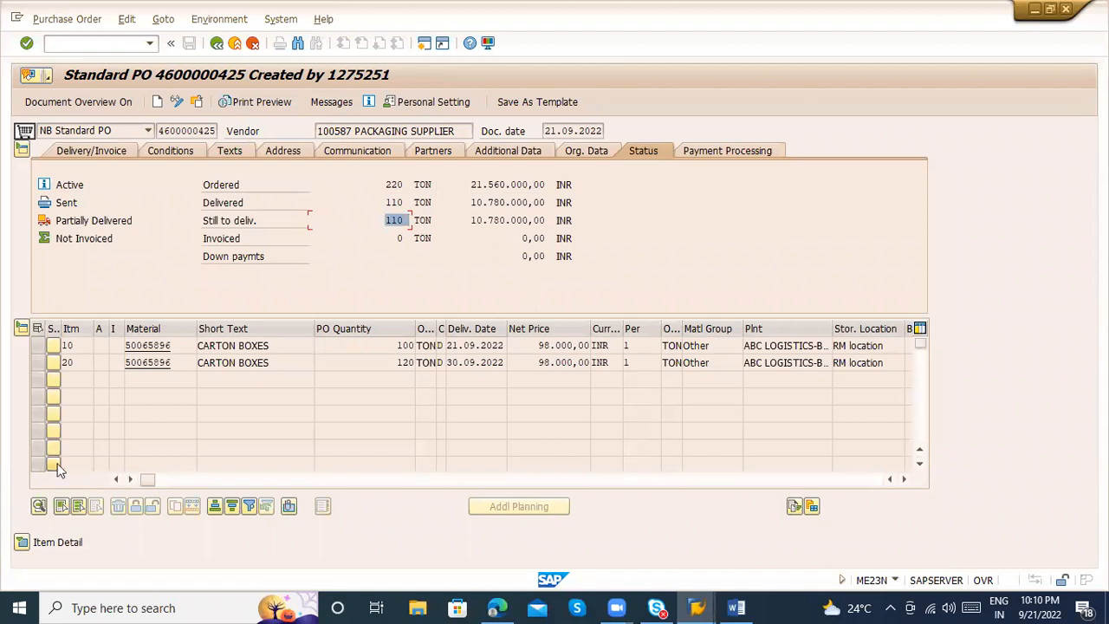
Check the vendor in the details of item 10's FRA1 freight condition, and return to the purchase order
{"action": "left_click", "coordinate": [29, 537]}
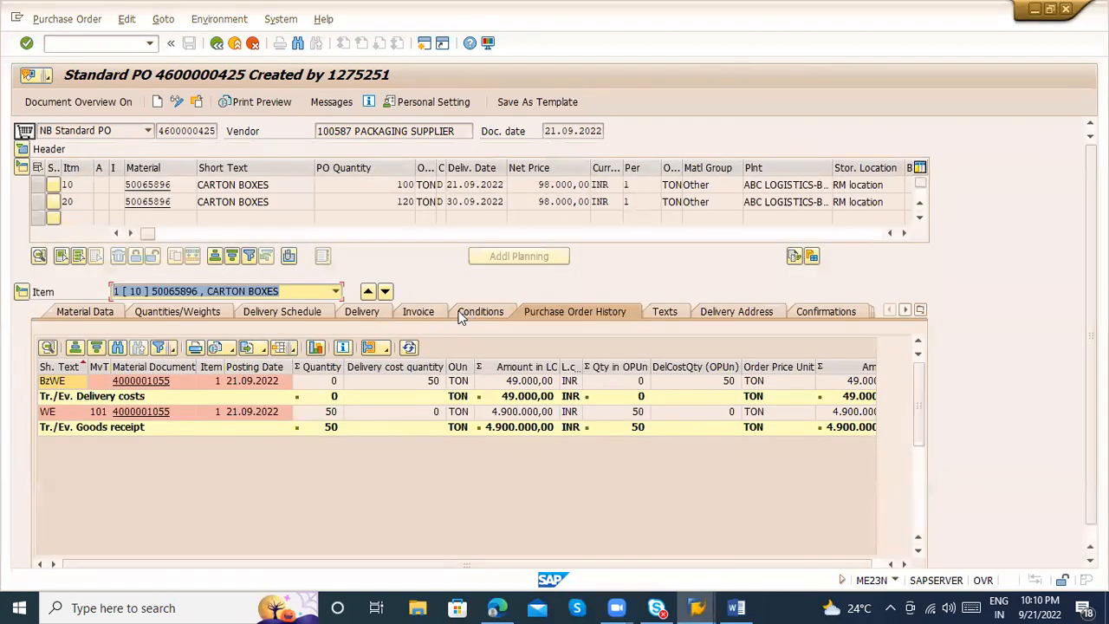
{"action": "left_click", "coordinate": [464, 314]}
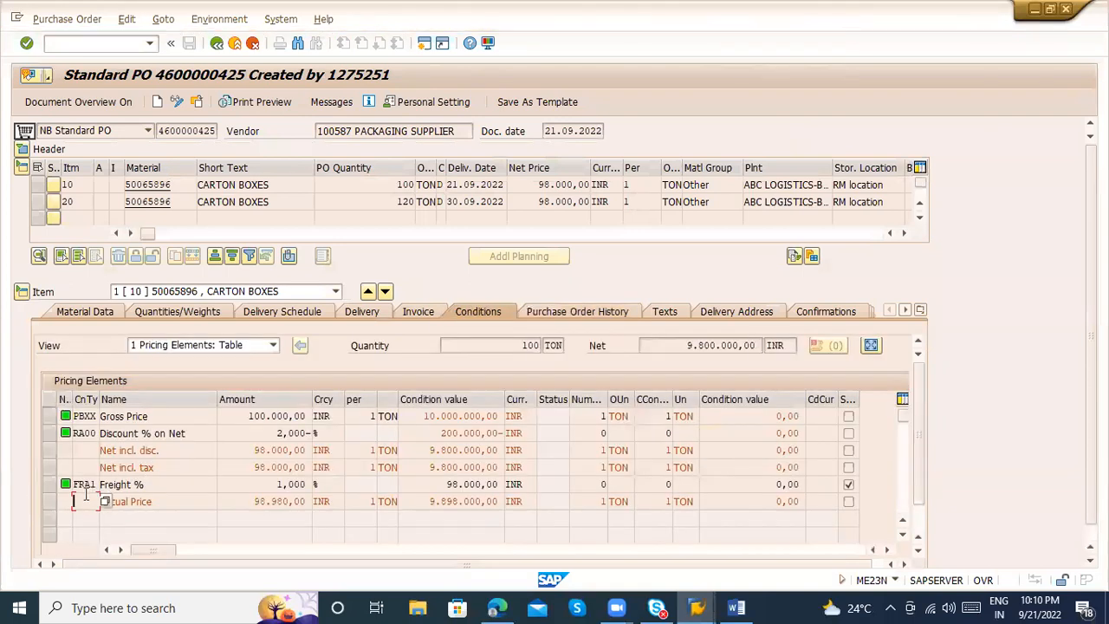
{"action": "left_click", "coordinate": [51, 484]}
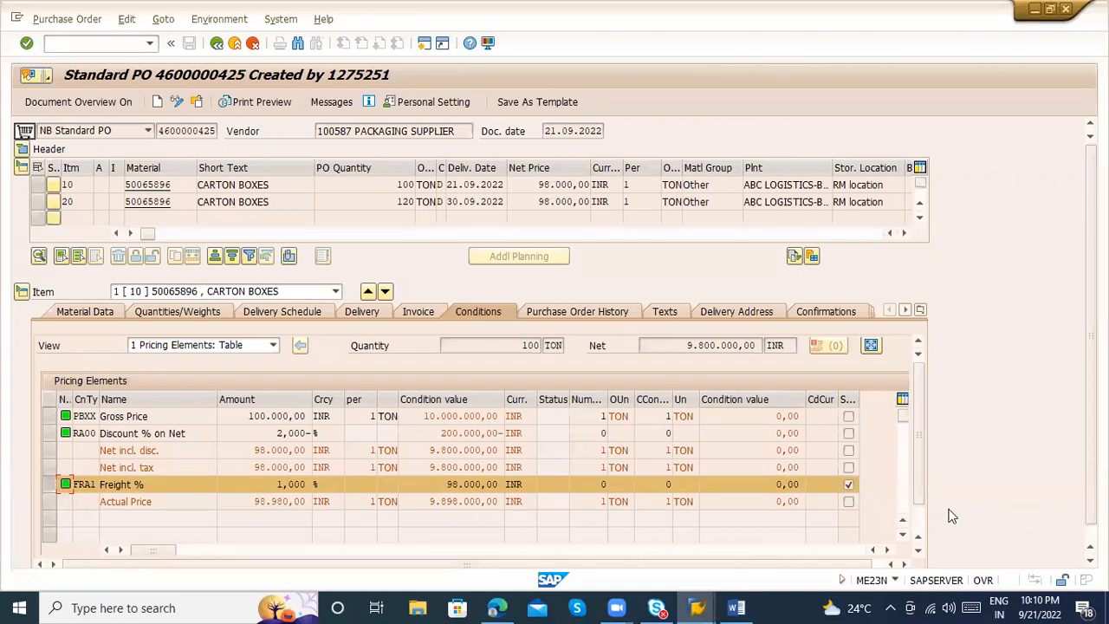
{"action": "scroll", "coordinate": [924, 526], "scroll_direction": "down", "scroll_amount": 1}
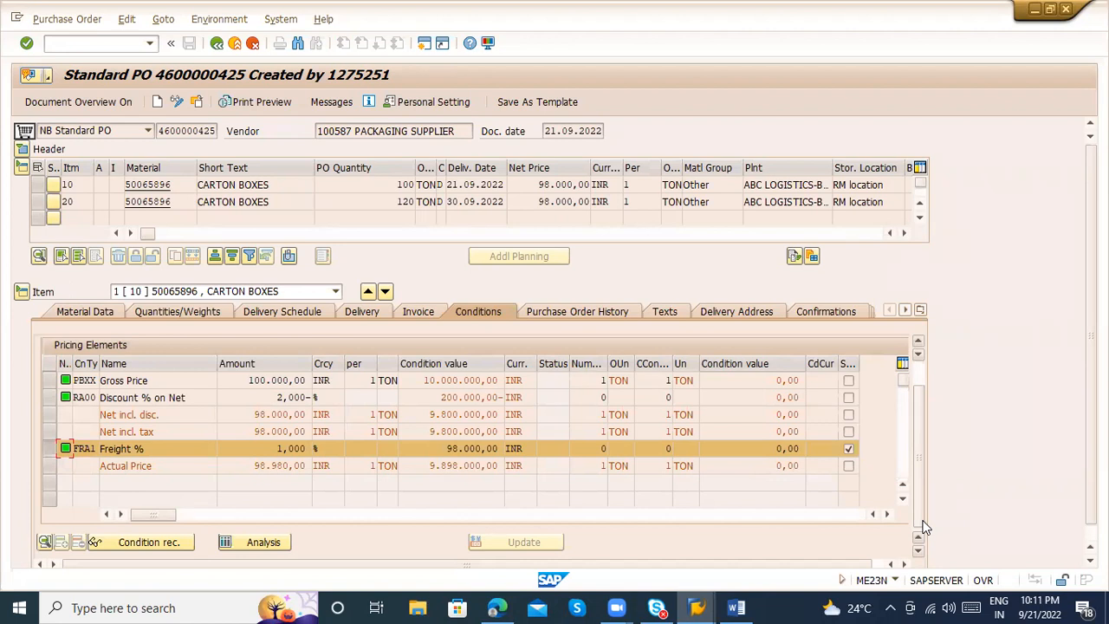
{"action": "left_click", "coordinate": [46, 543]}
{"action": "left_click_drag", "start_coordinate": [483, 452], "coordinate": [370, 453]}
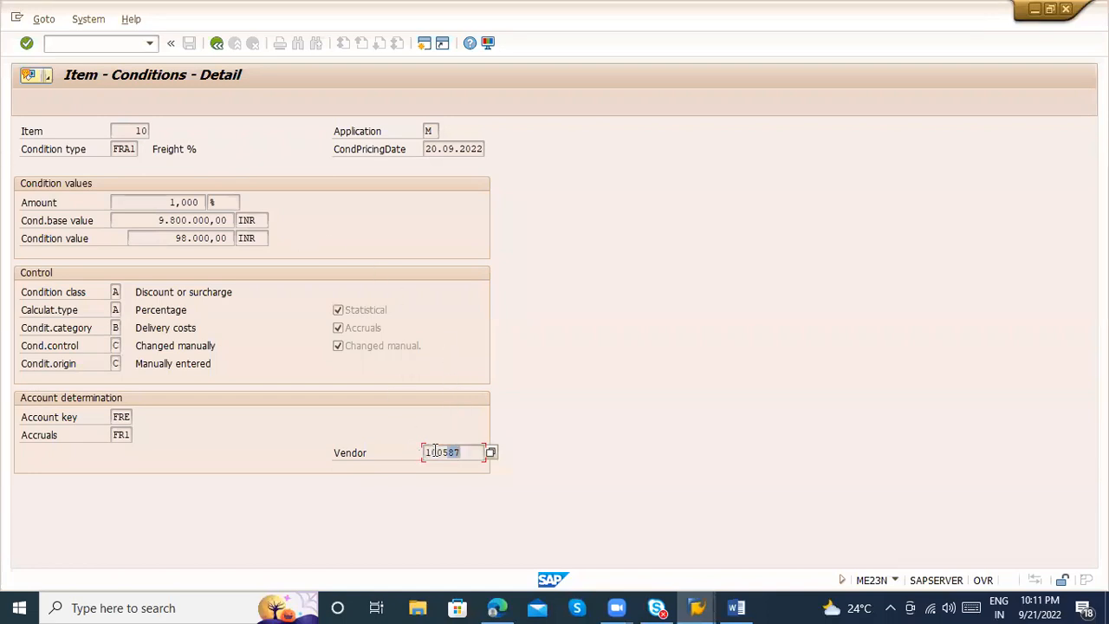
{"action": "left_click", "coordinate": [208, 47]}
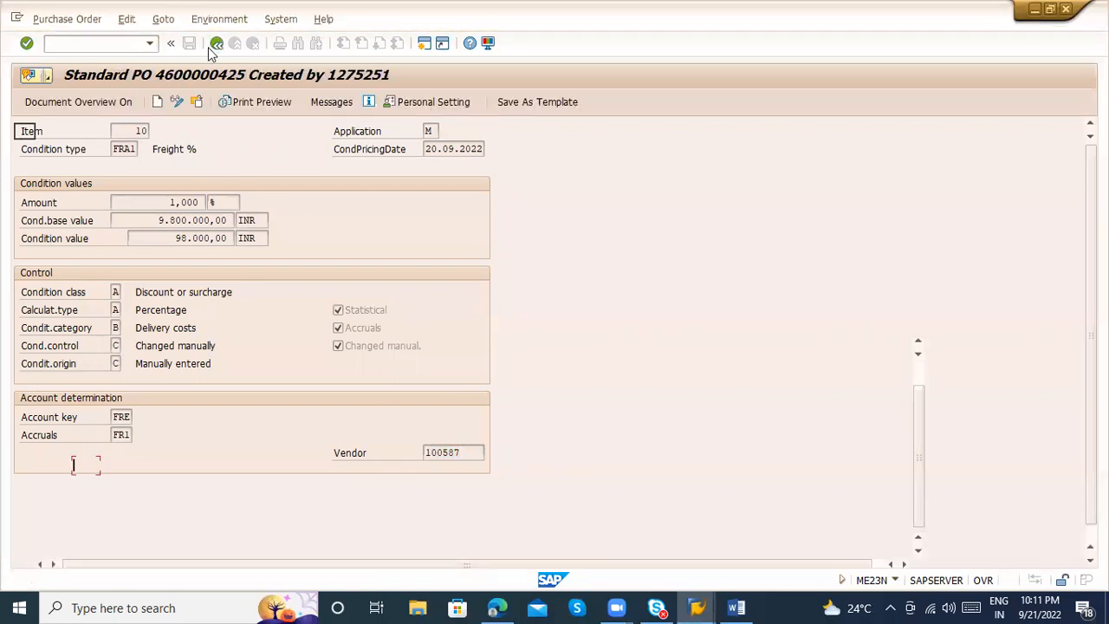
Check the vendor entered in the purchase order's header partner data
{"action": "left_click", "coordinate": [22, 150]}
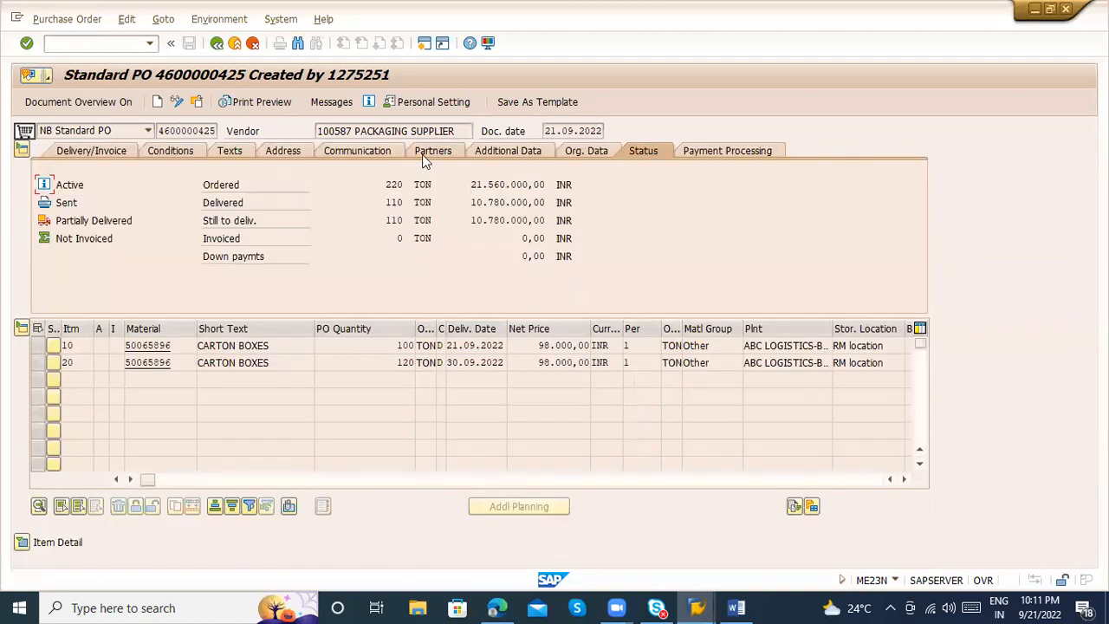
{"action": "left_click", "coordinate": [426, 154]}
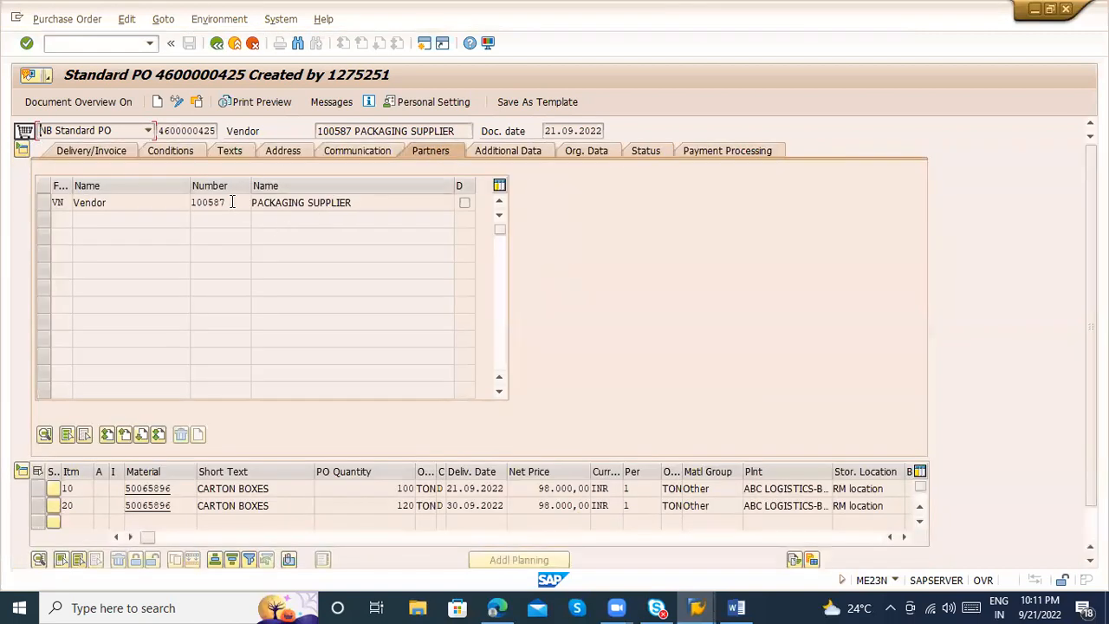
{"action": "left_click", "coordinate": [233, 202]}
{"action": "left_click", "coordinate": [203, 102]}
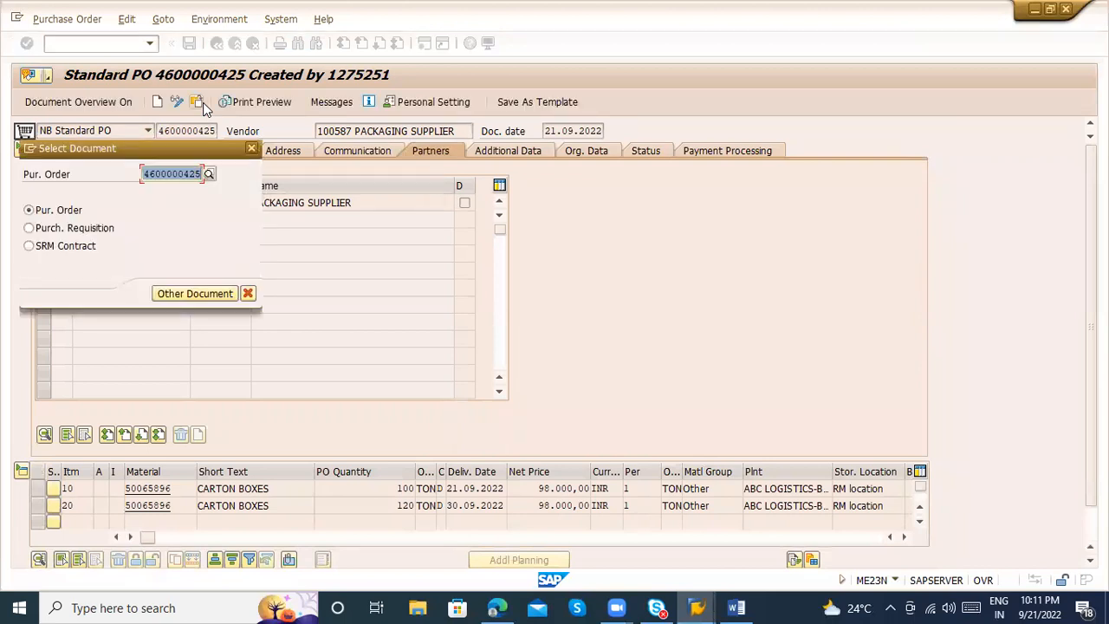
{"action": "key", "text": "Return"}
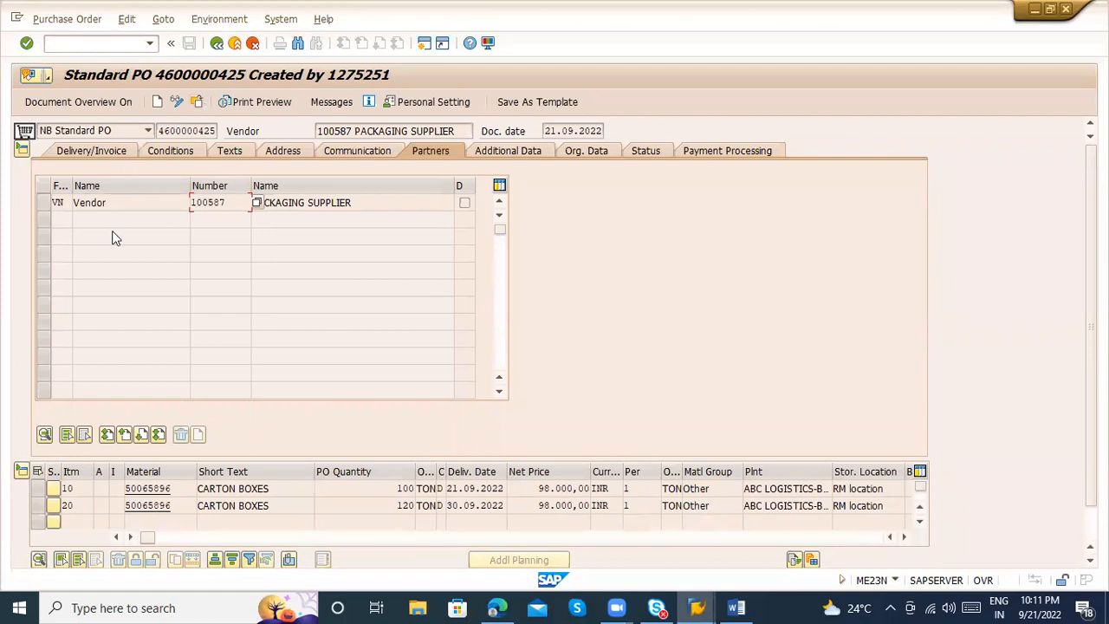
{"action": "left_click", "coordinate": [21, 470]}
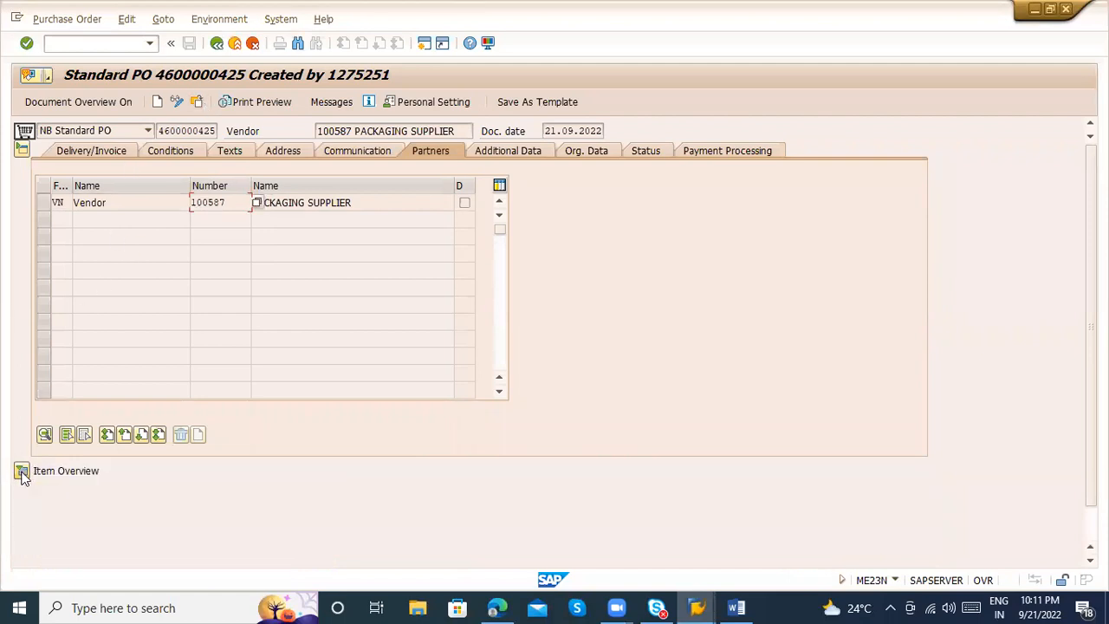
{"action": "left_click", "coordinate": [18, 472]}
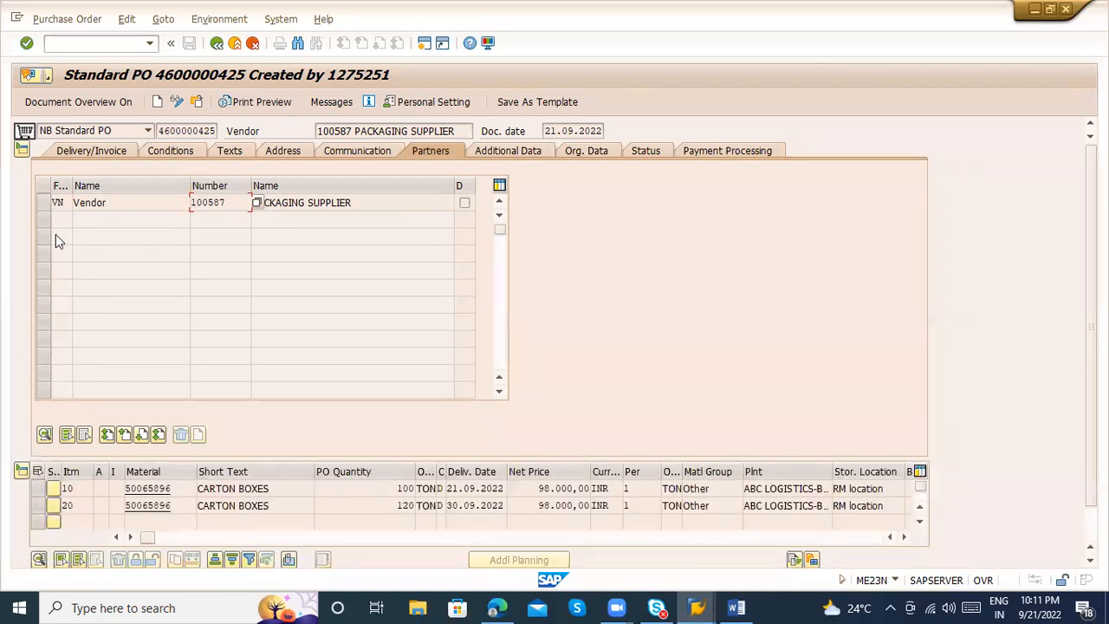
{"action": "left_click", "coordinate": [25, 150]}
{"action": "left_click", "coordinate": [23, 149]}
{"action": "left_click", "coordinate": [233, 207]}
Collapse the header and open the goods receipt's material document from item 10's purchase order history
{"action": "left_click", "coordinate": [22, 149]}
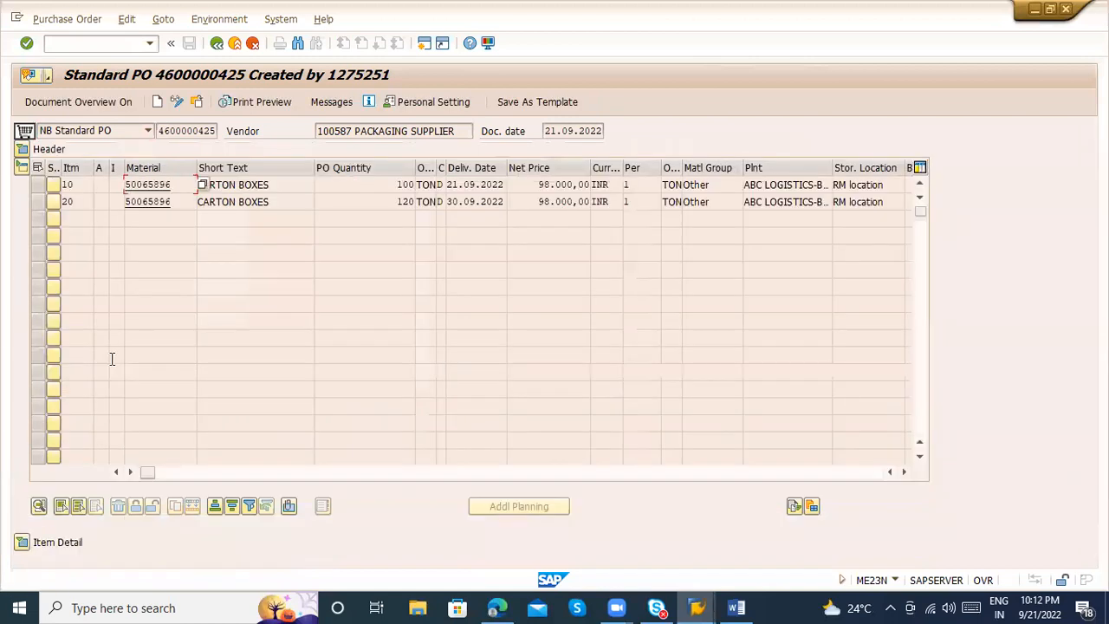
{"action": "left_click", "coordinate": [22, 542]}
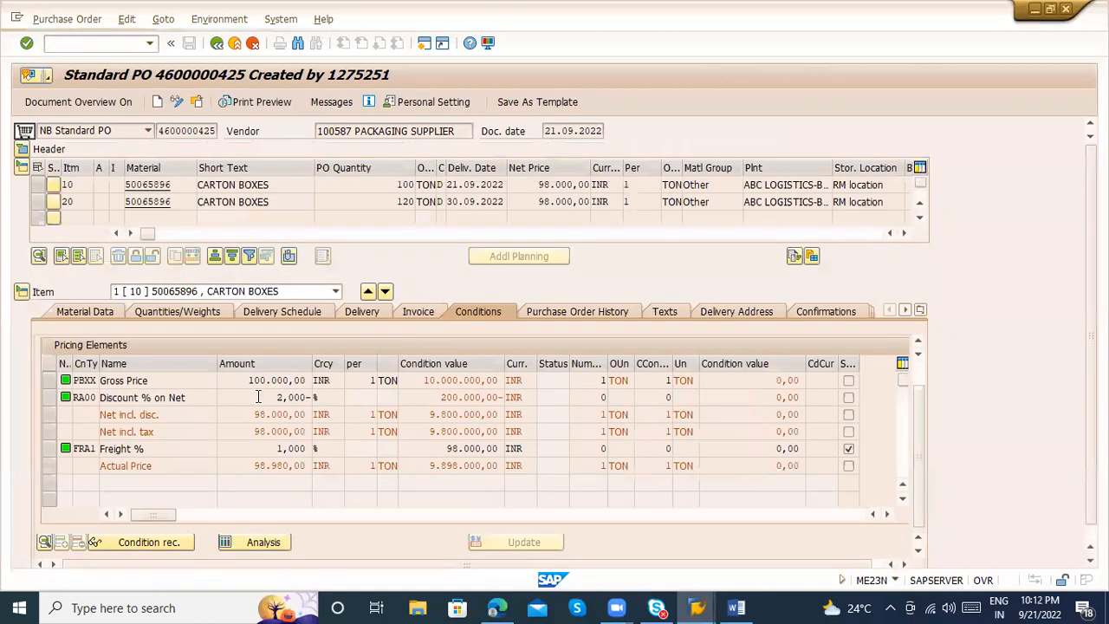
{"action": "left_click", "coordinate": [572, 316]}
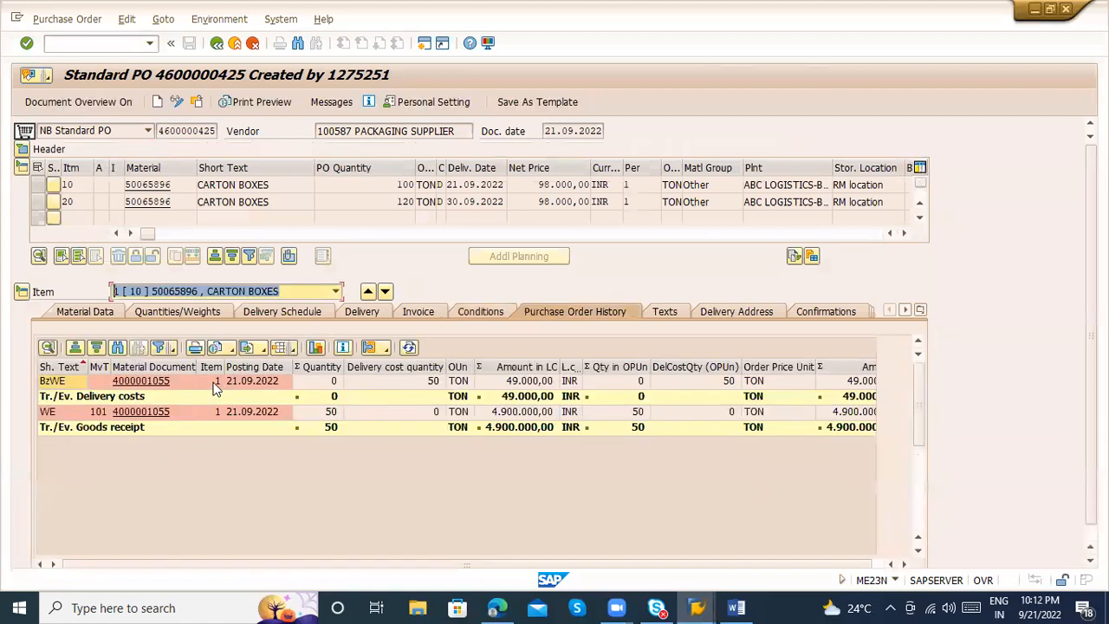
{"action": "left_click", "coordinate": [141, 412]}
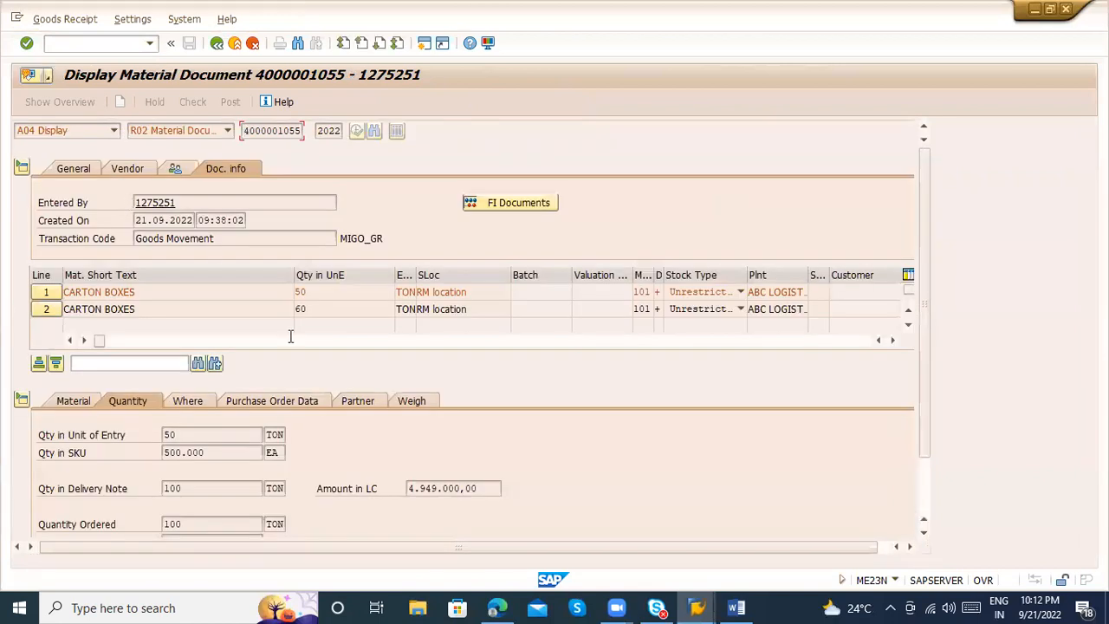
Check the vendor and receiving vendor in the material document's partner data, and go back to the purchase order
{"action": "left_click", "coordinate": [349, 401]}
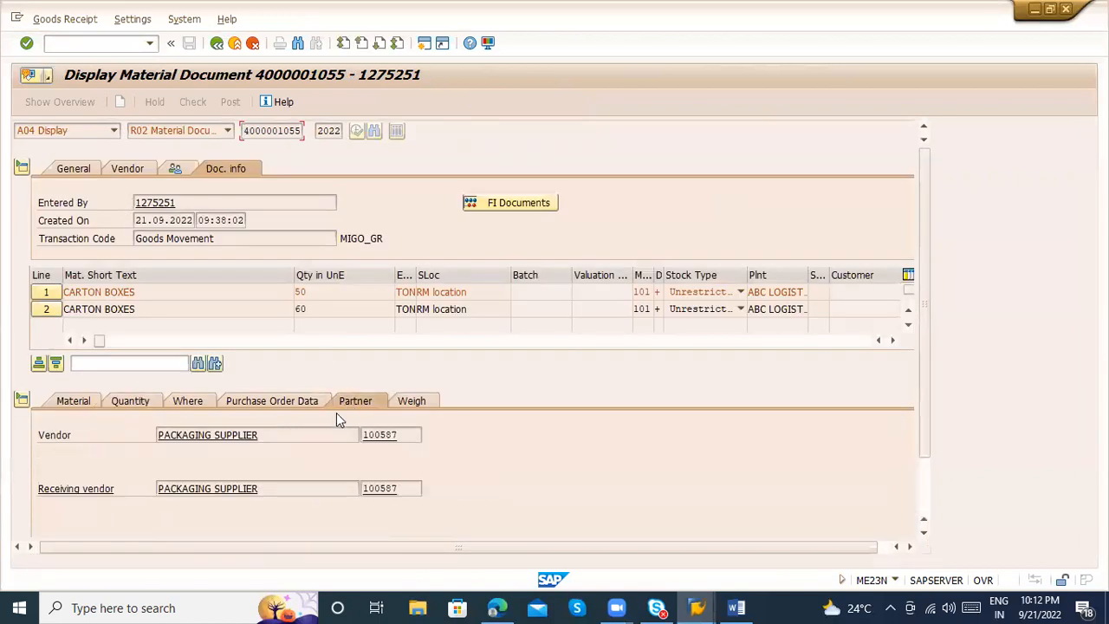
{"action": "left_click", "coordinate": [407, 438]}
{"action": "left_click_drag", "start_coordinate": [408, 438], "coordinate": [320, 432]}
{"action": "left_click_drag", "start_coordinate": [404, 488], "coordinate": [356, 489]}
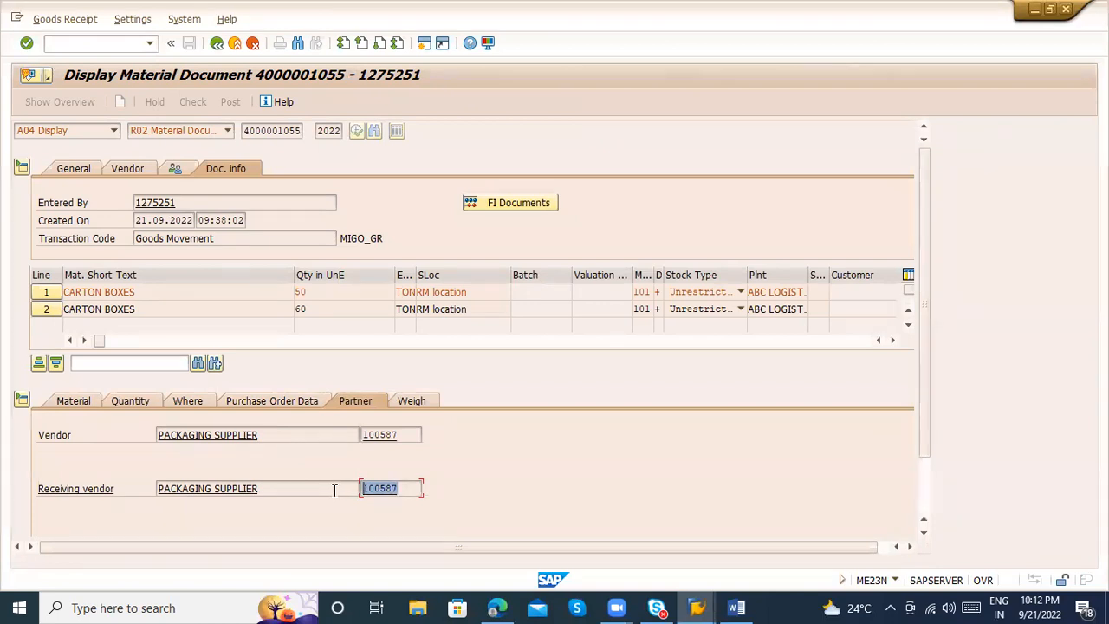
{"action": "left_click", "coordinate": [217, 42]}
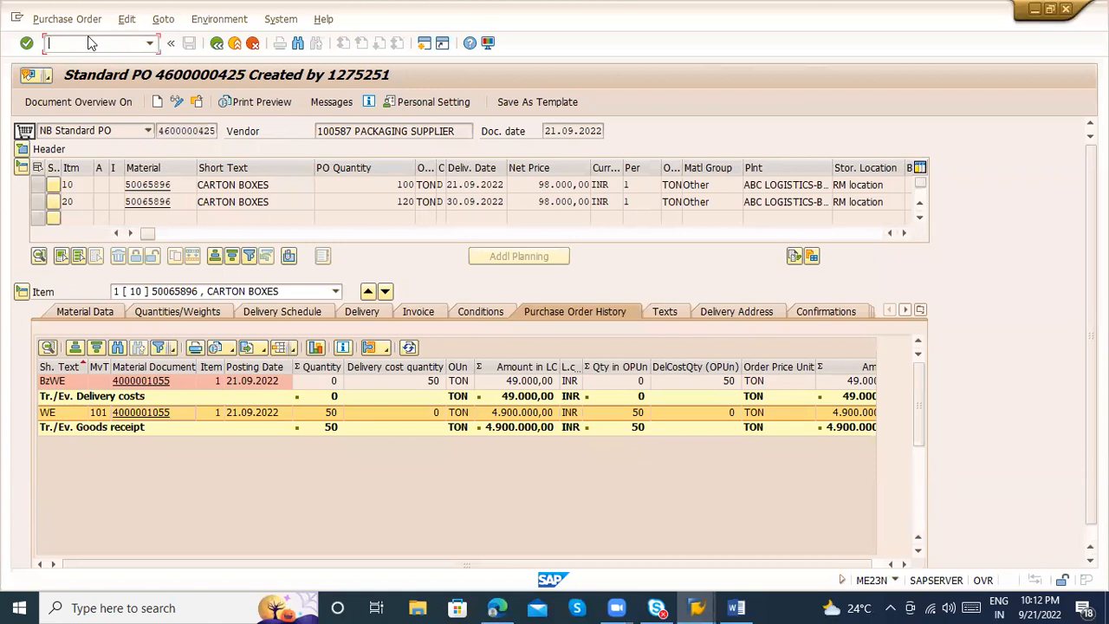
Start transaction MIRO to enter an incoming invoice
{"action": "type", "text": "/n miro"}
{"action": "key", "text": "Return"}
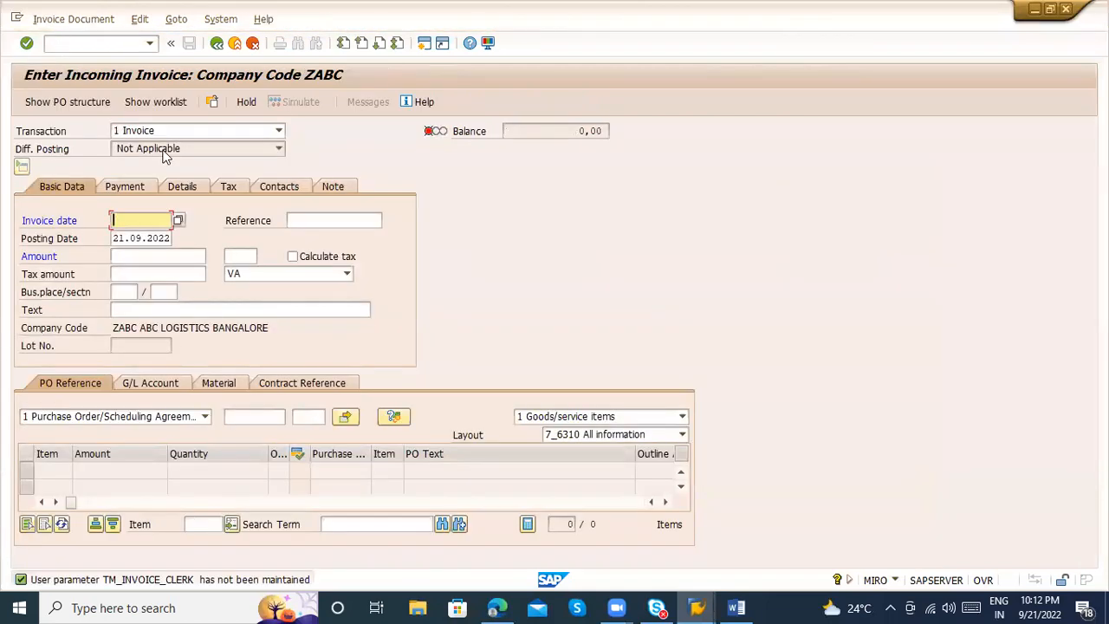
Enter invoice date 20.09.2022 and reference LXSRFS in the invoice's basic data
{"action": "left_click", "coordinate": [141, 221]}
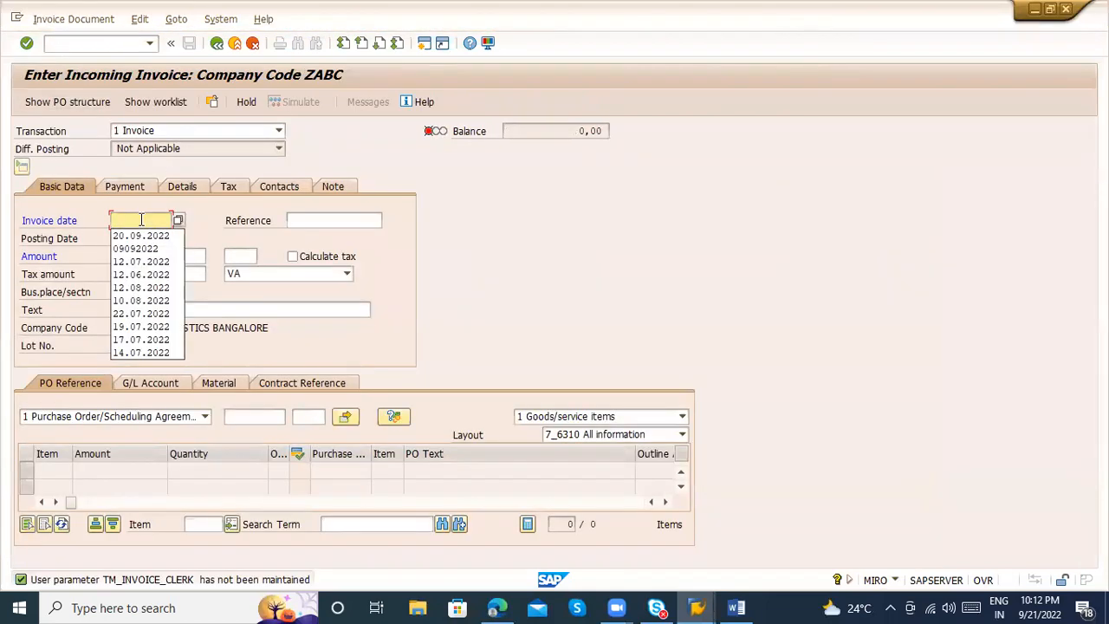
{"action": "key", "text": "Down"}
{"action": "key", "text": "Return"}
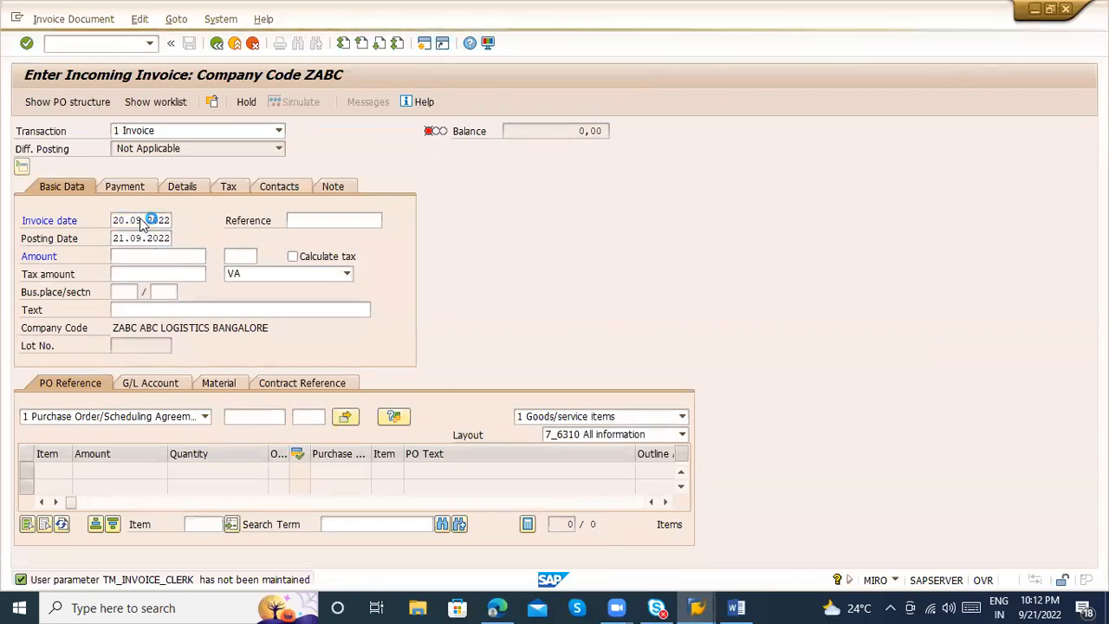
{"action": "key", "text": "Return"}
{"action": "left_click", "coordinate": [310, 219]}
{"action": "type", "text": "1"}
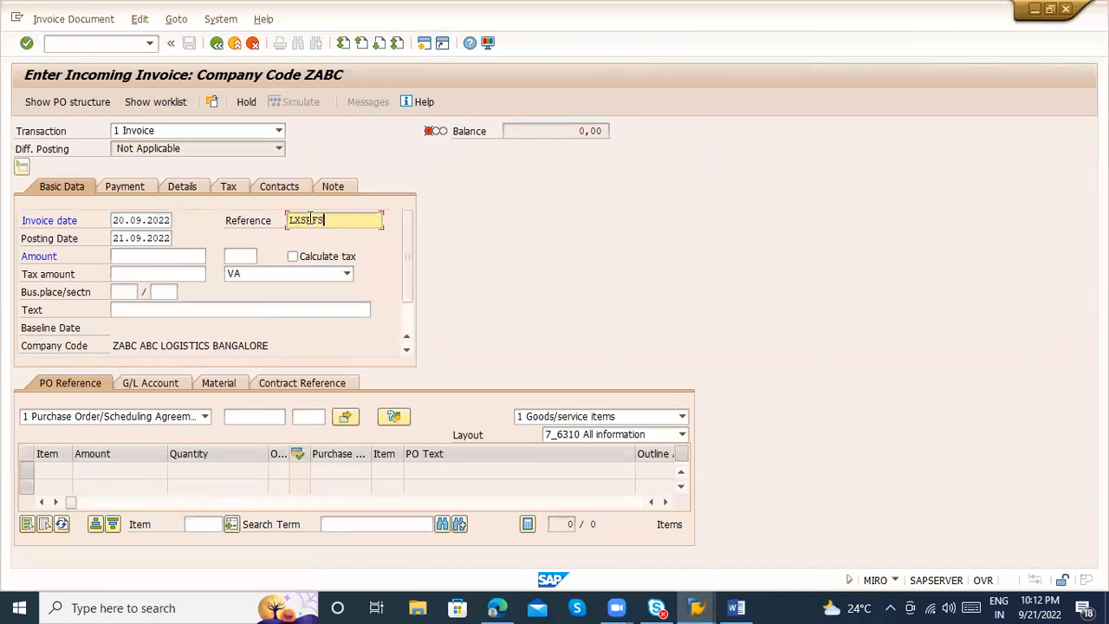
Load the purchase order's items into the invoice using the copied purchase order number
{"action": "left_click", "coordinate": [266, 415]}
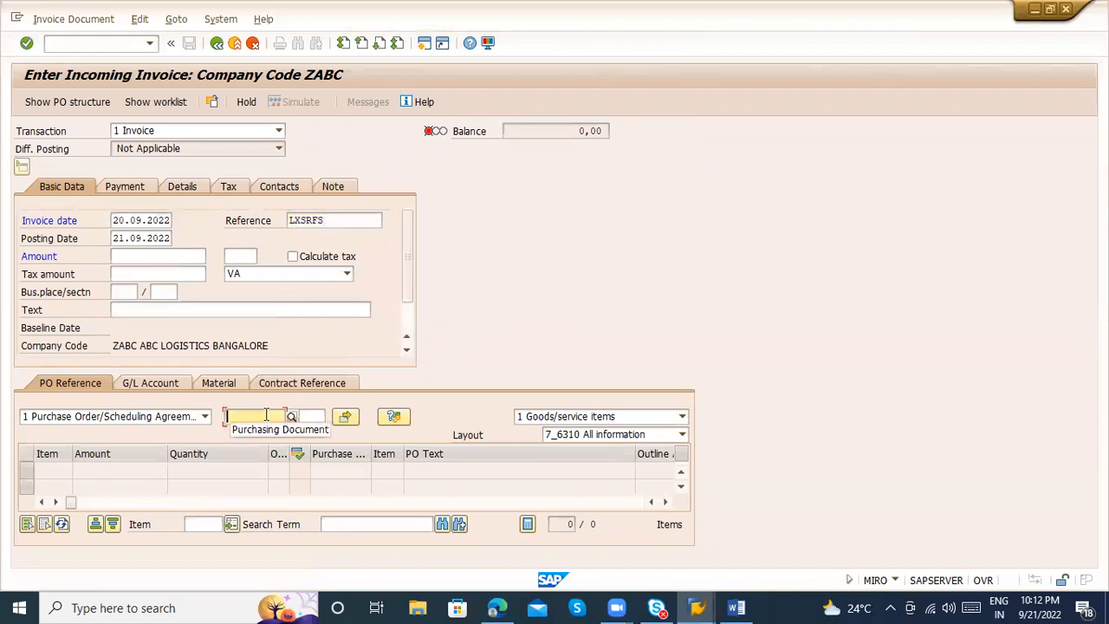
{"action": "key", "text": "ctrl+v"}
{"action": "key", "text": "Return"}
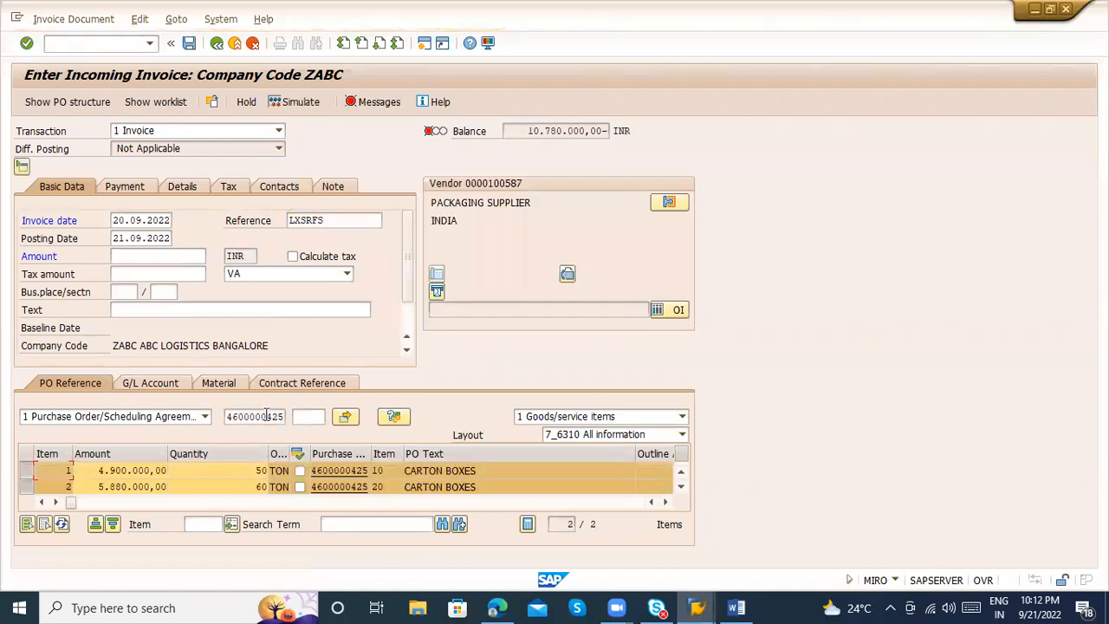
Set the invoiced quantity of both carton box items to 100 TON
{"action": "left_click", "coordinate": [240, 471]}
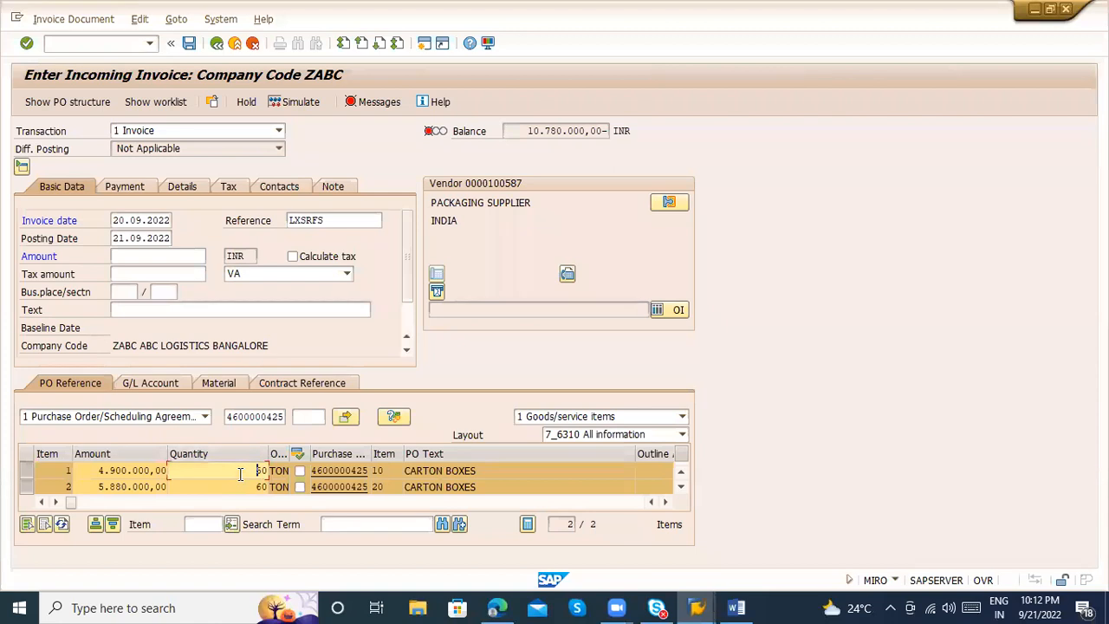
{"action": "left_click", "coordinate": [230, 486]}
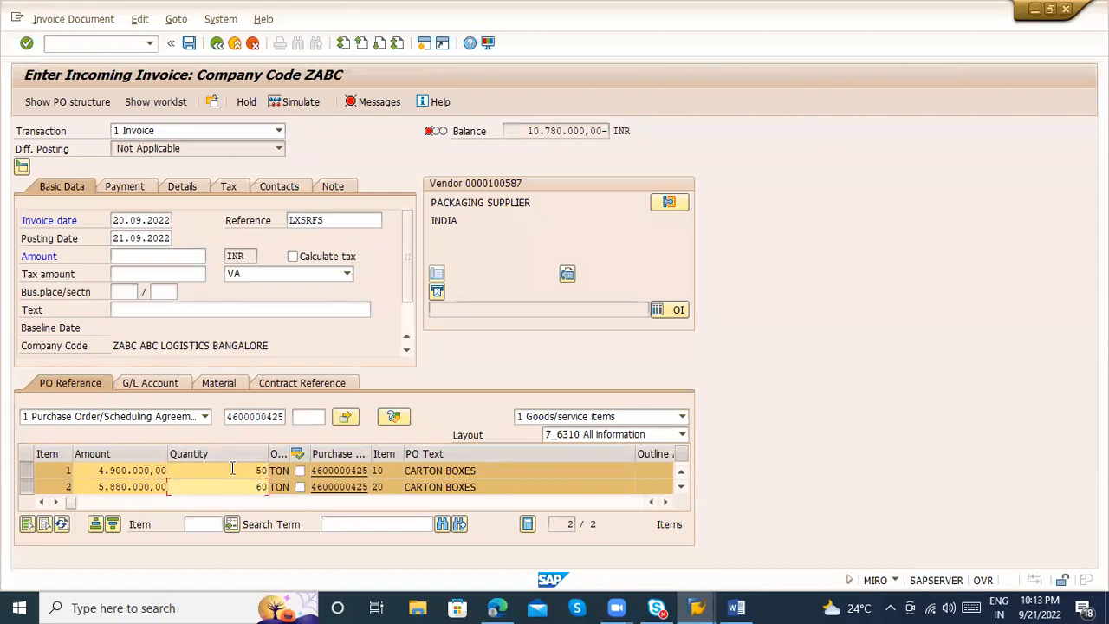
{"action": "left_click", "coordinate": [233, 468]}
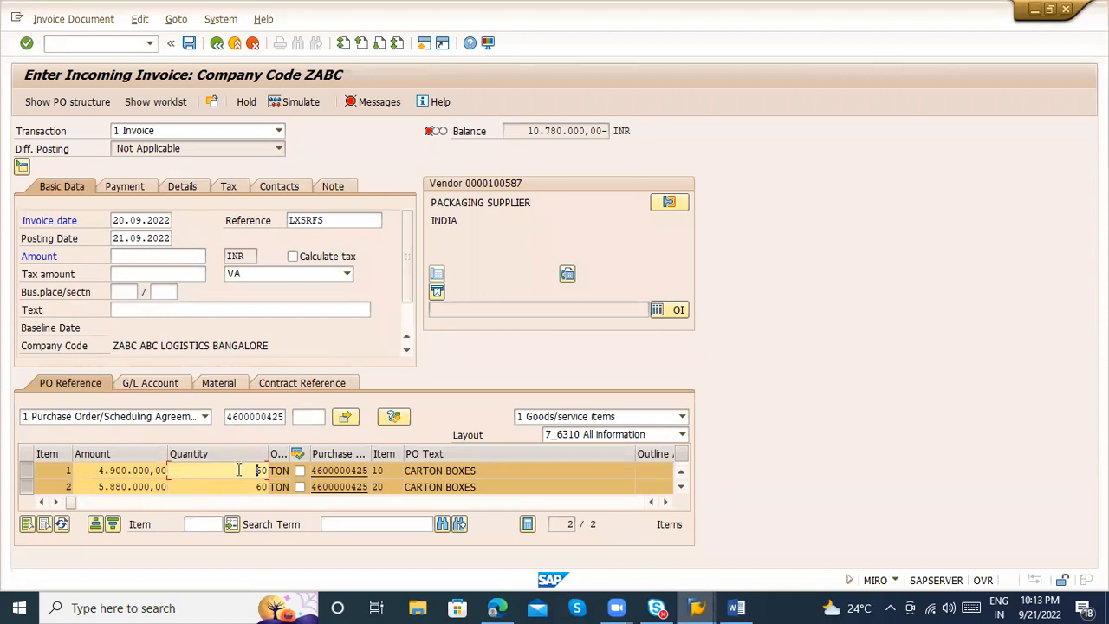
{"action": "left_click", "coordinate": [245, 485]}
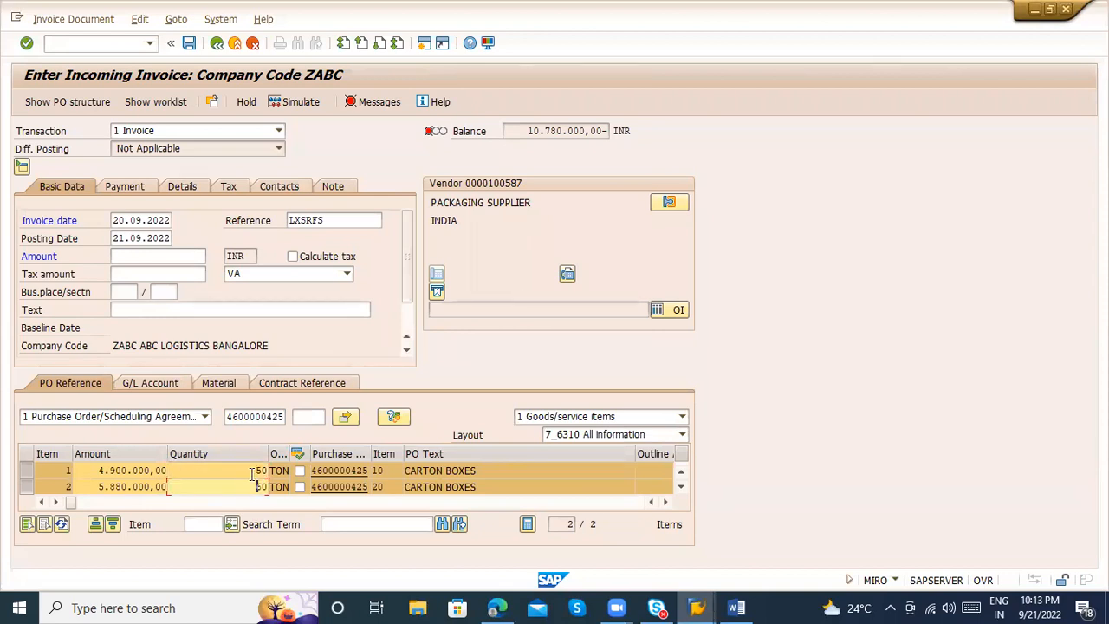
{"action": "type", "text": "6"}
{"action": "left_click", "coordinate": [252, 472]}
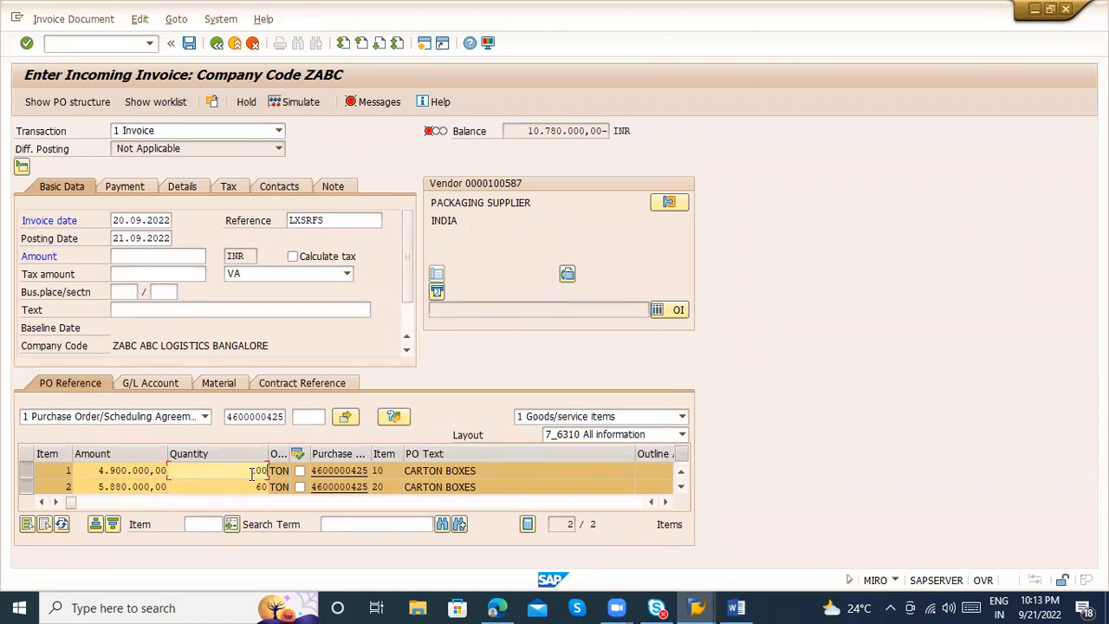
{"action": "left_click", "coordinate": [249, 487]}
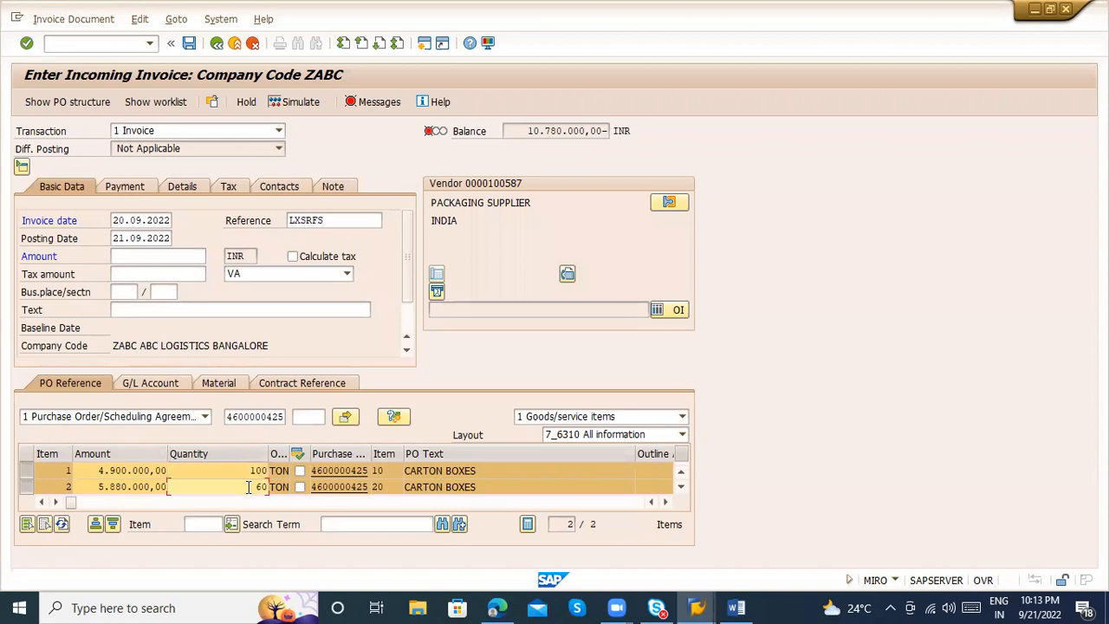
{"action": "type", "text": "100"}
{"action": "key", "text": "Return"}
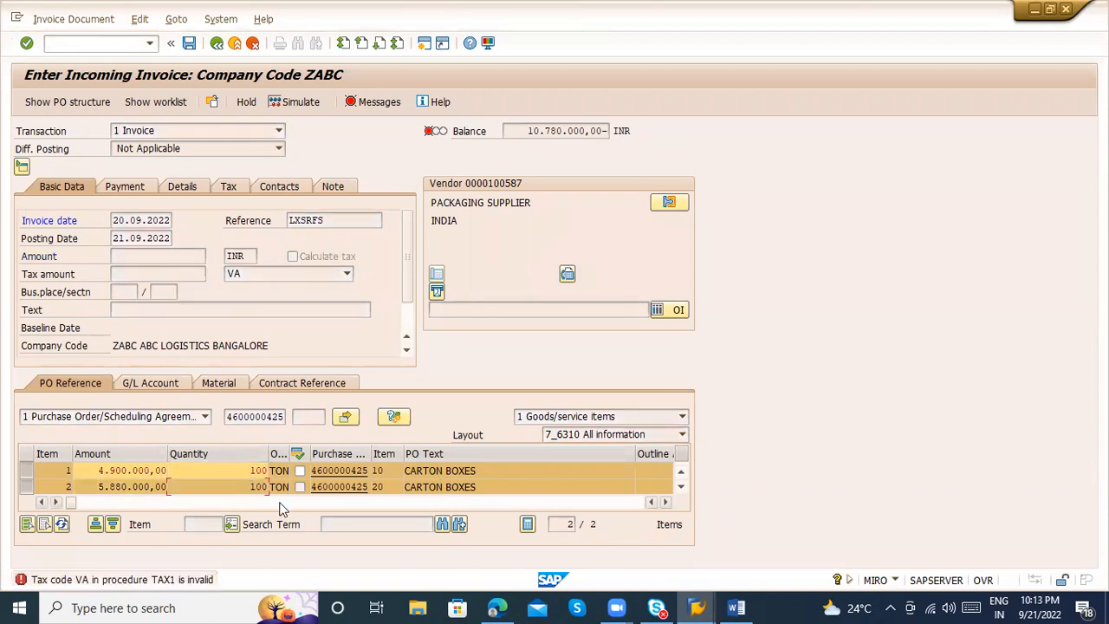
{"action": "key", "text": "Return"}
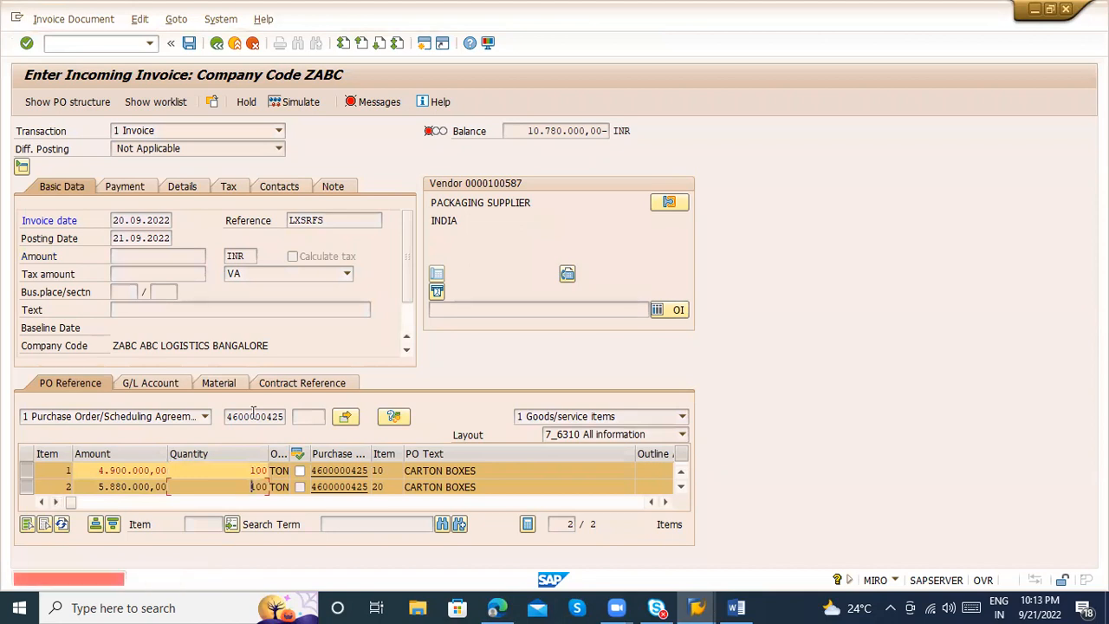
Change the first invoice item's tax code to V0 (1% Input tax code) and confirm the entry
{"action": "left_click", "coordinate": [203, 502]}
{"action": "left_click", "coordinate": [154, 505]}
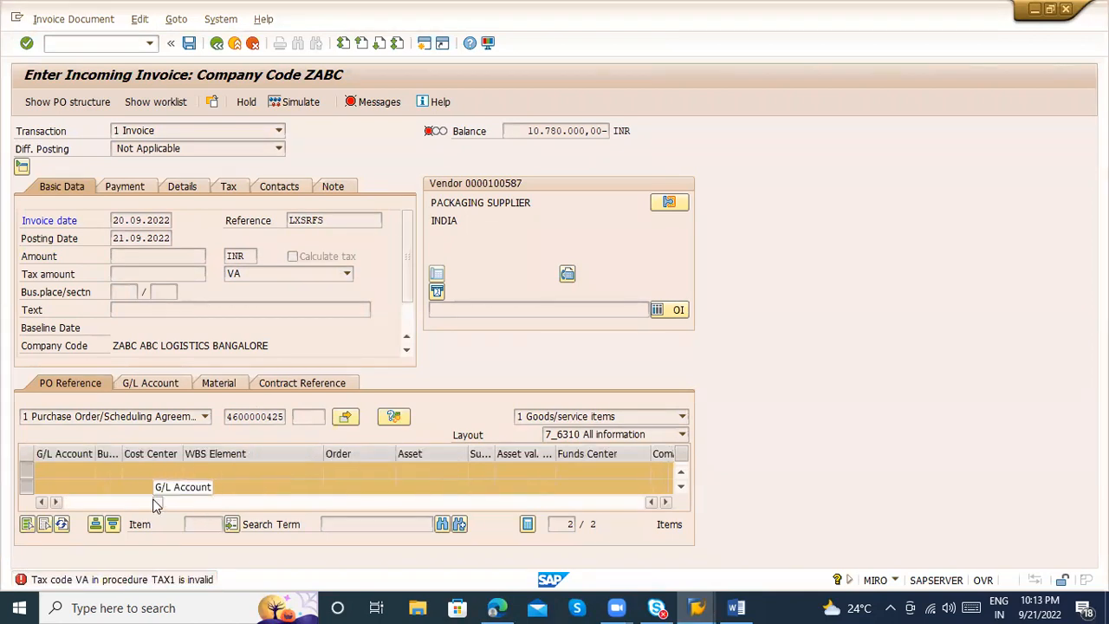
{"action": "left_click", "coordinate": [121, 504]}
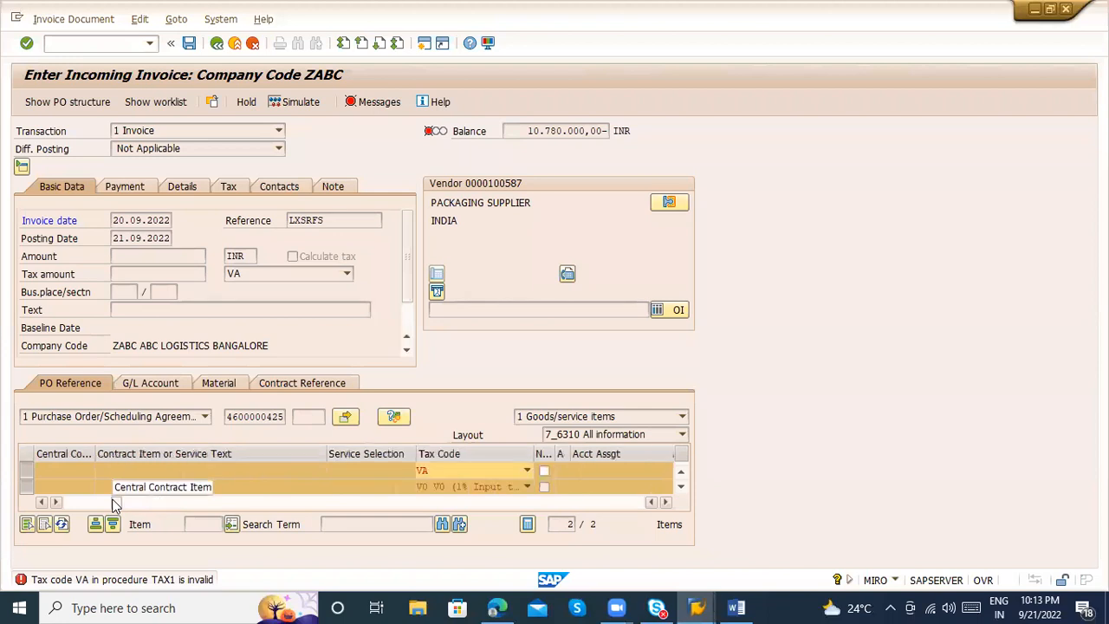
{"action": "left_click", "coordinate": [473, 472]}
{"action": "key", "text": "v"}
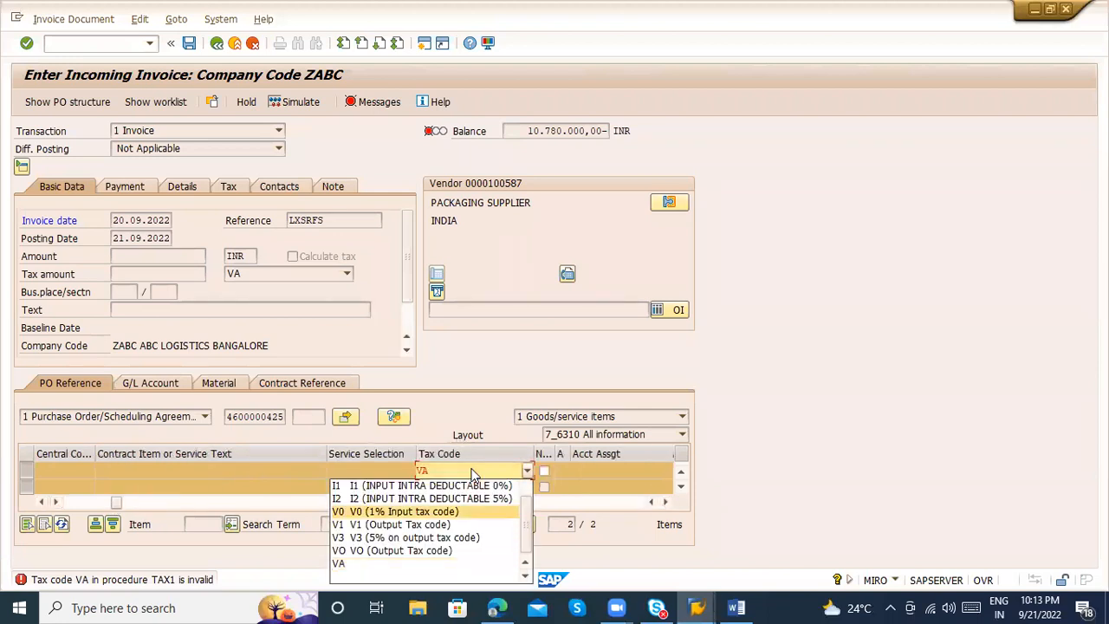
{"action": "key", "text": "Return"}
{"action": "key", "text": "Return"}
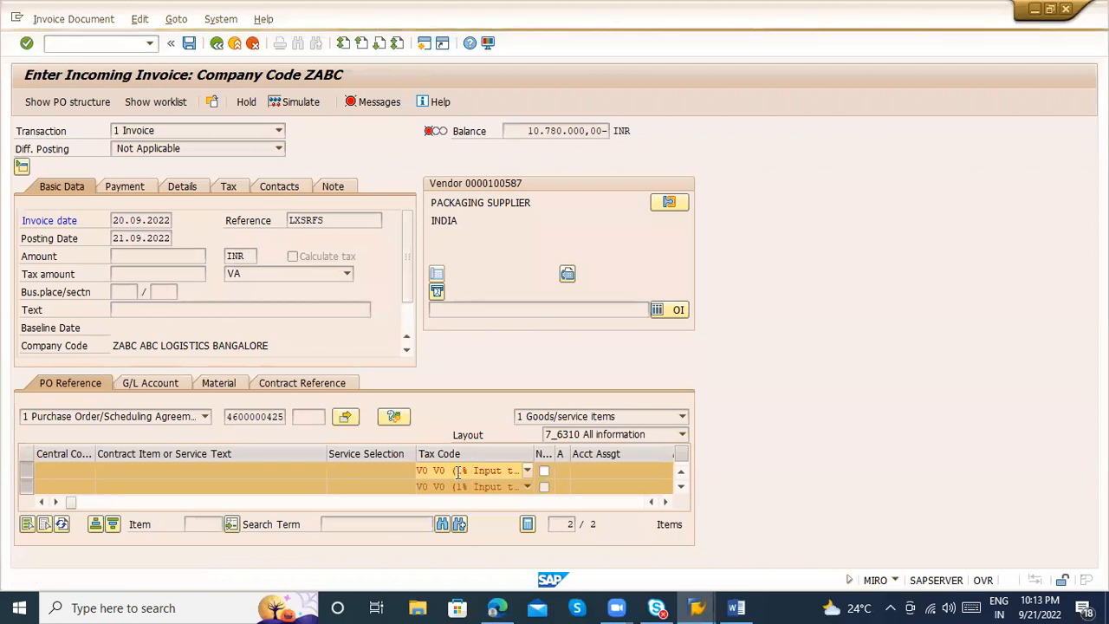
Set the payment baseline date to 21.09.2022 from the calendar and return to the basic data
{"action": "left_click", "coordinate": [60, 191]}
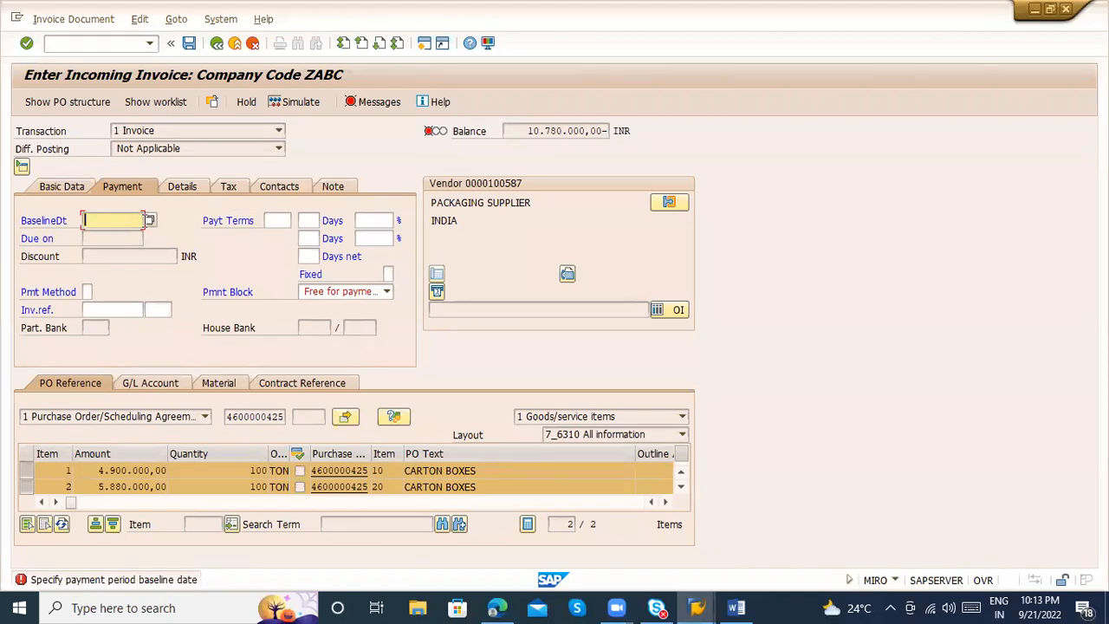
{"action": "left_click", "coordinate": [150, 222]}
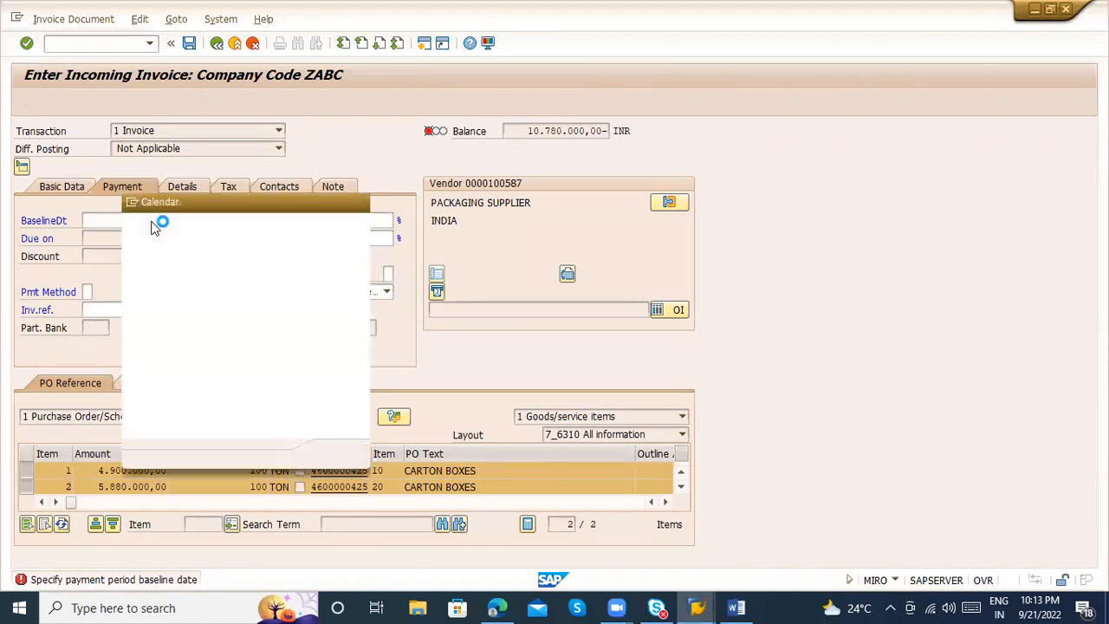
{"action": "double_click", "coordinate": [232, 338]}
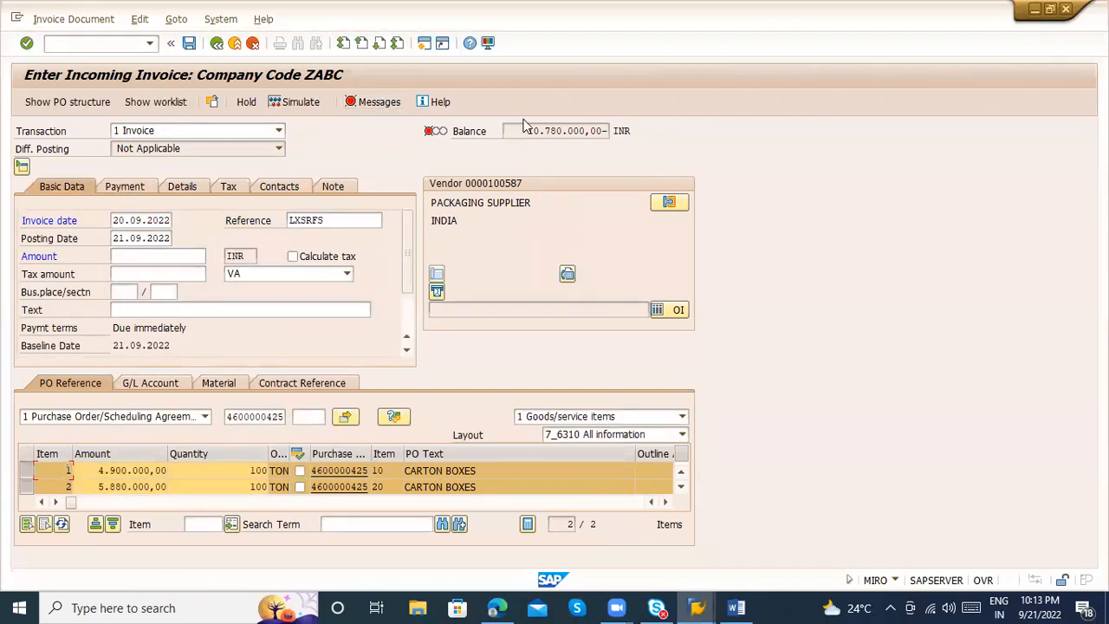
Copy the balance of 10.780.000,00 into the invoice amount
{"action": "left_click_drag", "start_coordinate": [527, 129], "coordinate": [603, 130]}
{"action": "key", "text": "ctrl+c"}
{"action": "left_click", "coordinate": [158, 259]}
{"action": "key", "text": "ctrl+v"}
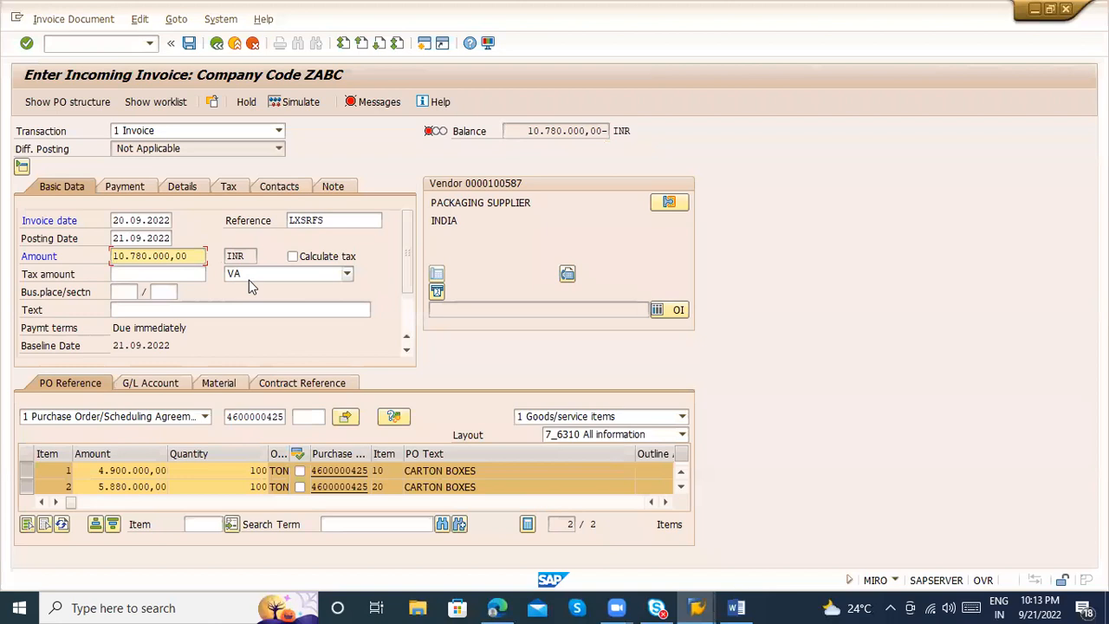
Set the header tax code to V0 (1% Input tax code) and confirm the entry
{"action": "left_click", "coordinate": [249, 280]}
{"action": "key", "text": "Up"}
{"action": "key", "text": "Up"}
{"action": "key", "text": "Up"}
{"action": "key", "text": "Up"}
{"action": "key", "text": "Return"}
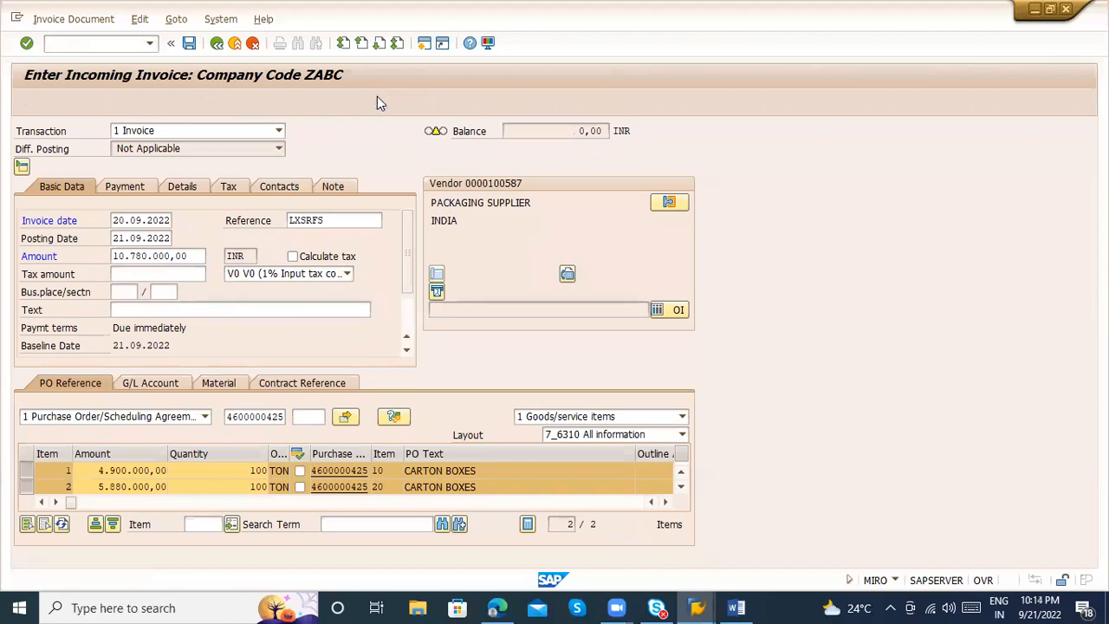
Review the invoice messages and correct the quantities to 50 TON for item 1 and 60 TON for item 2
{"action": "left_click", "coordinate": [378, 102]}
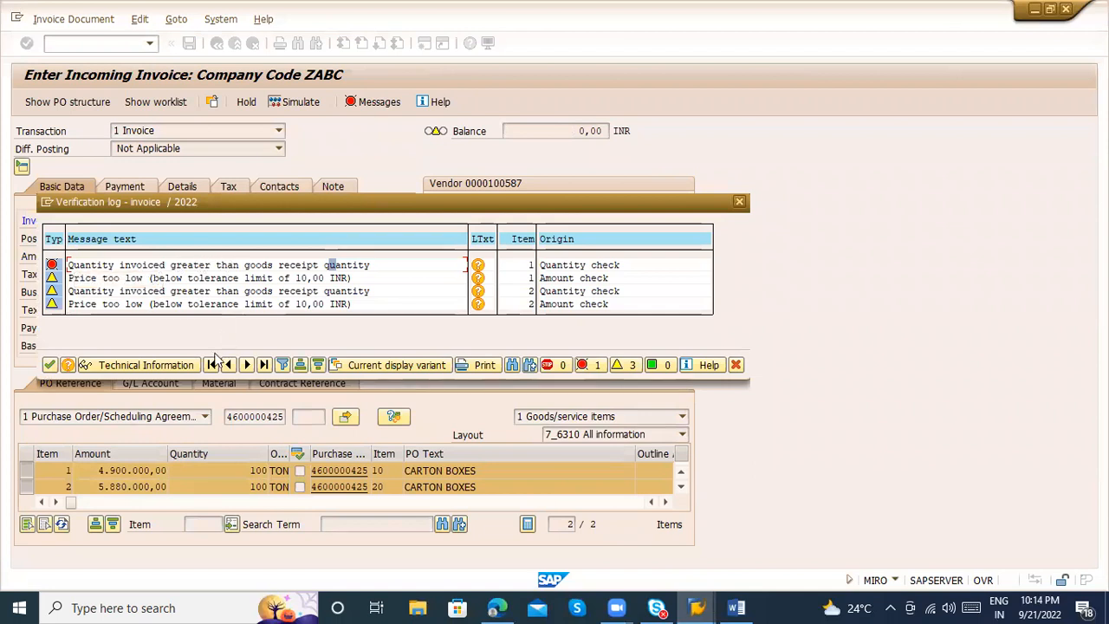
{"action": "left_click", "coordinate": [217, 455]}
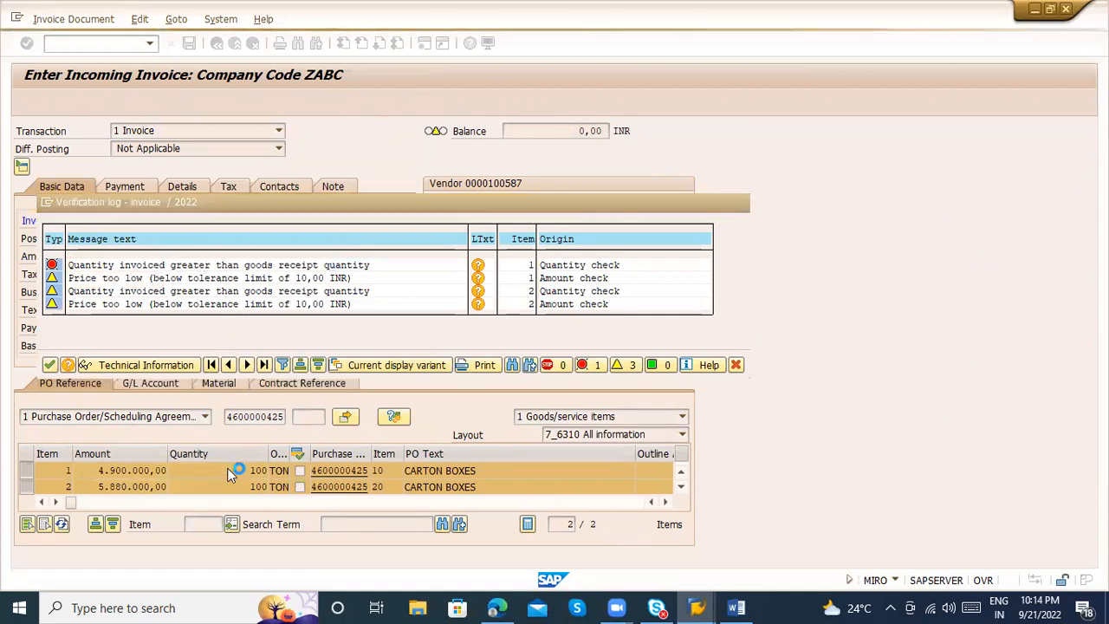
{"action": "left_click", "coordinate": [230, 474]}
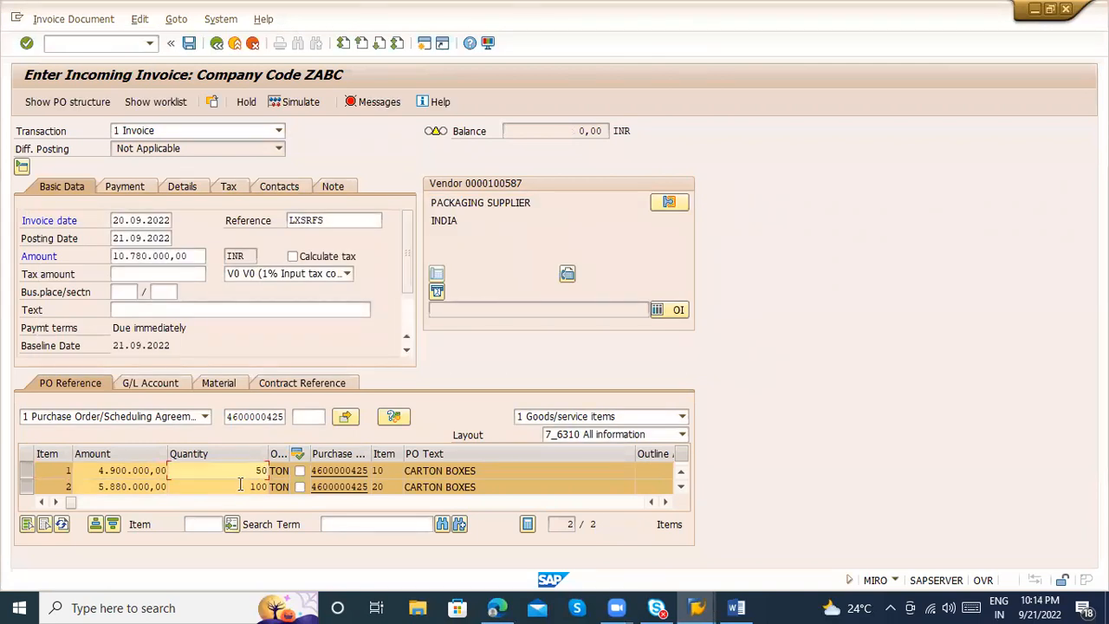
{"action": "left_click", "coordinate": [240, 485]}
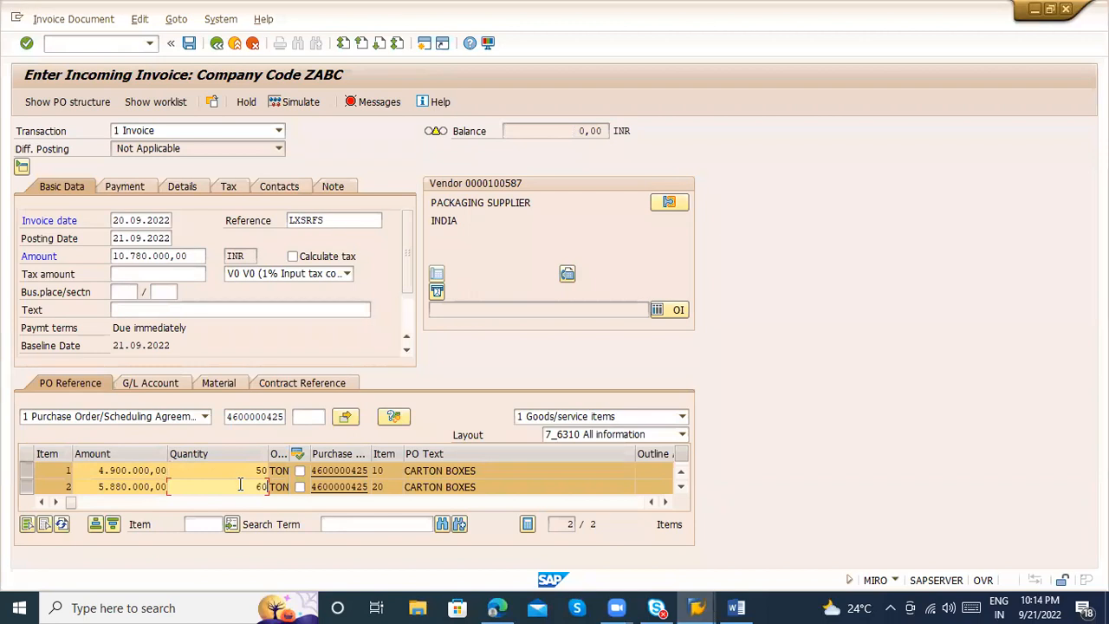
{"action": "type", "text": "60"}
{"action": "key", "text": "Return"}
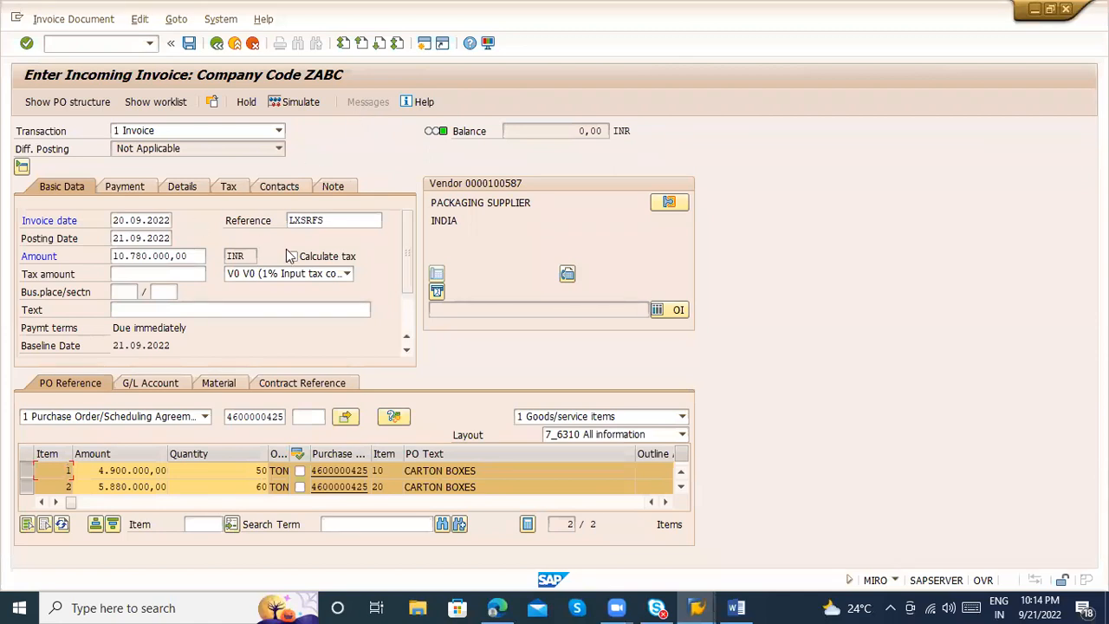
Turn on automatic tax calculation and clear the invoice amount so the balance is recalculated
{"action": "key", "text": "Return"}
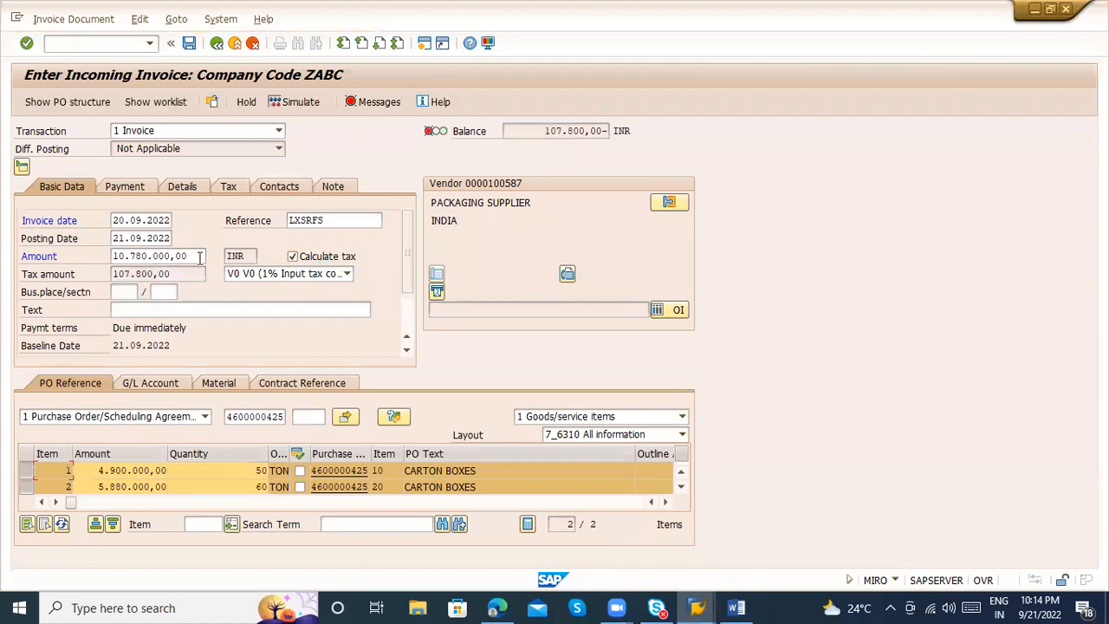
{"action": "left_click", "coordinate": [199, 257]}
{"action": "key", "text": "BackSpace"}
{"action": "key", "text": "BackSpace"}
{"action": "key", "text": "BackSpace"}
{"action": "key", "text": "BackSpace"}
{"action": "key", "text": "BackSpace"}
{"action": "key", "text": "BackSpace"}
{"action": "key", "text": "BackSpace"}
{"action": "key", "text": "BackSpace"}
{"action": "key", "text": "BackSpace"}
{"action": "key", "text": "BackSpace"}
{"action": "key", "text": "BackSpace"}
{"action": "key", "text": "BackSpace"}
{"action": "key", "text": "BackSpace"}
{"action": "type", "text": "0"}
{"action": "key", "text": "BackSpace"}
{"action": "key", "text": "Return"}
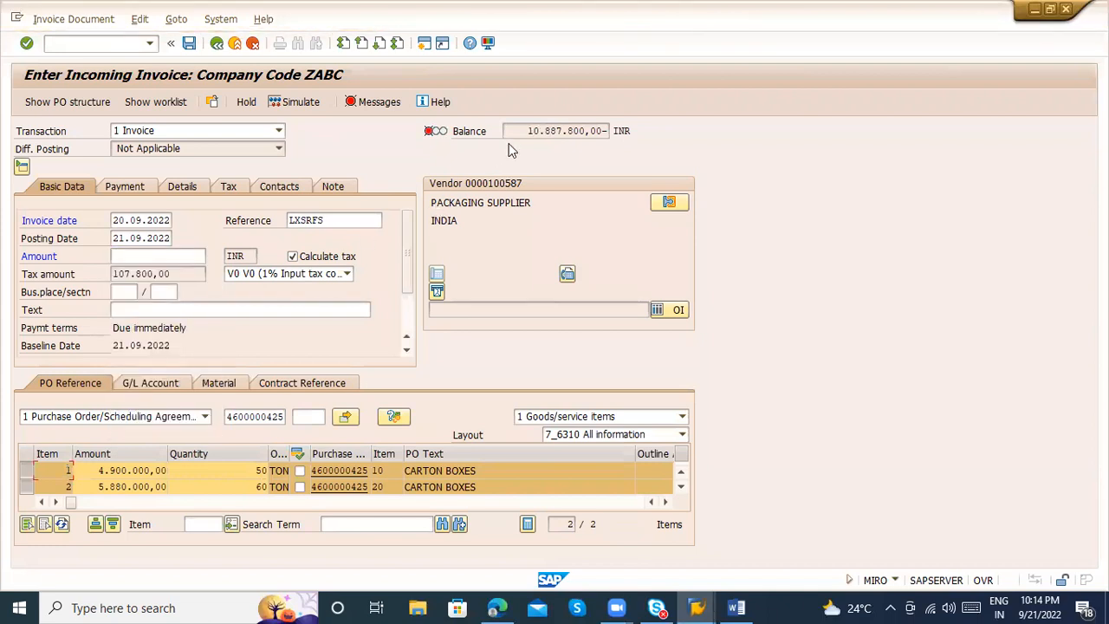
Copy the recalculated balance of 10.887.800,00 into the invoice amount and confirm it
{"action": "left_click_drag", "start_coordinate": [524, 130], "coordinate": [601, 126]}
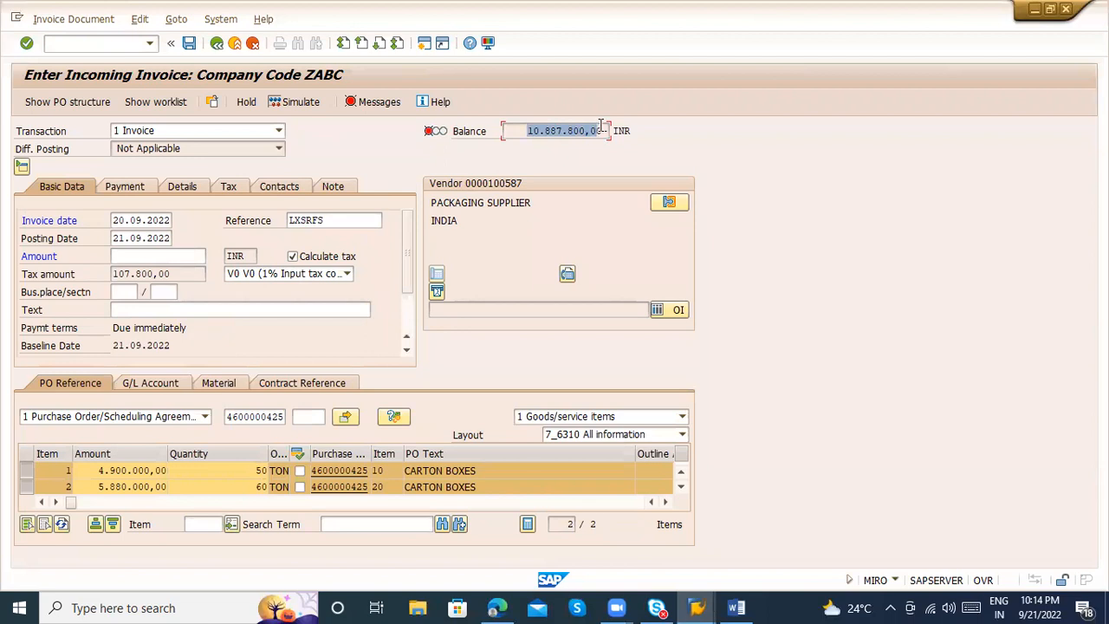
{"action": "key", "text": "ctrl+c"}
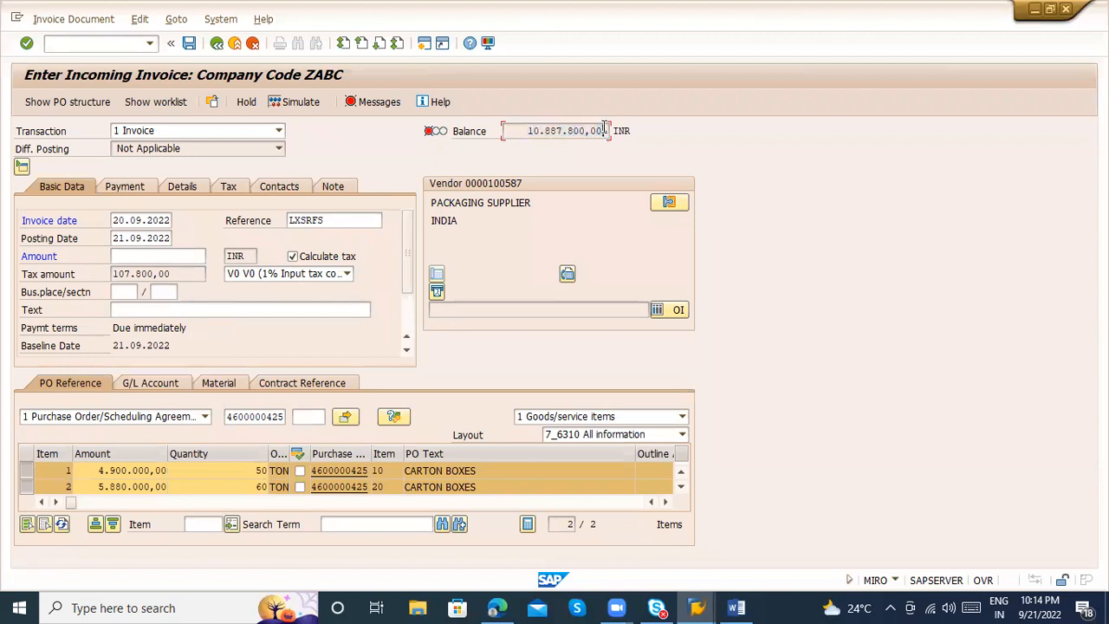
{"action": "left_click", "coordinate": [187, 255]}
{"action": "key", "text": "ctrl+v"}
{"action": "key", "text": "Return"}
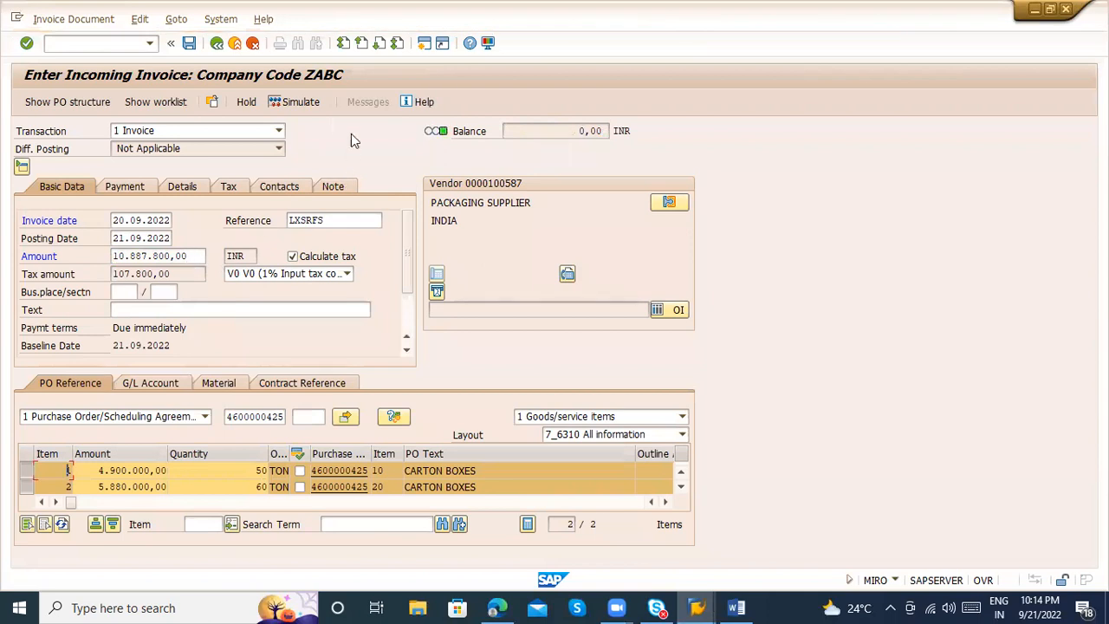
Simulate the invoice posting and examine the goods received/invoice received amounts for items 10 and 20
{"action": "left_click", "coordinate": [317, 105]}
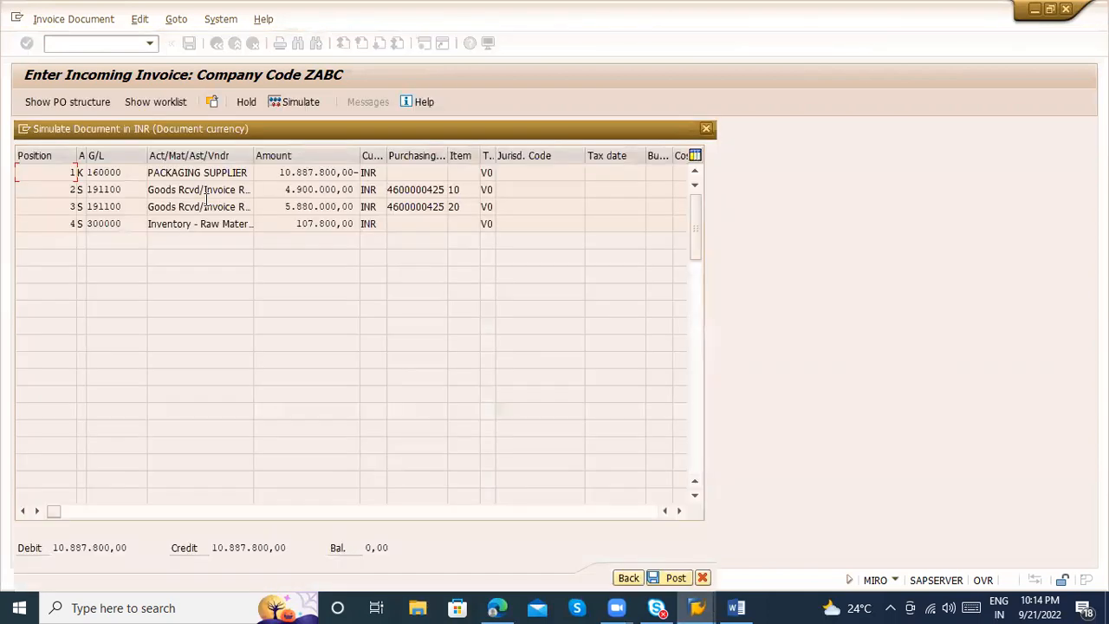
{"action": "left_click_drag", "start_coordinate": [152, 193], "coordinate": [361, 188]}
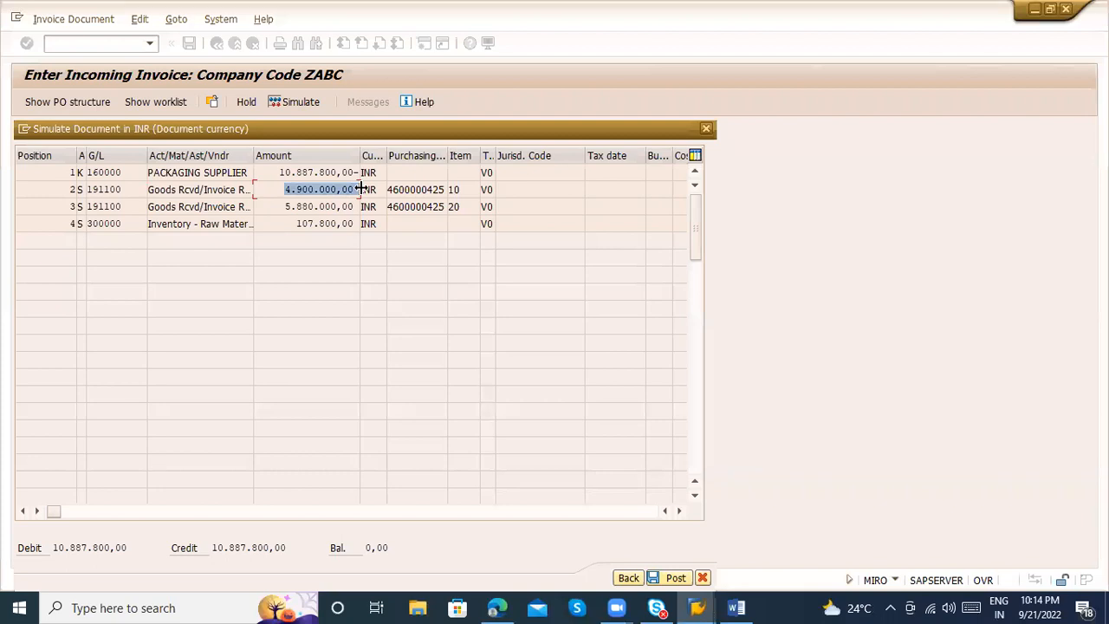
{"action": "left_click_drag", "start_coordinate": [278, 207], "coordinate": [389, 217]}
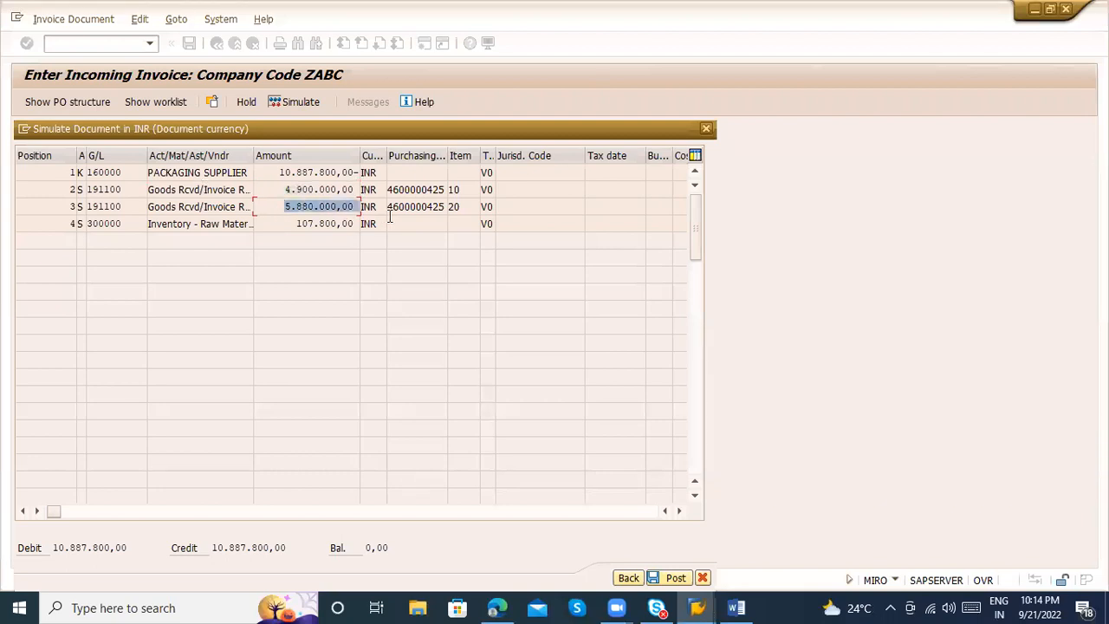
Examine the vendor line's amount in the simulated document, widen the Amount column, and close the simulation
{"action": "left_click_drag", "start_coordinate": [277, 172], "coordinate": [356, 175]}
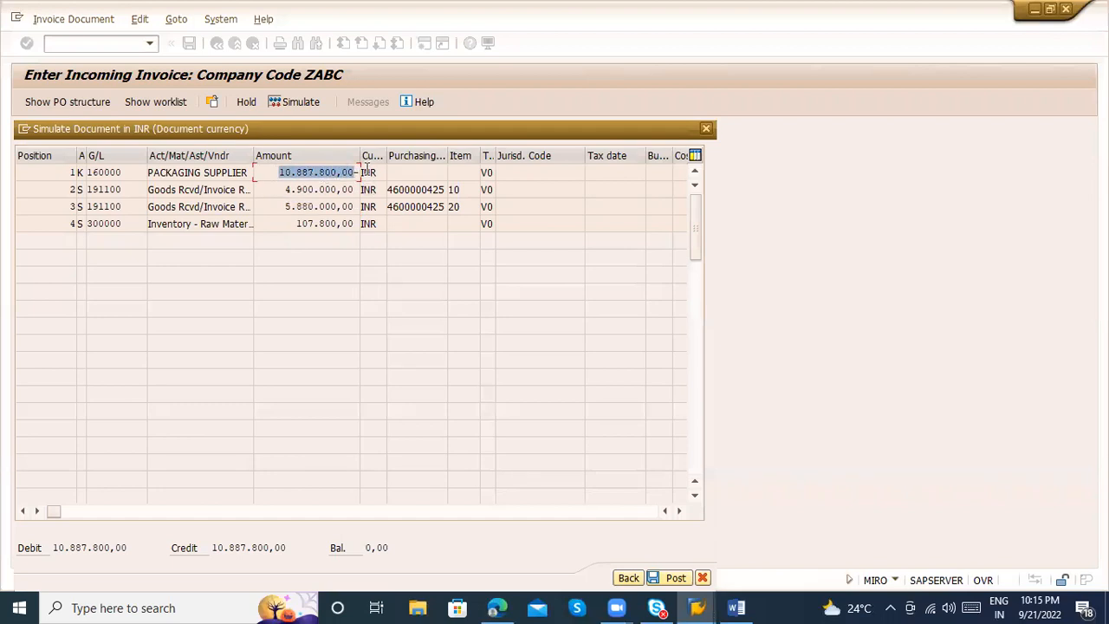
{"action": "left_click_drag", "start_coordinate": [358, 155], "coordinate": [411, 161]}
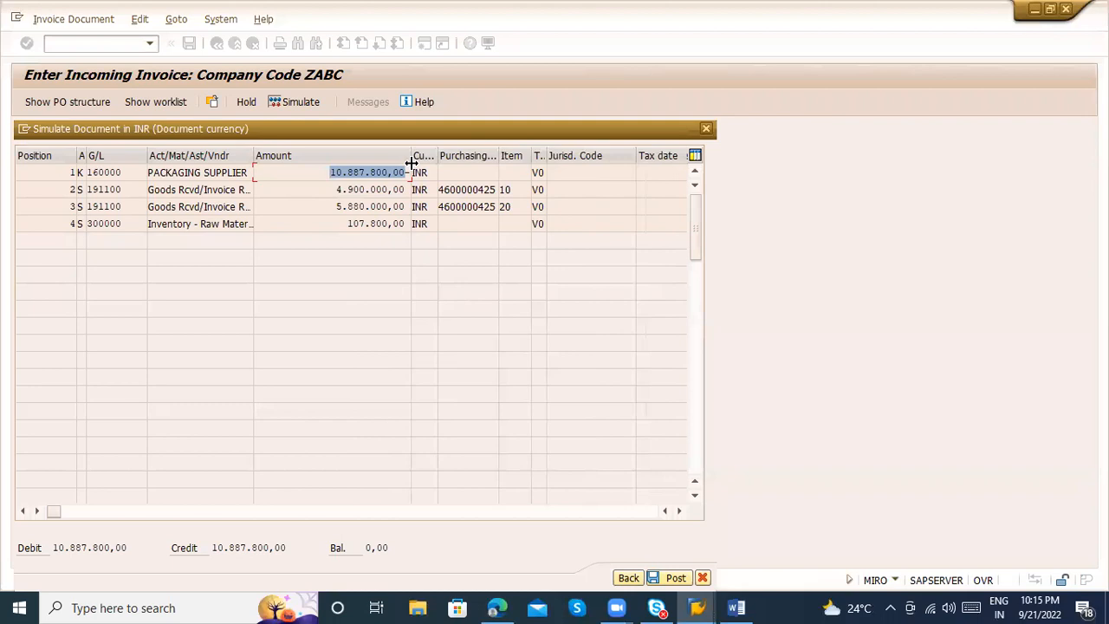
{"action": "left_click", "coordinate": [382, 172]}
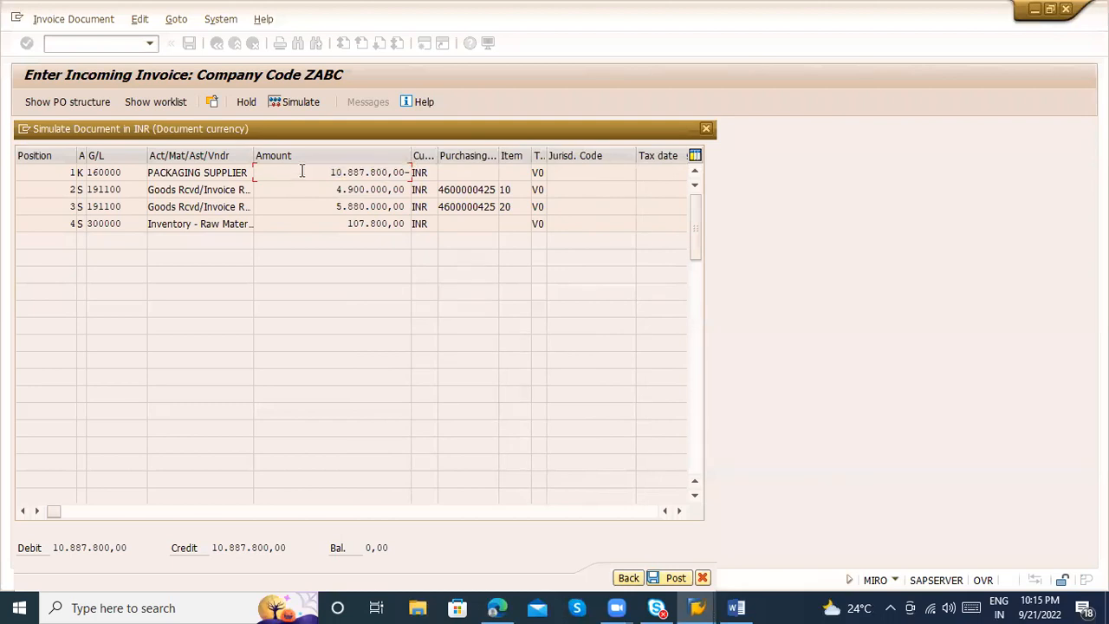
{"action": "left_click_drag", "start_coordinate": [327, 172], "coordinate": [398, 173]}
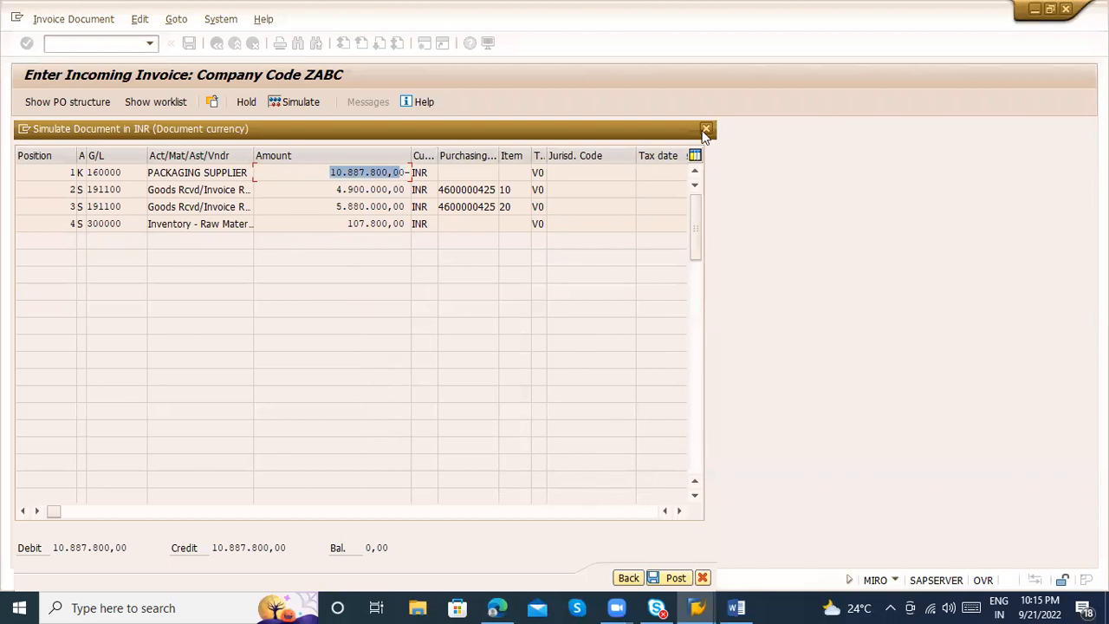
{"action": "left_click", "coordinate": [706, 130]}
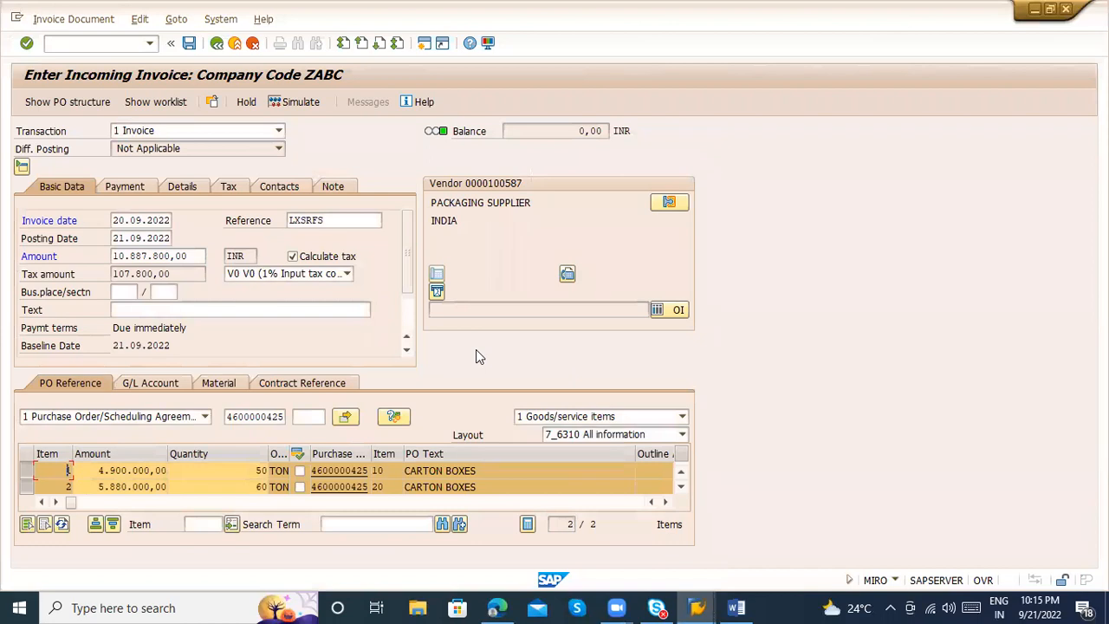
Collapse the invoice header, include goods/service items plus planned delivery costs, and check the quantities of the two freight lines
{"action": "left_click", "coordinate": [22, 167]}
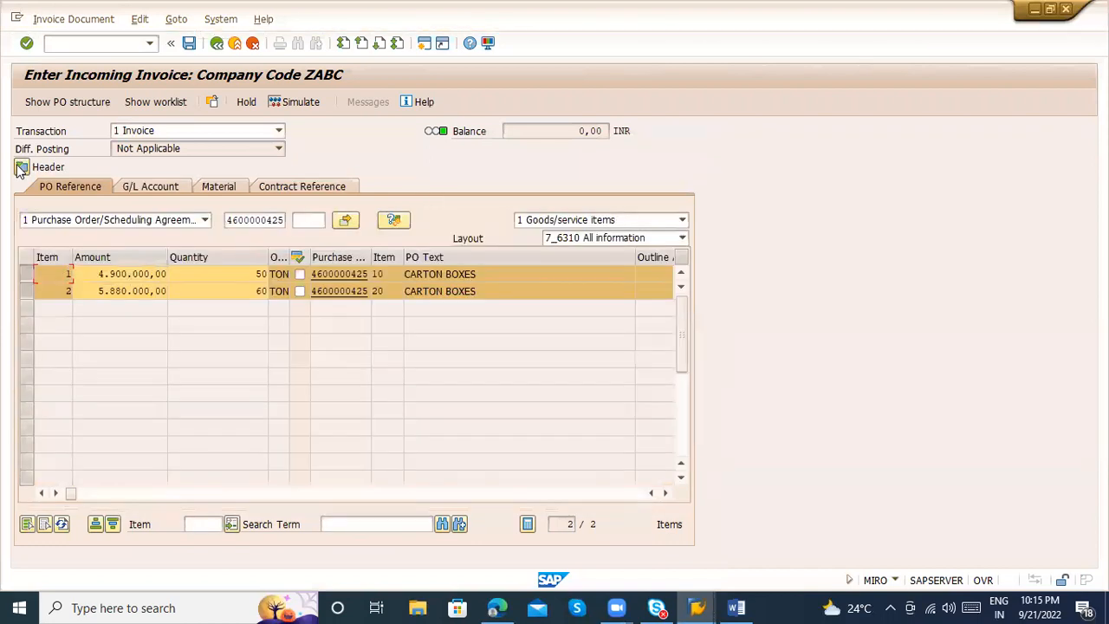
{"action": "left_click", "coordinate": [637, 221]}
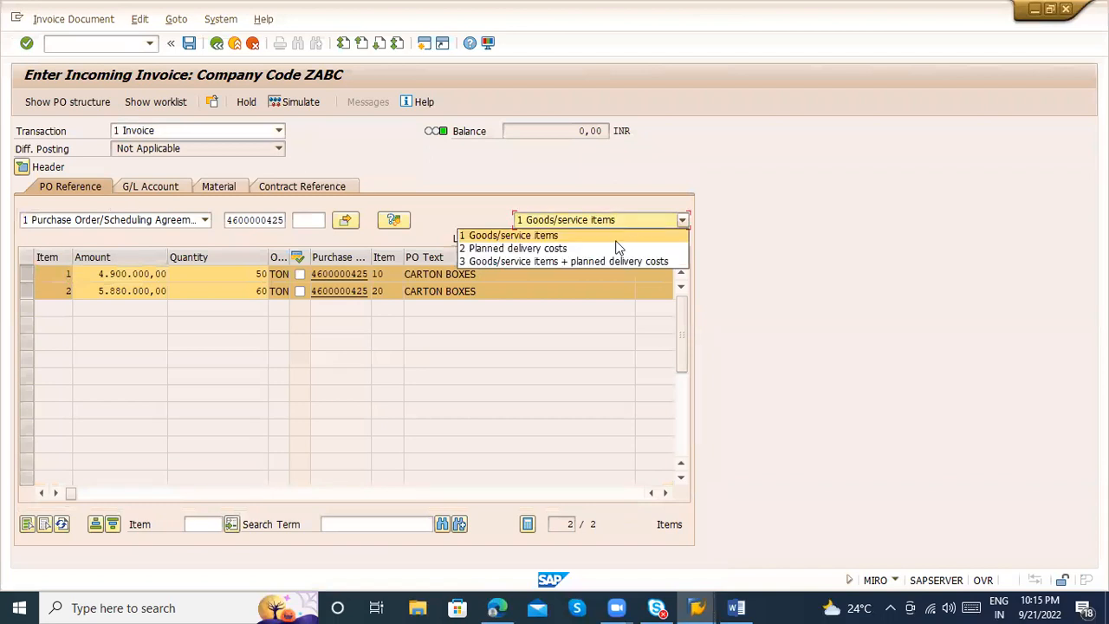
{"action": "left_click", "coordinate": [572, 261]}
{"action": "key", "text": "Return"}
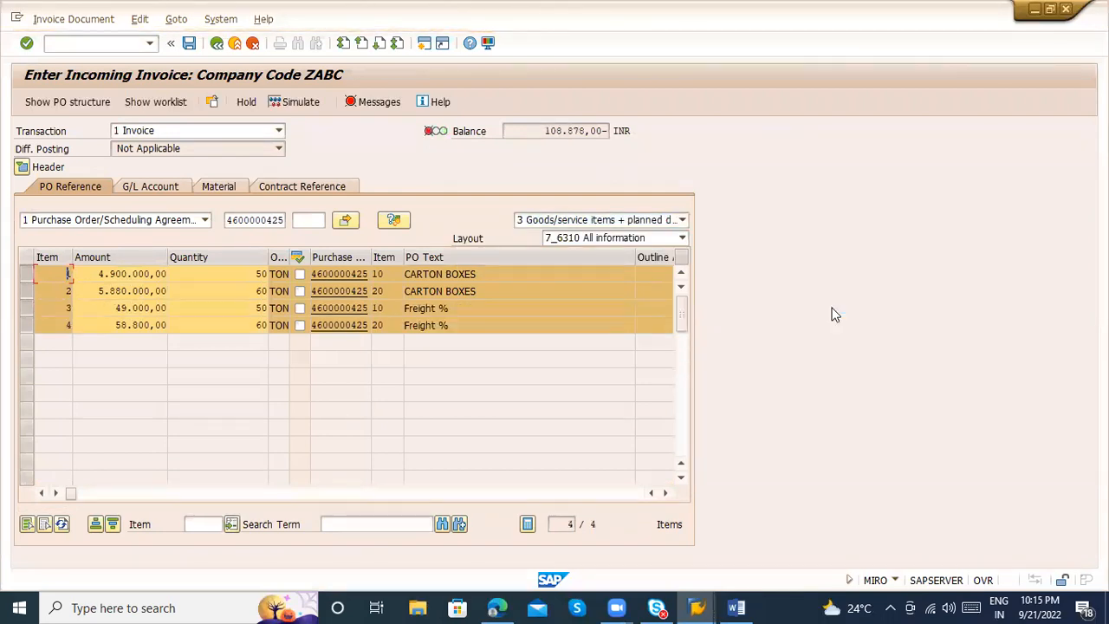
{"action": "left_click", "coordinate": [235, 309]}
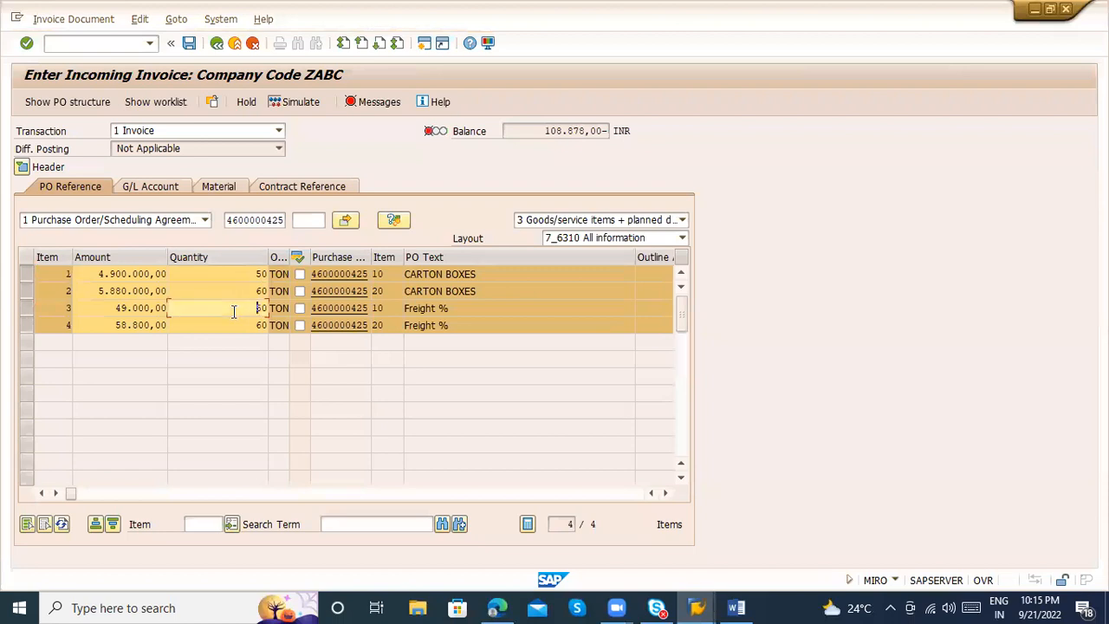
{"action": "left_click", "coordinate": [235, 327]}
{"action": "left_click", "coordinate": [234, 310]}
{"action": "left_click", "coordinate": [238, 325]}
Expand the invoice header, turn on automatic tax calculation again, and clear the invoice amount to recalculate the balance with freight
{"action": "left_click", "coordinate": [21, 167]}
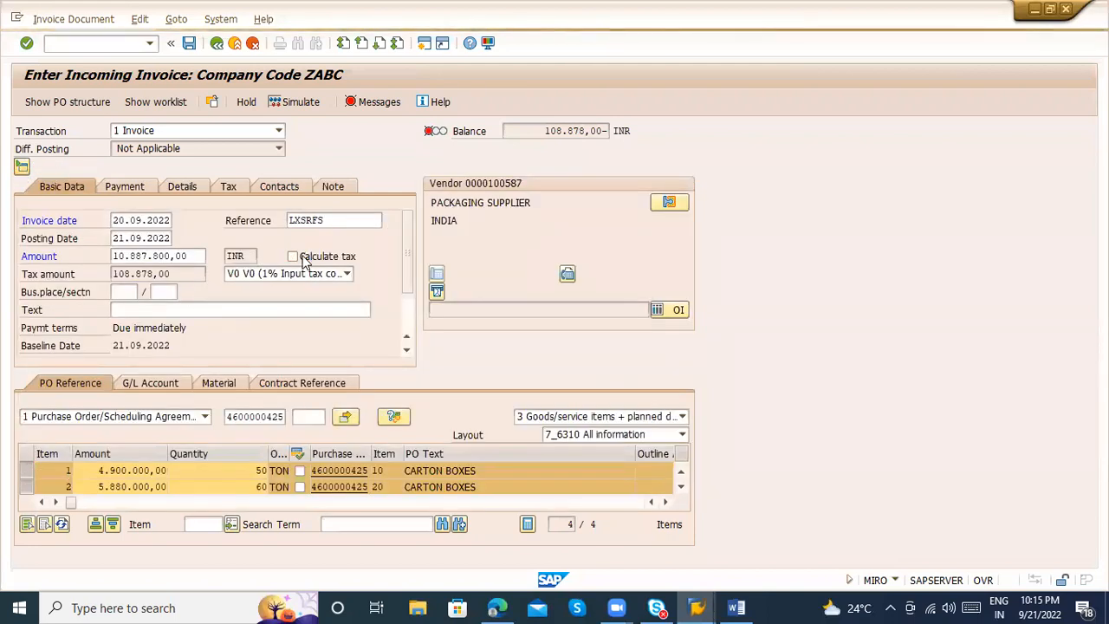
{"action": "left_click", "coordinate": [305, 258]}
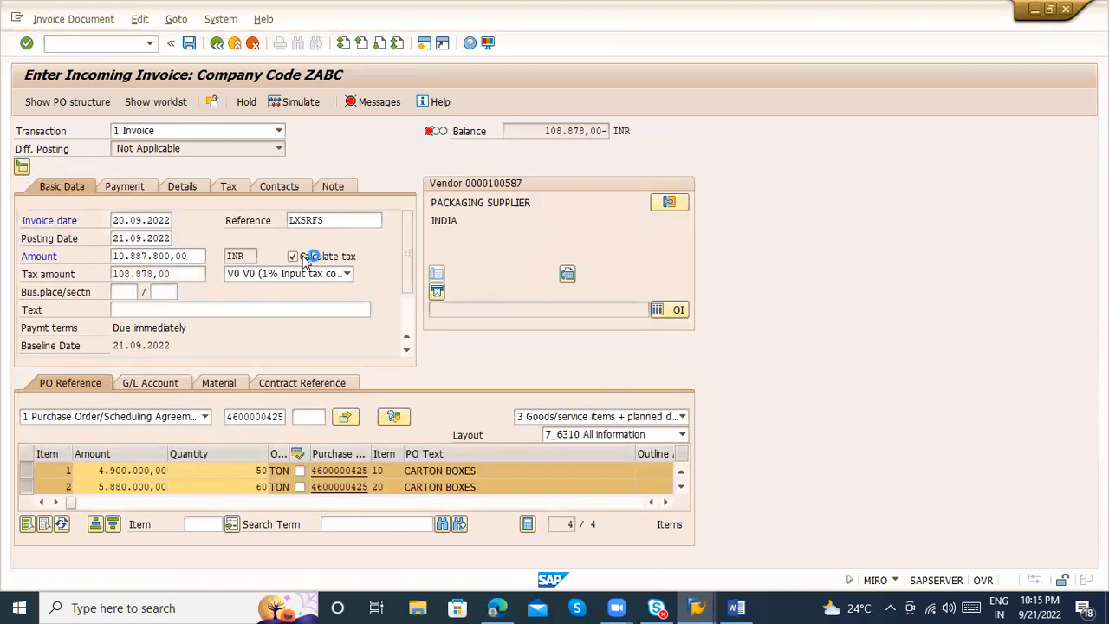
{"action": "left_click", "coordinate": [192, 256]}
{"action": "key", "text": "BackSpace"}
{"action": "key", "text": "BackSpace"}
{"action": "key", "text": "BackSpace"}
{"action": "key", "text": "BackSpace"}
{"action": "key", "text": "BackSpace"}
{"action": "key", "text": "BackSpace"}
{"action": "key", "text": "BackSpace"}
{"action": "key", "text": "BackSpace"}
{"action": "key", "text": "BackSpace"}
{"action": "key", "text": "BackSpace"}
{"action": "key", "text": "BackSpace"}
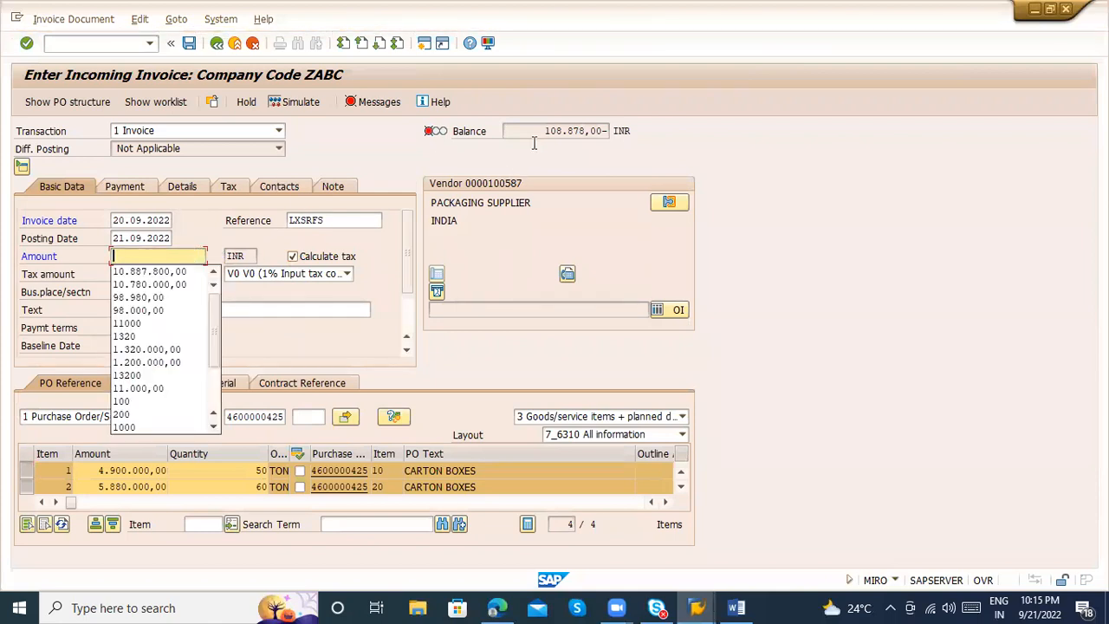
{"action": "key", "text": "Return"}
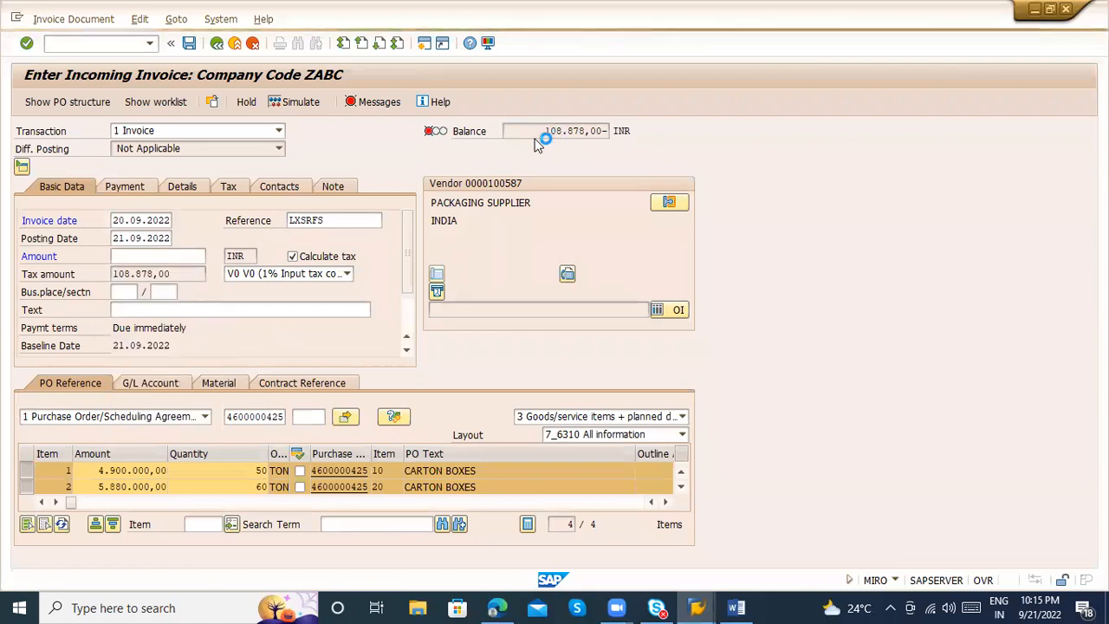
Copy the recalculated balance of 10.996.678,00 into the invoice amount
{"action": "left_click_drag", "start_coordinate": [528, 132], "coordinate": [605, 135]}
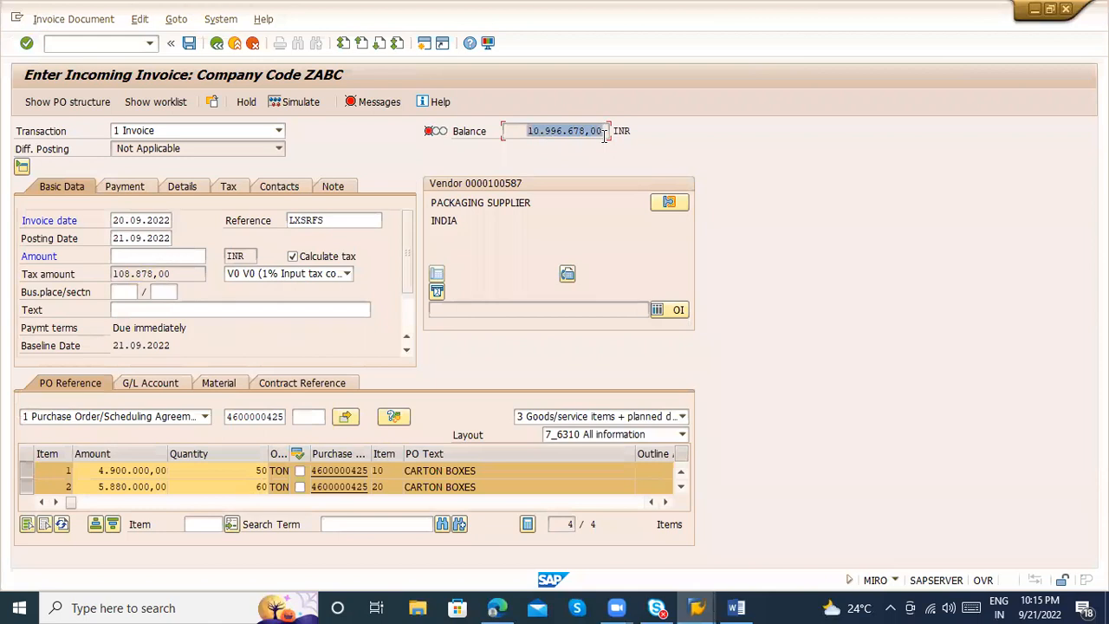
{"action": "key", "text": "ctrl+c"}
{"action": "left_click", "coordinate": [142, 256]}
{"action": "key", "text": "ctrl+v"}
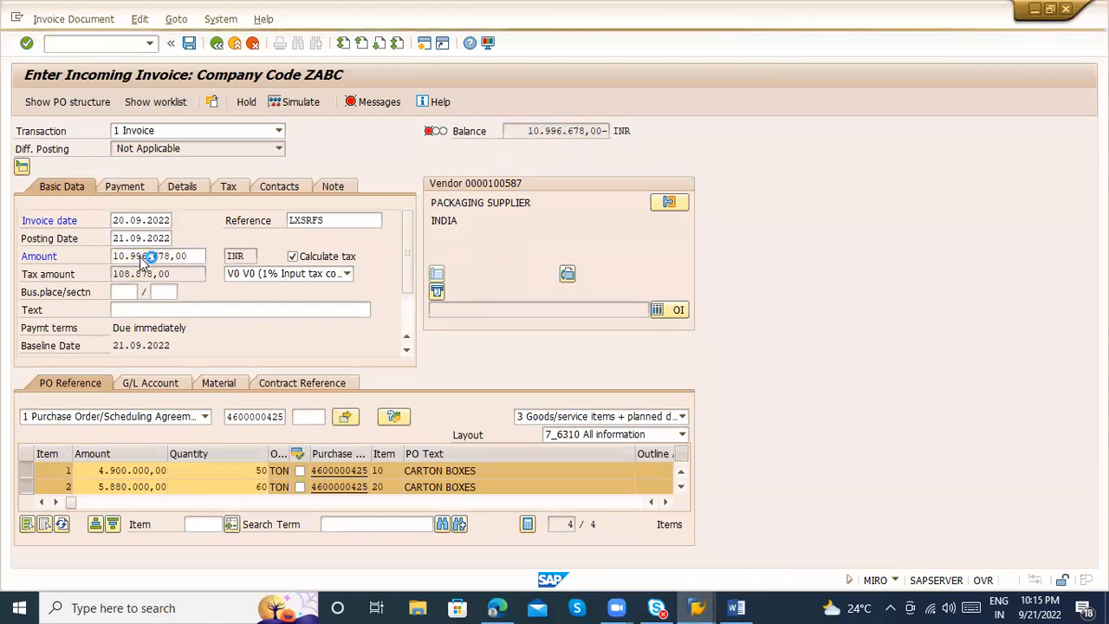
Simulate the invoice posting, examine the goods receipt, freight clearing and vendor amounts, and return to the invoice
{"action": "left_click", "coordinate": [294, 106]}
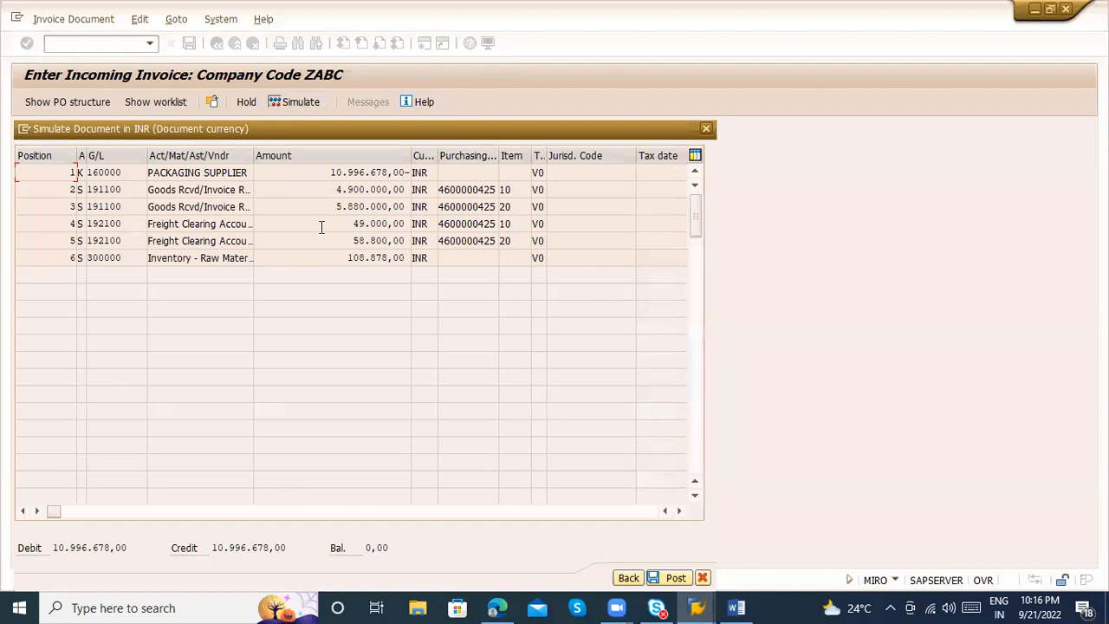
{"action": "double_click", "coordinate": [372, 226]}
{"action": "left_click_drag", "start_coordinate": [339, 245], "coordinate": [413, 245]}
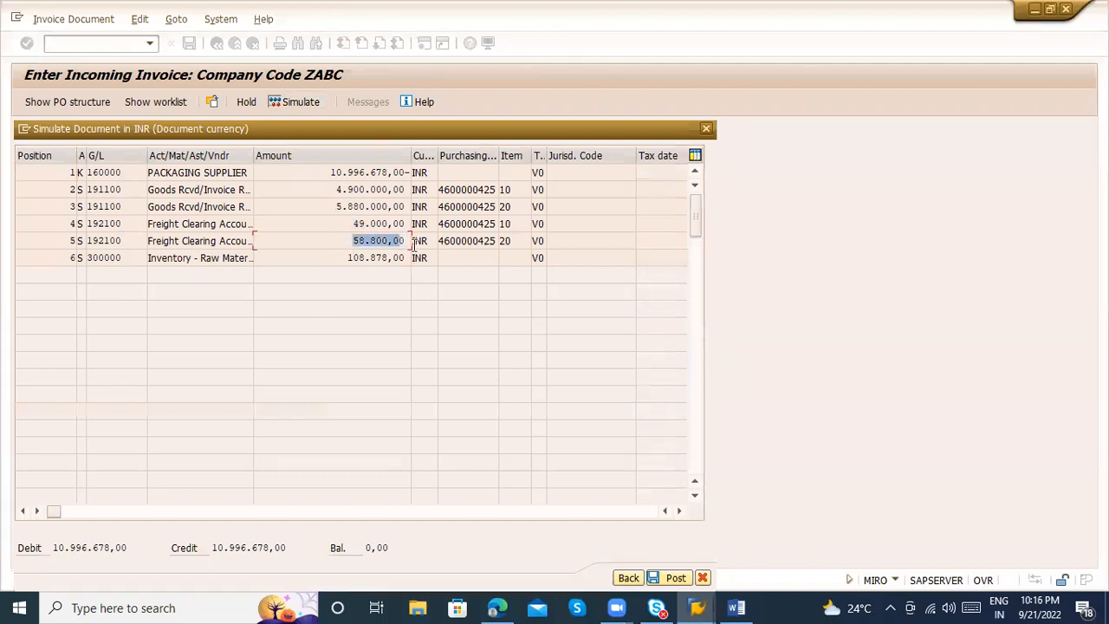
{"action": "left_click", "coordinate": [327, 191]}
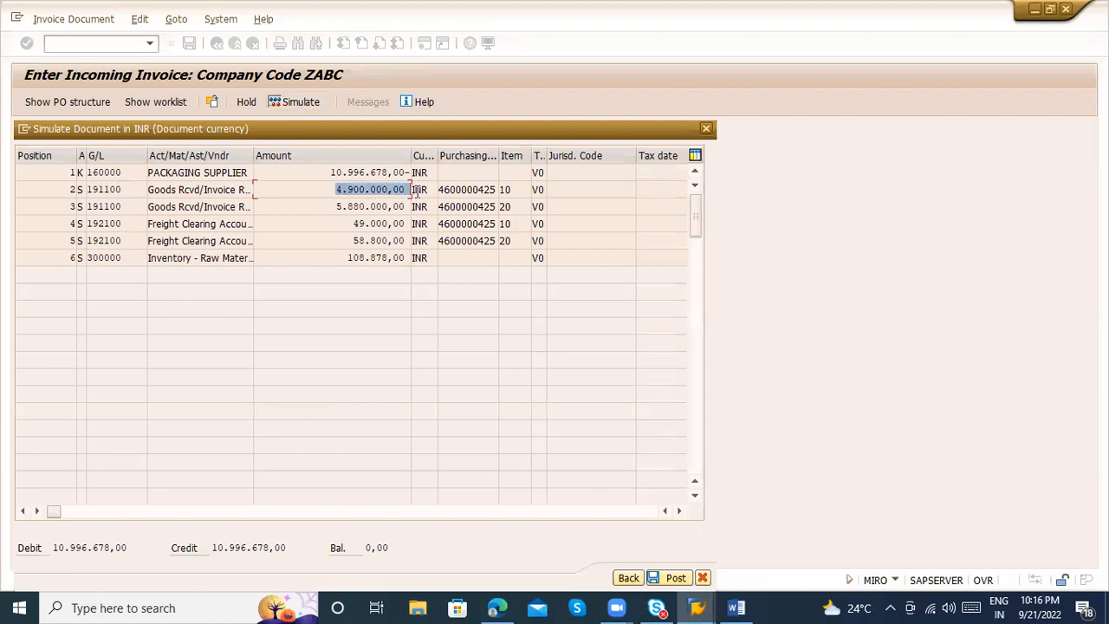
{"action": "left_click_drag", "start_coordinate": [335, 207], "coordinate": [421, 227]}
{"action": "left_click", "coordinate": [354, 223]}
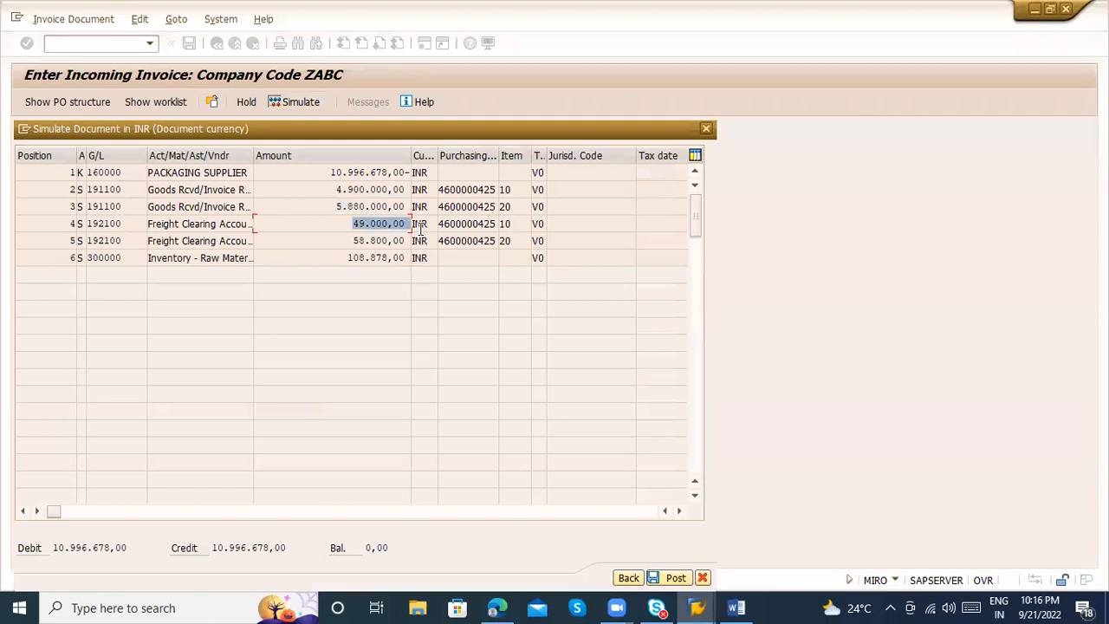
{"action": "left_click_drag", "start_coordinate": [353, 240], "coordinate": [419, 243]}
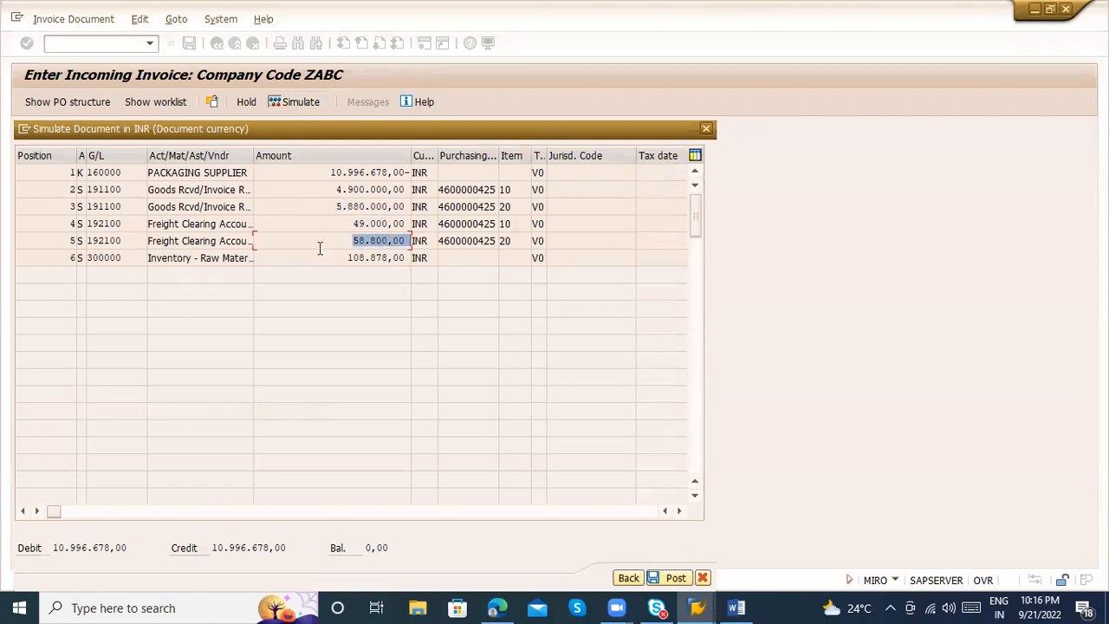
{"action": "left_click_drag", "start_coordinate": [251, 153], "coordinate": [459, 167]}
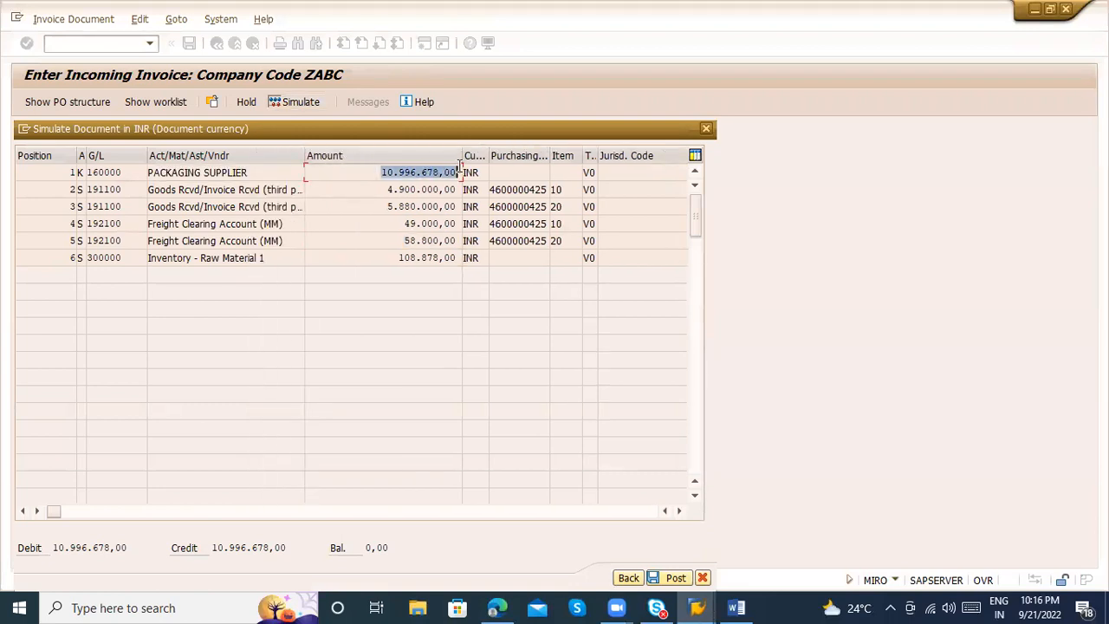
{"action": "left_click", "coordinate": [635, 580]}
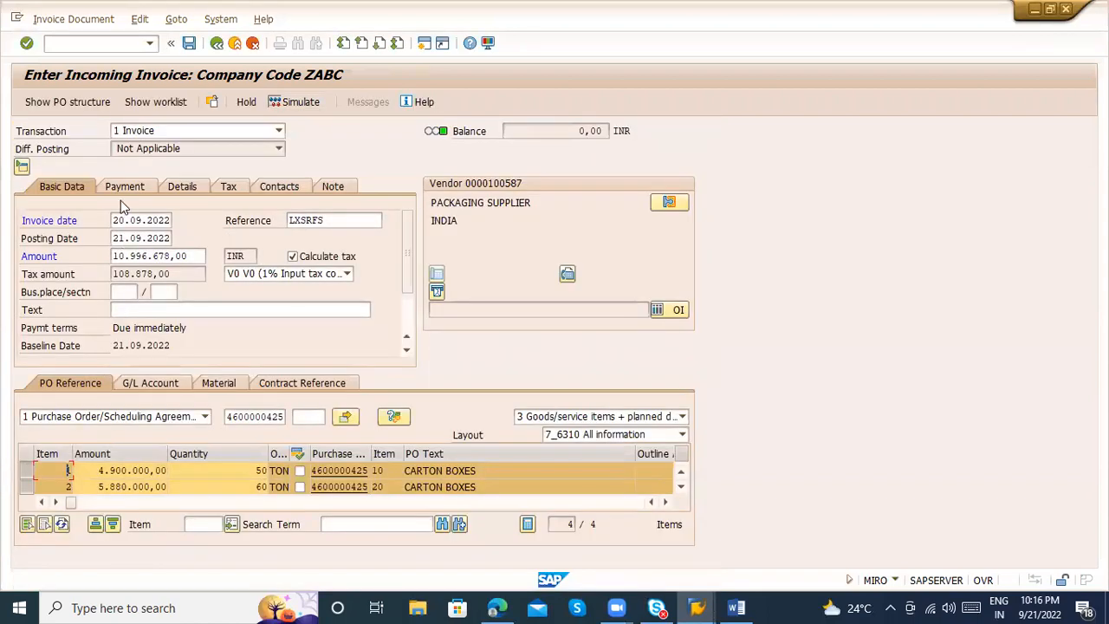
Check the baseline date and due date in the invoice's payment data
{"action": "left_click", "coordinate": [118, 186]}
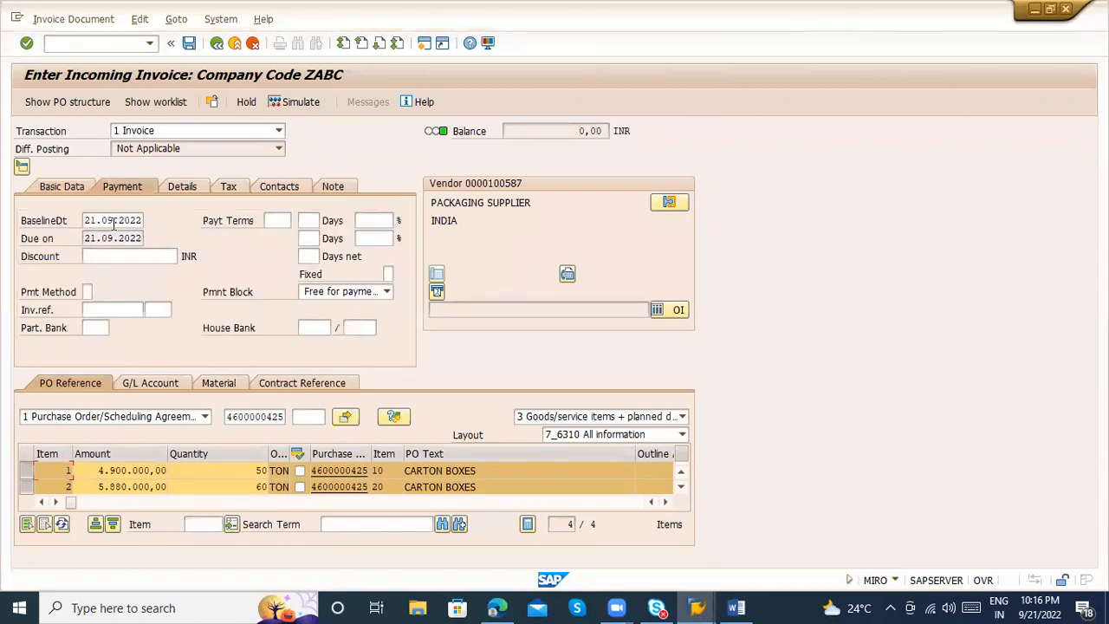
{"action": "left_click", "coordinate": [96, 220]}
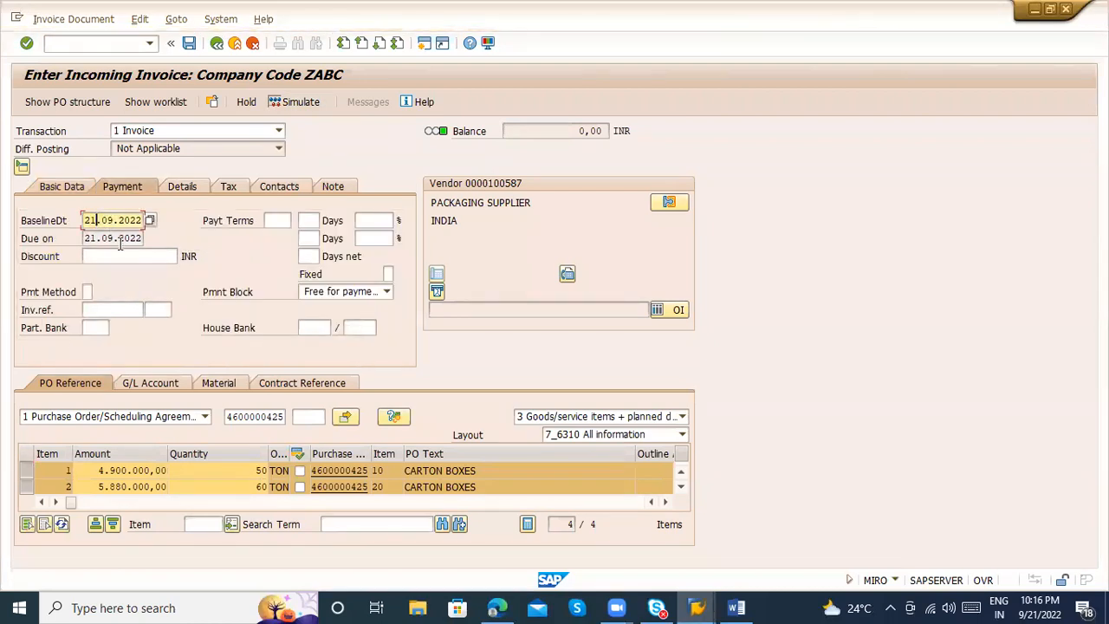
{"action": "left_click", "coordinate": [127, 237]}
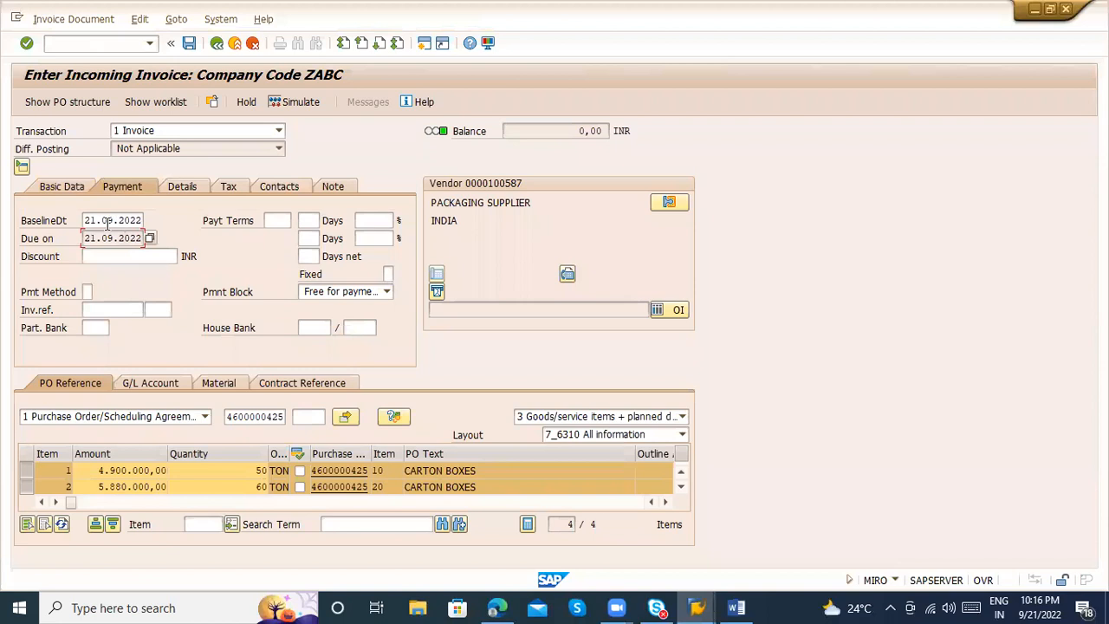
Open the referenced purchase order, check the payment terms in its header delivery/invoice data, and return to the invoice
{"action": "left_click", "coordinate": [332, 476]}
{"action": "double_click", "coordinate": [331, 475]}
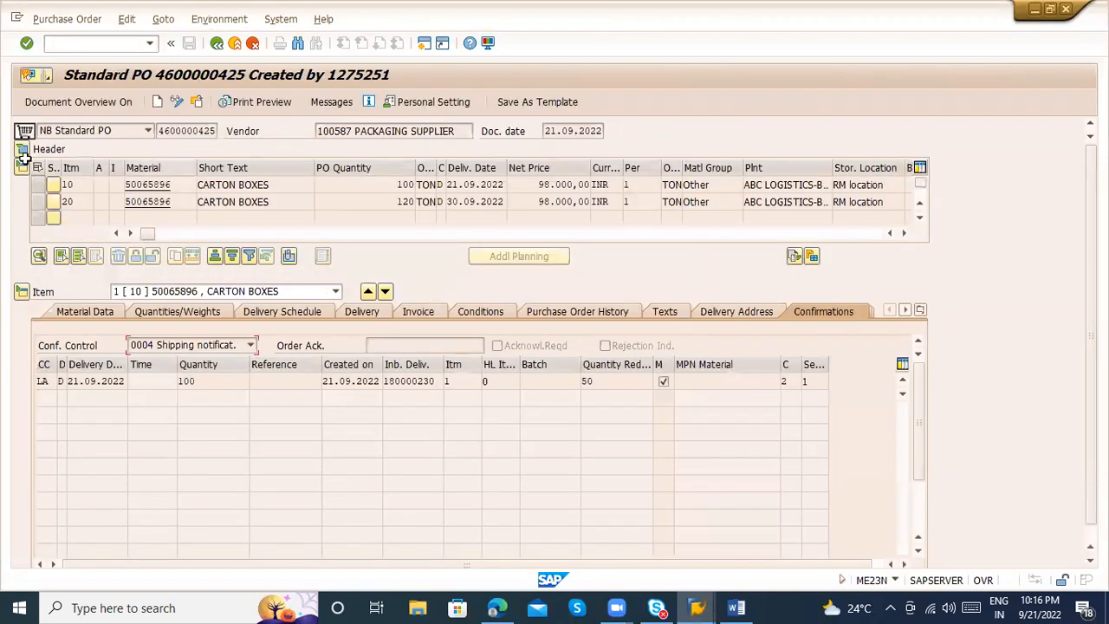
{"action": "left_click", "coordinate": [22, 149]}
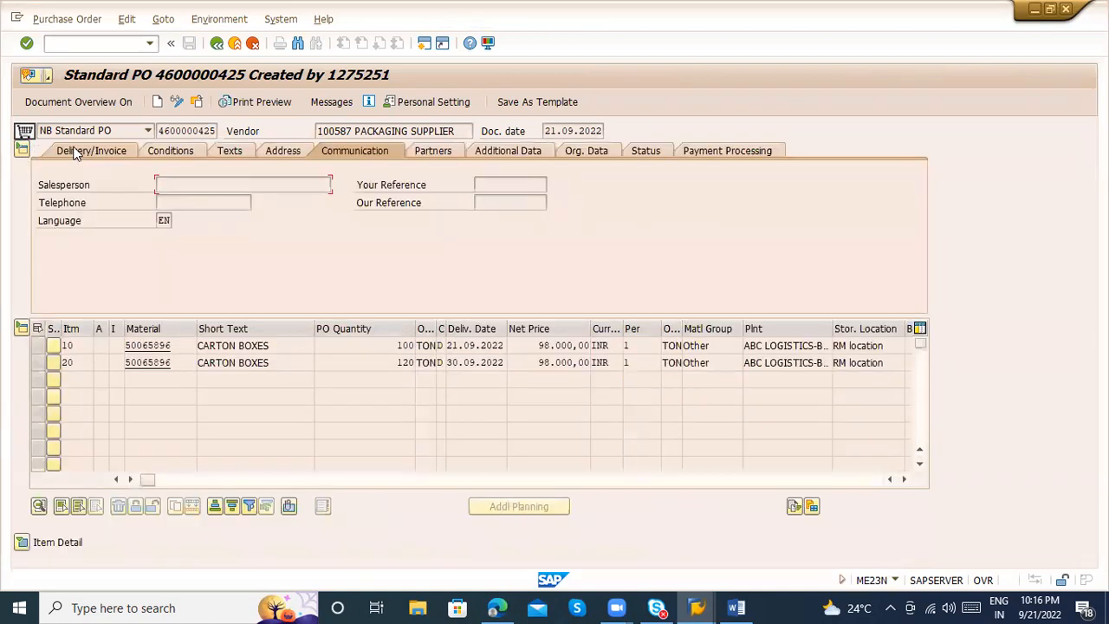
{"action": "left_click", "coordinate": [76, 152]}
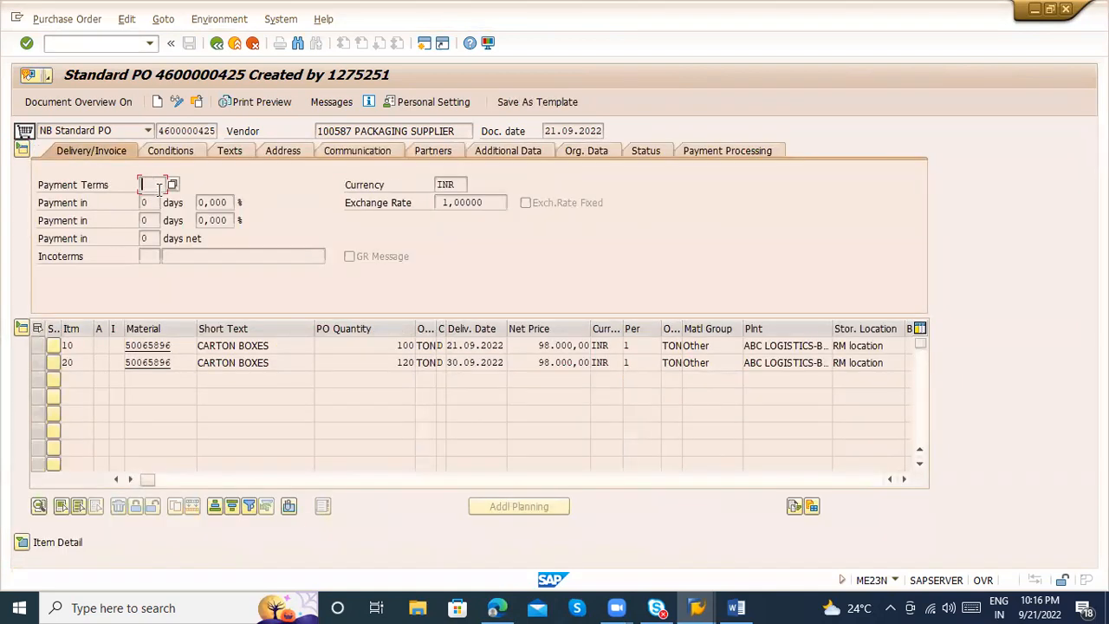
{"action": "left_click", "coordinate": [173, 185]}
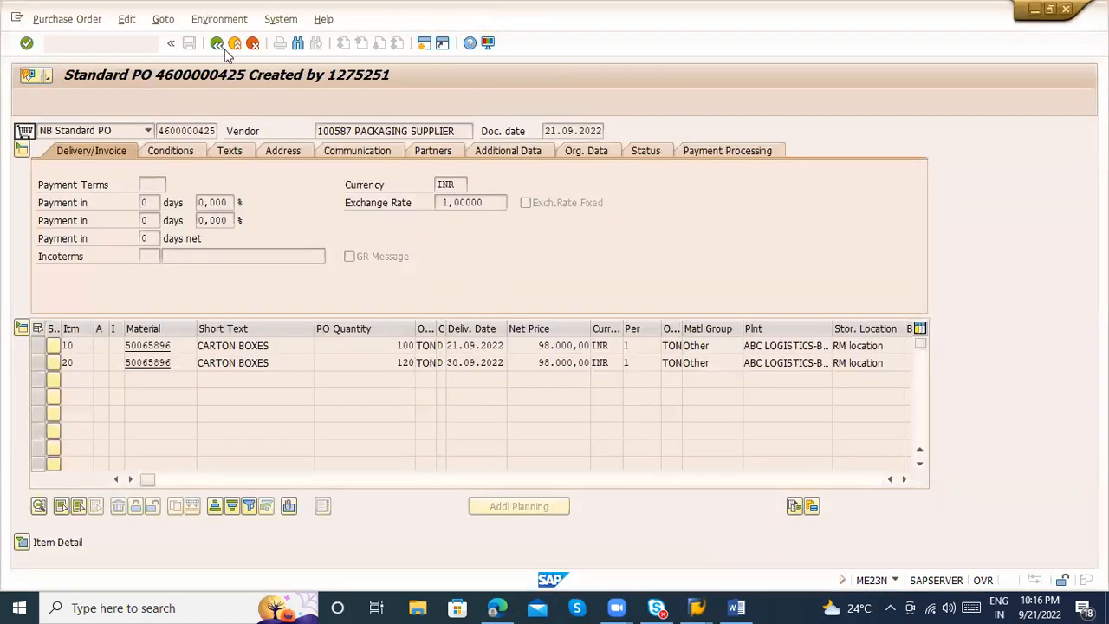
{"action": "left_click", "coordinate": [218, 43]}
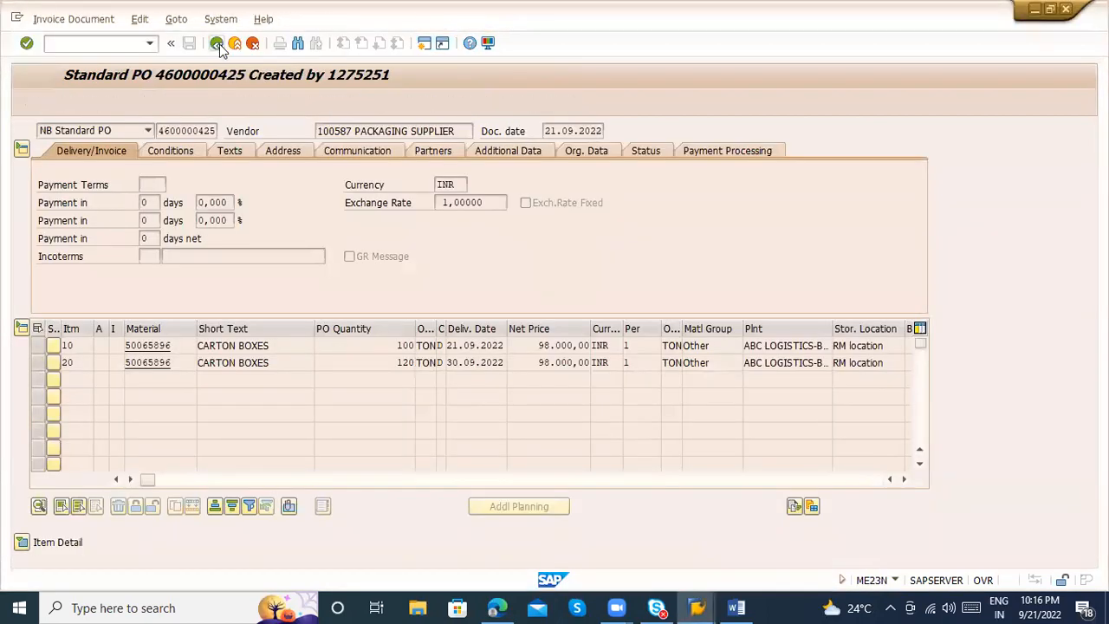
Review the due date, discount, partner bank, house bank and invoice reference fields in the invoice's payment data
{"action": "left_click", "coordinate": [99, 244]}
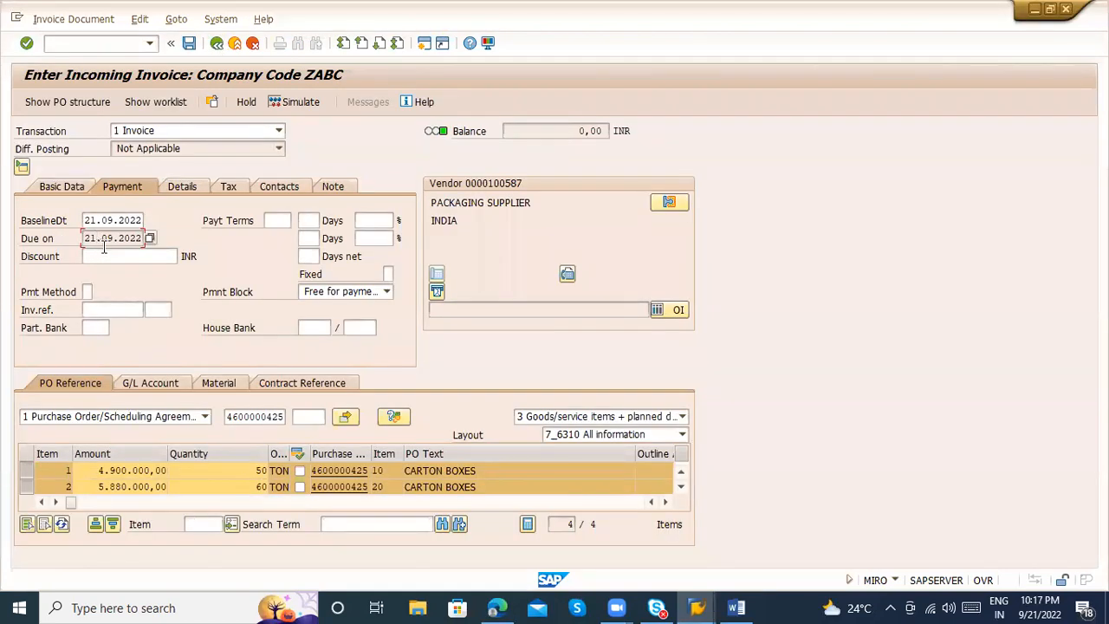
{"action": "left_click", "coordinate": [110, 256]}
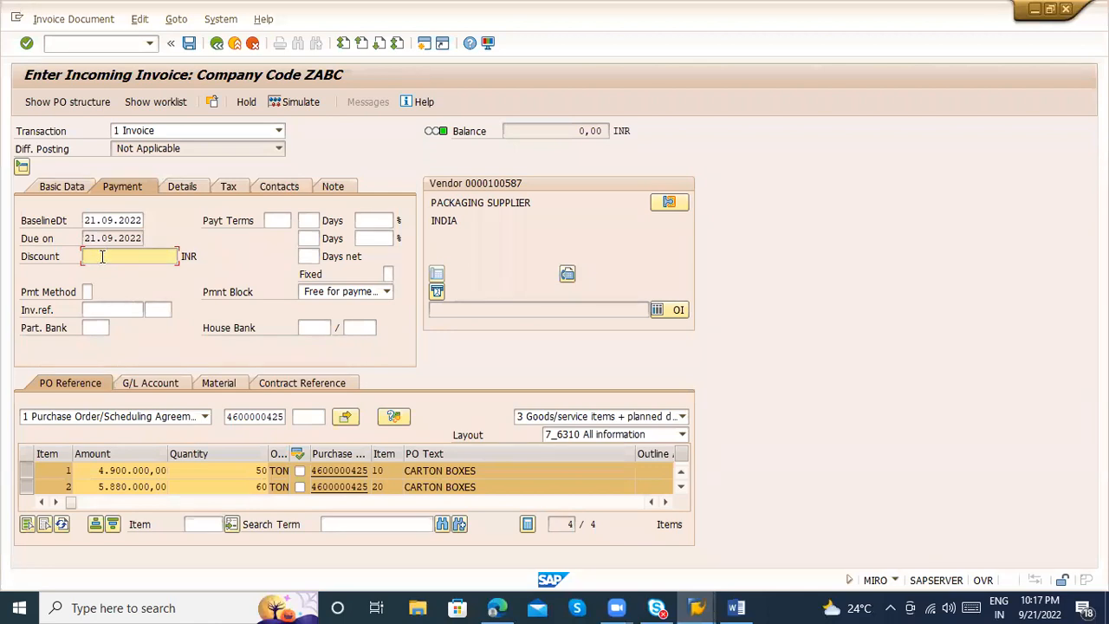
{"action": "left_click", "coordinate": [94, 329]}
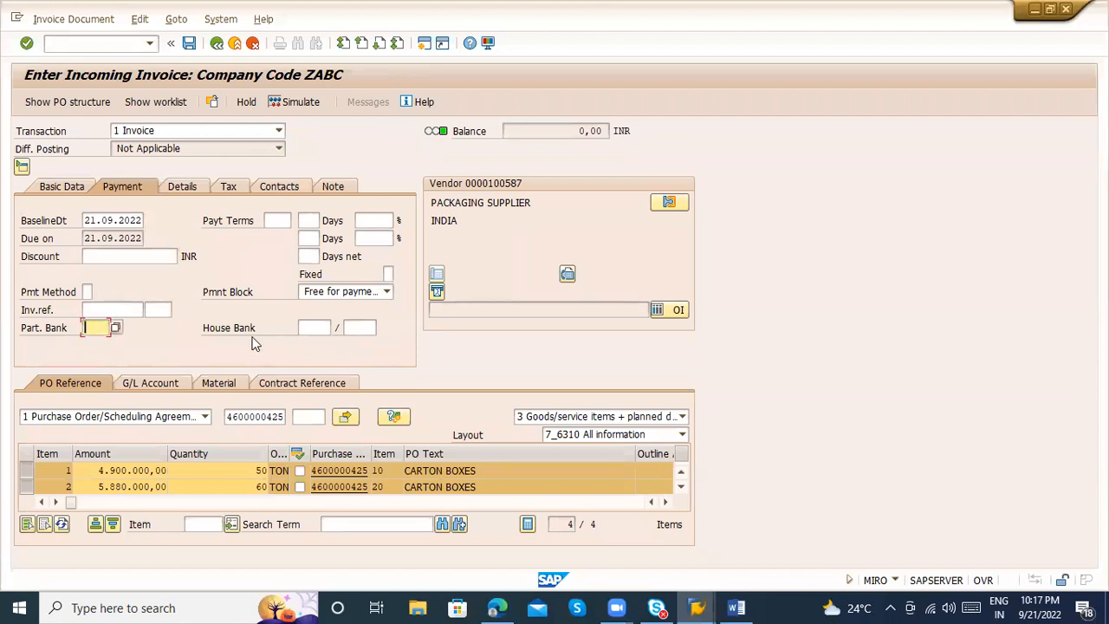
{"action": "left_click", "coordinate": [324, 329]}
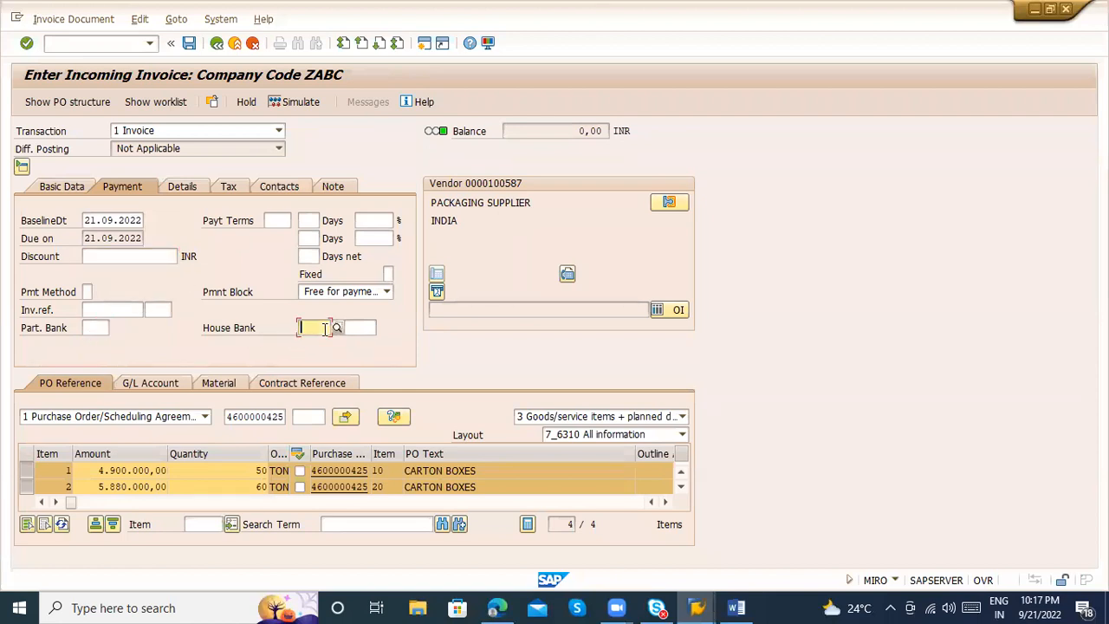
{"action": "left_click", "coordinate": [110, 309]}
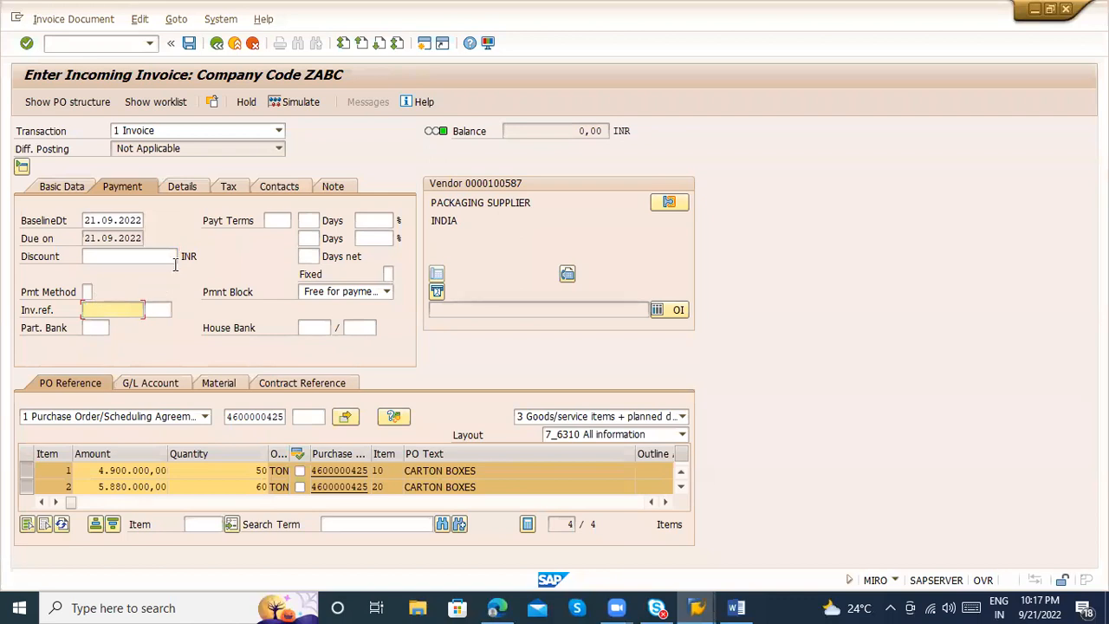
Review the payment terms field, unplanned delivery costs, invoicing party, G/L account and vendor details of the invoice
{"action": "left_click", "coordinate": [281, 219]}
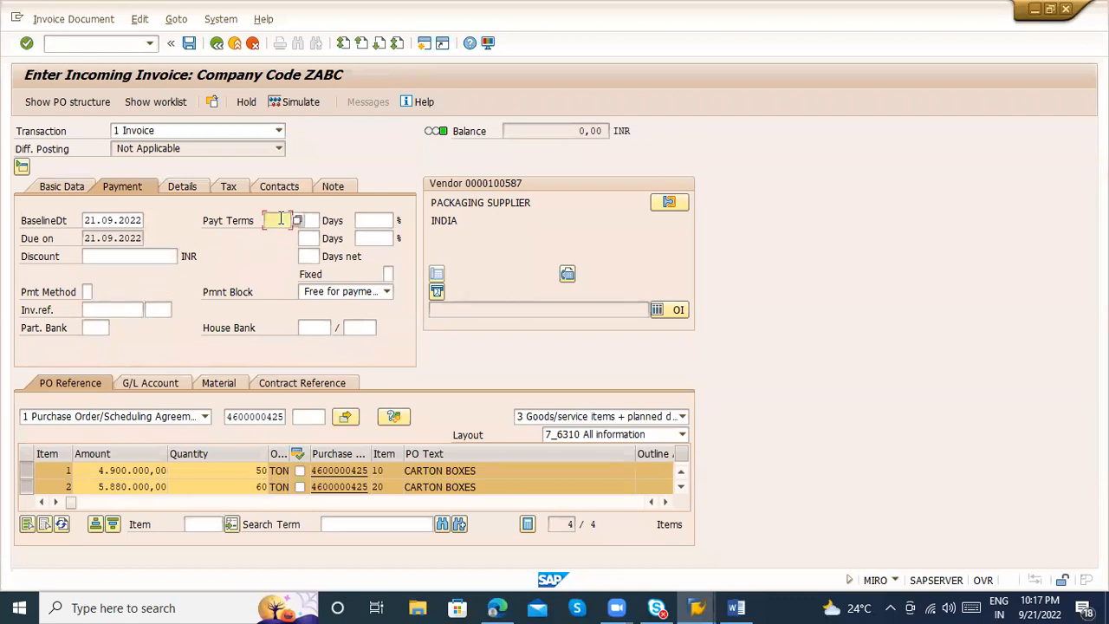
{"action": "left_click", "coordinate": [182, 187]}
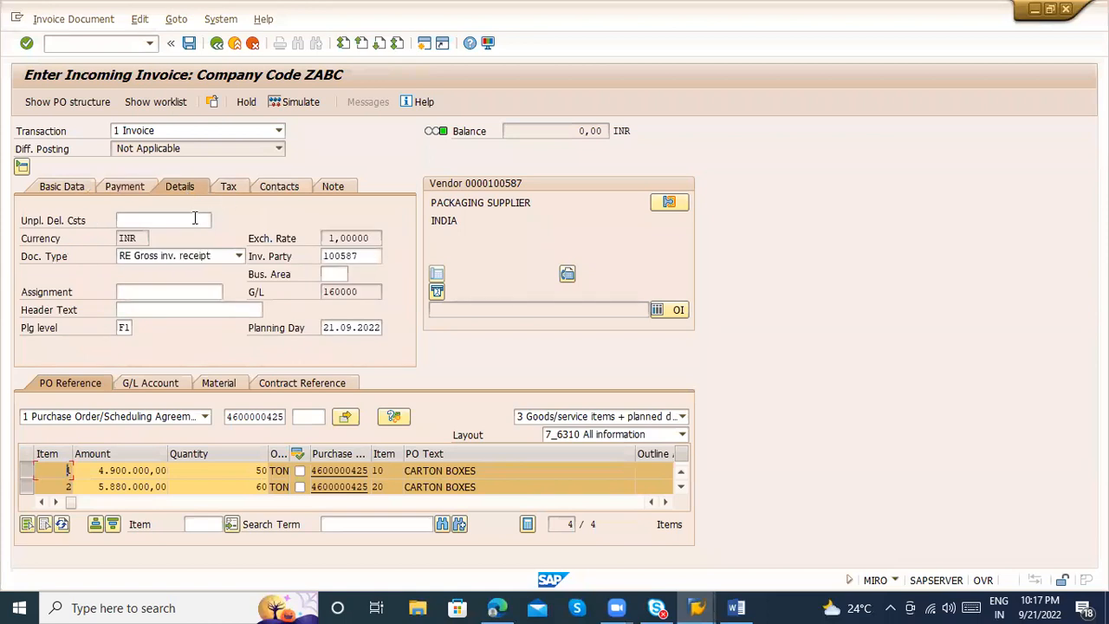
{"action": "left_click", "coordinate": [195, 218]}
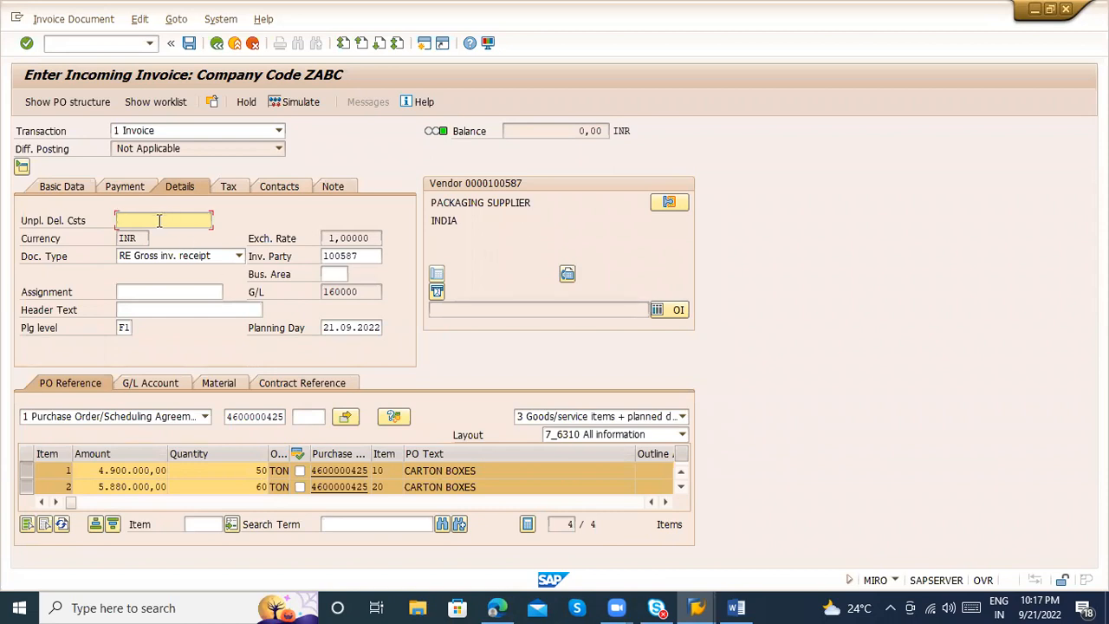
{"action": "left_click", "coordinate": [352, 254]}
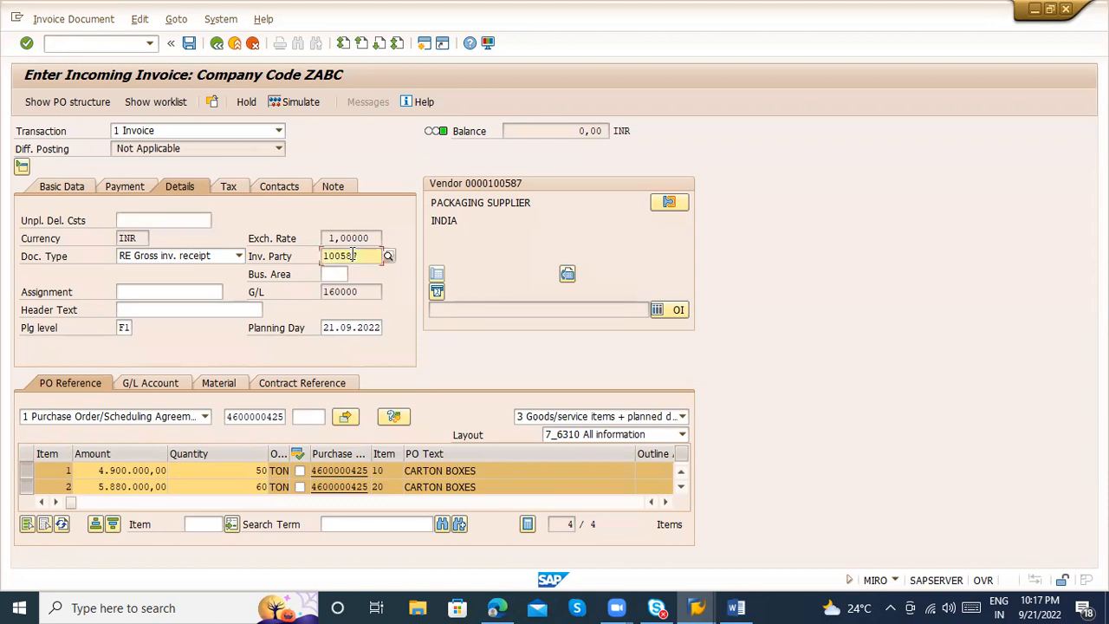
{"action": "left_click", "coordinate": [354, 292]}
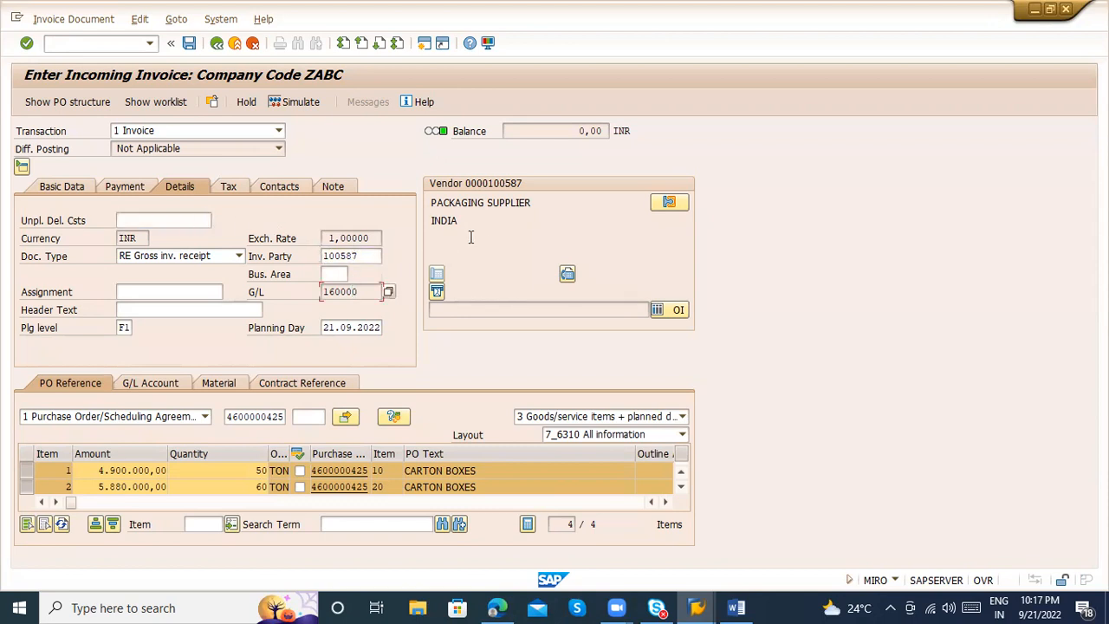
{"action": "left_click_drag", "start_coordinate": [474, 222], "coordinate": [433, 221]}
{"action": "left_click_drag", "start_coordinate": [568, 203], "coordinate": [409, 227]}
Check the calculated tax amount, the contacts for the invoice item and the note text area of the invoice
{"action": "left_click", "coordinate": [223, 188]}
{"action": "left_click_drag", "start_coordinate": [124, 257], "coordinate": [43, 253]}
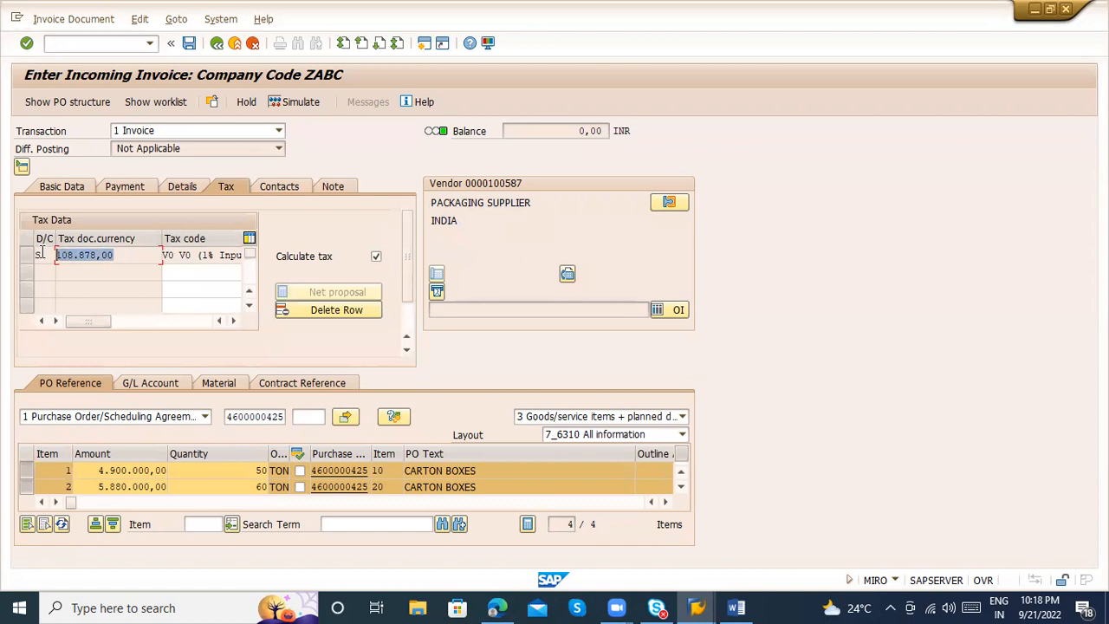
{"action": "left_click", "coordinate": [295, 187]}
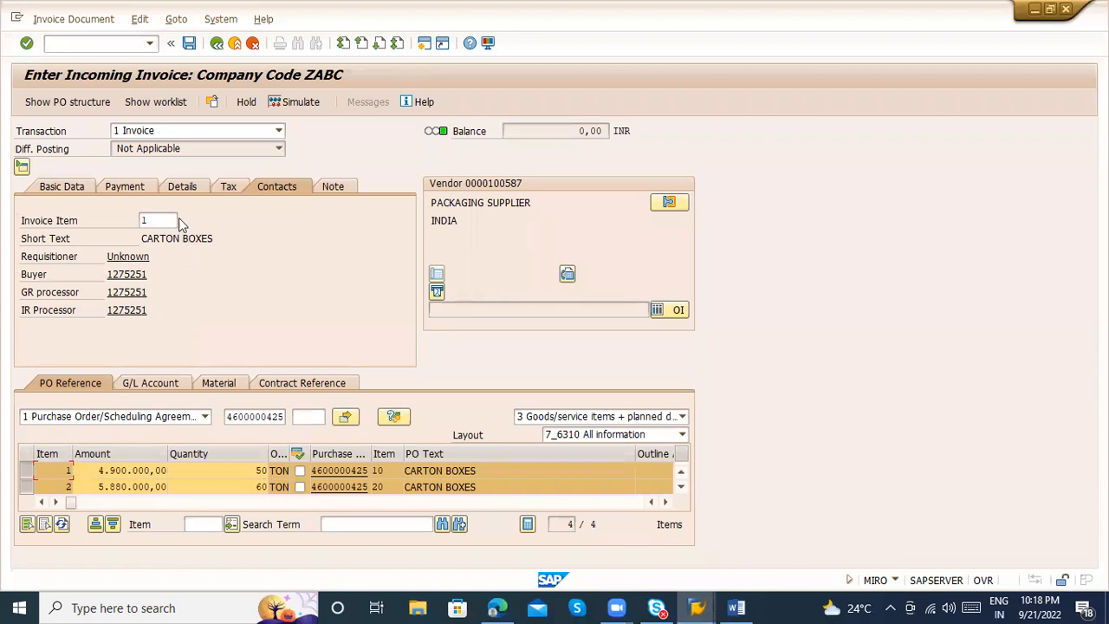
{"action": "left_click", "coordinate": [337, 186]}
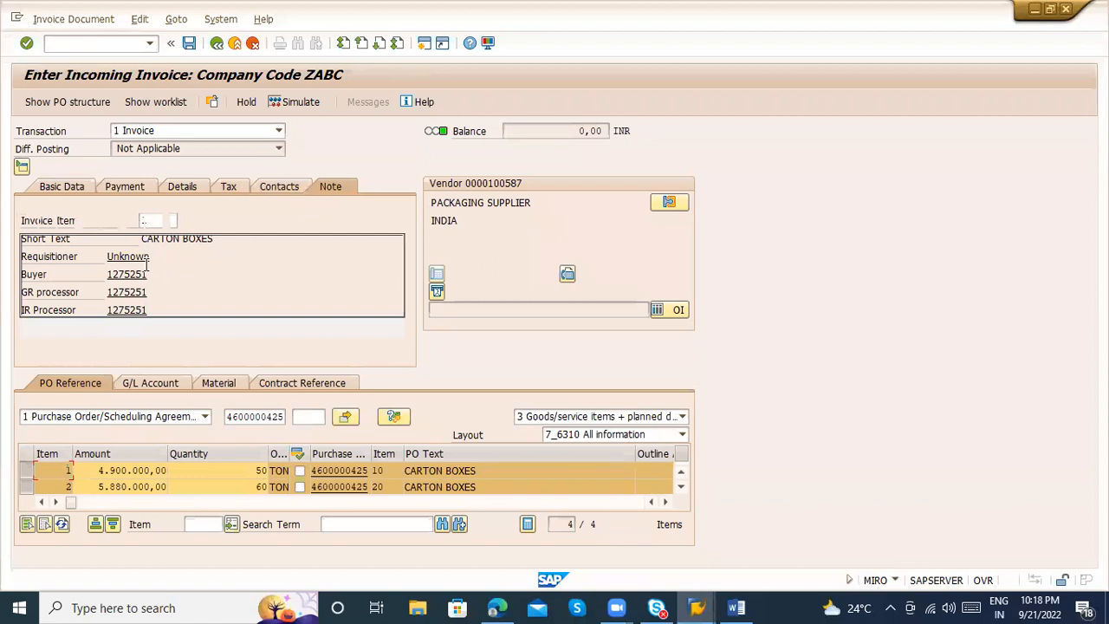
Open the pricing conditions of the first invoice item, review its gross price and discount, and return to the invoice
{"action": "left_click", "coordinate": [61, 189]}
{"action": "left_click", "coordinate": [102, 502]}
{"action": "left_click_drag", "start_coordinate": [102, 501], "coordinate": [140, 501]}
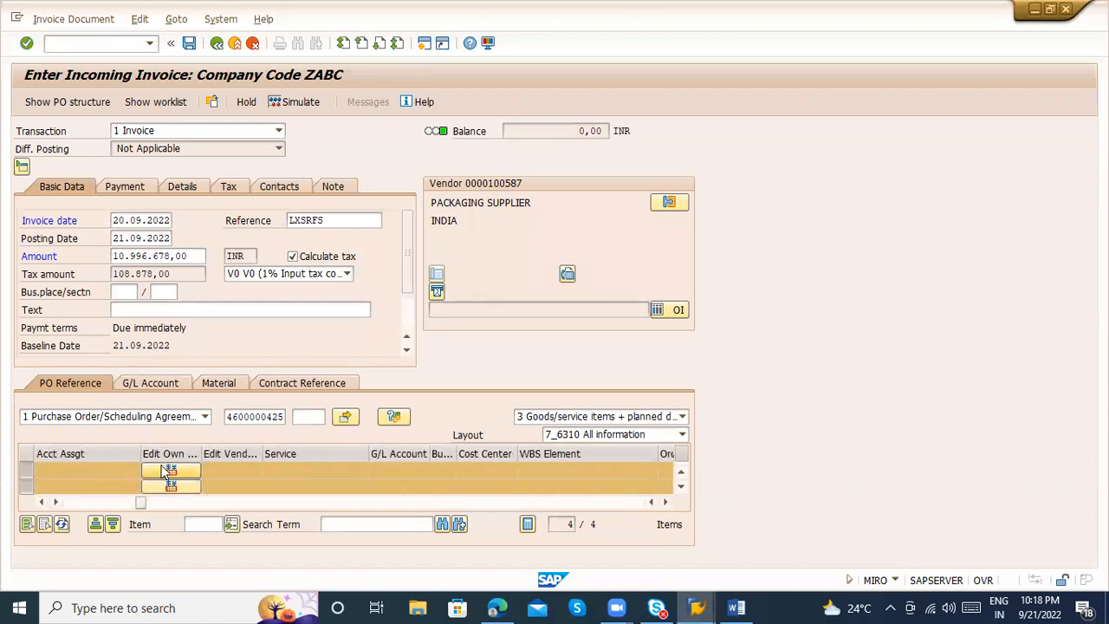
{"action": "left_click", "coordinate": [163, 469]}
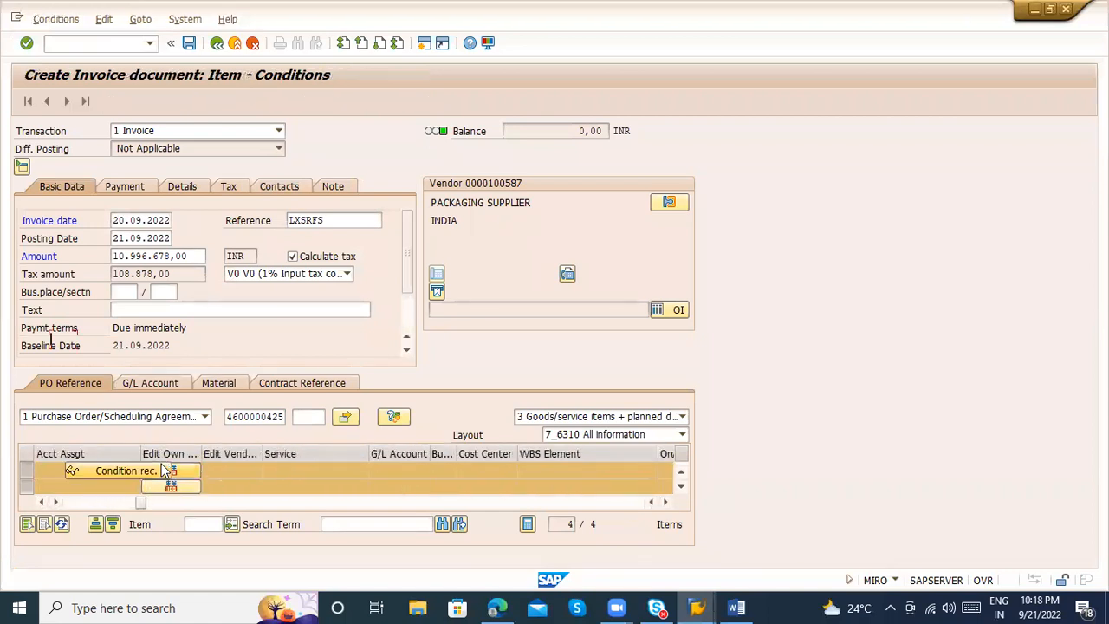
{"action": "left_click", "coordinate": [229, 236]}
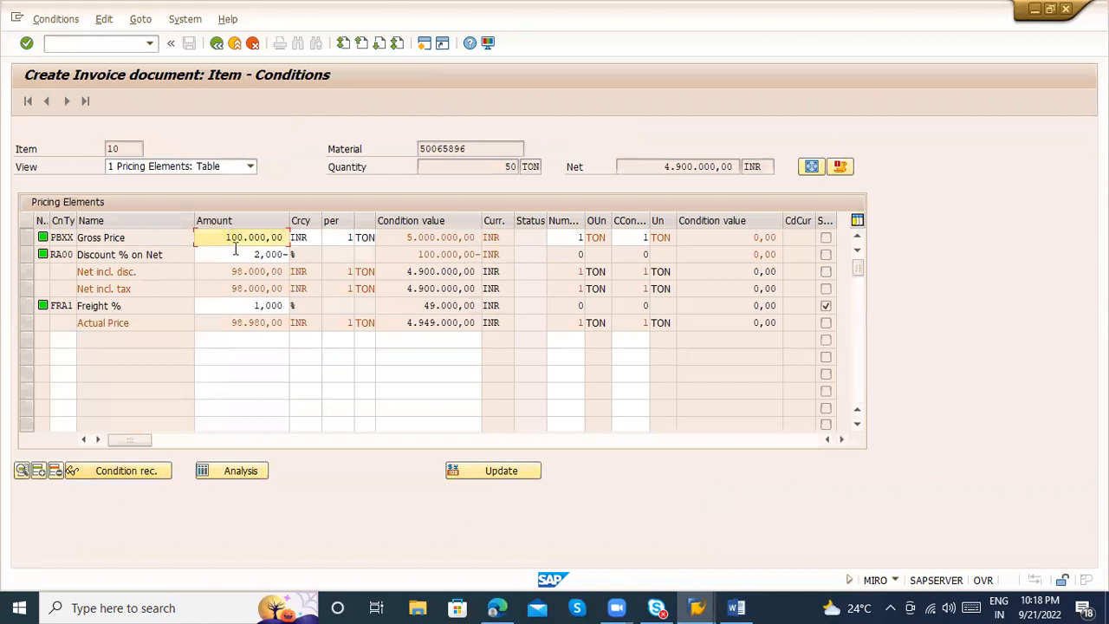
{"action": "left_click", "coordinate": [234, 251]}
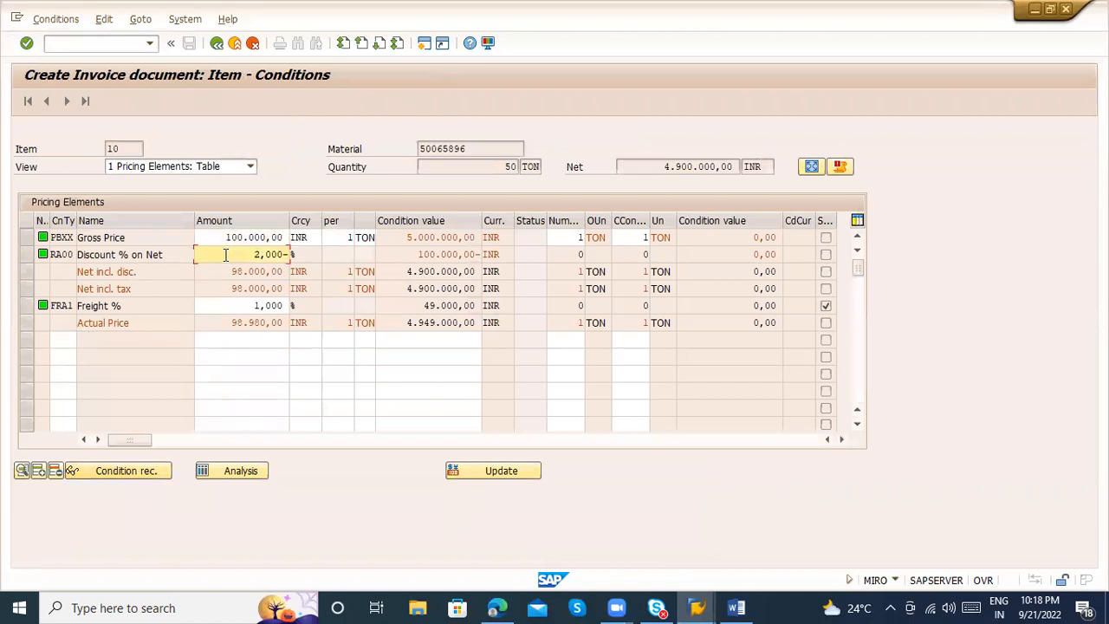
{"action": "left_click", "coordinate": [217, 43]}
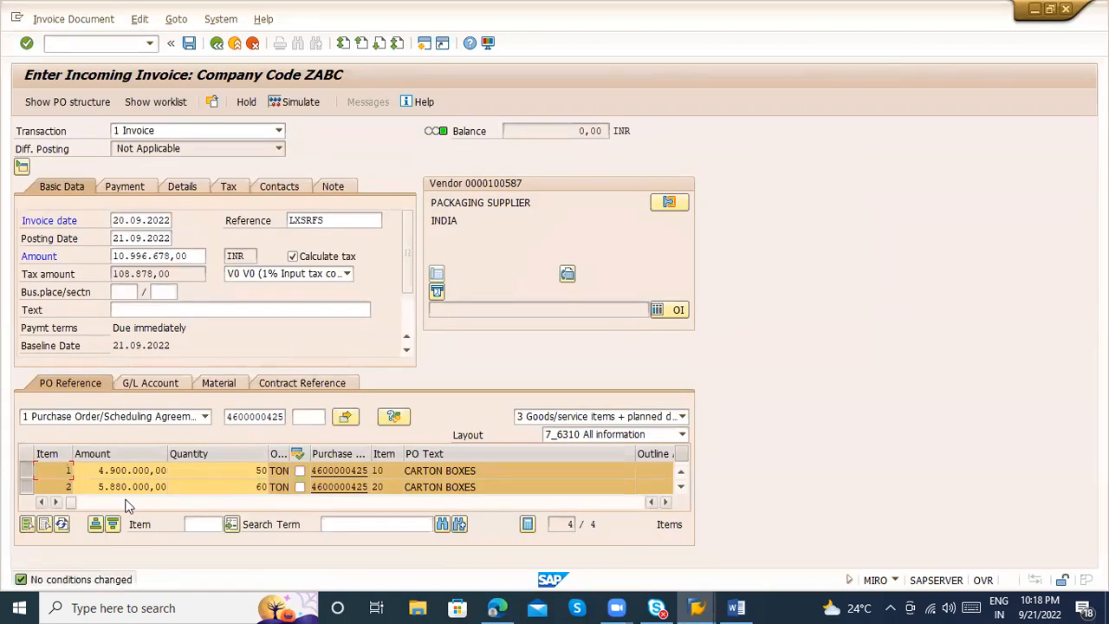
Look through the remaining invoice item columns, simulate the document once more and post the invoice
{"action": "left_click", "coordinate": [127, 503]}
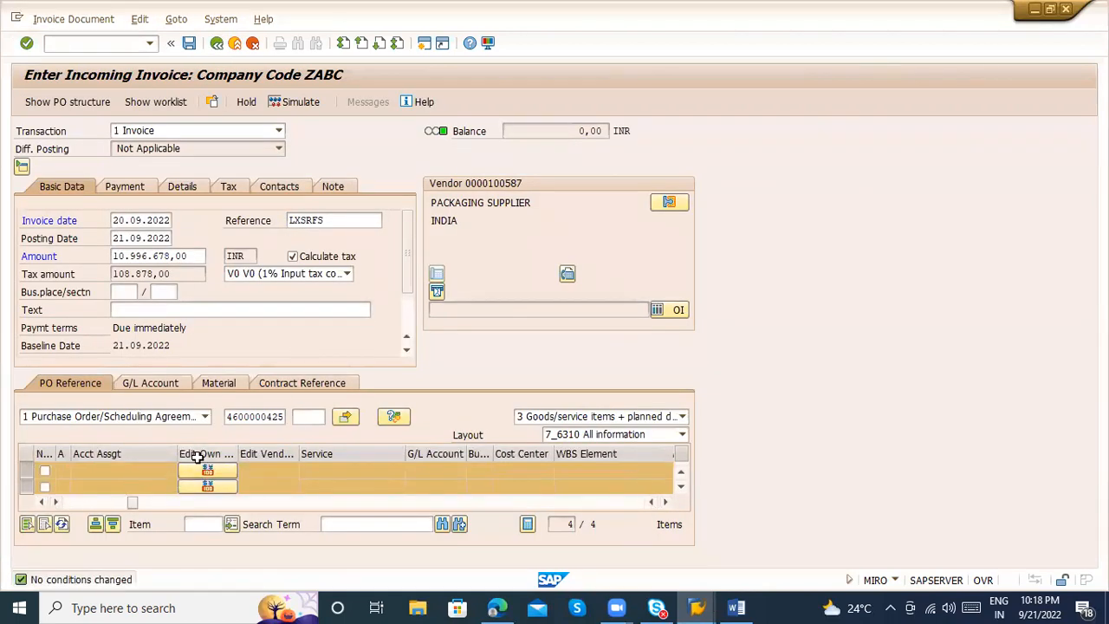
{"action": "left_click", "coordinate": [153, 501]}
{"action": "left_click_drag", "start_coordinate": [153, 502], "coordinate": [1, 489]}
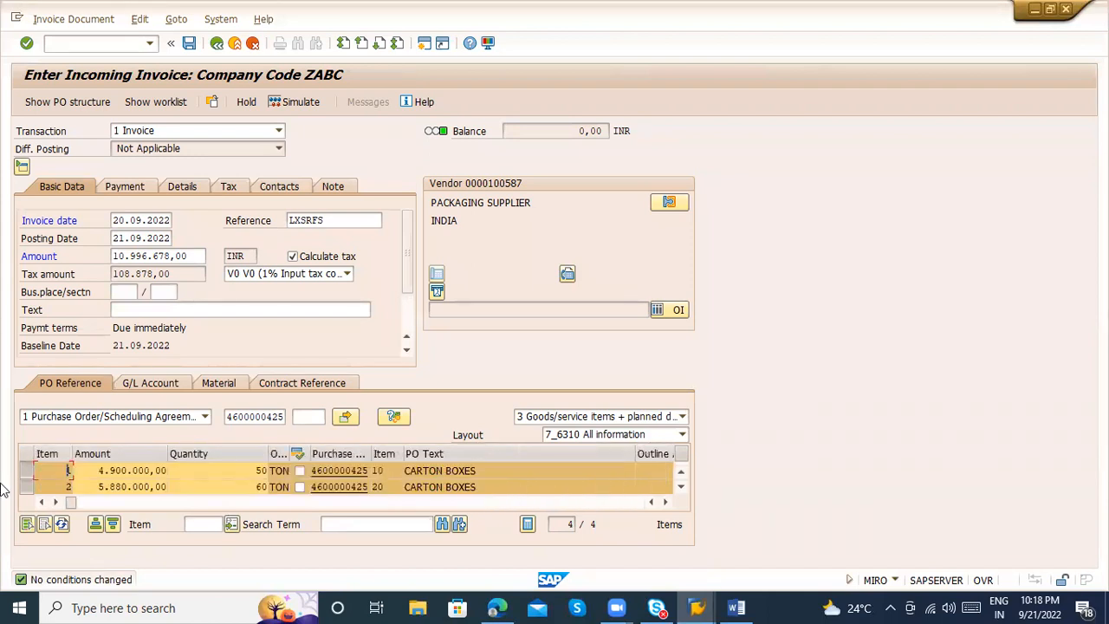
{"action": "left_click", "coordinate": [289, 104]}
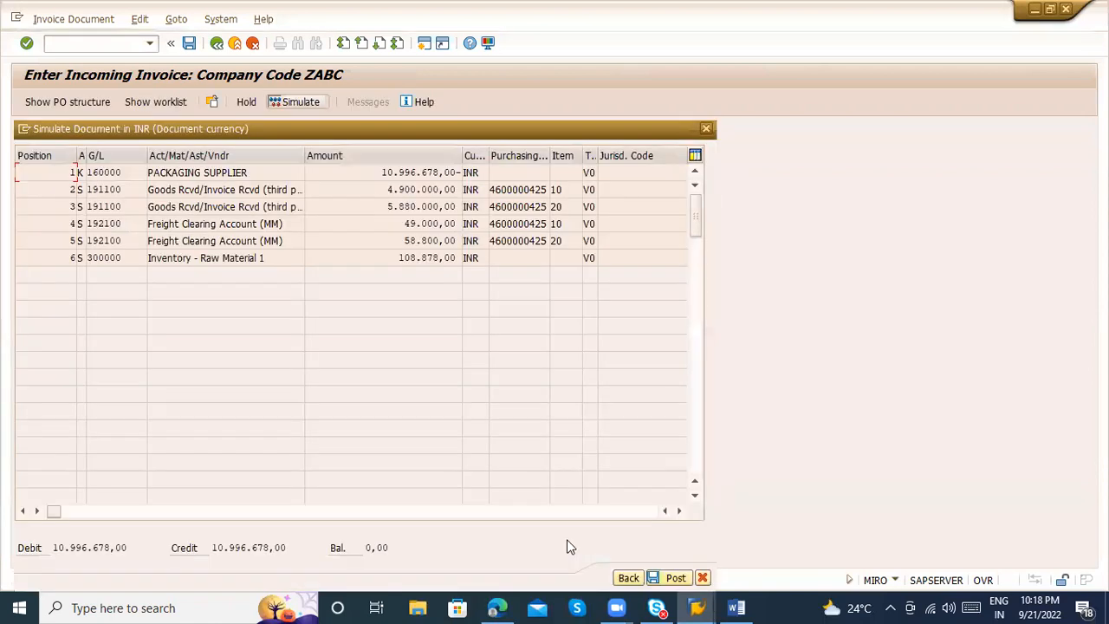
{"action": "left_click", "coordinate": [673, 581]}
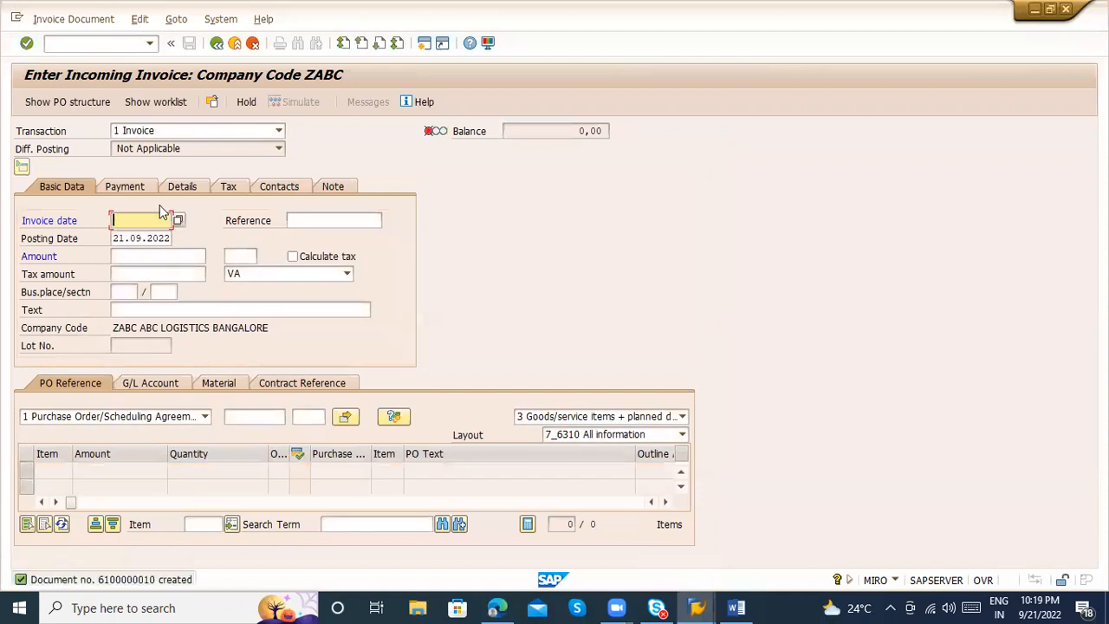
Display the posted invoice, open its follow-on accounting document and examine the two goods received/invoice received lines
{"action": "left_click", "coordinate": [66, 19]}
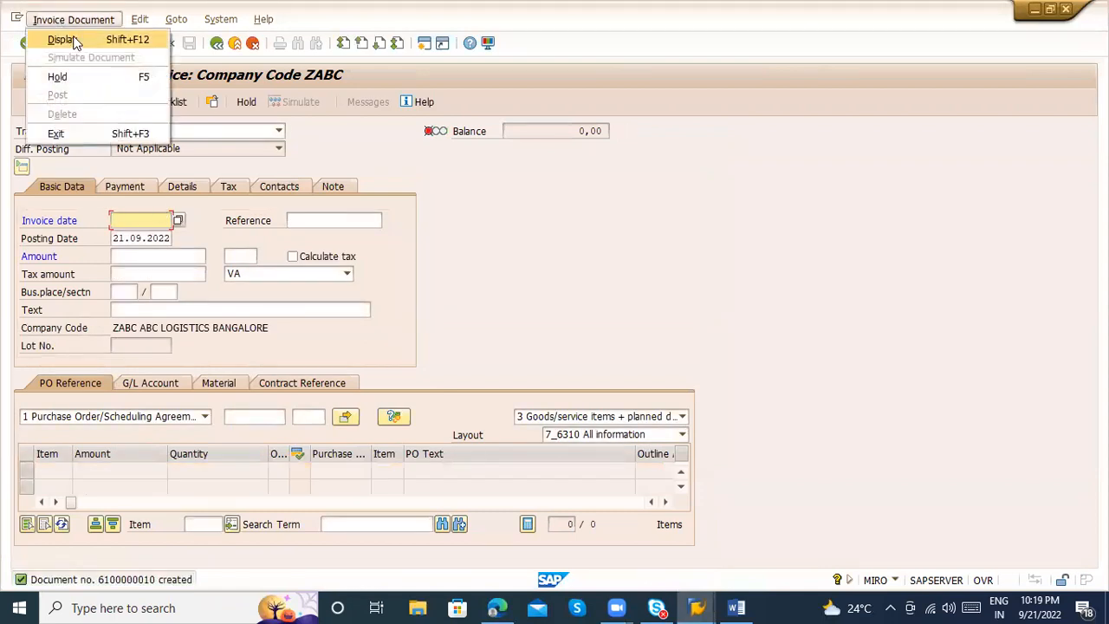
{"action": "left_click", "coordinate": [74, 40]}
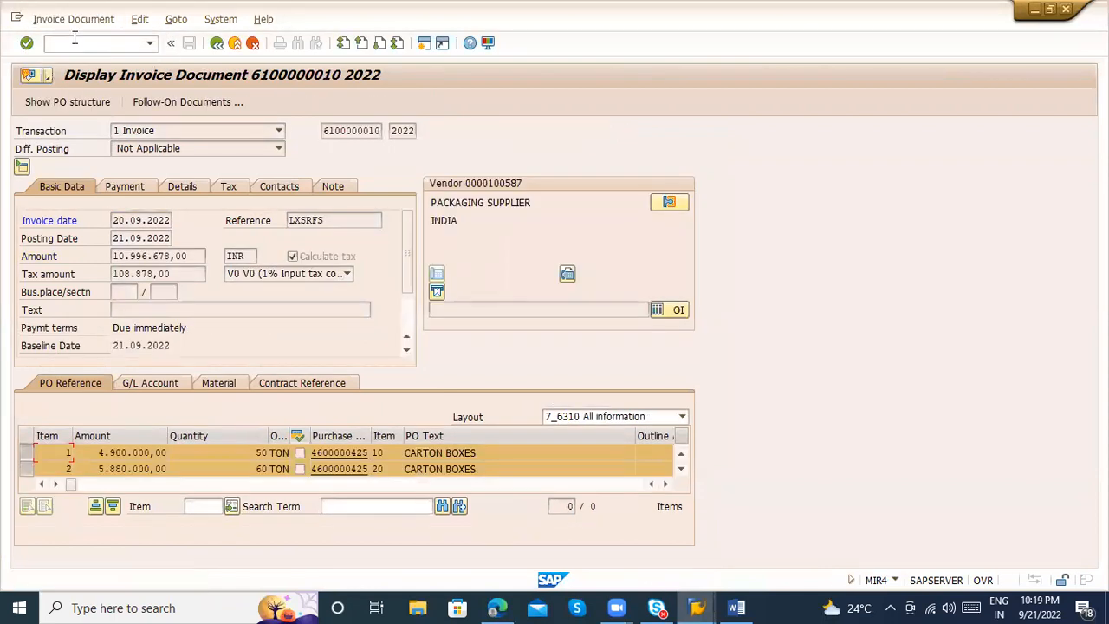
{"action": "left_click", "coordinate": [179, 102]}
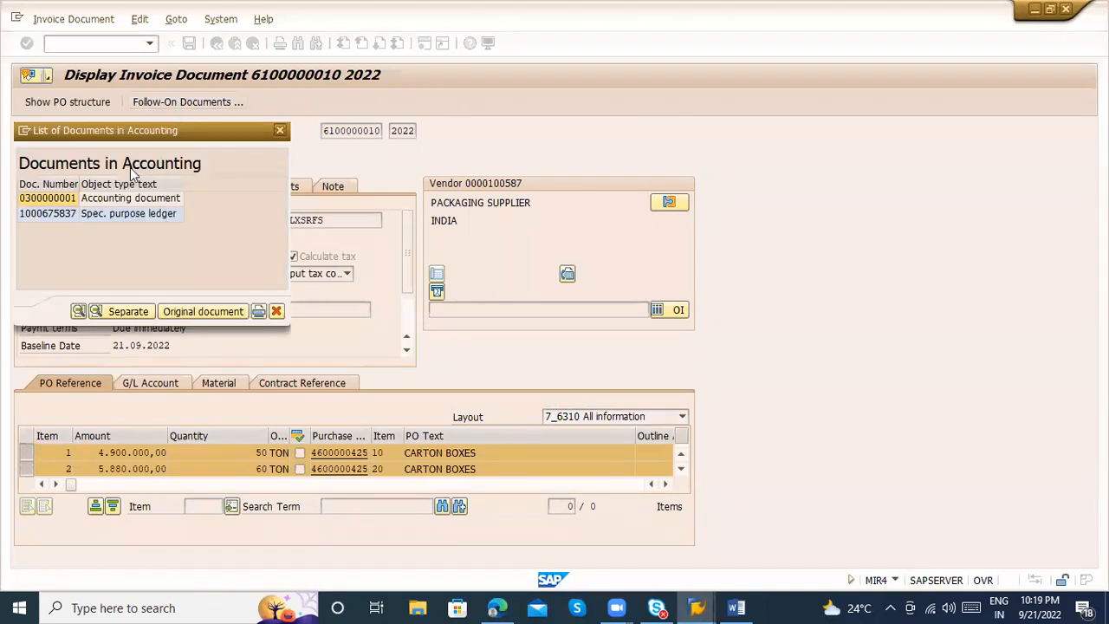
{"action": "double_click", "coordinate": [100, 196]}
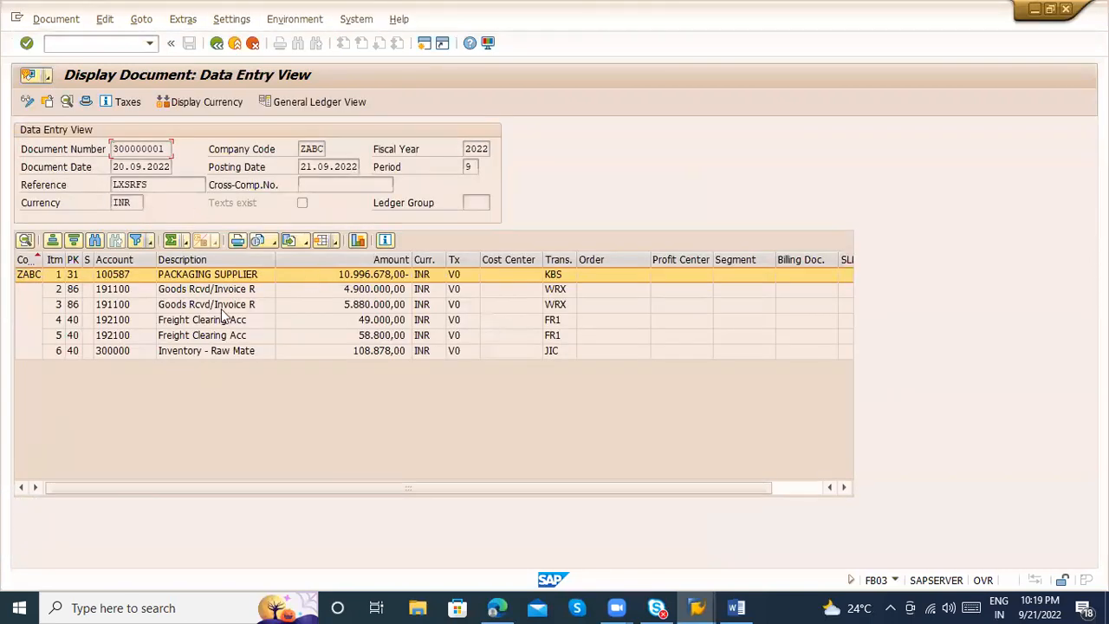
{"action": "left_click", "coordinate": [206, 294]}
{"action": "left_click", "coordinate": [210, 306]}
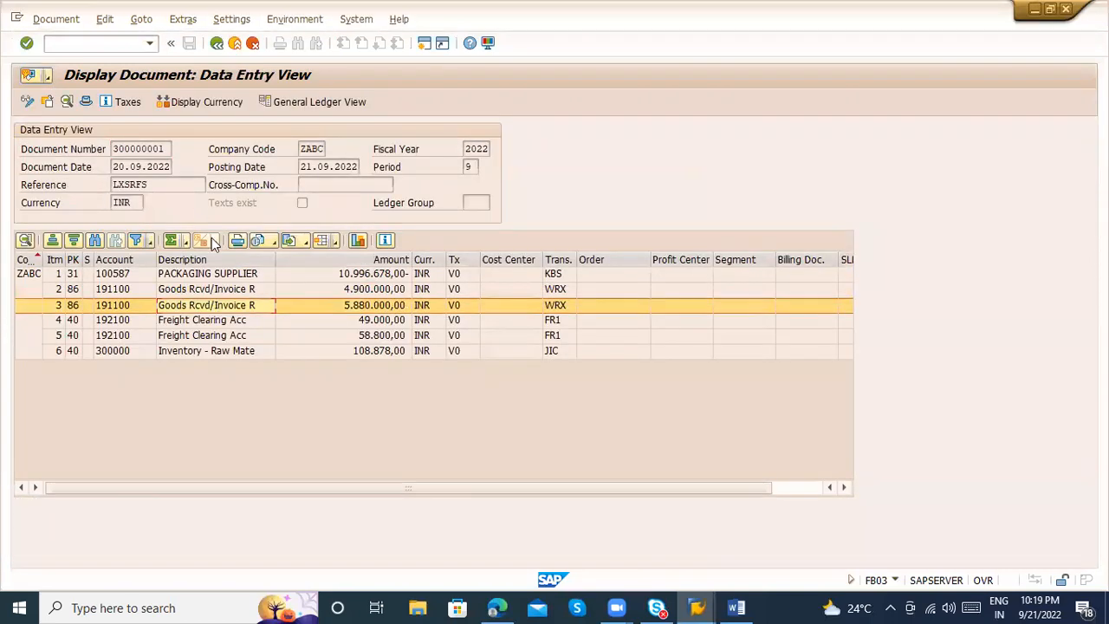
Open the List of GR/IR Balances with transaction MB5S in the number range maintenance session and point out the purchasing document selection
{"action": "left_click", "coordinate": [101, 43]}
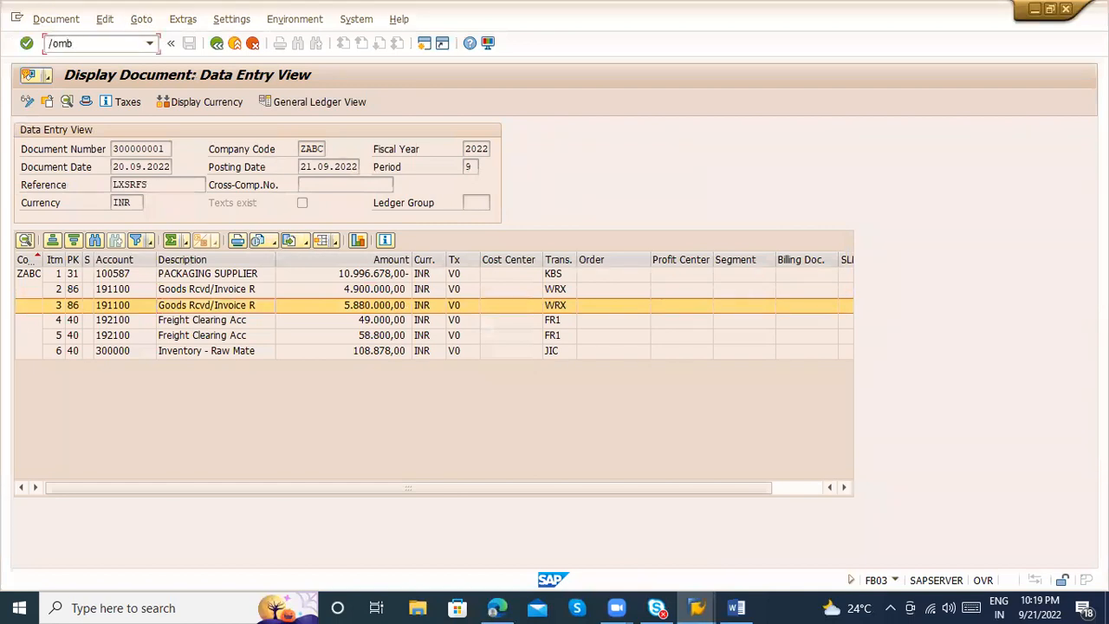
{"action": "key", "text": "Return"}
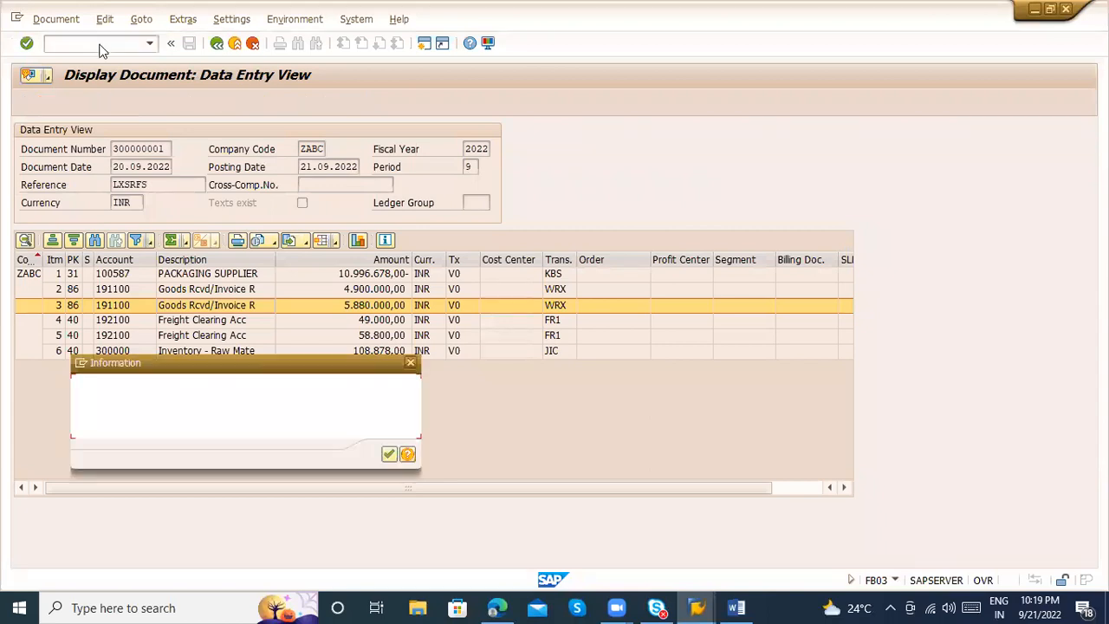
{"action": "key", "text": "alt+Tab"}
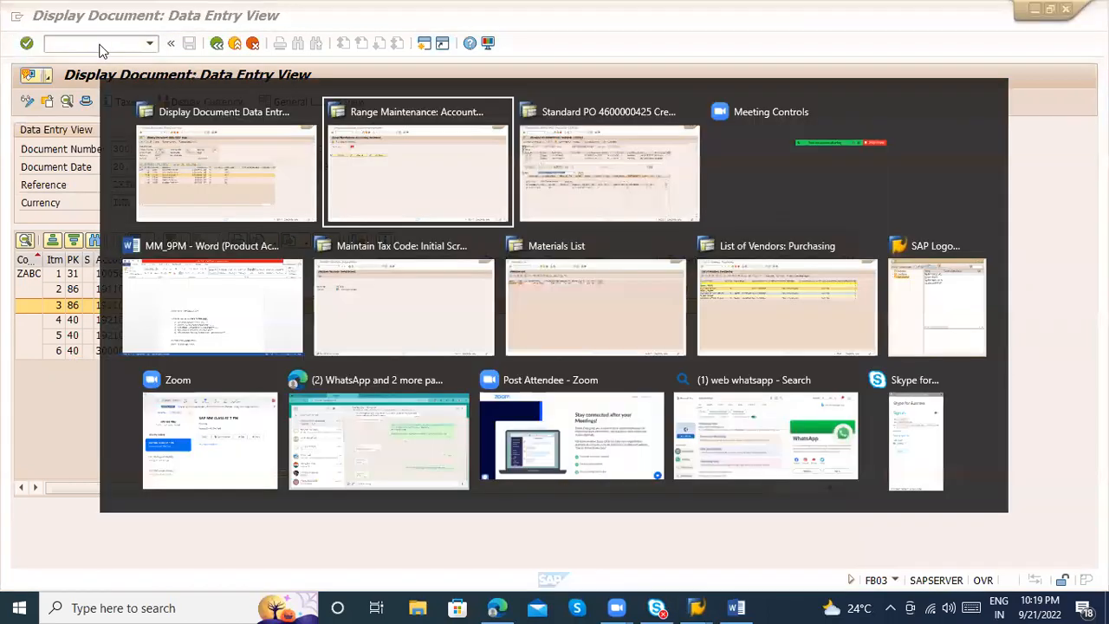
{"action": "type", "text": "nmb5s"}
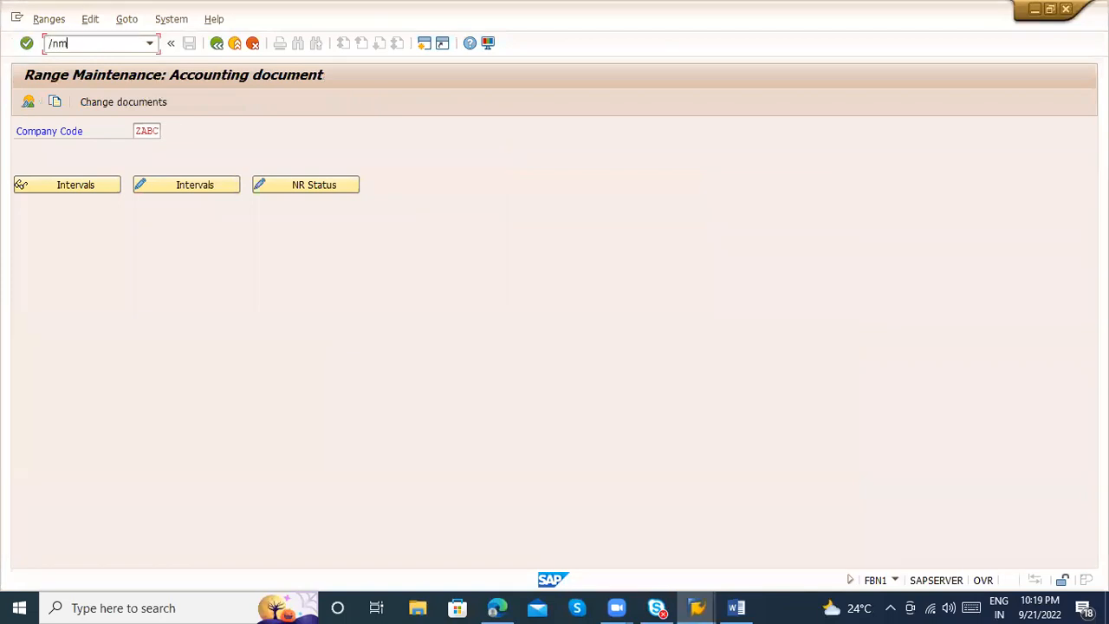
{"action": "key", "text": "Return"}
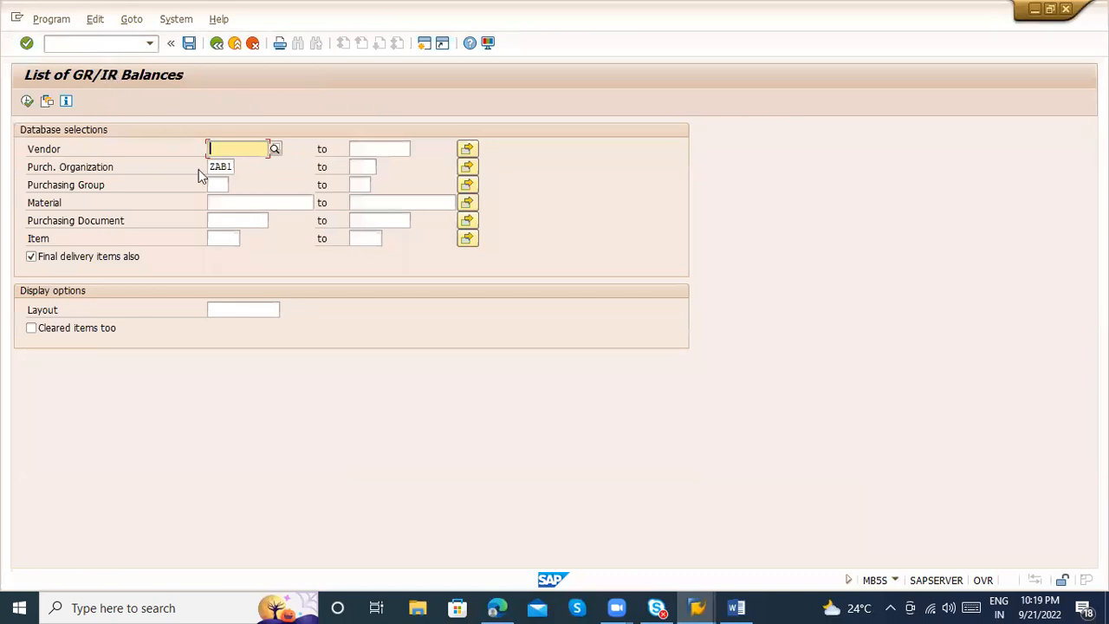
{"action": "left_click", "coordinate": [231, 223]}
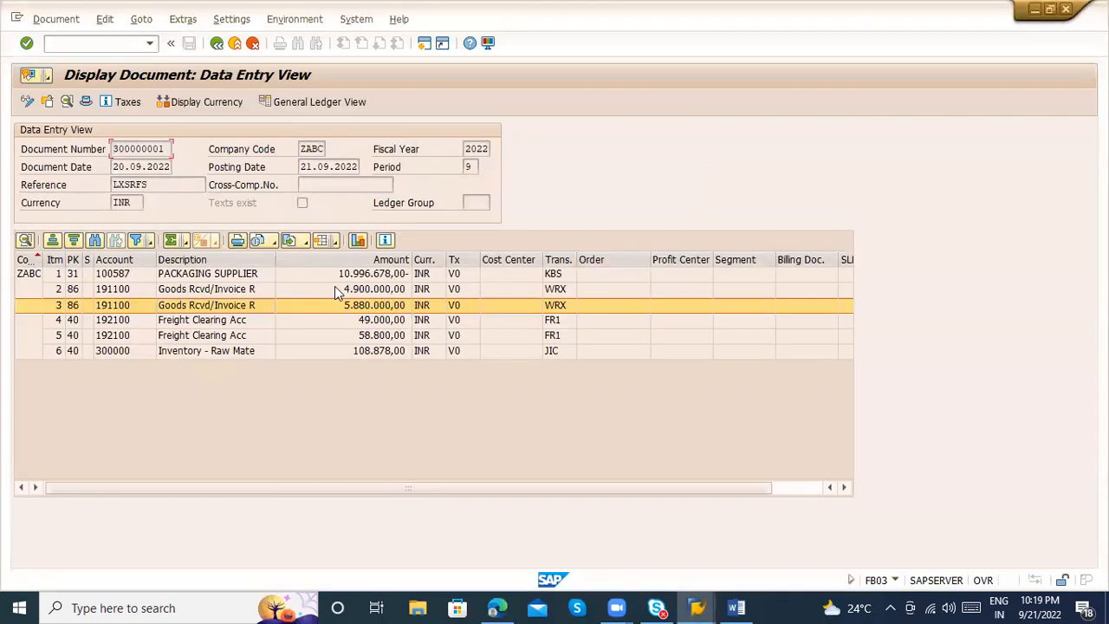
Review the accounting document's vendor line, open Vendor Line Item Display with FBL1N in the GR/IR balances session, and leave the accounting document
{"action": "left_click", "coordinate": [335, 288]}
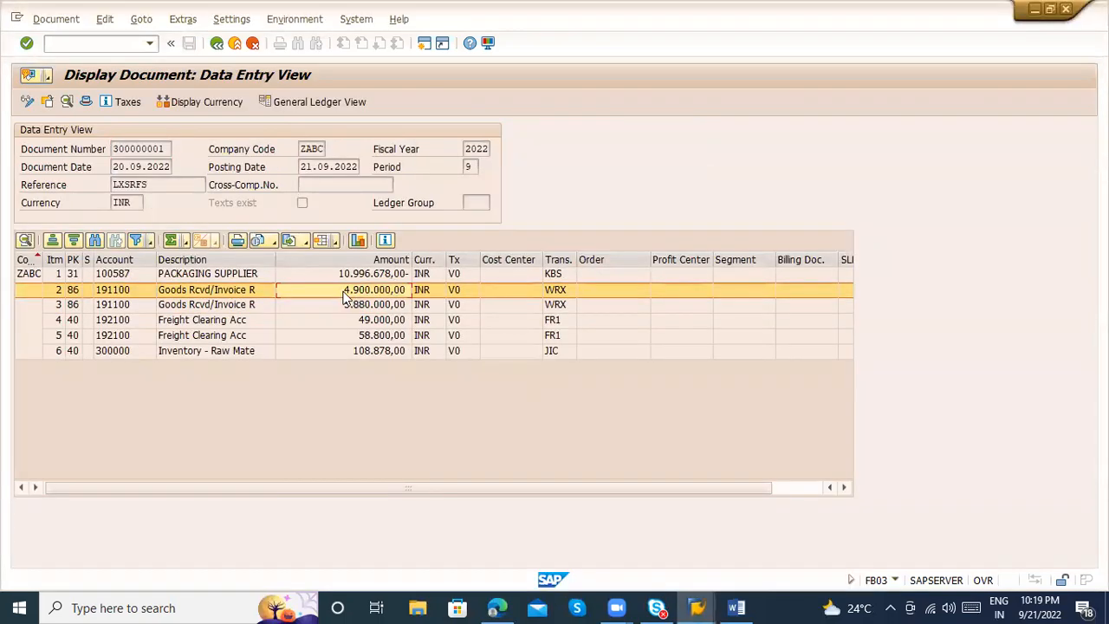
{"action": "left_click", "coordinate": [222, 275]}
{"action": "left_click", "coordinate": [111, 43]}
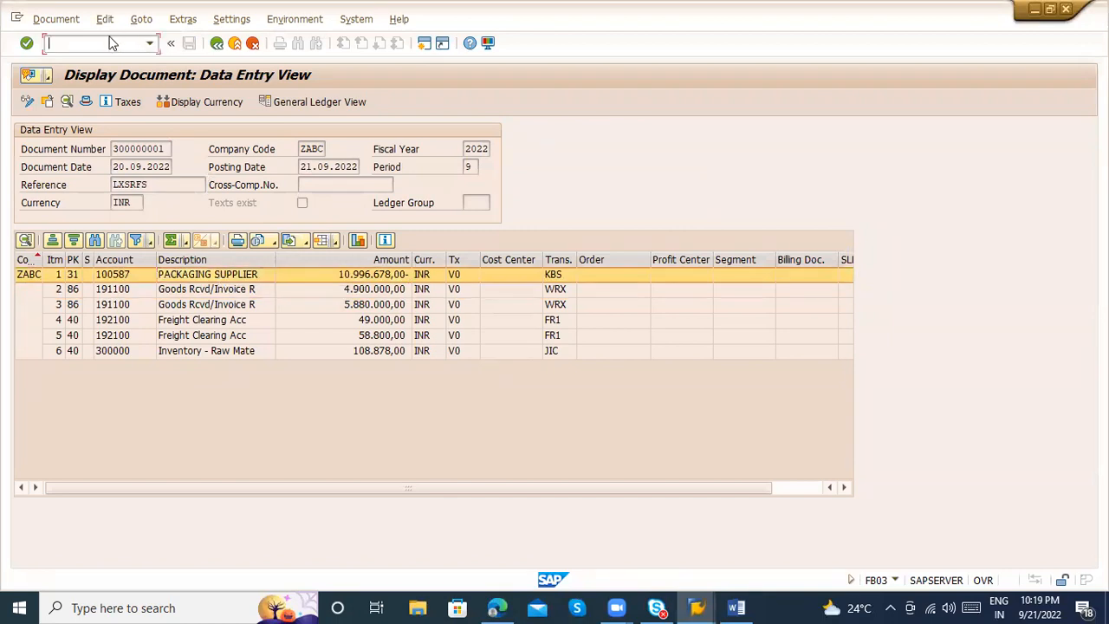
{"action": "type", "text": "/ofbl1n"}
{"action": "key", "text": "Return"}
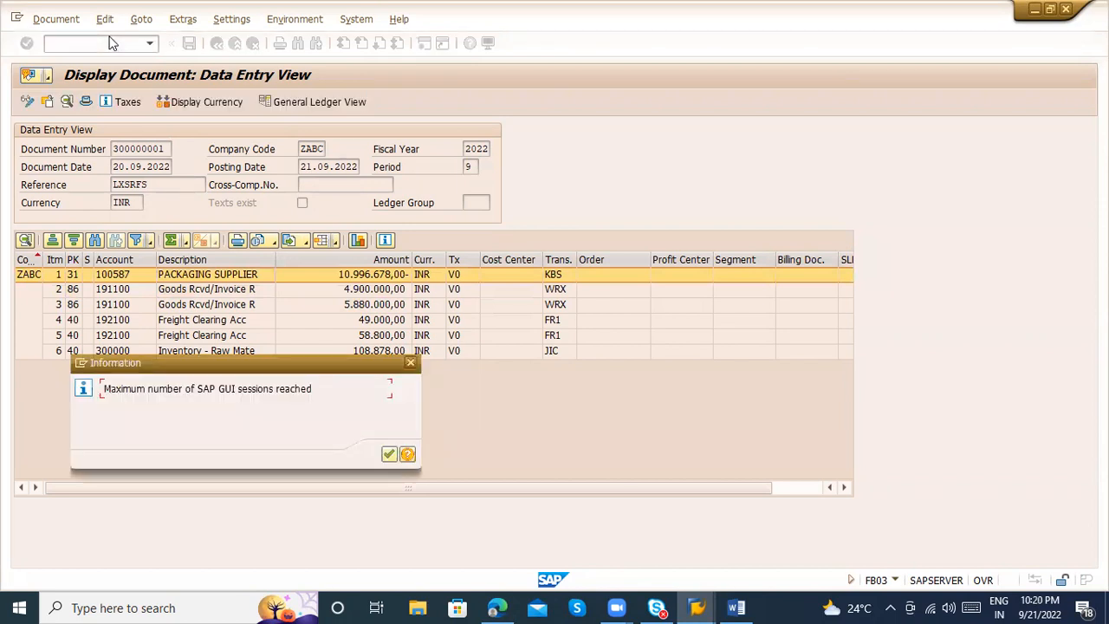
{"action": "key", "text": "alt+Tab"}
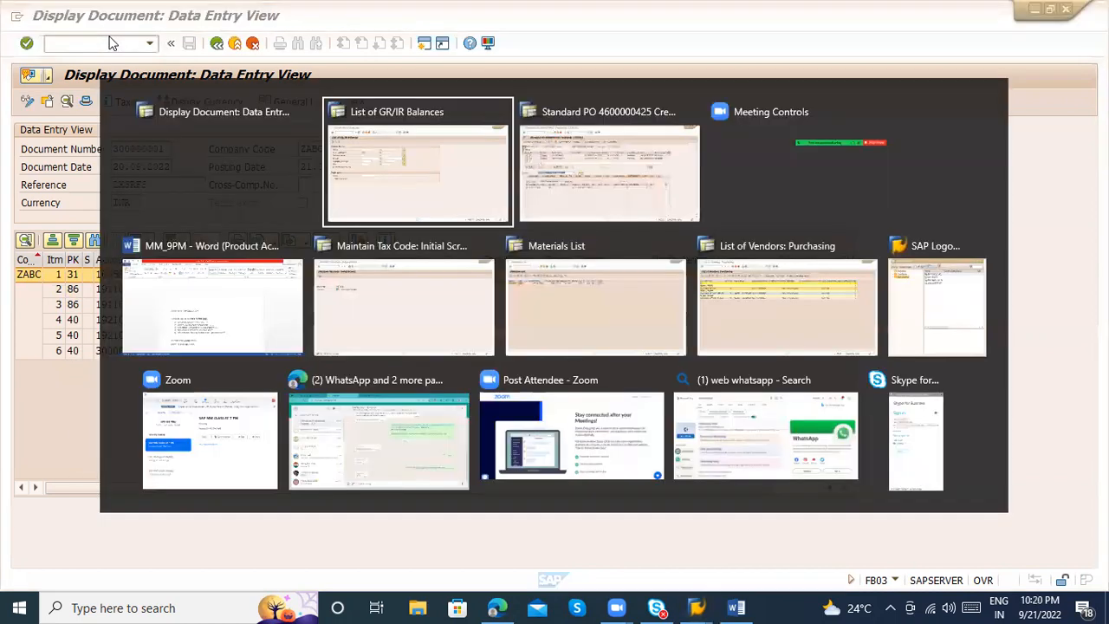
{"action": "type", "text": "/nfbl1n"}
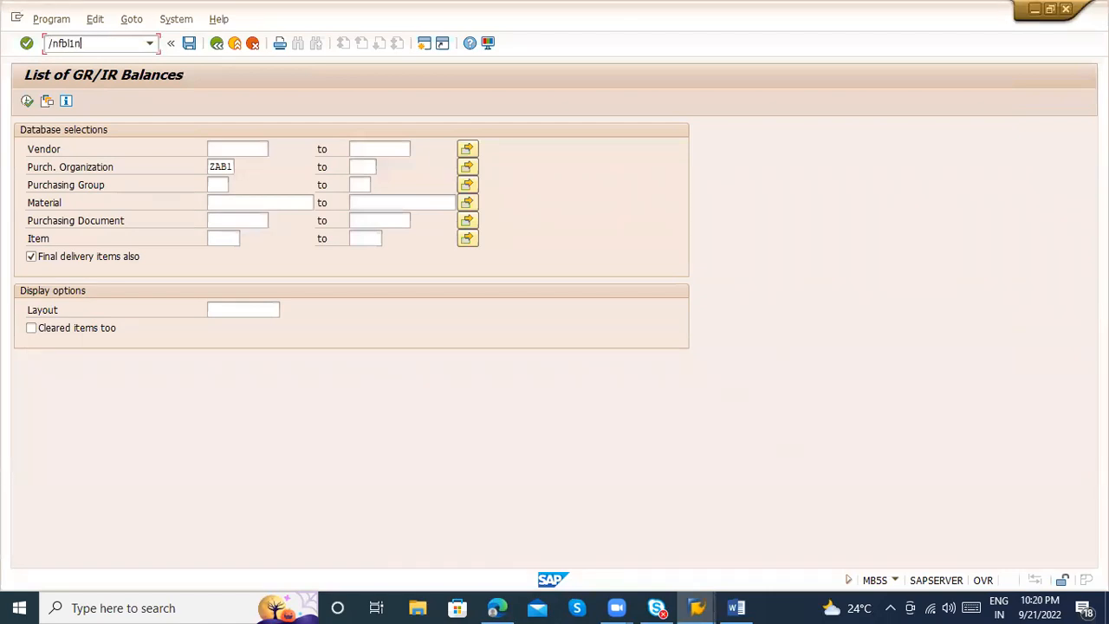
{"action": "key", "text": "Return"}
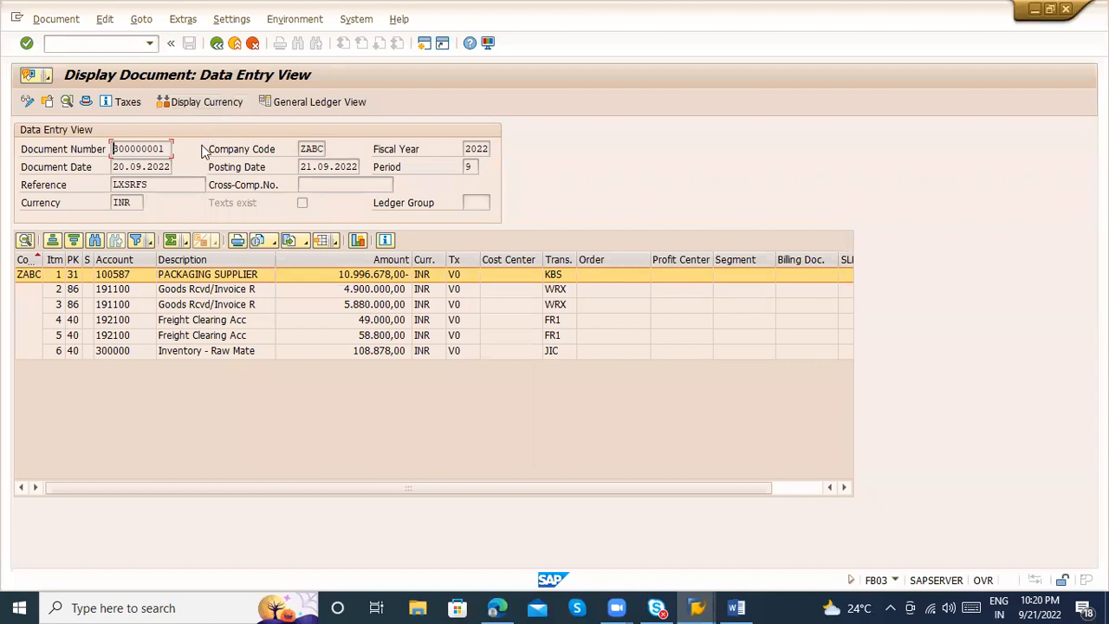
{"action": "left_click", "coordinate": [216, 43]}
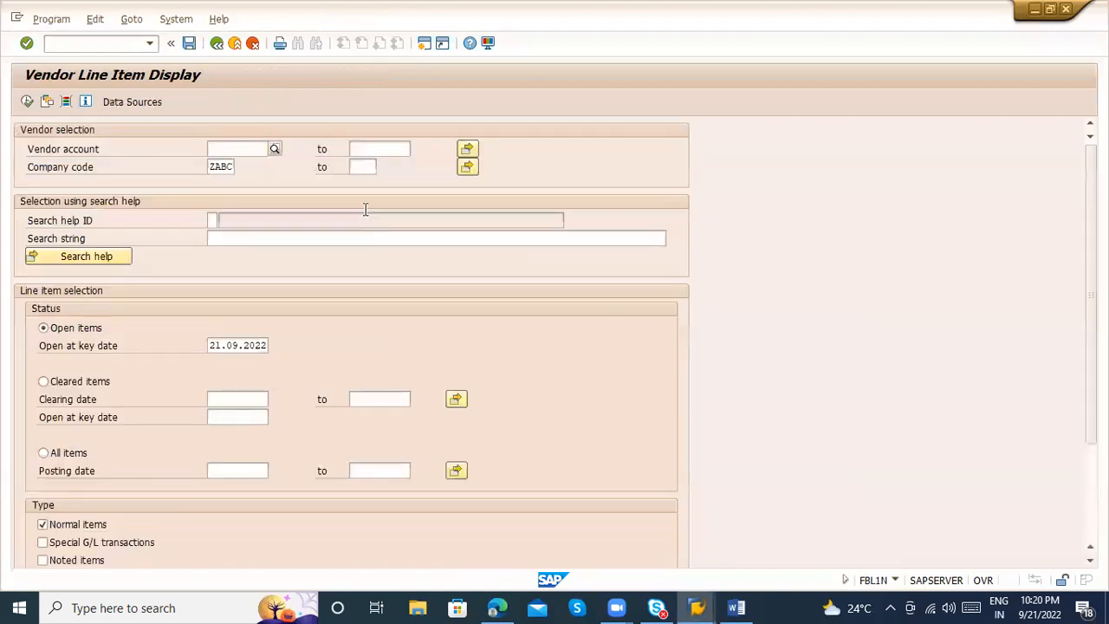
List the packaging supplier's open items in company code ZABC by entering its vendor account, and select the first item's amount
{"action": "type", "text": "100587"}
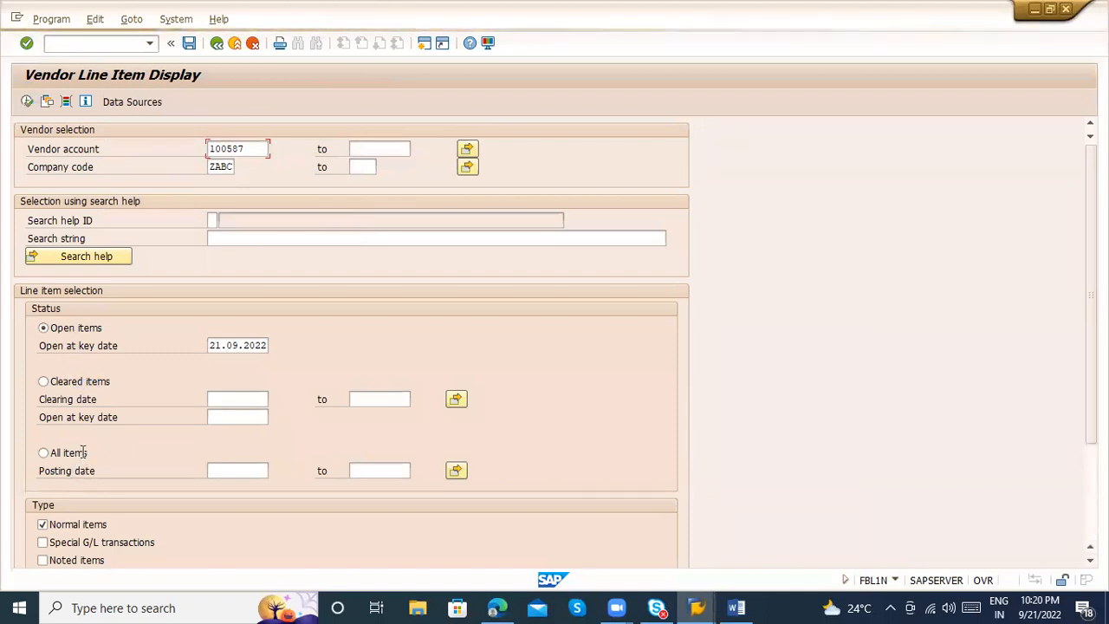
{"action": "left_click", "coordinate": [27, 101]}
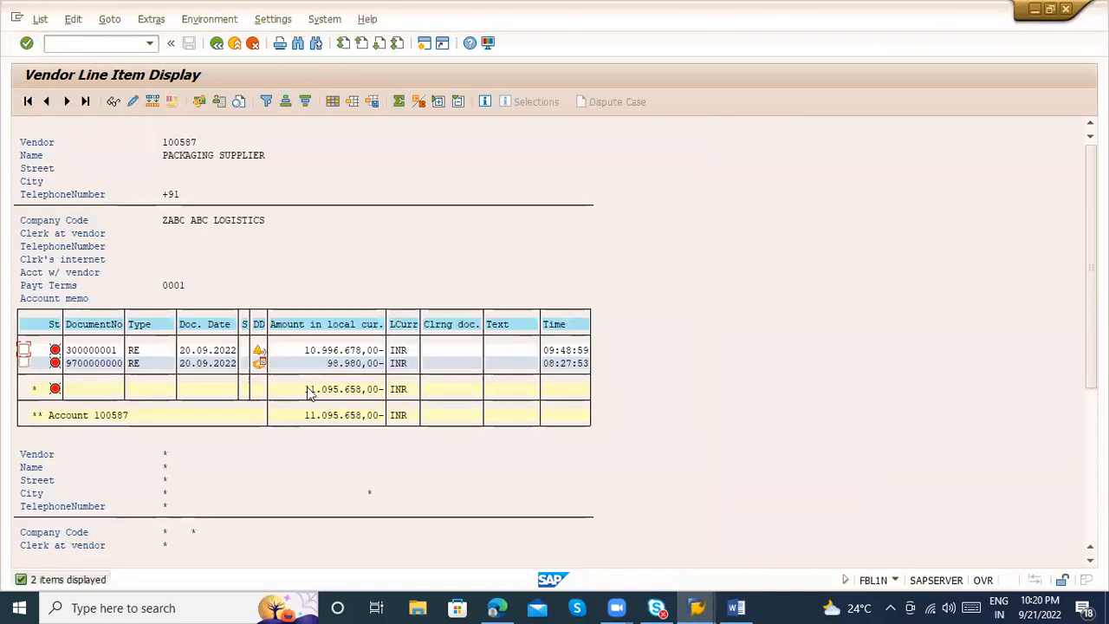
{"action": "left_click", "coordinate": [312, 351]}
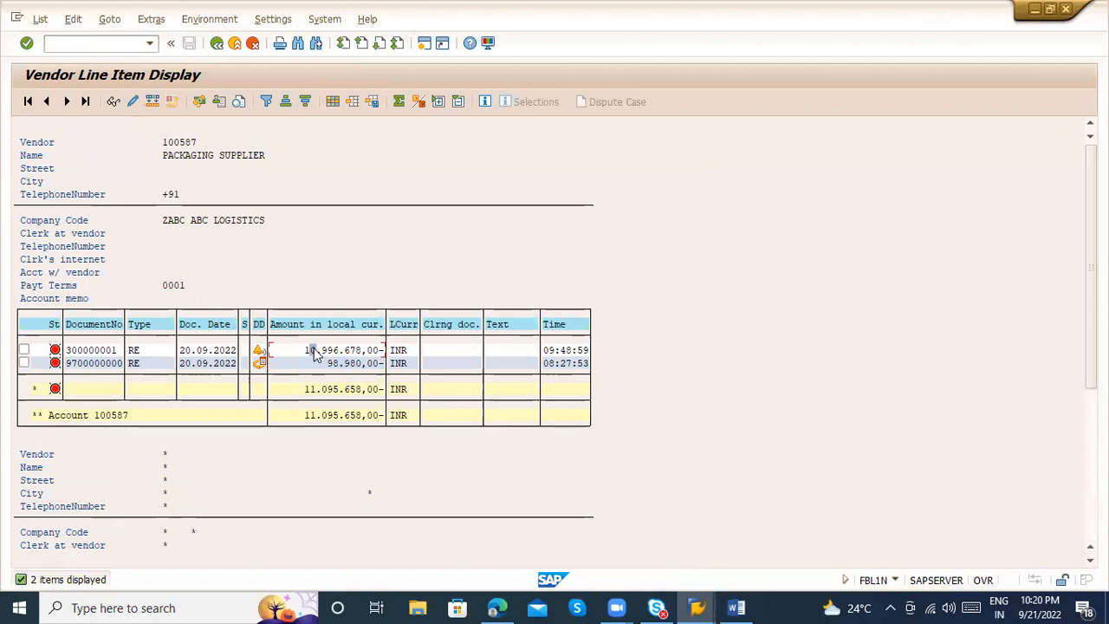
Display the invoice document behind the 98.980,00 INR item and the one behind the 10.996.678,00 INR item, returning to the list each time
{"action": "double_click", "coordinate": [261, 364]}
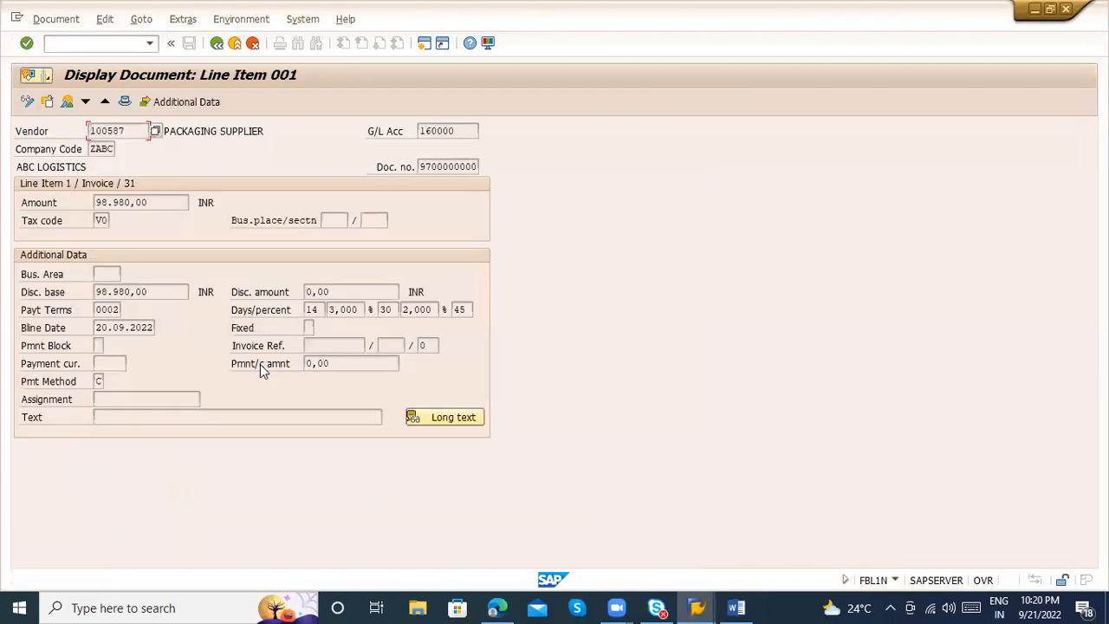
{"action": "left_click", "coordinate": [217, 43]}
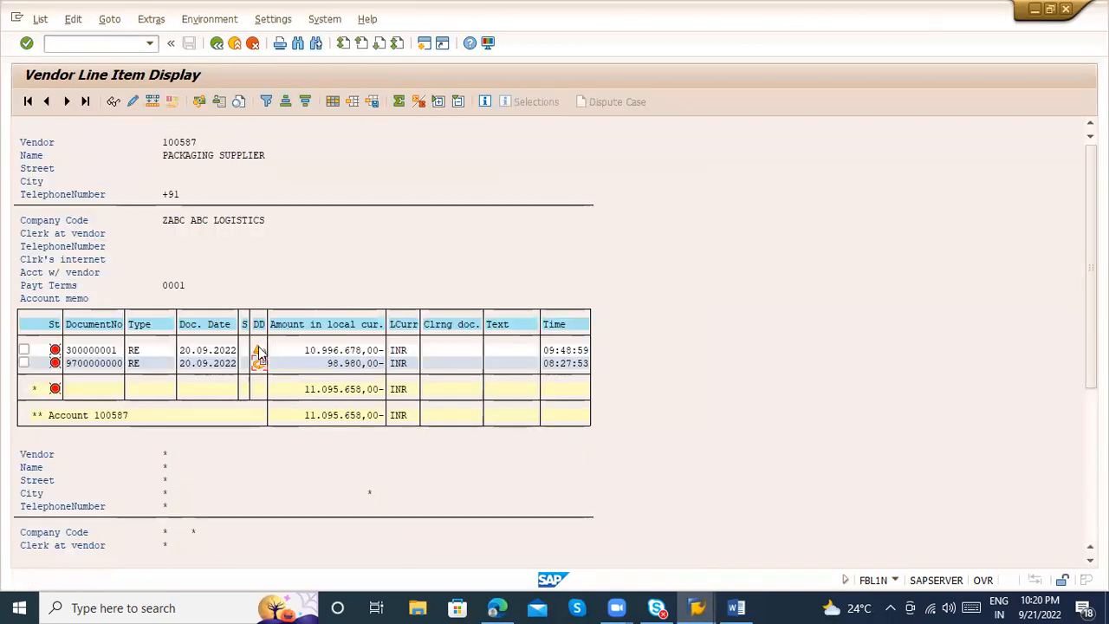
{"action": "double_click", "coordinate": [256, 350]}
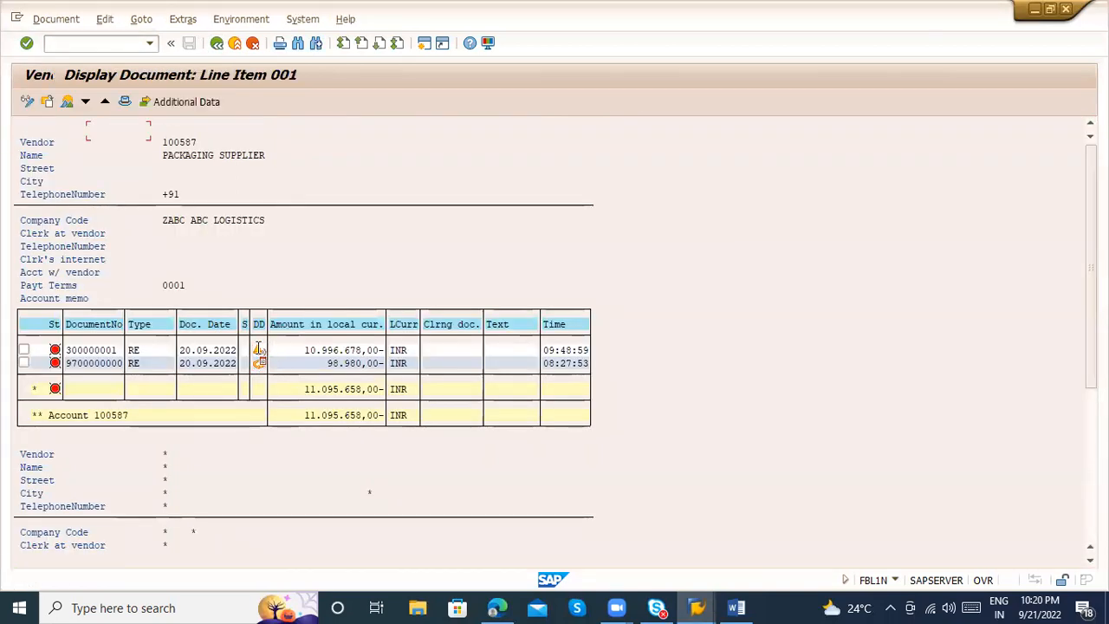
{"action": "left_click", "coordinate": [217, 43]}
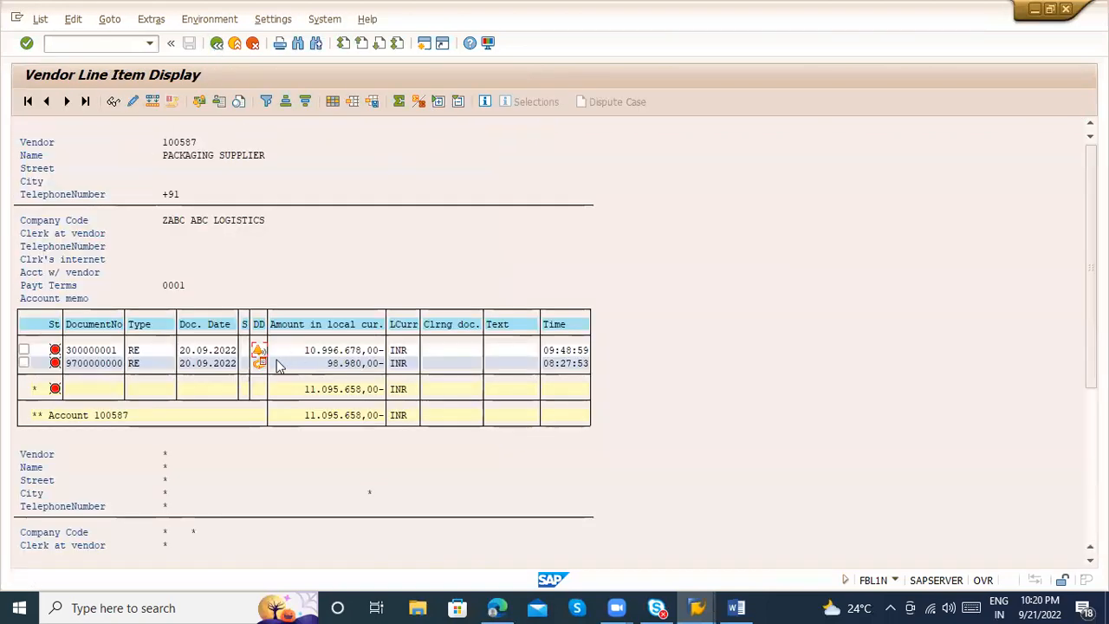
Reopen the 98.980,00 INR invoice item, point out the three day values of its payment terms, and return to the line item list
{"action": "double_click", "coordinate": [263, 364]}
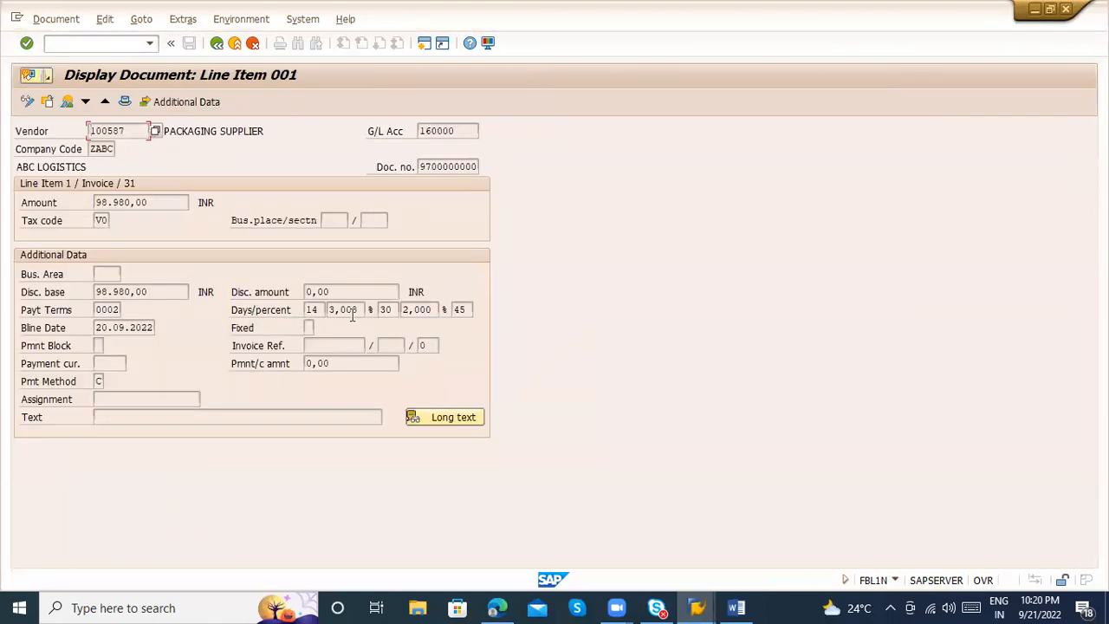
{"action": "left_click", "coordinate": [315, 309]}
{"action": "left_click", "coordinate": [381, 310]}
{"action": "left_click", "coordinate": [464, 310]}
{"action": "left_click", "coordinate": [216, 43]}
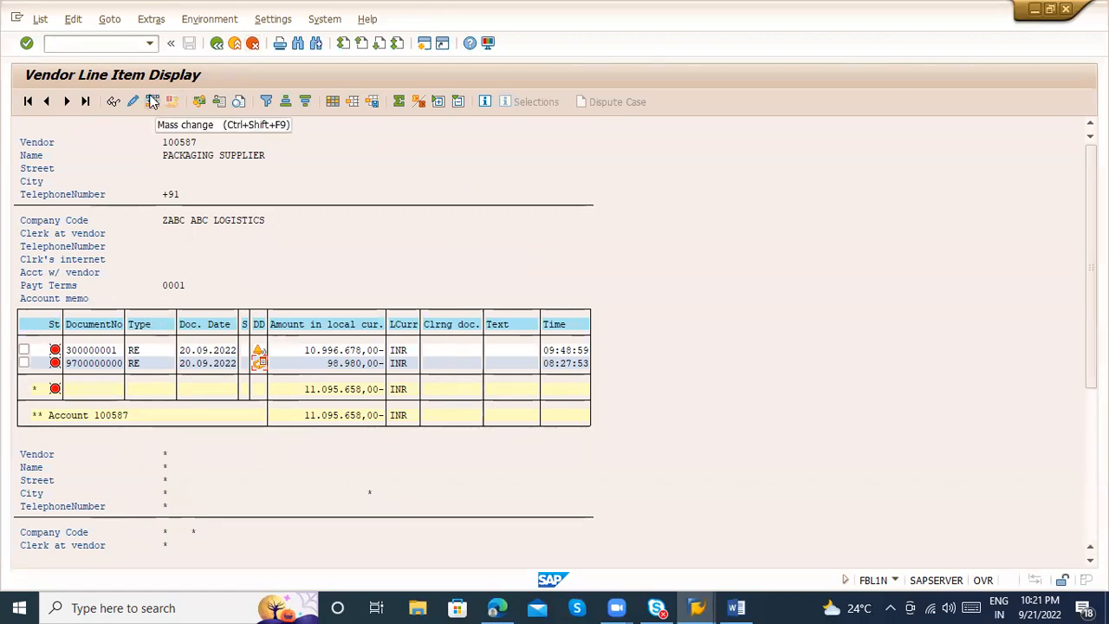
End the vendor line item display and log off all SAP sessions with the command /nex
{"action": "left_click", "coordinate": [110, 43]}
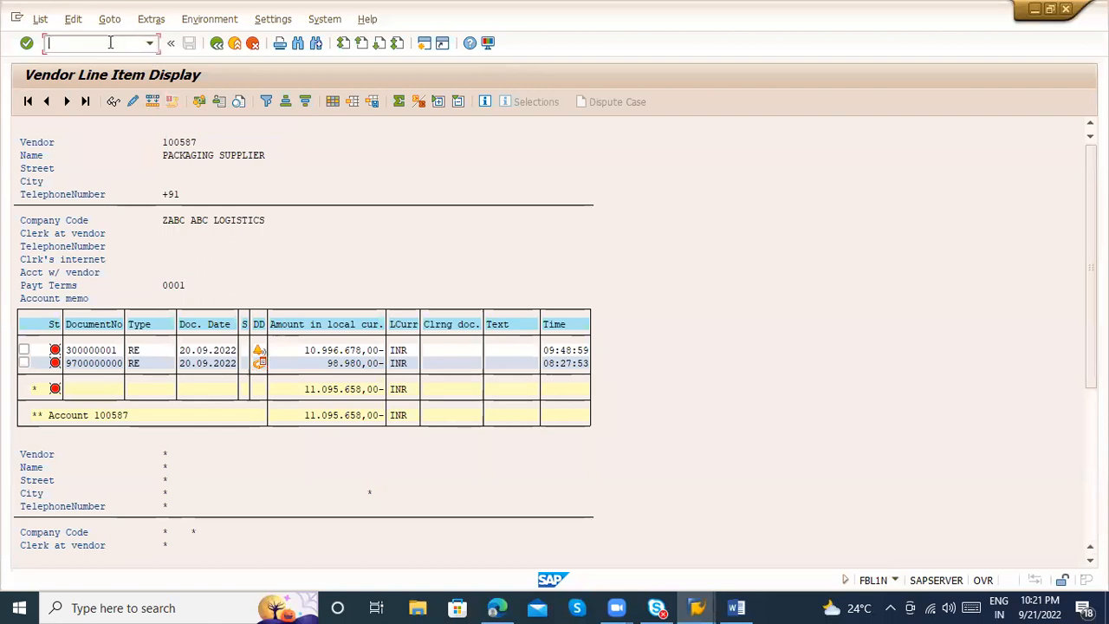
{"action": "type", "text": "/nex"}
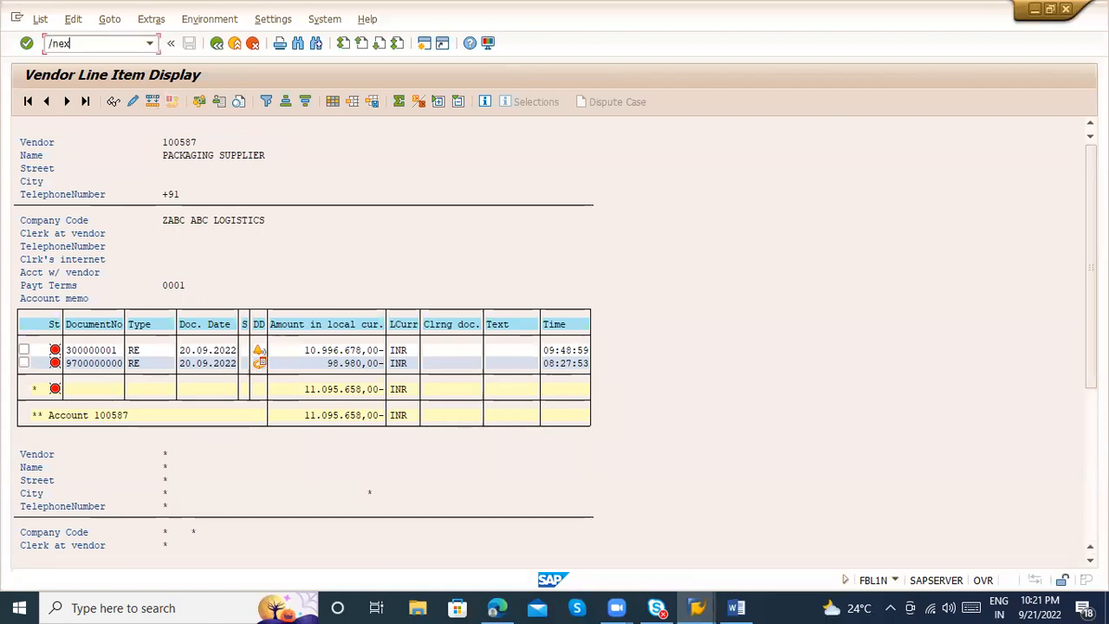
{"action": "key", "text": "Return"}
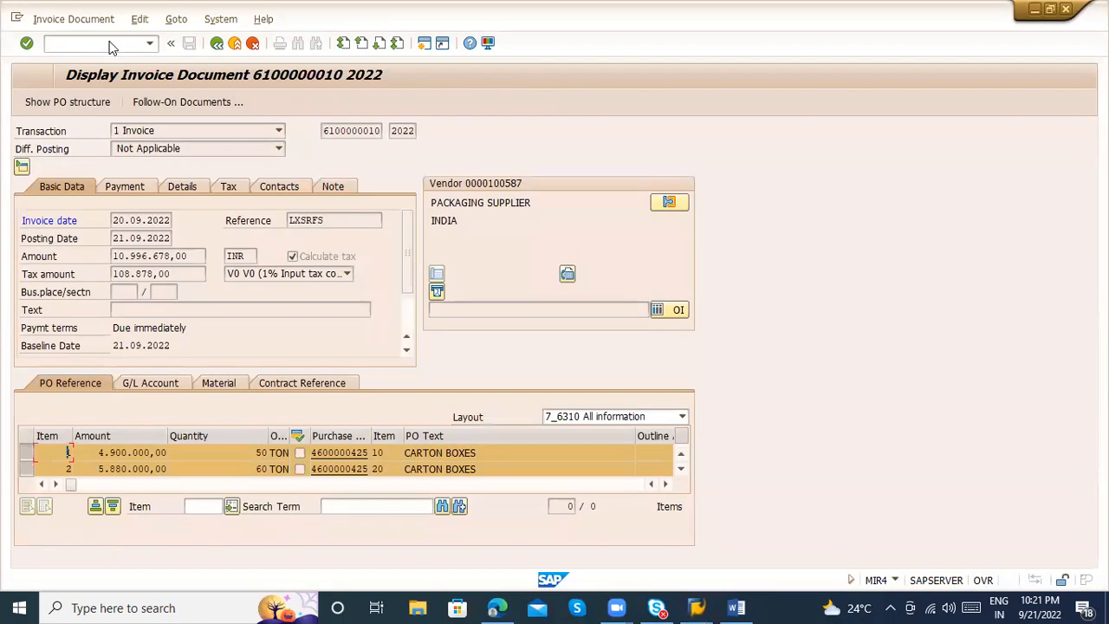
Switch to the MM_9PM notes document in Word and save it
{"action": "key", "text": "alt+Tab"}
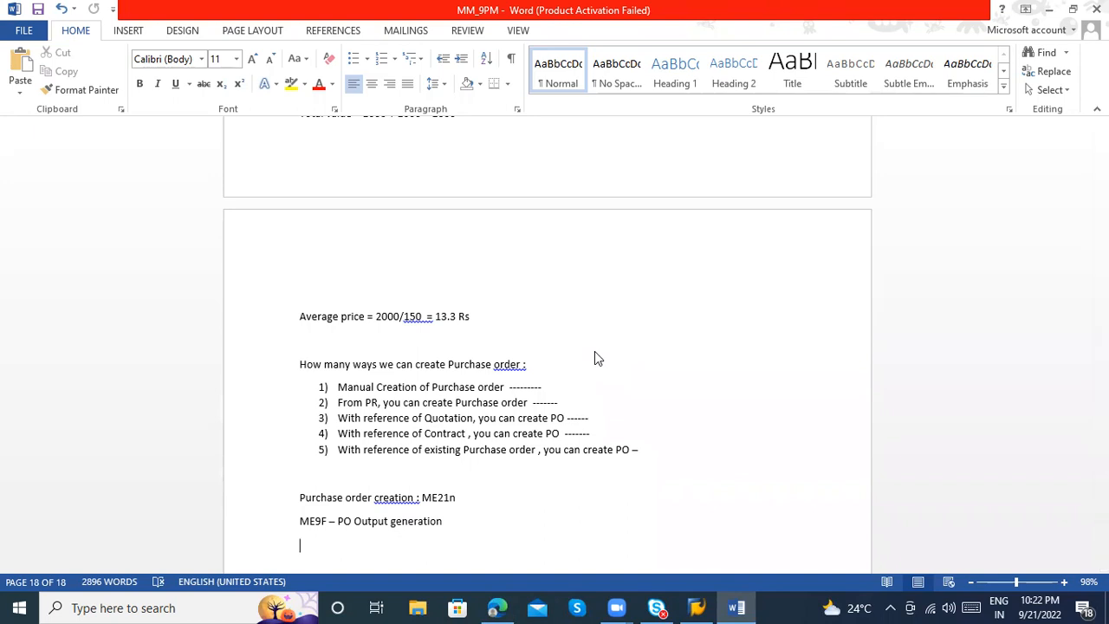
{"action": "key", "text": "alt+Tab"}
{"action": "key", "text": "ctrl+s"}
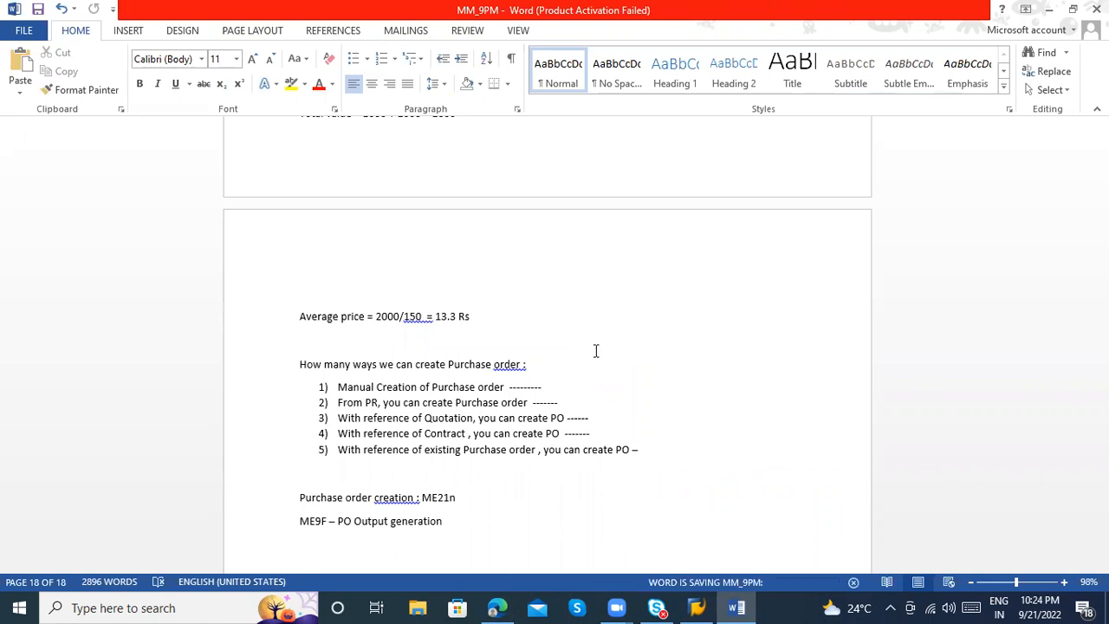